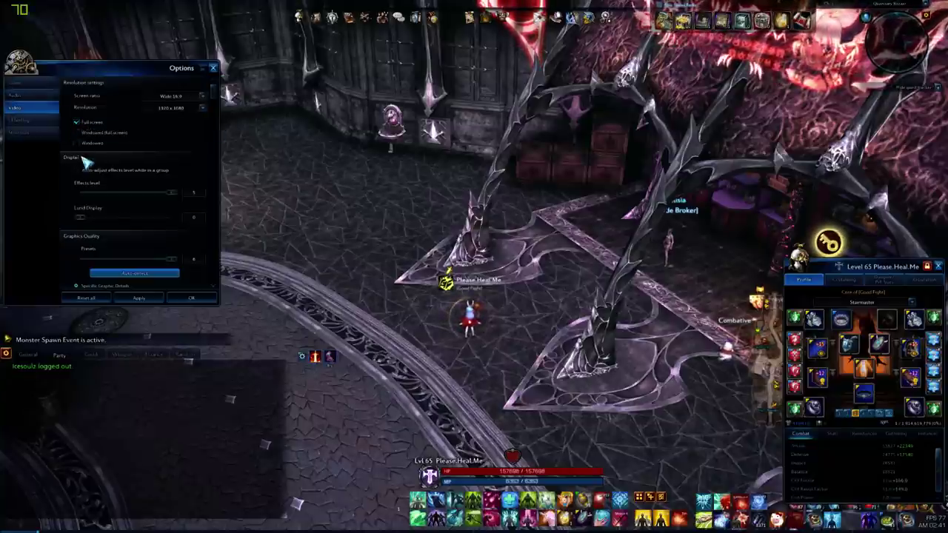
- Change the display mode to Windowed (full screen), restore it to Full screen, and apply the setting
left_click(82, 134)
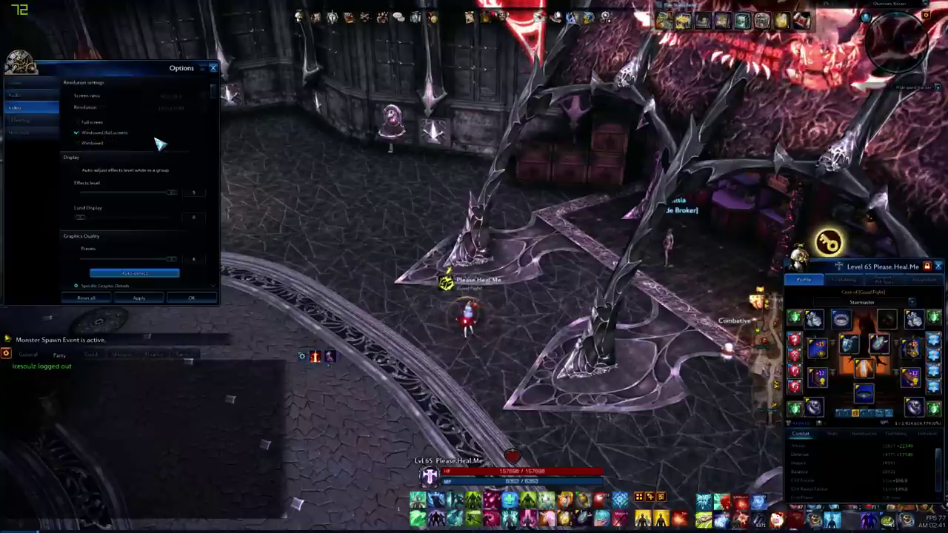
left_click(86, 122)
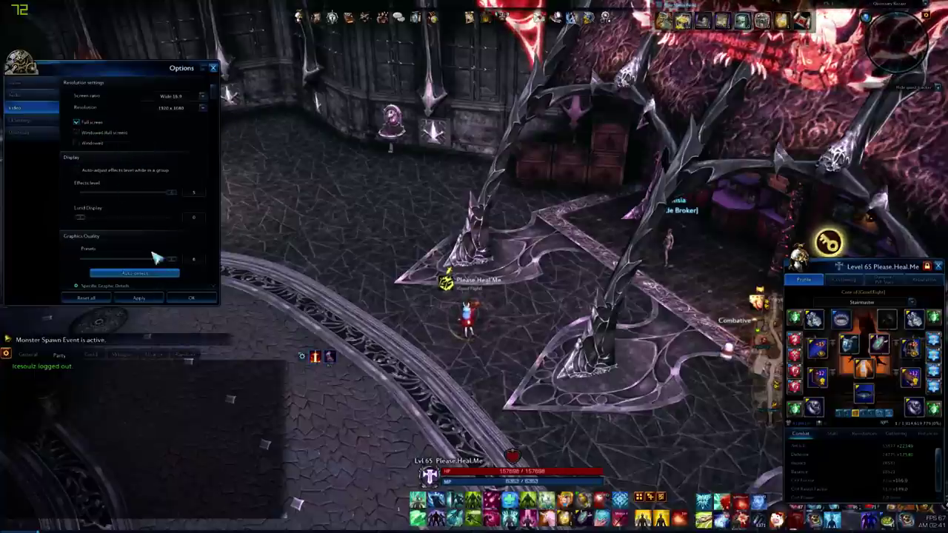
left_click(163, 297)
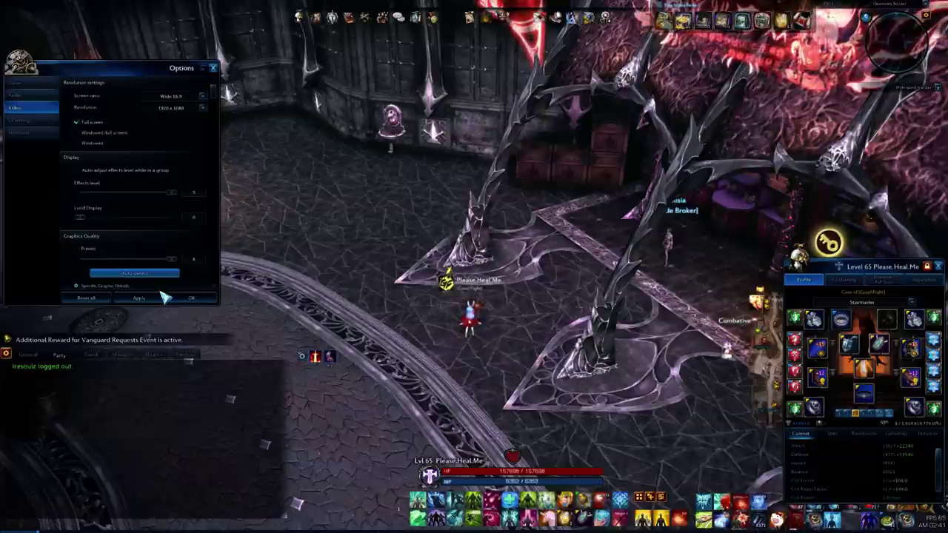
- Consult the guide's full screen tip, then set the game's display mode to Windowed (full screen) and confirm the options
key("alt+Tab")
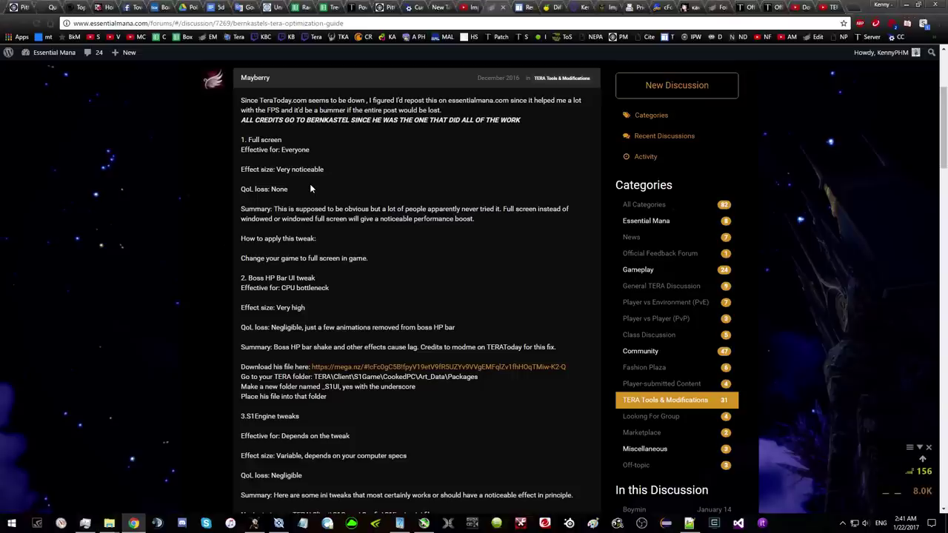
key("alt+Tab")
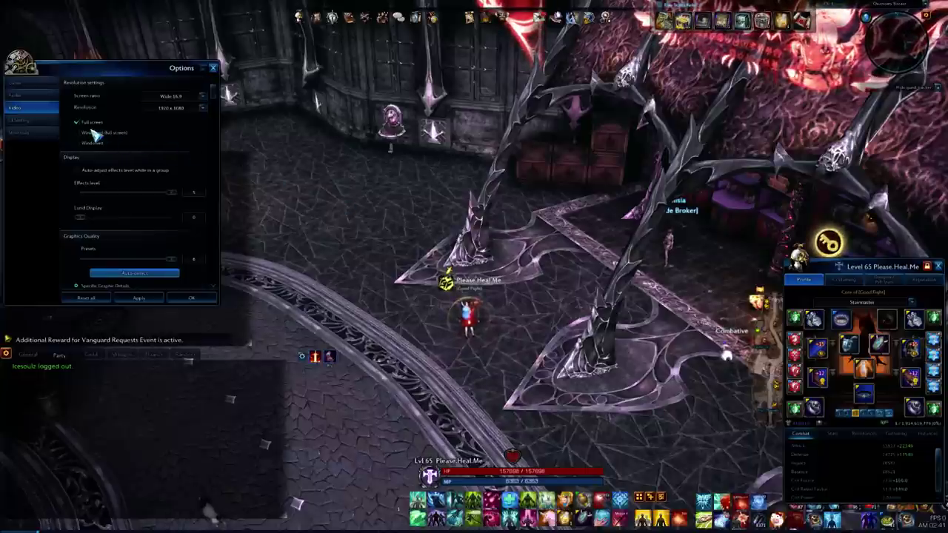
left_click(108, 133)
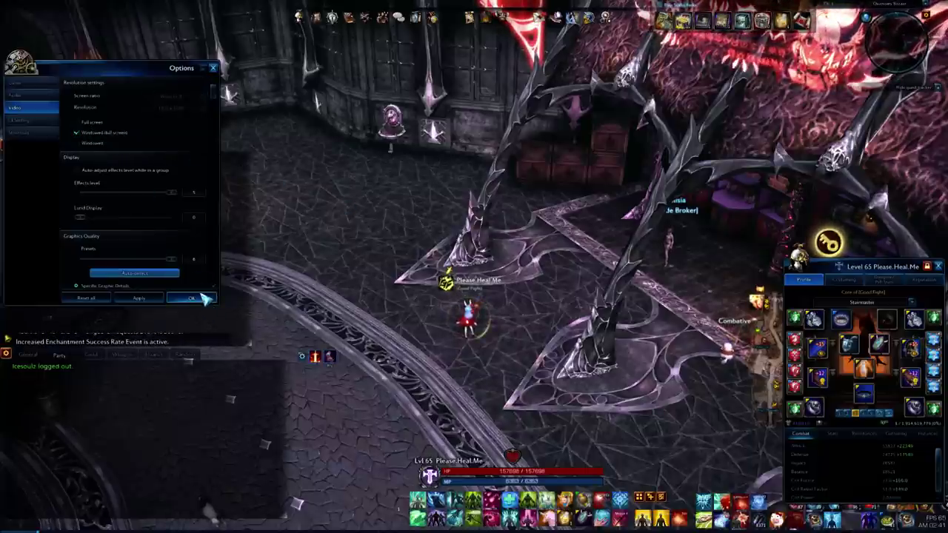
left_click(202, 297)
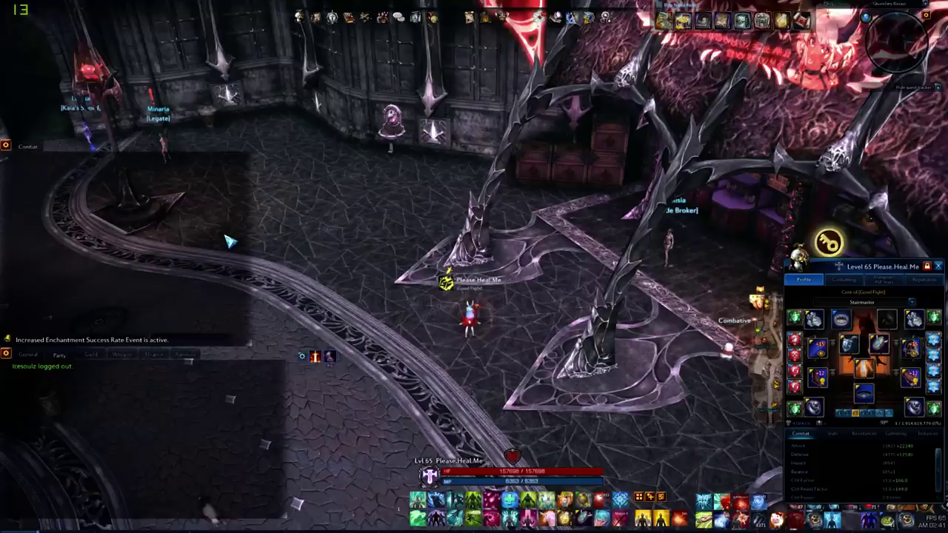
- Switch to the TERA optimization guide in Chrome and examine its S1Engine tweaks and Changing field of view sections
key("alt+Tab")
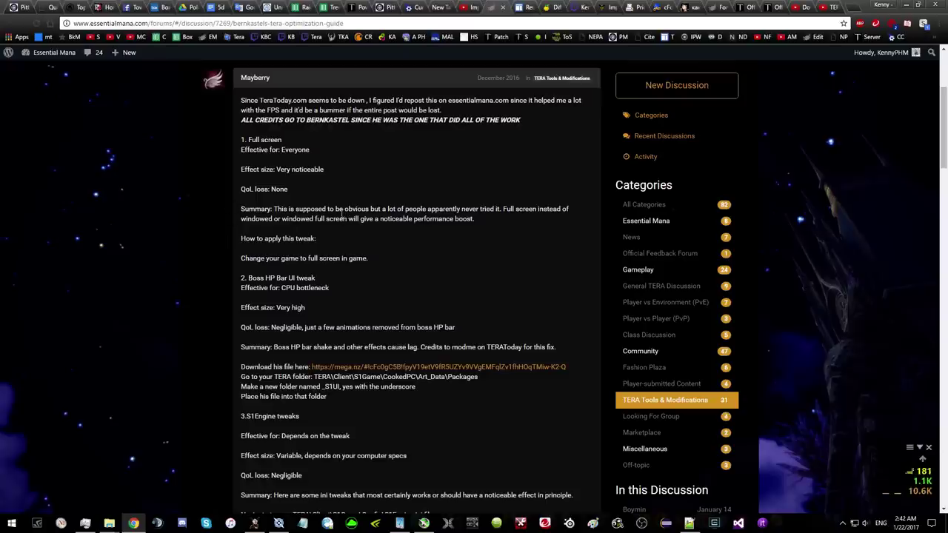
scroll(271, 235, "down", 2)
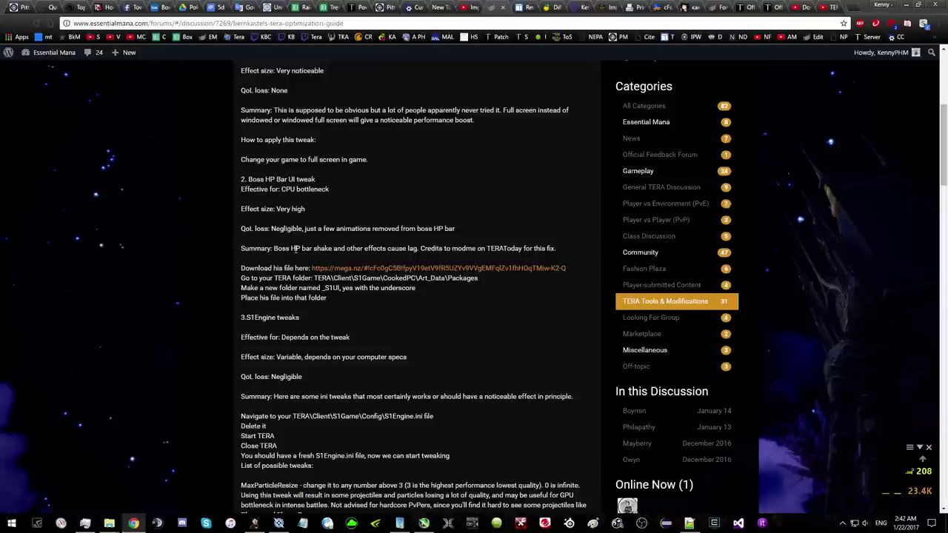
scroll(269, 220, "down", 2)
scroll(290, 237, "down", 2)
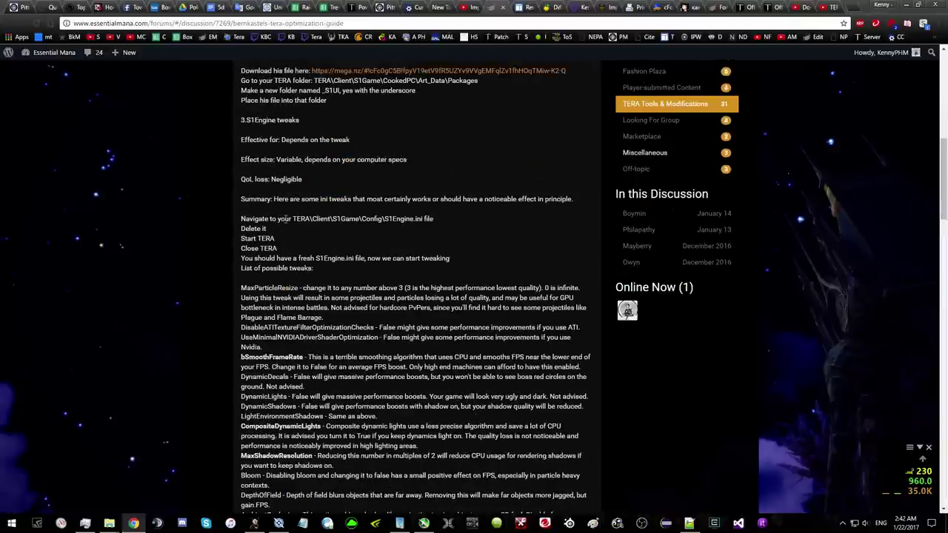
left_click_drag(242, 116, 308, 182)
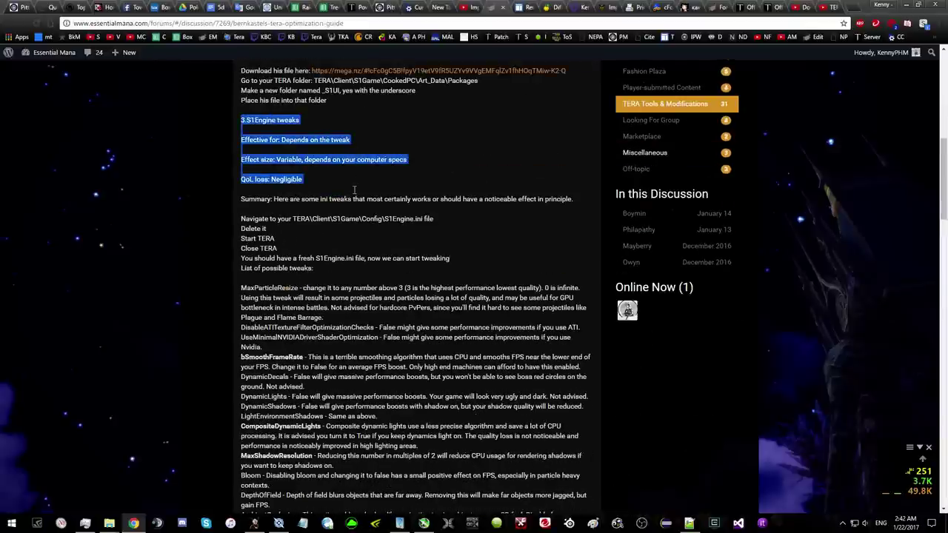
left_click(363, 277)
scroll(337, 156, "down", 10)
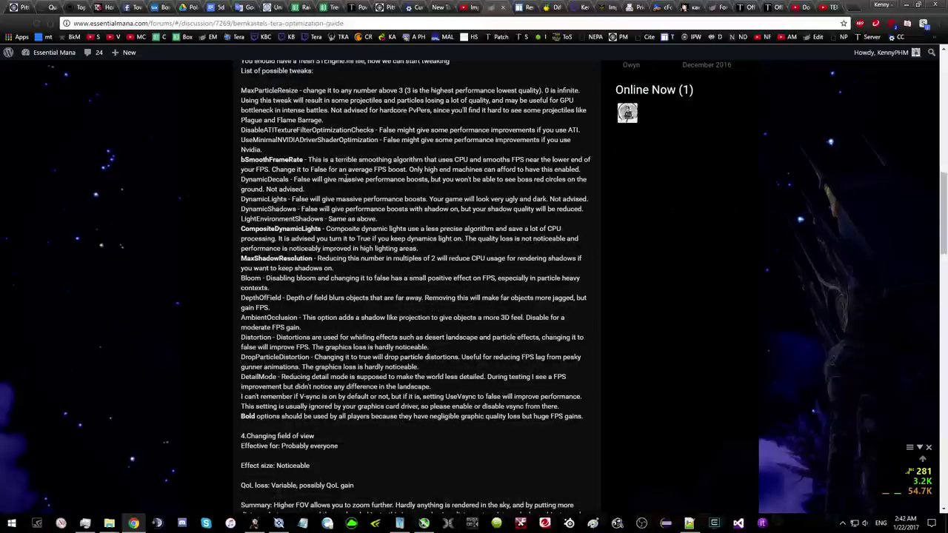
left_click_drag(237, 140, 330, 159)
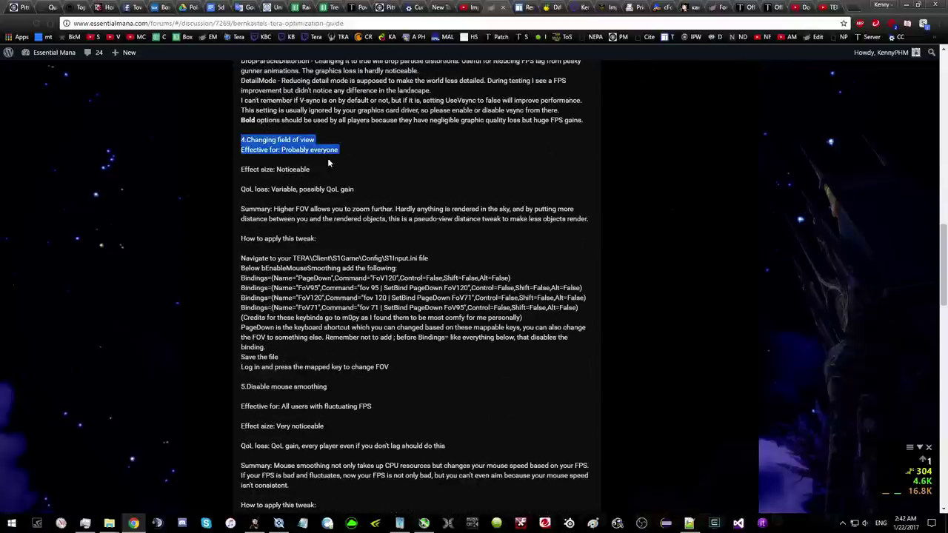
left_click(416, 276)
scroll(417, 279, "down", 1)
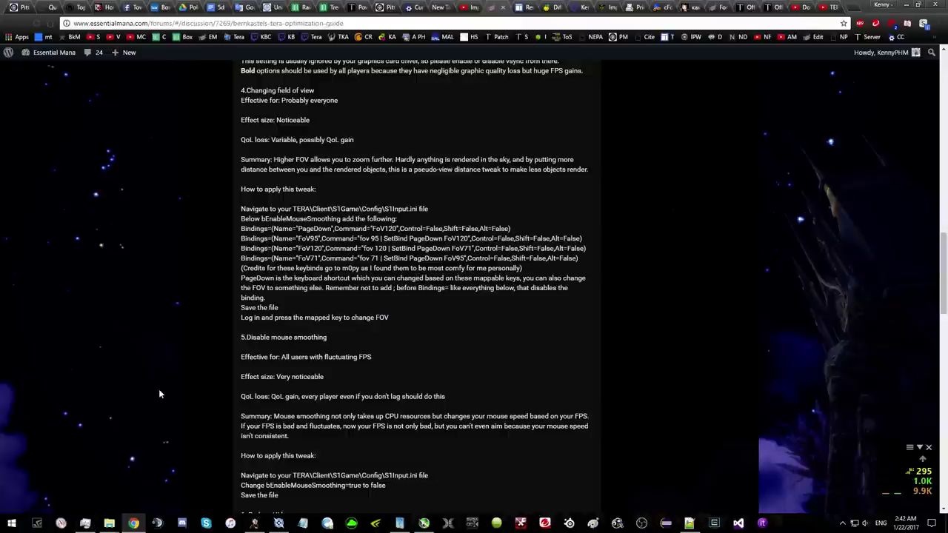
- Open File Explorer and look through the Program Files (x86) folder on Local Disk (C:)
key("super+e")
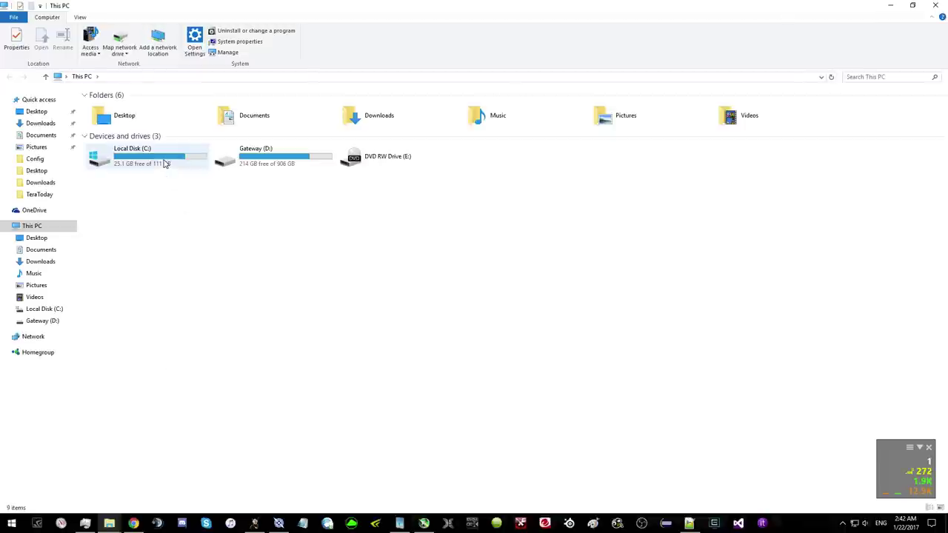
double_click(166, 159)
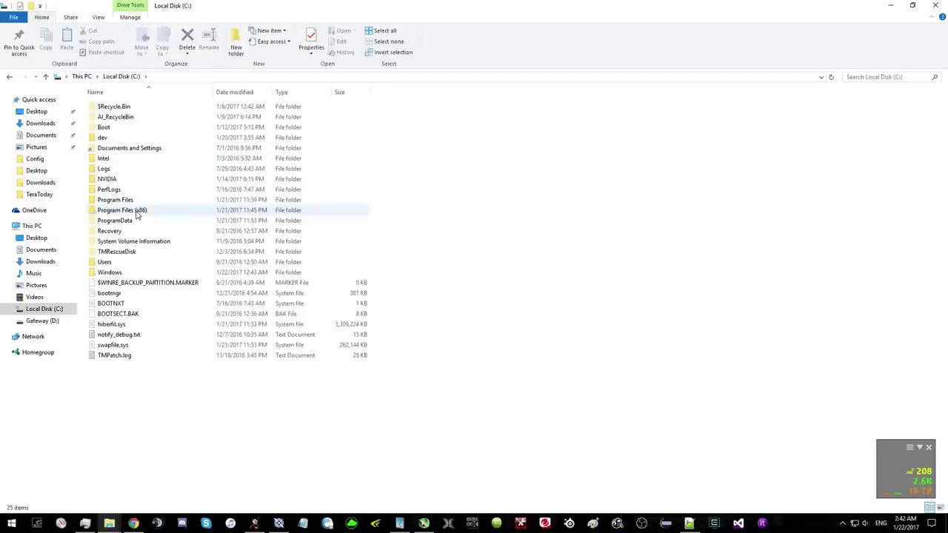
double_click(137, 212)
scroll(156, 419, "down", 9)
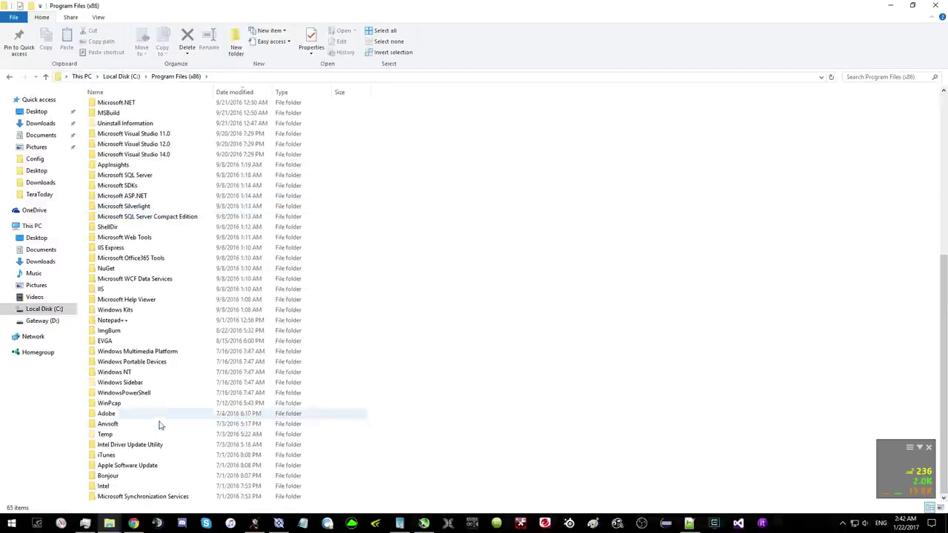
- Go to This PC and open the folder Videos\TERA\Client\S1Game\Config
left_click(31, 226)
double_click(737, 117)
double_click(164, 118)
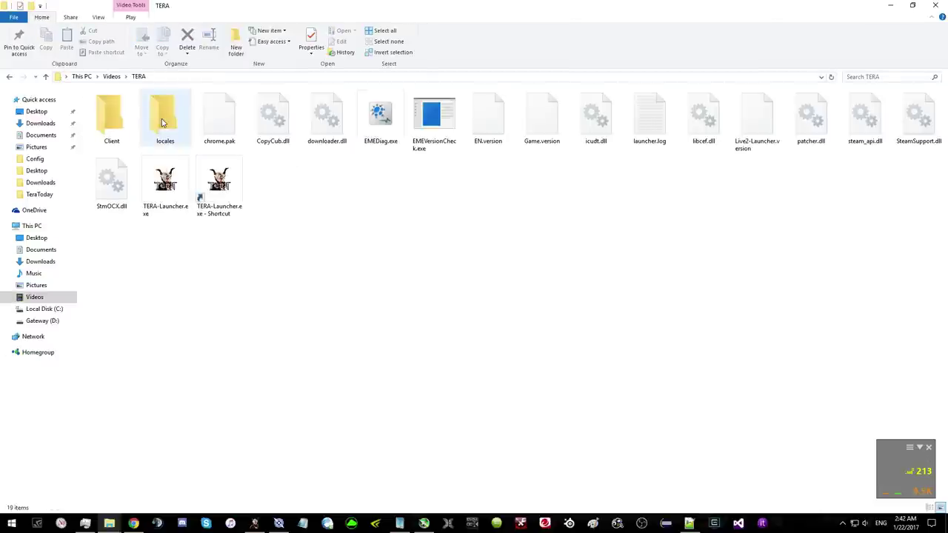
double_click(115, 130)
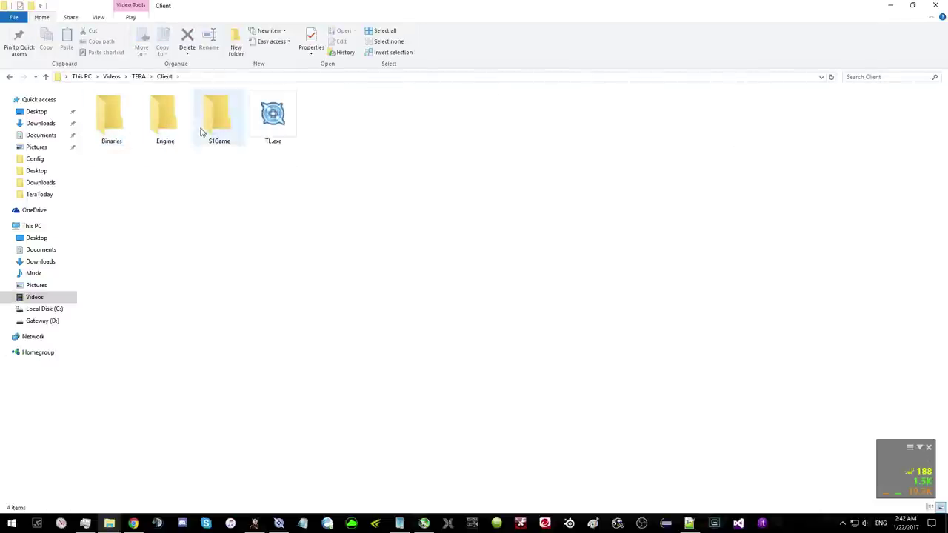
double_click(212, 131)
double_click(97, 132)
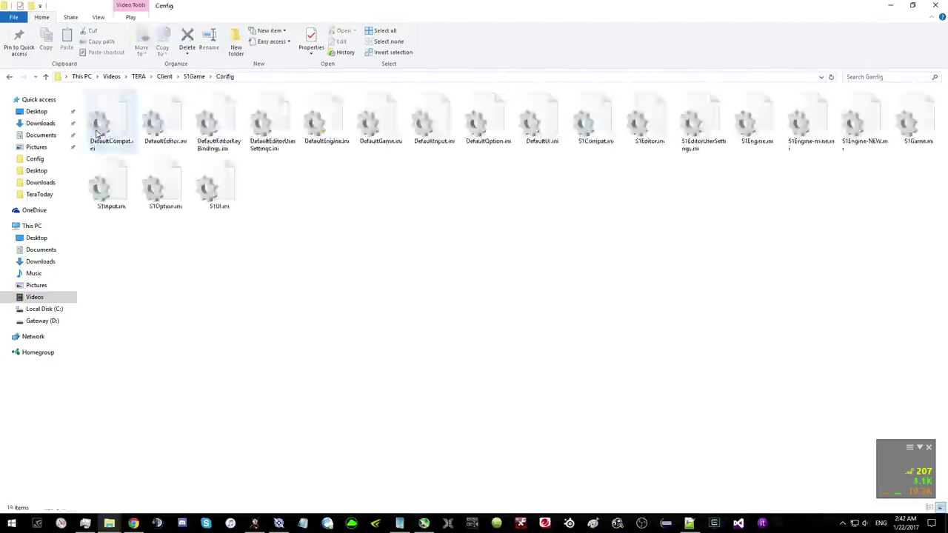
- View the contents of S1Input.ini in Notepad, then close the file
left_click(123, 172)
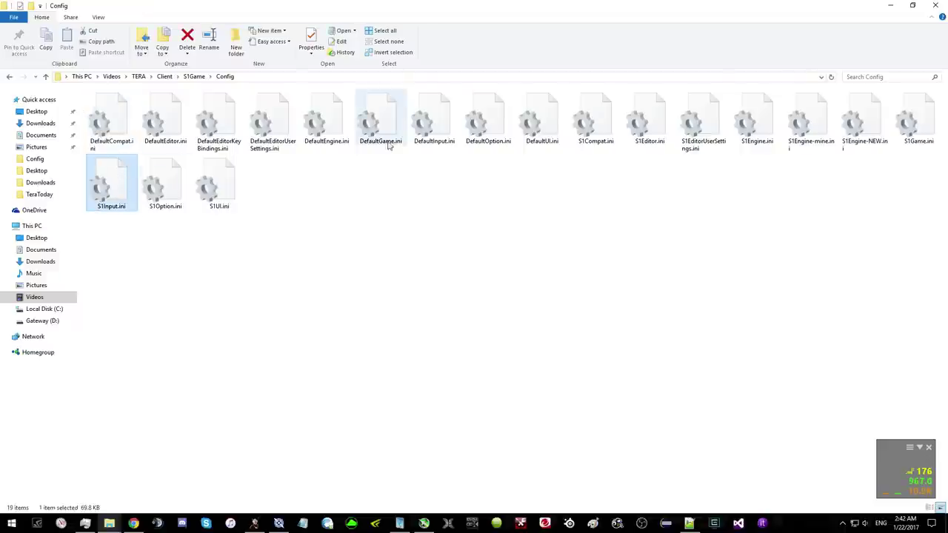
right_click(115, 180)
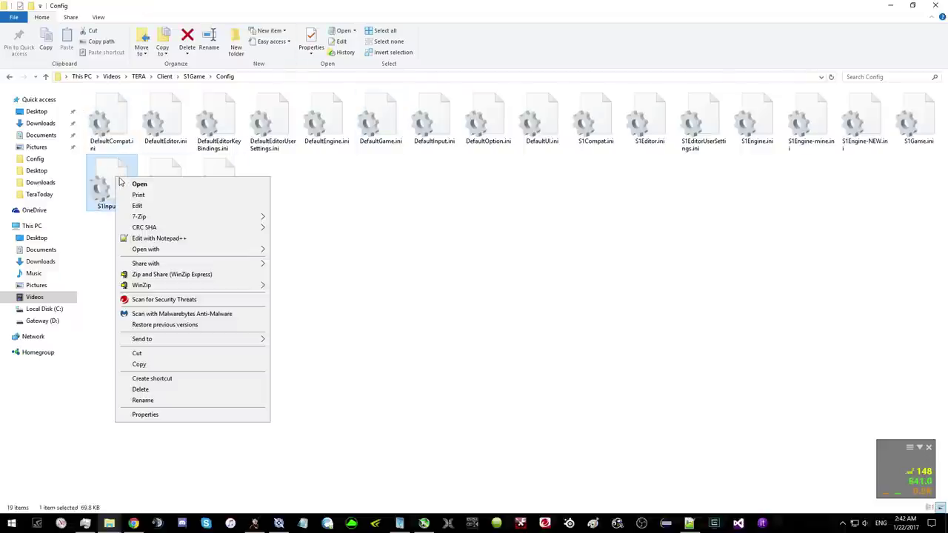
mouse_move(158, 249)
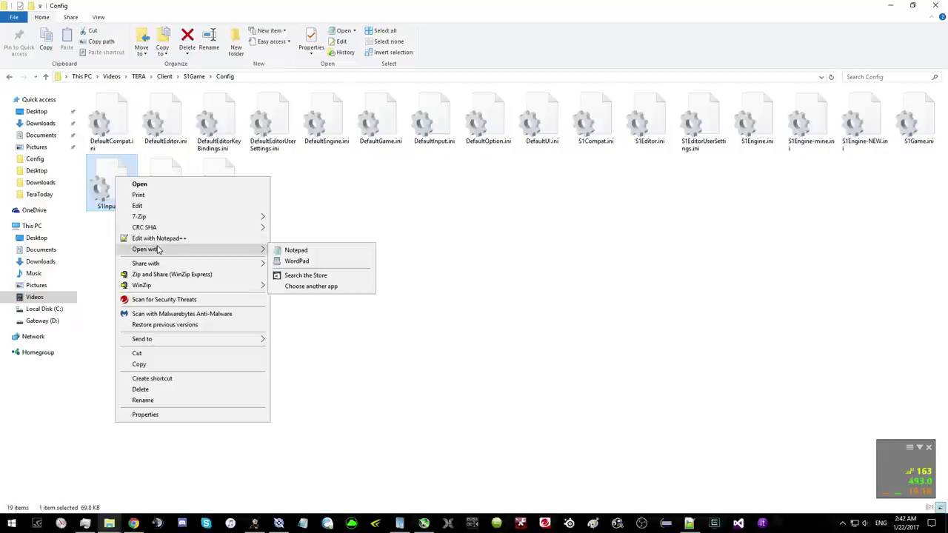
left_click(285, 252)
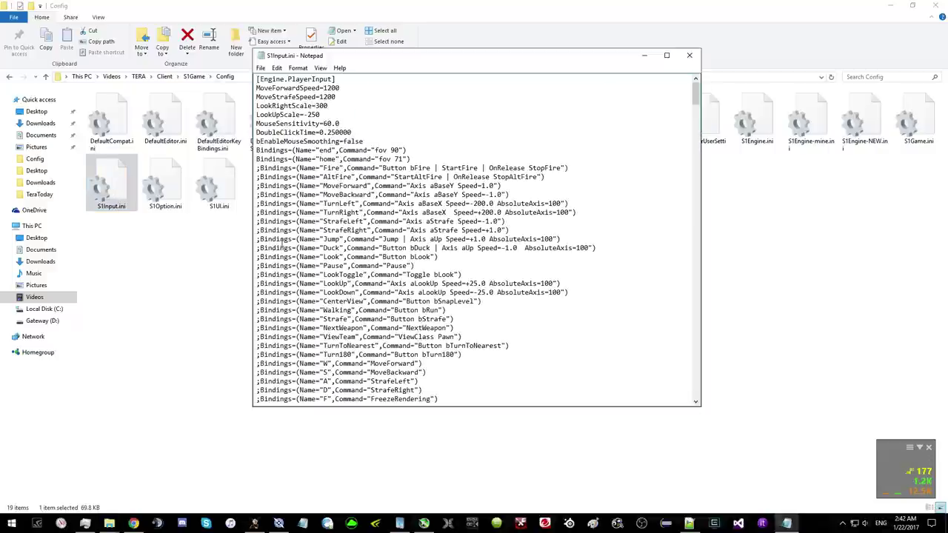
left_click(688, 54)
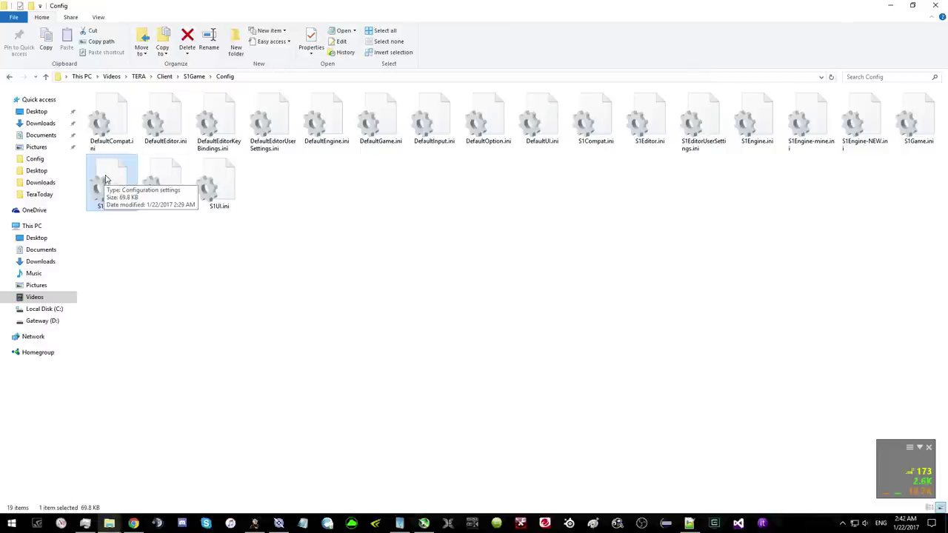
- Open S1Input.ini from the Config folder in Notepad++
left_click_drag(102, 181, 328, 179)
key("alt+Tab")
key("alt+Tab")
key("alt+Tab")
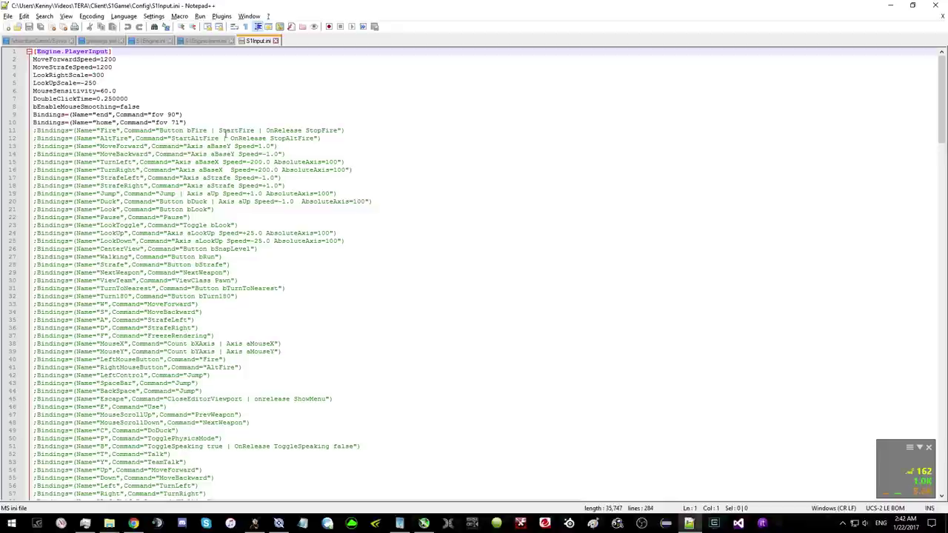
- Return to the Config folder in File Explorer and clear the Read-only attribute of S1Input.ini, applying the change
key("alt+Tab")
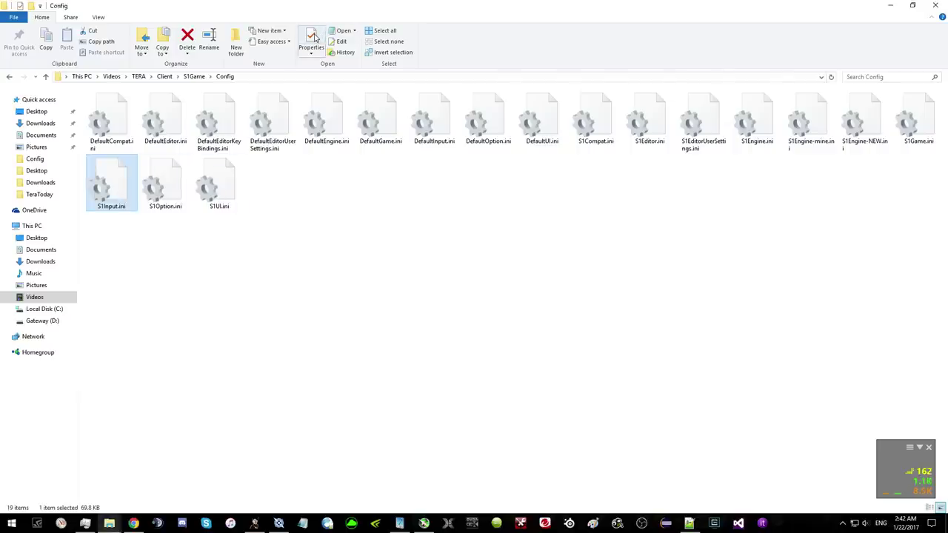
left_click(312, 37)
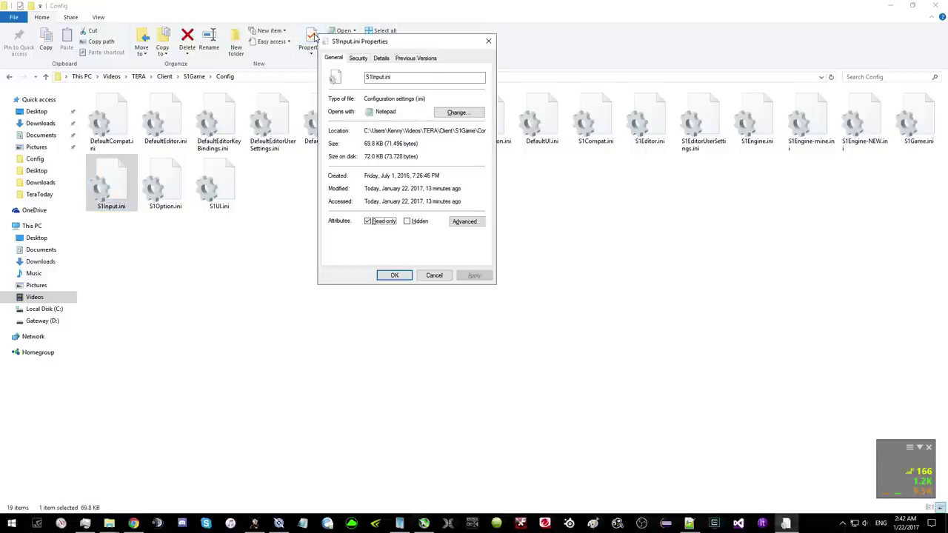
left_click(369, 222)
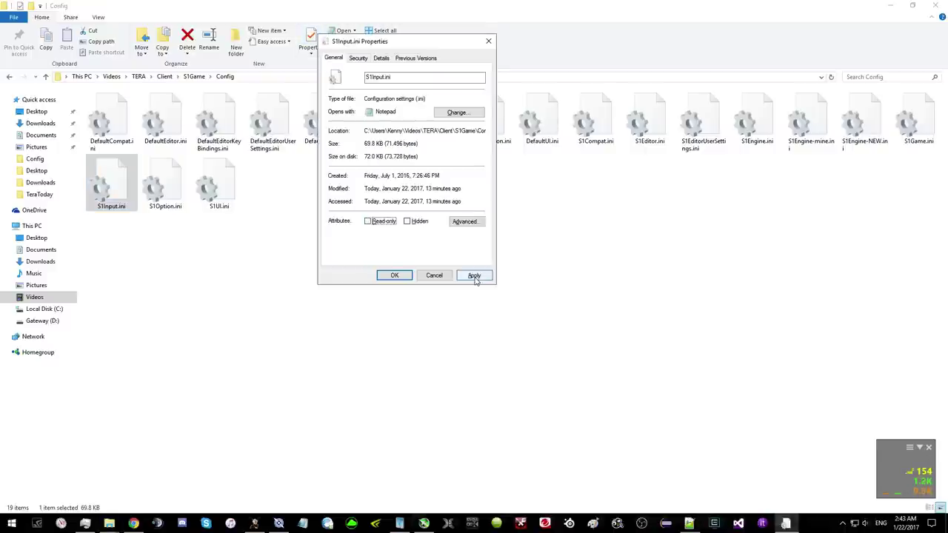
left_click(474, 275)
left_click(530, 247)
- Switch to the guide in Chrome and check the field of view bindings given for S1Input.ini
key("alt+Tab")
key("Tab")
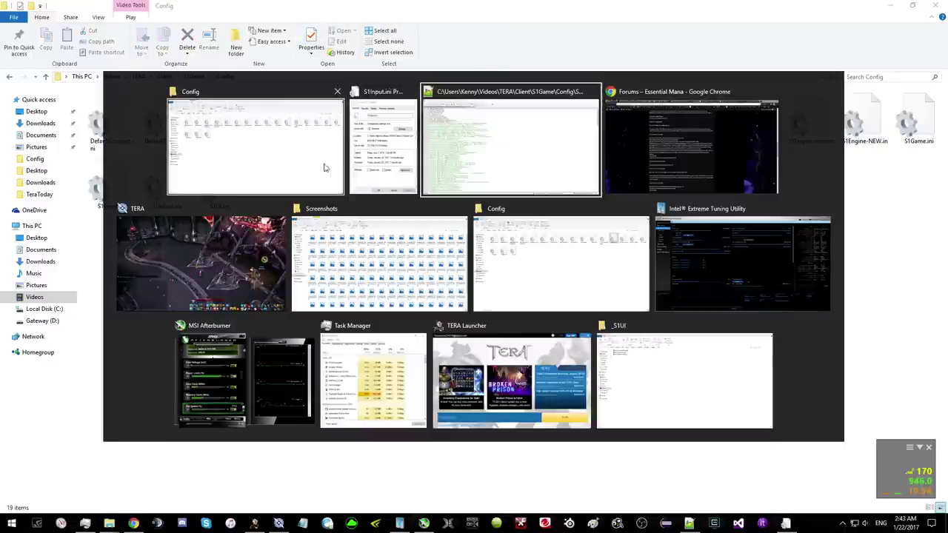
key("Tab")
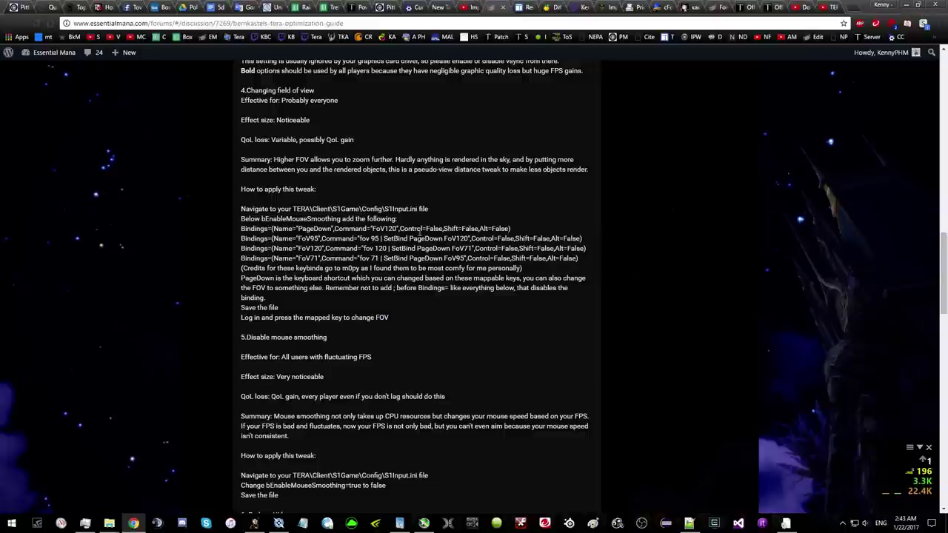
- Switch to Notepad++ and examine the "end" and "home" fov bindings below bEnableMouseSmoothing in S1Input.ini
key("alt+Tab")
key("Tab")
key("Tab")
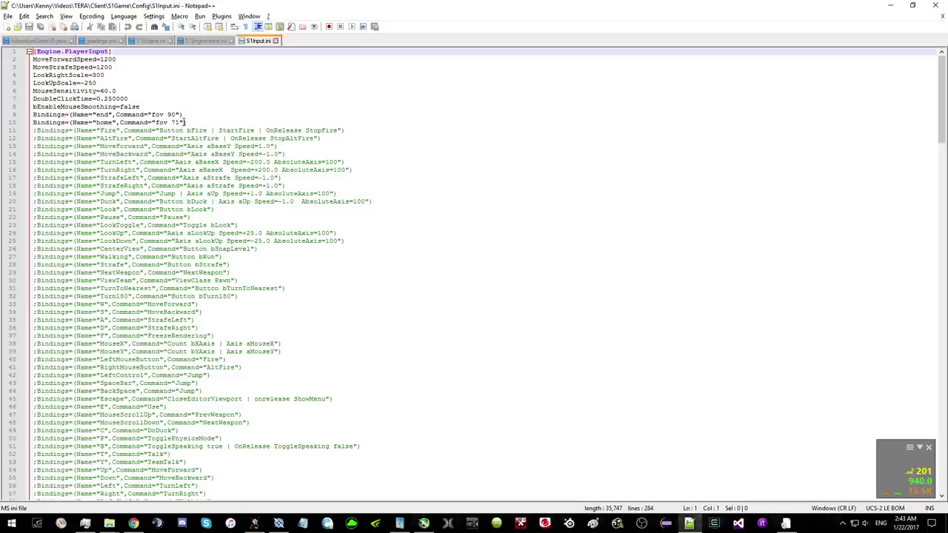
left_click(185, 122)
left_click_drag(185, 122, 189, 113)
left_click(212, 97)
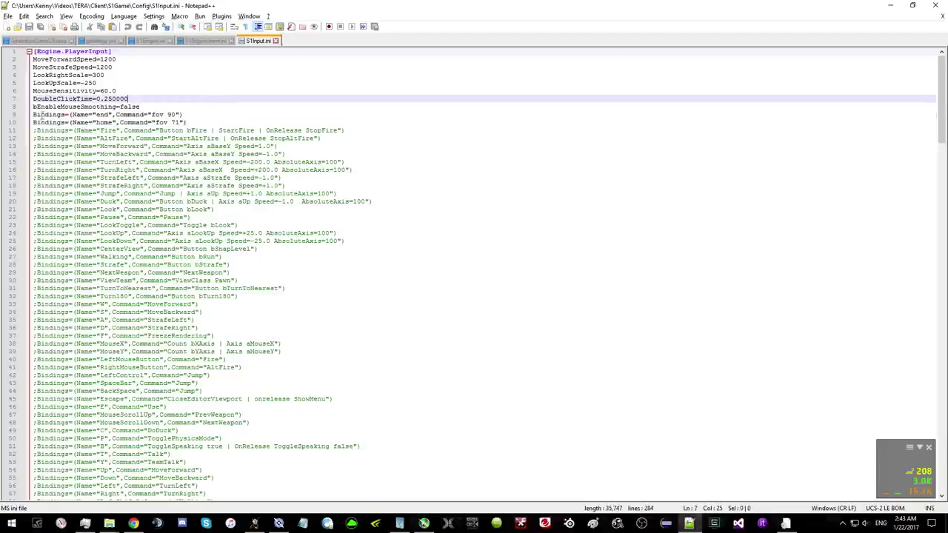
double_click(103, 115)
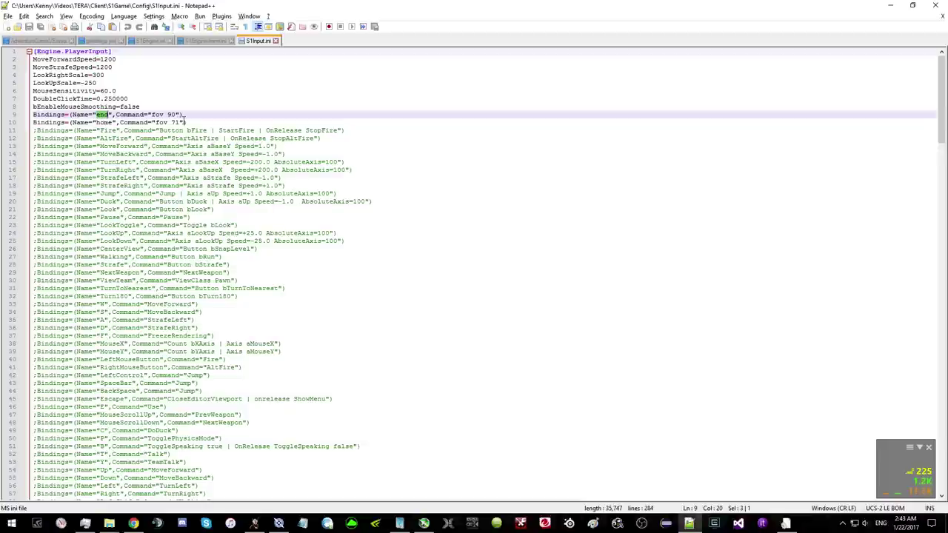
- Switch to TERA, check the zoomed-out field of view around the character, and return to the guide in Chrome
key("alt+Tab")
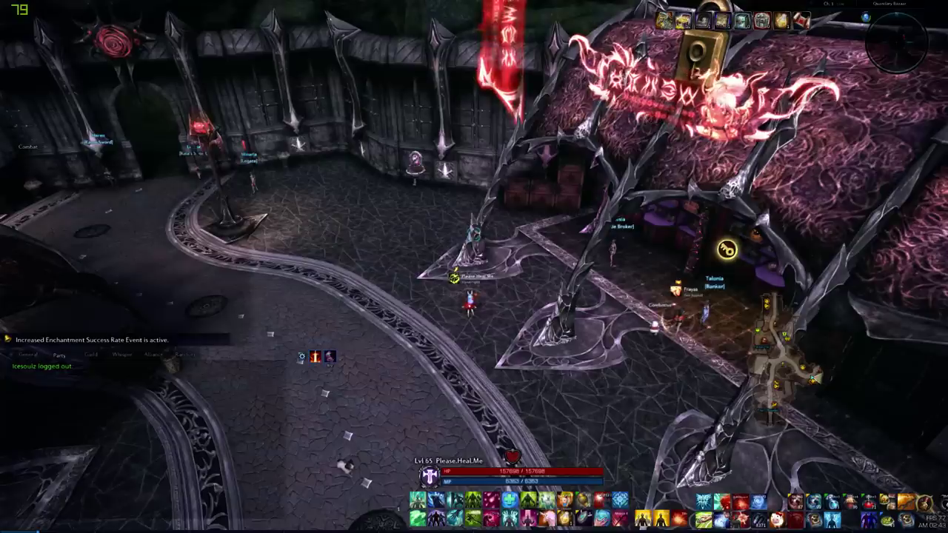
scroll(474, 267, "up", 2)
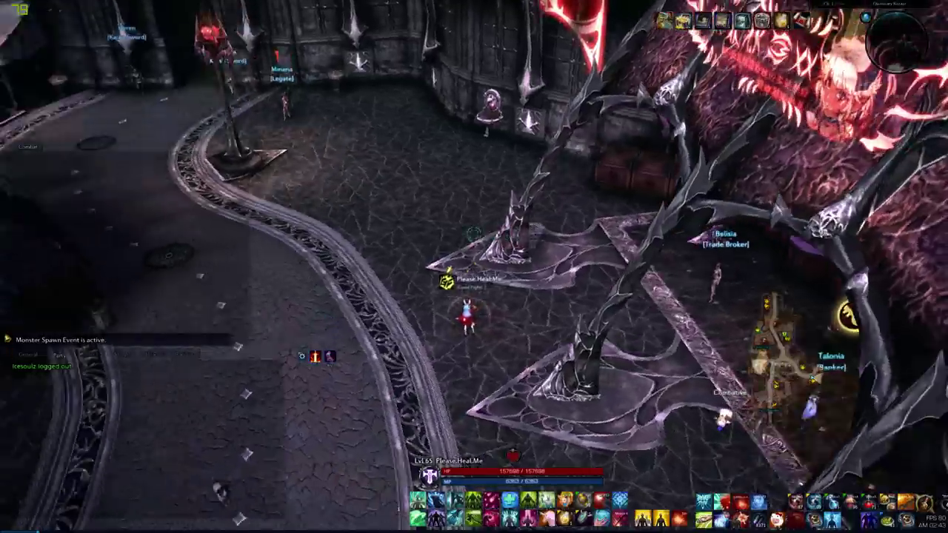
mouse_move(474, 267)
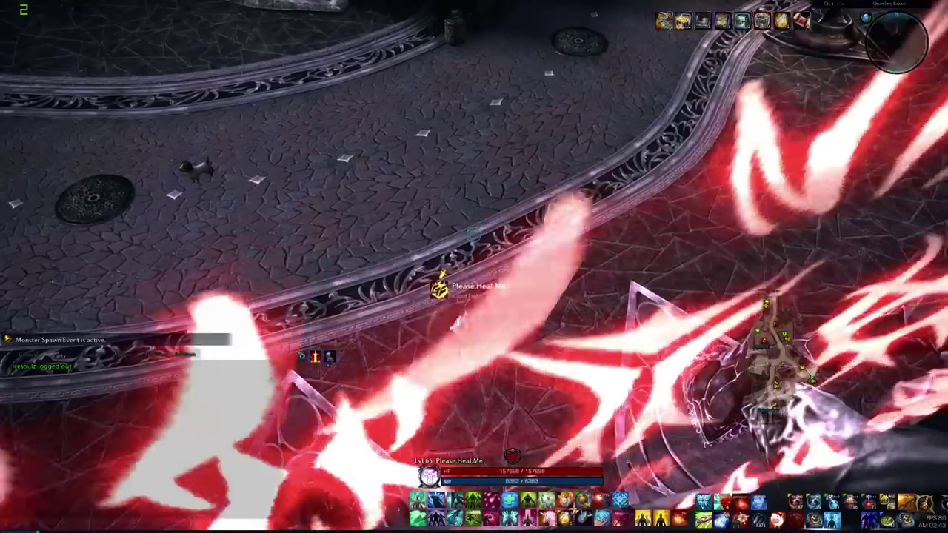
key("alt+Tab")
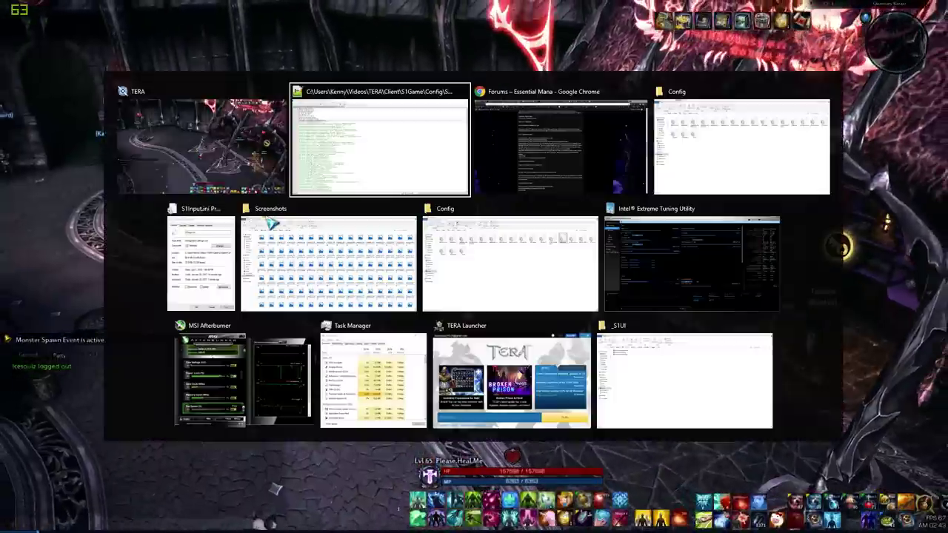
key("alt+Tab")
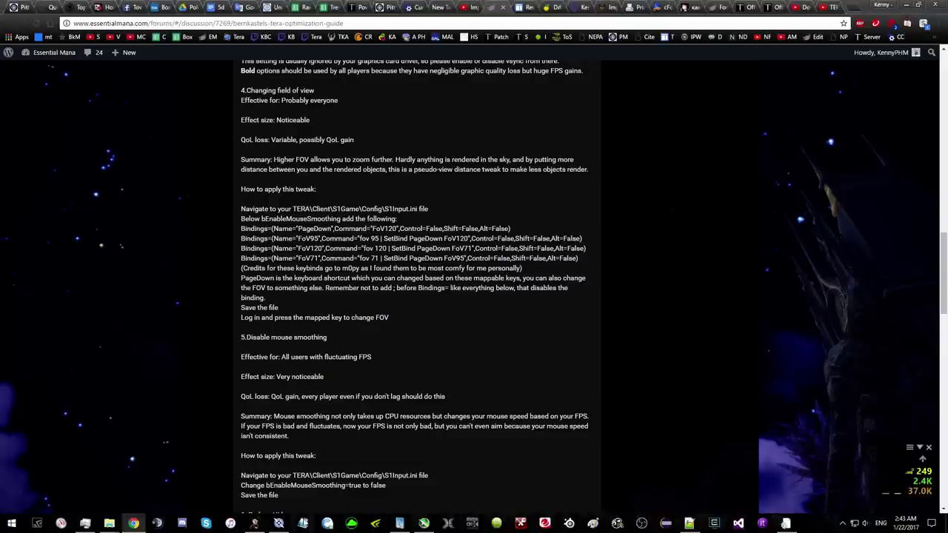
- Switch to Notepad++, delete the "end" and "home" fov bindings from S1Input.ini, and undo the deletion
left_click(689, 524)
left_click_drag(209, 121, 27, 116)
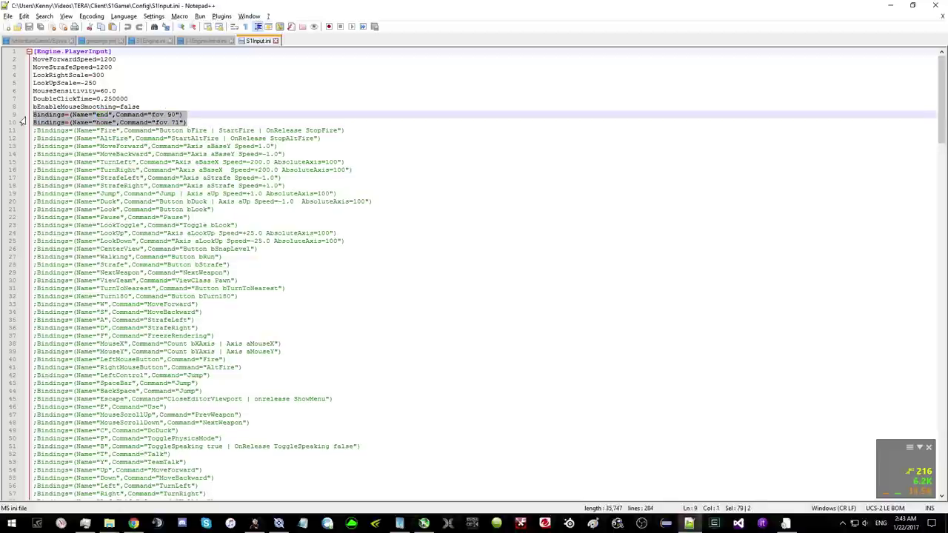
key("BackSpace")
key("BackSpace")
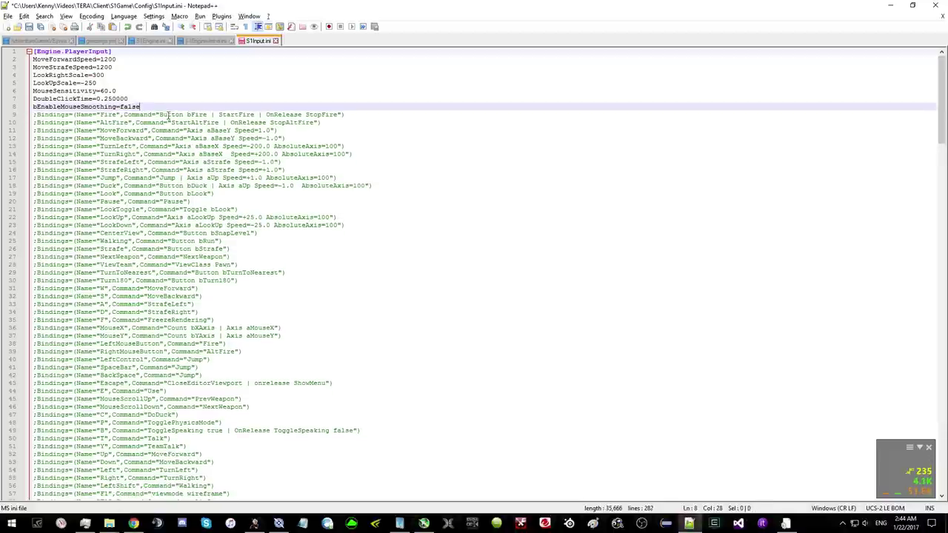
key("ctrl+z")
key("ctrl+z")
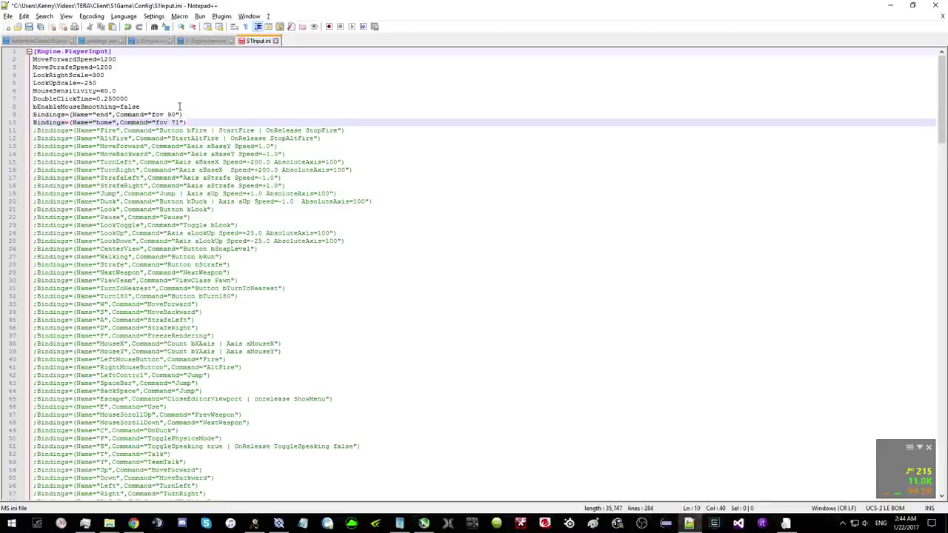
- Set bEnableMouseSmoothing to true in S1Input.ini
left_click(180, 106)
double_click(83, 107)
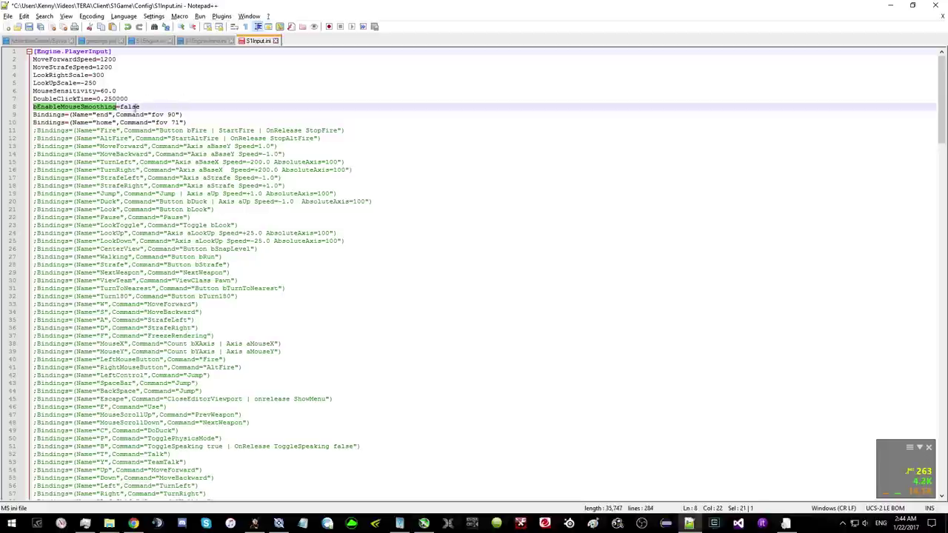
double_click(132, 108)
type("true")
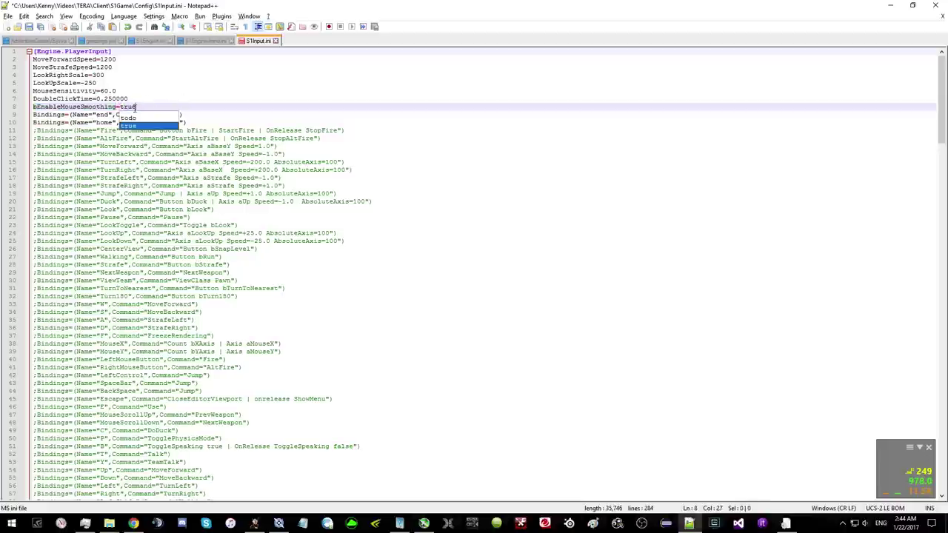
left_click(139, 99)
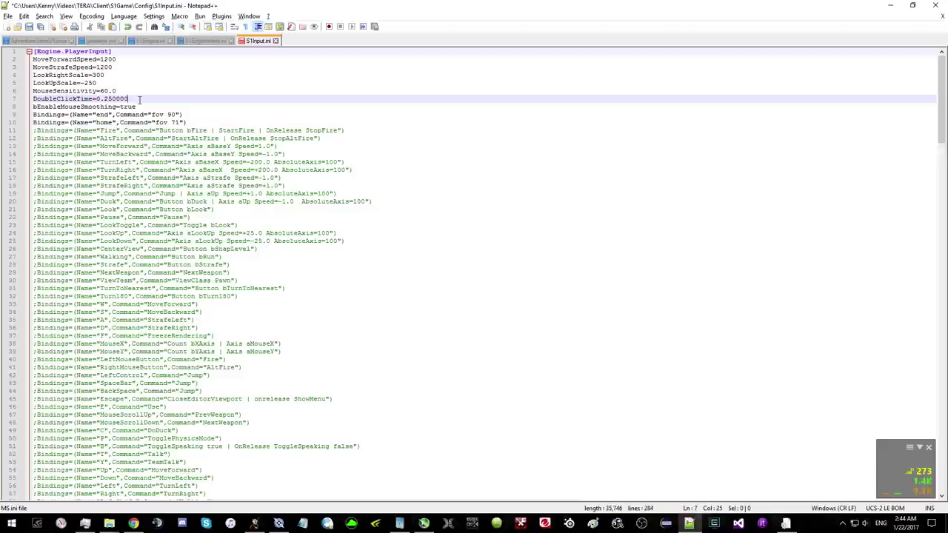
- Glance at the TERA game, return to Notepad++, set bEnableMouseSmoothing to false and save S1Input.ini
key("Down")
key("End")
key("BackSpace")
key("BackSpace")
key("BackSpace")
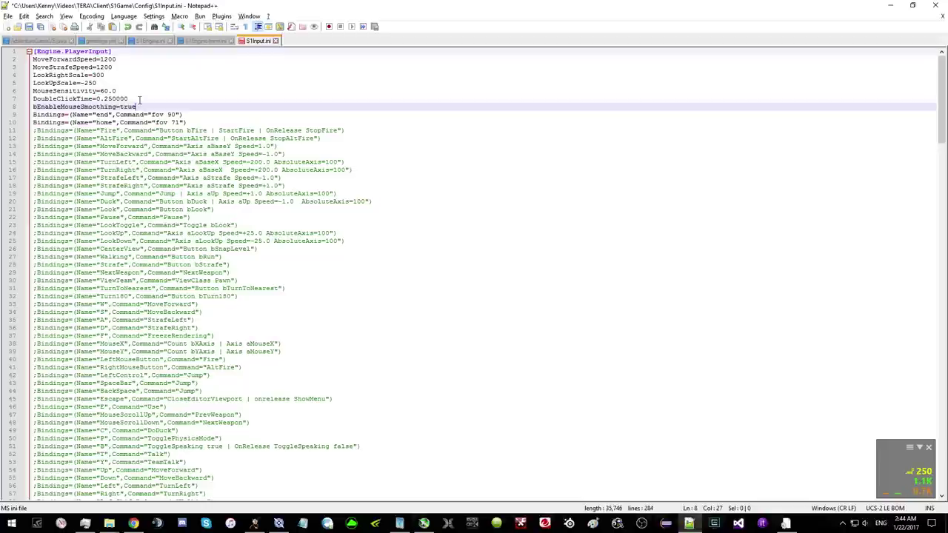
key("alt+Tab")
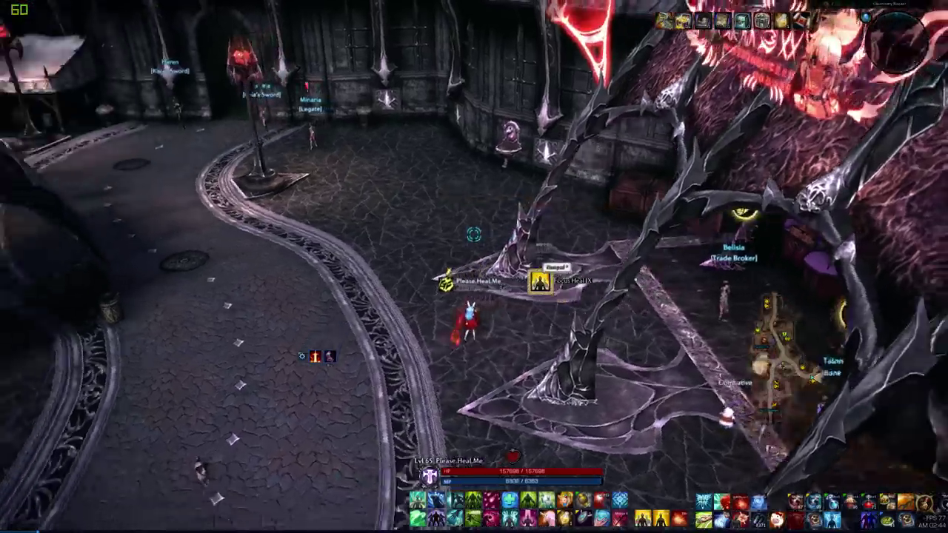
key("alt+Tab")
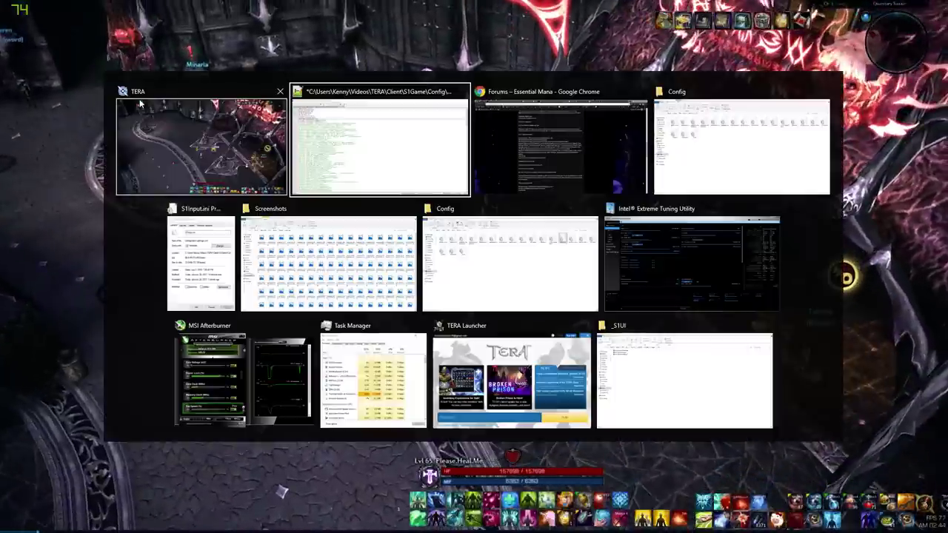
key("BackSpace")
key("BackSpace")
key("BackSpace")
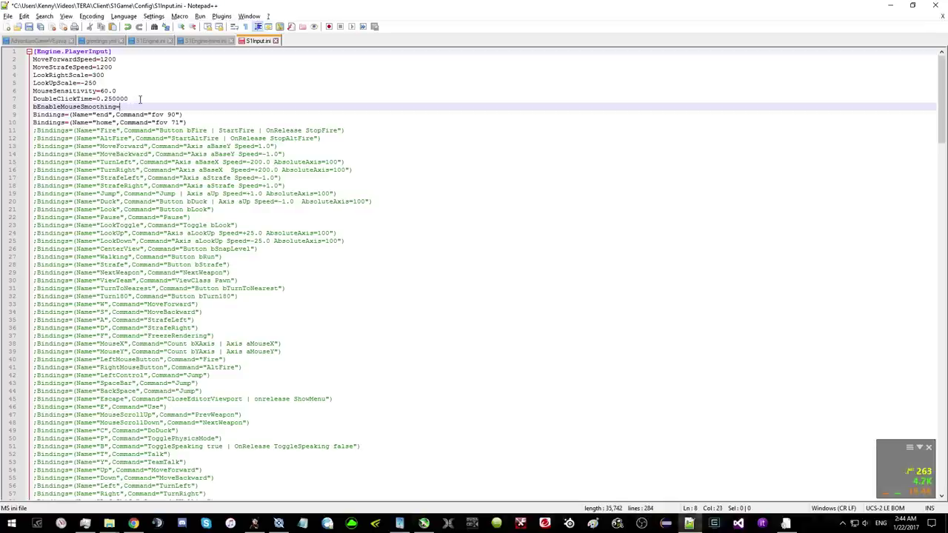
type("false")
left_click(5, 15)
left_click(10, 83)
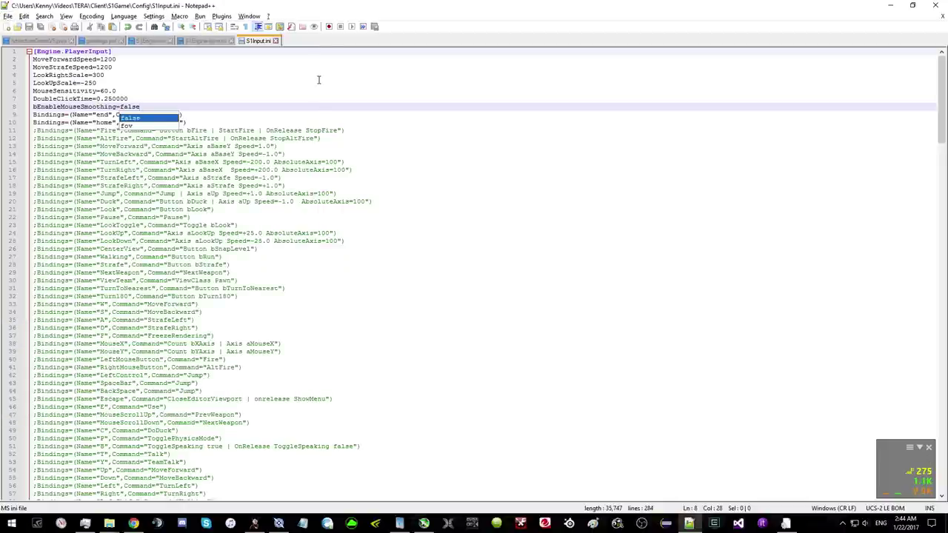
- Switch to the Config folder in File Explorer and check the Read-only attribute in the properties of S1Input.ini
key("alt+Tab")
key("alt+Tab")
key("alt+Tab")
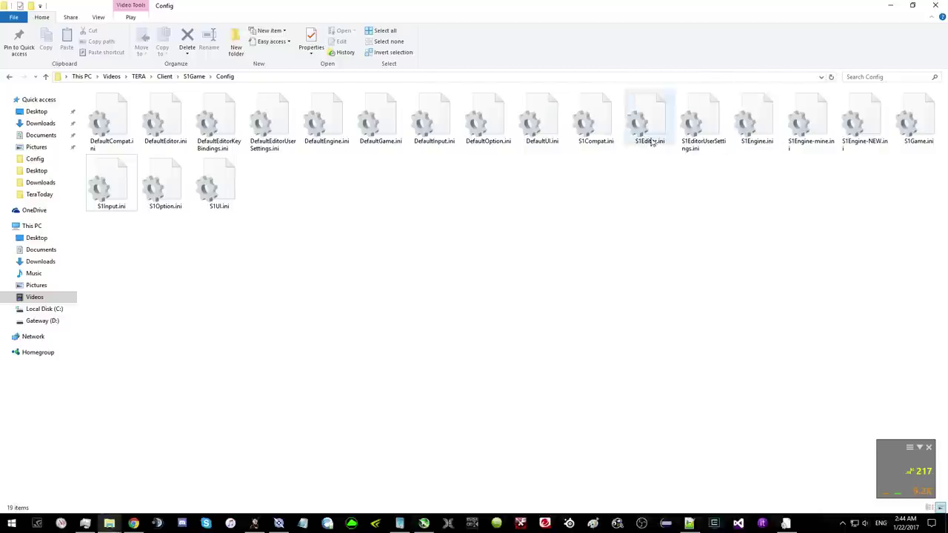
left_click(123, 183)
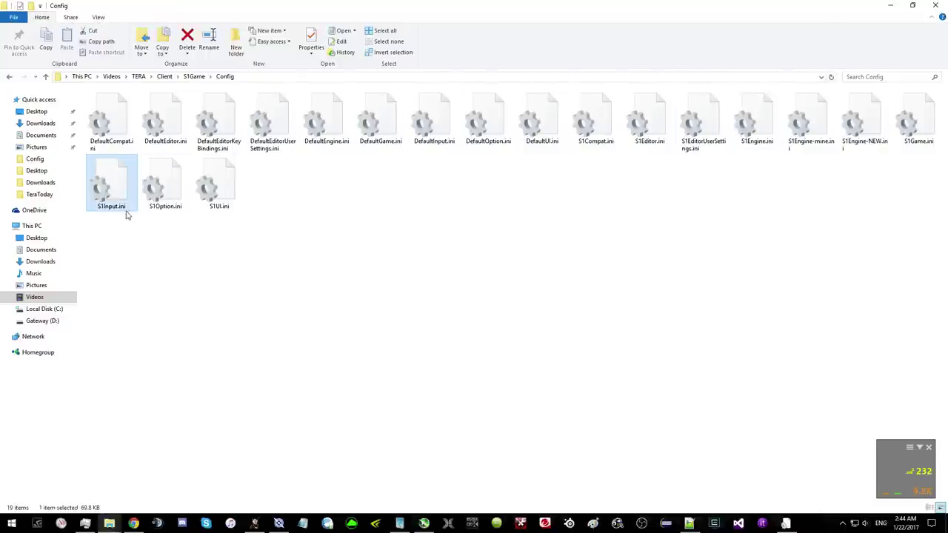
left_click(310, 45)
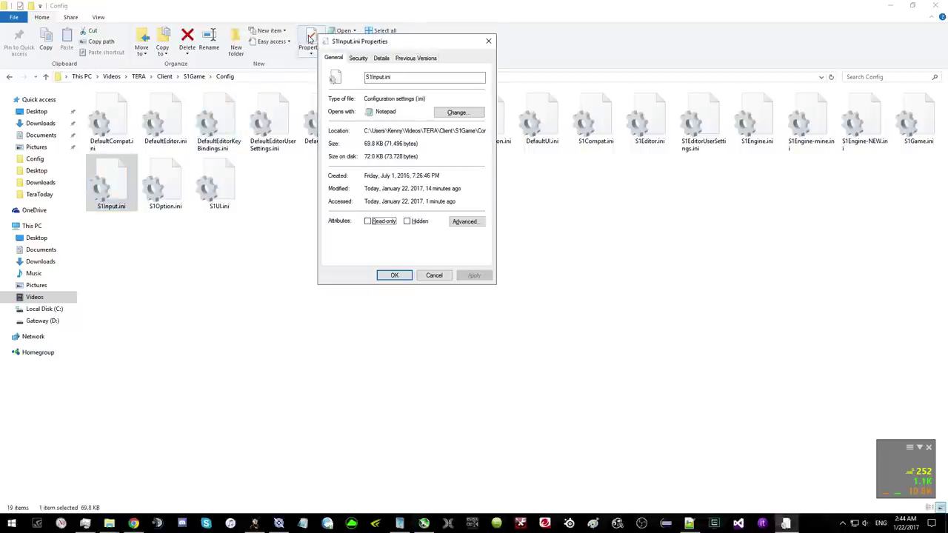
left_click(389, 275)
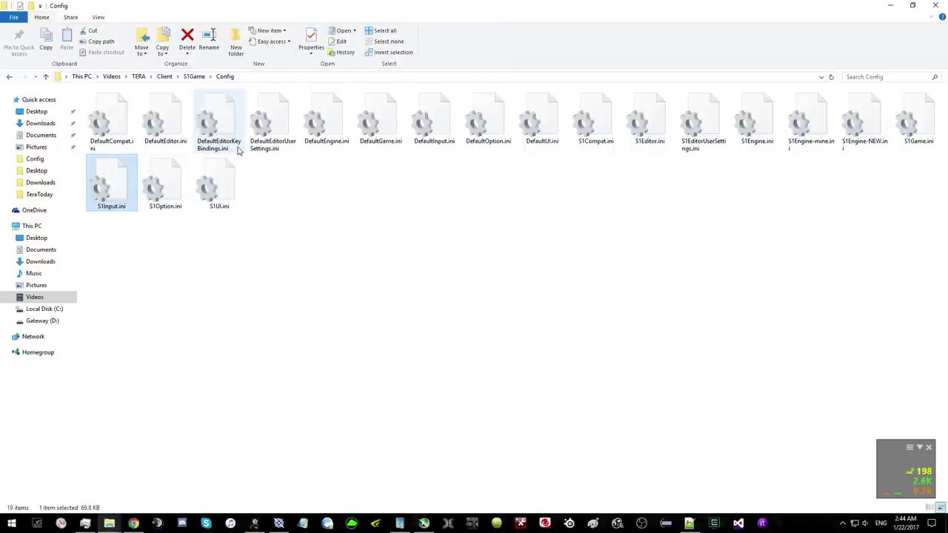
- Return to Notepad++ and review the bEnableMouseSmoothing line and the two fov bindings in S1Input.ini, with a glance at the TERA game
key("alt+Tab")
key("shift+Down")
key("shift+Down")
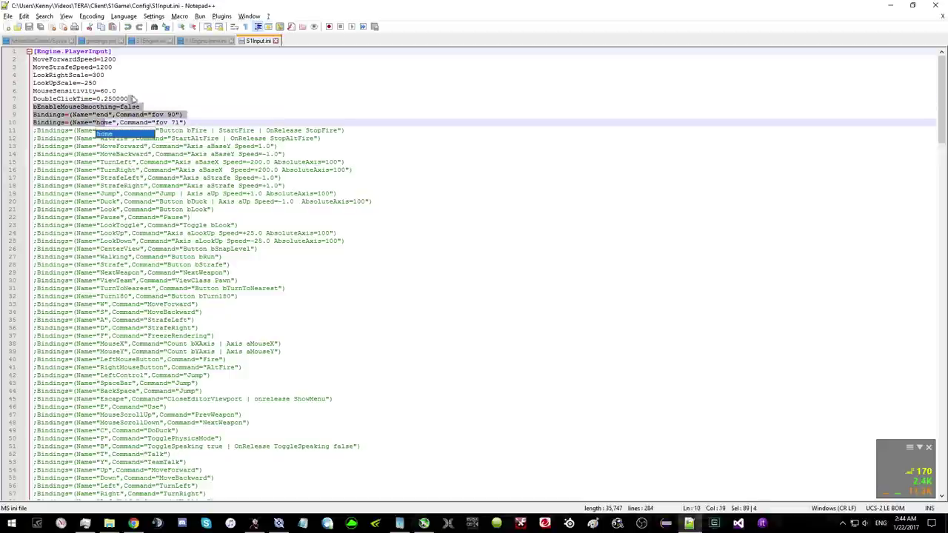
left_click(176, 115)
key("alt+Tab")
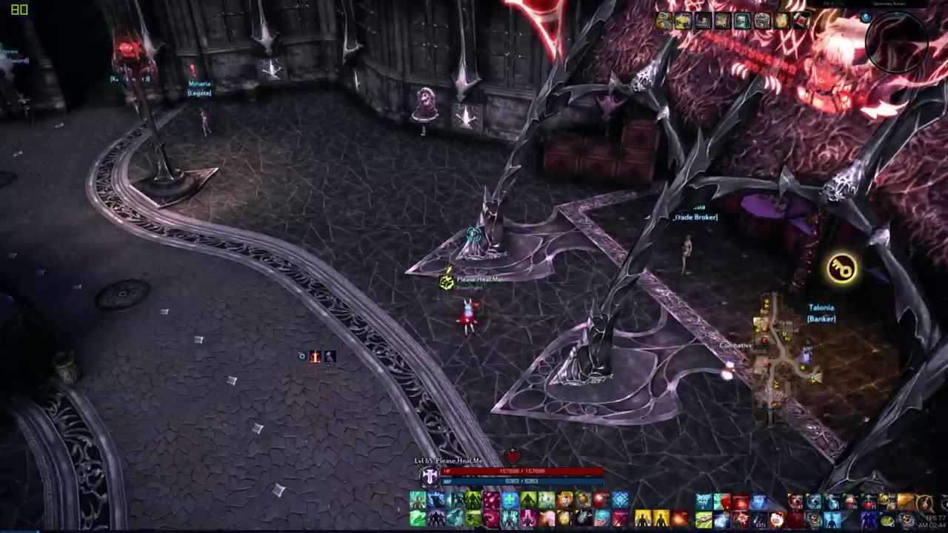
key("alt+Tab")
left_click(358, 210)
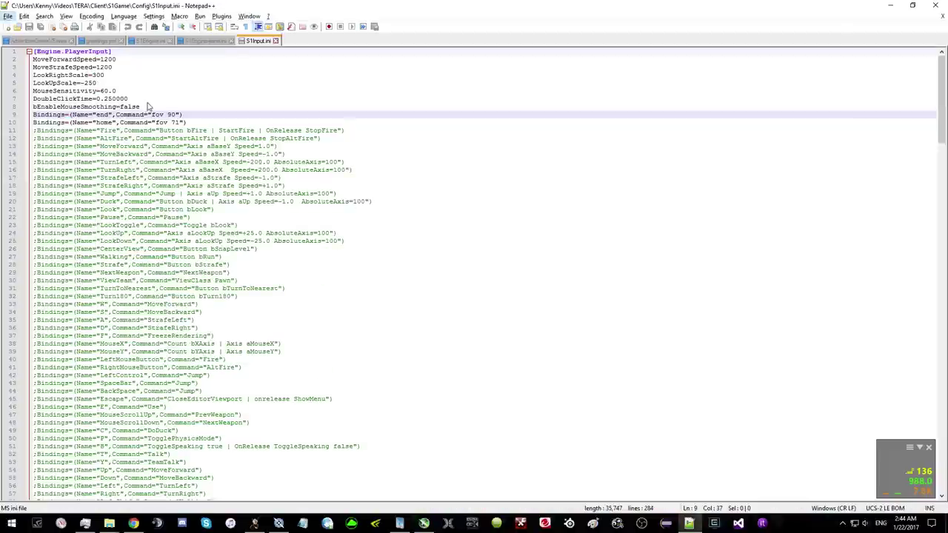
left_click_drag(191, 120, 23, 109)
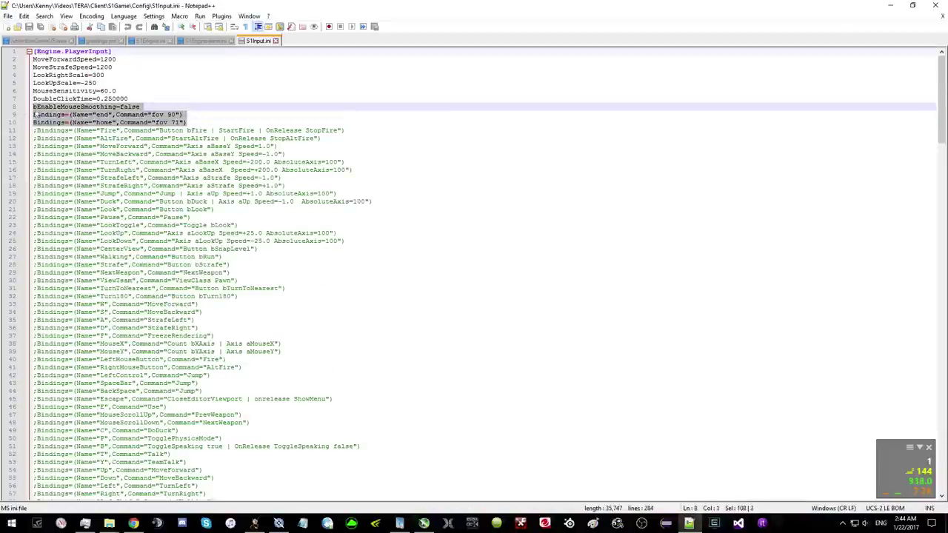
- Switch to the guide in Chrome and read the sections on disabling mouse smoothing and reducing UI lag
left_click(133, 524)
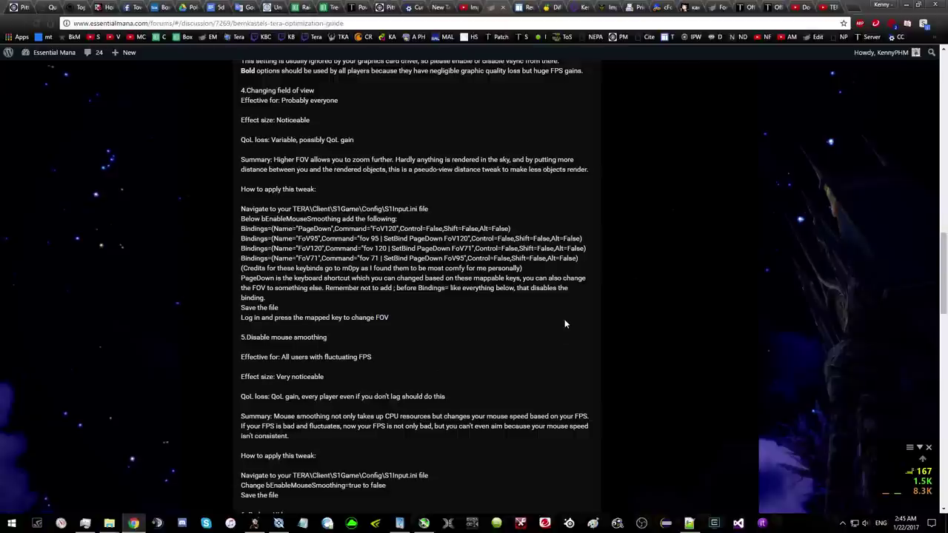
scroll(523, 292, "down", 3)
scroll(522, 292, "down", 1)
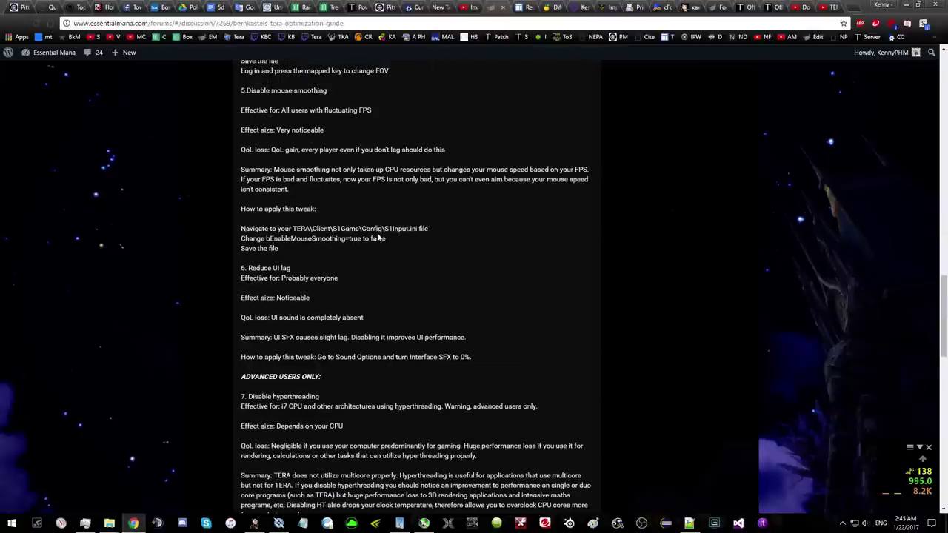
scroll(378, 237, "down", 1)
- Switch to TERA and, in the audio options, set Interface SFX to 0% and Effects to 100%, applying the settings and closing the options
key("alt+Tab")
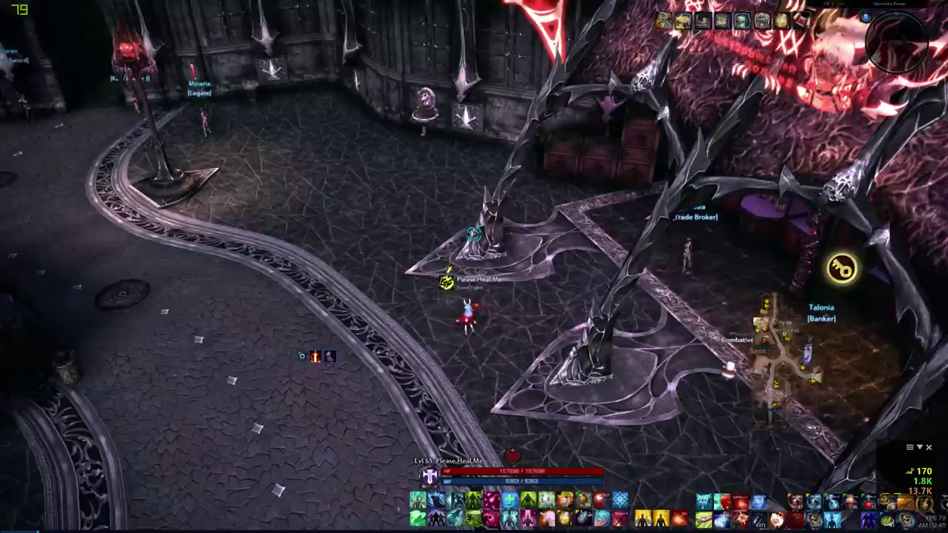
key("Escape")
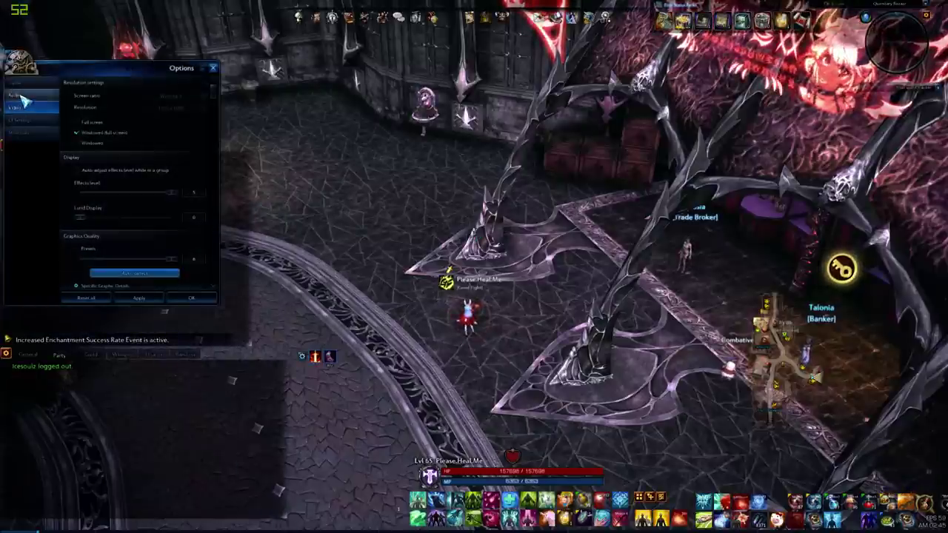
left_click(22, 96)
left_click_drag(83, 205, 77, 207)
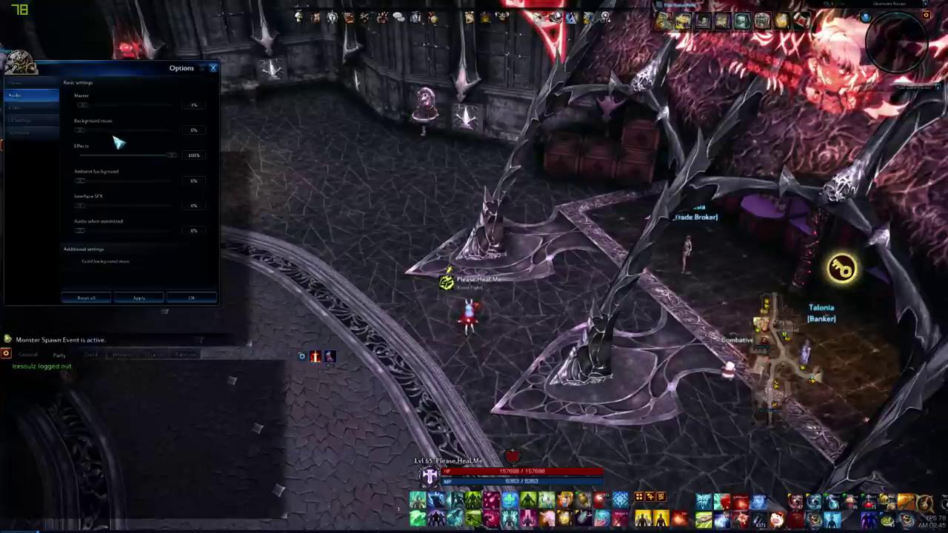
left_click_drag(177, 156, 189, 154)
left_click(148, 298)
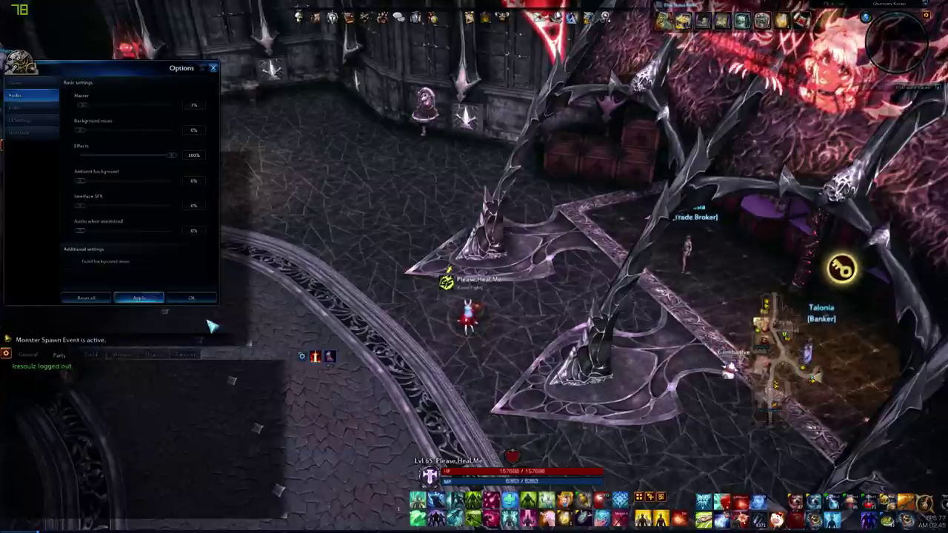
left_click(661, 519)
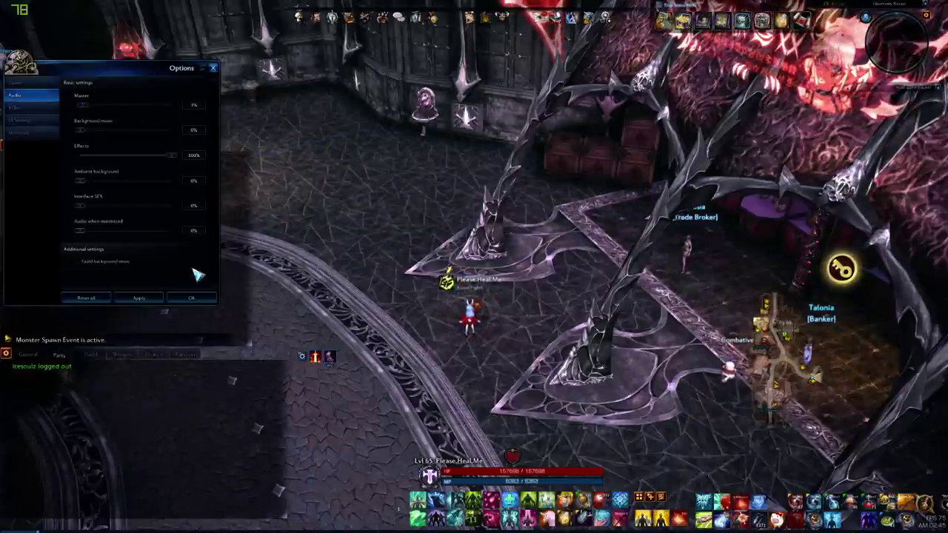
left_click(201, 297)
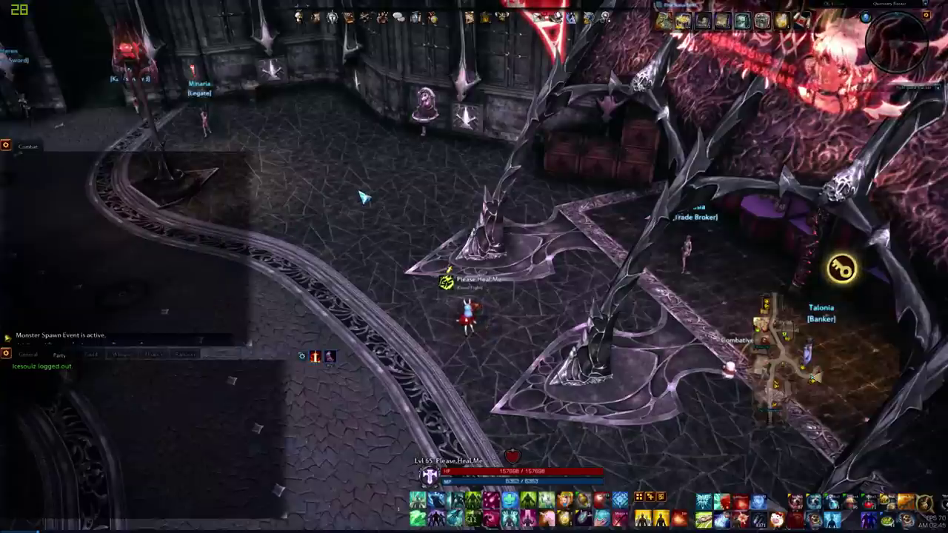
- Switch to the guide in Chrome, read the hyperthreading and overclocking sections for advanced users, and bring up MSI Afterburner
key("alt+Tab")
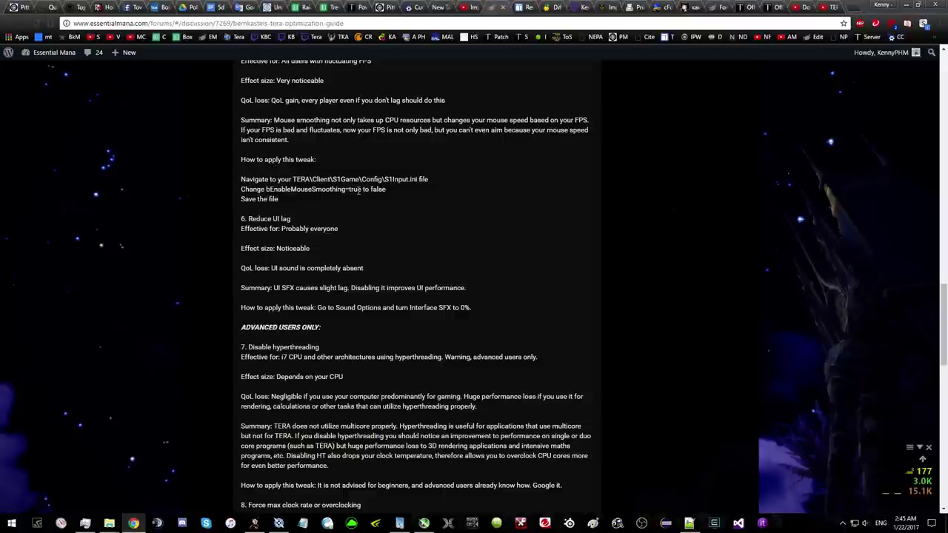
scroll(361, 189, "down", 2)
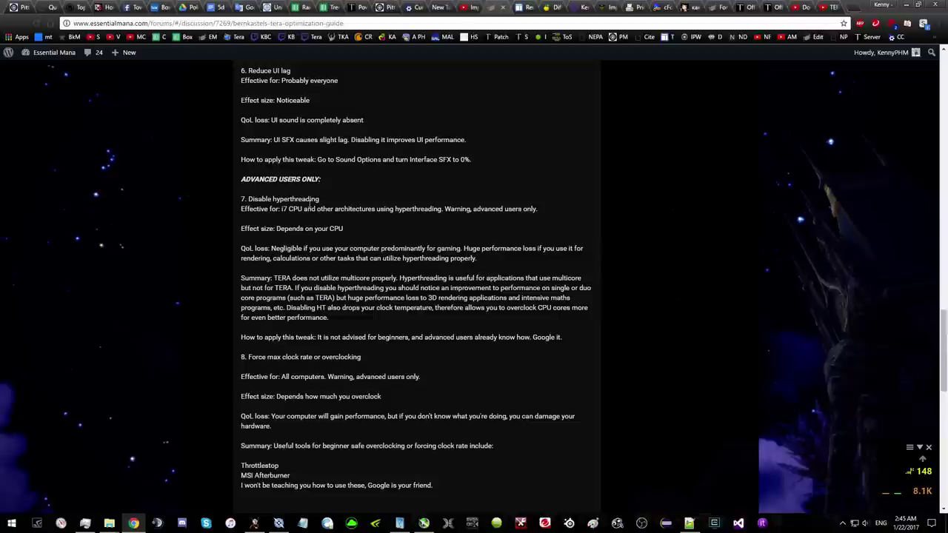
scroll(328, 252, "down", 1)
left_click(424, 523)
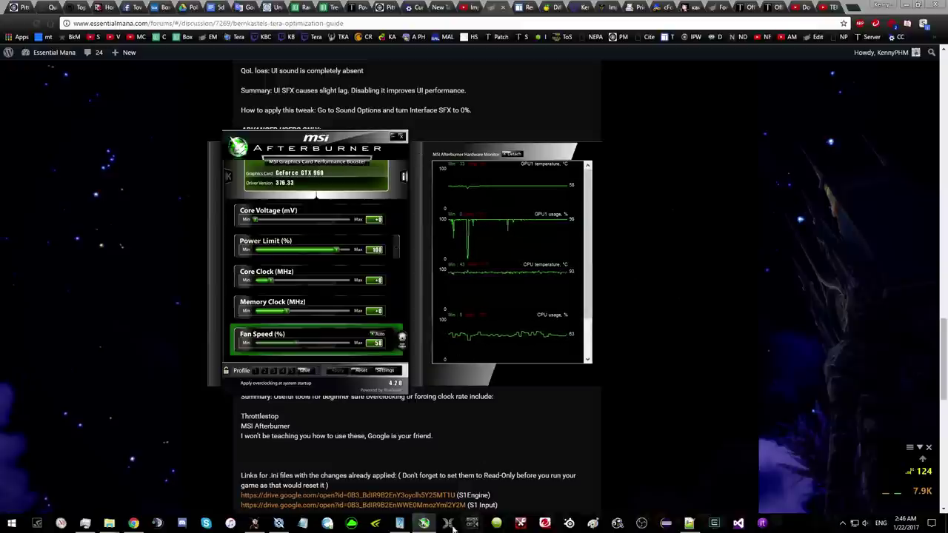
- Switch to Intel Extreme Tuning Utility to review the advanced core tuning settings, and return to the guide in Chrome
left_click(403, 524)
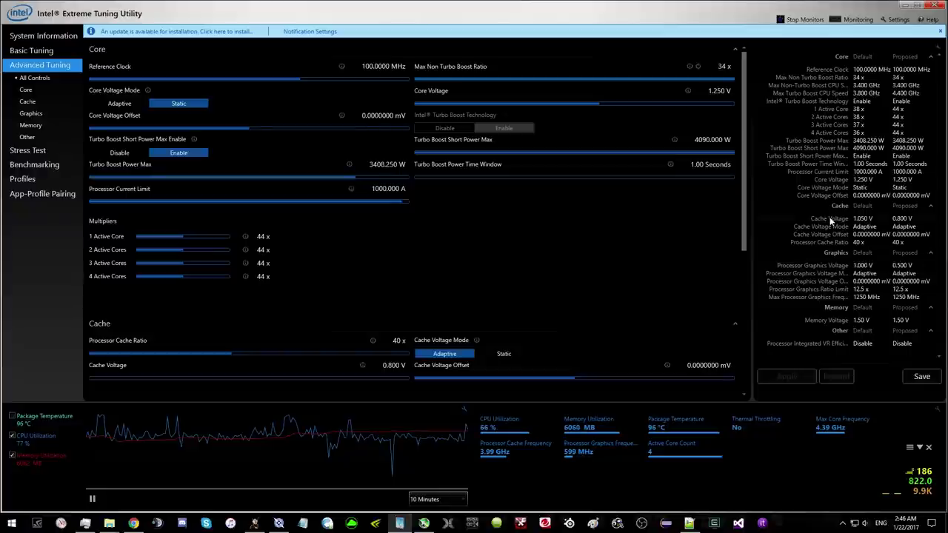
left_click(134, 523)
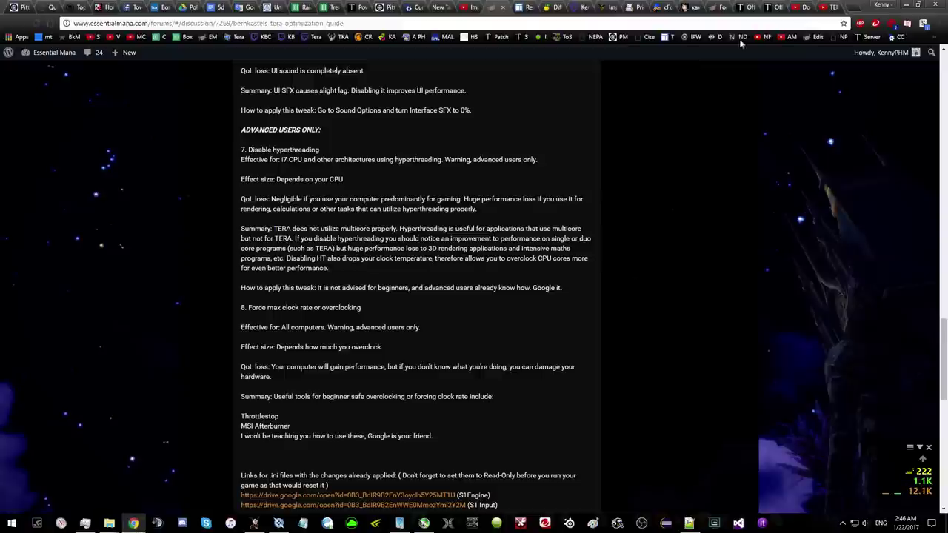
- Search Google in a new tab for "intel i5 4670k", checking the processor model in Intel Extreme Tuning Utility's system information
left_click(856, 9)
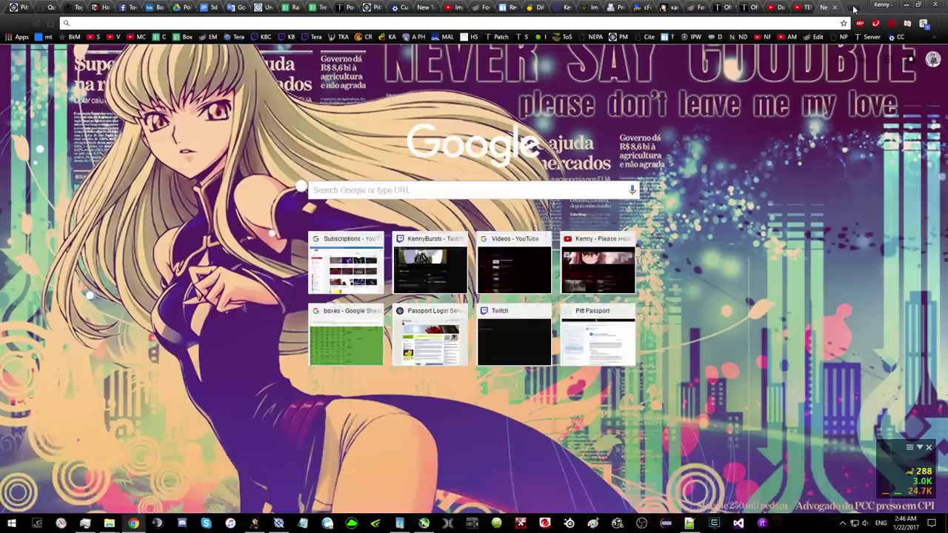
type("intel ")
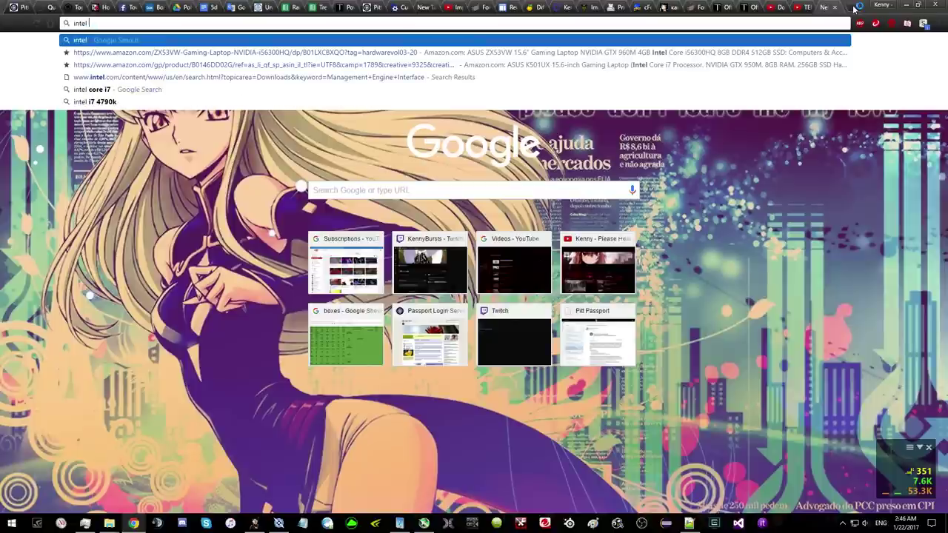
type("i5")
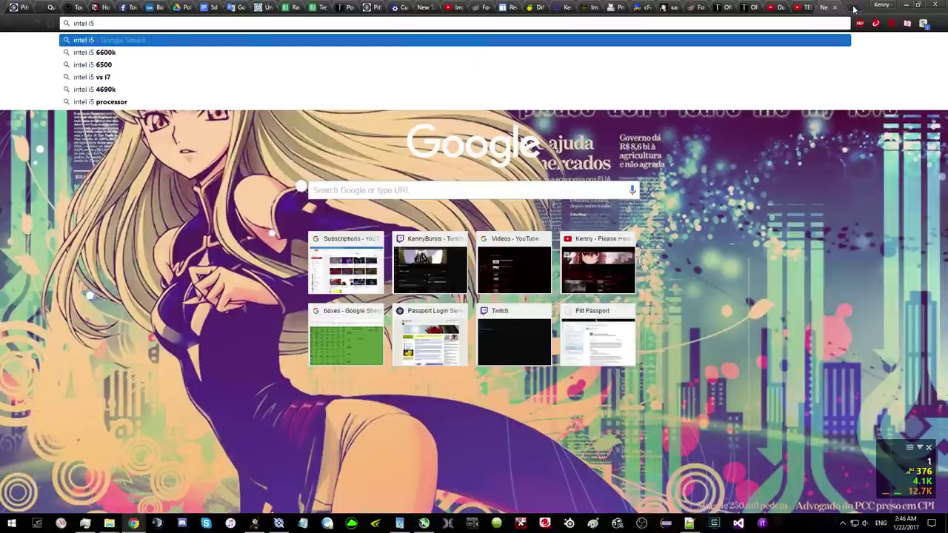
key("alt+Tab")
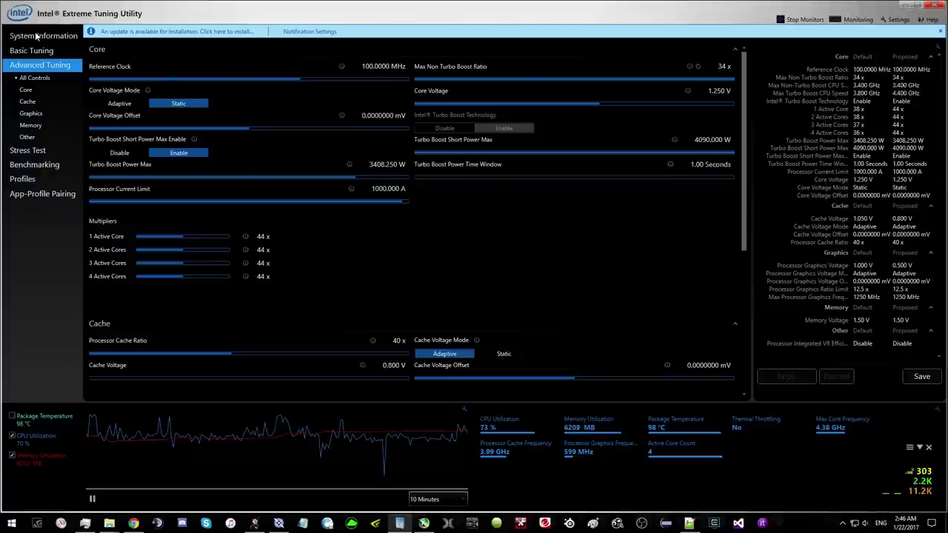
left_click(43, 36)
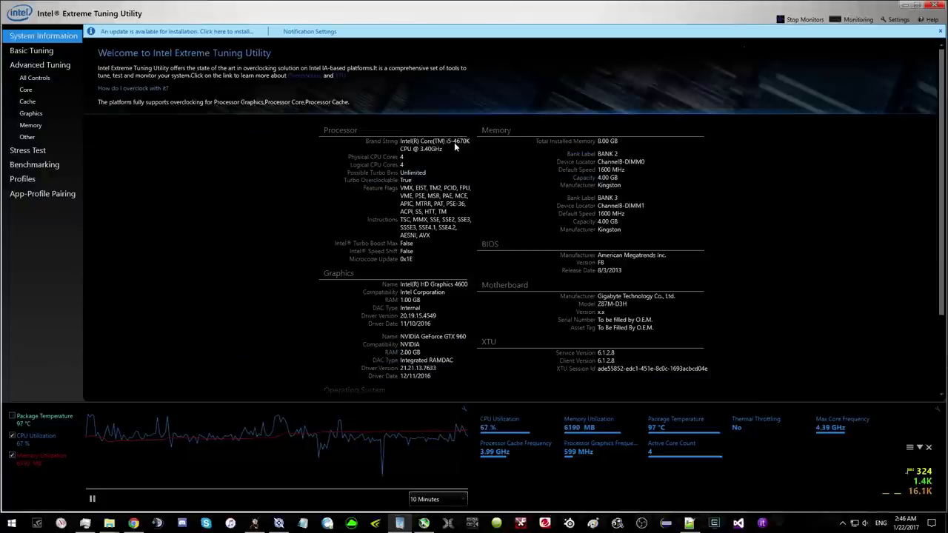
key("alt+Tab")
type("4670k")
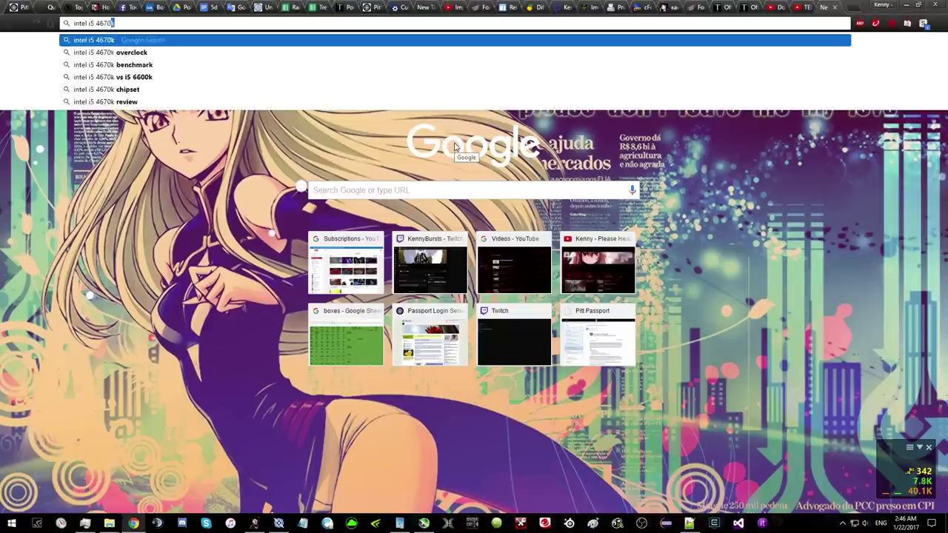
key("Return")
- Refine the search to "intel i5 4670k overclock guide", look over the results and close that tab
left_click(154, 61)
type("overcloc")
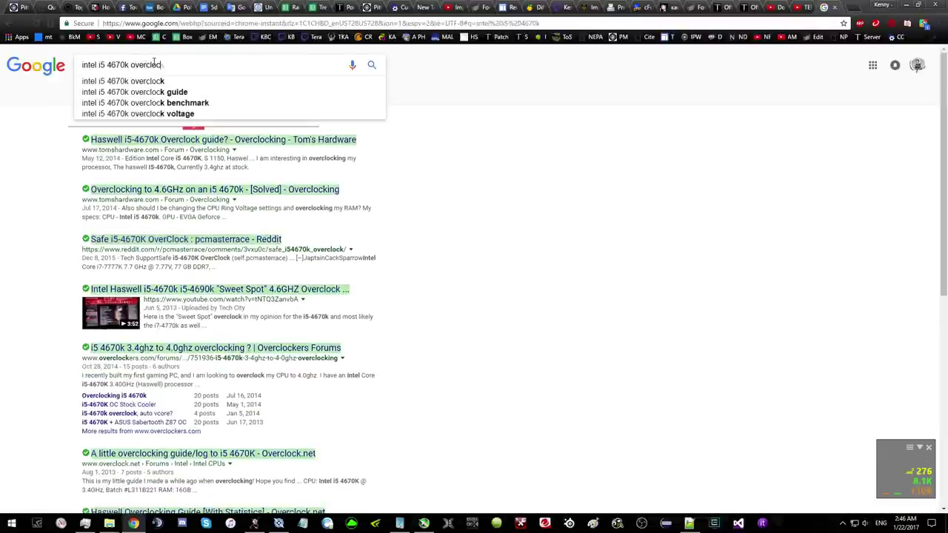
key("Down")
key("Down")
key("Return")
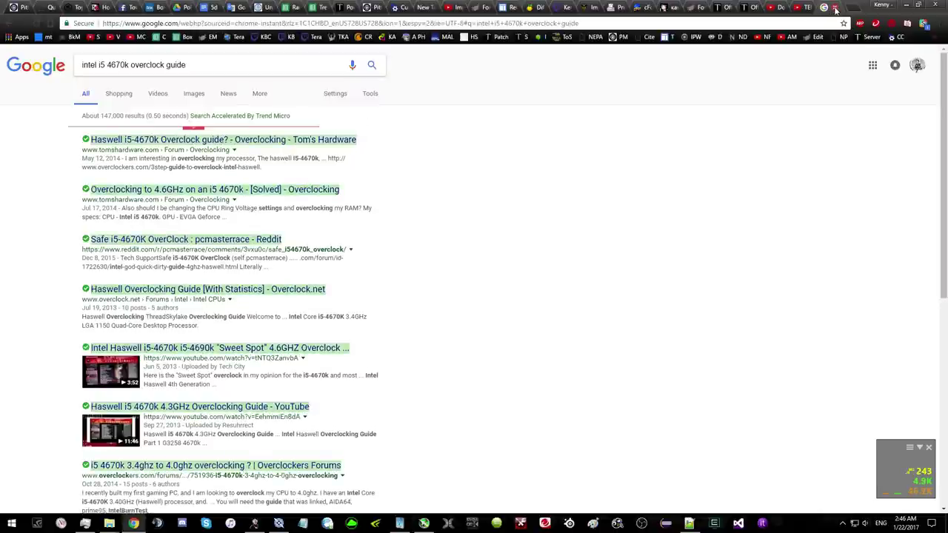
left_click(836, 10)
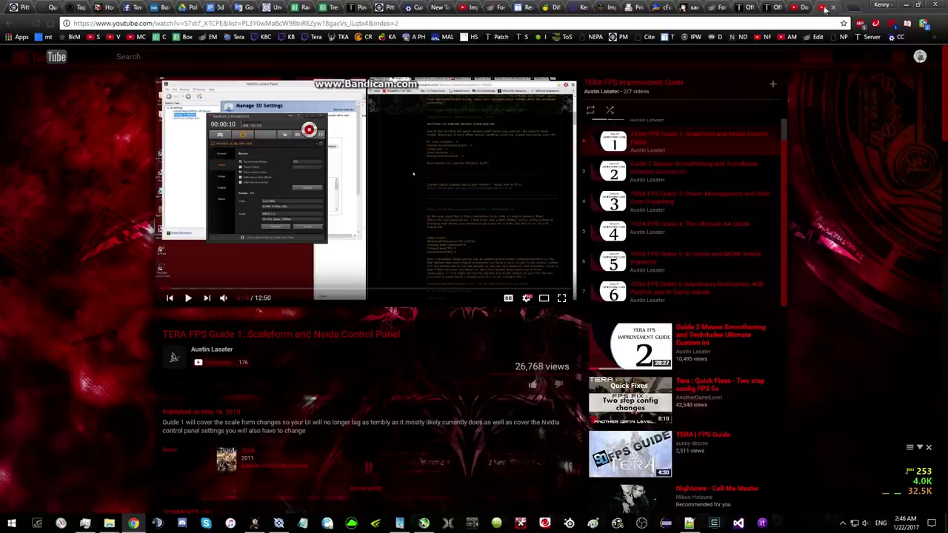
- Find the open Easy Fix-it Guide to 99% of Techy Gaming Problems and read section 4 on S1Engine INI file analysis
left_click(555, 6)
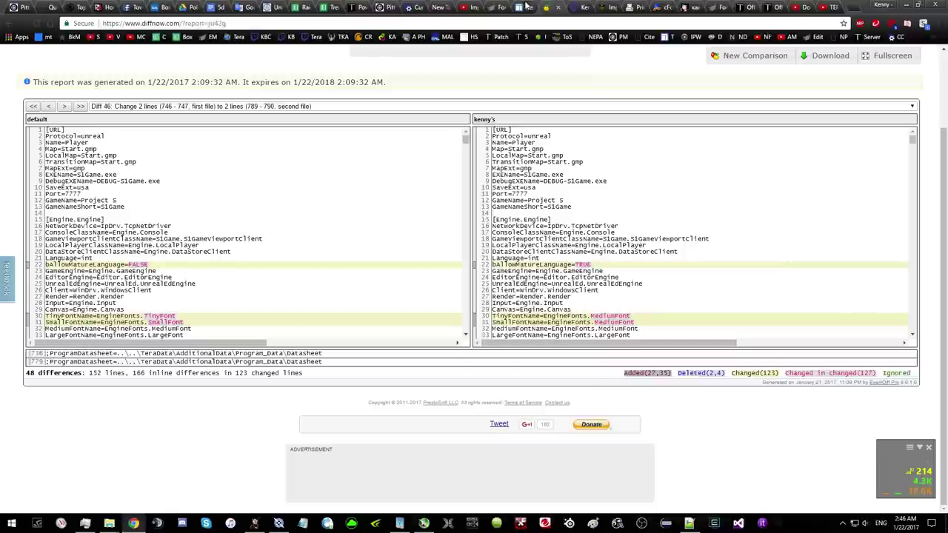
left_click(527, 6)
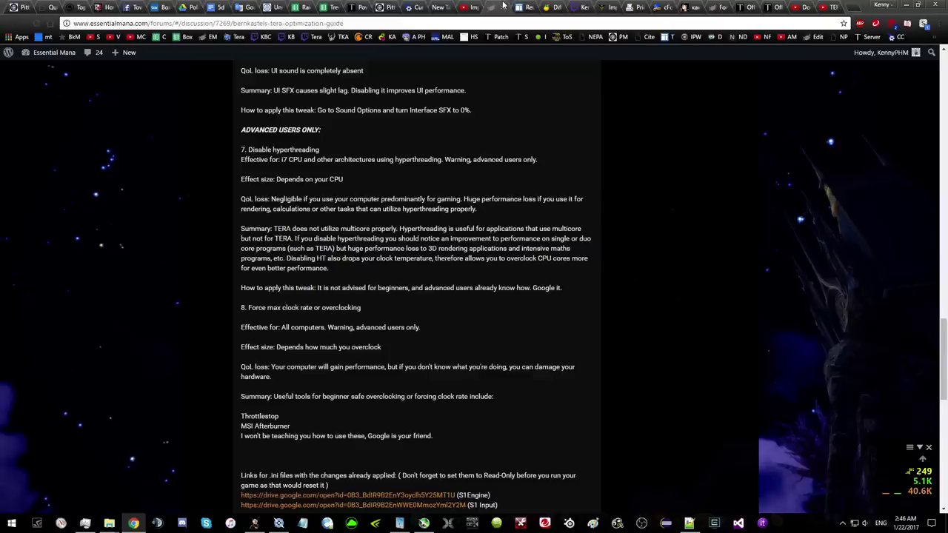
left_click(505, 7)
left_click(519, 6)
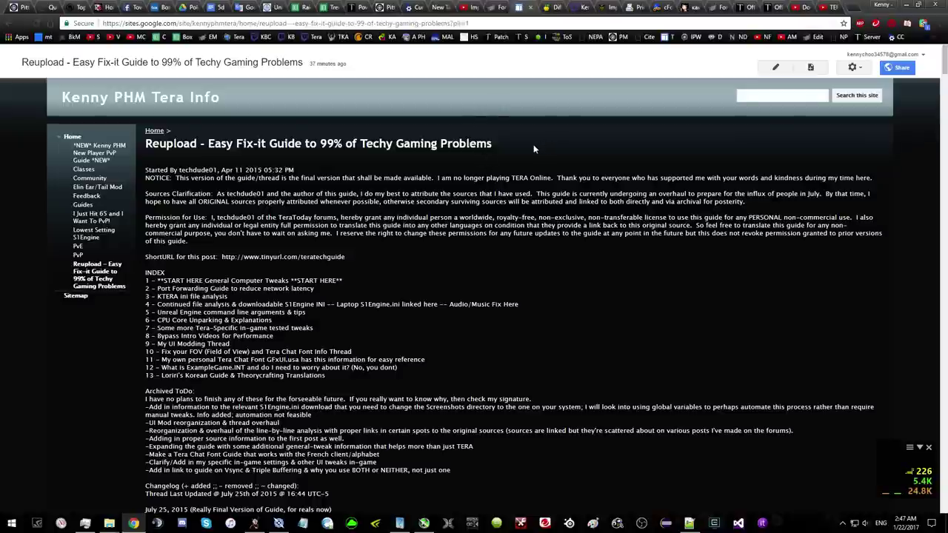
scroll(506, 178, "down", 20)
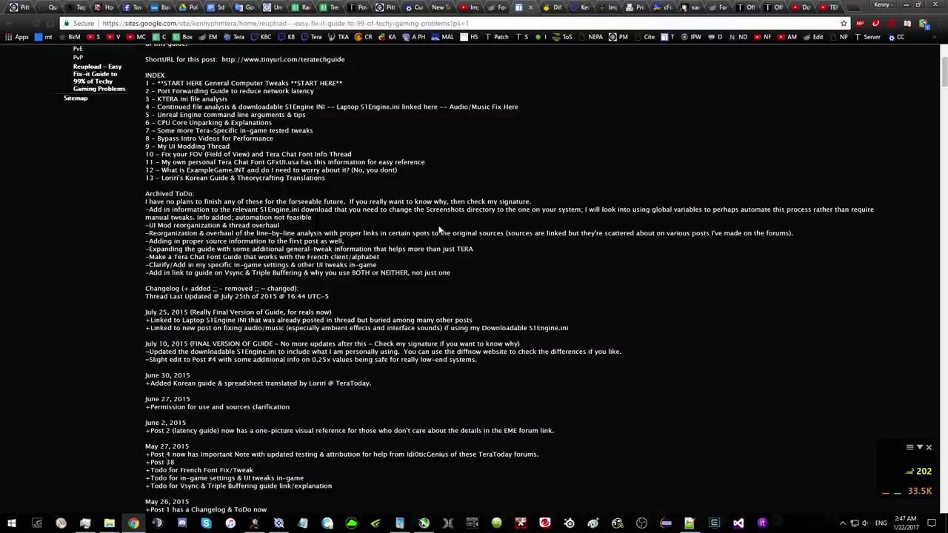
scroll(406, 226, "down", 8)
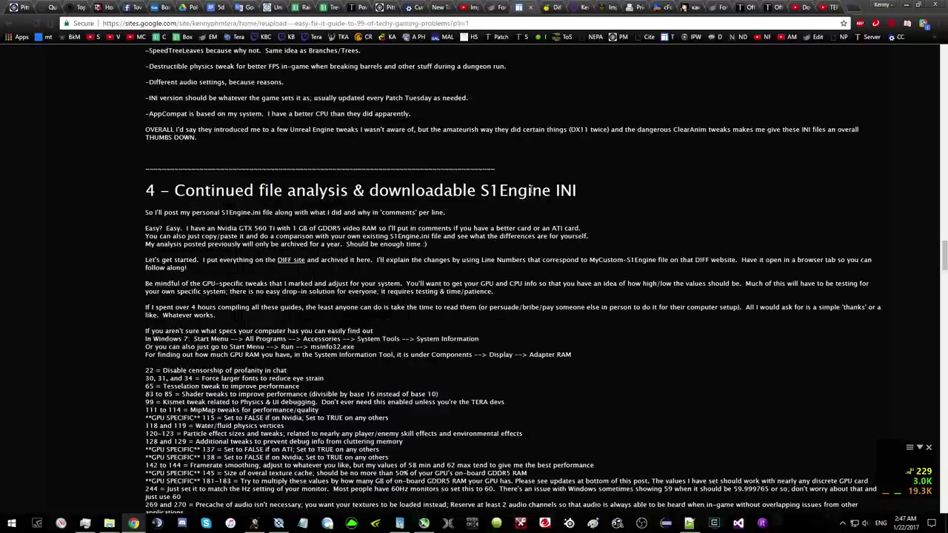
triple_click(531, 190)
left_click(289, 149)
scroll(290, 149, "down", 1)
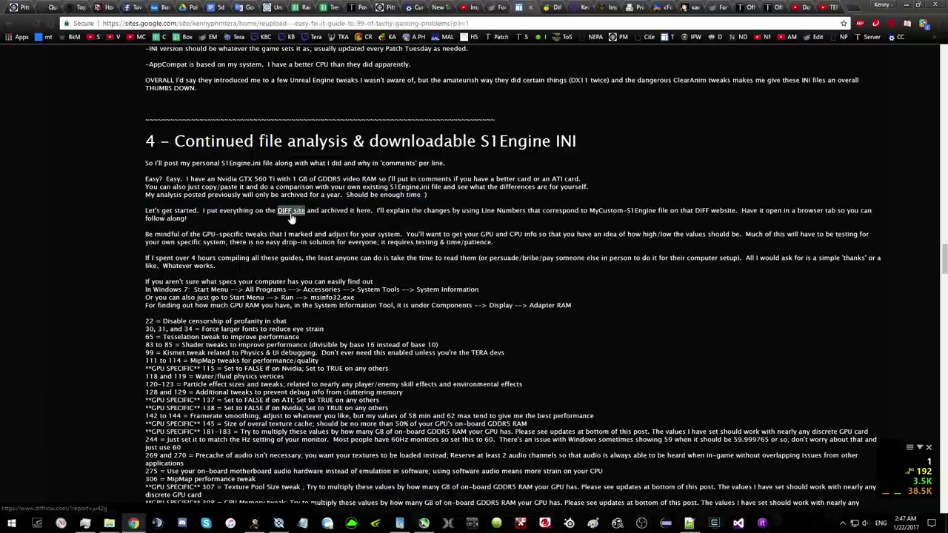
- View the guide's DIFF site report and compare the first lines of the default and customized S1Engine files
left_click(300, 213)
scroll(581, 197, "up", 1)
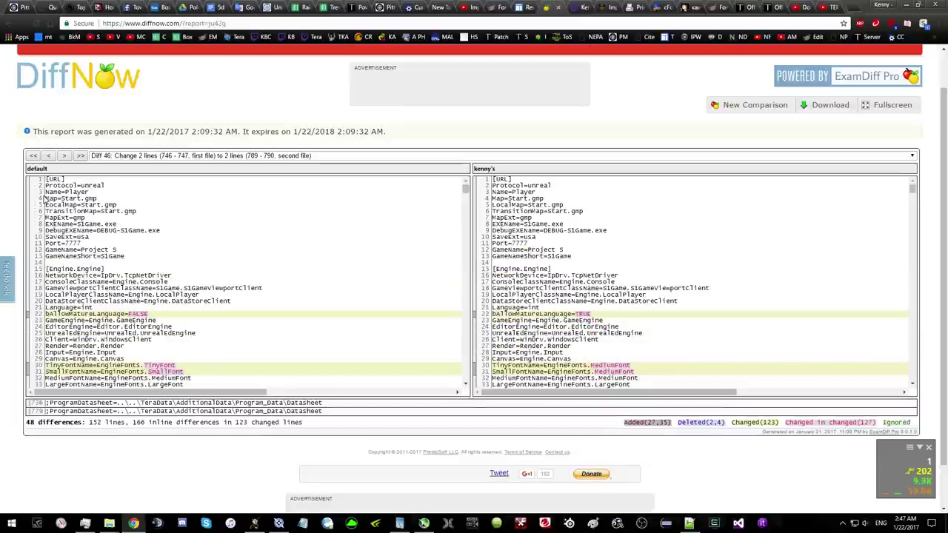
left_click_drag(45, 199, 201, 301)
left_click(201, 302)
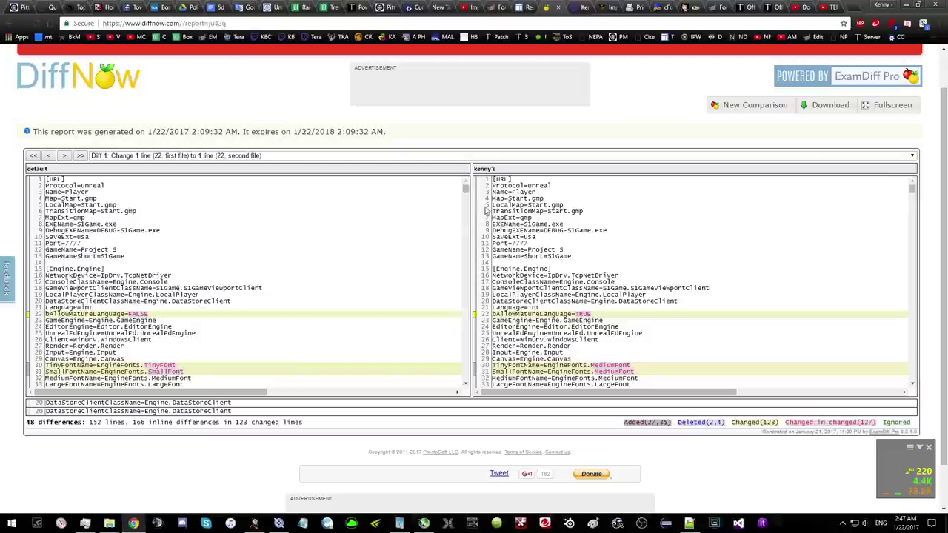
left_click_drag(493, 181, 607, 301)
left_click(608, 301)
- Read the guide's numbered S1Engine line explanations and check the expiry date of the DiffNow report
left_click(529, 5)
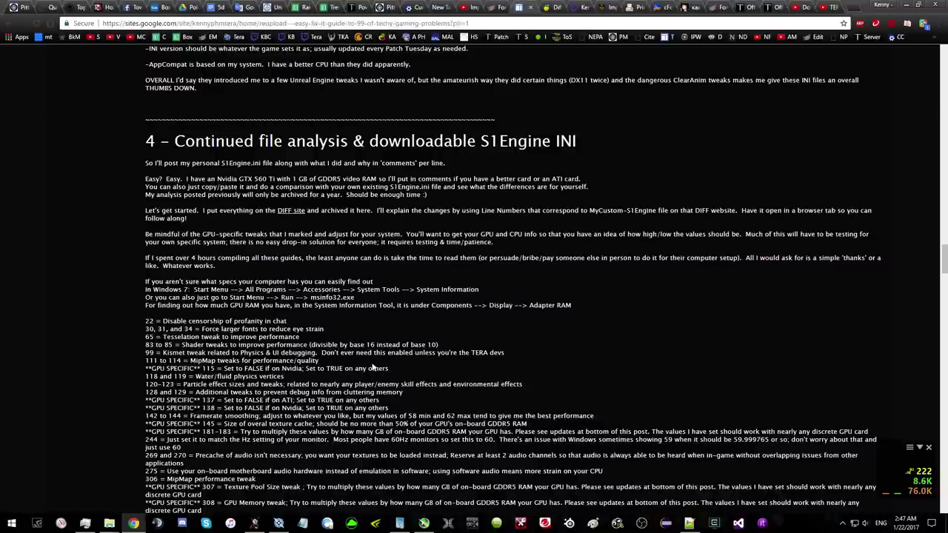
scroll(366, 360, "down", 1)
left_click(552, 7)
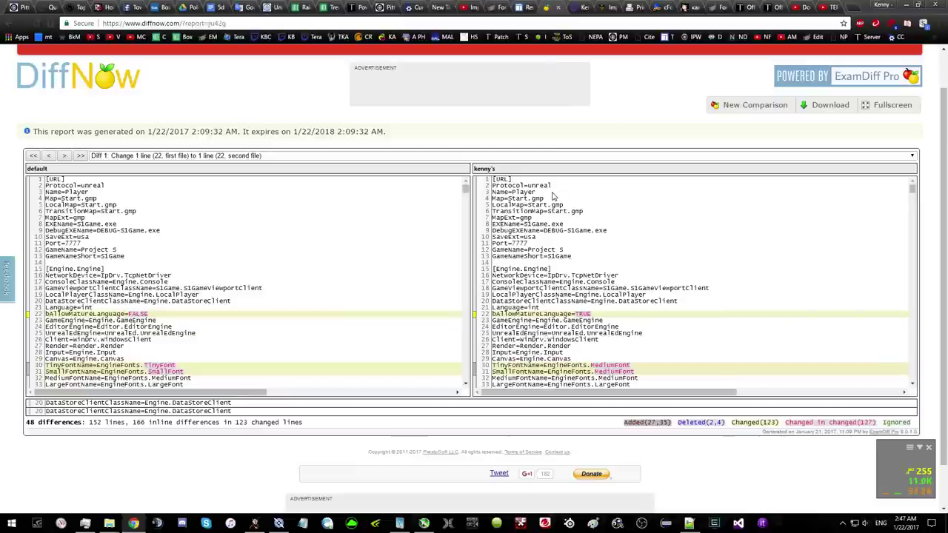
left_click_drag(243, 129, 386, 132)
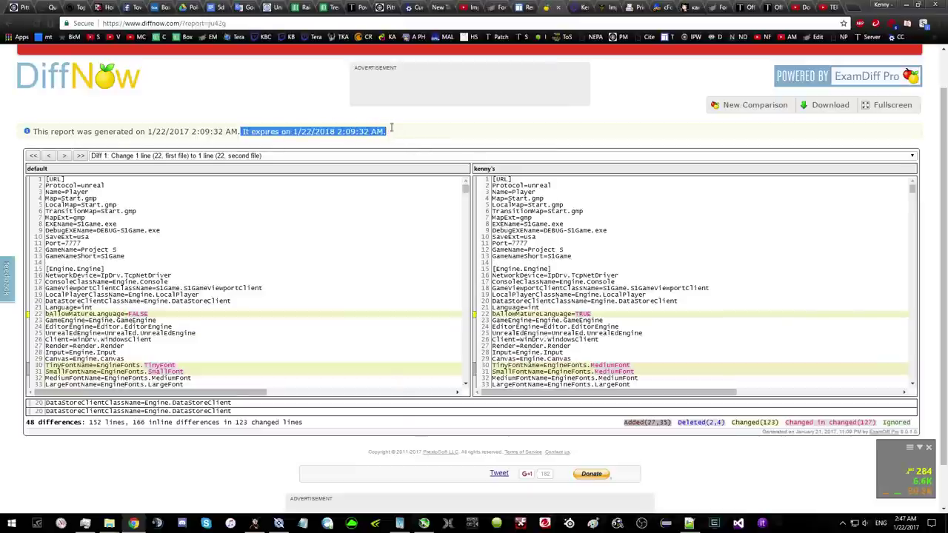
left_click(395, 131)
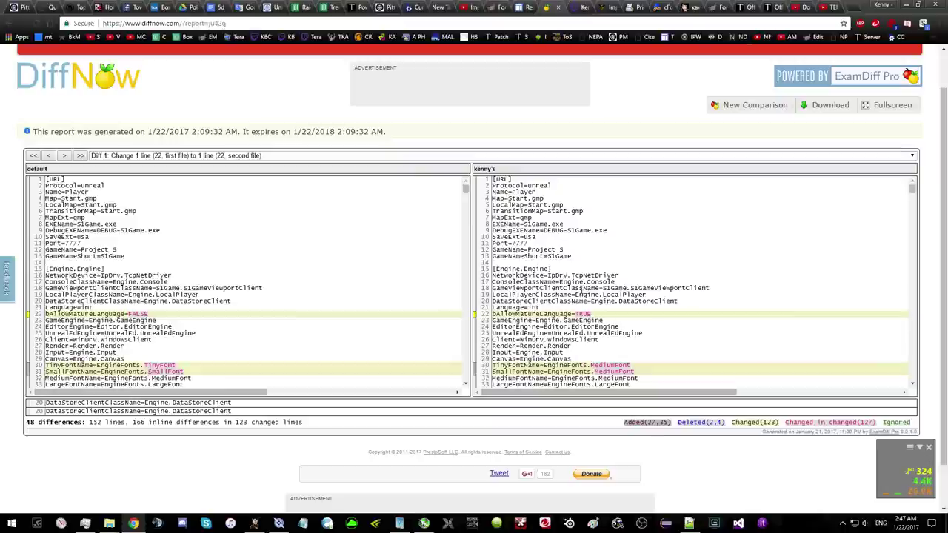
left_click(521, 6)
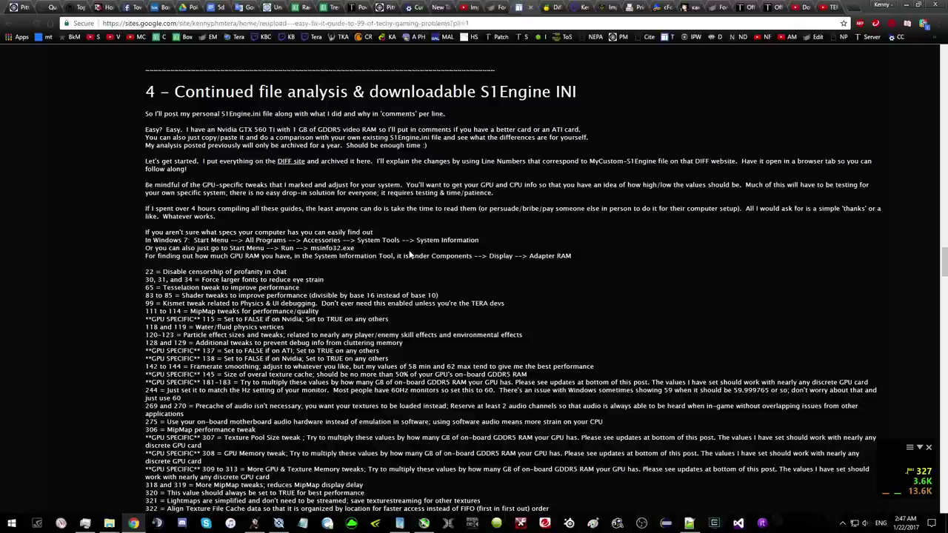
- Go to the open Twitch channel page and copy the GPU name from its My Computer section
left_click(576, 7)
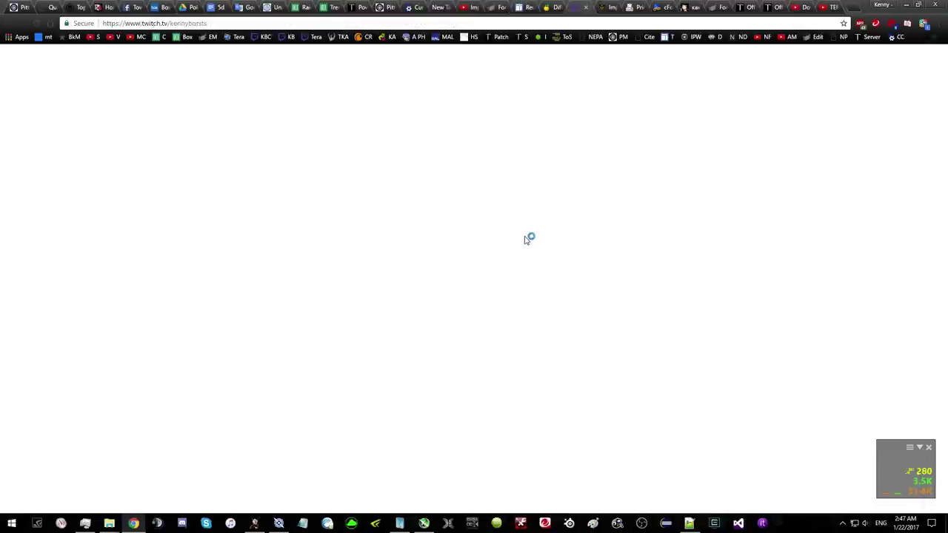
scroll(529, 233, "down", 9)
scroll(532, 233, "down", 2)
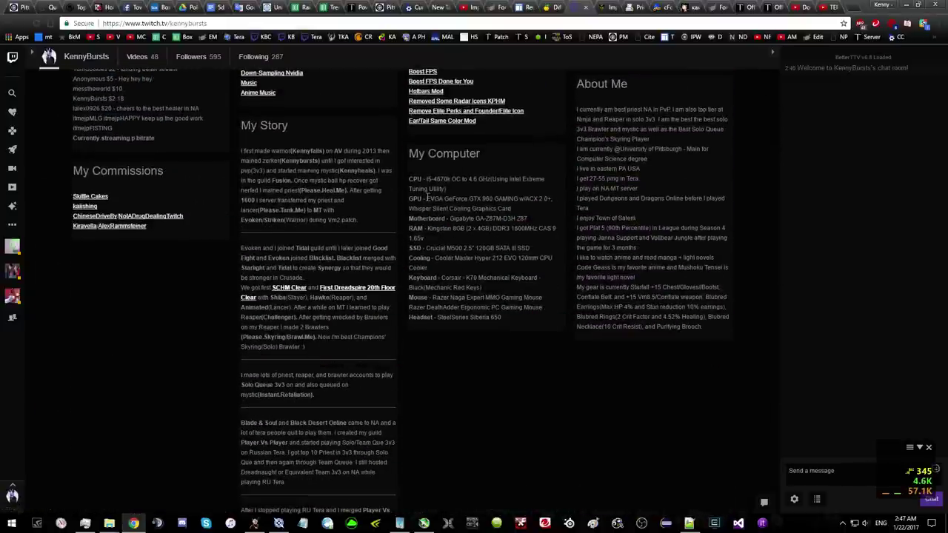
left_click_drag(427, 198, 529, 213)
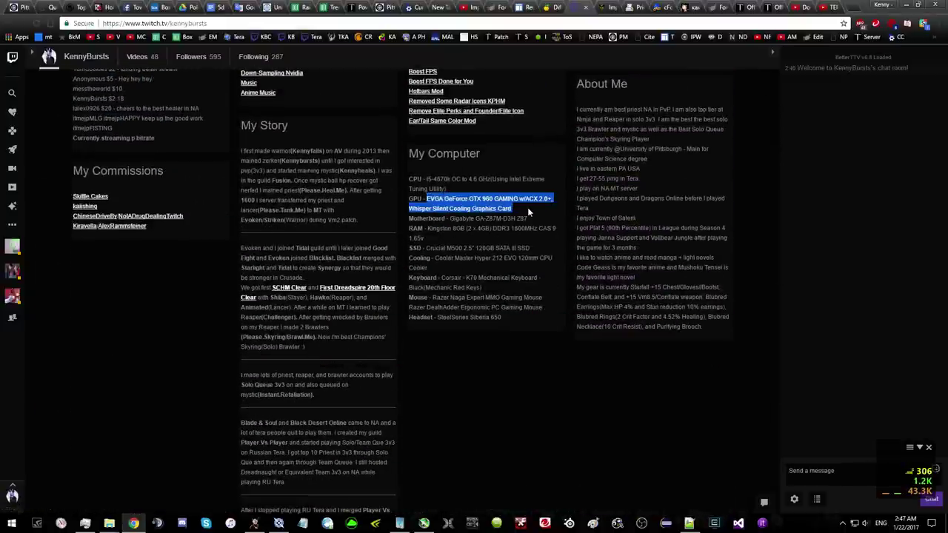
- Search Google for "what is my graphics card"
left_click(469, 28)
type("what i")
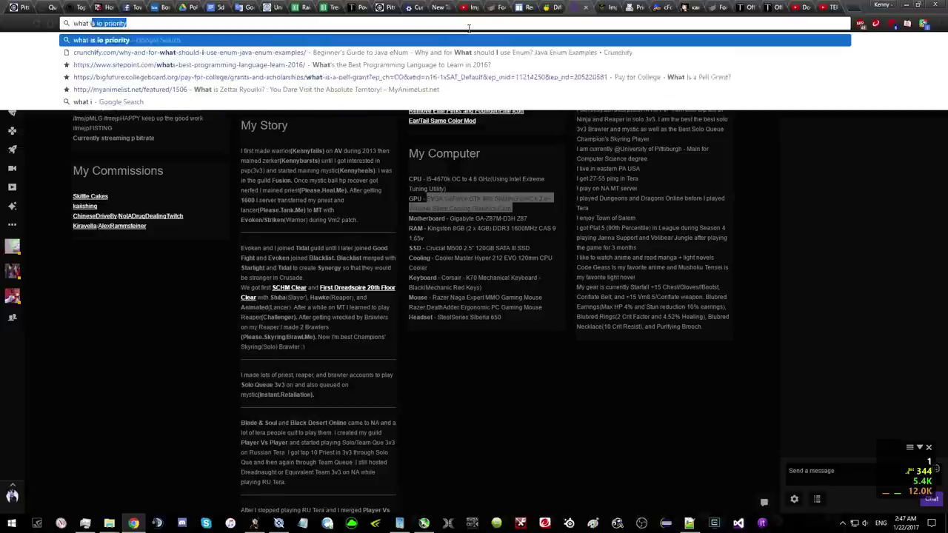
type("s my ")
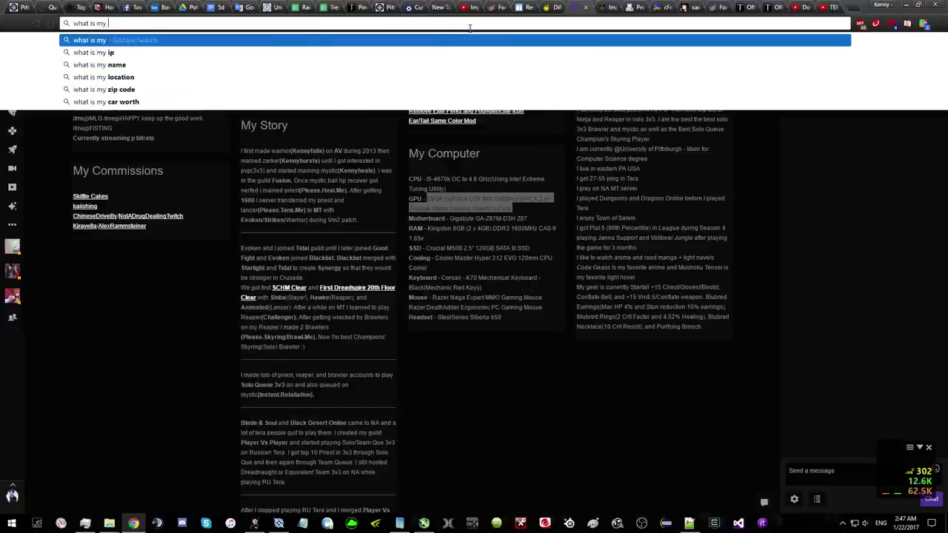
type("graphics card")
key("Return")
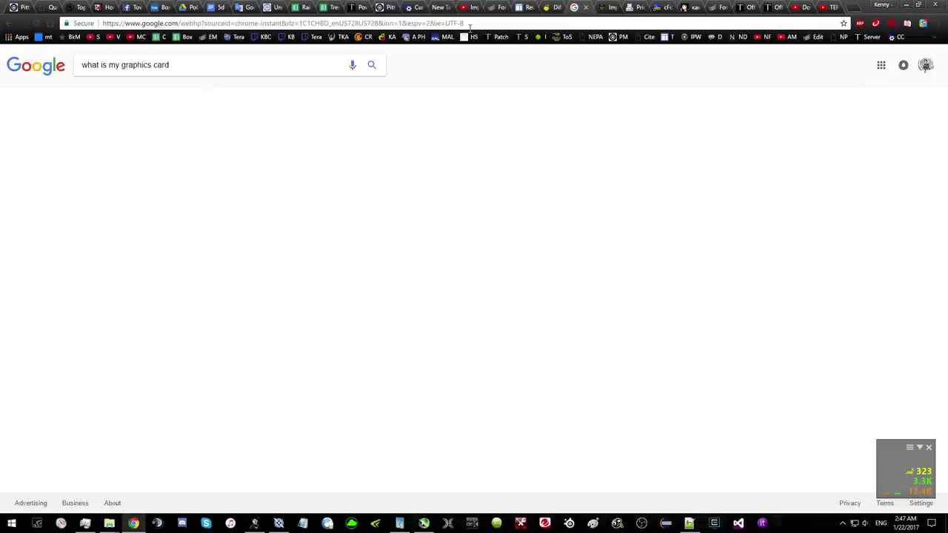
- Search Google for the copied name "EVGA GeForce GTX 960 GAMING w/ACX 2.0+, Whisper Silent Cooling Graphics Card"
left_click(219, 24)
type("EVGA GeForce GTX 960 GAMING w/ACX 2.0+, Whisper Silent Cooling Graphics Card")
key("Return")
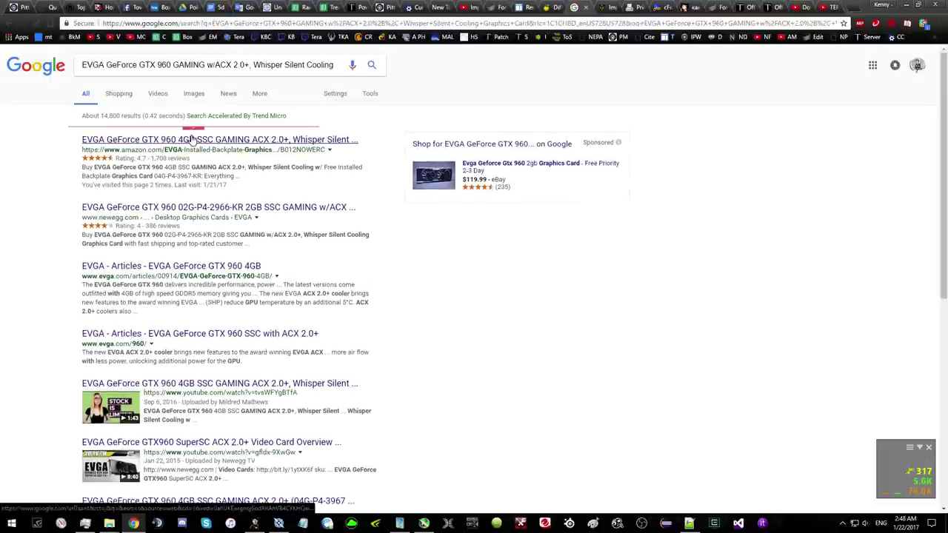
- Open the Amazon listing for the EVGA GeForce GTX 960 and choose the 2 GB size to view its memory specifications
left_click(192, 139)
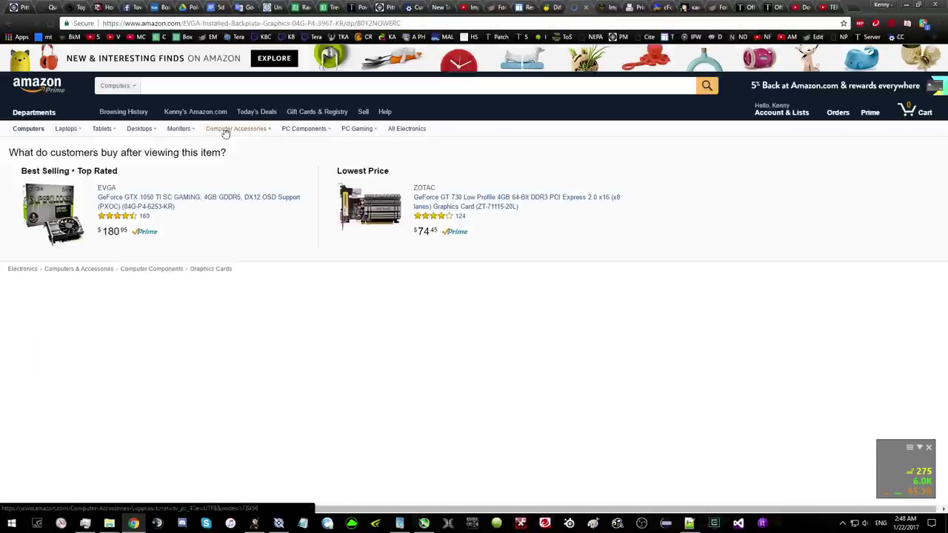
scroll(354, 192, "down", 3)
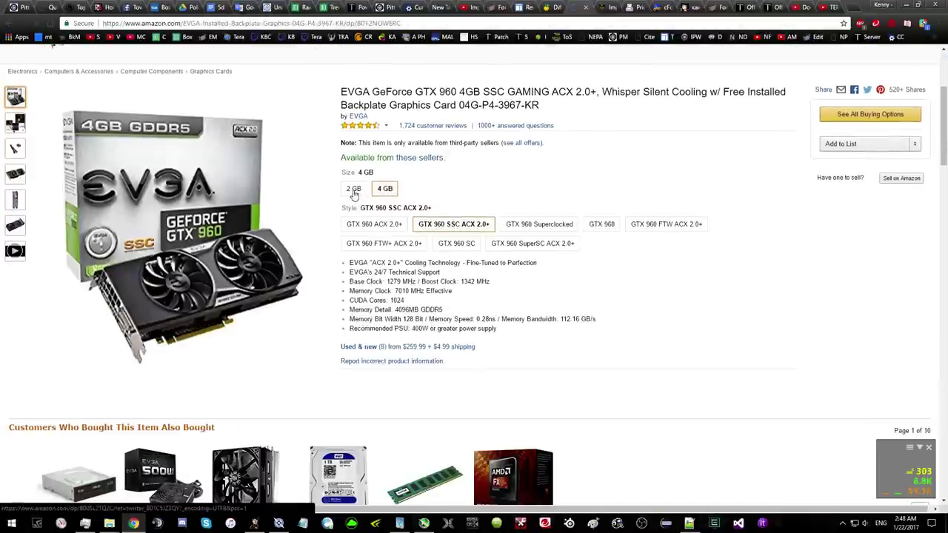
triple_click(362, 176)
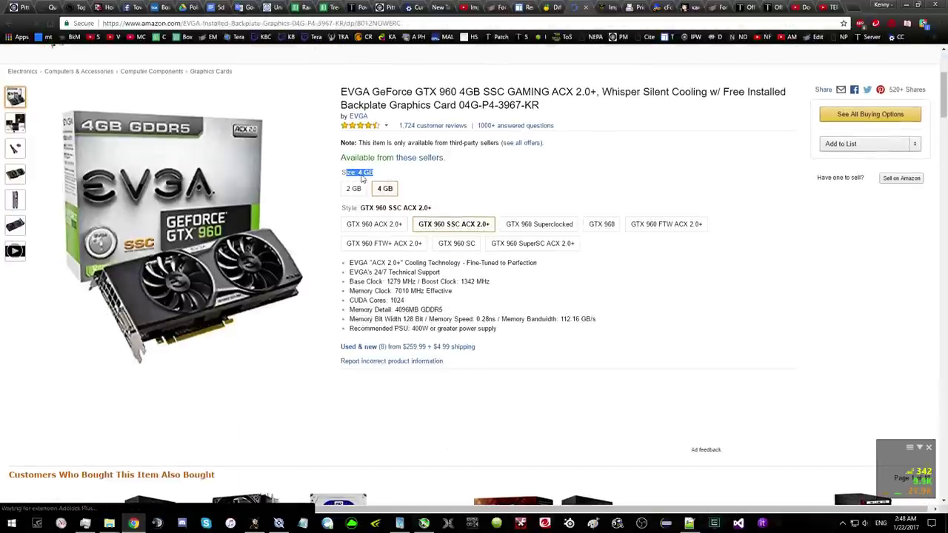
left_click(353, 189)
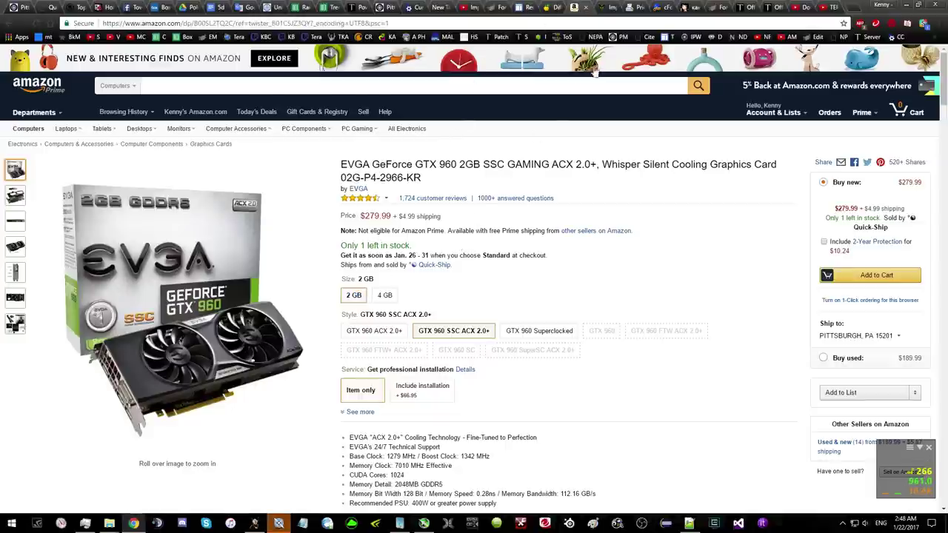
- Close the Amazon listing and compare line 22, bAllowMatureLanguage, in both files of the DiffNow report alongside the guide's section 4
left_click(586, 8)
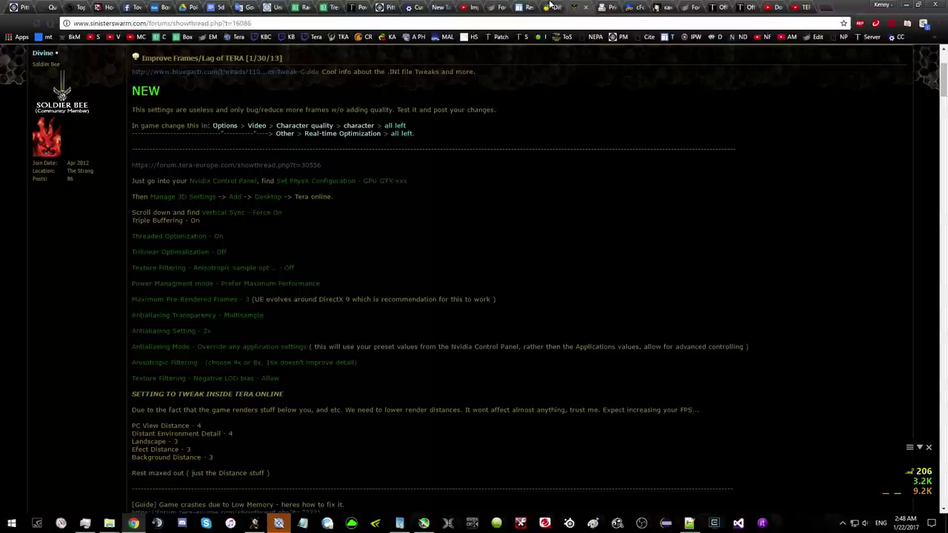
left_click(553, 8)
left_click(551, 5)
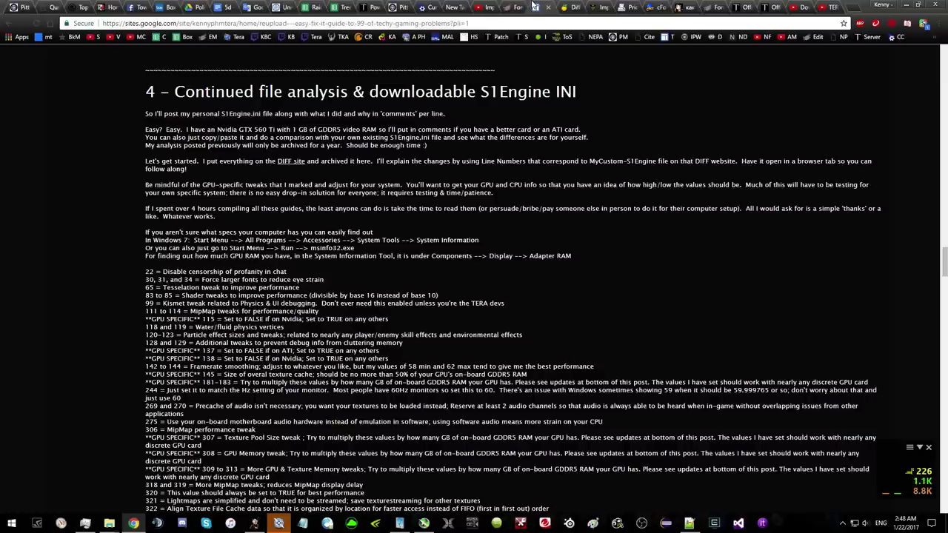
left_click(569, 6)
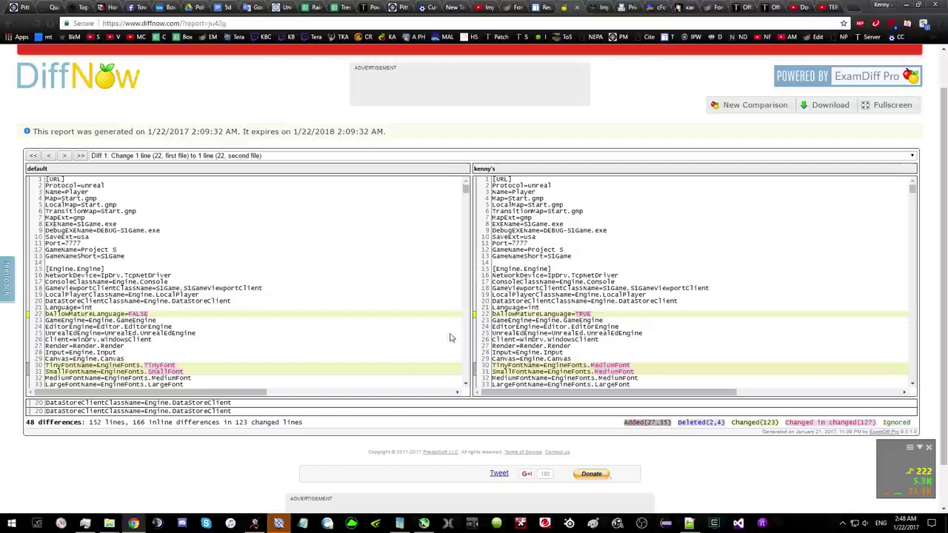
left_click(550, 7)
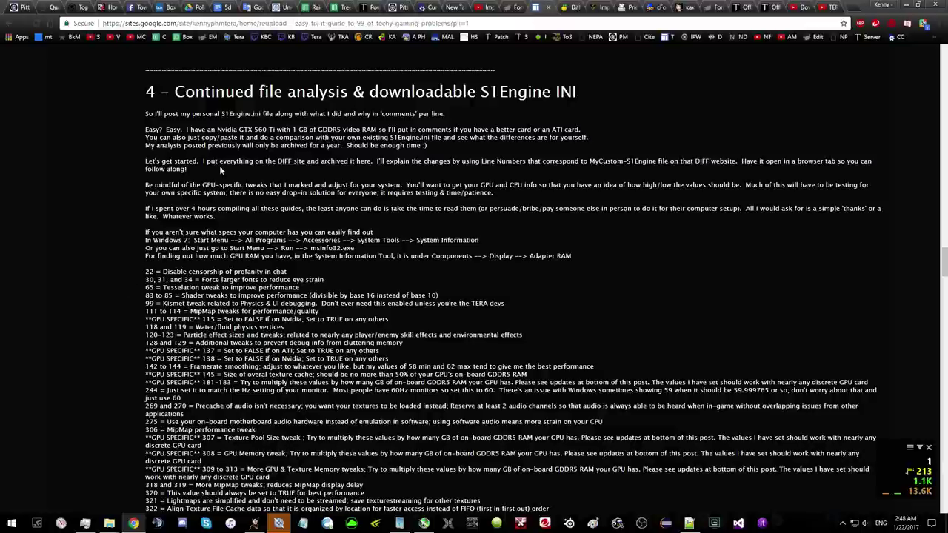
left_click(573, 6)
left_click(88, 314)
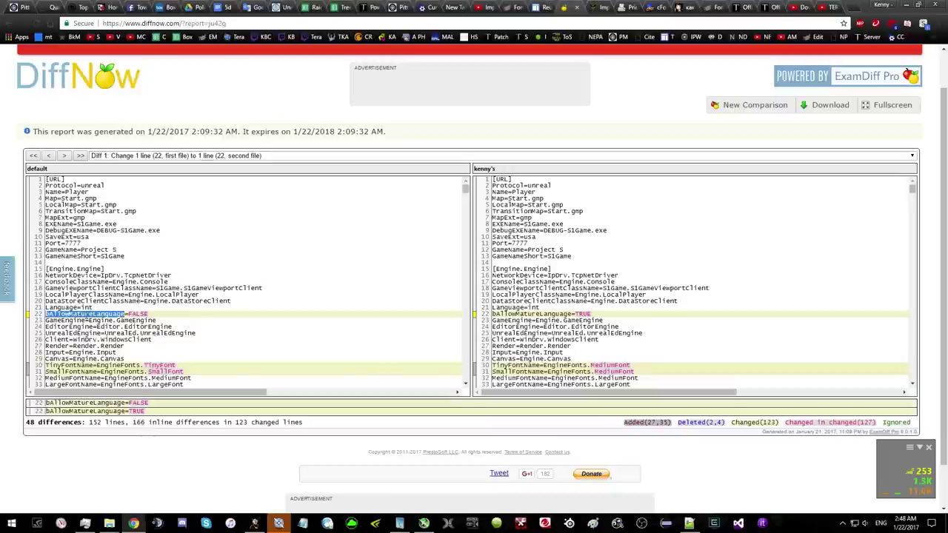
double_click(552, 315)
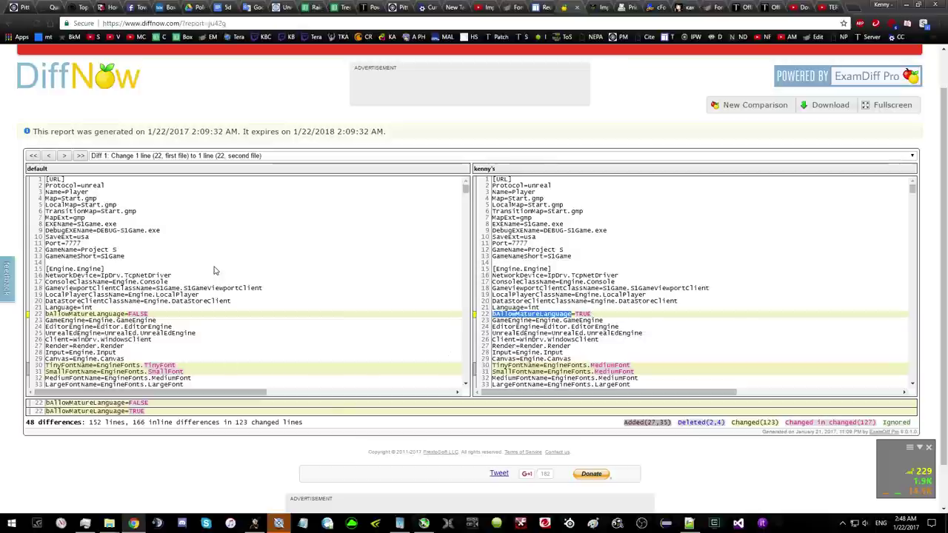
- Switch to File Explorer, close the duplicate Config window and select S1Engine.ini in TERA's Client\S1Game\Config folder
left_click(109, 523)
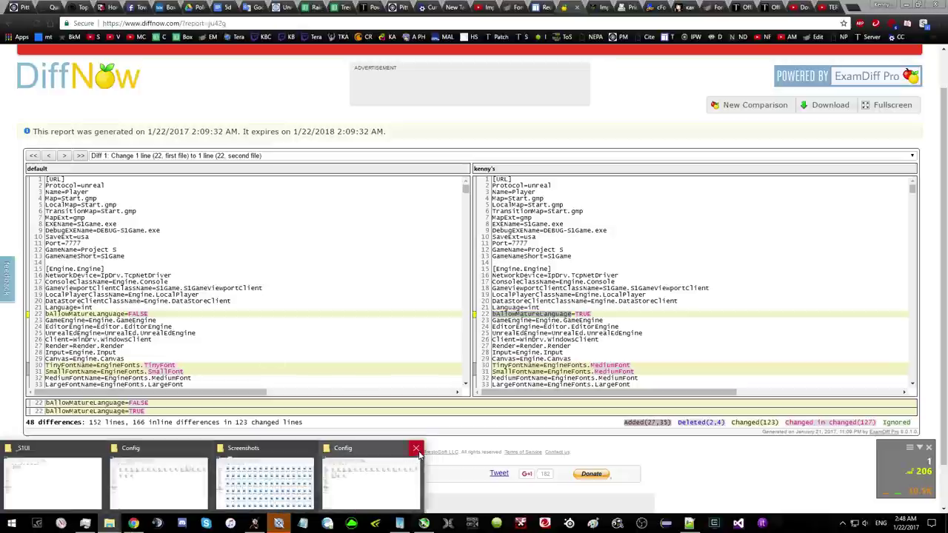
left_click(413, 448)
left_click(176, 470)
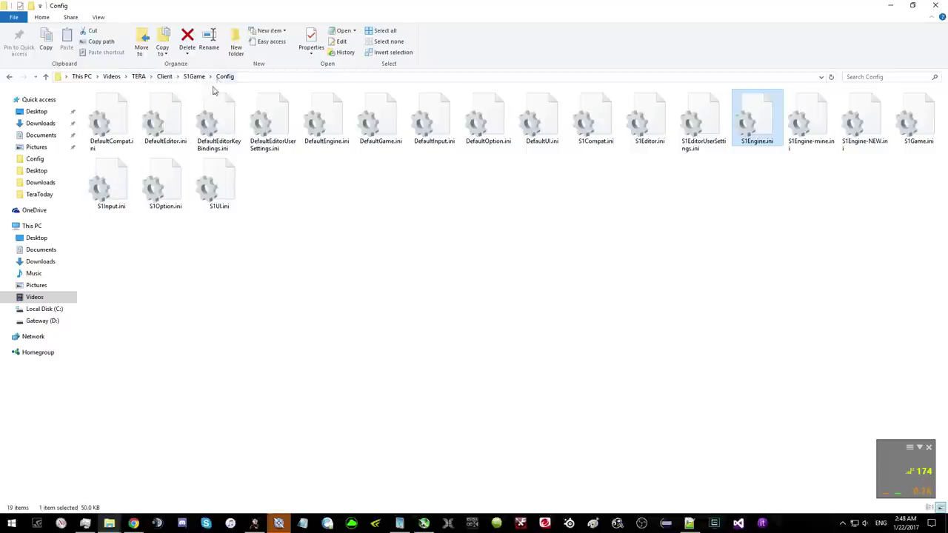
left_click(125, 196)
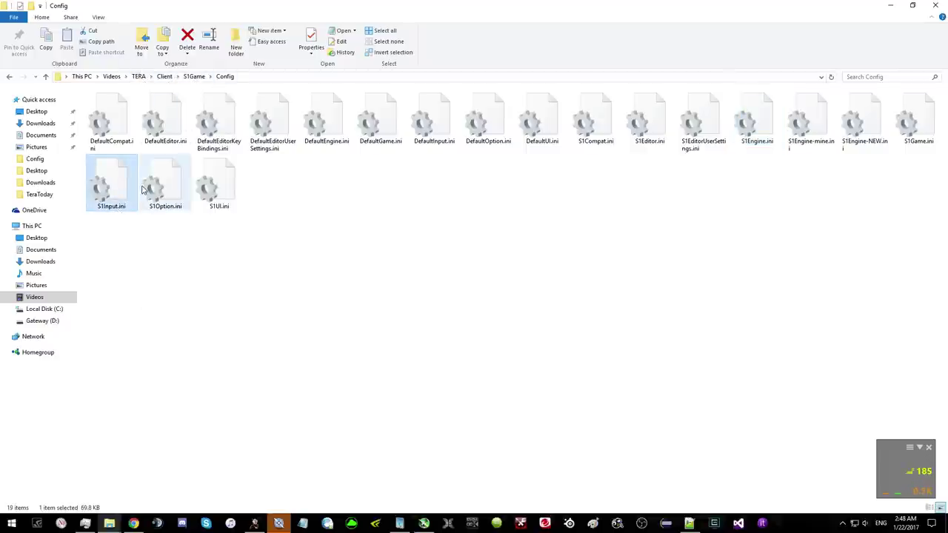
left_click(767, 135)
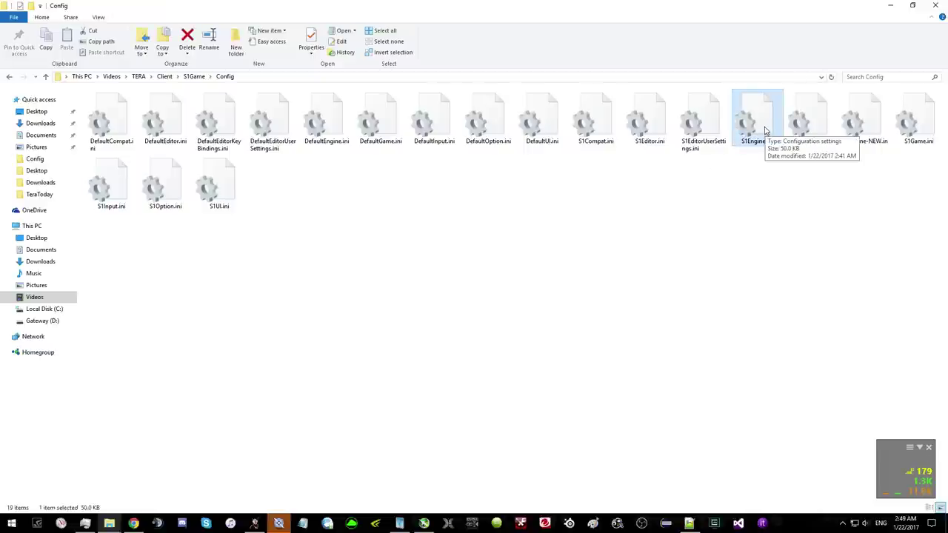
right_click(767, 134)
mouse_move(773, 200)
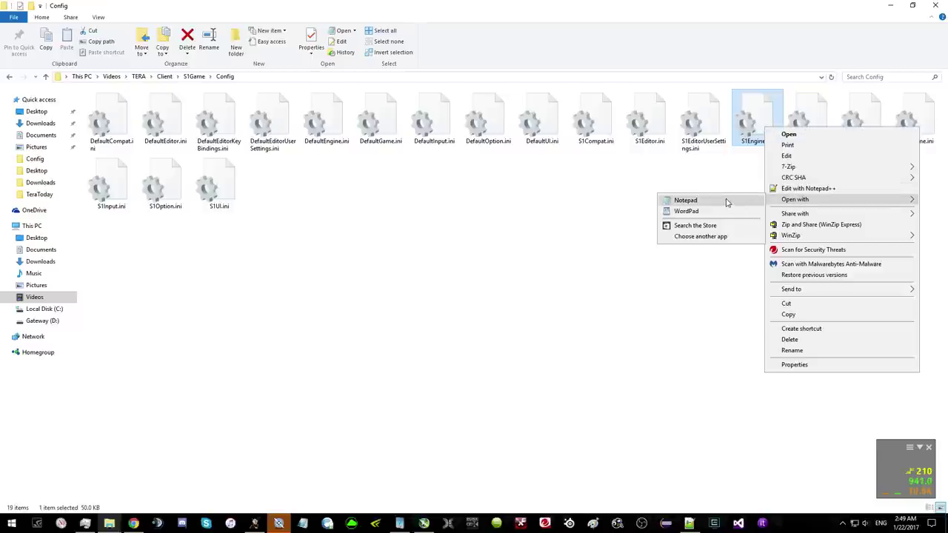
key("Escape")
key("Escape")
- Open S1Engine.ini from the Config folder in Notepad++
key("alt+Tab")
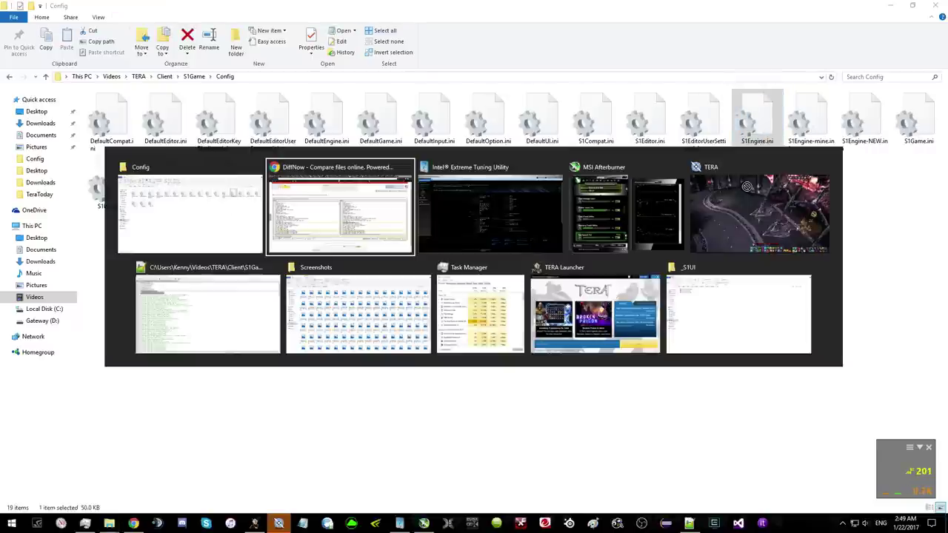
key("alt+Tab")
key("alt+Tab")
key("alt+Tab")
key("alt+Tab")
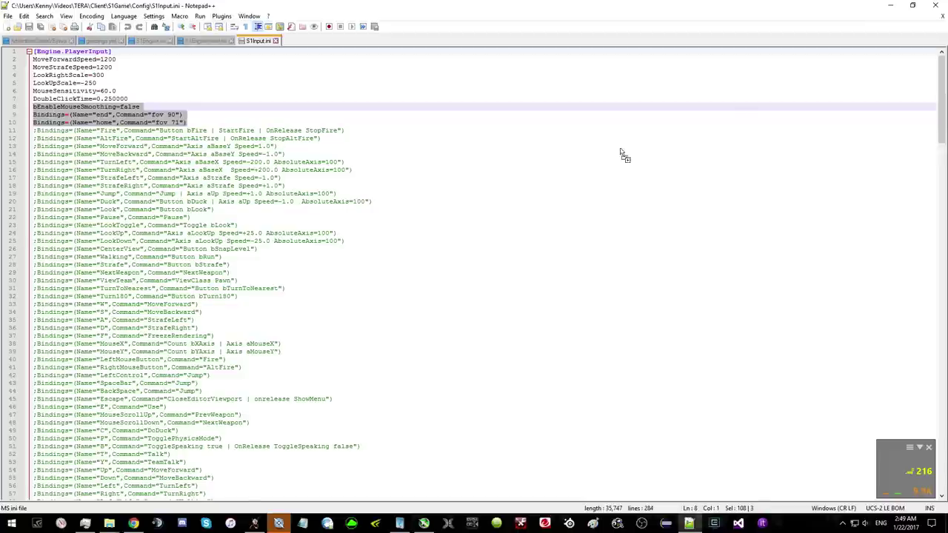
left_click_drag(621, 151, 620, 151)
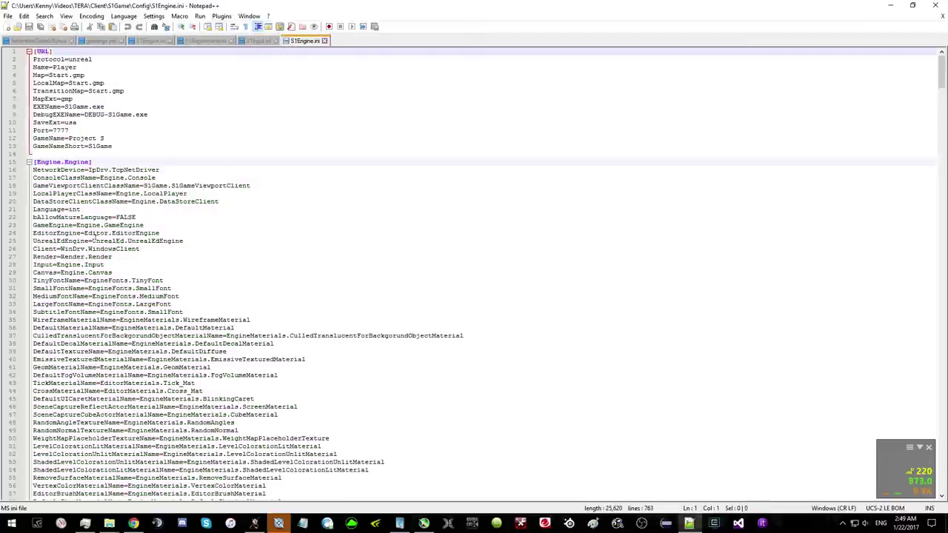
- Set bAllowMatureLanguage on line 22 of S1Engine.ini to TRUE
left_click(137, 217)
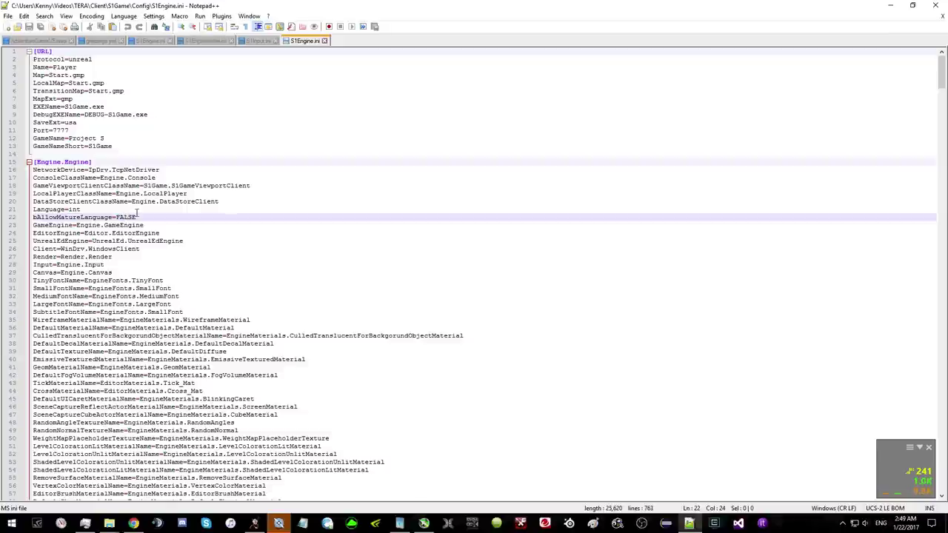
left_click_drag(136, 217, 116, 217)
type("TRUE")
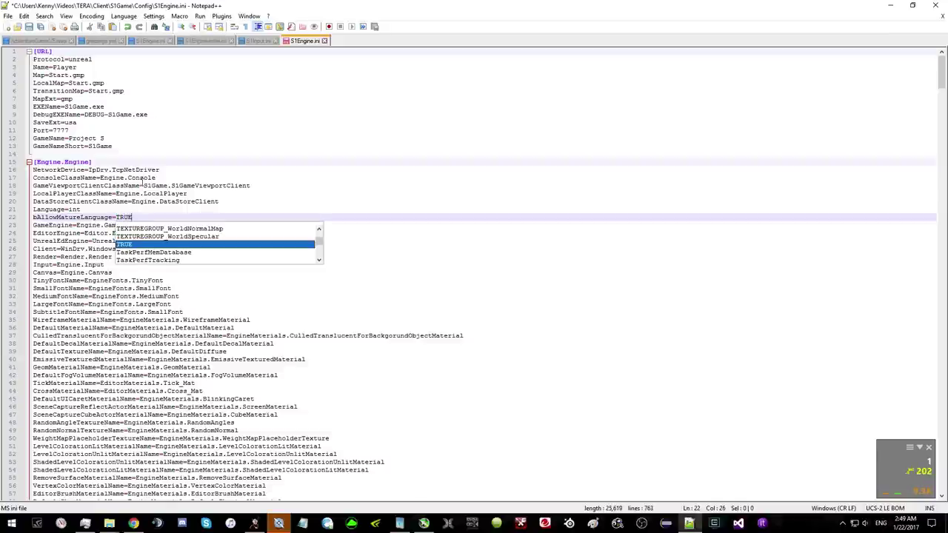
left_click(153, 186)
- Return to the browser and copy the entire text of the customized second file from the DiffNow comparison, checking the guide's tweak list first
key("alt+Tab")
key("alt+Tab")
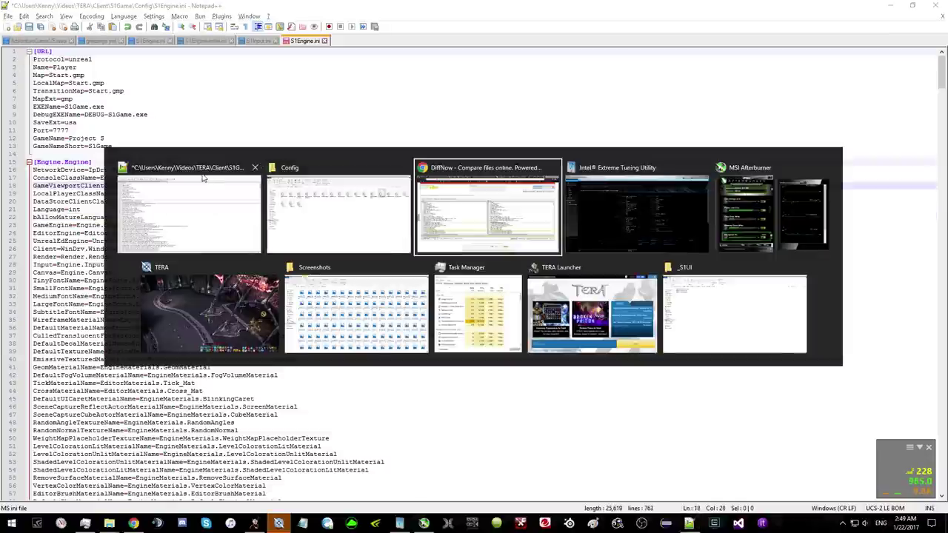
key("ctrl+shift+Tab")
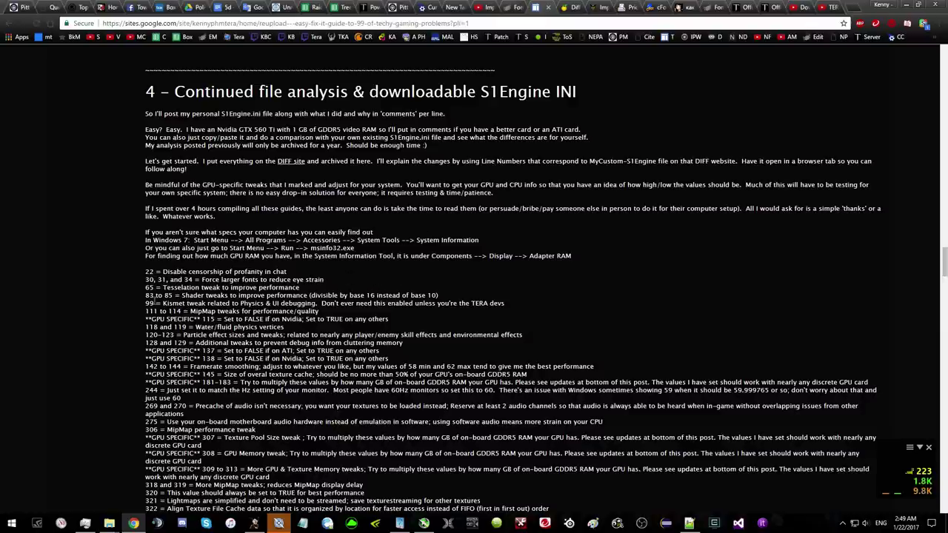
left_click(572, 7)
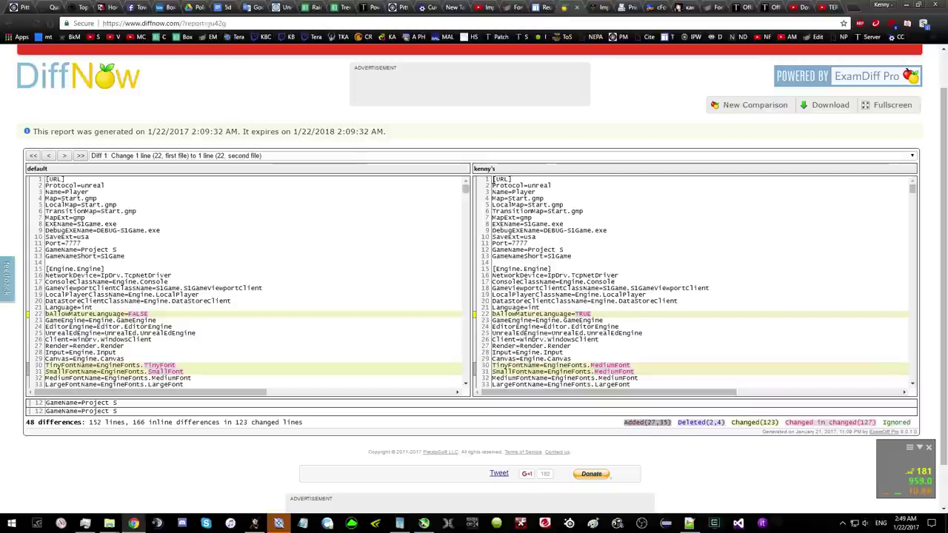
left_click(532, 8)
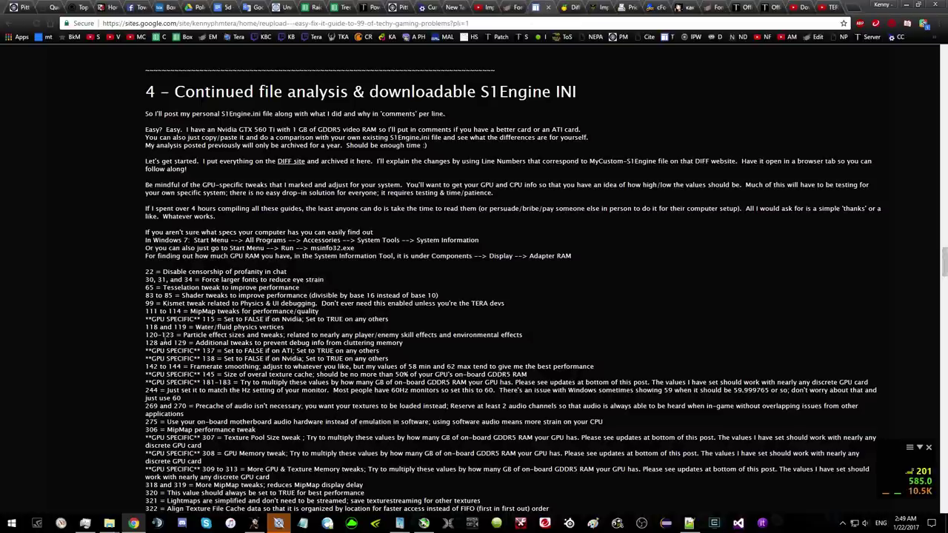
scroll(175, 358, "up", 2)
left_click(552, 6)
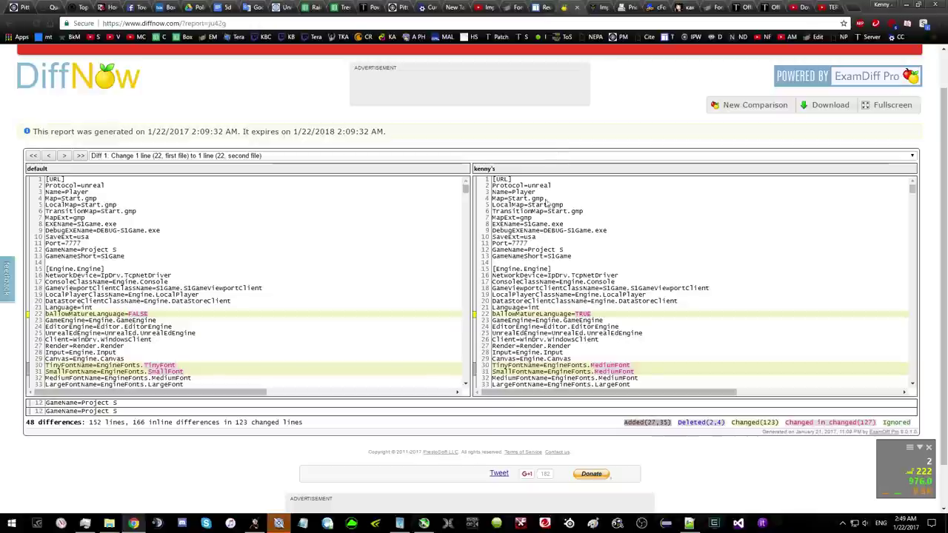
left_click_drag(493, 180, 497, 385)
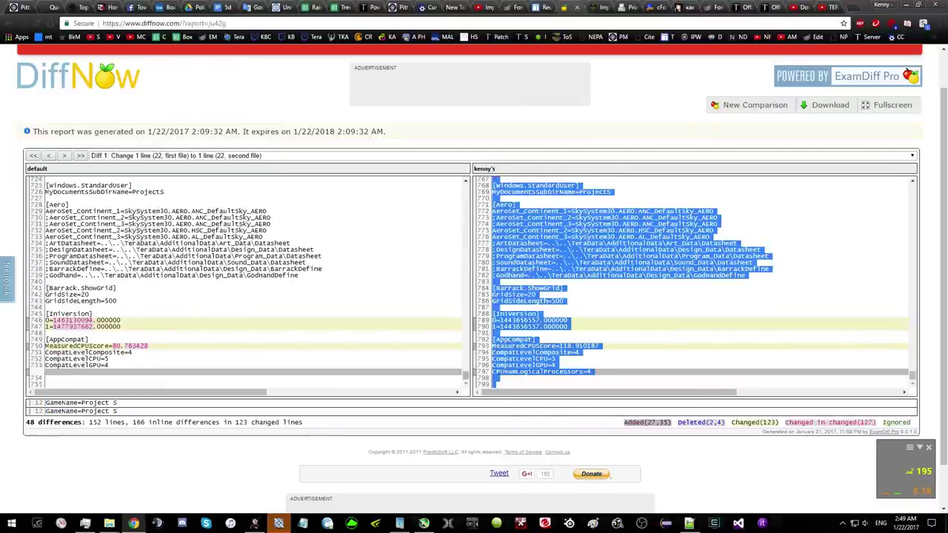
right_click(556, 246)
left_click(574, 252)
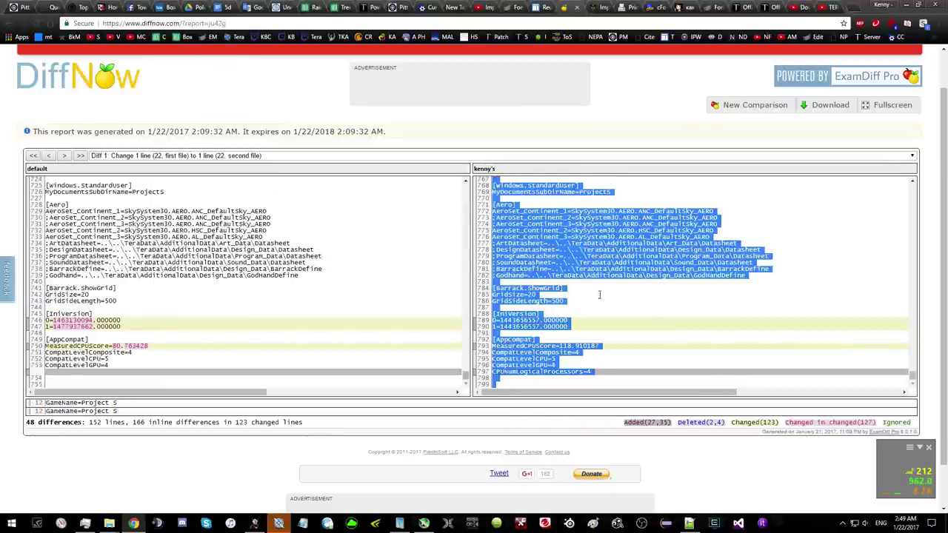
- Replace the entire contents of S1Engine.ini in Notepad++ with the copied customized file text
left_click(689, 524)
left_click(304, 162)
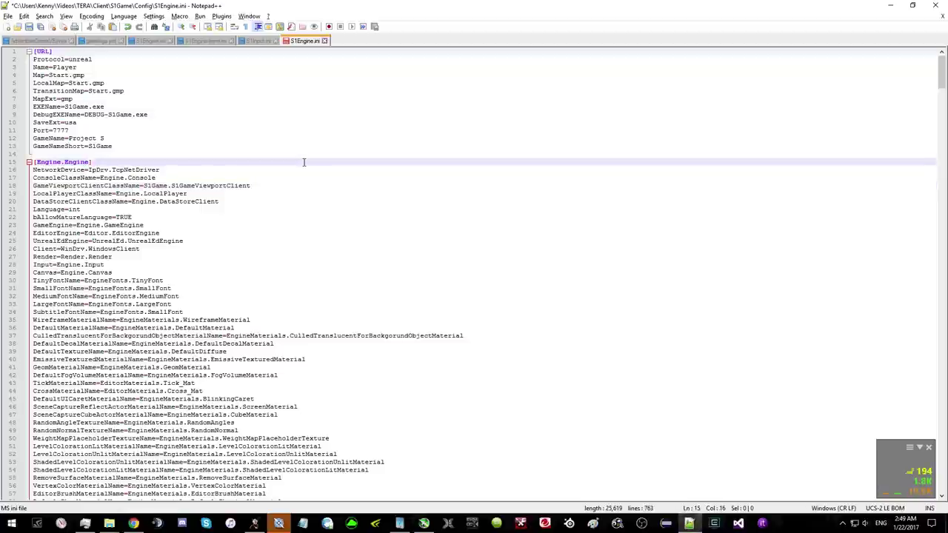
key("ctrl+a")
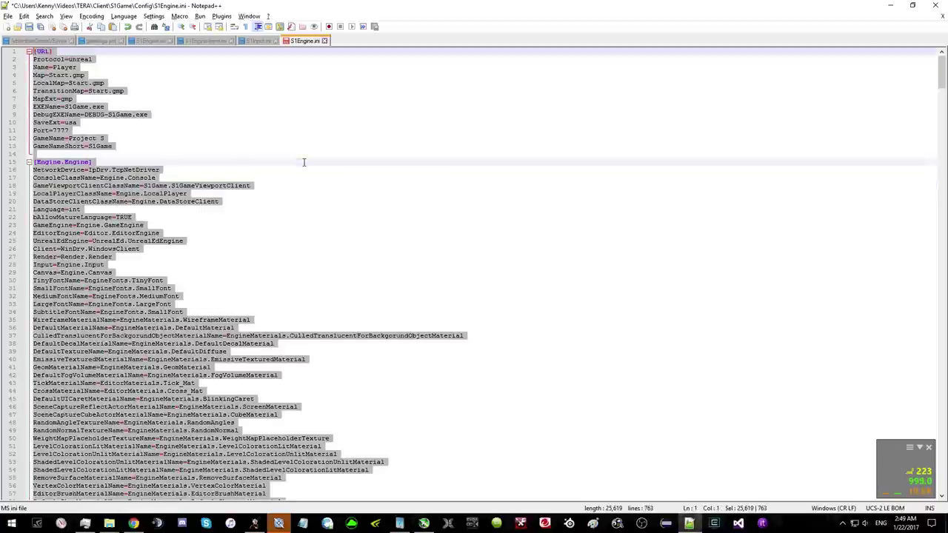
key("Delete")
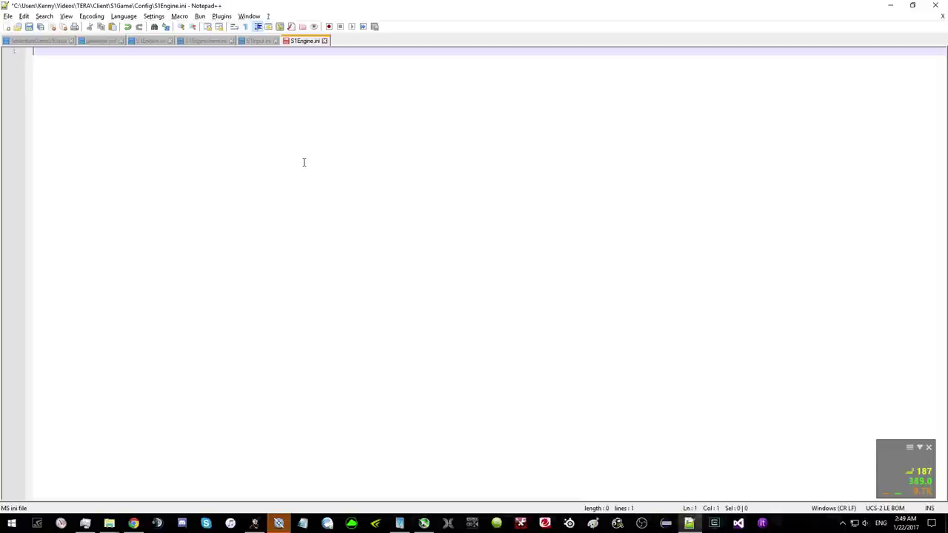
key("ctrl+v")
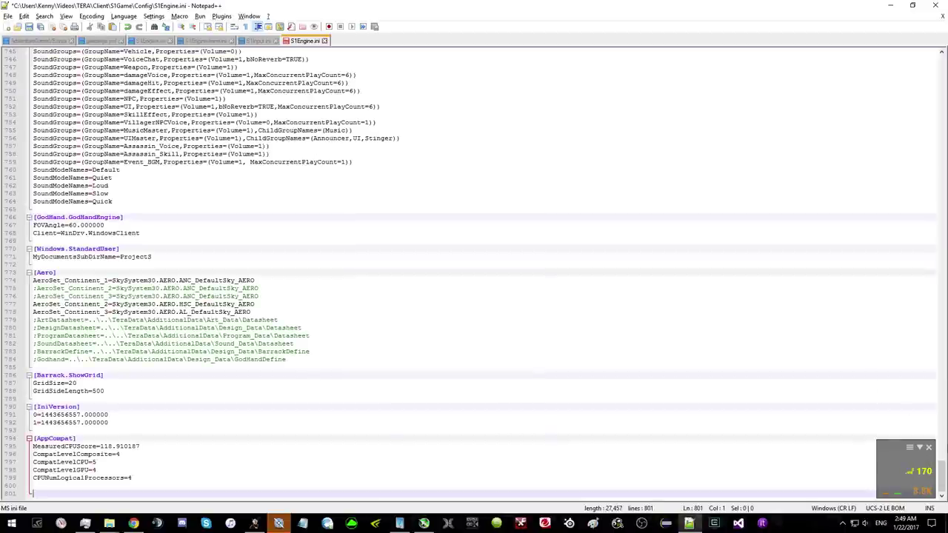
scroll(474, 234, "up", 20)
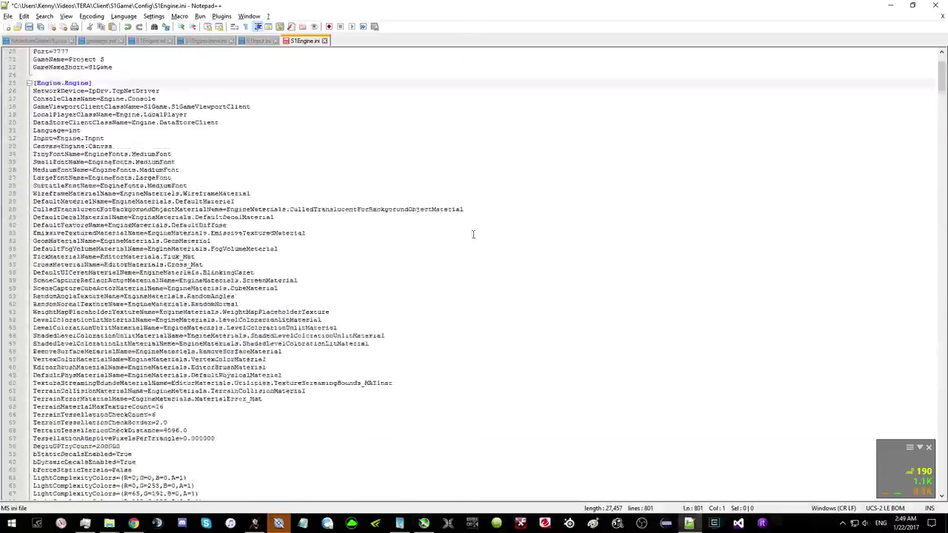
scroll(473, 234, "up", 7)
- Go back to the guide's section 4 in the browser and examine the GPU-specific note for line 115
key("alt+Tab")
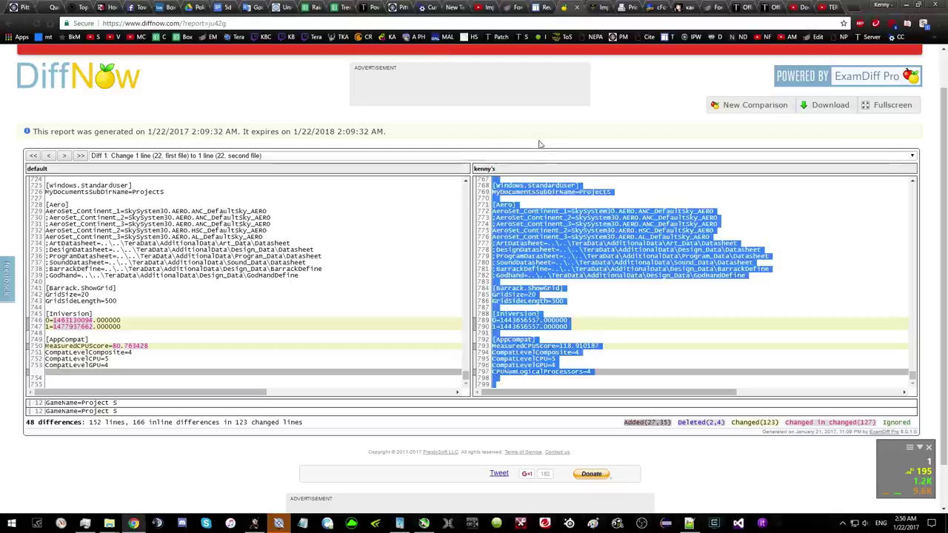
left_click(550, 7)
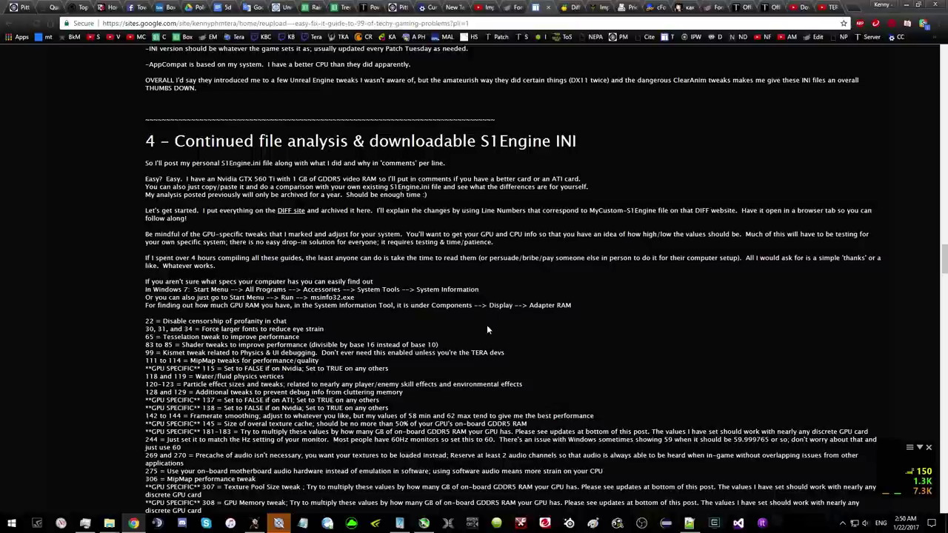
scroll(486, 324, "down", 1)
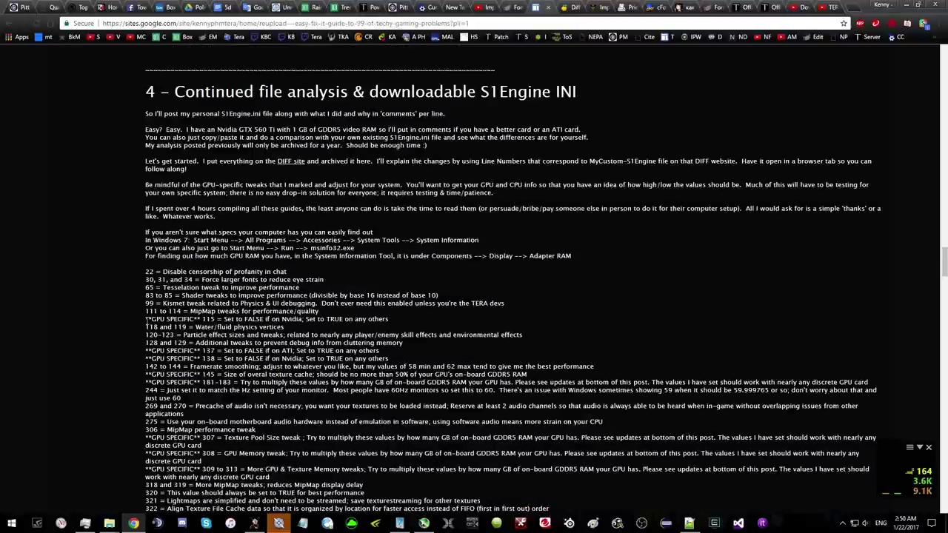
left_click_drag(147, 323, 200, 318)
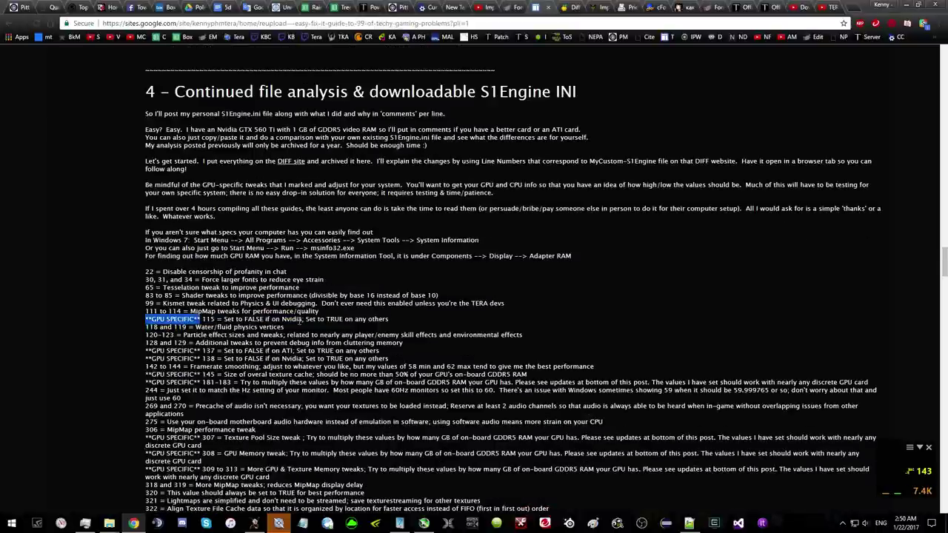
left_click_drag(280, 320, 302, 320)
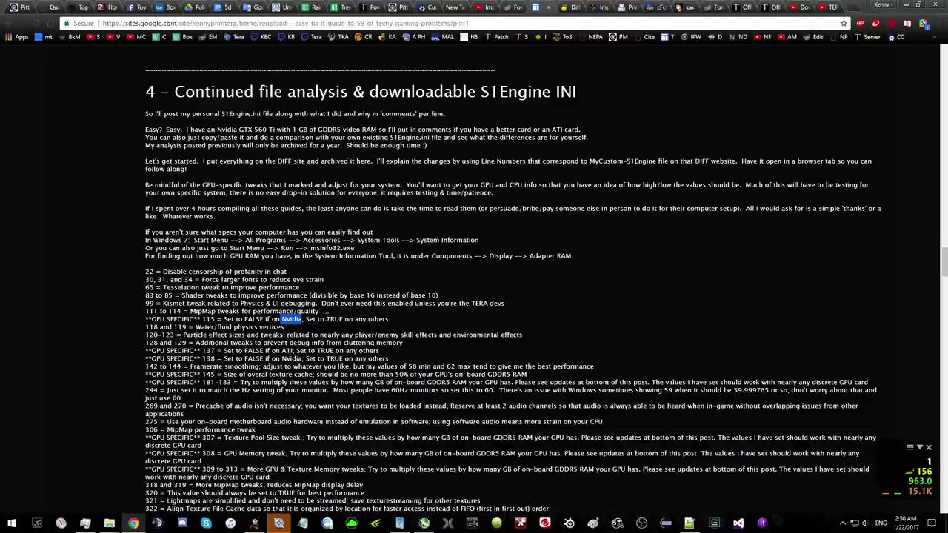
left_click(327, 317)
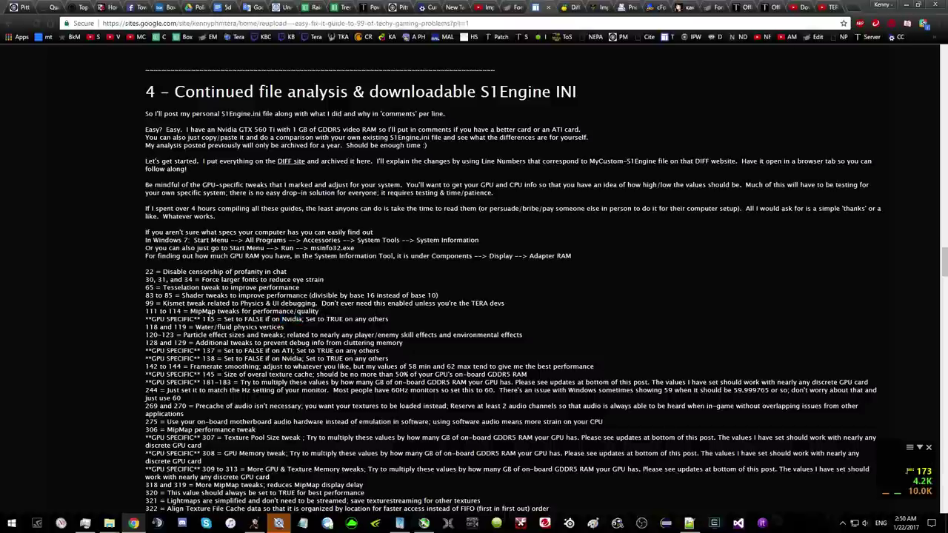
triple_click(205, 319)
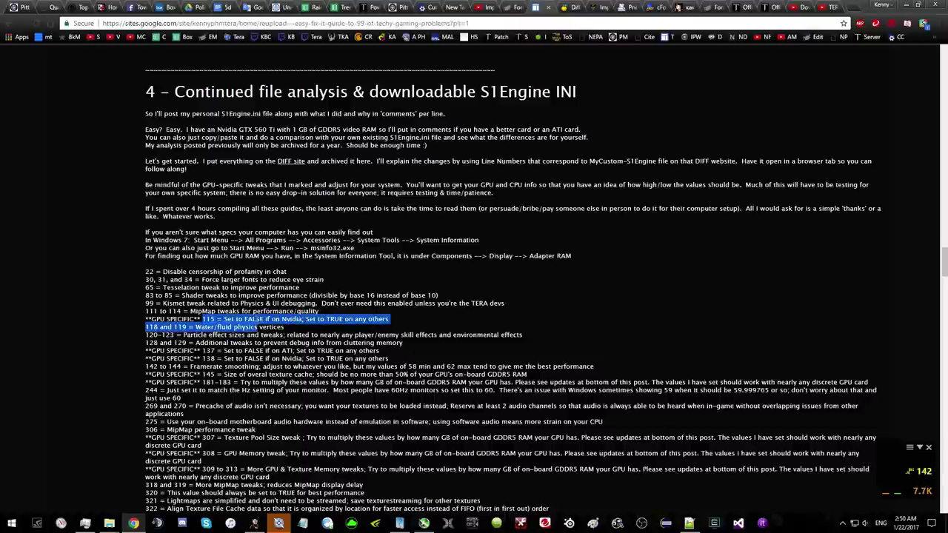
- Match the guide's line 115 note to bDisablePhysXHardwareSupport in DiffNow's customized file and copy the setting's name
double_click(254, 320)
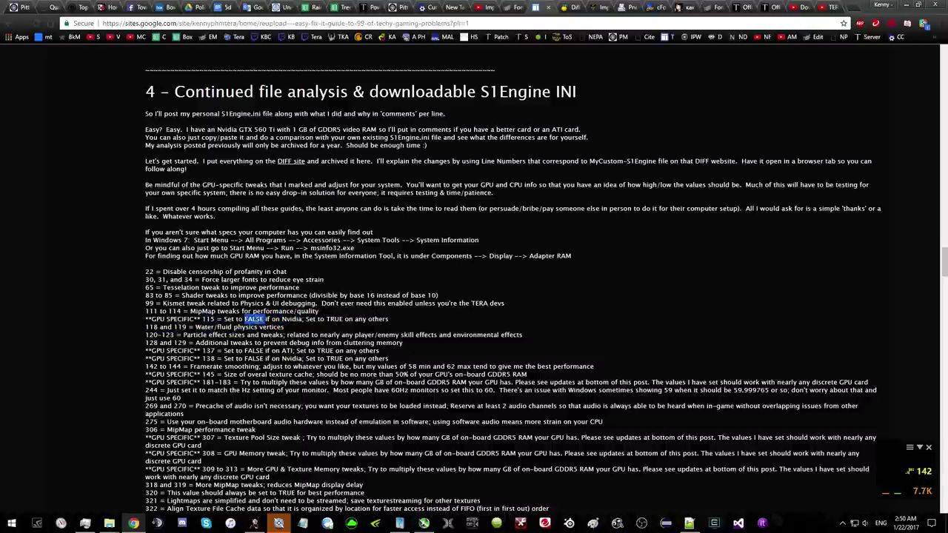
left_click(568, 6)
left_click_drag(913, 376, 914, 216)
scroll(726, 226, "up", 5)
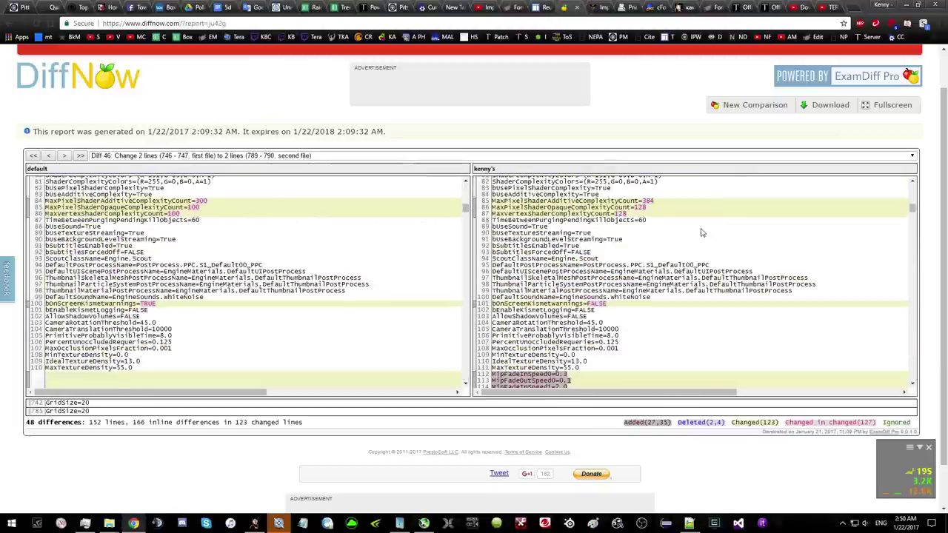
scroll(568, 215, "up", 3)
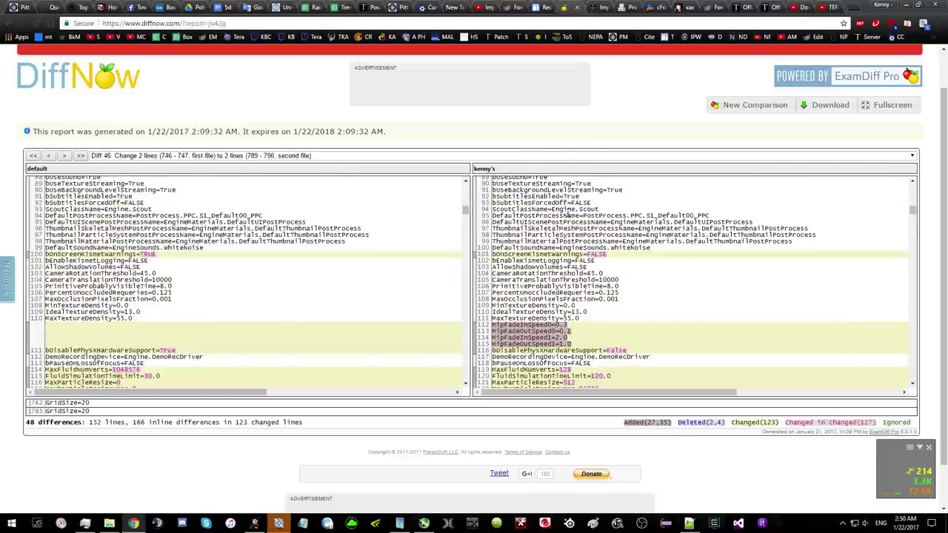
scroll(569, 222, "down", 3)
double_click(502, 302)
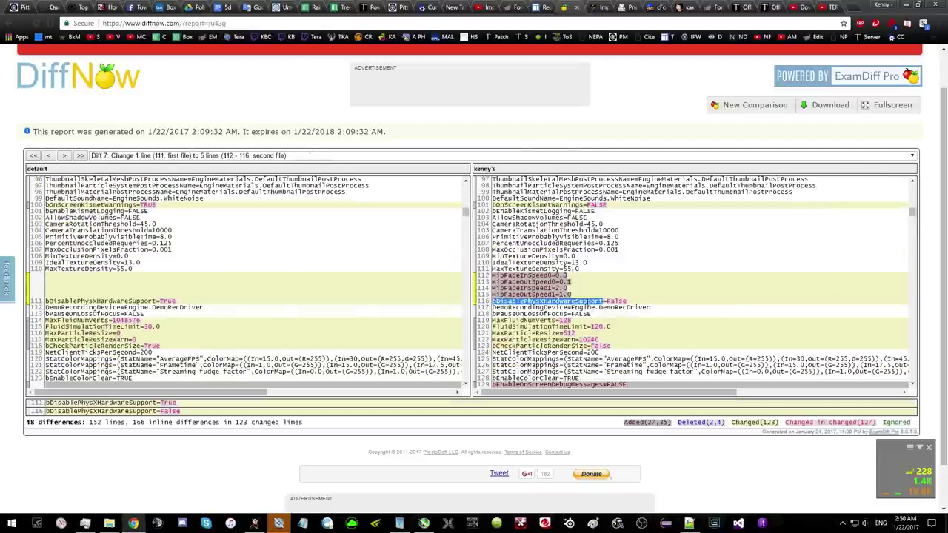
right_click(583, 300)
left_click(610, 304)
double_click(616, 301)
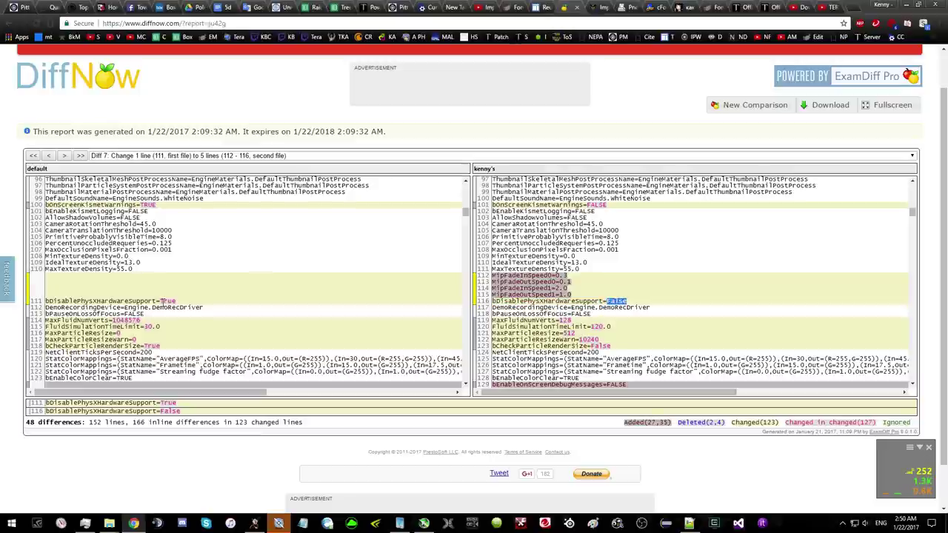
- Switch to S1Engine.ini in Notepad++ and find the bDisablePhysXHardwareSupport setting
left_click(689, 523)
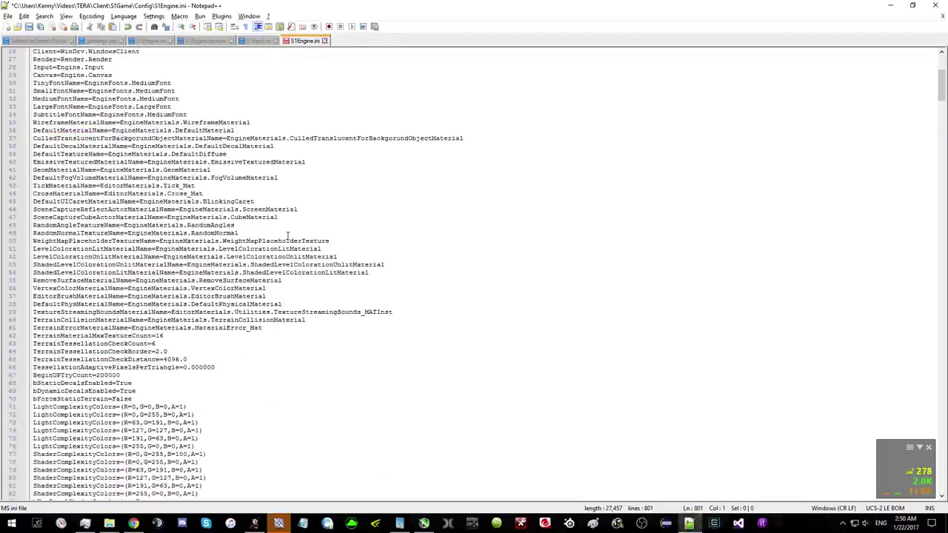
scroll(287, 236, "down", 7)
left_click(263, 54)
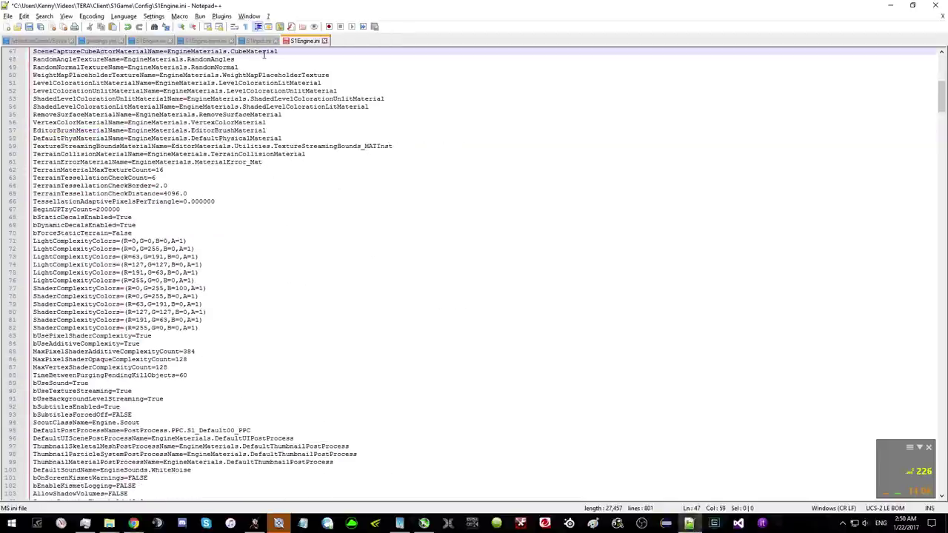
double_click(263, 54)
key("ctrl+f")
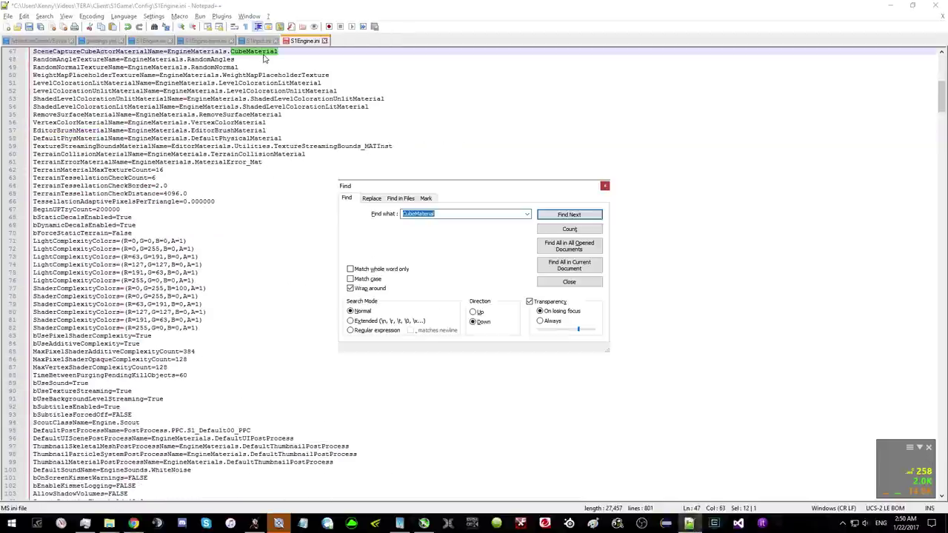
key("ctrl+v")
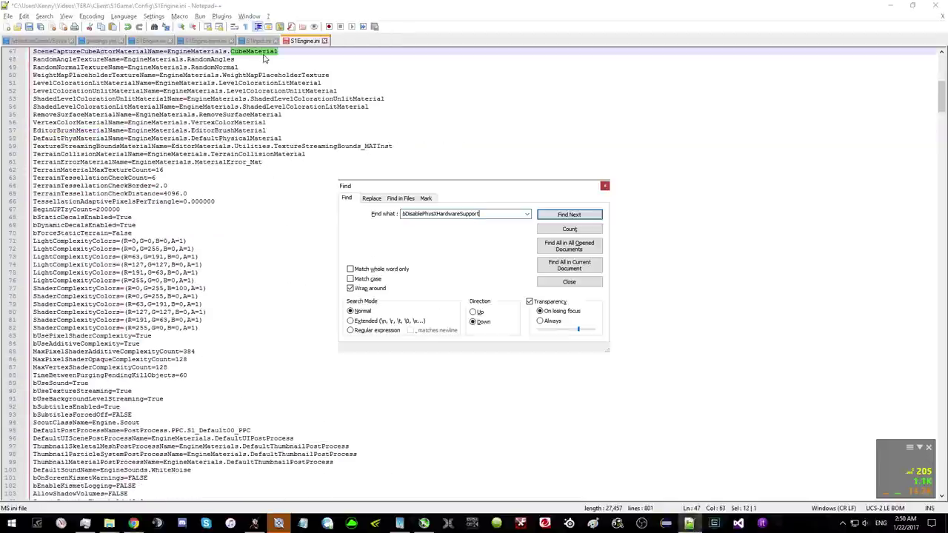
left_click(557, 220)
left_click(604, 186)
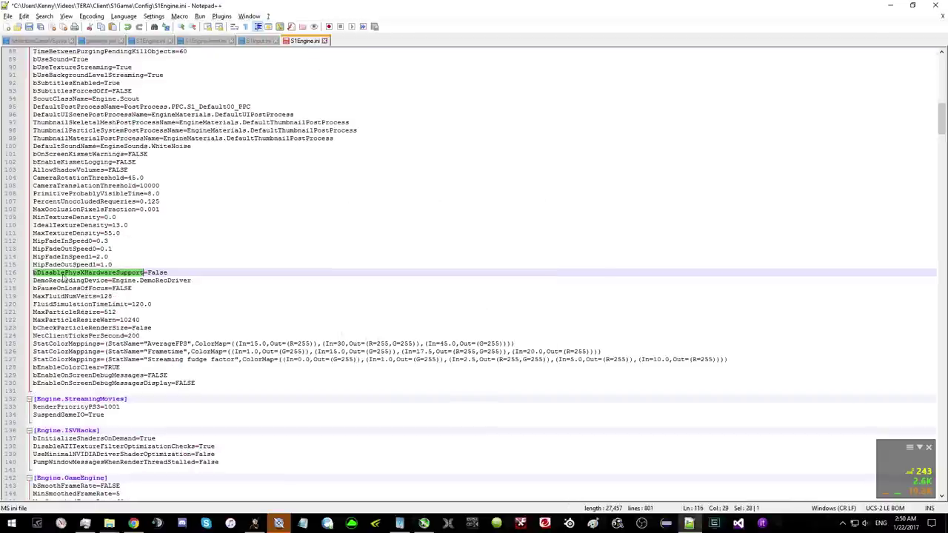
- Try True as the value of bDisablePhysXHardwareSupport on line 116, and return it to False
left_click_drag(168, 273, 147, 272)
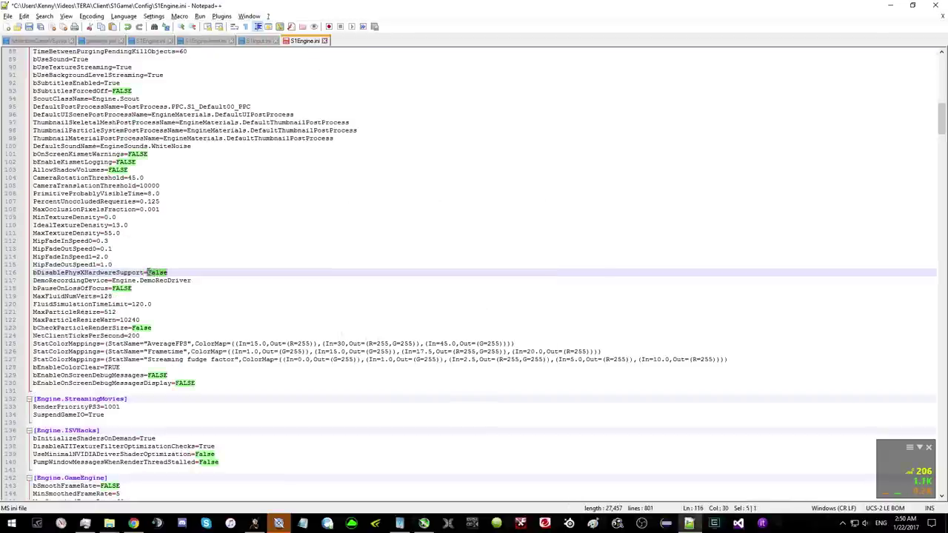
type("True")
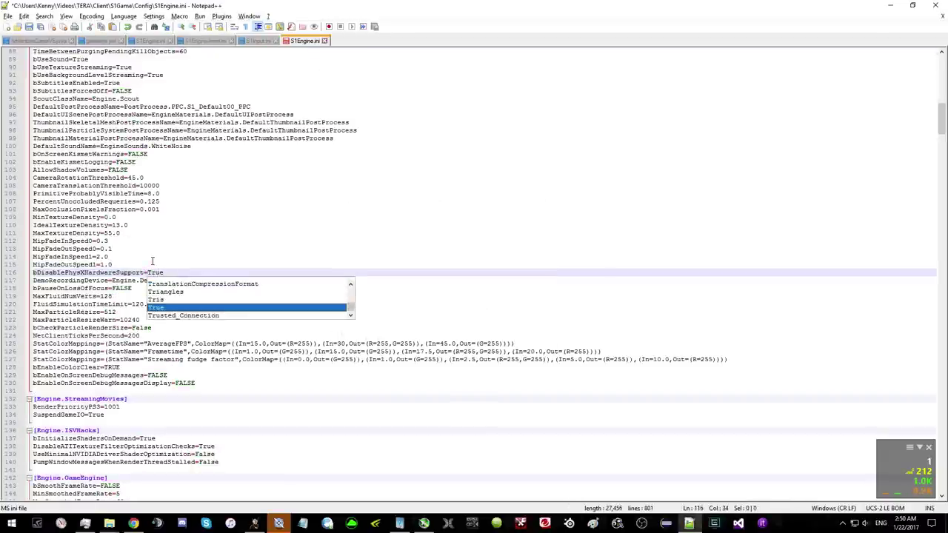
key("BackSpace")
key("BackSpace")
key("BackSpace")
key("BackSpace")
type("Fa")
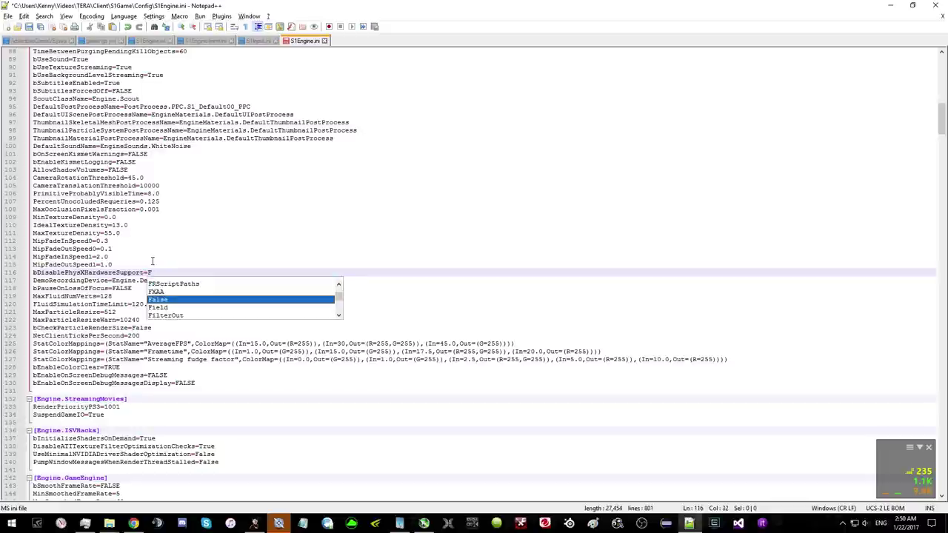
type("lse")
- Return to the browser and compare the guide's line 137 GPU note with DisableATITextureFilterOptimizationChecks in the customized file on DiffNow
key("alt+Tab")
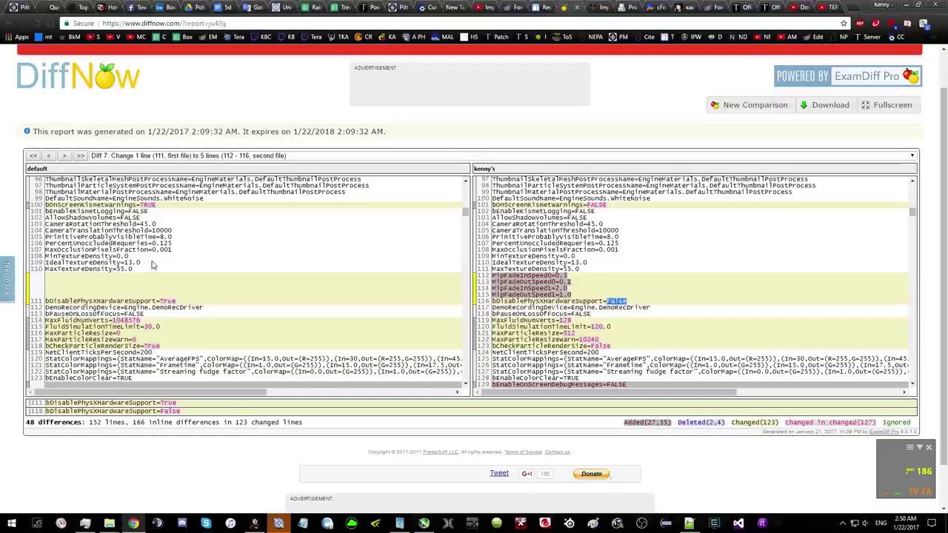
left_click(538, 6)
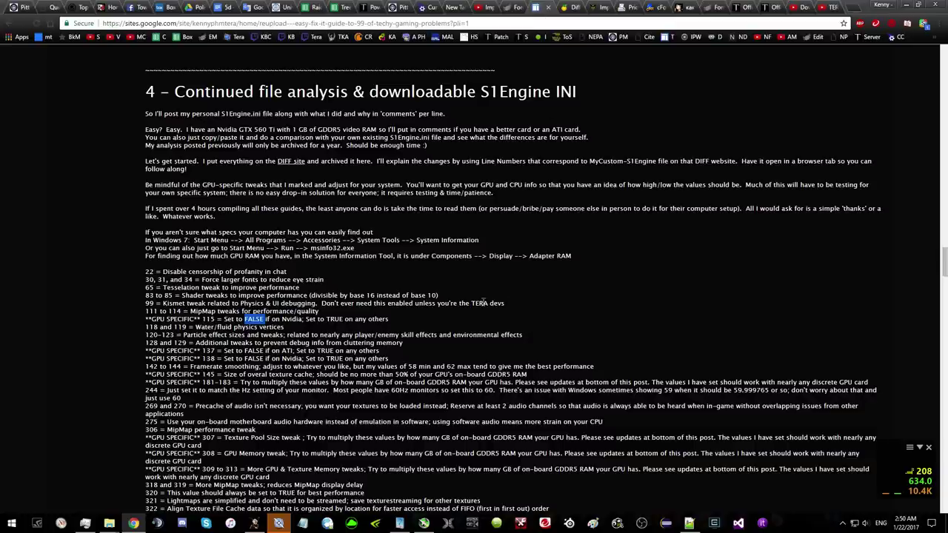
scroll(263, 318, "down", 1)
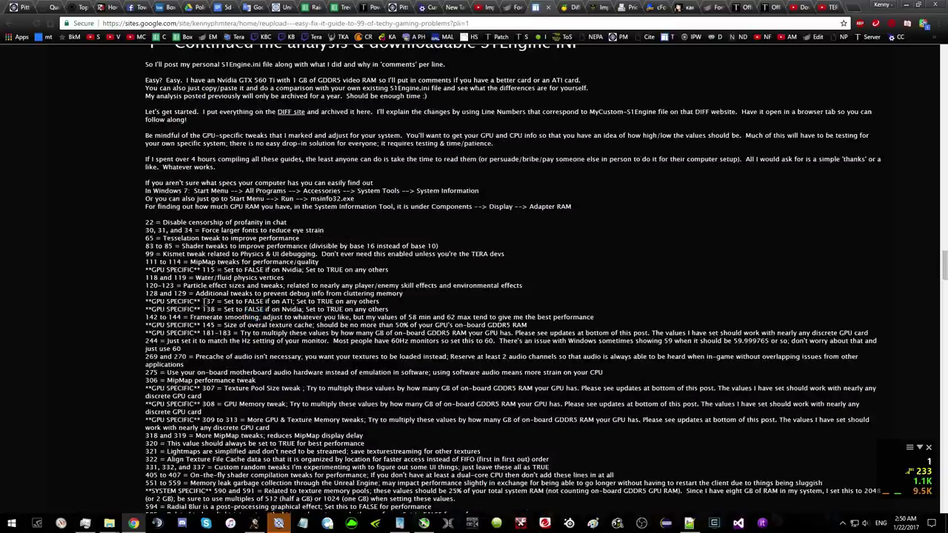
double_click(206, 302)
double_click(254, 302)
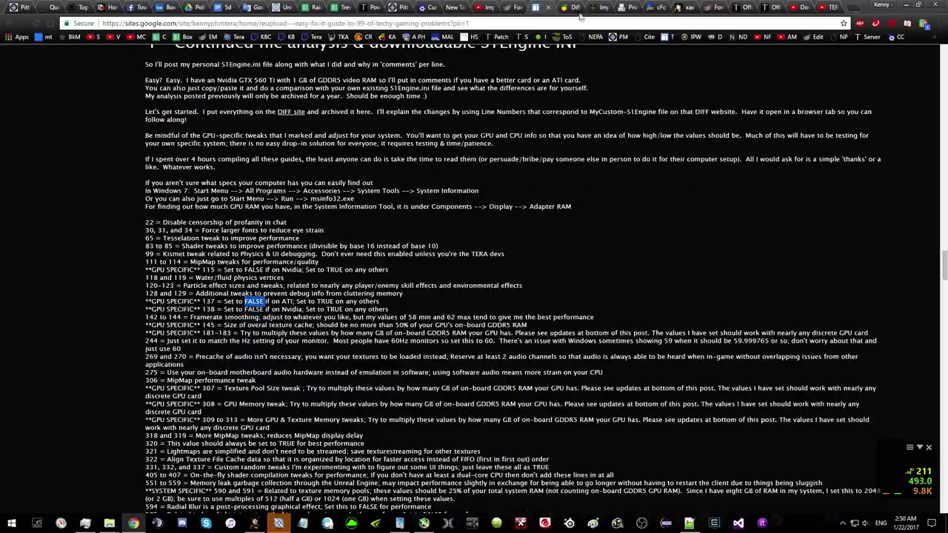
left_click(580, 8)
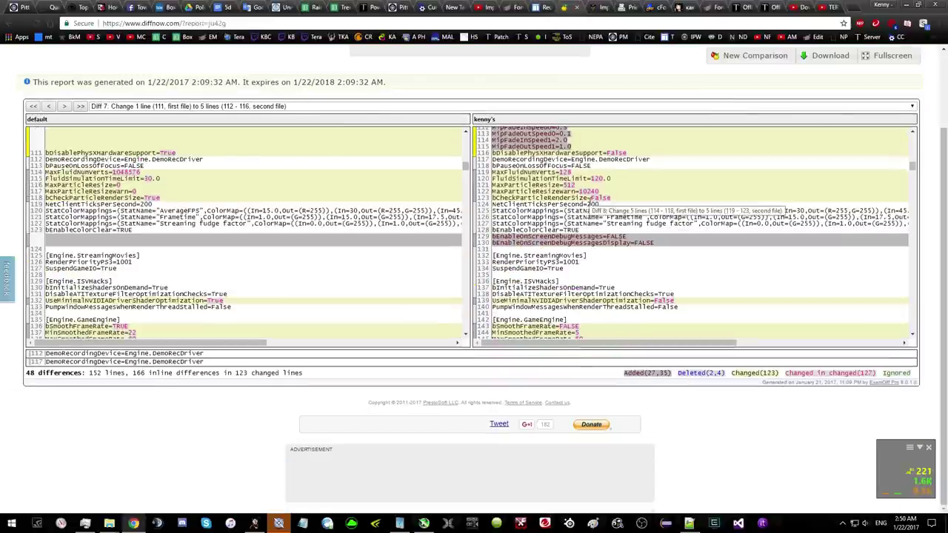
double_click(529, 294)
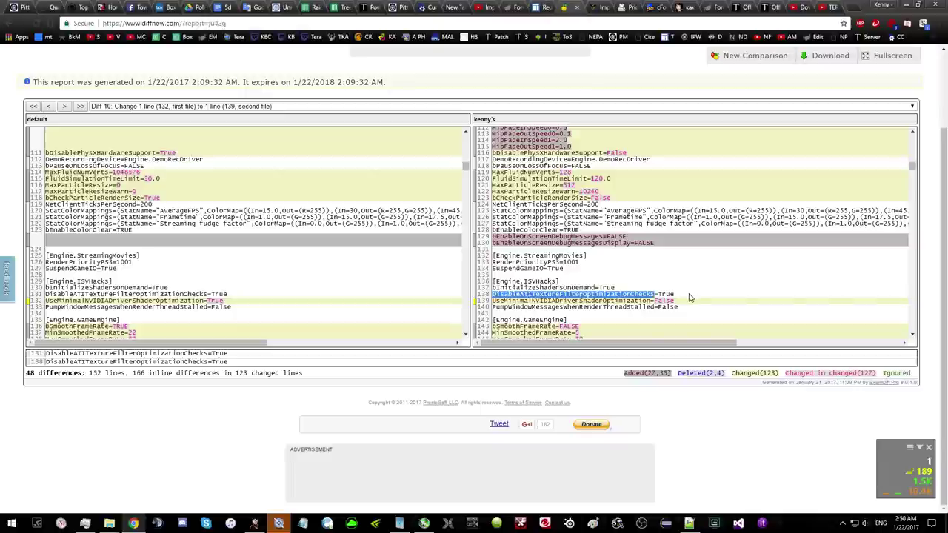
left_click(551, 6)
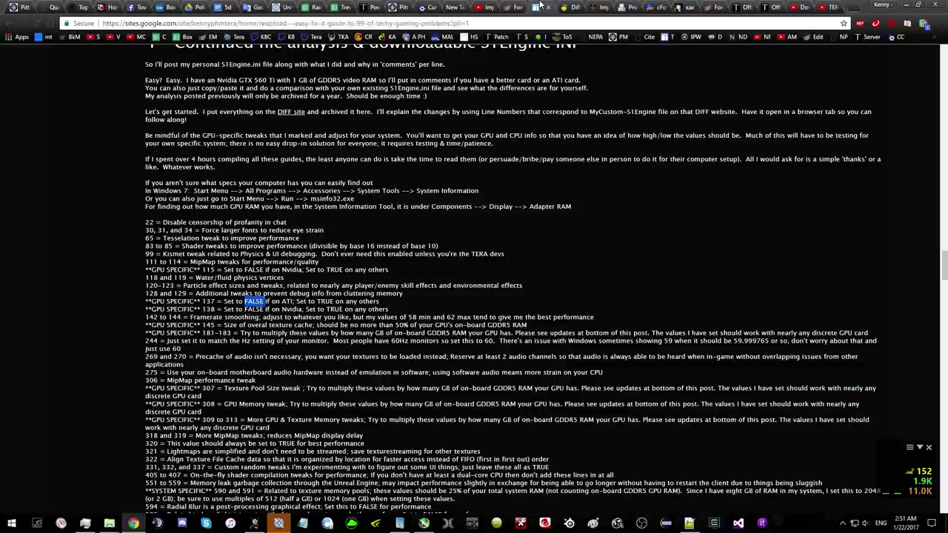
left_click_drag(323, 301, 381, 303)
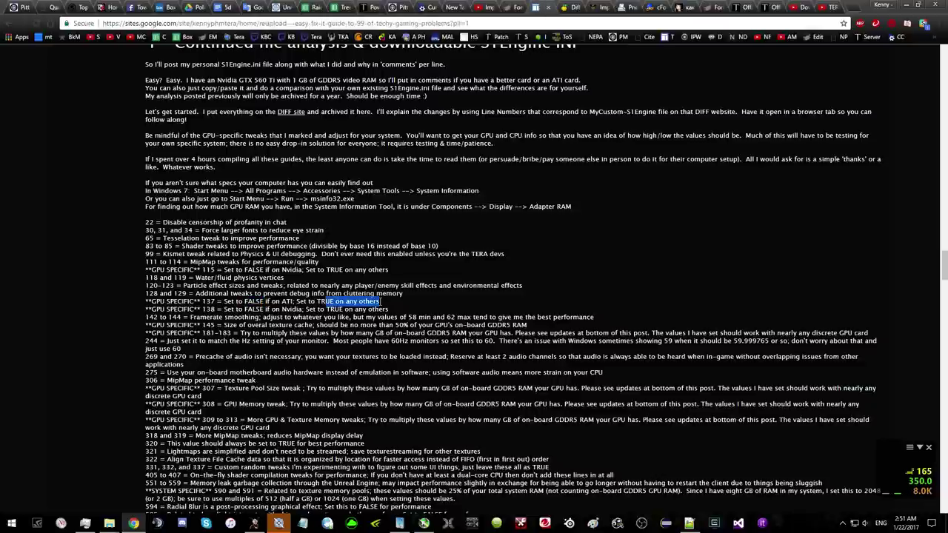
- Compare the guide's line 138 GPU note with UseMinimalNVIDIADriverShaderOptimization and its value in the customized file on DiffNow
left_click(258, 317)
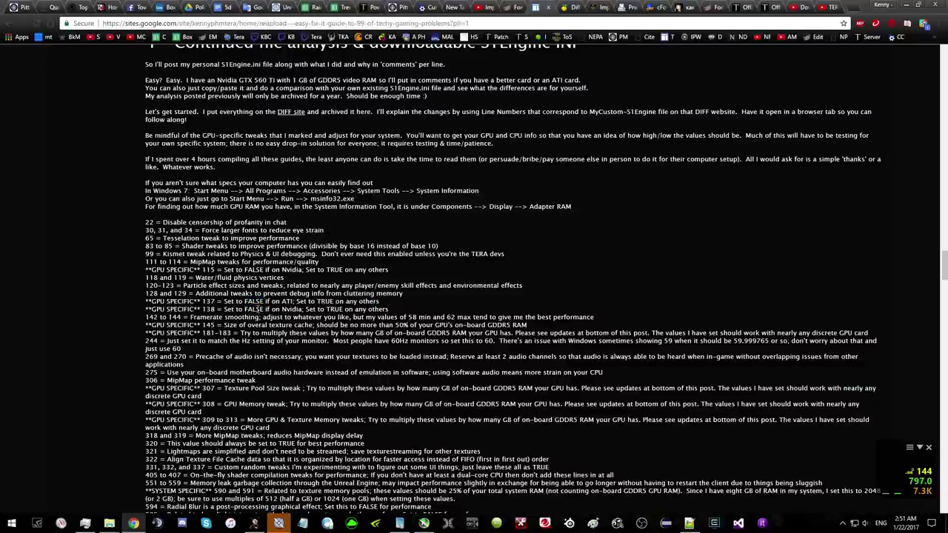
triple_click(258, 311)
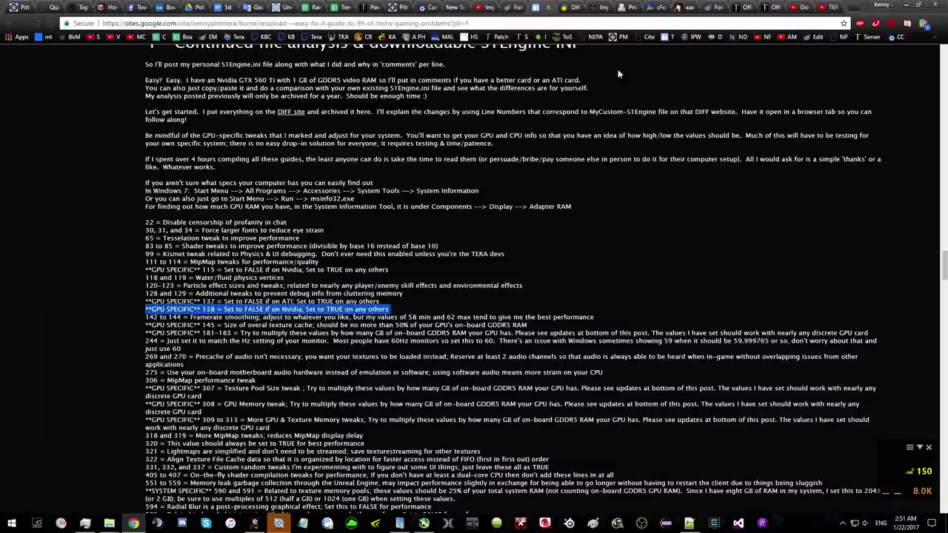
left_click(572, 7)
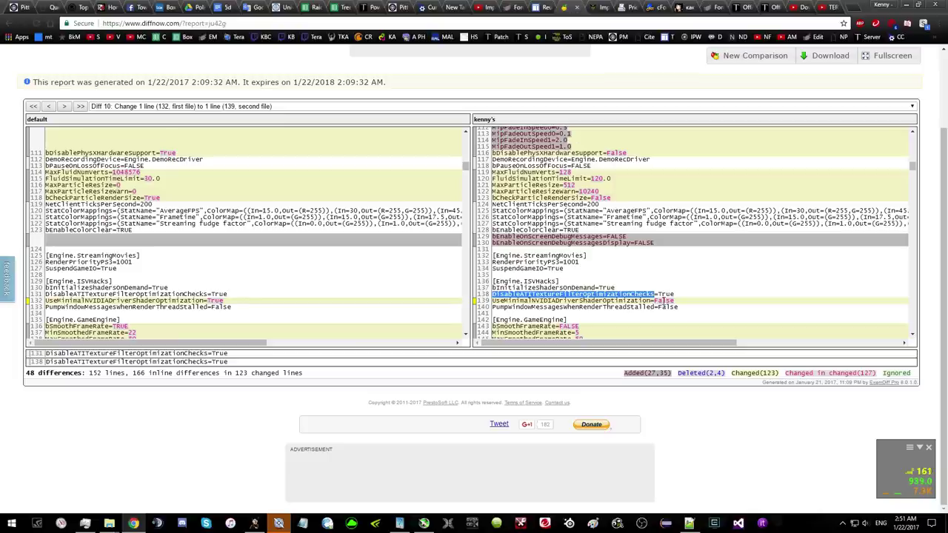
left_click(663, 300)
double_click(532, 304)
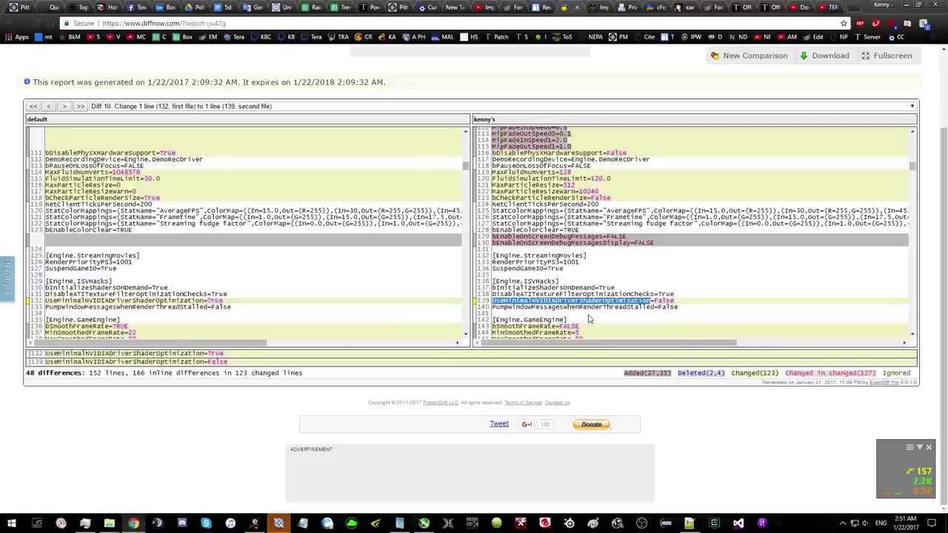
double_click(664, 301)
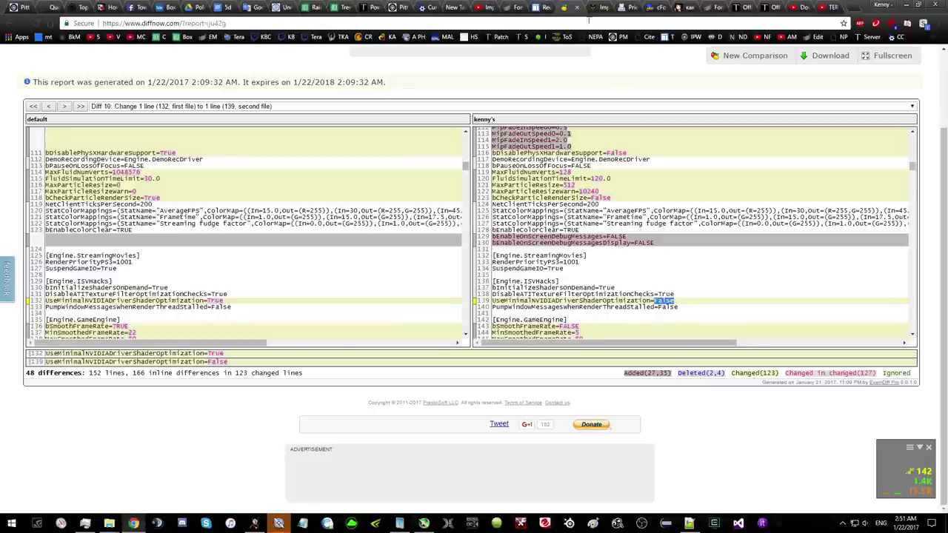
- Check the guide's frame rate and texture cache notes for lines 142 to 145 against the customized file, examining the CacheSizeMegs value
left_click(542, 7)
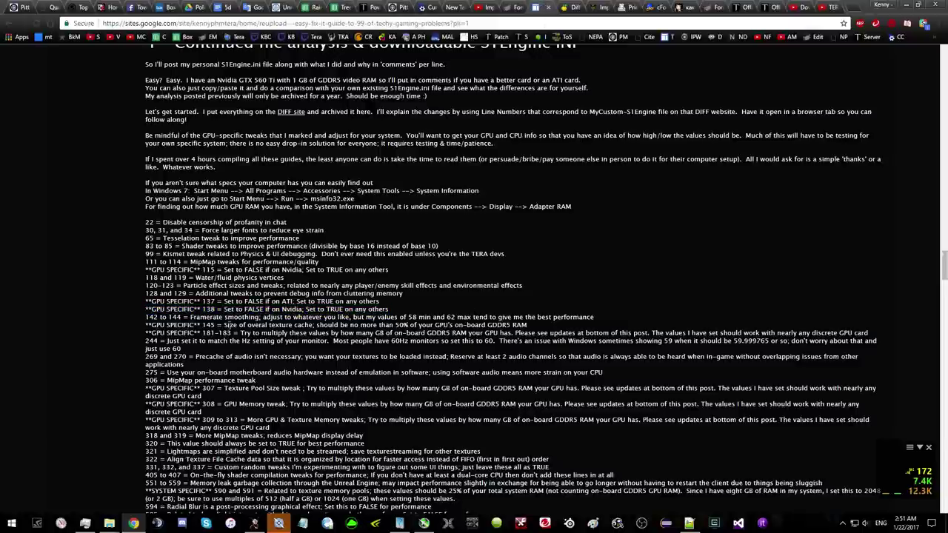
scroll(226, 325, "down", 1)
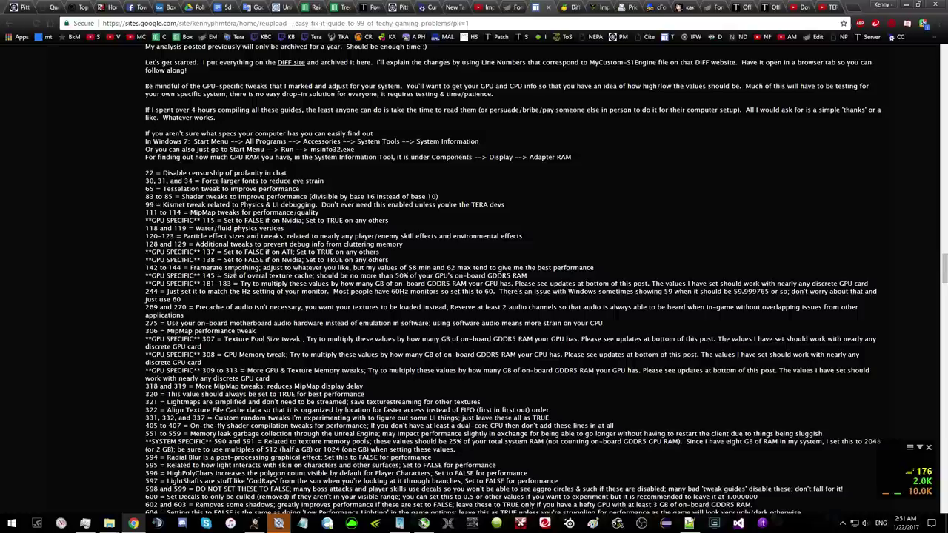
left_click(574, 7)
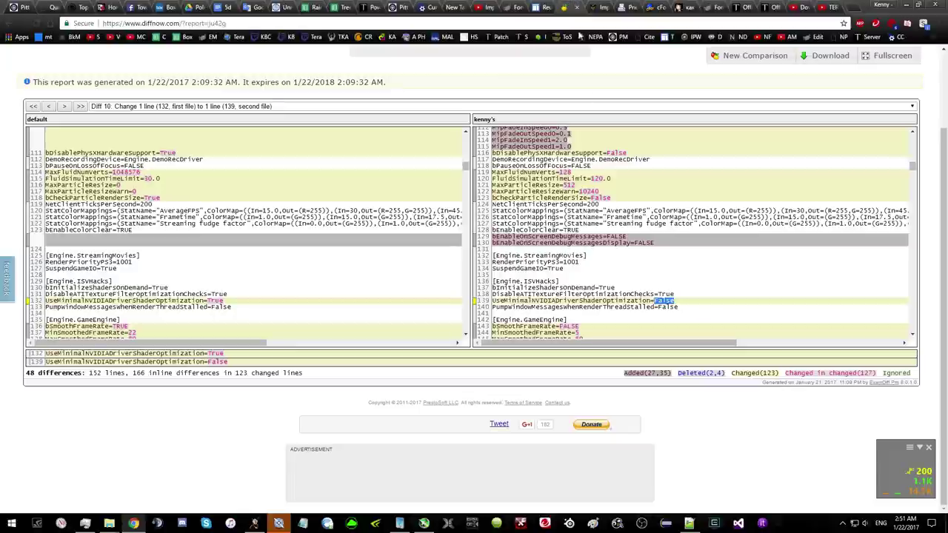
scroll(640, 284, "down", 1)
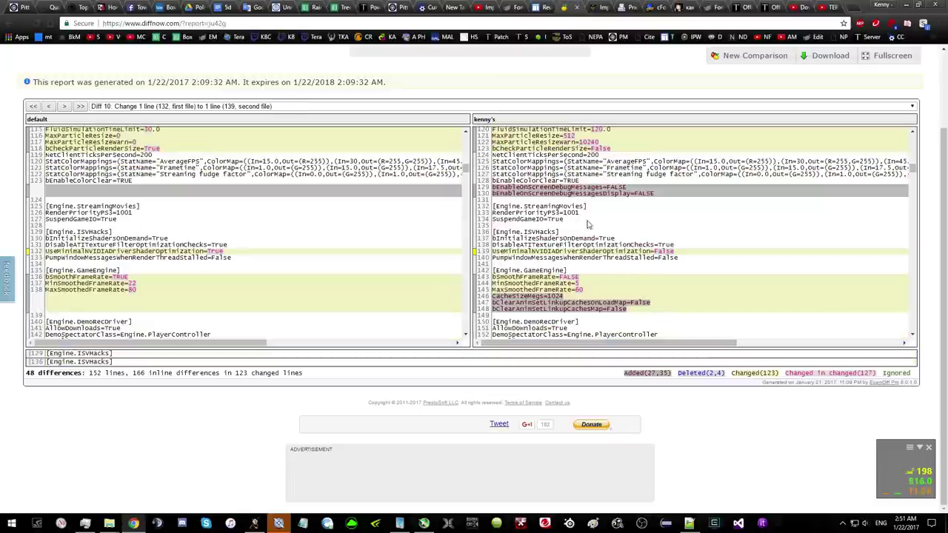
left_click(552, 6)
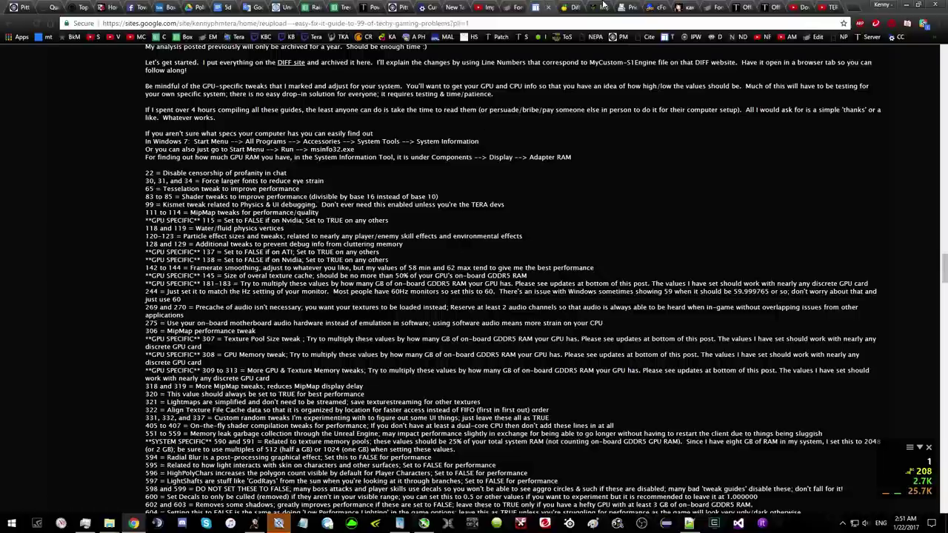
left_click(571, 7)
scroll(620, 244, "down", 3)
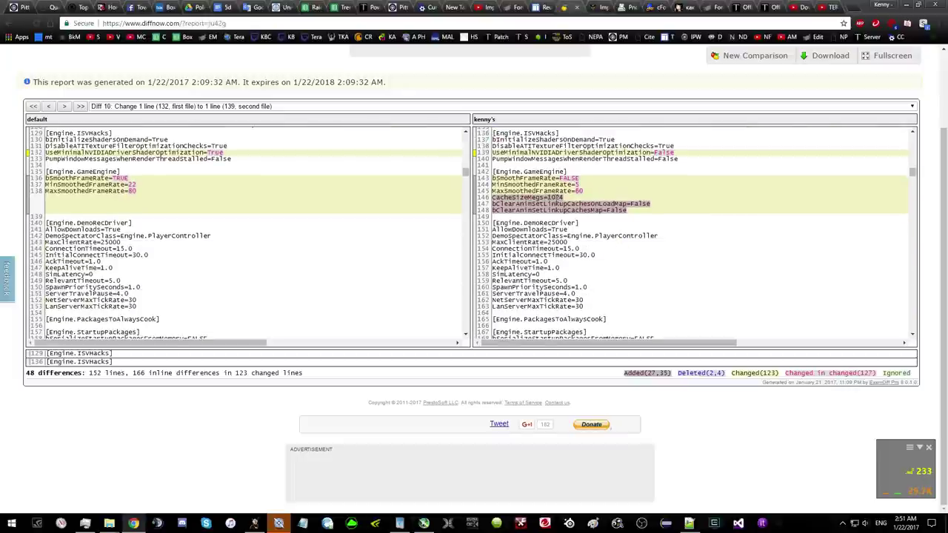
double_click(533, 195)
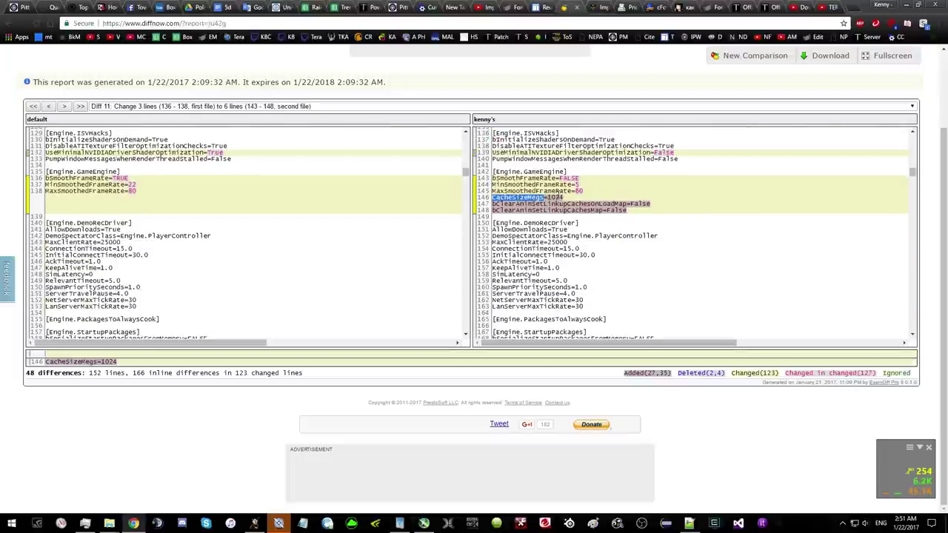
left_click_drag(549, 197, 563, 197)
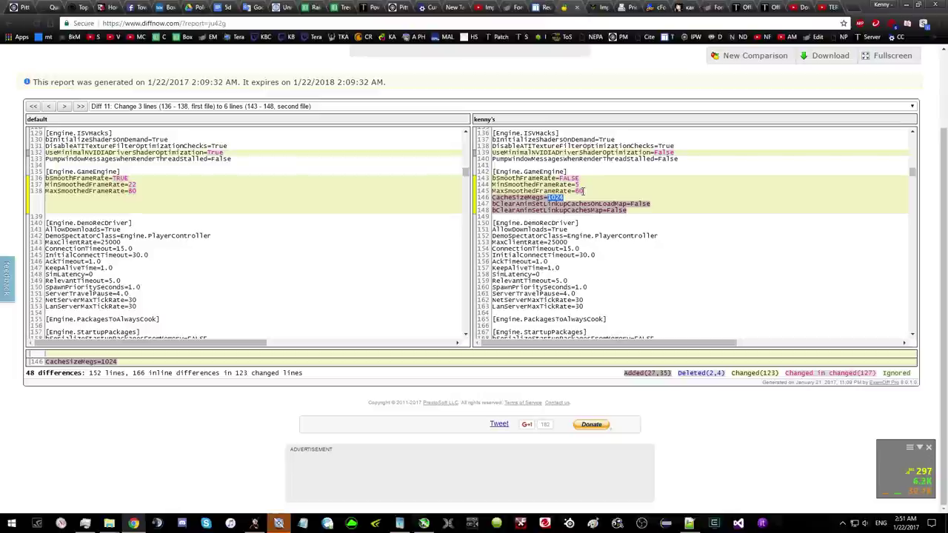
- Open Calculator and divide the customized CacheSizeMegs value of 1024 by 2
key("super")
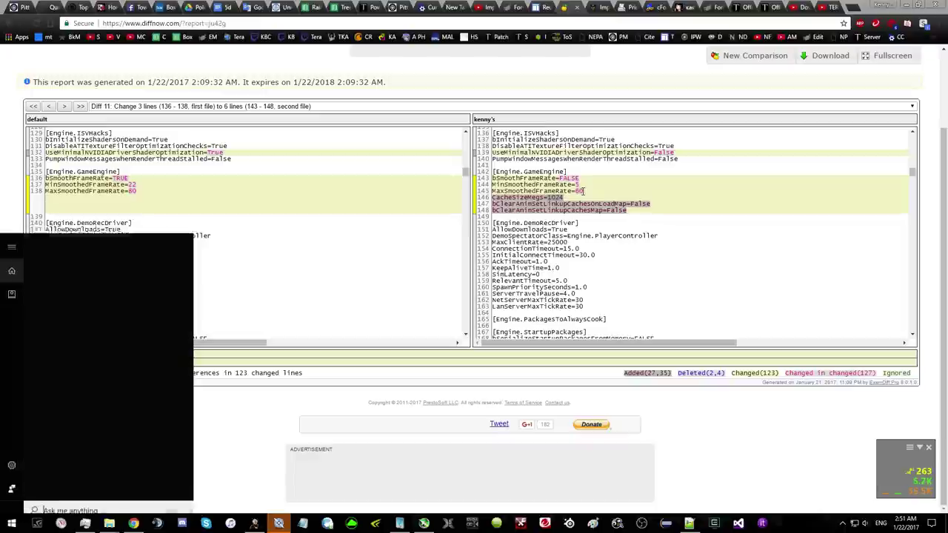
type("calc")
key("Return")
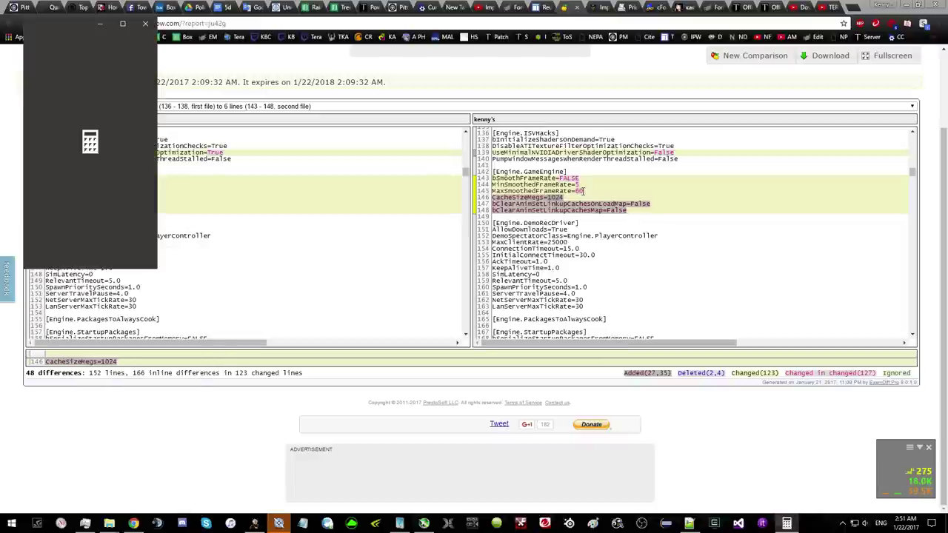
left_click(41, 231)
left_click(74, 256)
left_click(74, 232)
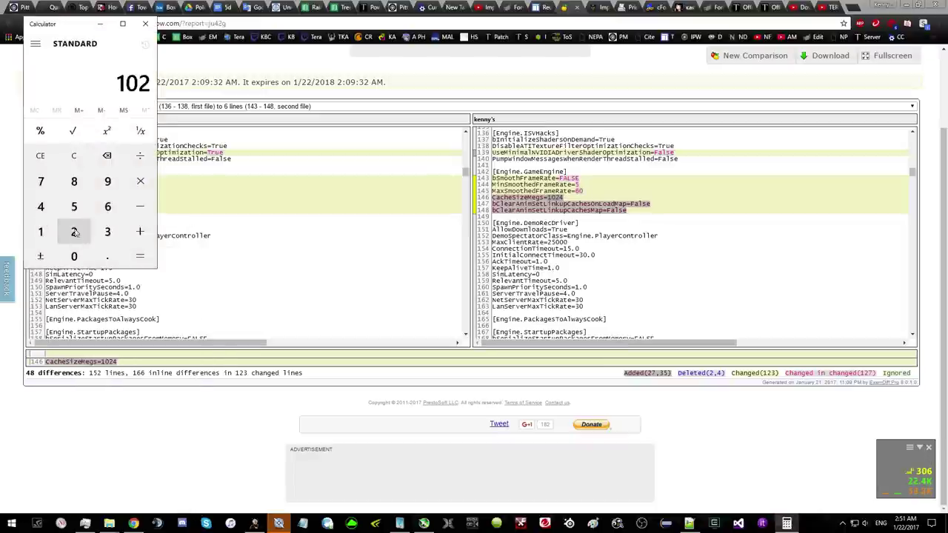
left_click(41, 207)
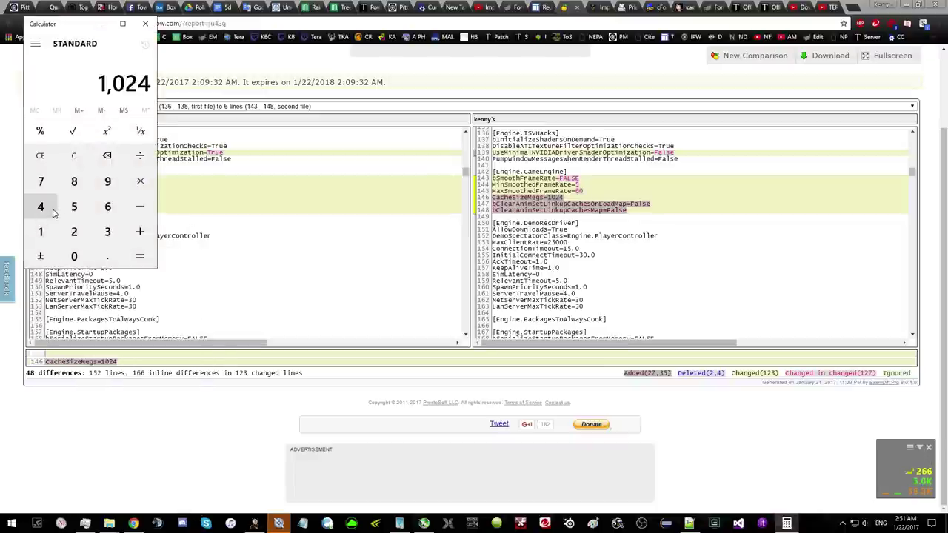
left_click(138, 160)
left_click(74, 232)
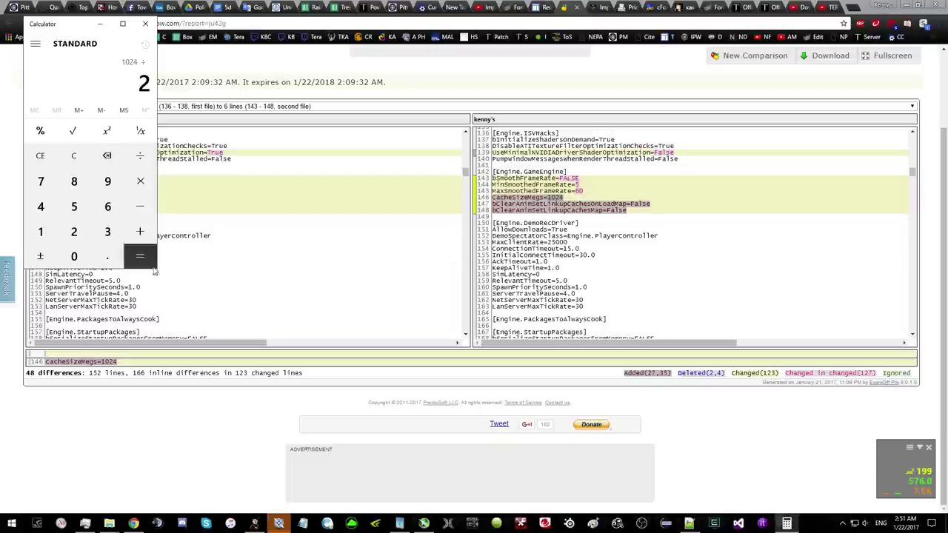
left_click(144, 260)
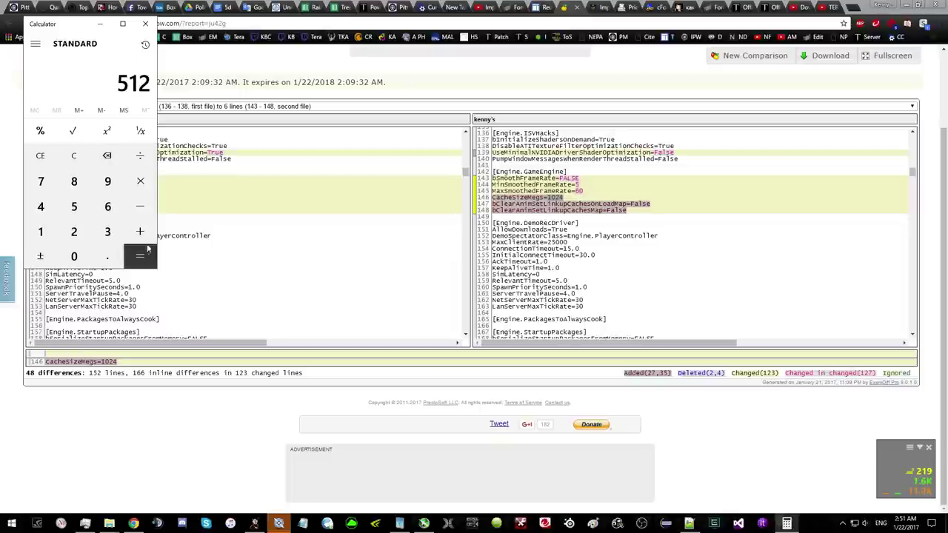
left_click(787, 524)
- Copy the CacheSizeMegs name from line 146 of the customized file on DiffNow and find that setting in S1Engine.ini in Notepad++
double_click(524, 199)
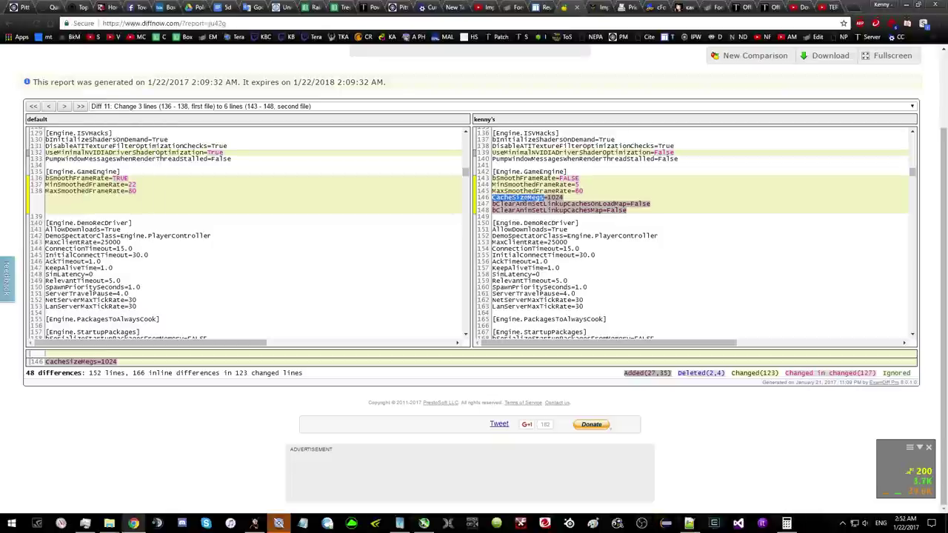
right_click(524, 199)
left_click(552, 211)
left_click(689, 523)
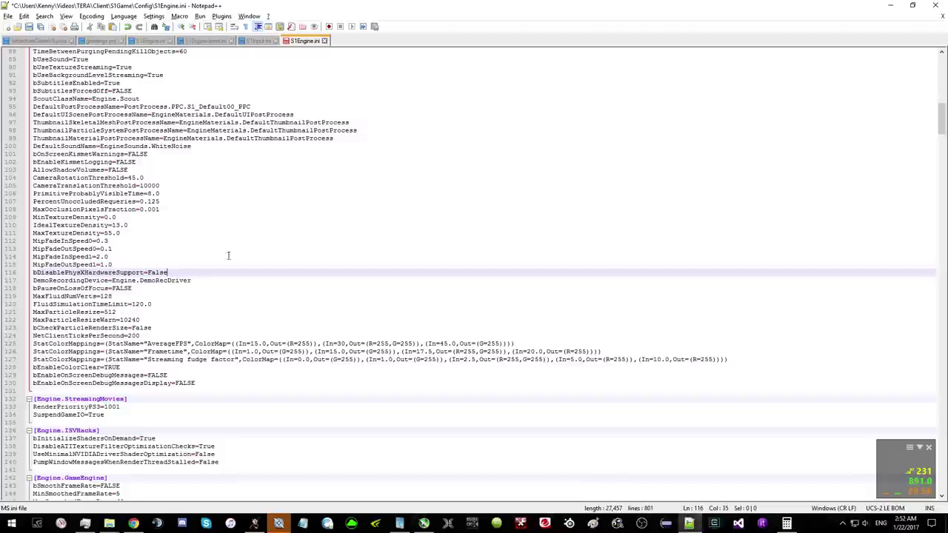
key("ctrl+d")
key("ctrl+f")
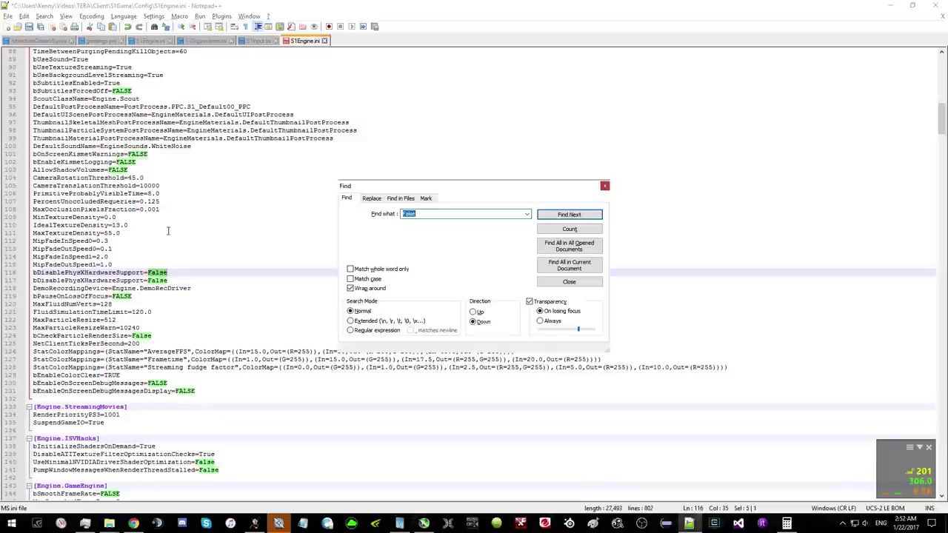
type("CacheSizeMegs")
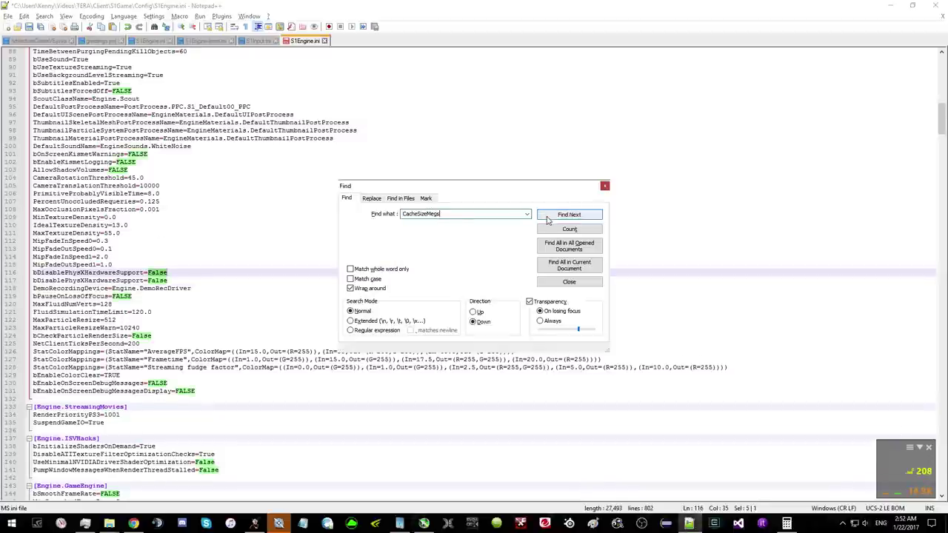
left_click(569, 215)
left_click(605, 185)
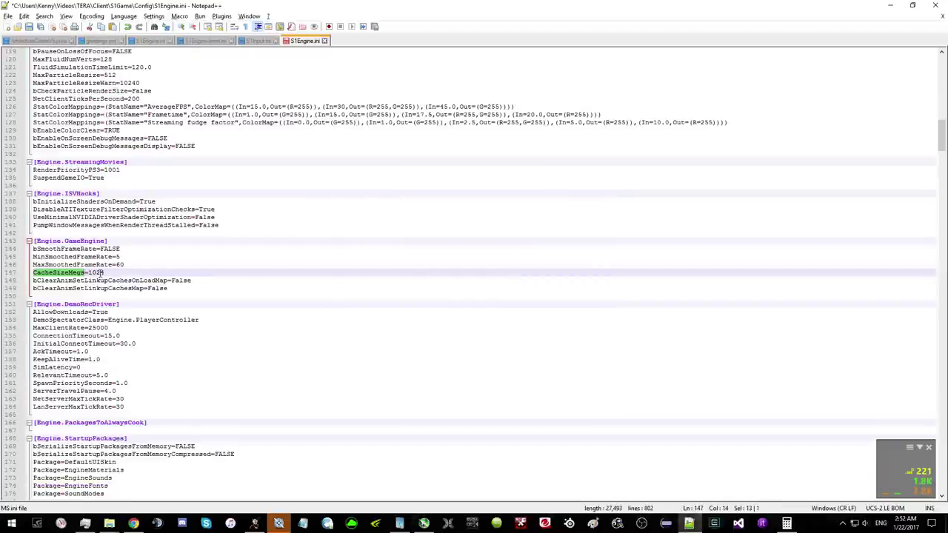
- Set CacheSizeMegs to 512 in S1Engine.ini and check the value against the Calculator result
double_click(101, 273)
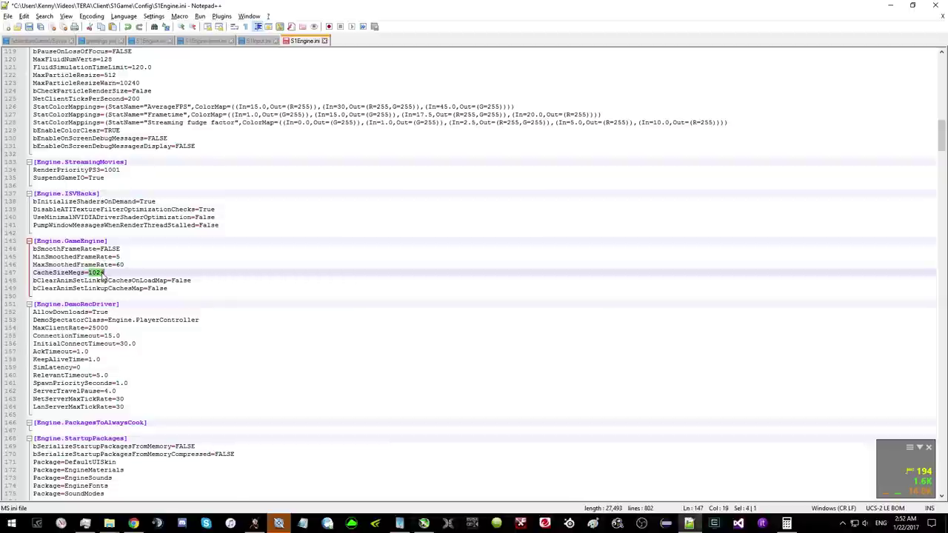
type("51")
key("alt+Tab")
key("alt+Tab")
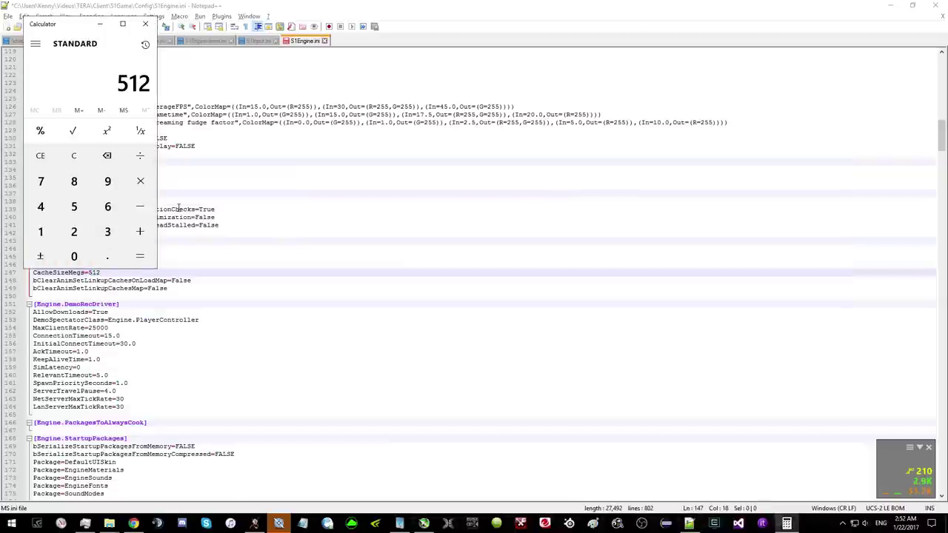
key("alt+Tab")
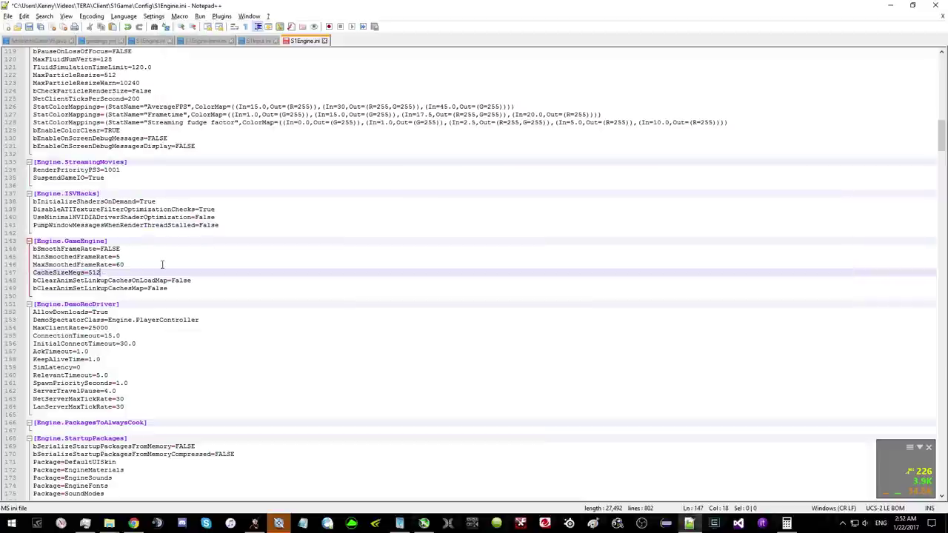
- Multiply 512 by 4 in Calculator and set CacheSizeMegs to 2048 in S1Engine.ini
key("alt+Tab")
left_click(140, 181)
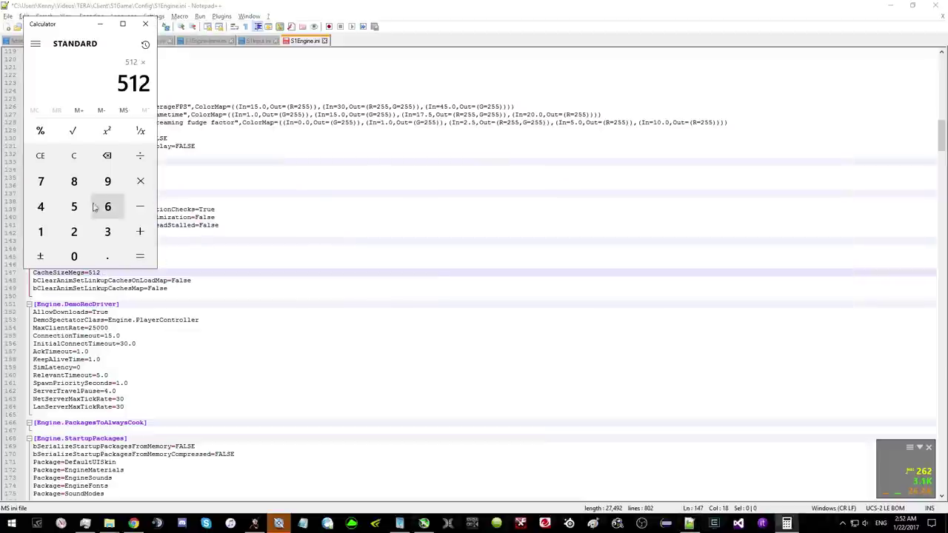
left_click(41, 207)
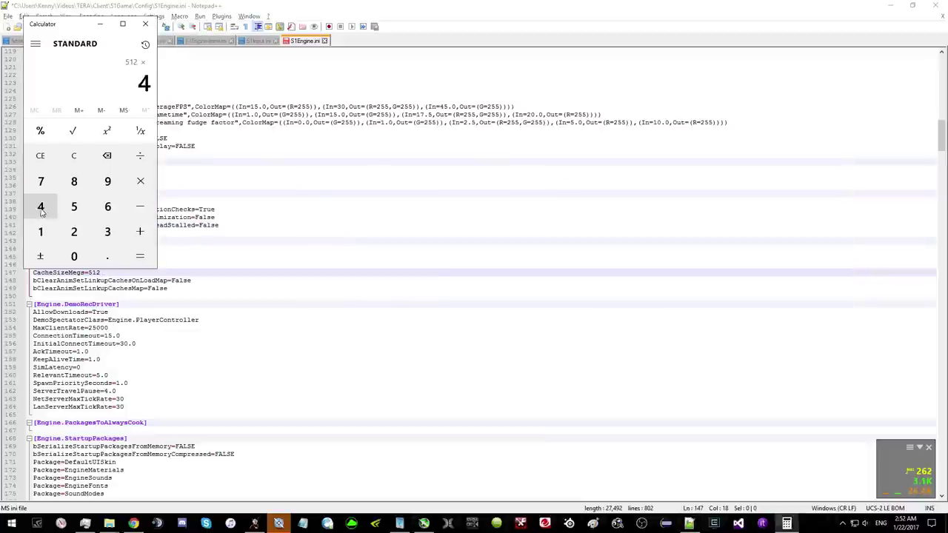
left_click(128, 254)
key("alt+Tab")
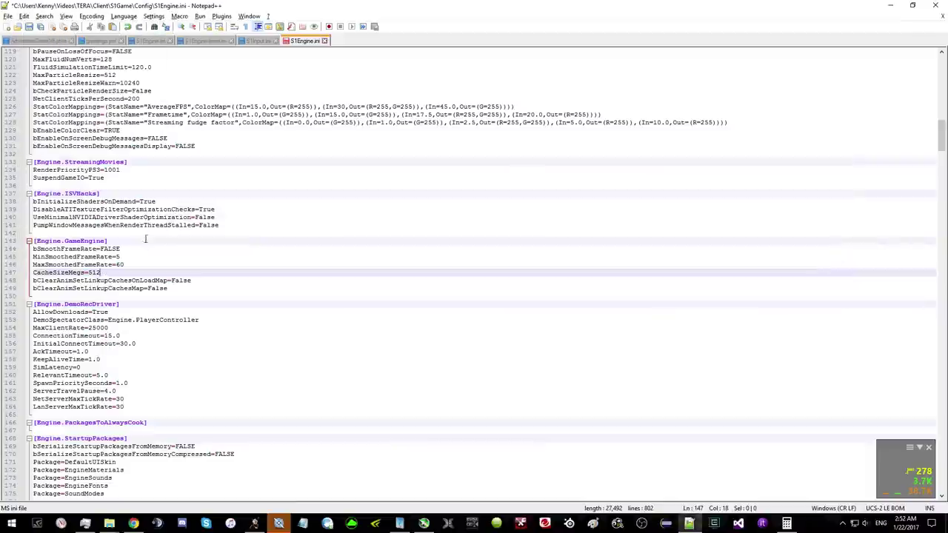
double_click(94, 272)
type("204")
- Return to the guide in the browser and read the GPU-specific note for lines 181-183
key("alt+Tab")
key("alt+Tab")
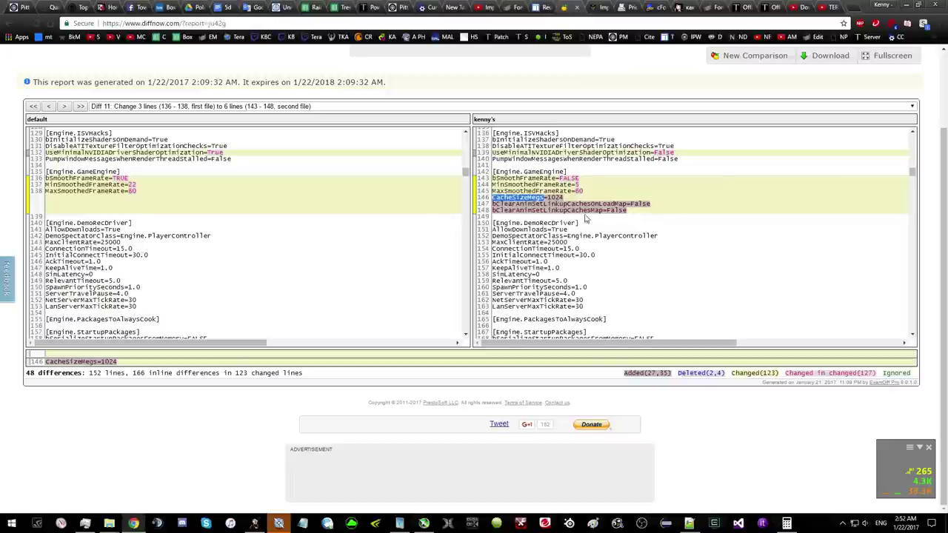
left_click(545, 7)
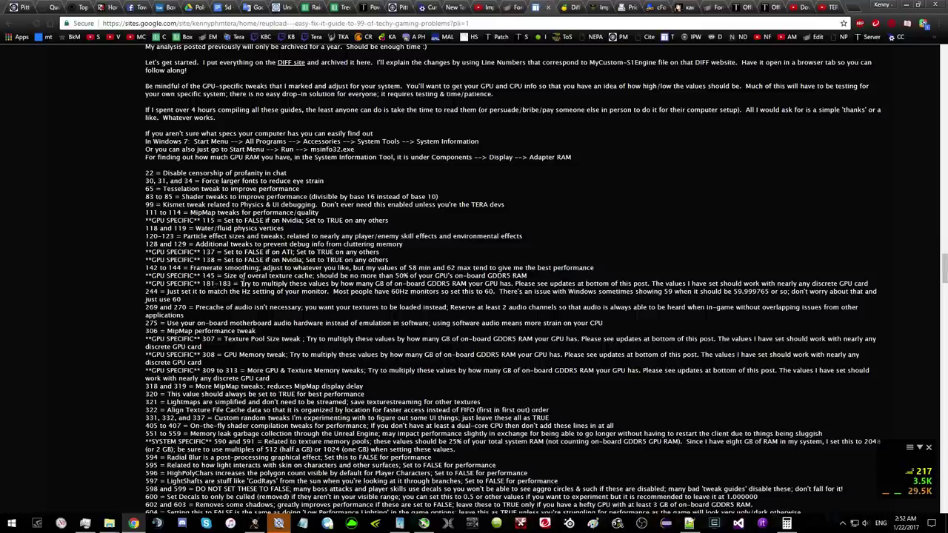
double_click(208, 284)
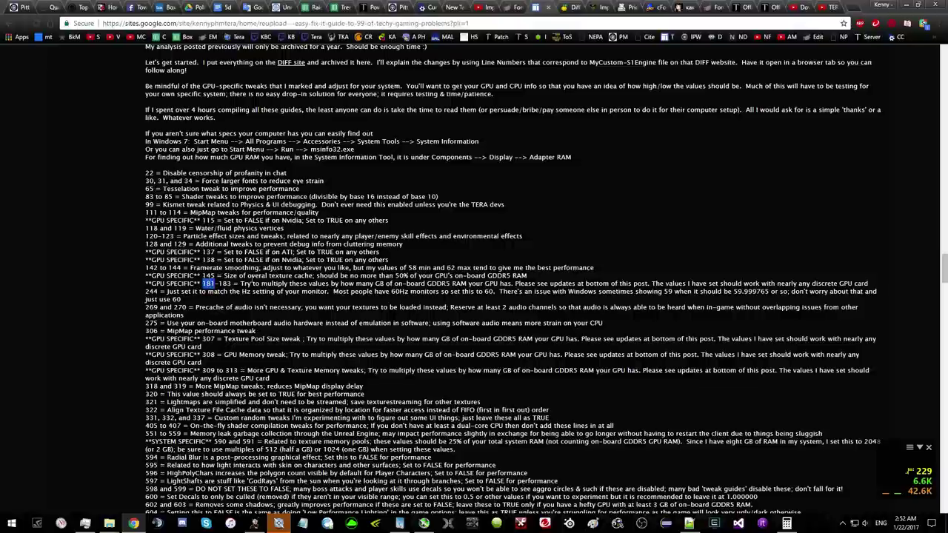
left_click(394, 277)
- Examine MaxStaleCacheSize, MaxOverallCacheSize and PackageSizeSoftLimit on lines 182 to 184 of the customized file on DiffNow
key("ctrl+Tab")
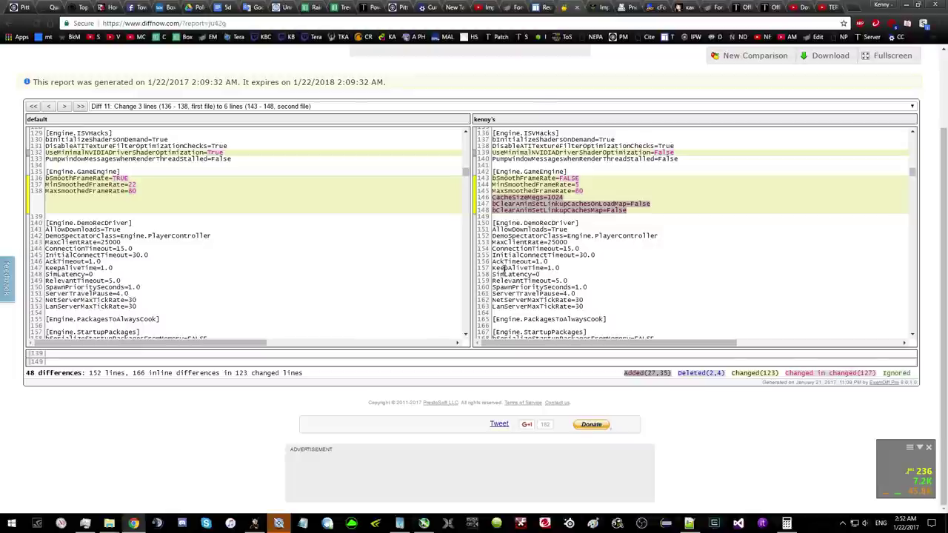
scroll(541, 246, "down", 2)
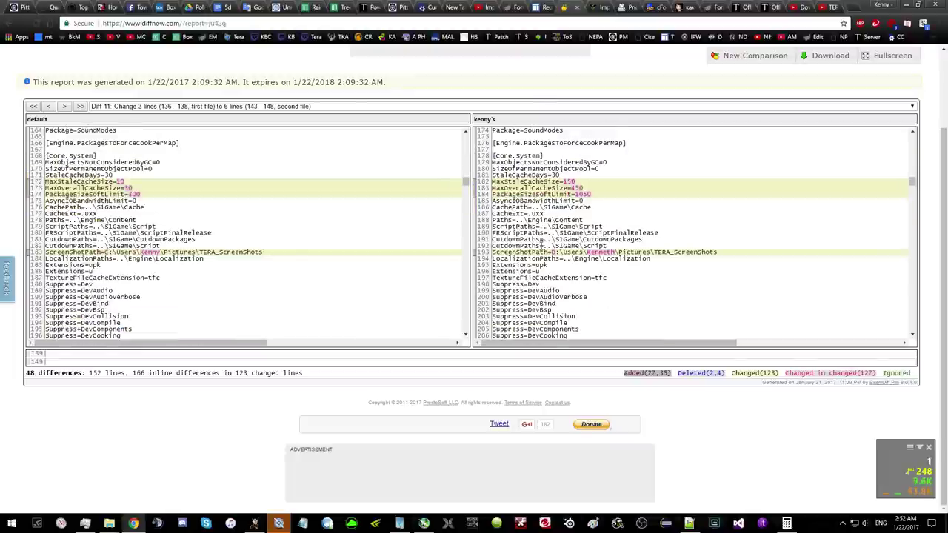
double_click(516, 181)
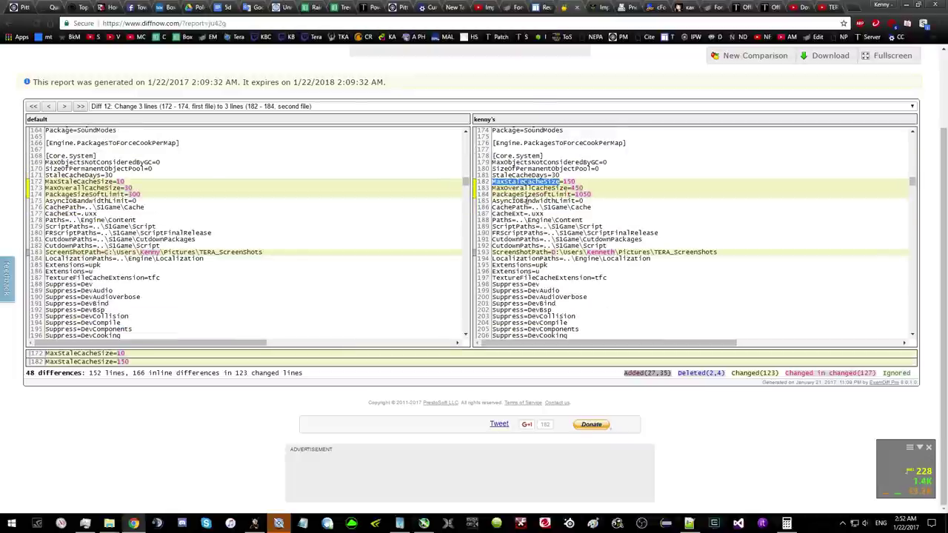
double_click(523, 188)
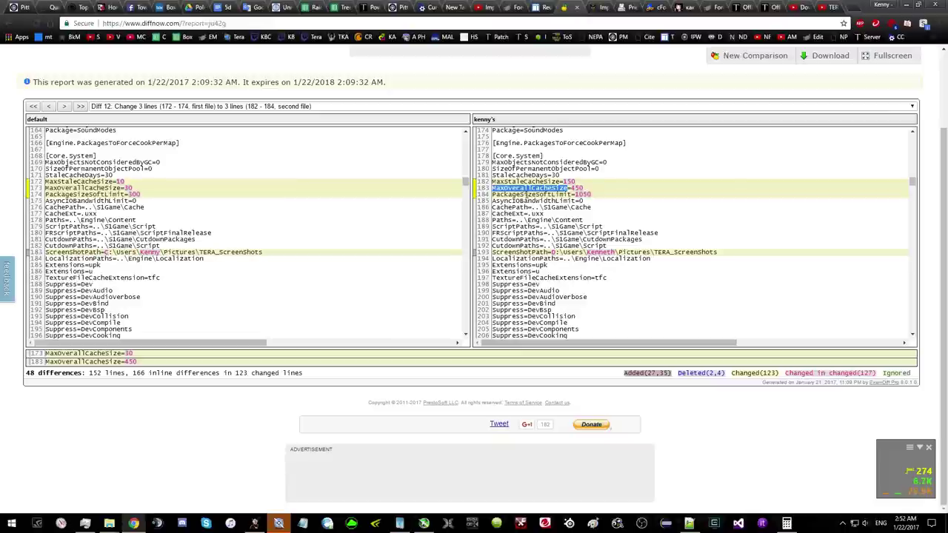
double_click(527, 194)
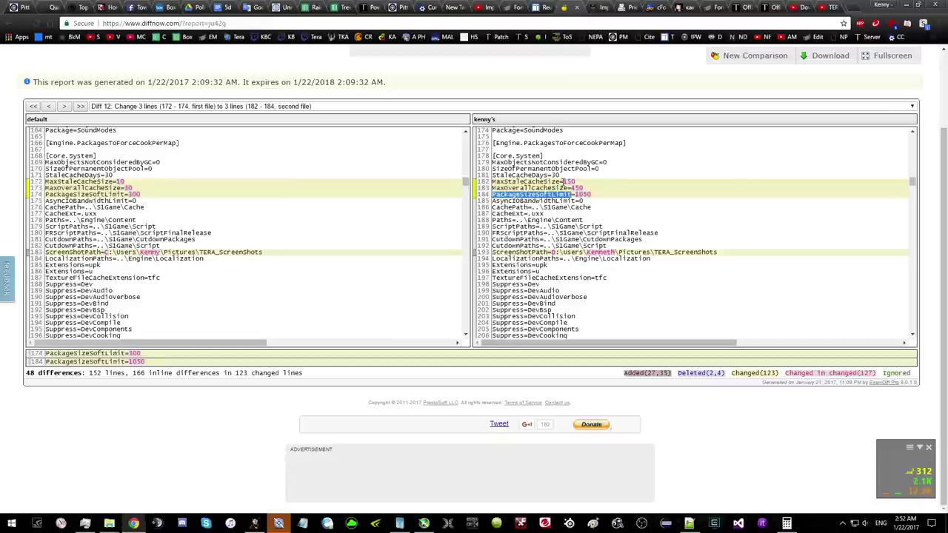
double_click(566, 182)
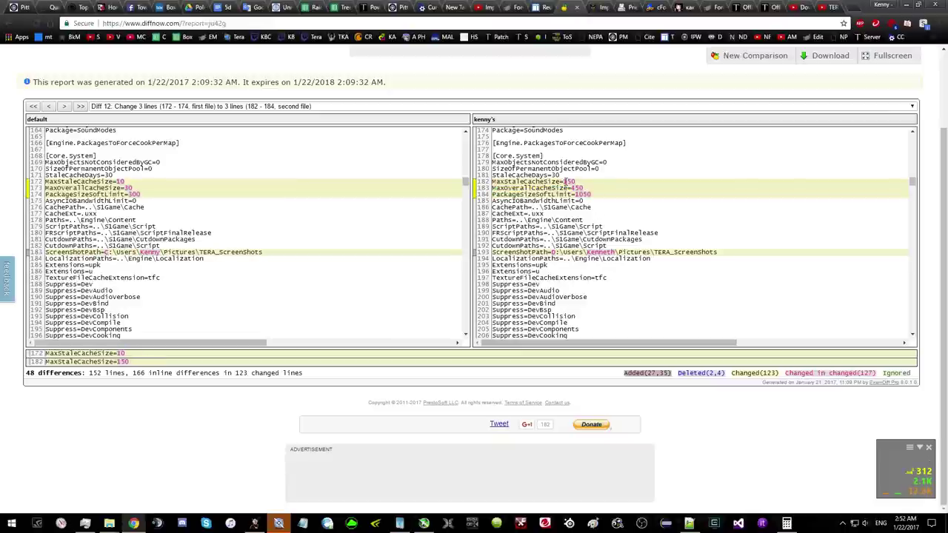
- Switch to Calculator, divide the customized MaxStaleCacheSize value of 150 by 3, and multiply the result by 2
left_click(784, 524)
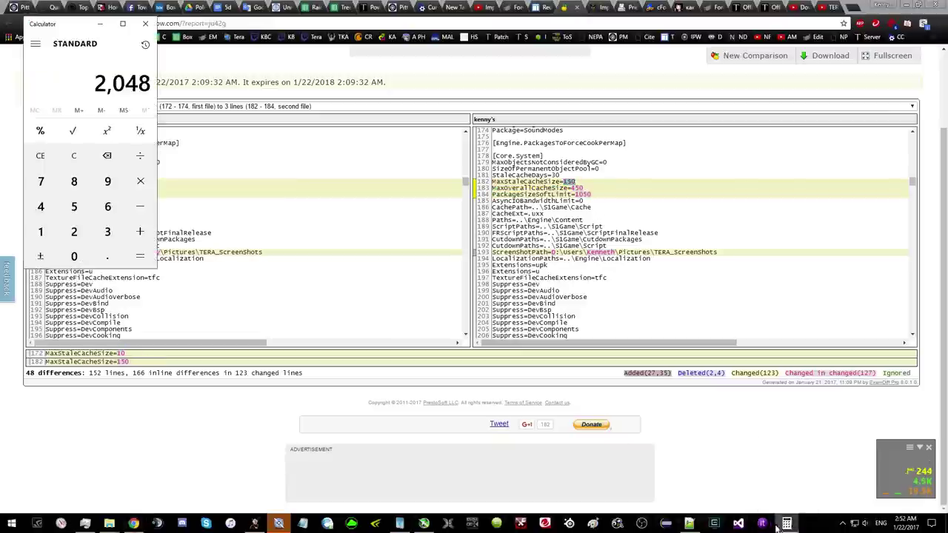
left_click(48, 237)
left_click(75, 209)
left_click(75, 254)
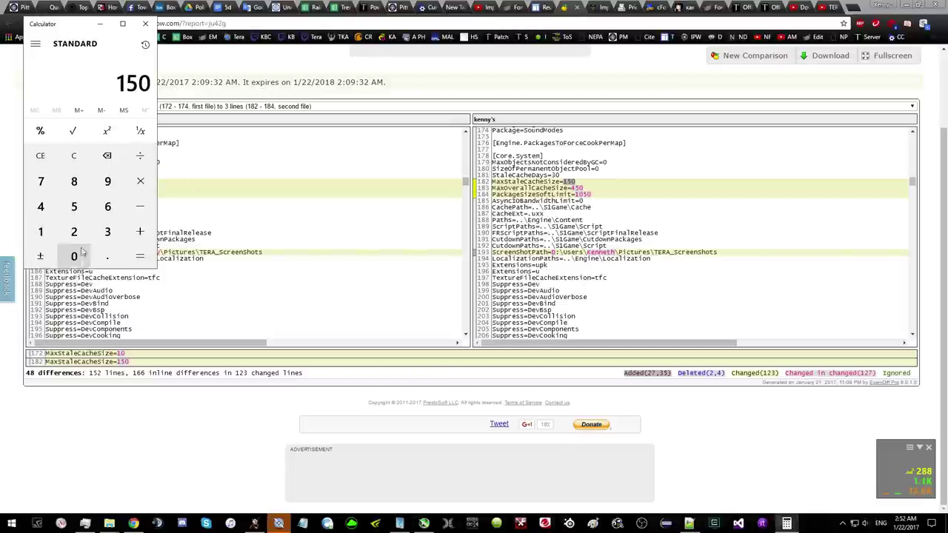
left_click(135, 153)
left_click(107, 232)
key("Return")
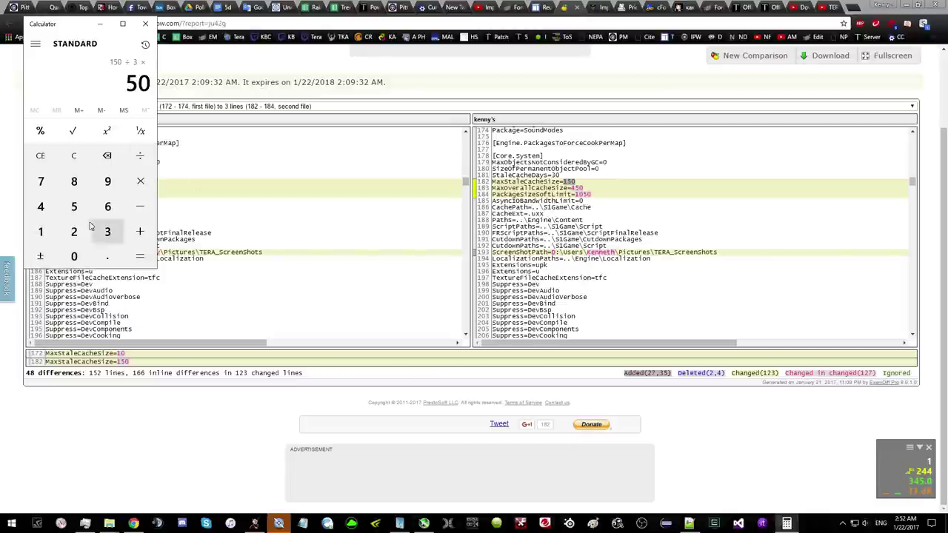
key("asterisk")
left_click(74, 232)
left_click(140, 256)
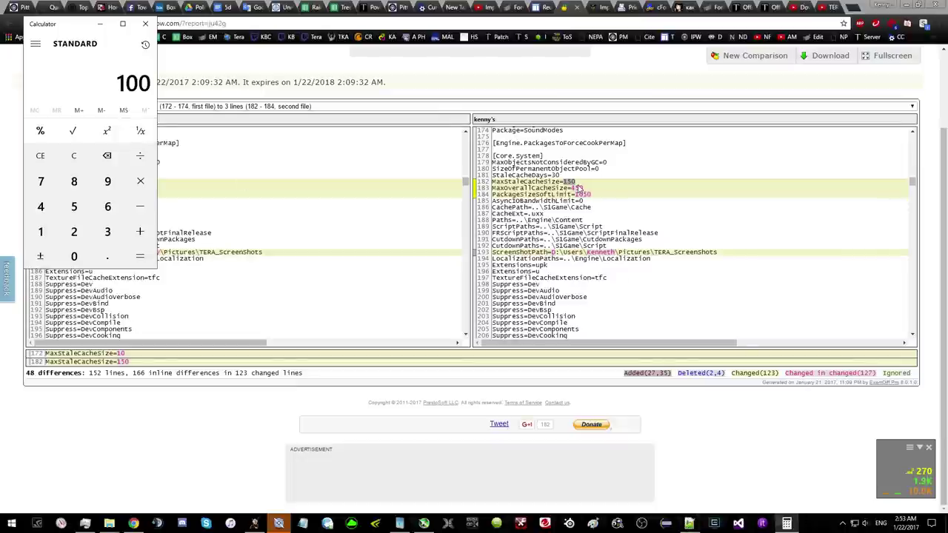
- Copy the MaxStaleCacheSize name from DiffNow and find that setting in S1Engine.ini in Notepad++
left_click(536, 181)
double_click(537, 181)
right_click(544, 184)
left_click(549, 190)
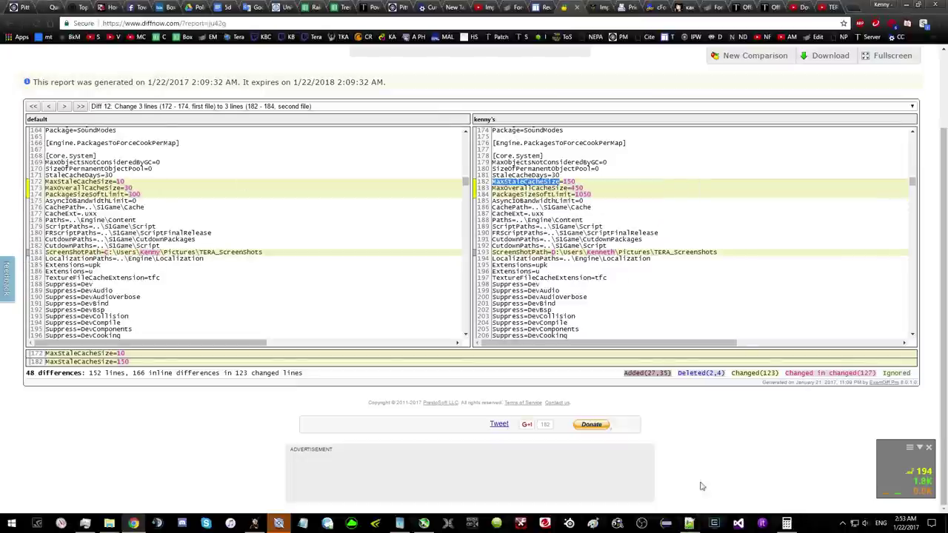
left_click(690, 524)
key("ctrl+f")
key("ctrl+v")
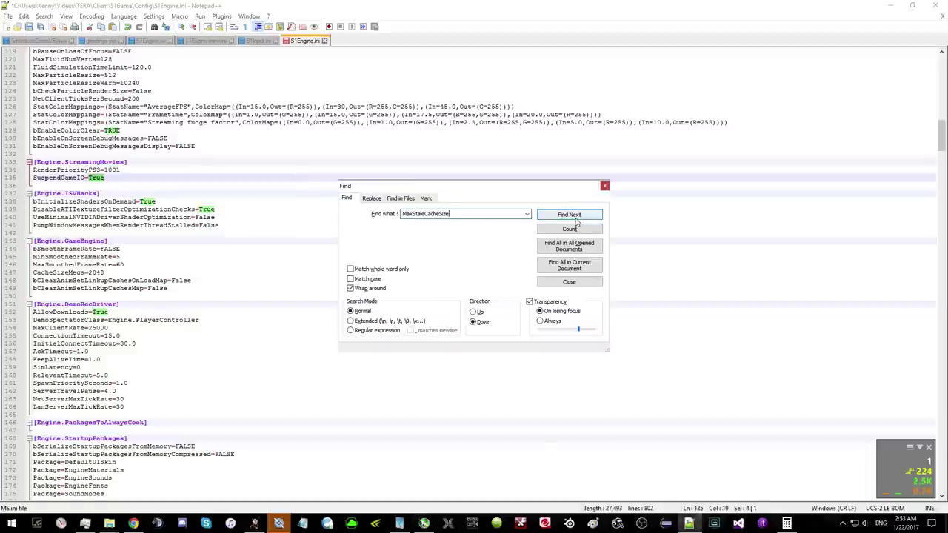
left_click(568, 215)
left_click(604, 185)
- Replace the MaxStaleCacheSize value on line 183 with 100
left_click(122, 273)
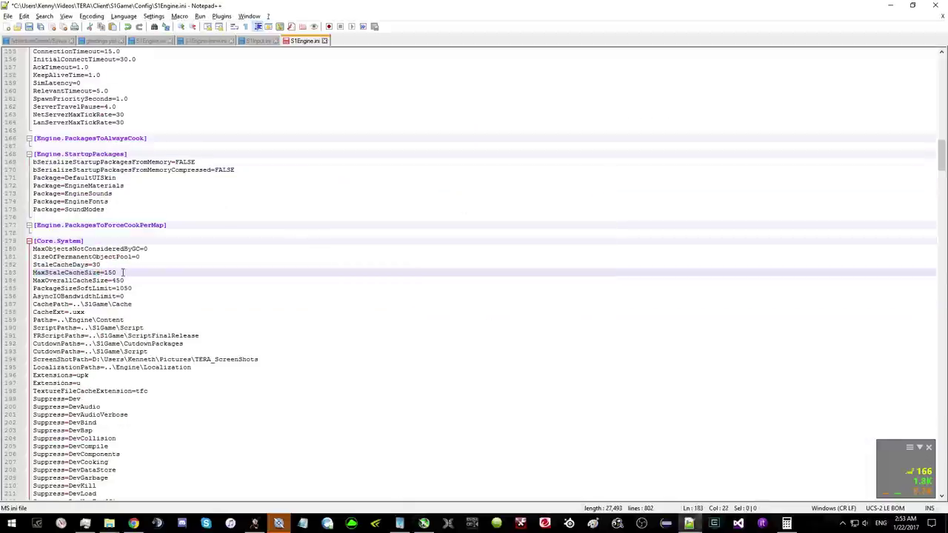
key("BackSpace")
key("BackSpace")
key("BackSpace")
- Switch back to Calculator and multiply the MaxStaleCacheSize result of 100 by 2
left_click(787, 524)
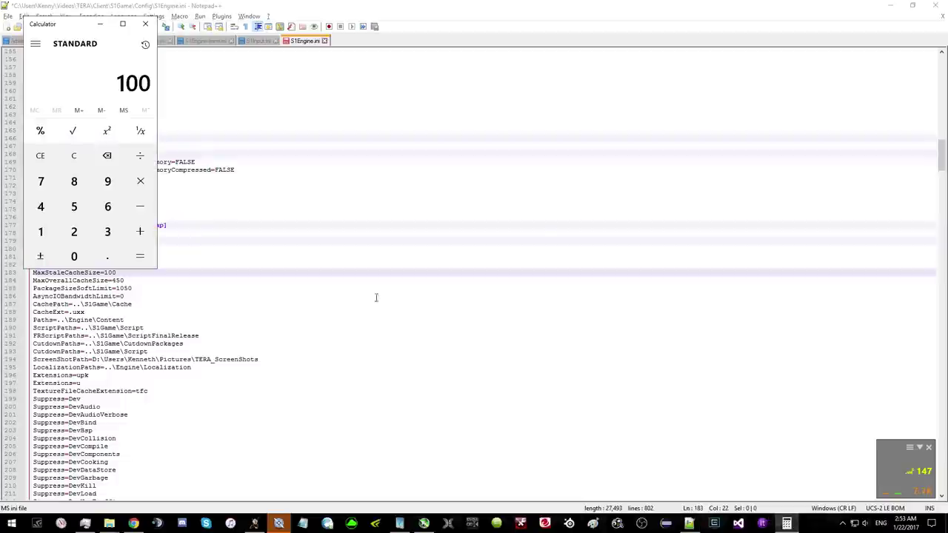
left_click(140, 185)
left_click(74, 232)
left_click(140, 256)
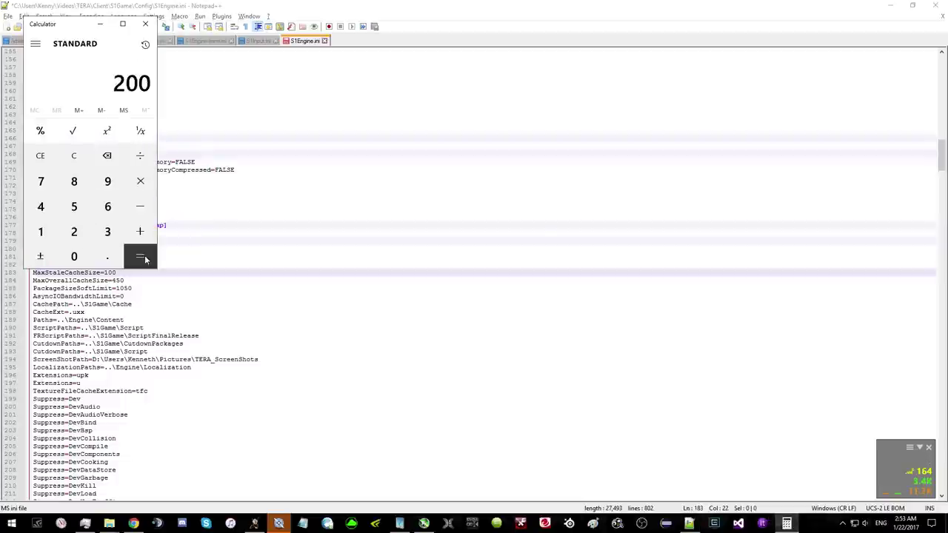
- Switch back to S1Engine.ini in Notepad++ and replace the MaxStaleCacheSize value on line 183 with 200
key("alt+Tab")
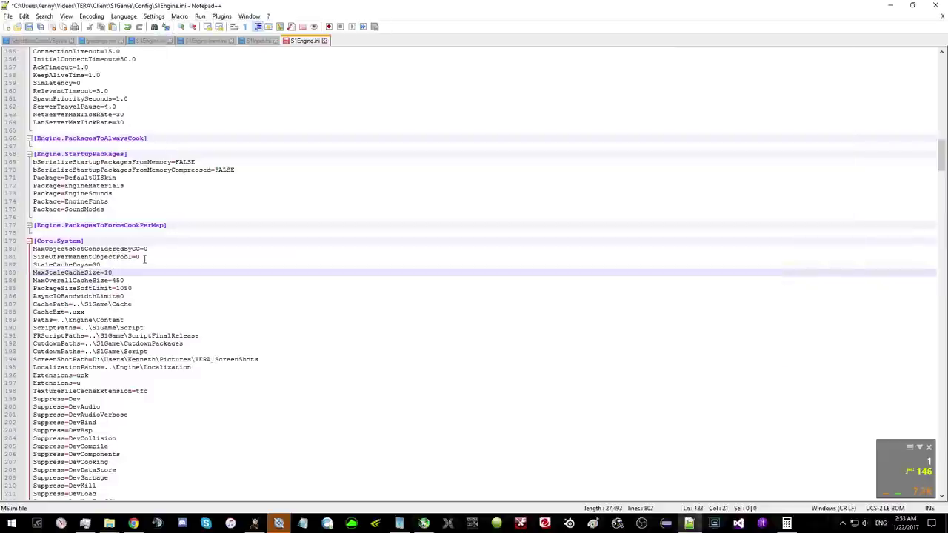
key("BackSpace")
key("BackSpace")
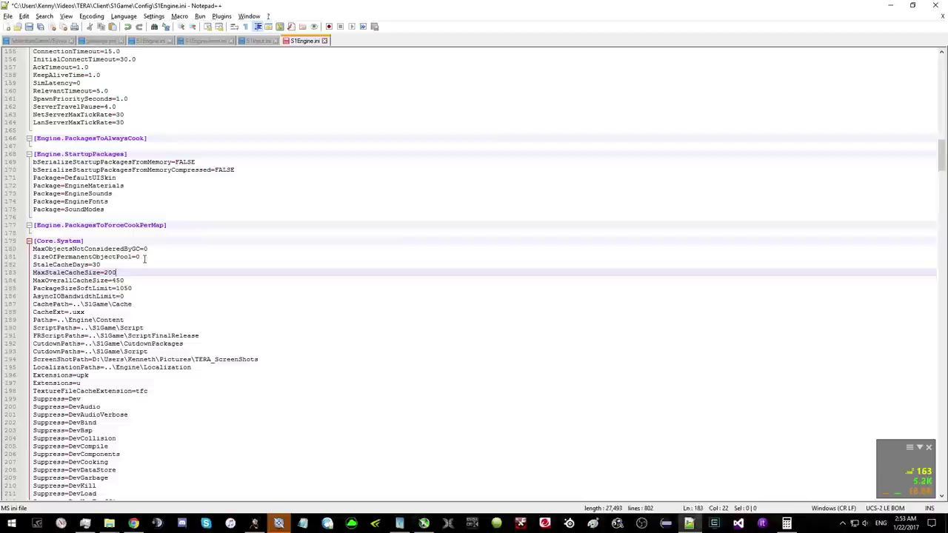
- Check the customized PackageSizeSoftLimit value in the DiffNow comparison, and return to S1Engine.ini in Notepad++
left_click(134, 524)
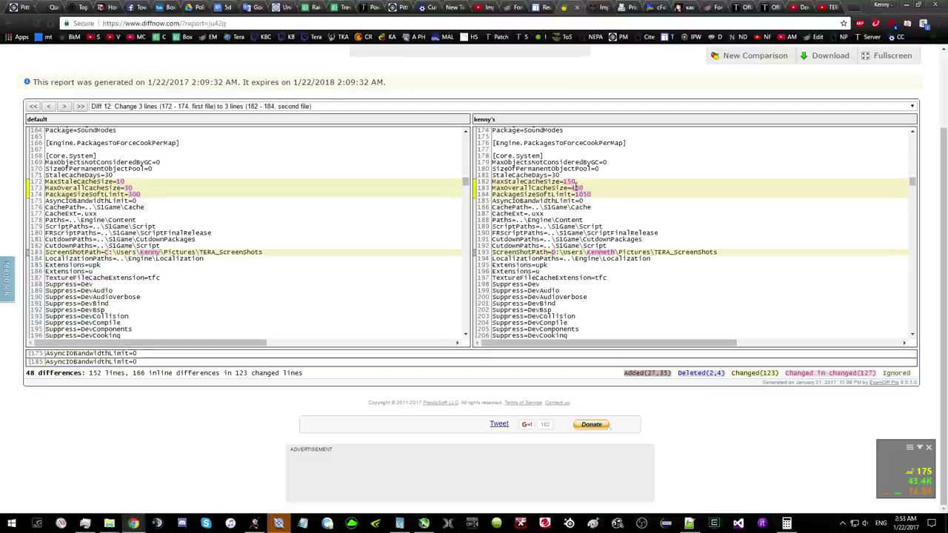
left_click(577, 194)
double_click(583, 194)
mouse_move(786, 524)
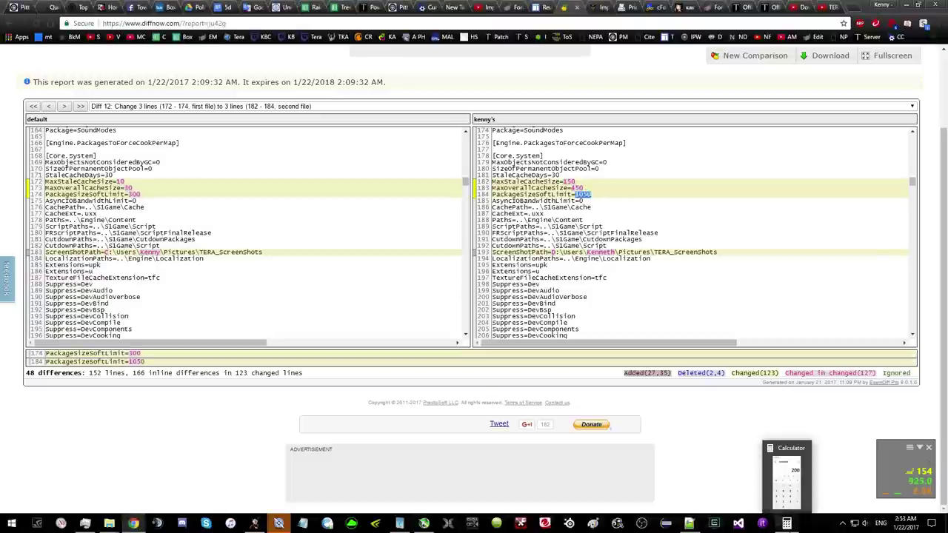
left_click(689, 524)
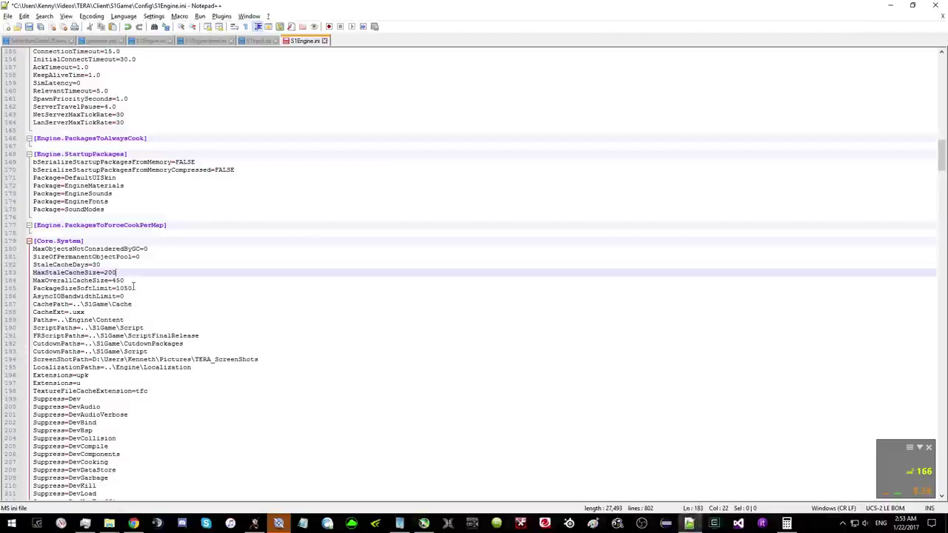
- Calculate 450 divided by 3, times 2, times 2 in Calculator, and set MaxOverallCacheSize on line 184 of S1Engine.ini to 600
left_click_drag(124, 280, 112, 281)
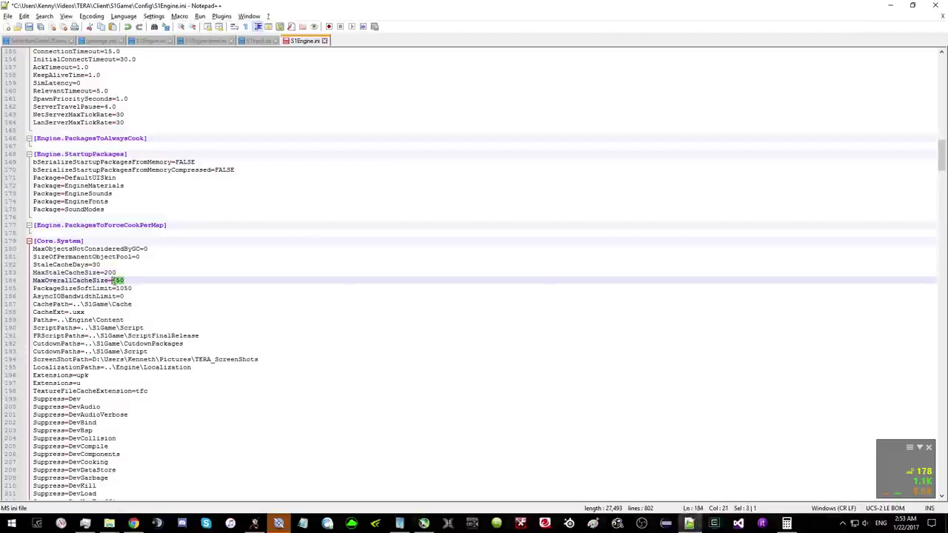
left_click(787, 524)
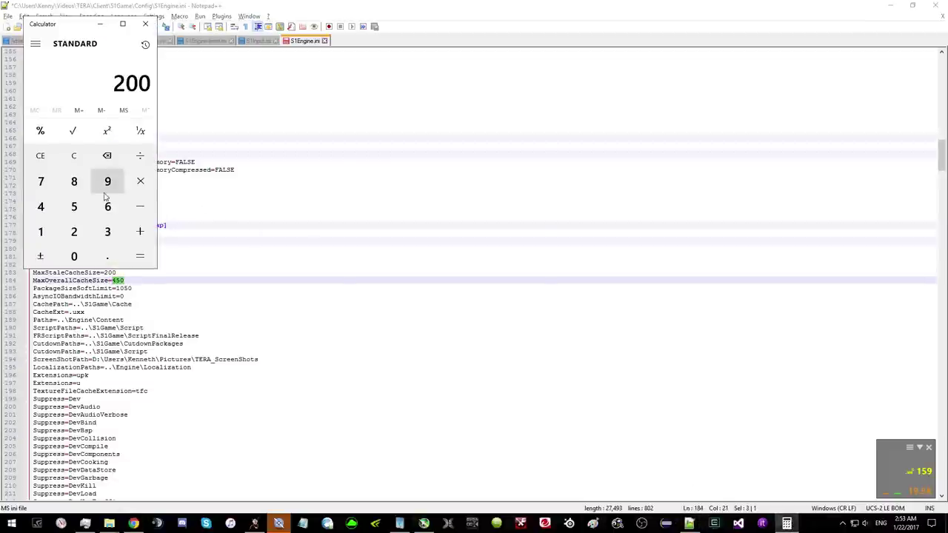
left_click(140, 181)
left_click(41, 207)
left_click(74, 207)
left_click(74, 255)
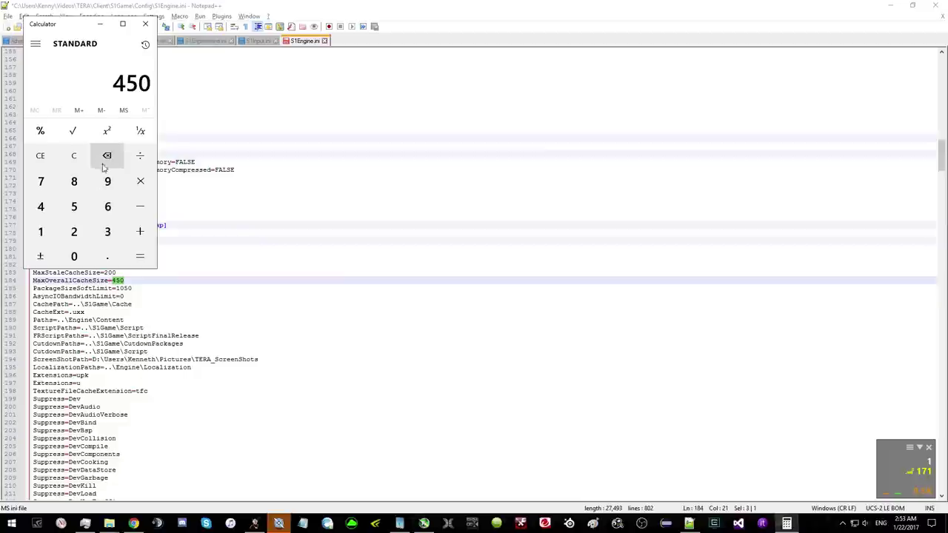
type("3")
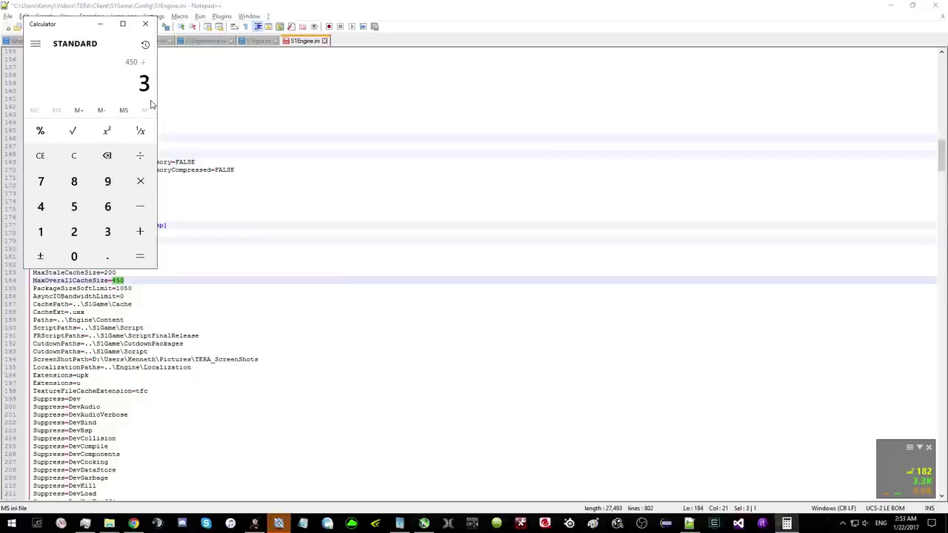
key("Return")
type("300")
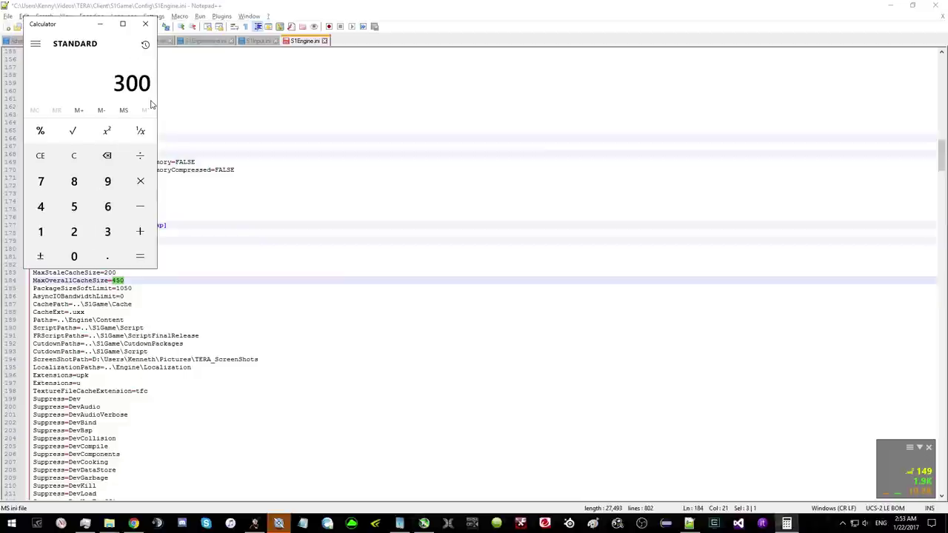
type("*2")
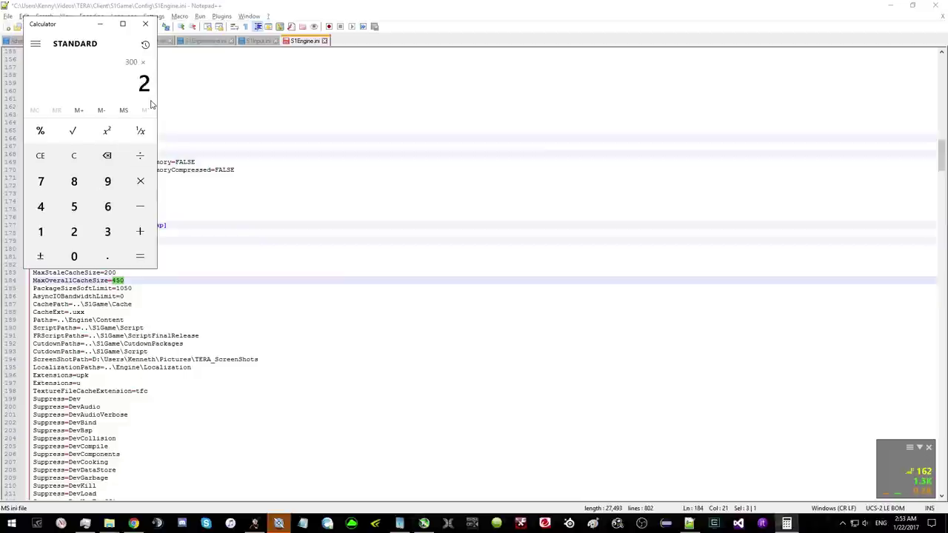
key("Return")
key("alt+Tab")
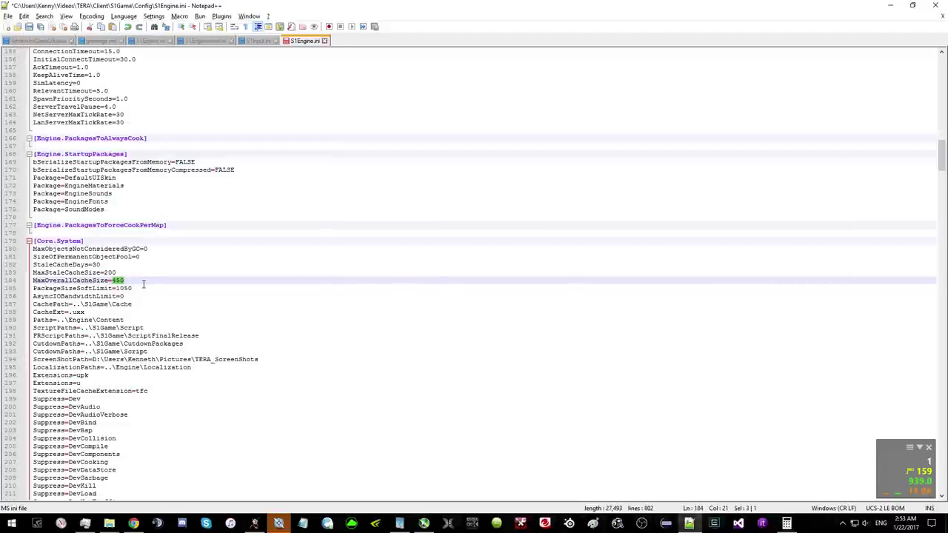
type("600")
- Calculate 1050 divided by 3, times 2, times 2 in Calculator, and set PackageSizeSoftLimit on line 185 to 1400
double_click(124, 288)
key("alt+Tab")
type("1")
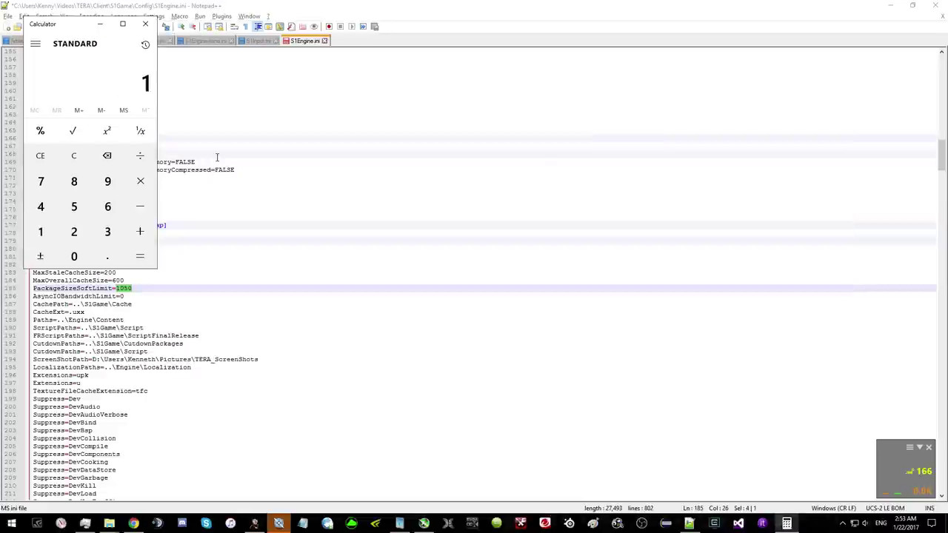
type("050/3*2")
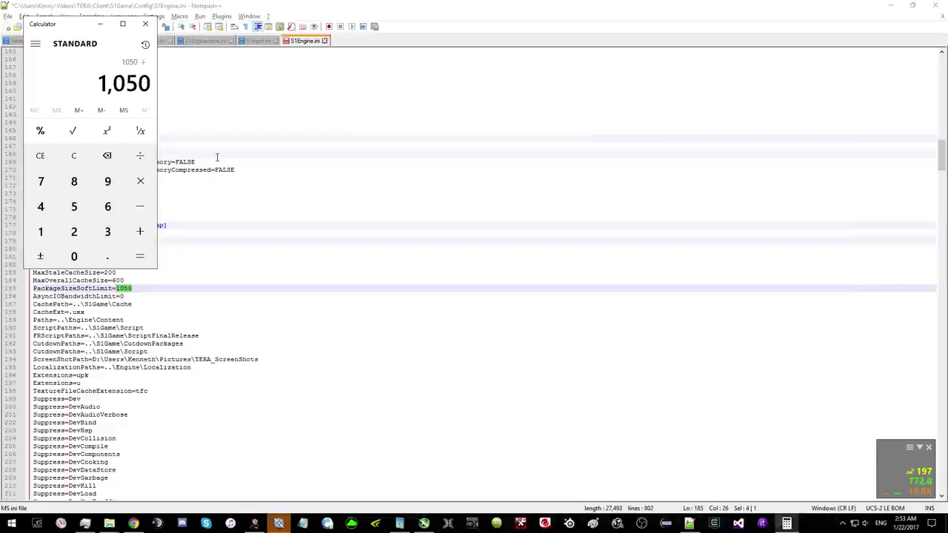
key("Return")
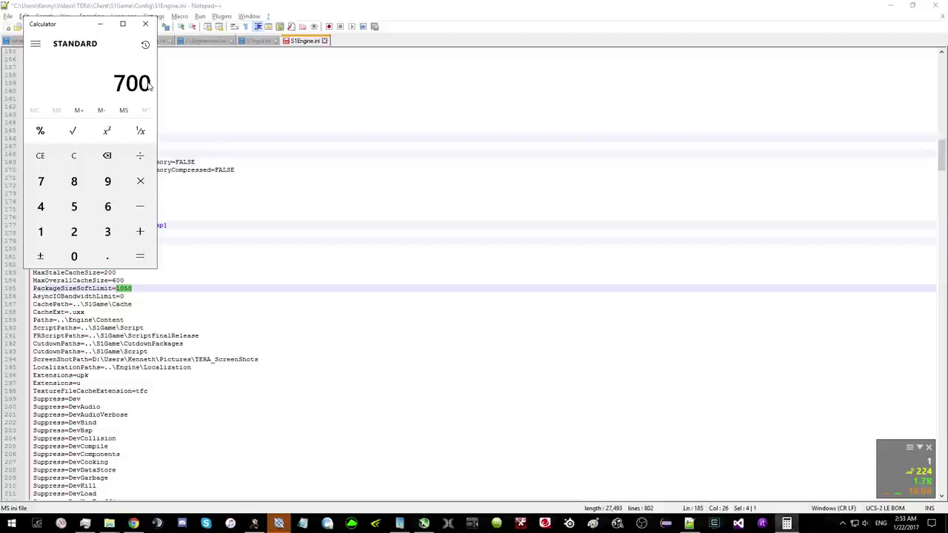
type("*2")
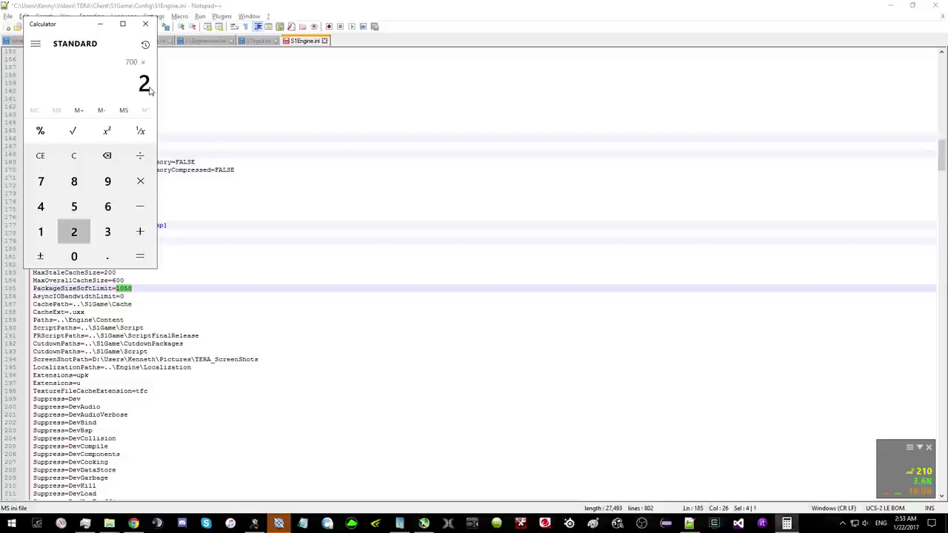
key("Return")
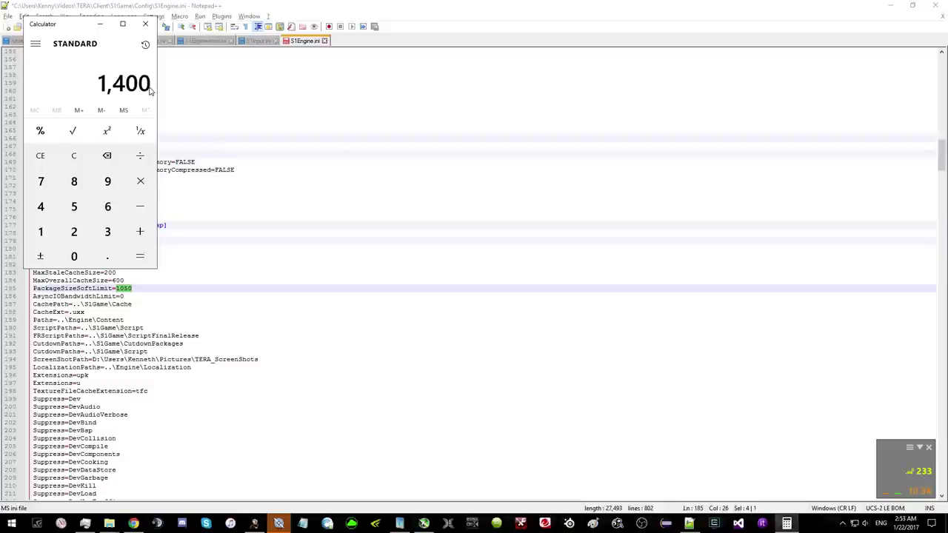
key("alt+Tab")
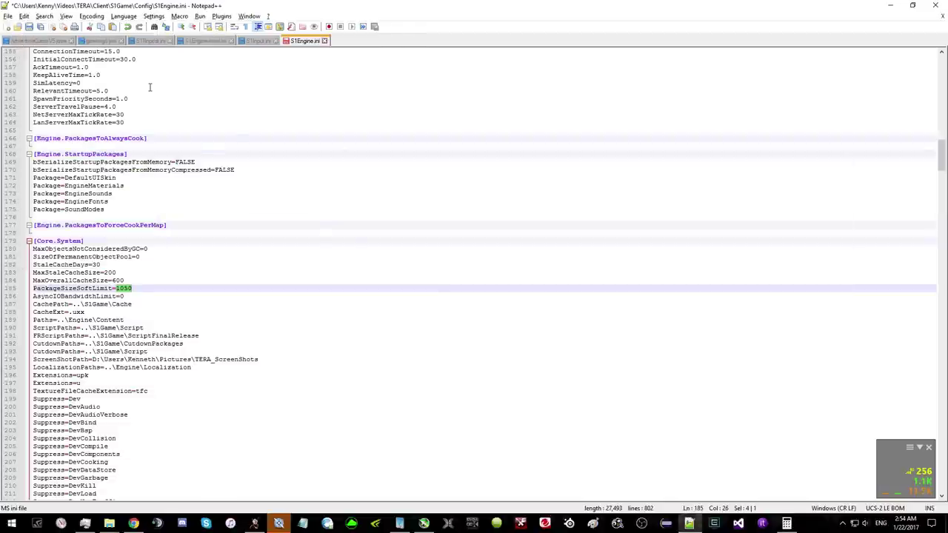
type("14")
- Switch to DiffNow and examine the customized PackageSizeSoftLimit and ScreenShotPath lines
key("alt+Tab")
key("alt+Tab")
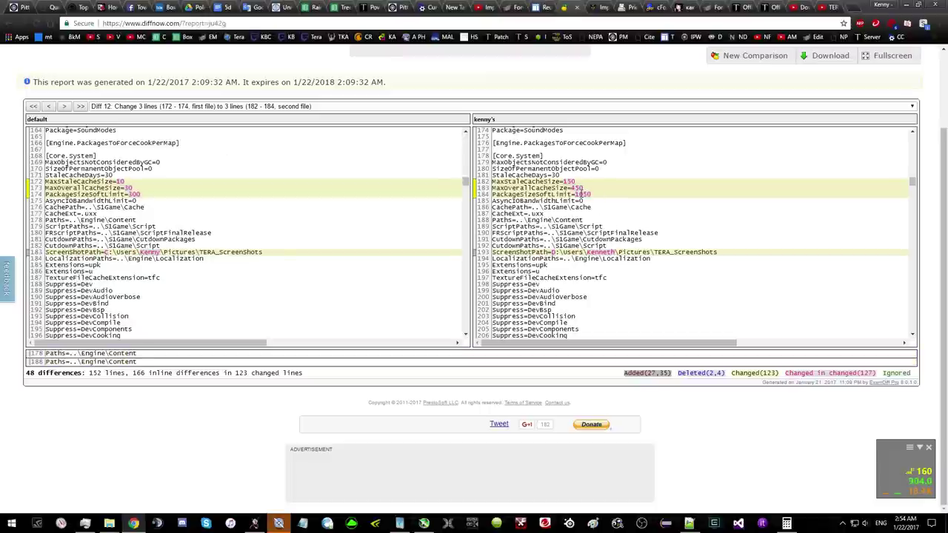
double_click(581, 195)
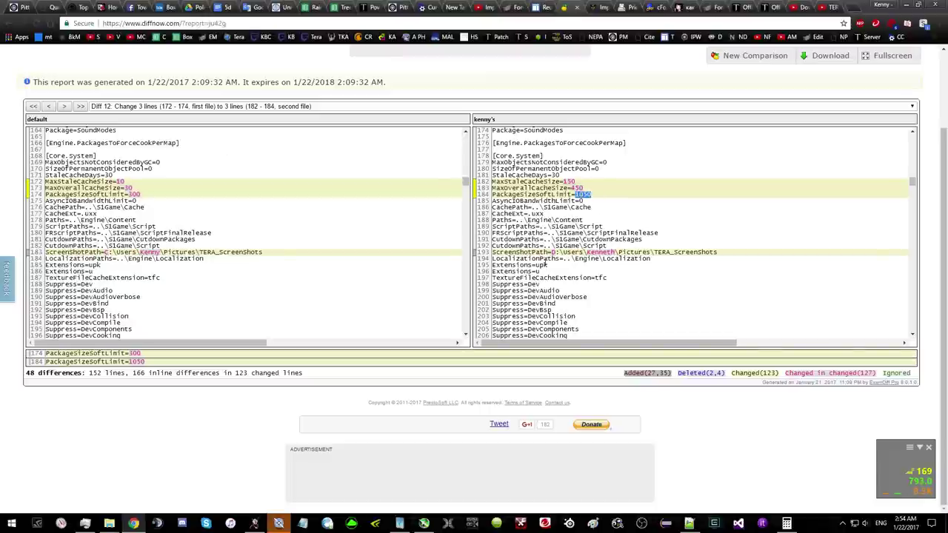
double_click(526, 252)
left_click(722, 257)
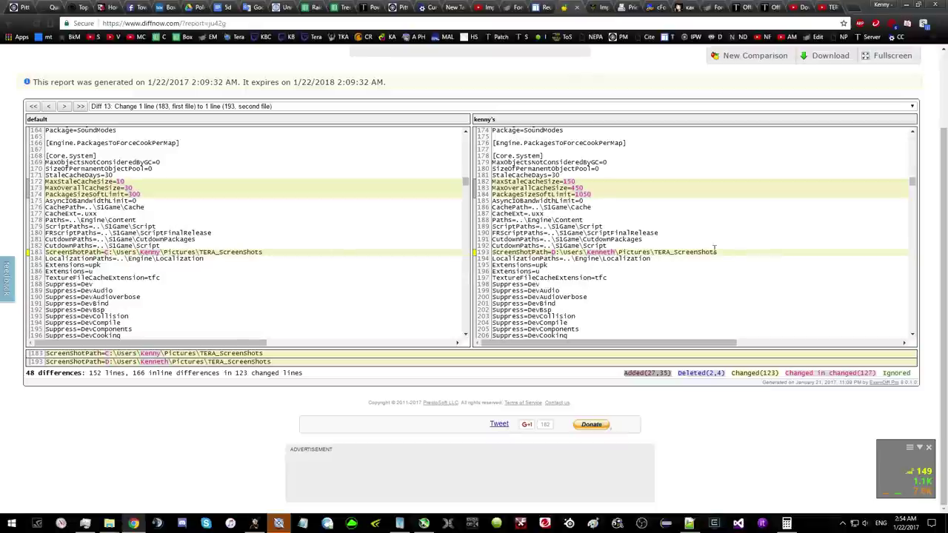
left_click_drag(492, 253, 738, 253)
left_click(628, 288)
- Open the Screenshots folder in File Explorer and copy its full folder path
mouse_move(108, 523)
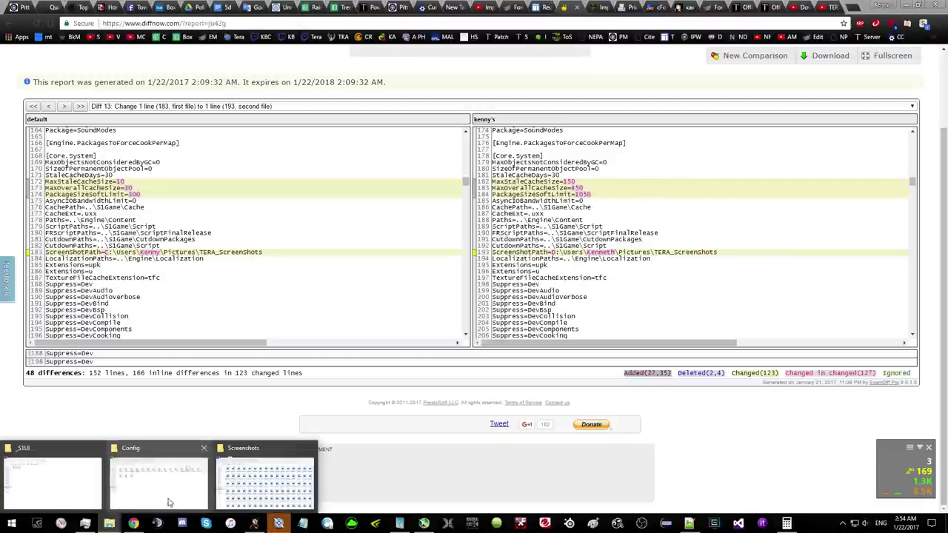
left_click(271, 460)
left_click(280, 77)
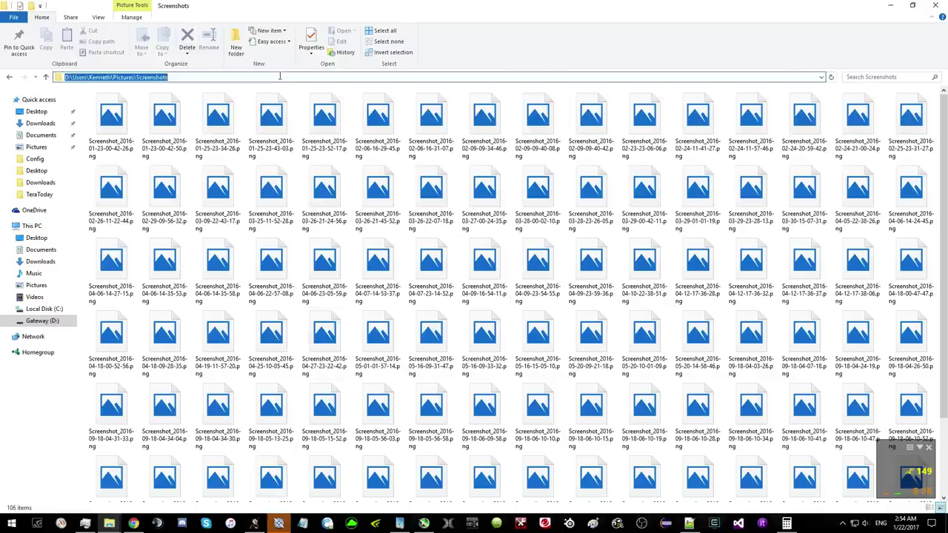
left_click(202, 79)
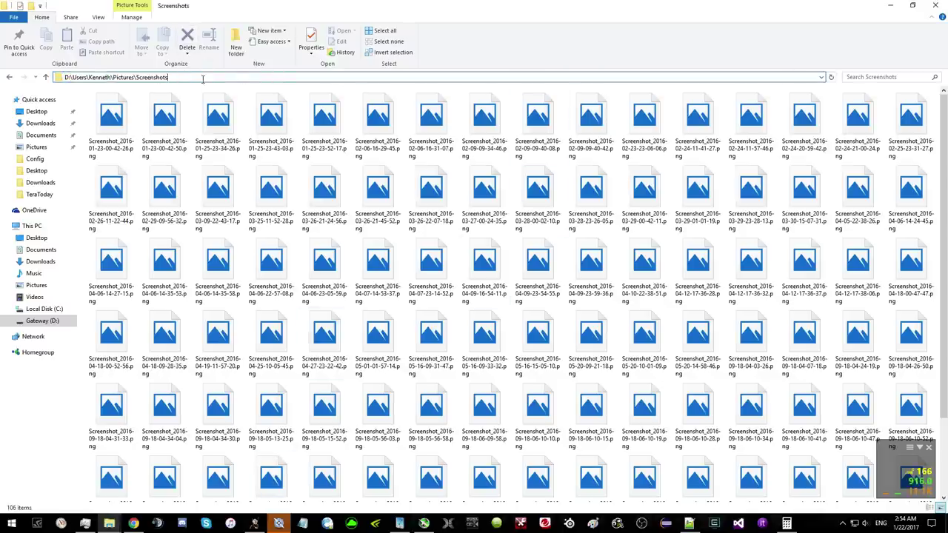
key("ctrl+a")
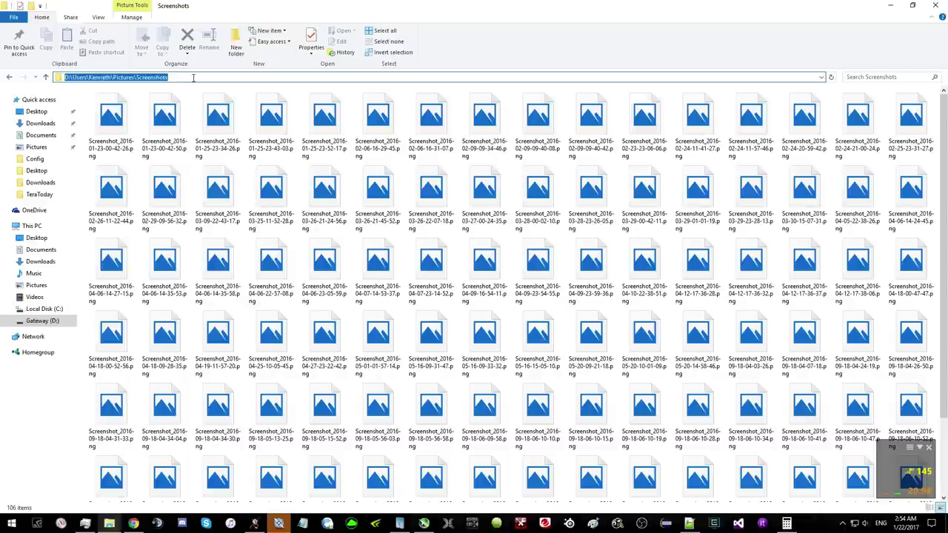
right_click(147, 78)
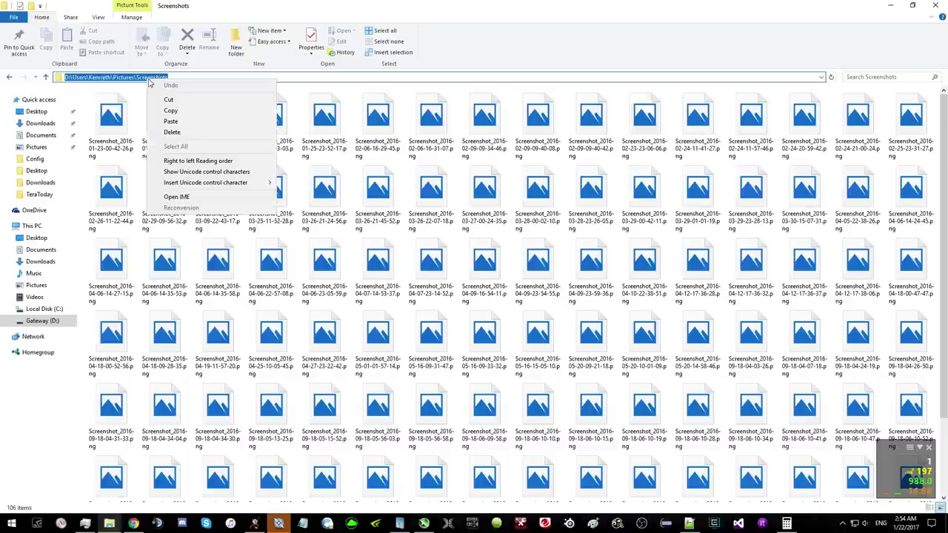
left_click(170, 110)
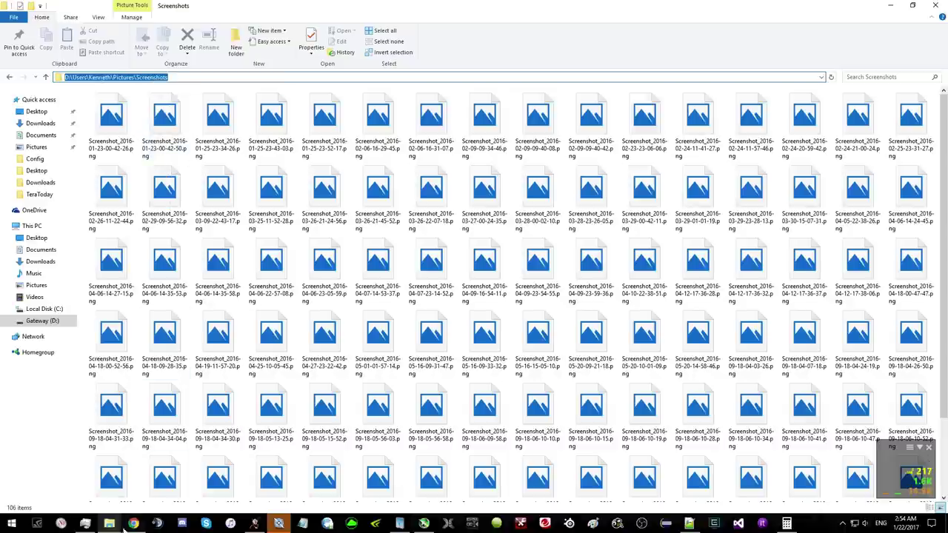
- Paste the copied folder path over the part of the ScreenShotPath line before \TERA_ScreenShots in S1Engine.ini in Notepad++
left_click(134, 524)
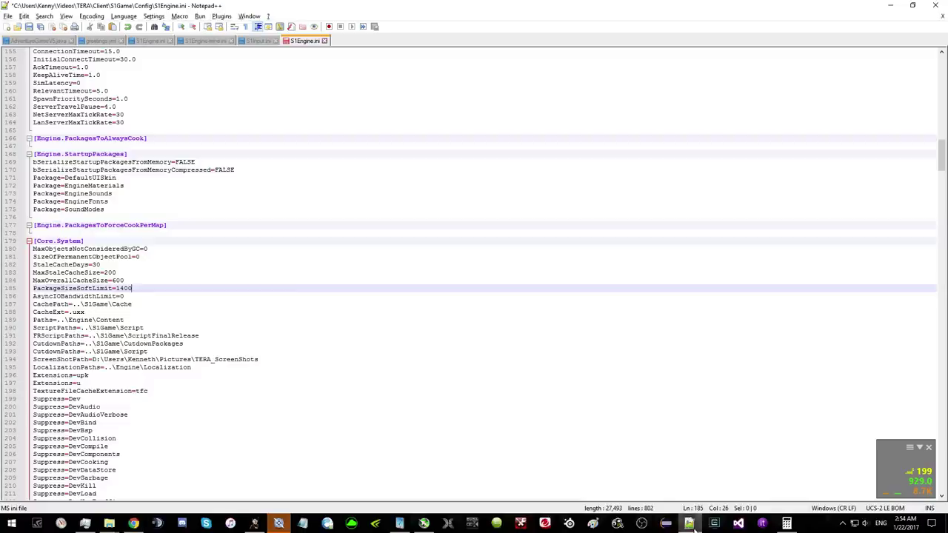
left_click(689, 523)
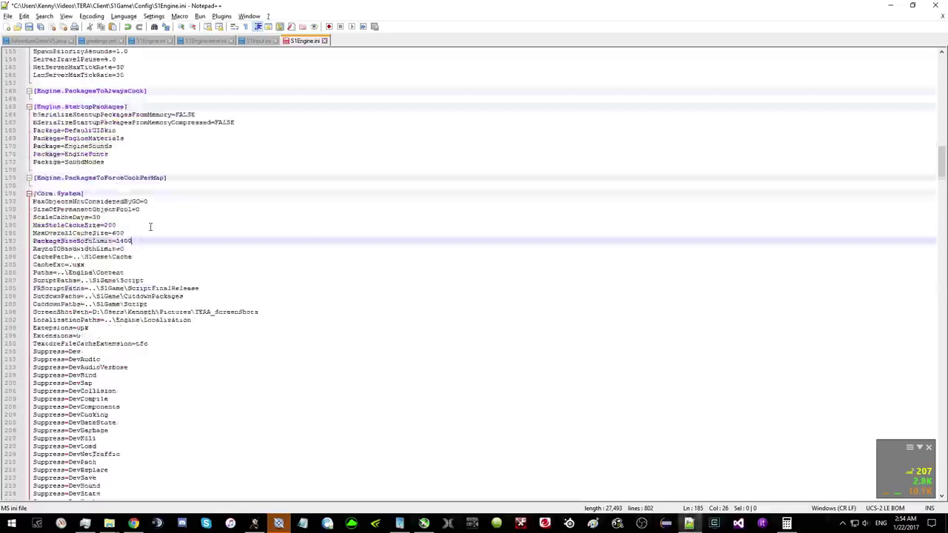
scroll(148, 227, "down", 2)
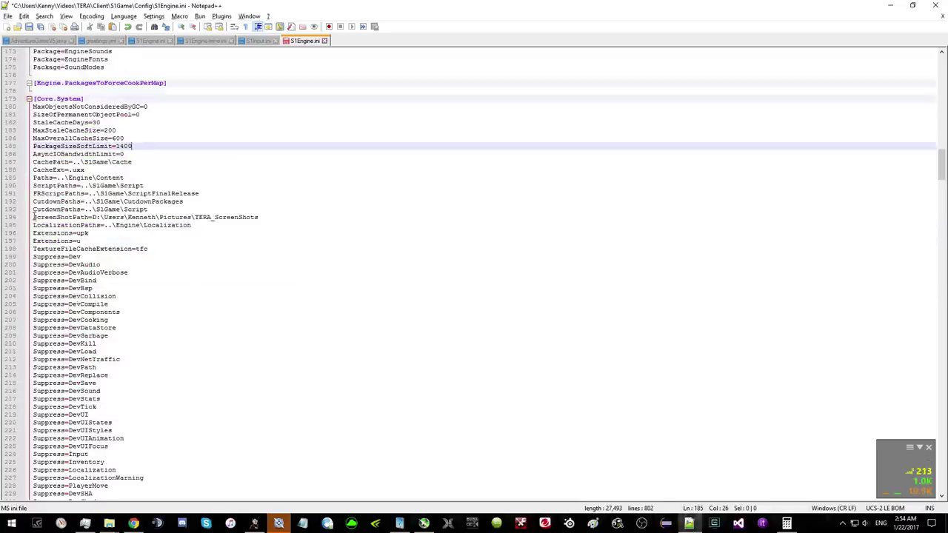
left_click_drag(34, 217, 188, 219)
right_click(187, 221)
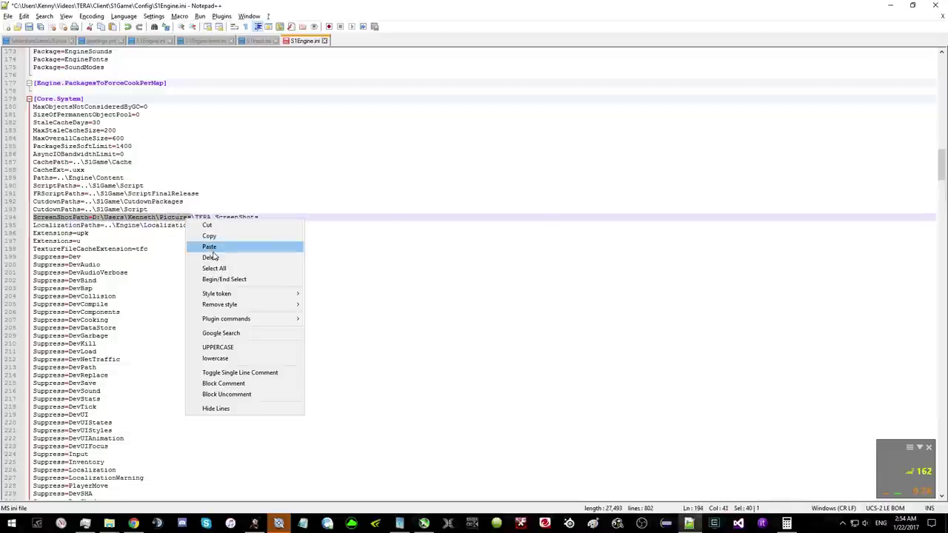
left_click(211, 248)
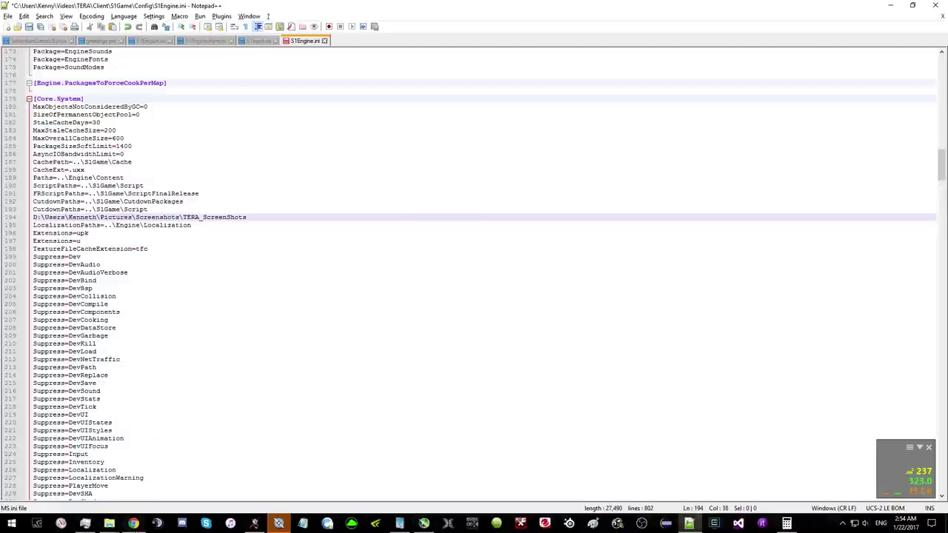
- Check the guide's GPU-specific note for line 307 in the browser, and find the [TextureStreaming] section in the DiffNow comparison
left_click(133, 524)
left_click(290, 280)
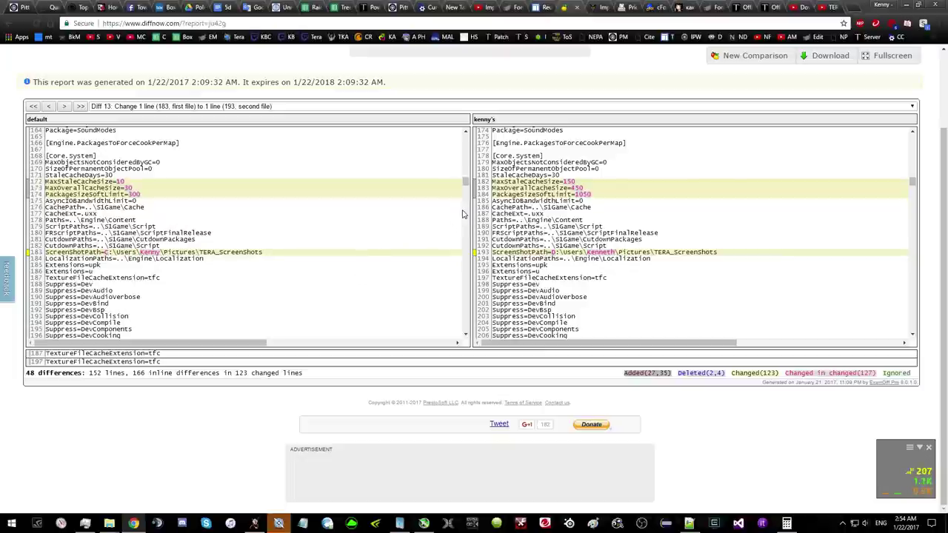
left_click(541, 6)
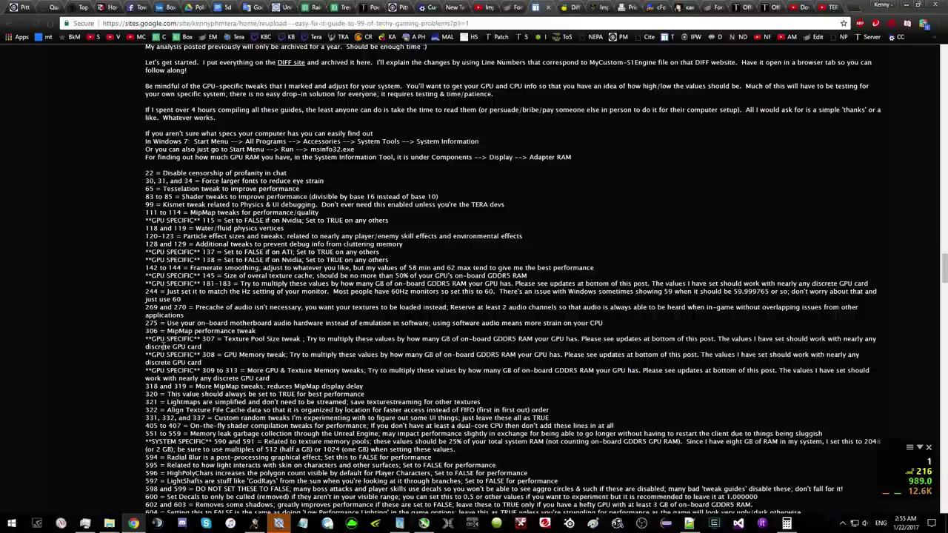
double_click(158, 340)
left_click(210, 338)
left_click(574, 7)
scroll(540, 237, "down", 10)
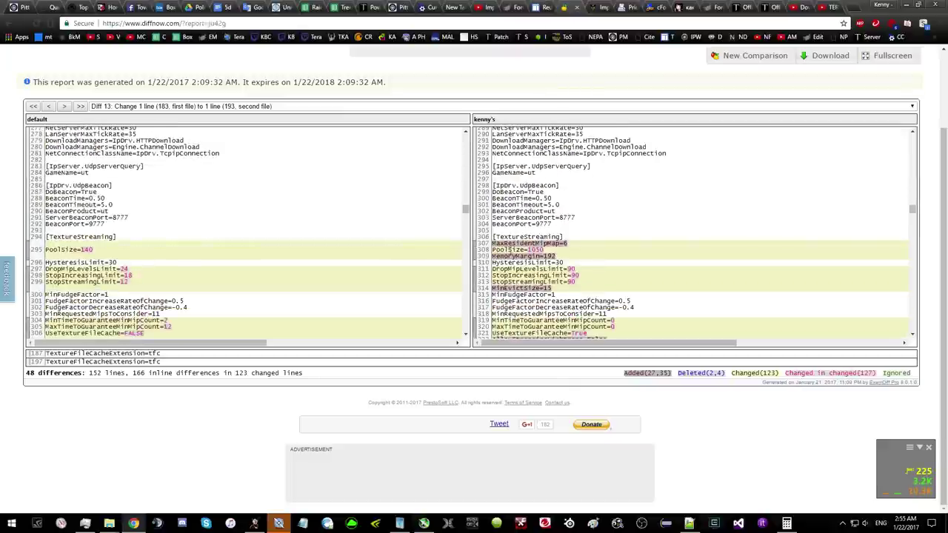
- Check the customized PoolSize line in DiffNow, and select the PoolSize value under [TextureStreaming] in S1Engine.ini in Notepad++
double_click(511, 250)
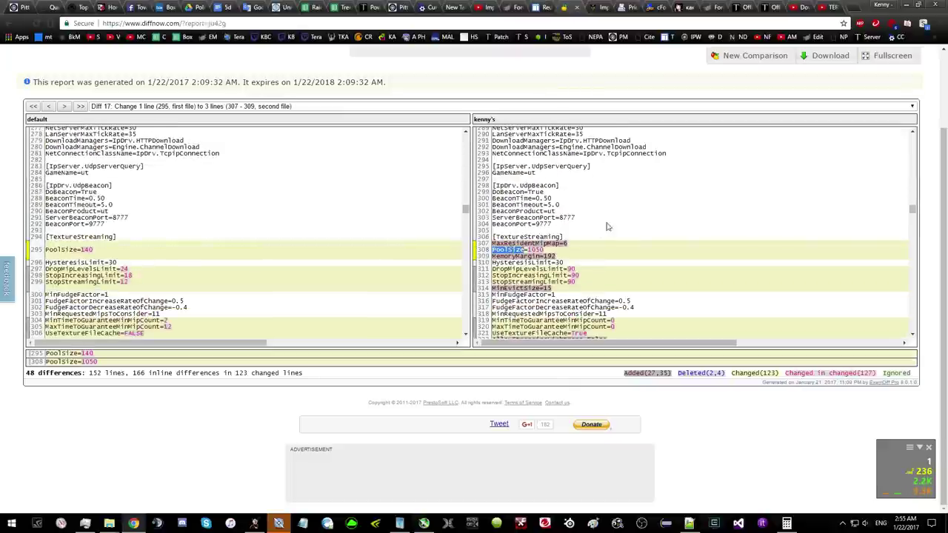
double_click(536, 251)
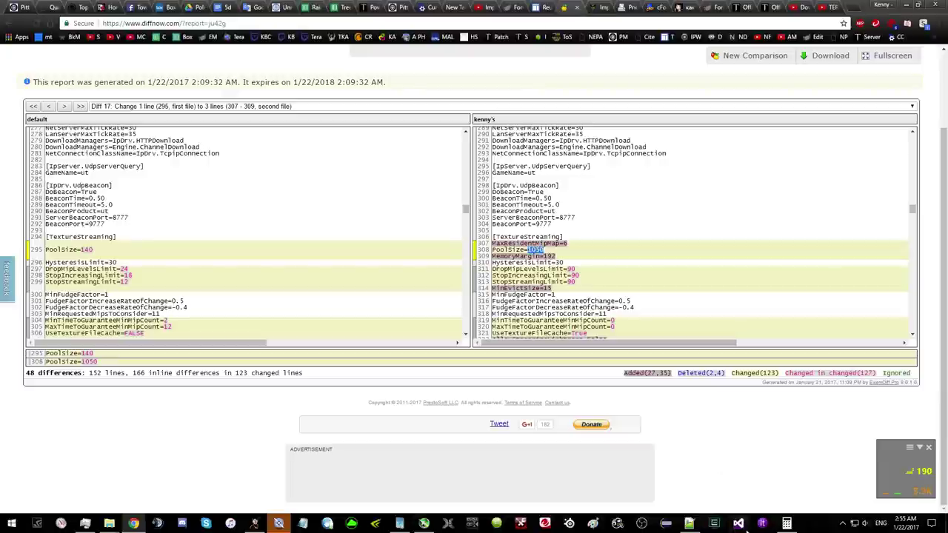
left_click(689, 524)
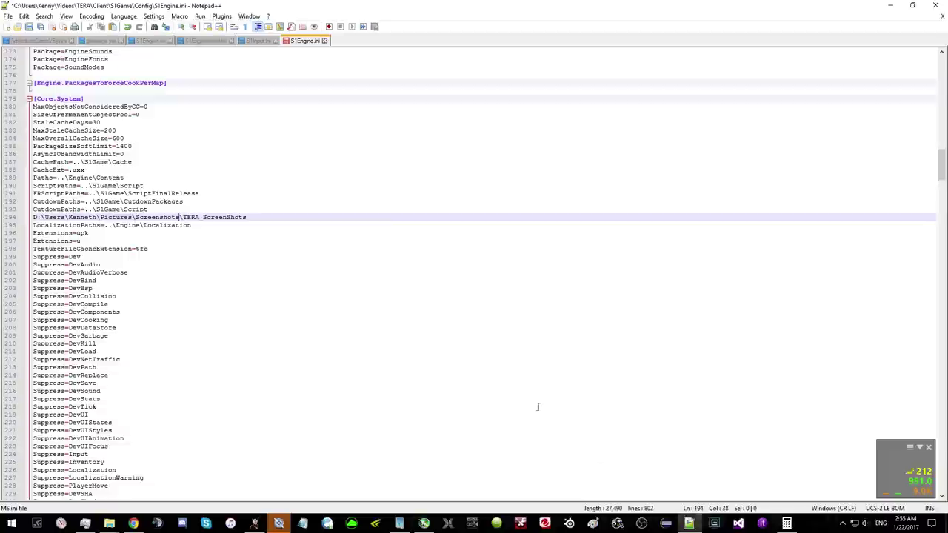
scroll(201, 237, "down", 14)
key("alt+Tab")
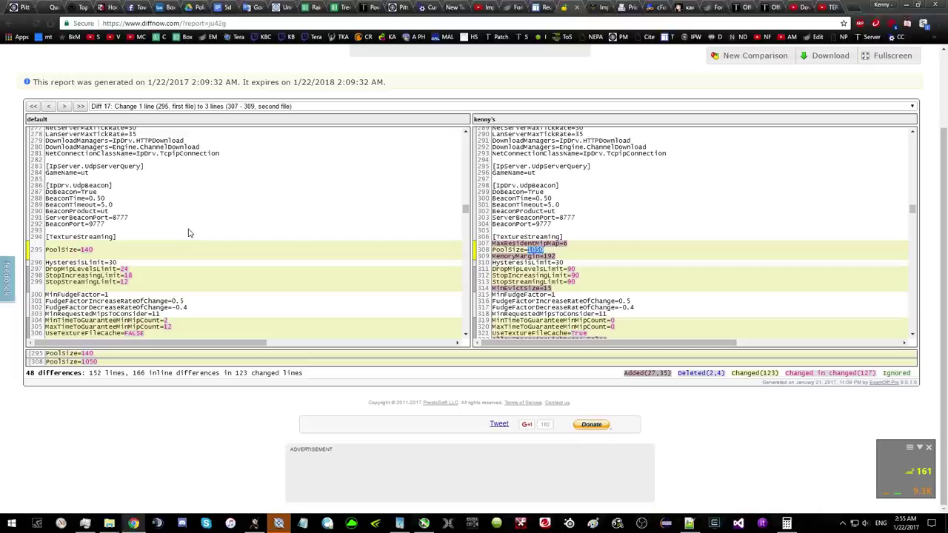
key("alt+Tab")
scroll(171, 259, "down", 15)
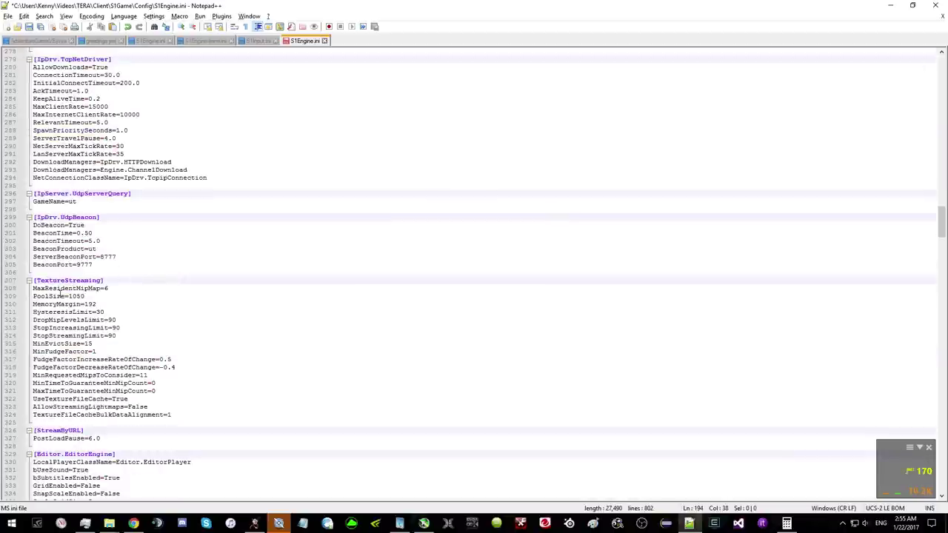
left_click(60, 296)
key("End")
key("ctrl+shift+Left")
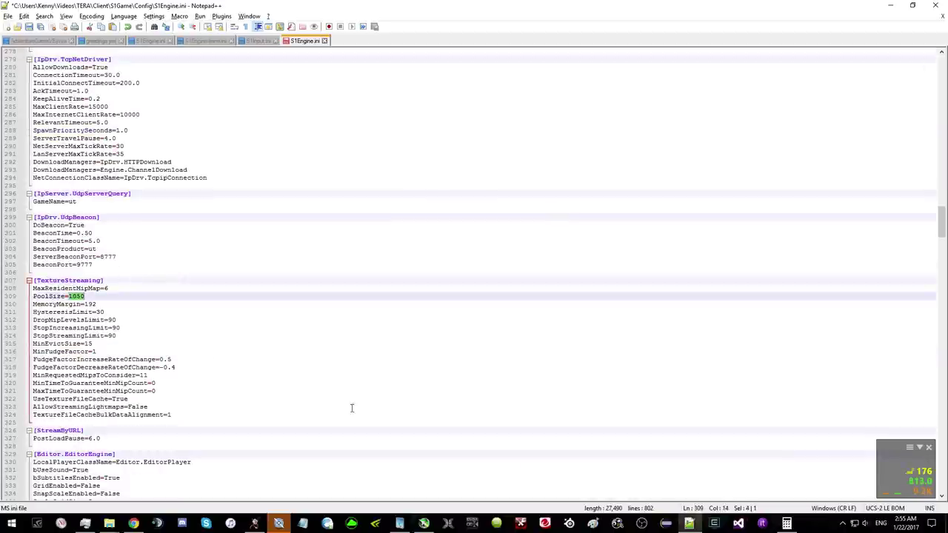
- Calculate 1050 ÷ 3 × 2 × 2 in Calculator and set PoolSize to 1400 in S1Engine.ini in Notepad++
left_click(786, 523)
type("105")
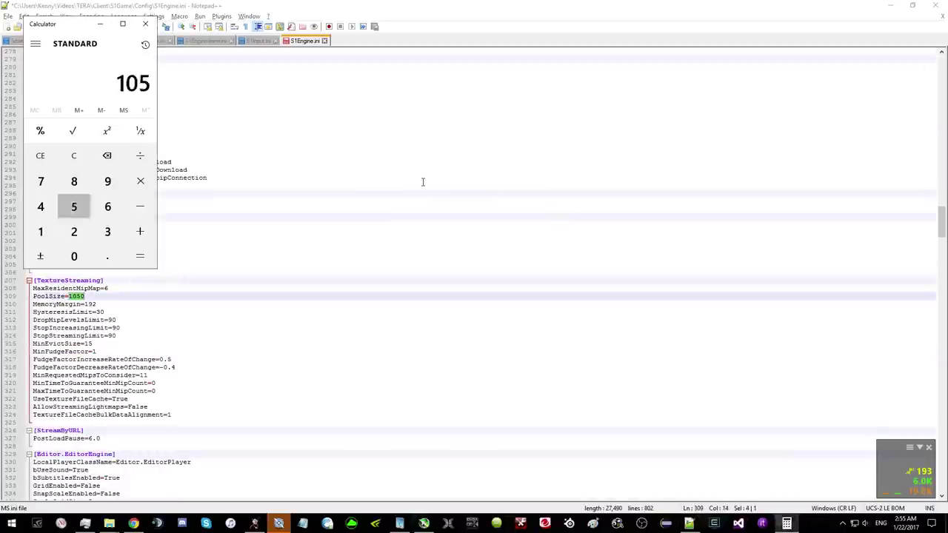
type("0/3*2")
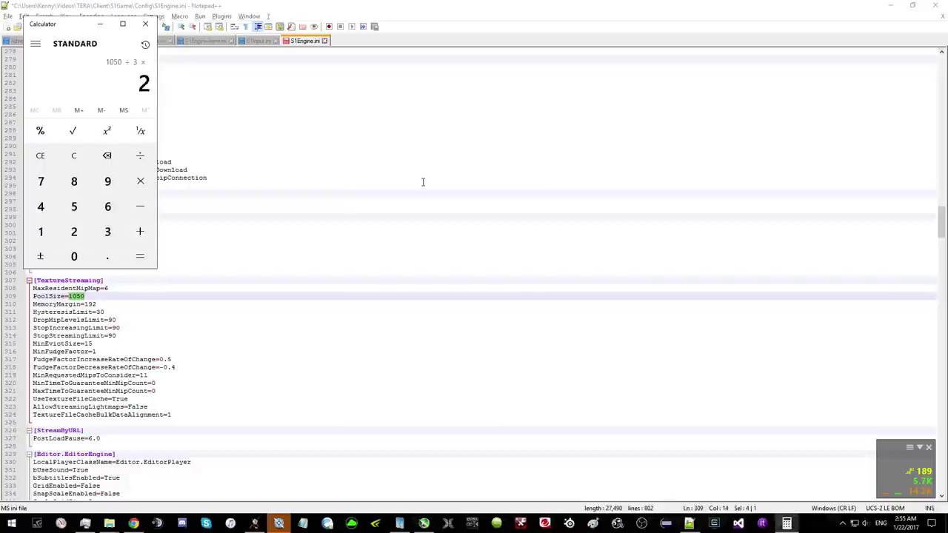
key("Return")
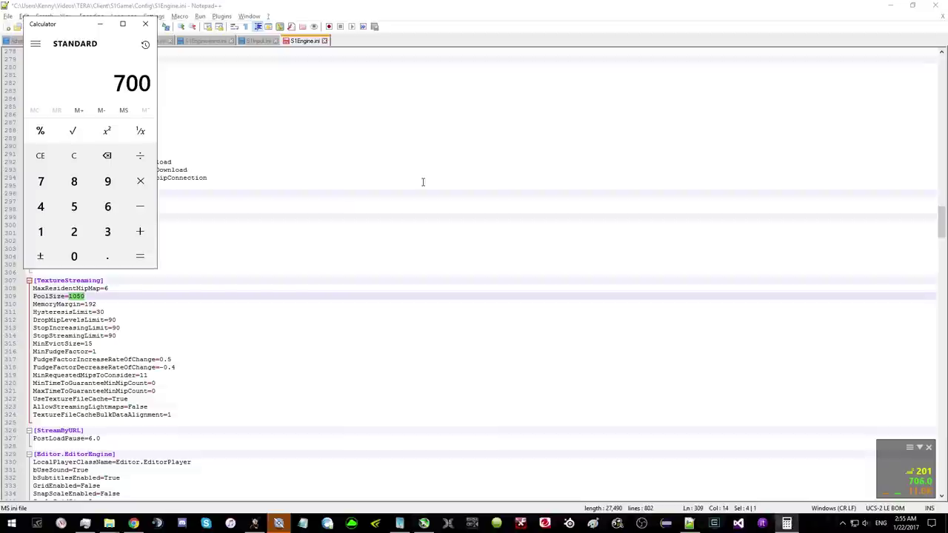
type("*2")
key("Return")
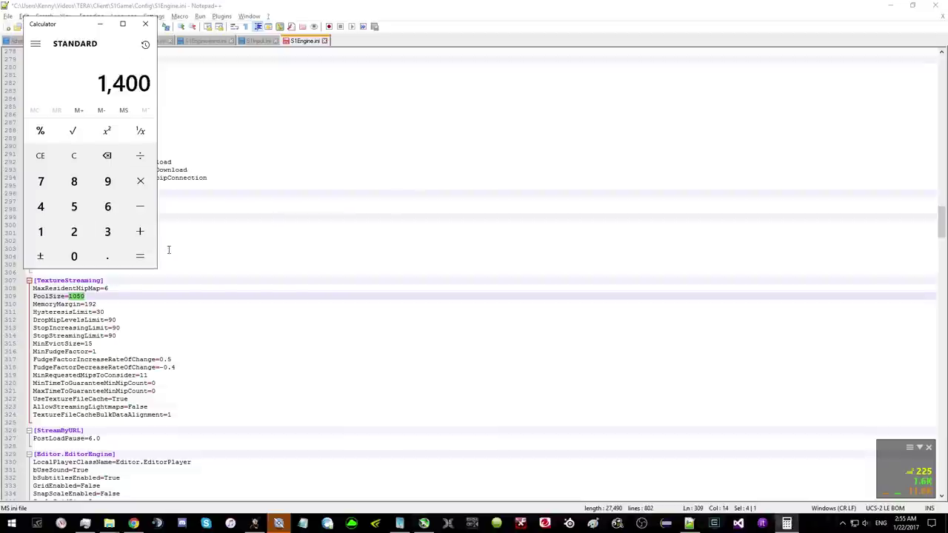
key("alt+Tab")
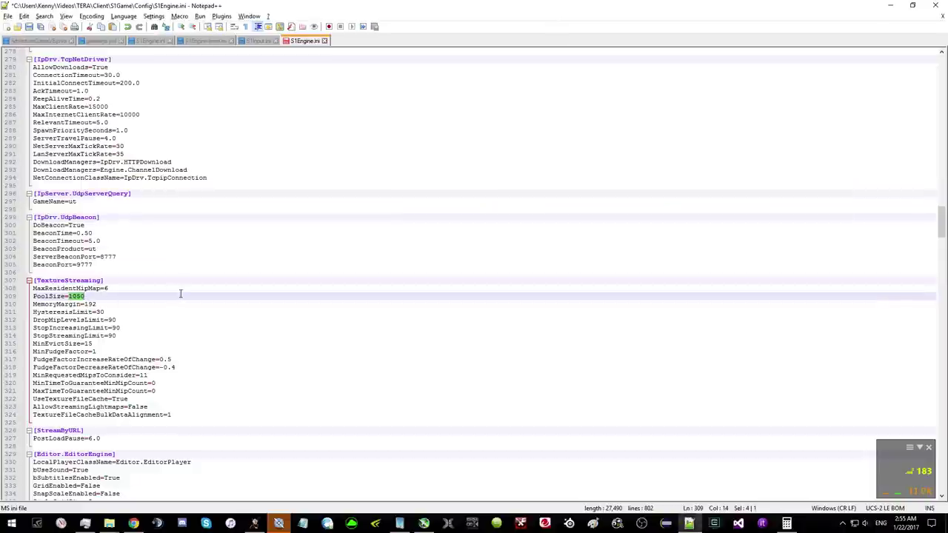
type("1400")
- Switch to the browser and check the guide's GPU-specific notes for lines 308 to 313 against the DiffNow comparison
key("alt+Tab")
key("alt+Tab")
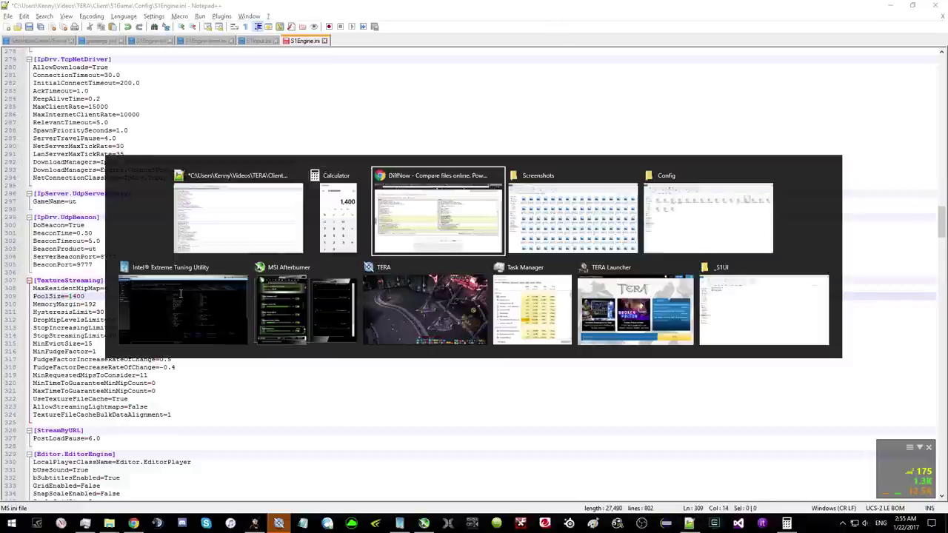
left_click(606, 217)
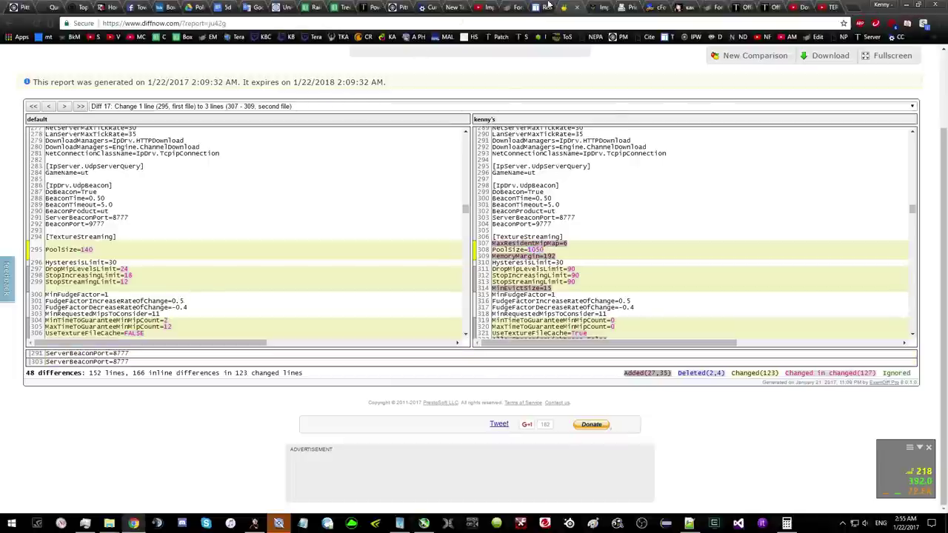
key("ctrl+shift+Tab")
left_click(293, 337)
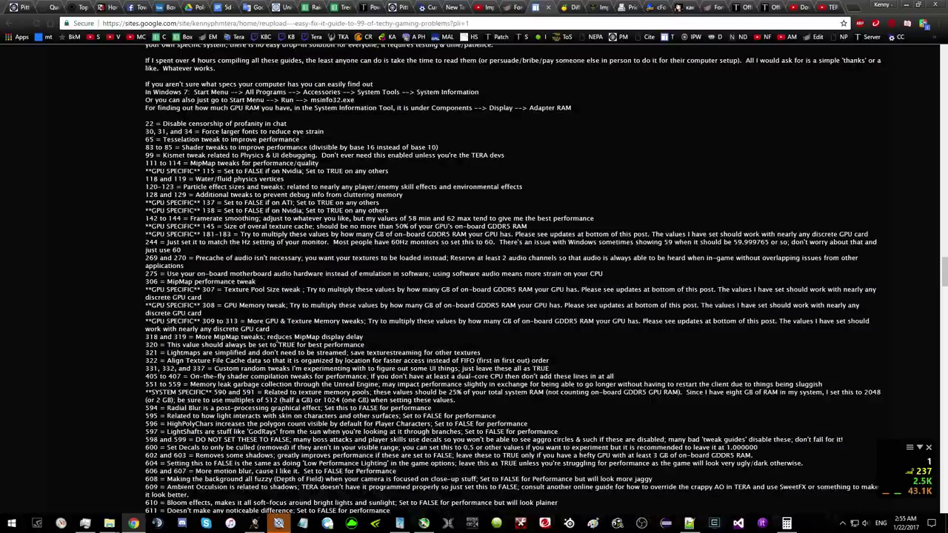
scroll(289, 337, "down", 1)
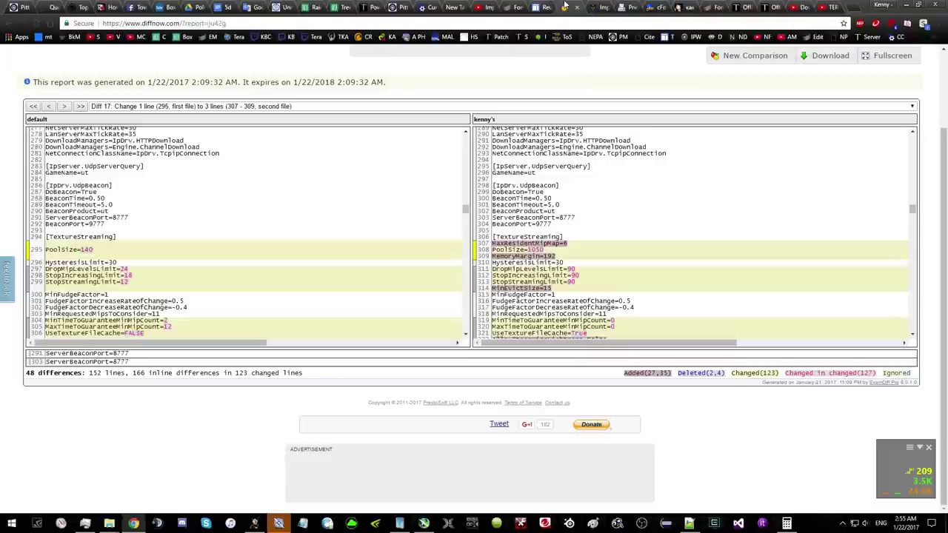
key("ctrl+Tab")
key("ctrl+shift+Tab")
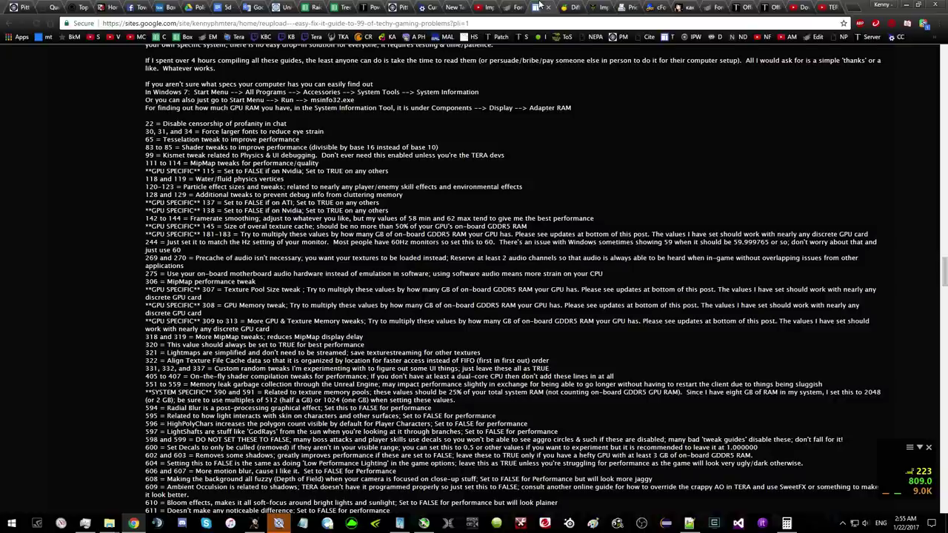
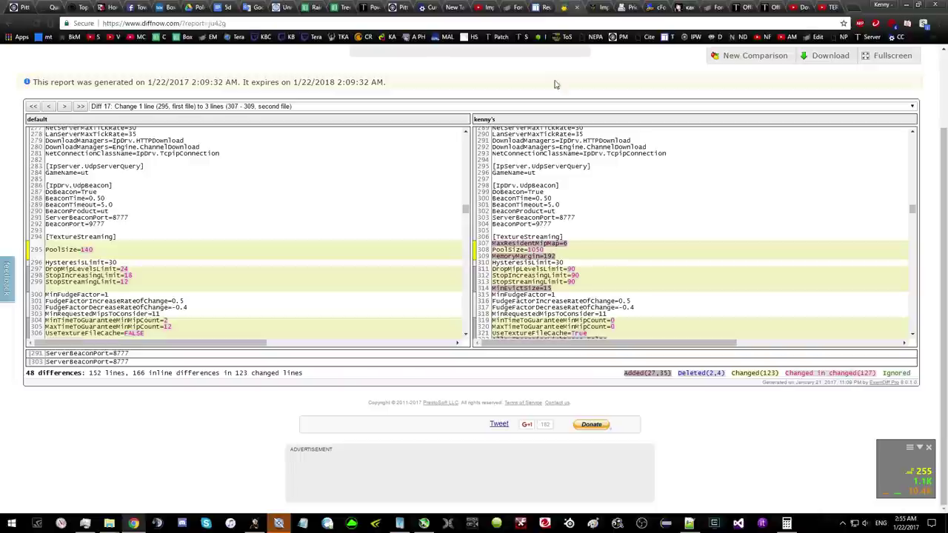
- Match the guide's notes to the customized file in DiffNow and highlight the lines from HysteresisLimit to MinEvictSize
left_click(567, 7)
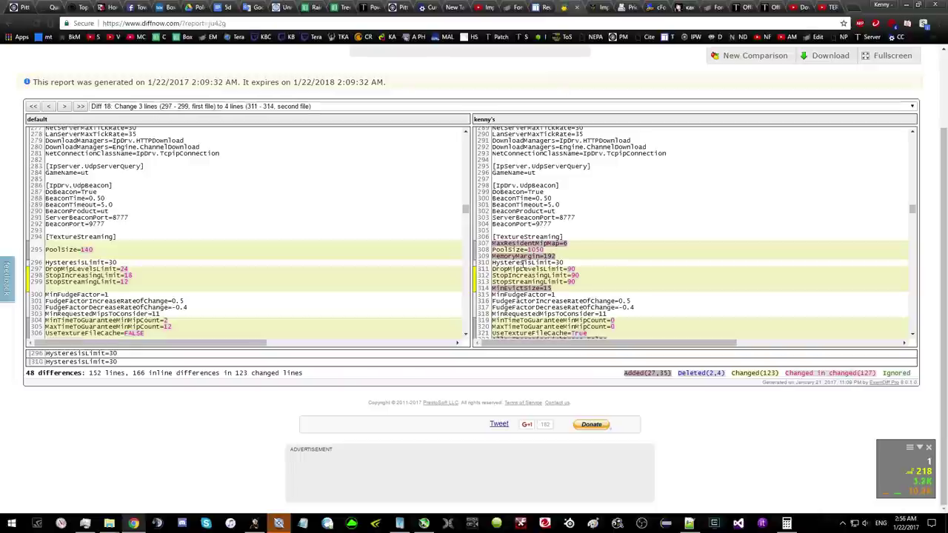
double_click(526, 263)
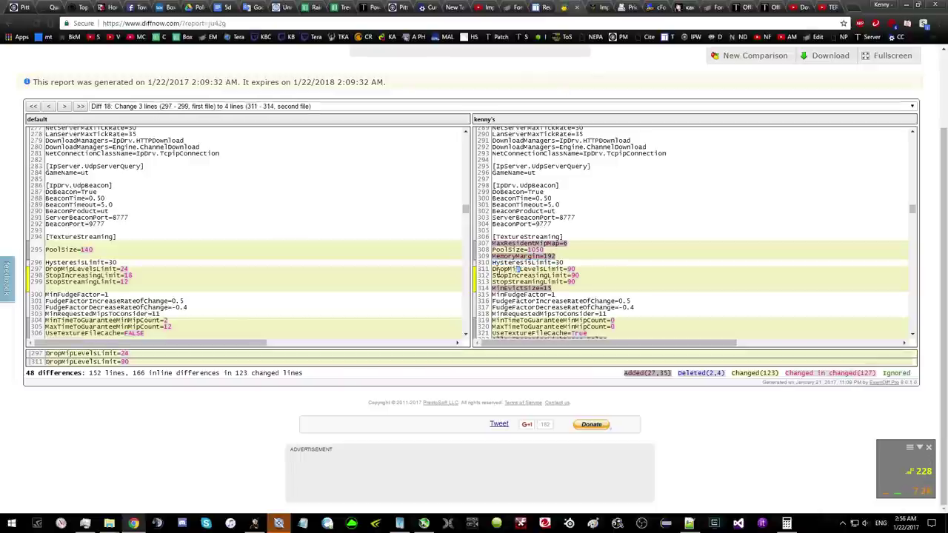
left_click(545, 7)
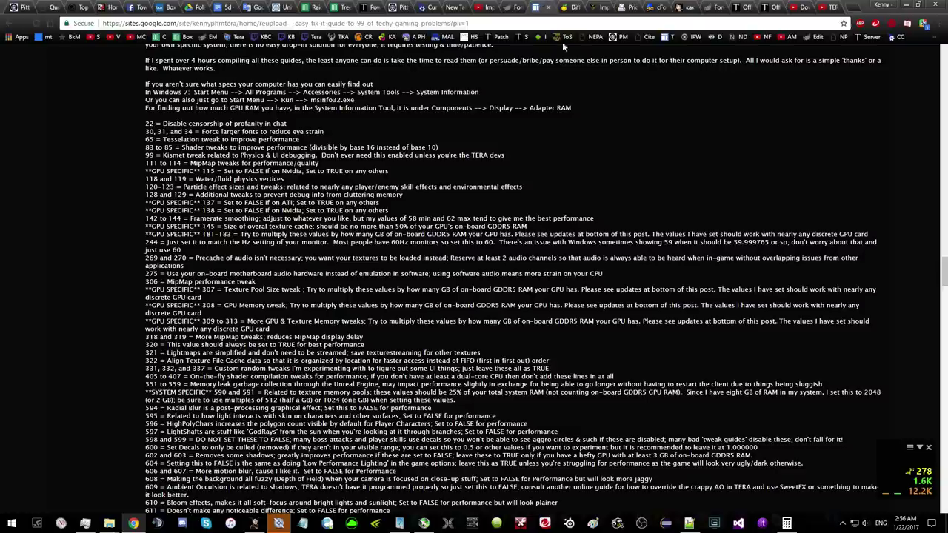
left_click(567, 6)
left_click(579, 282)
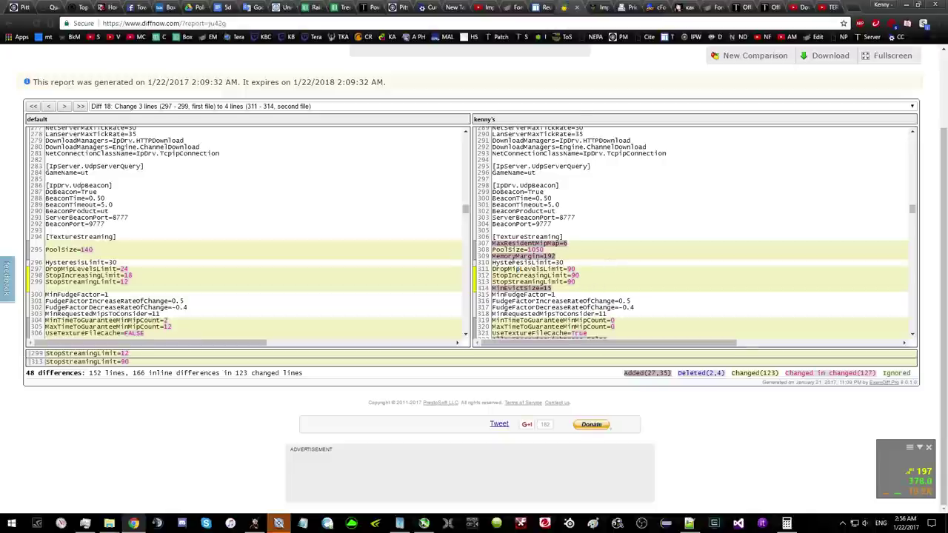
left_click_drag(492, 268, 492, 262)
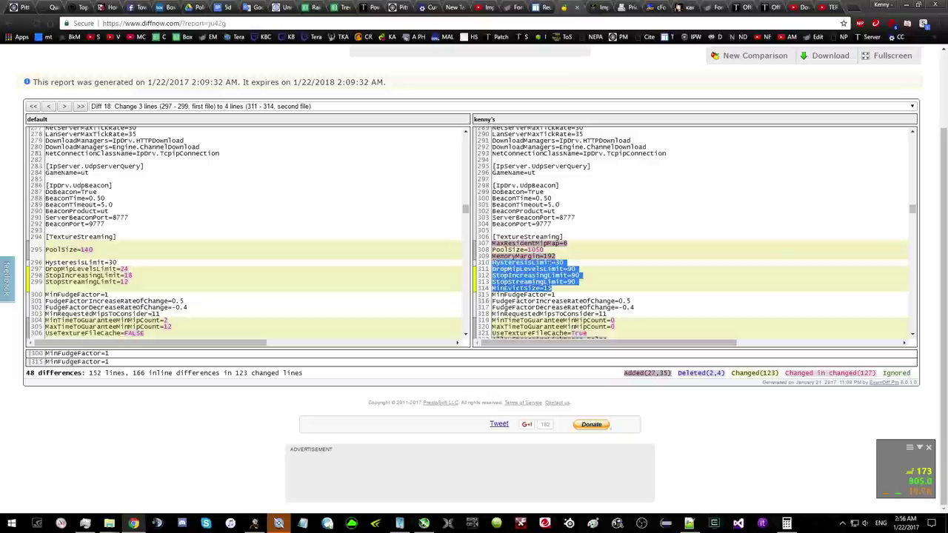
- Switch to Notepad++ and select the HysteresisLimit value under [TextureStreaming] in S1Engine.ini
left_click(690, 523)
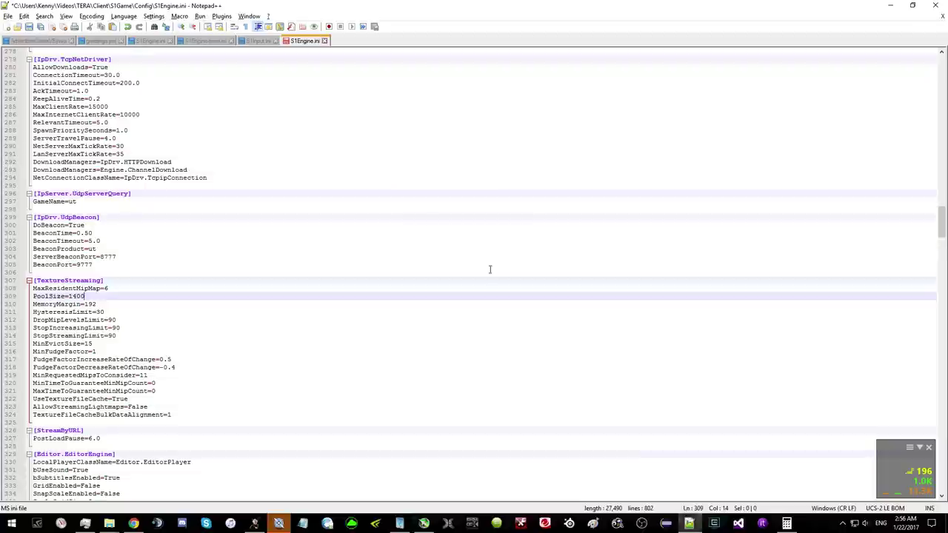
scroll(490, 269, "down", 8)
scroll(93, 190, "up", 3)
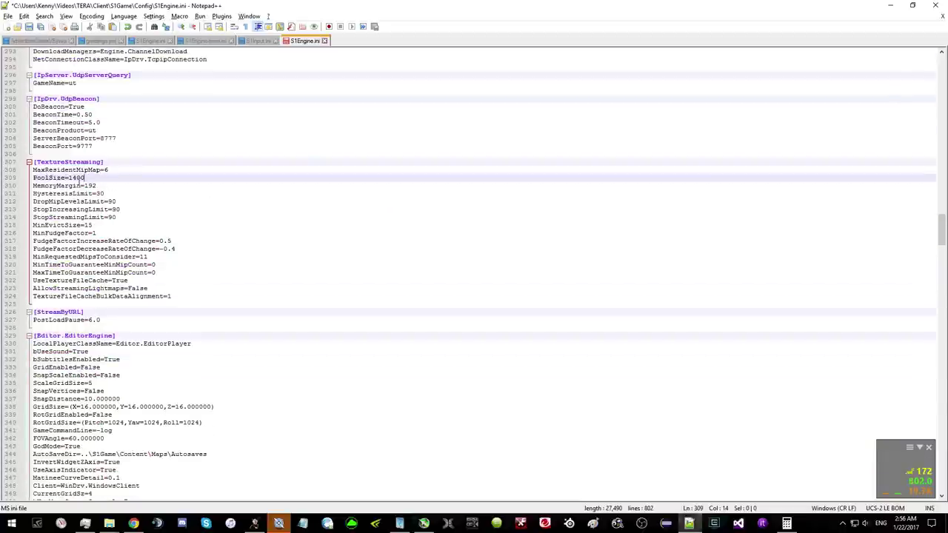
left_click(100, 193)
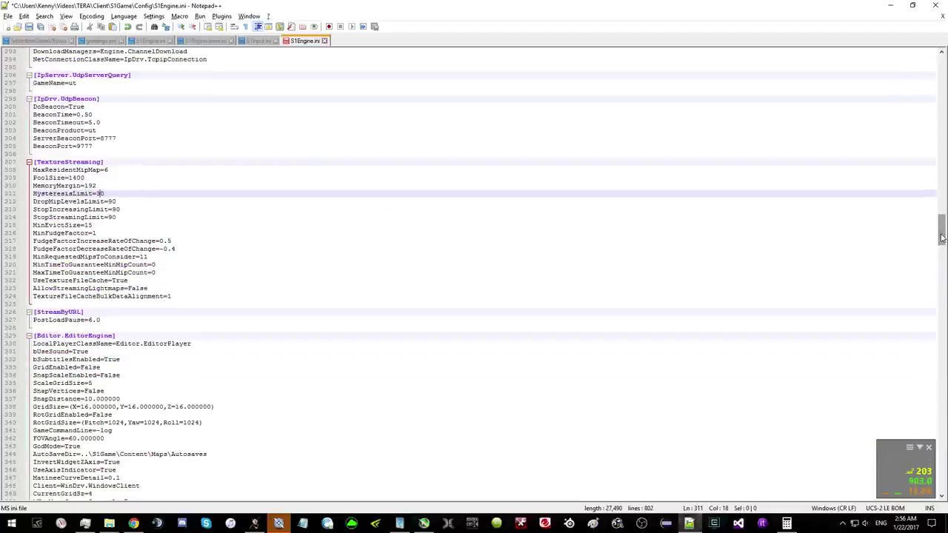
key("alt+Tab")
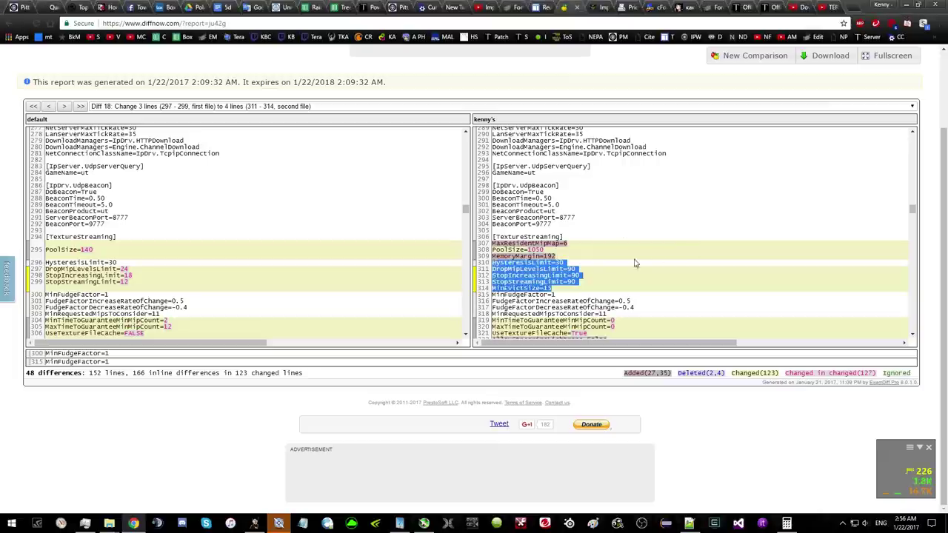
key("alt+Tab")
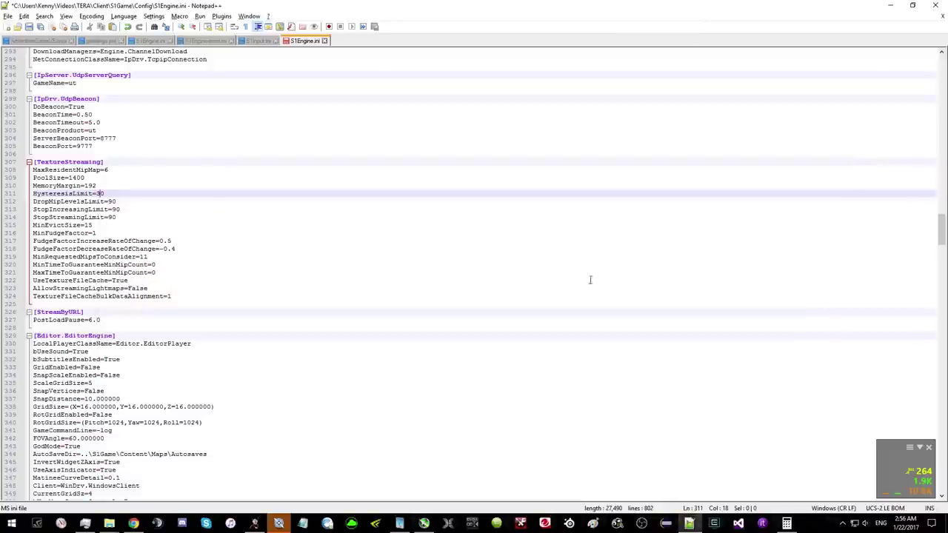
double_click(100, 193)
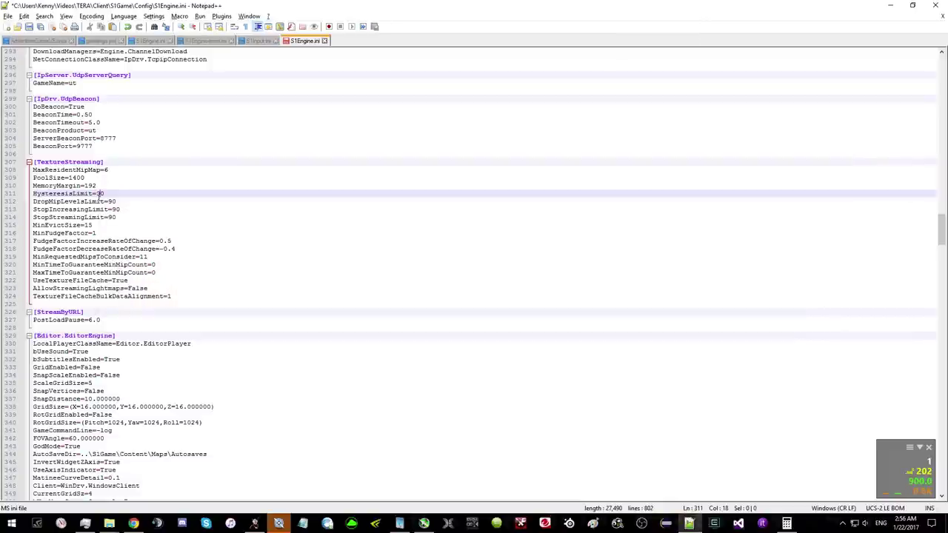
- Work out the scaled HysteresisLimit from 30 in Calculator, dividing by 3 and finishing with 20 × 2
left_click(787, 525)
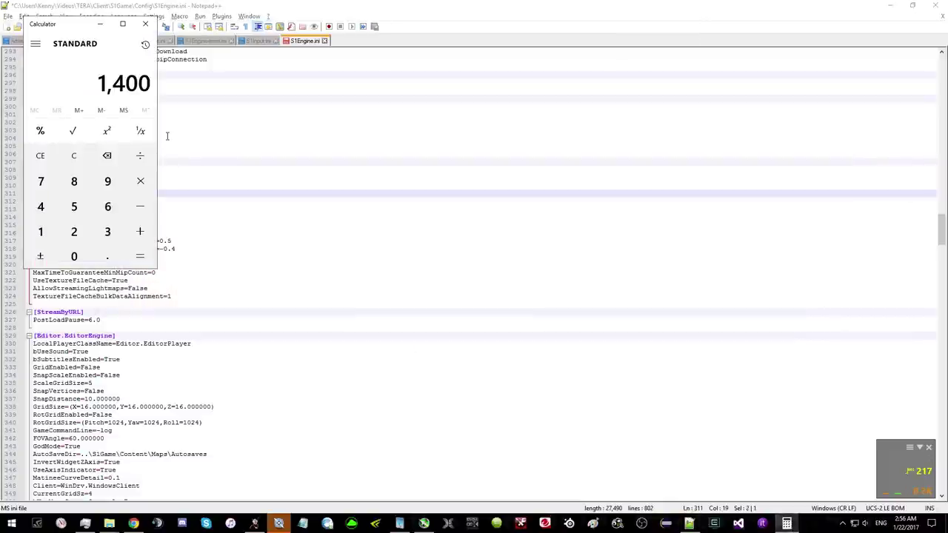
key("alt+Tab")
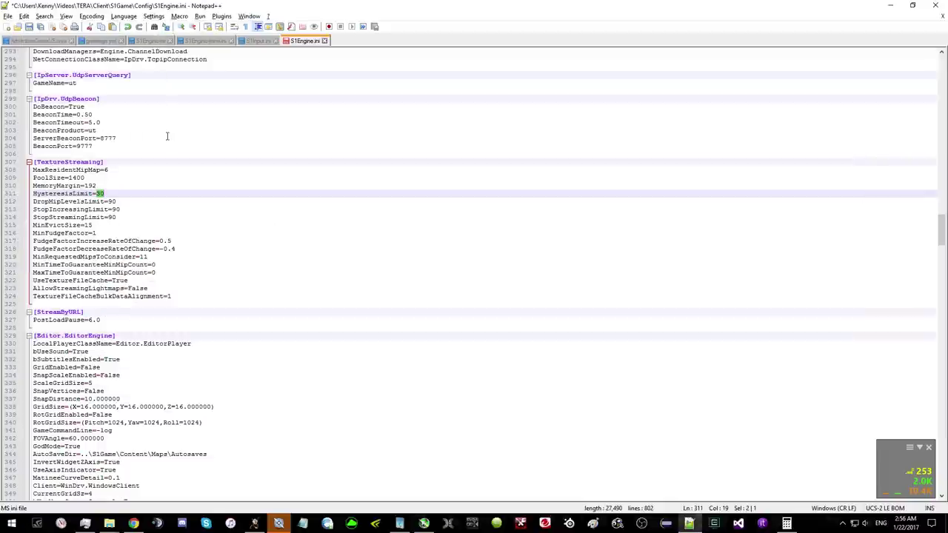
key("alt+Tab")
type("30")
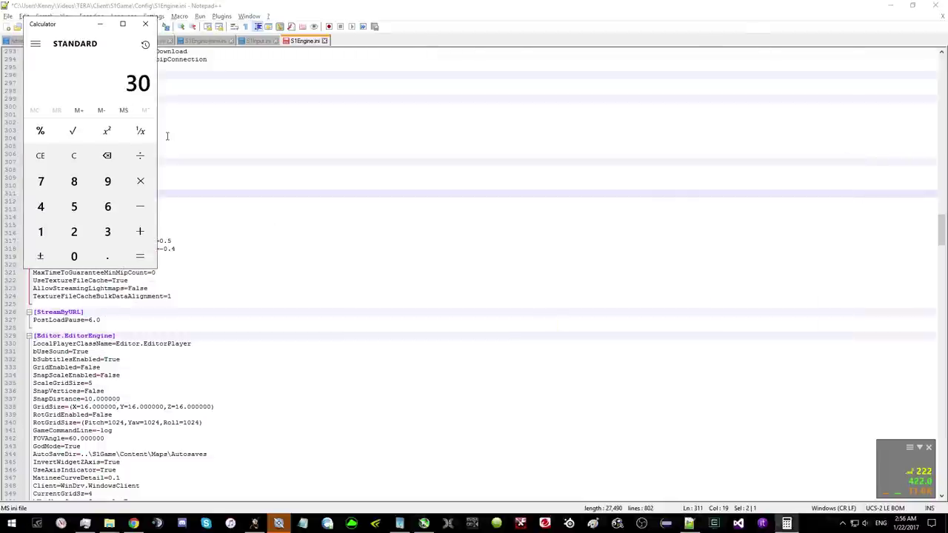
type("3")
key("Return")
type("20")
key("asterisk")
type("2")
key("Return")
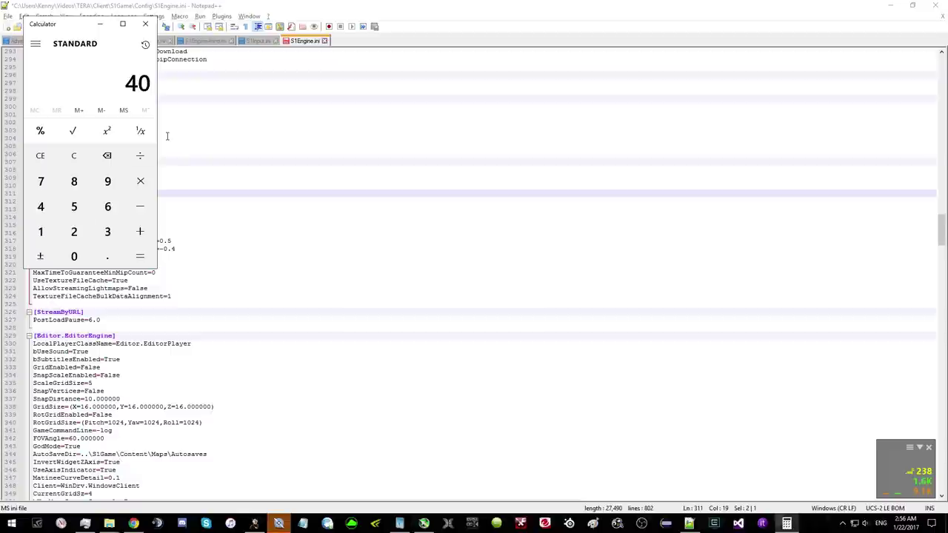
- Return to Notepad++ and set HysteresisLimit to 40 in S1Engine.ini
key("alt+Tab")
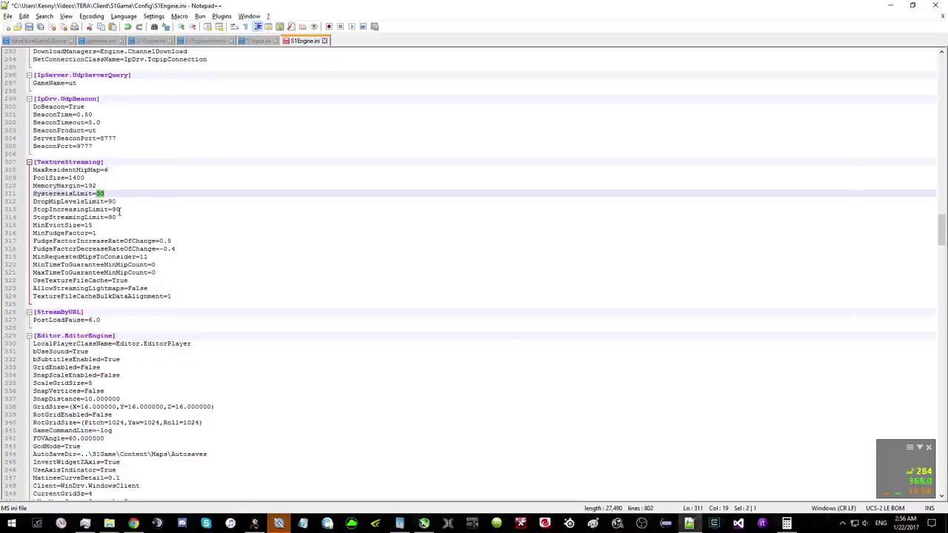
key("alt+Tab")
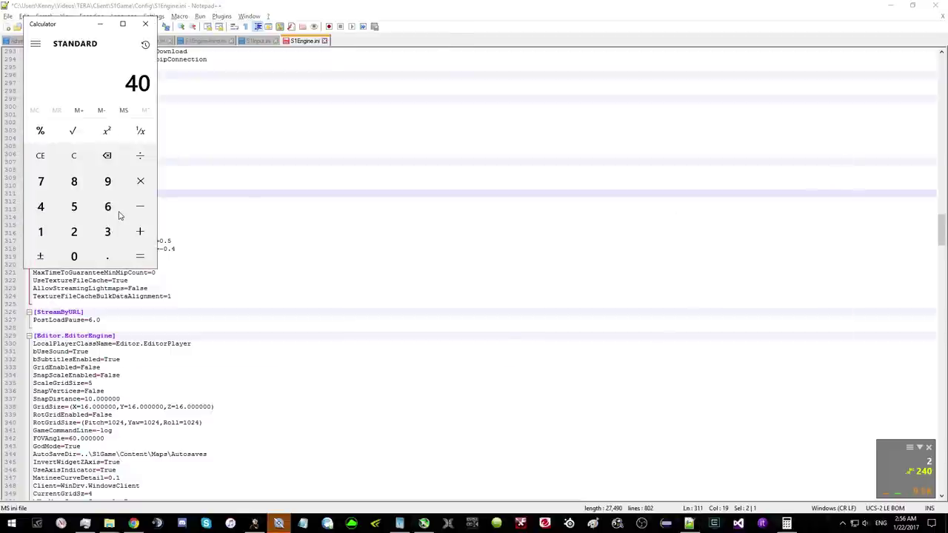
key("alt+Tab")
type("40")
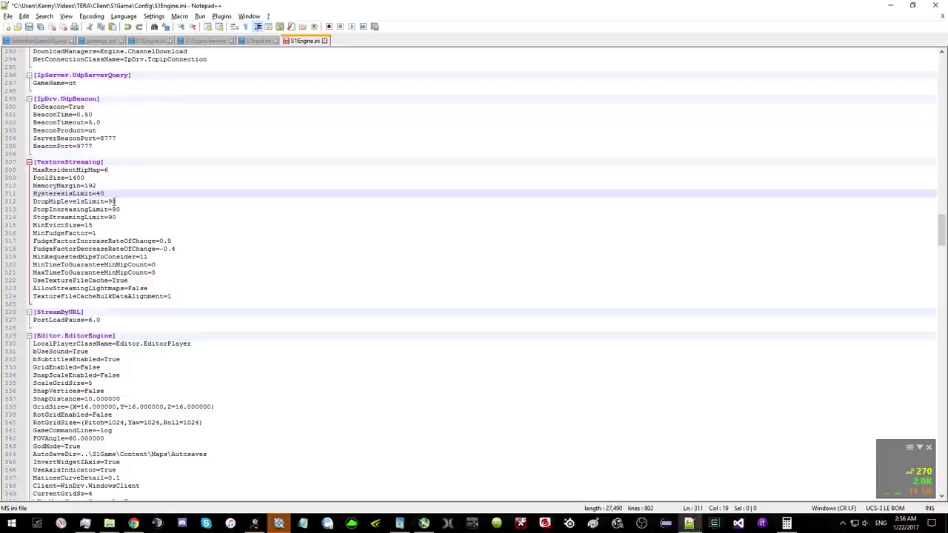
- Select the DropMipLevelsLimit value in S1Engine.ini, switch to Calculator and work out the scaled value of 120 from 90
double_click(111, 201)
key("alt+Tab")
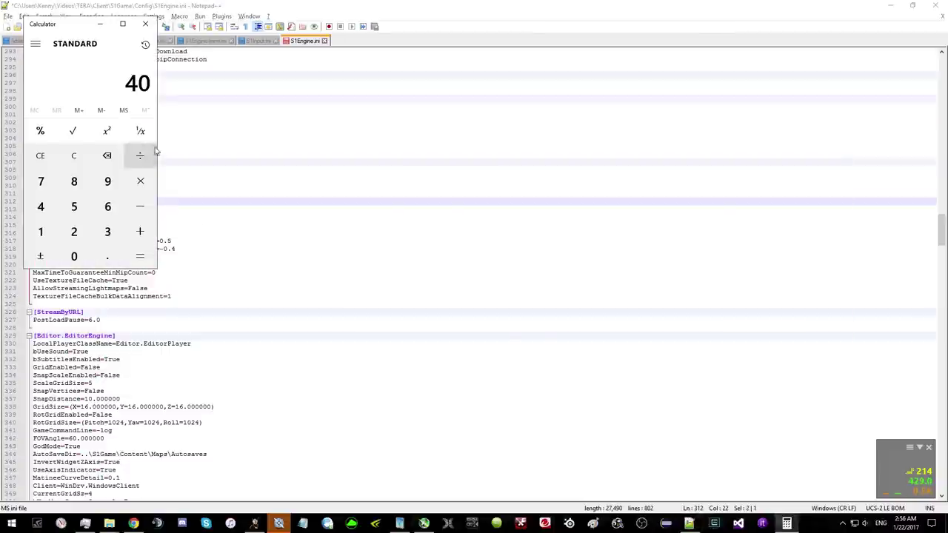
left_click(107, 181)
left_click(78, 260)
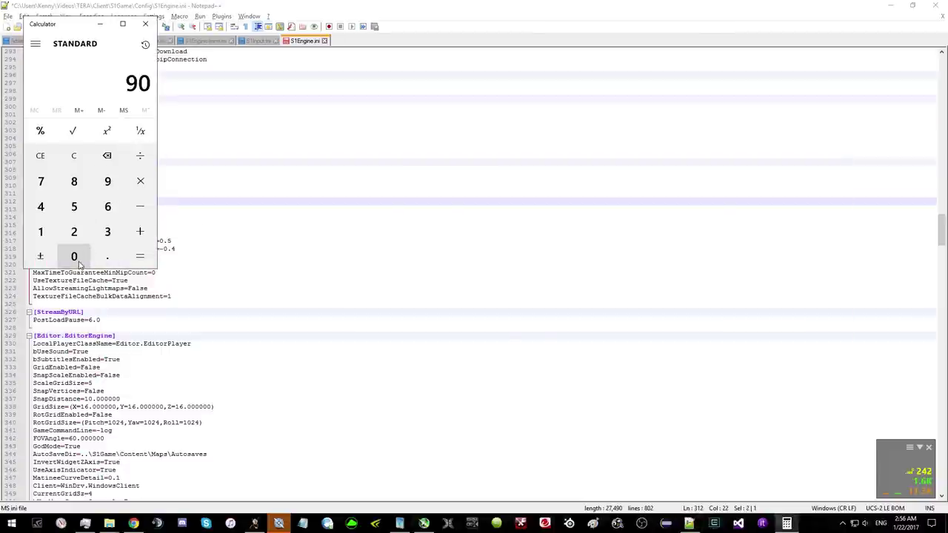
type("30")
key("Return")
left_click(156, 185)
type("2")
key("Return")
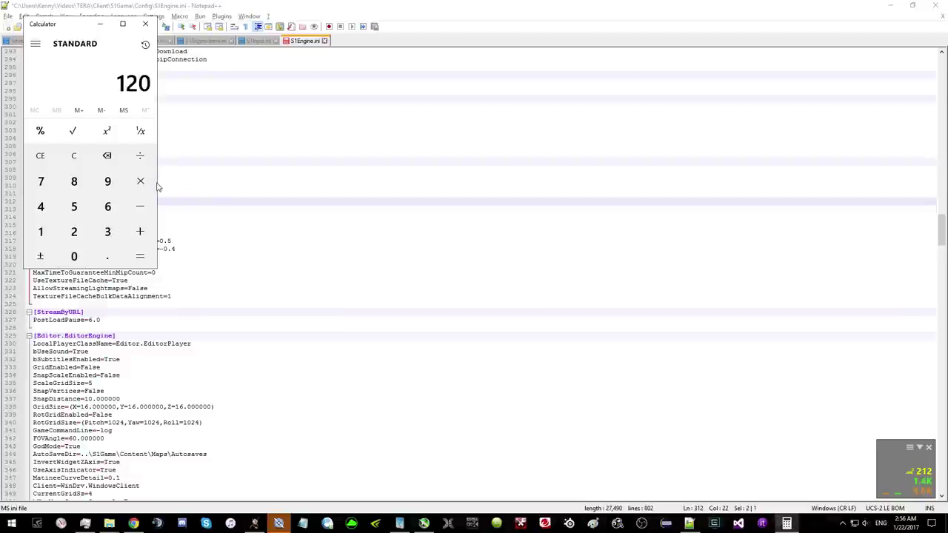
- Return to Notepad++ and set DropMipLevelsLimit, StopIncreasingLimit and StopStreamingLimit to 120 under [TextureStreaming]
key("alt+Tab")
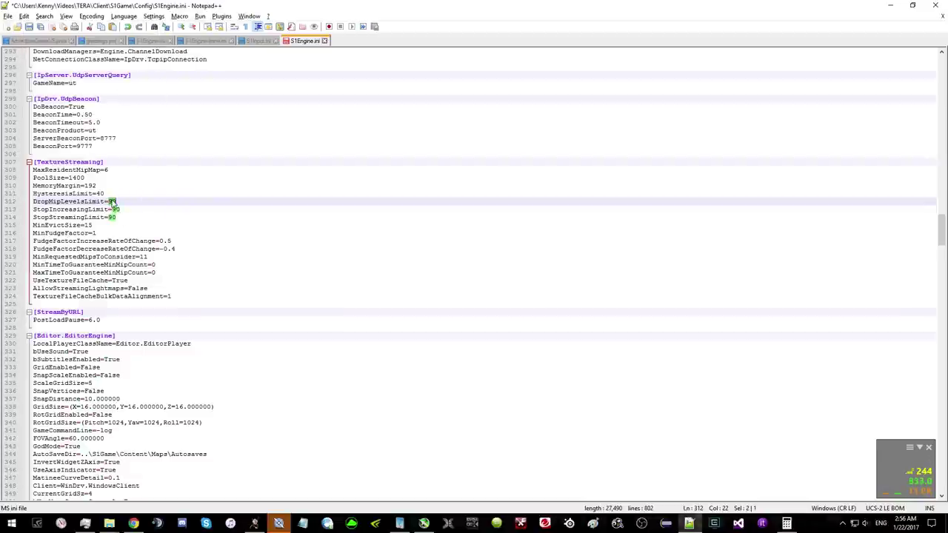
type("120")
double_click(117, 209)
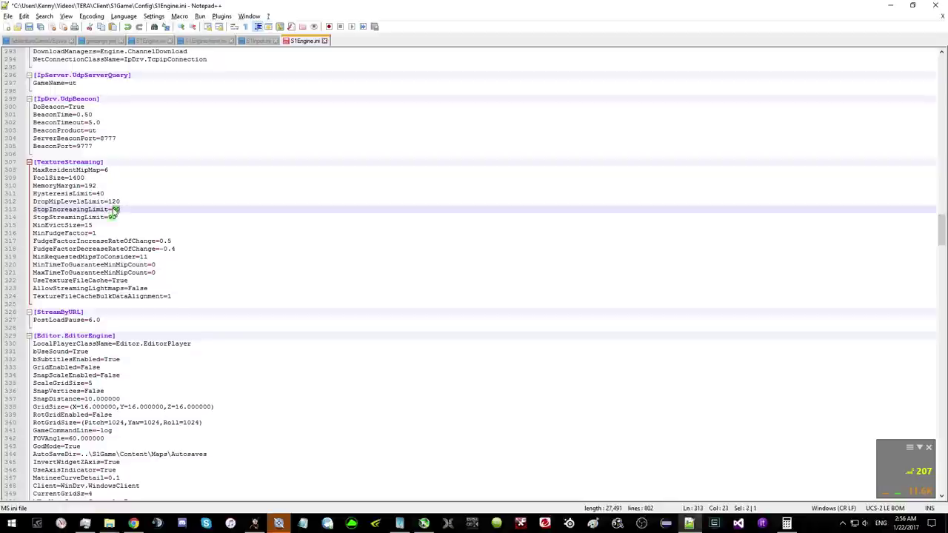
type("120")
double_click(112, 218)
type("120")
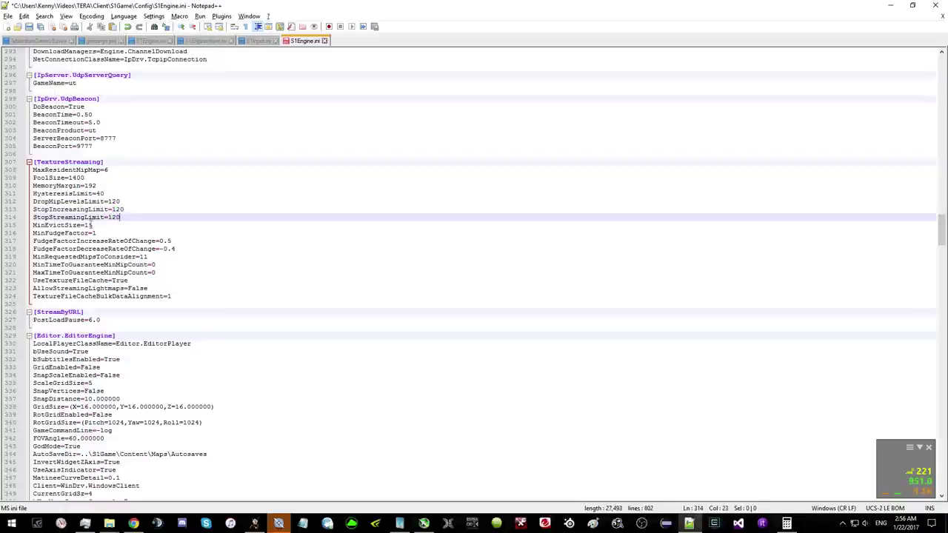
- Check the MinEvictSize line in DiffNow, switch back to Notepad++ and clear the MinEvictSize value in S1Engine.ini
key("alt+Tab")
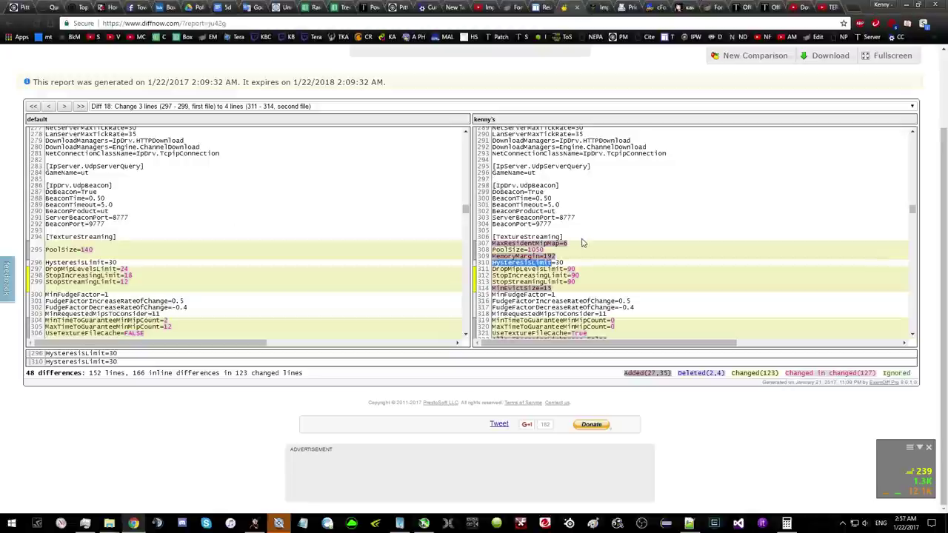
left_click(513, 289)
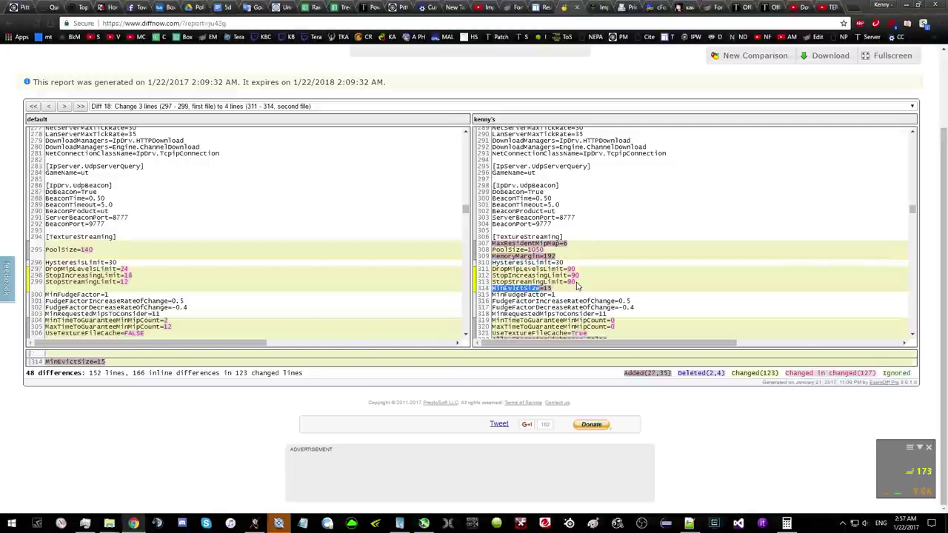
key("alt+Tab")
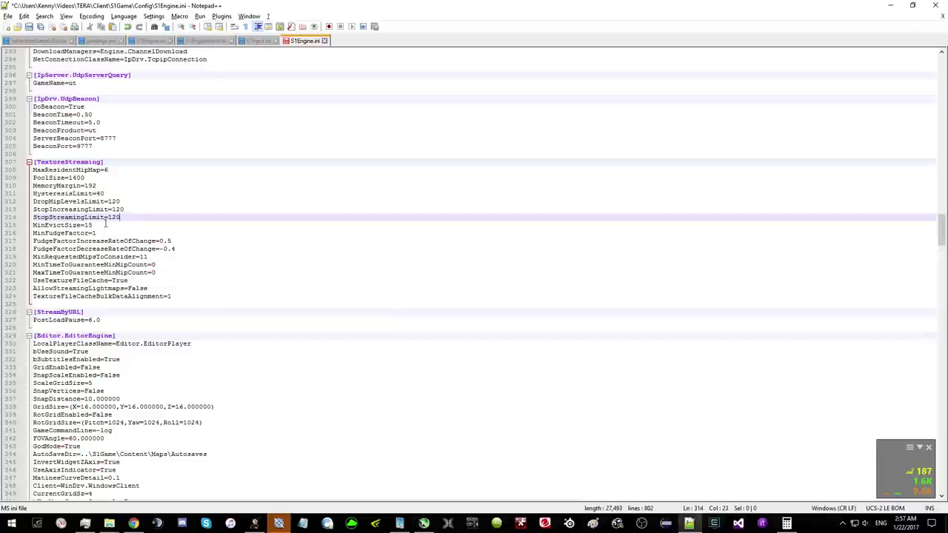
left_click(105, 225)
key("BackSpace")
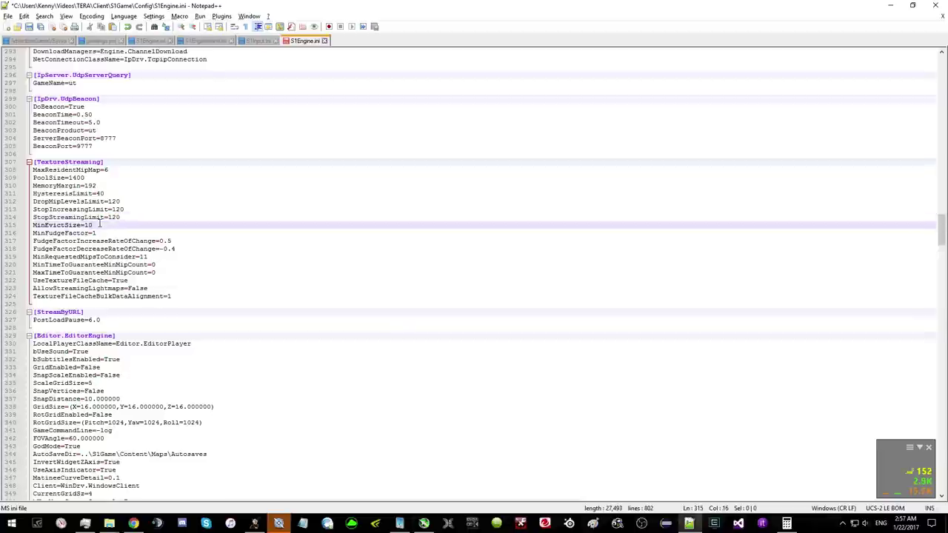
type("5")
key("BackSpace")
key("BackSpace")
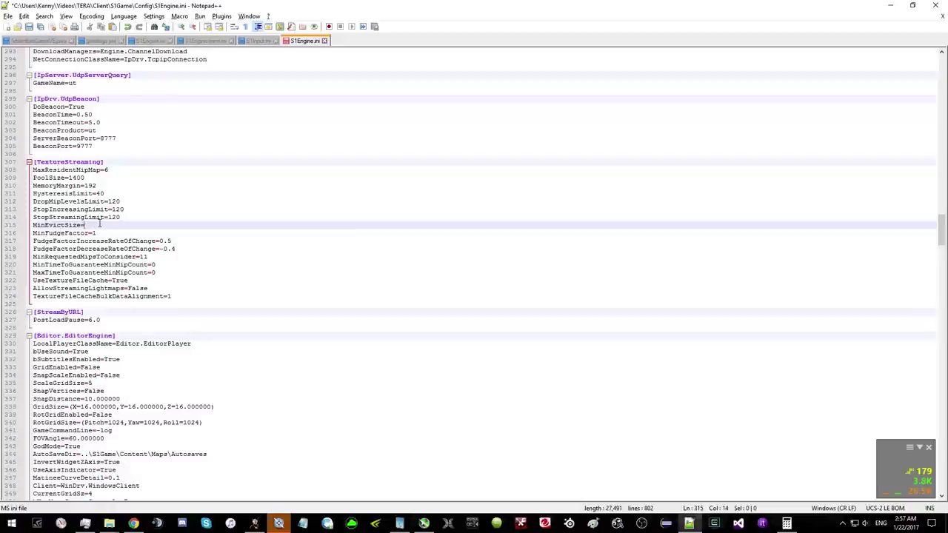
- Switch to the guide in the browser and find its SYSTEM SPECIFIC note on texture memory pools for lines 590 and 591
key("alt+Tab")
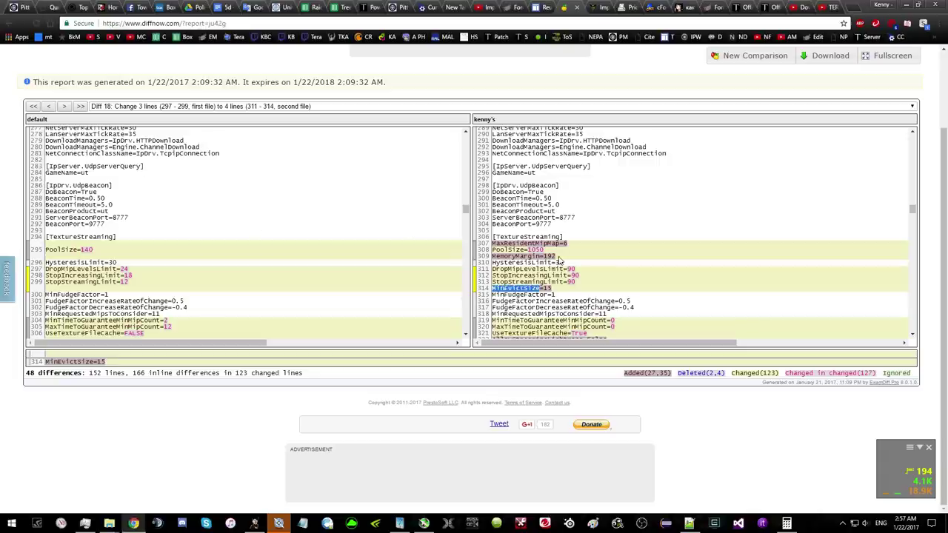
left_click(543, 6)
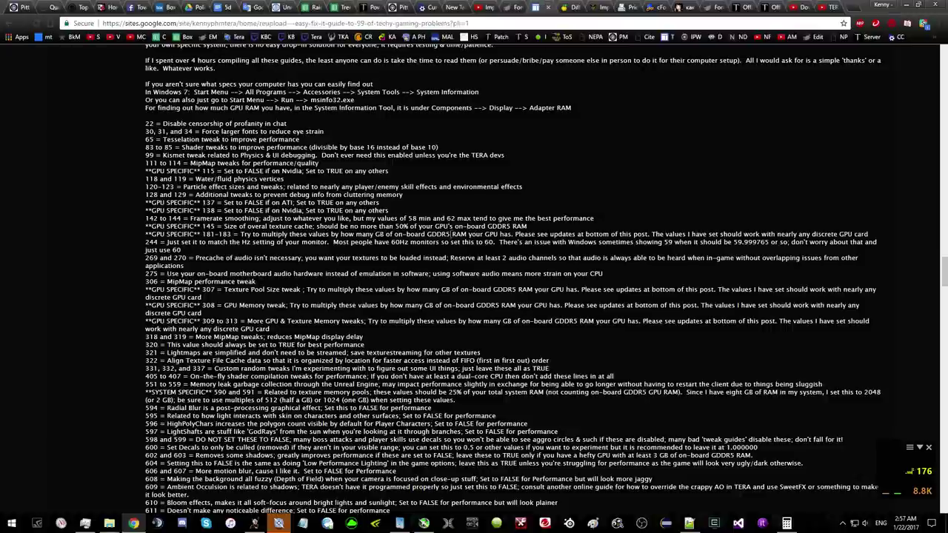
scroll(251, 289, "down", 1)
scroll(222, 237, "down", 2)
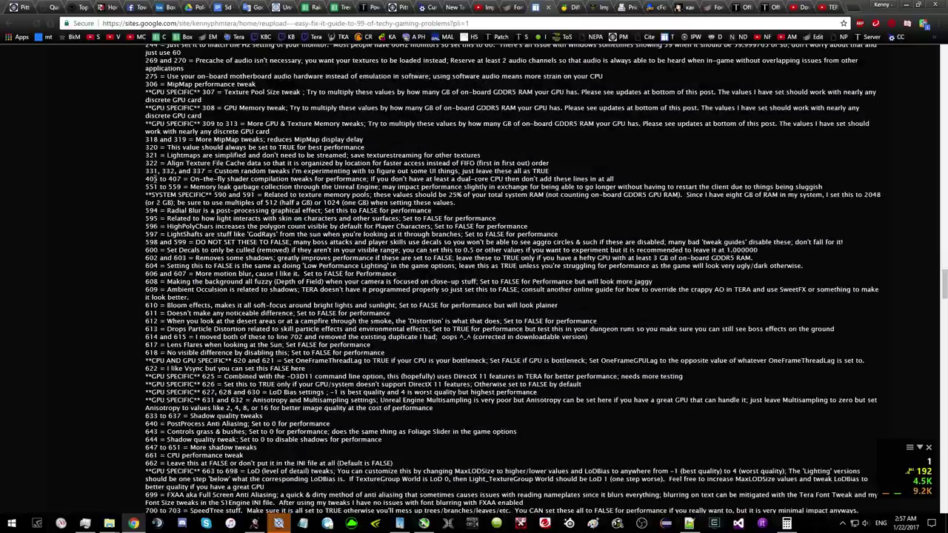
double_click(193, 195)
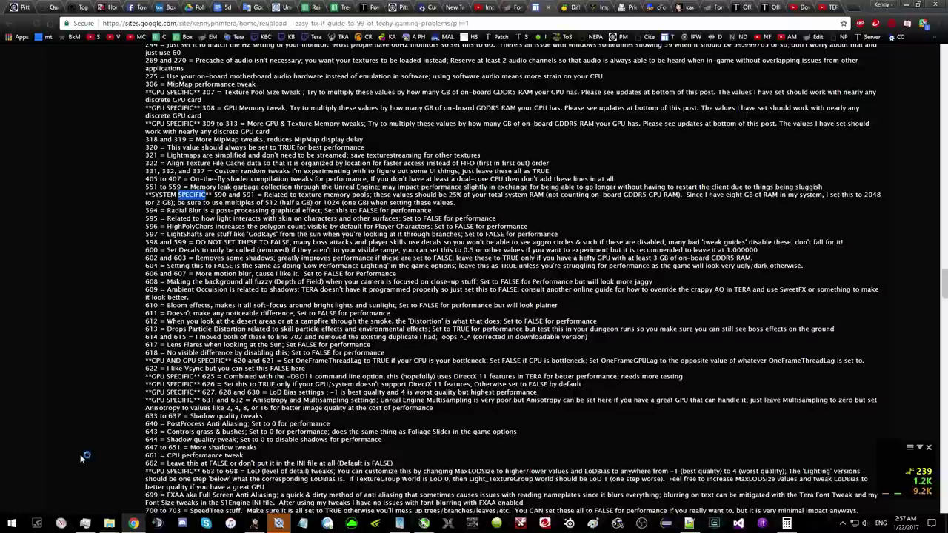
- Open Task Manager, then search Google for "how much ram do i have" in a new tab and close the results
mouse_move(92, 526)
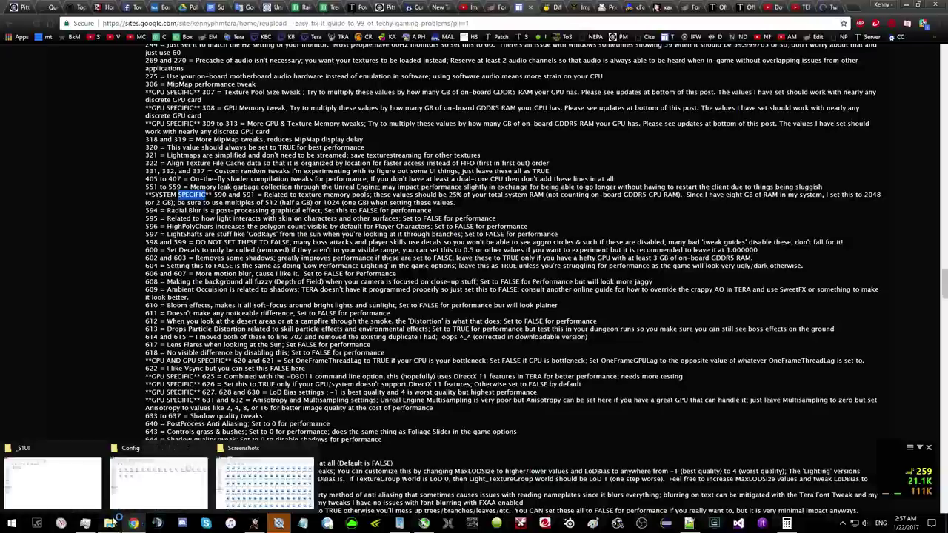
left_click(85, 524)
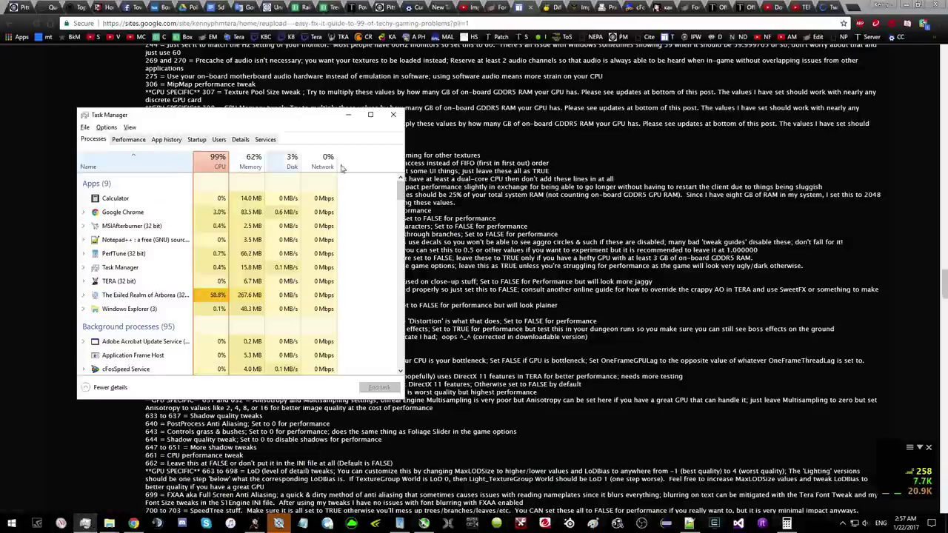
left_click(824, 6)
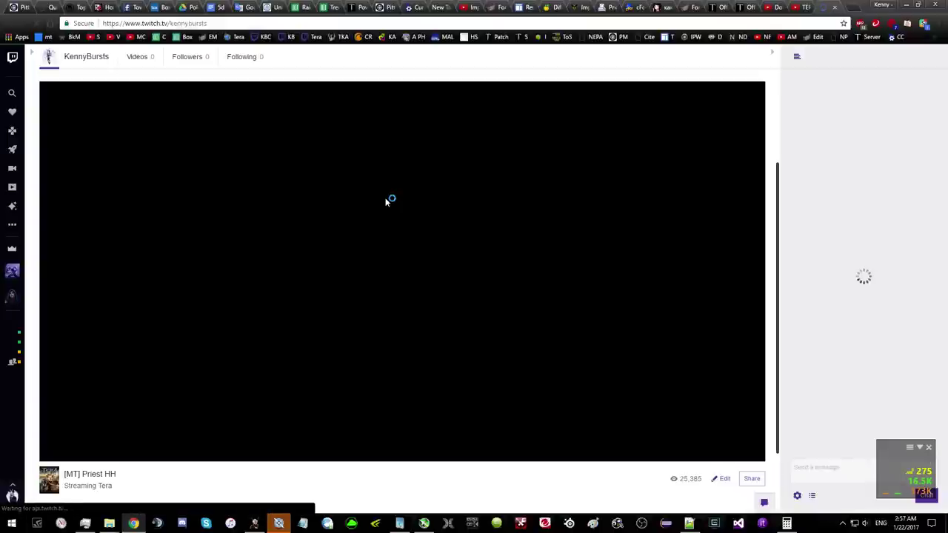
left_click(859, 6)
type("how m")
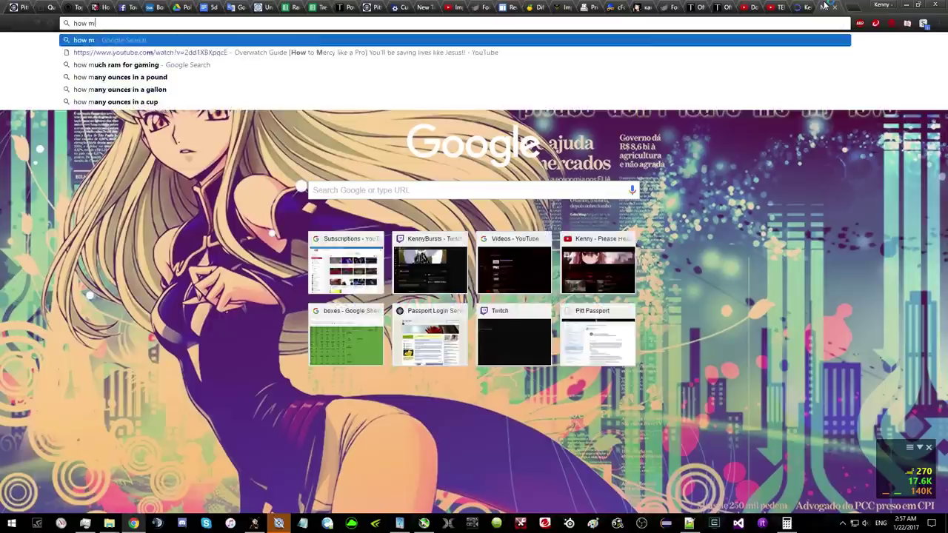
type("uch ram do i have")
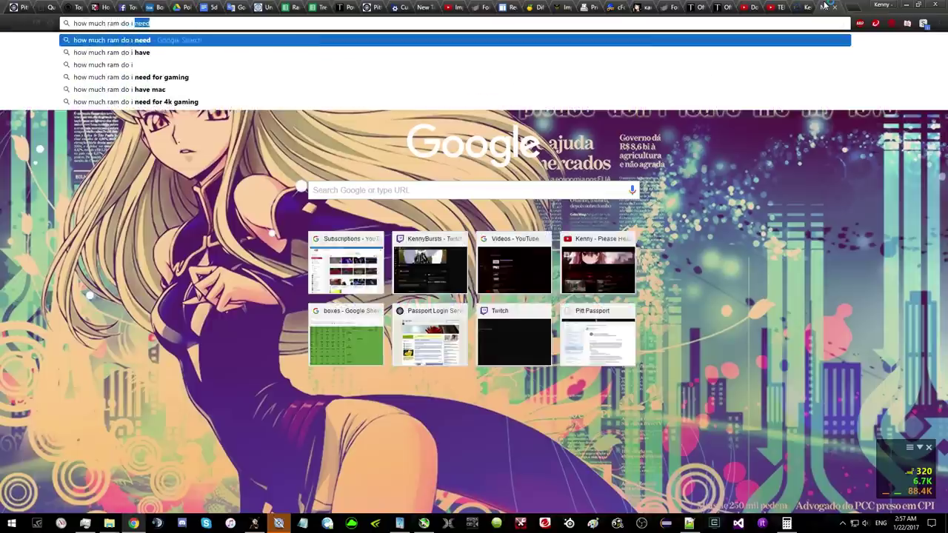
key("Return")
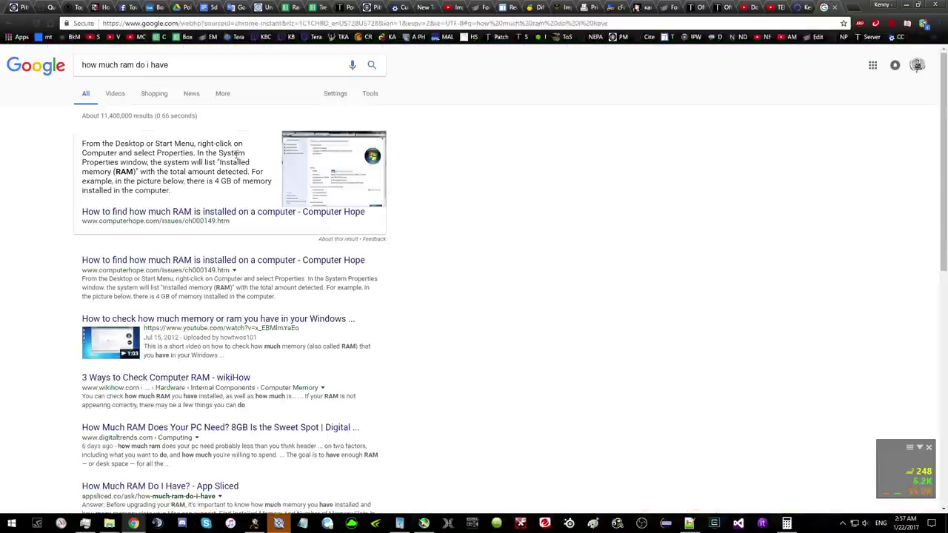
left_click(835, 8)
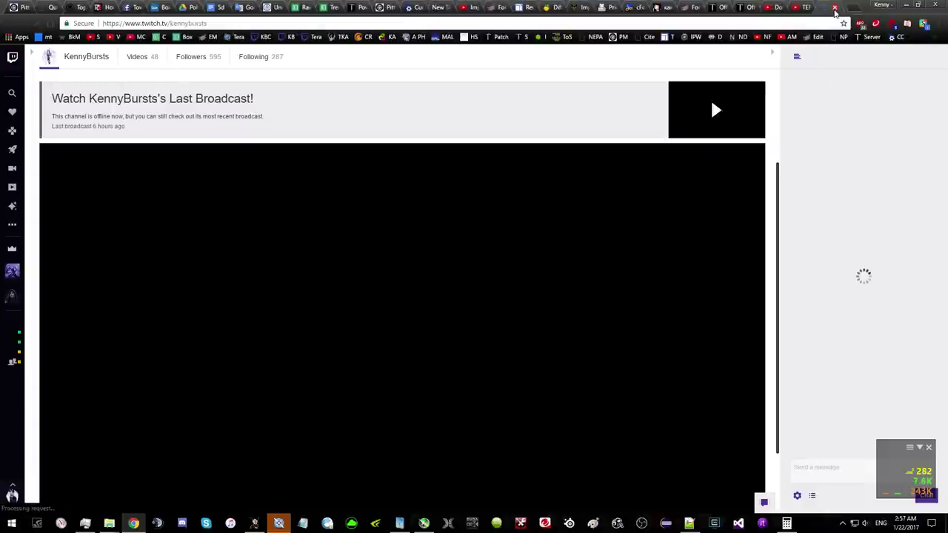
- Compare the guide with the DiffNow report and locate the FLightPrimitiveInteractionInitialBlockSize value under [MemoryPools] in the customized file
left_click(533, 7)
left_click(552, 6)
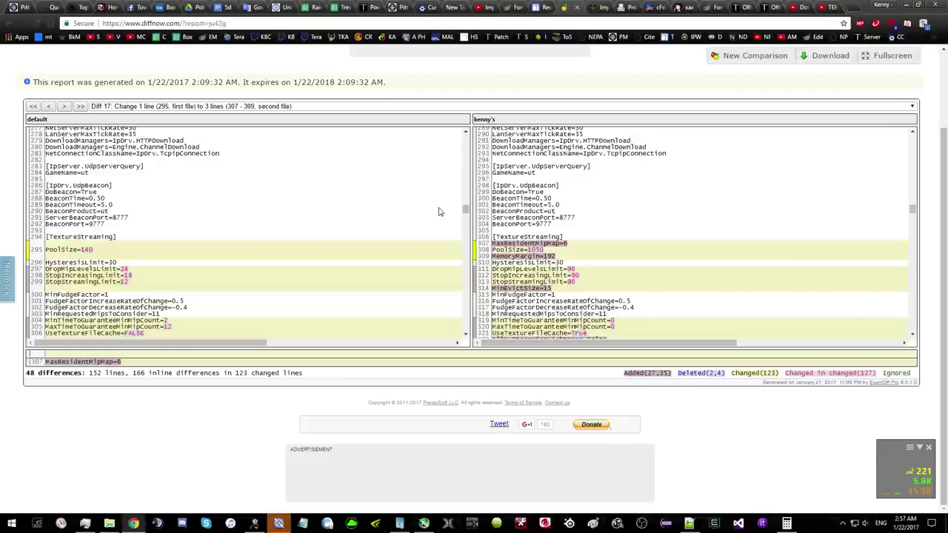
key("ctrl+Tab")
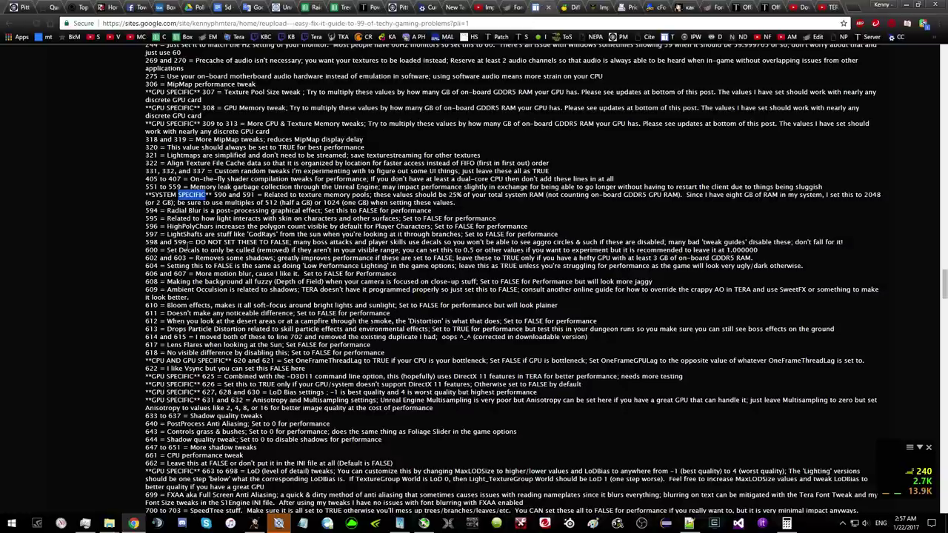
left_click(569, 7)
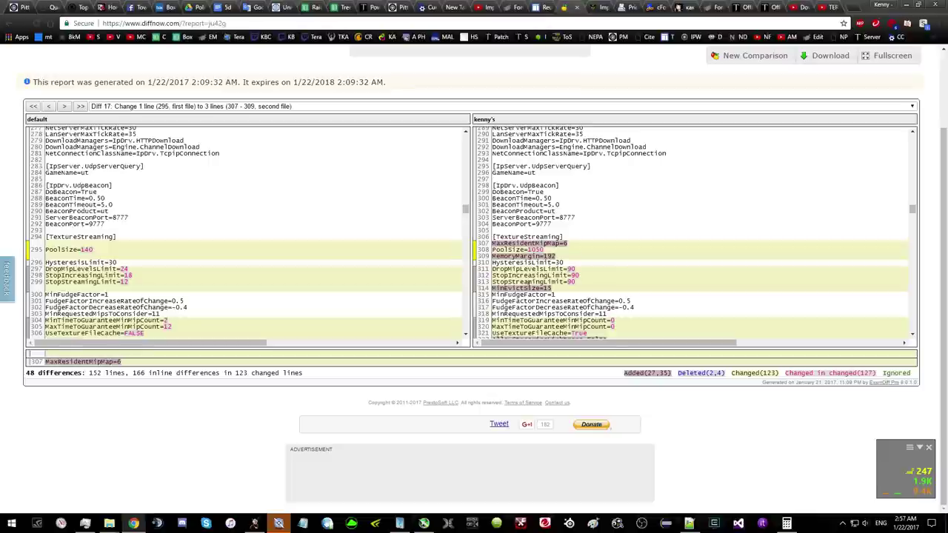
scroll(585, 277, "down", 12)
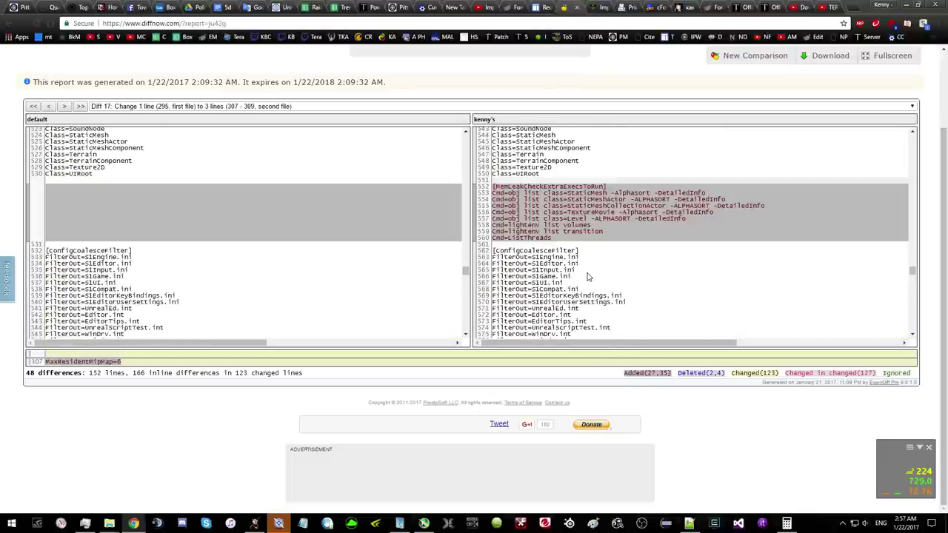
scroll(587, 276, "down", 3)
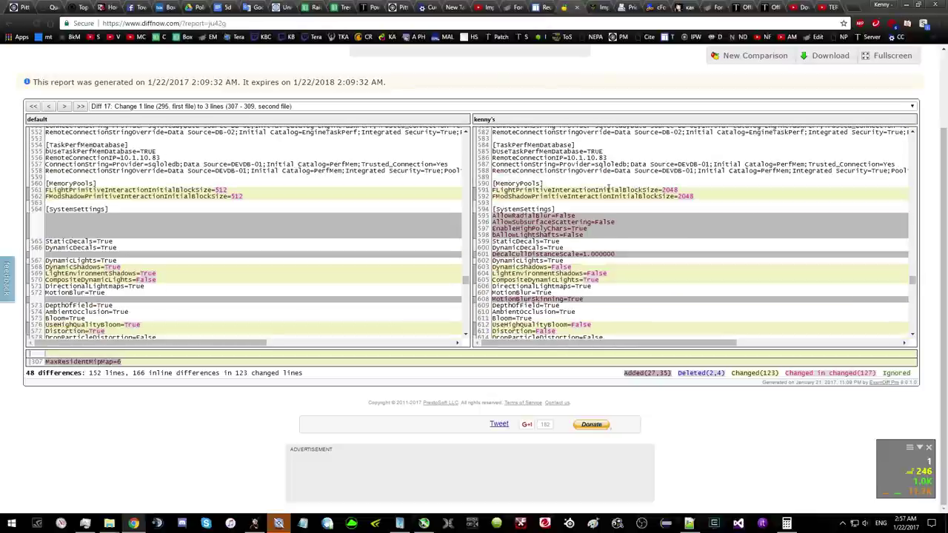
double_click(605, 190)
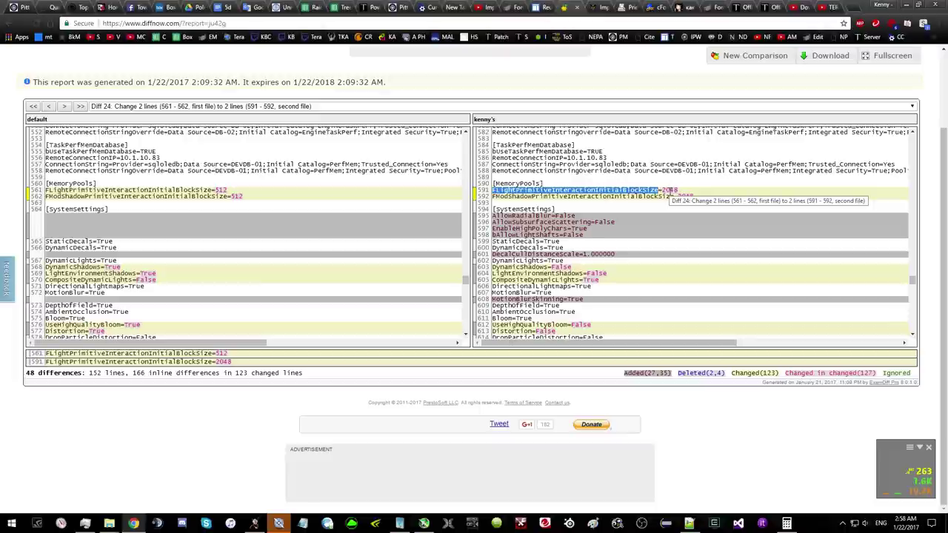
left_click(671, 191)
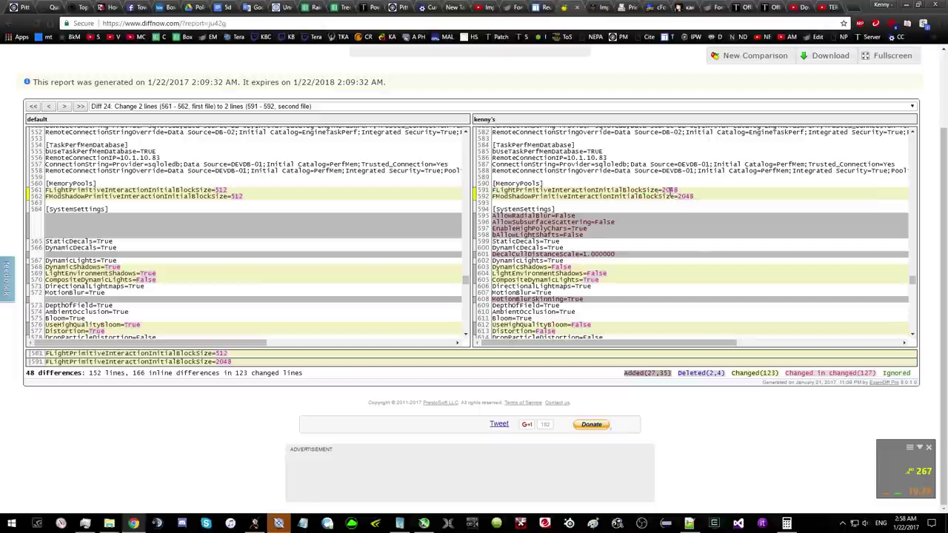
- Switch to Calculator and divide 2048 by 2 twice for the memory pool size
left_click(786, 524)
left_click(83, 233)
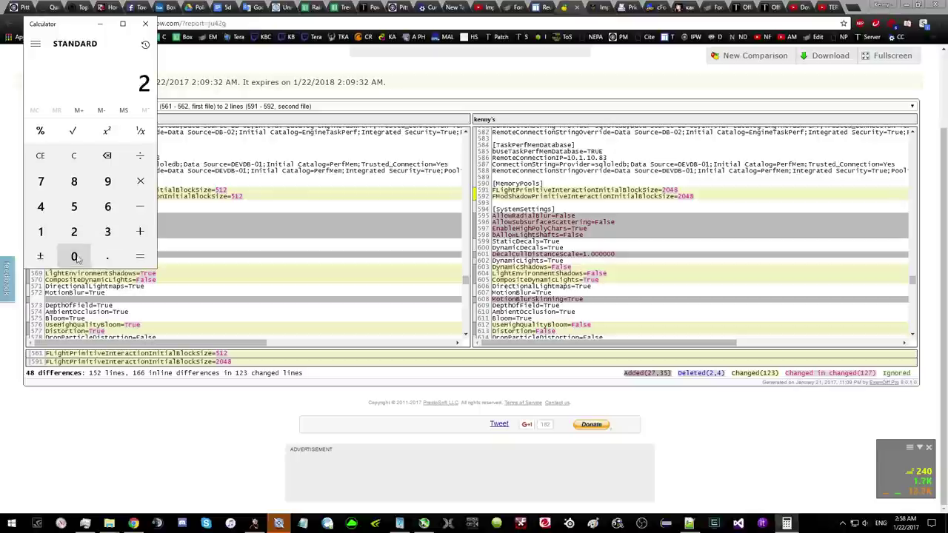
left_click(75, 256)
left_click(41, 208)
left_click(71, 186)
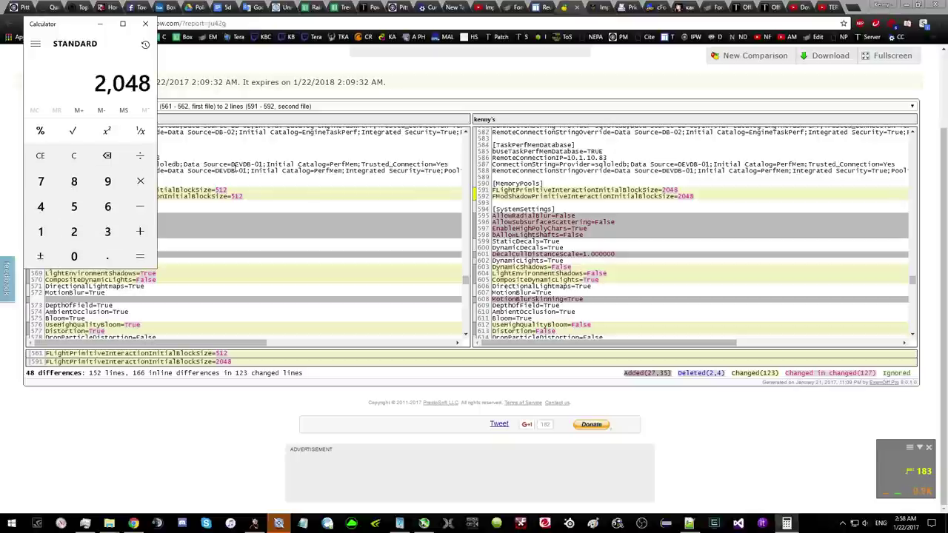
key("slash")
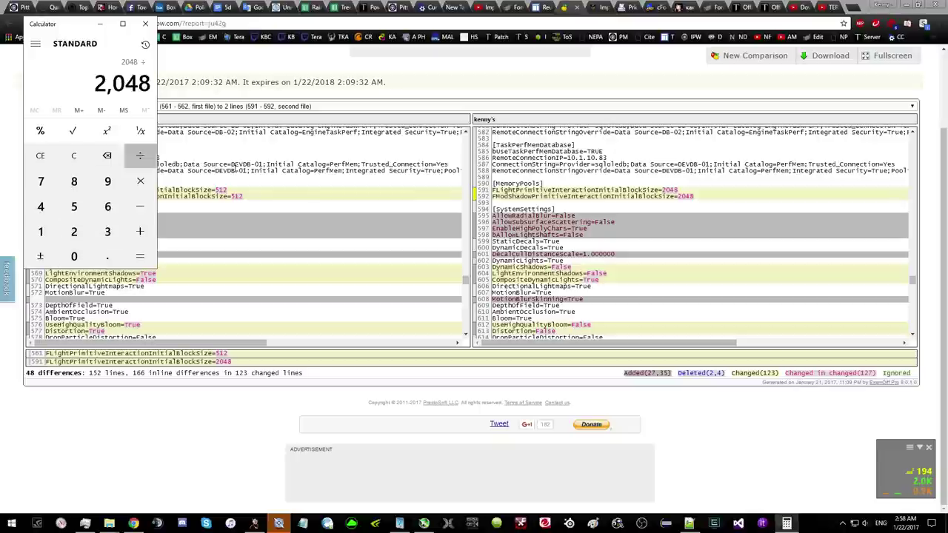
key("2")
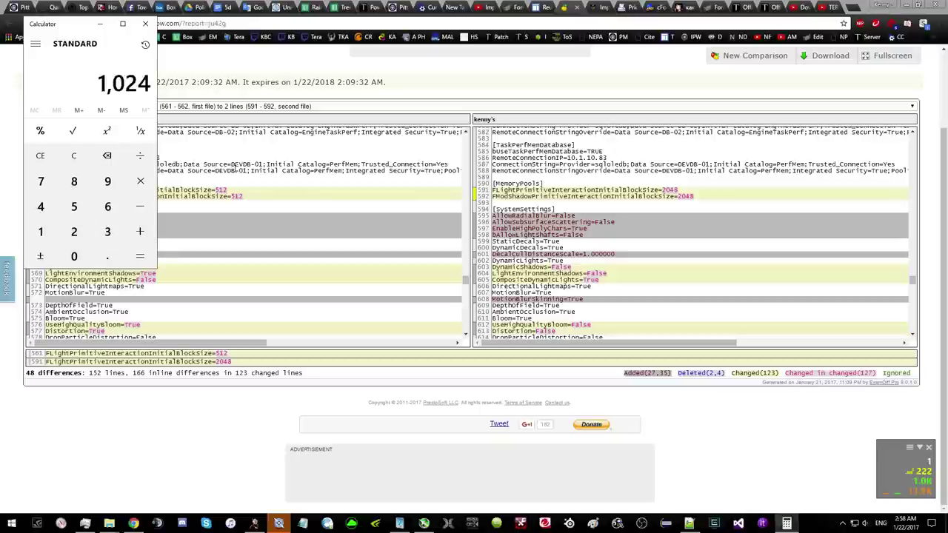
key("slash")
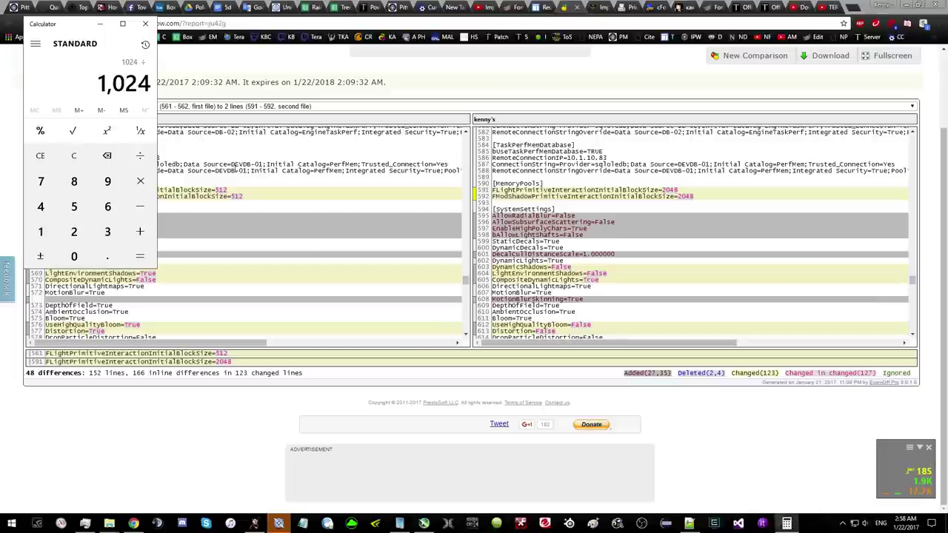
key("2")
key("Return")
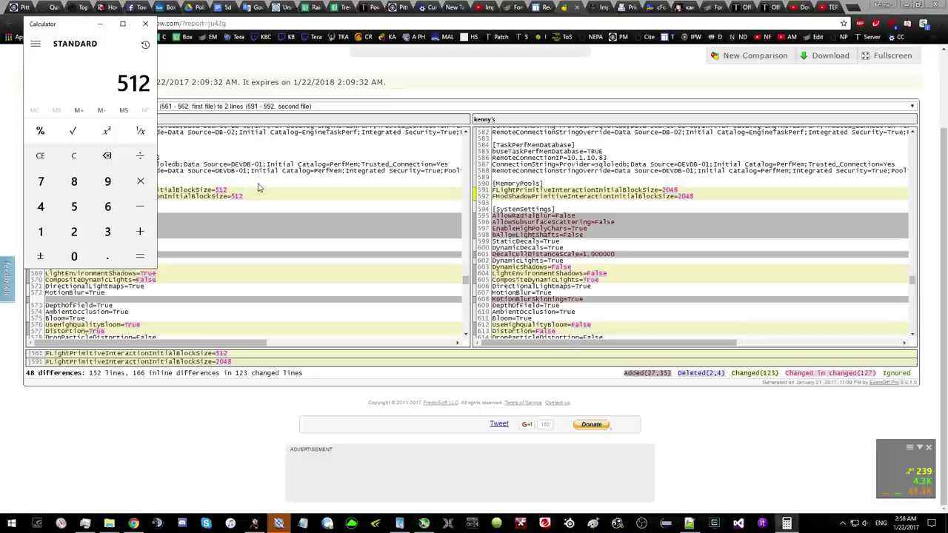
- Divide the 512 result by 2, then multiply 2048 by 2 for the memory pool size
key("slash")
key("2")
key("Return")
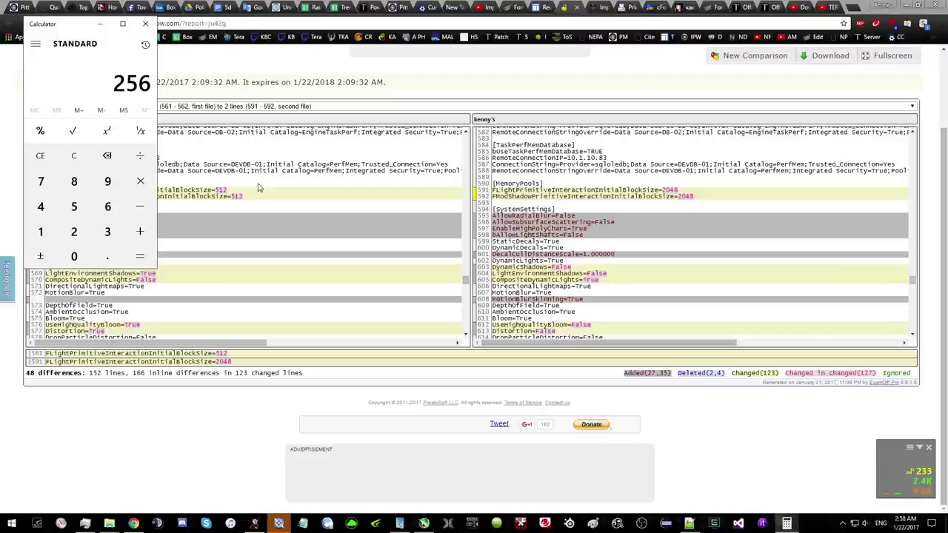
left_click(75, 231)
left_click(74, 256)
left_click(40, 207)
left_click(74, 182)
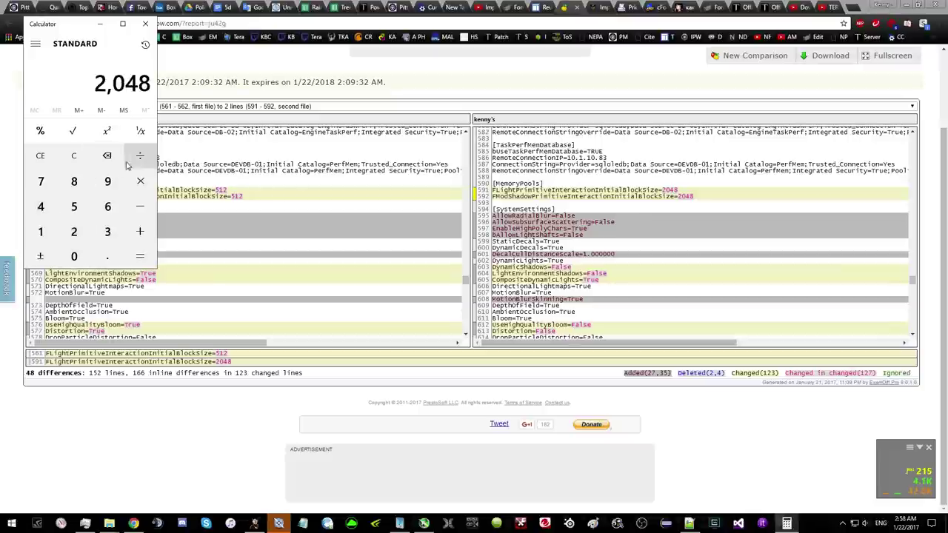
key("asterisk")
key("2")
key("Return")
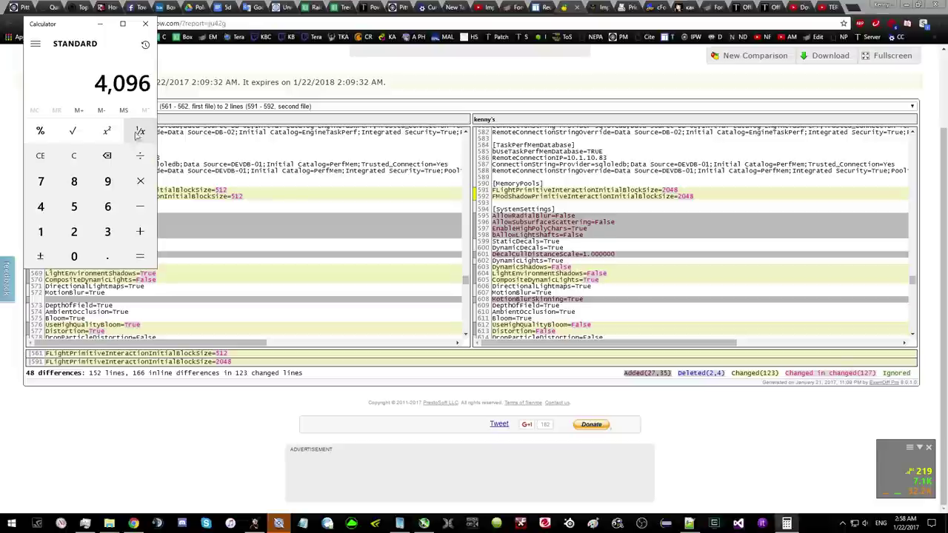
- Switch to S1Engine.ini in Notepad++ and locate the [MemoryPools] section
left_click(689, 192)
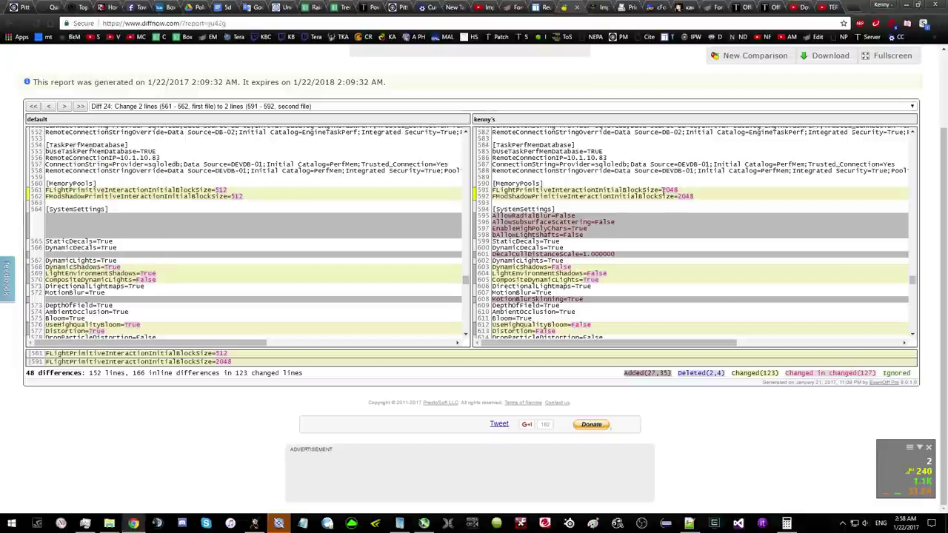
left_click(689, 524)
scroll(404, 235, "down", 5)
scroll(182, 209, "down", 17)
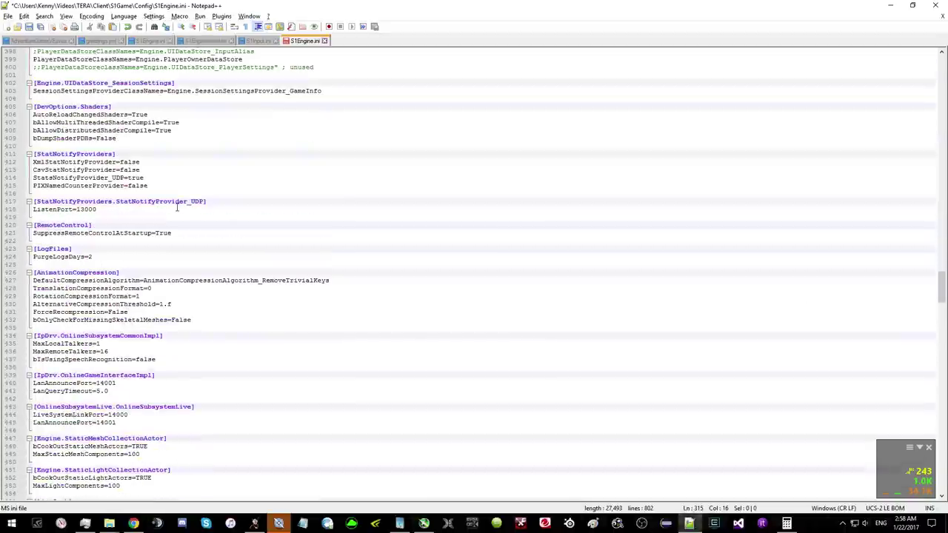
scroll(177, 208, "down", 20)
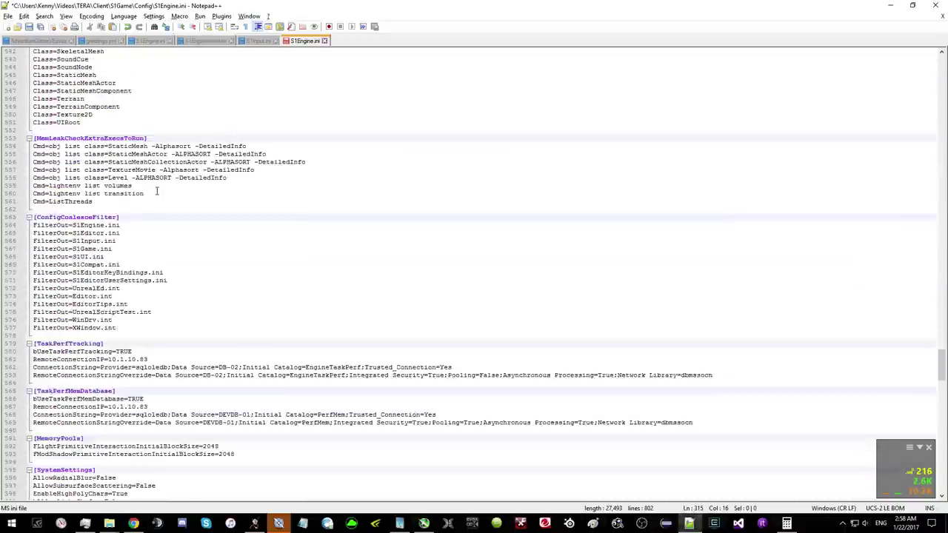
scroll(149, 178, "down", 1)
- Copy the FLightPrimitiveInteractionInitialBlockSize name from the DiffNow report in the browser and search for it in S1Engine.ini in Notepad++
key("alt+Tab")
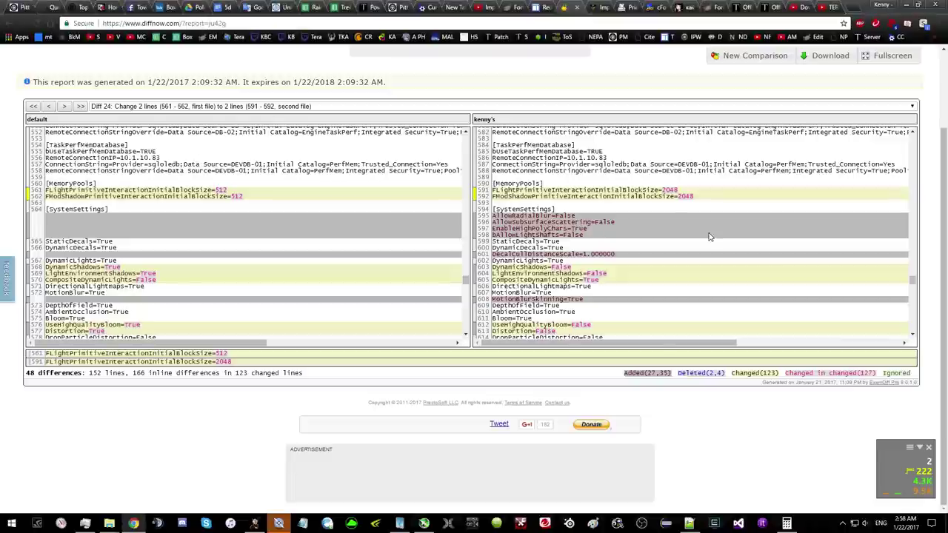
double_click(606, 191)
right_click(596, 191)
left_click(617, 198)
key("alt+Tab")
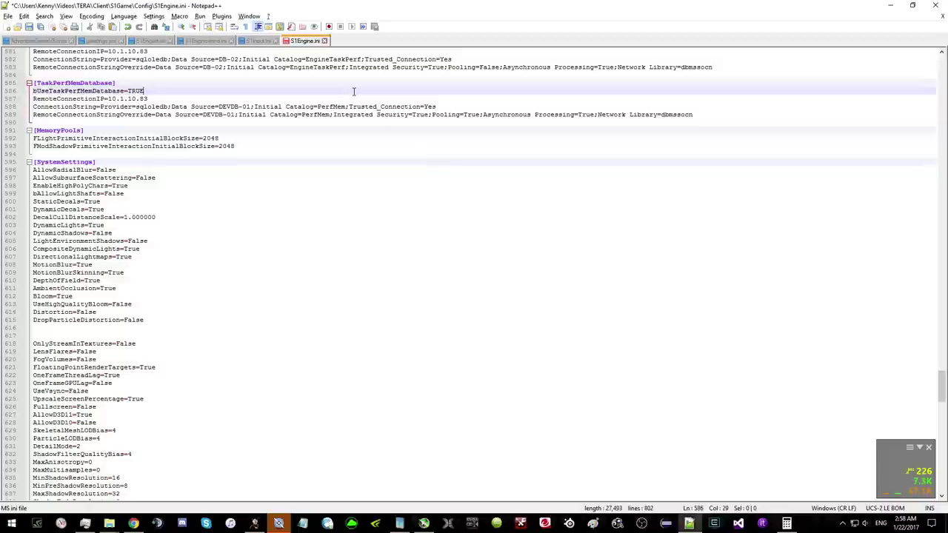
key("ctrl+f")
key("ctrl+v")
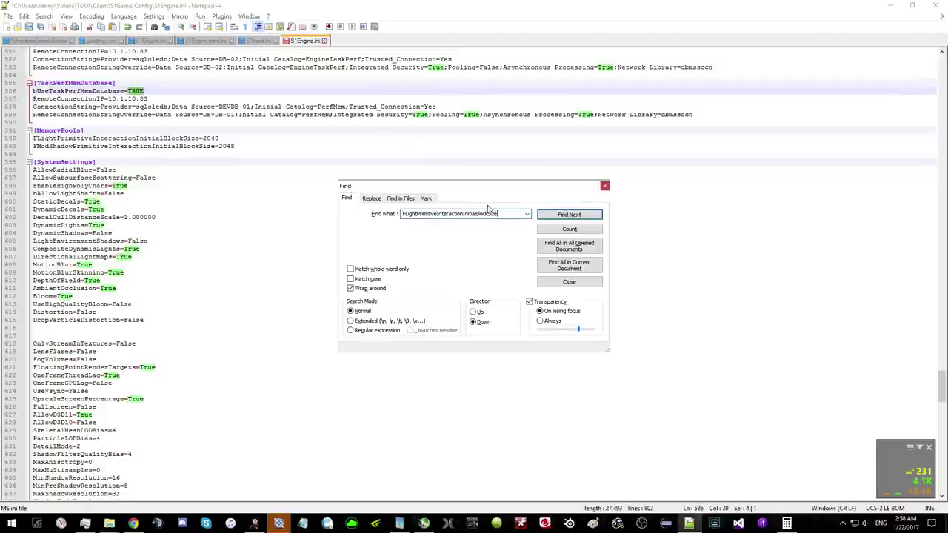
left_click(569, 214)
left_click(605, 185)
- Set both FLightPrimitiveInteractionInitialBlockSize and FModShadowPrimitiveInteractionInitialBlockSize under [MemoryPools] to 4096
double_click(212, 138)
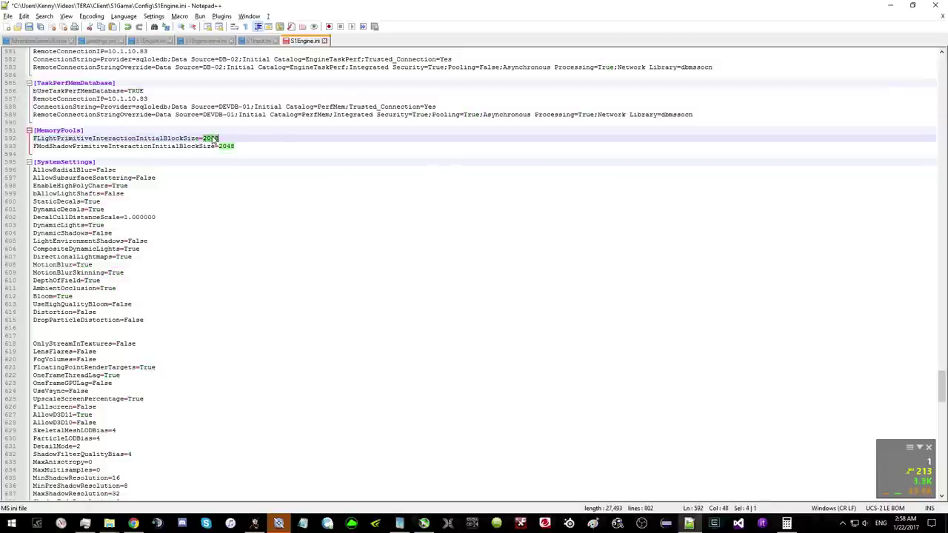
key("alt+Tab")
key("alt+Tab")
key("alt+Tab")
type("409")
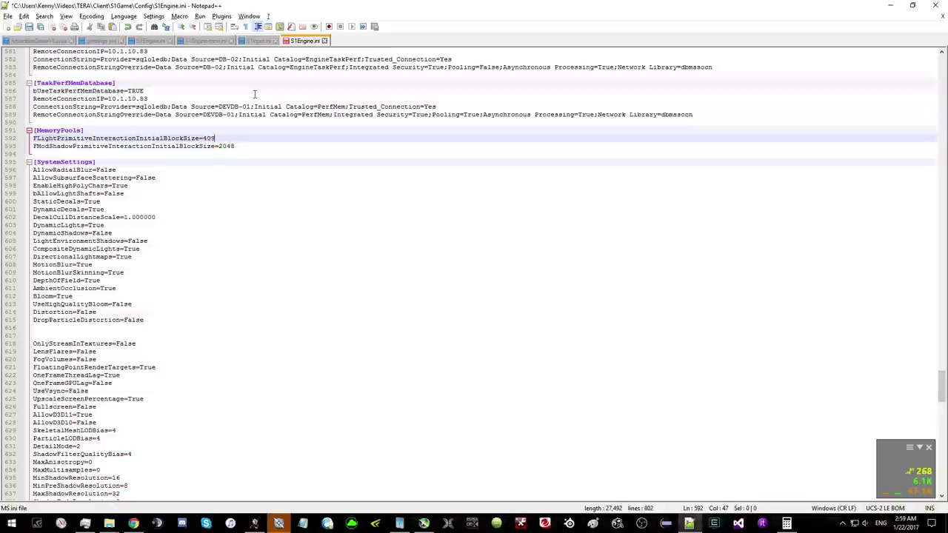
type("6")
double_click(230, 146)
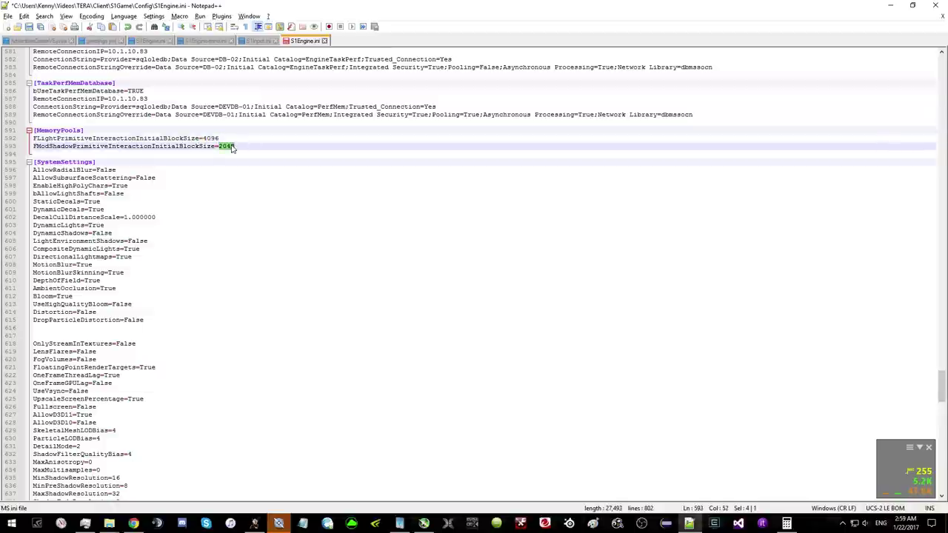
type("4096")
- Switch to the guide in the browser and find its CPU AND GPU SPECIFIC note for lines 620 and 621
key("alt+Tab")
key("Tab")
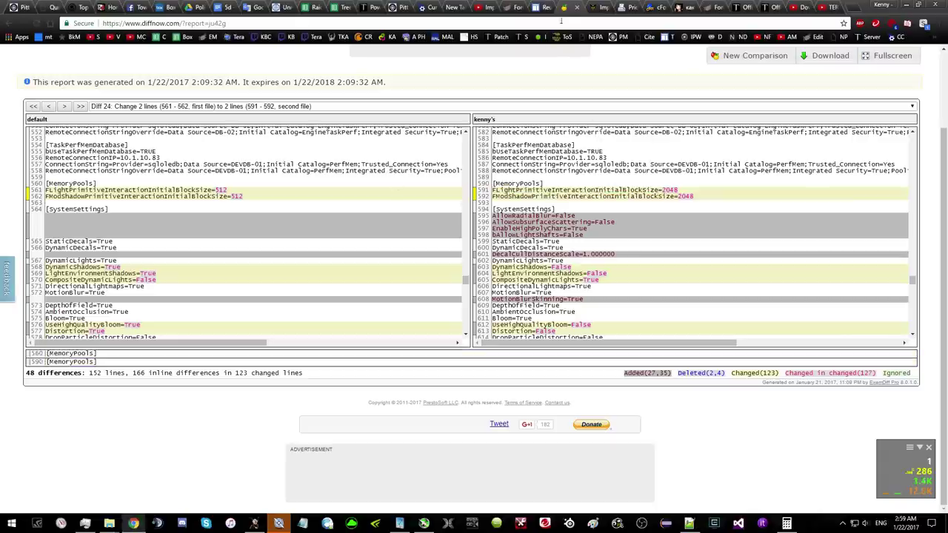
left_click(552, 7)
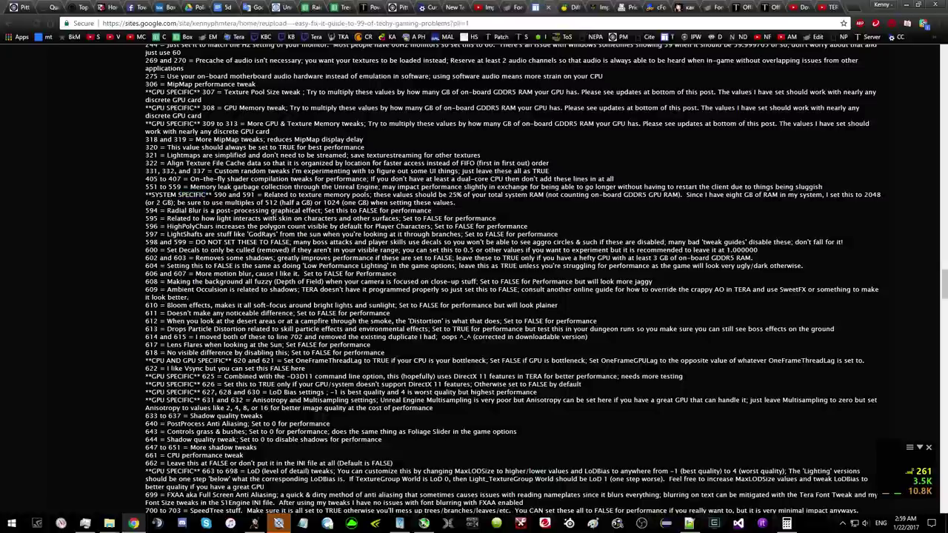
scroll(210, 217, "down", 3)
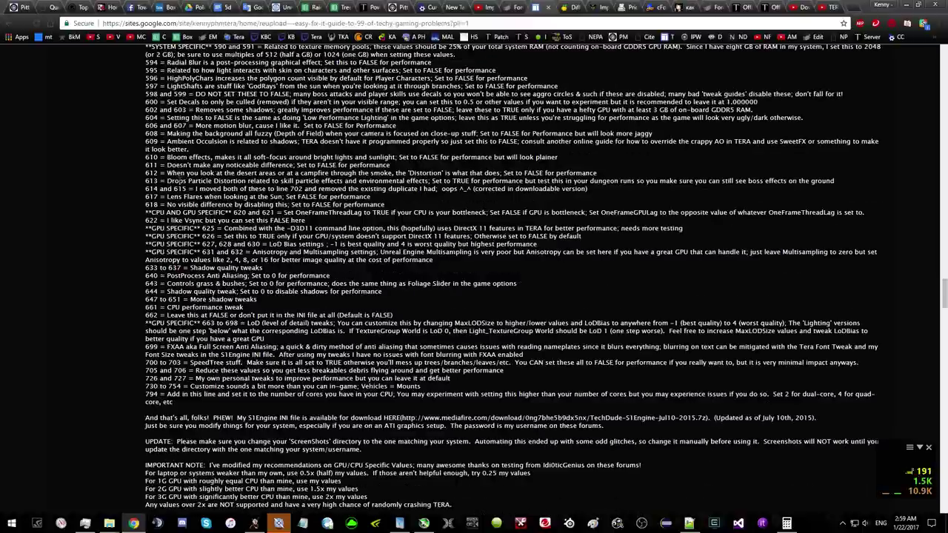
left_click_drag(199, 213, 226, 213)
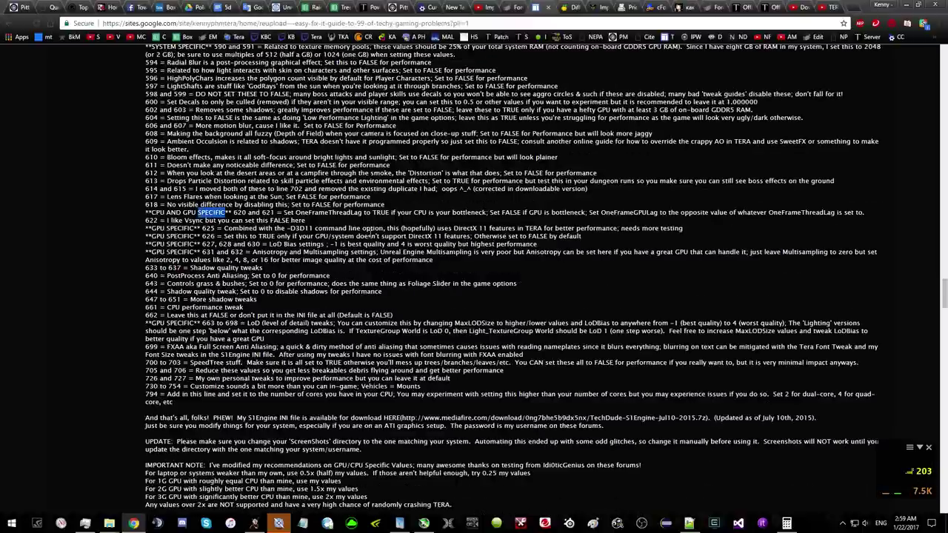
left_click(405, 232)
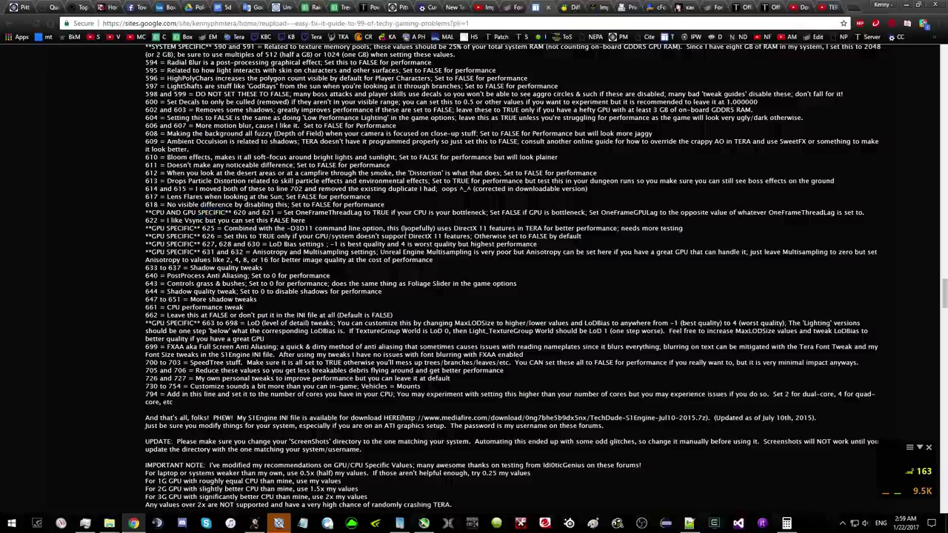
- Compare the guide's note with the DiffNow report and locate OneFrameThreadLag near UseVsync in the customized file
left_click(567, 6)
scroll(582, 207, "down", 10)
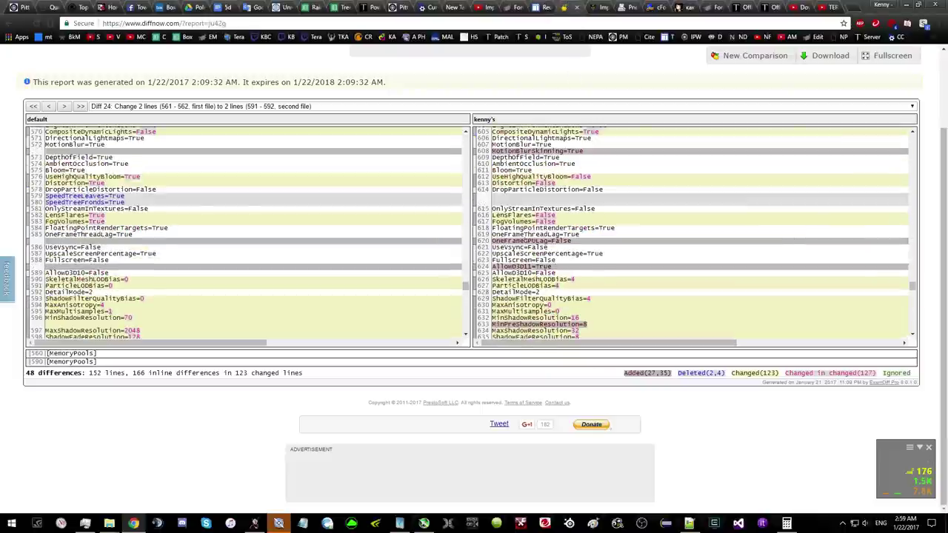
double_click(508, 246)
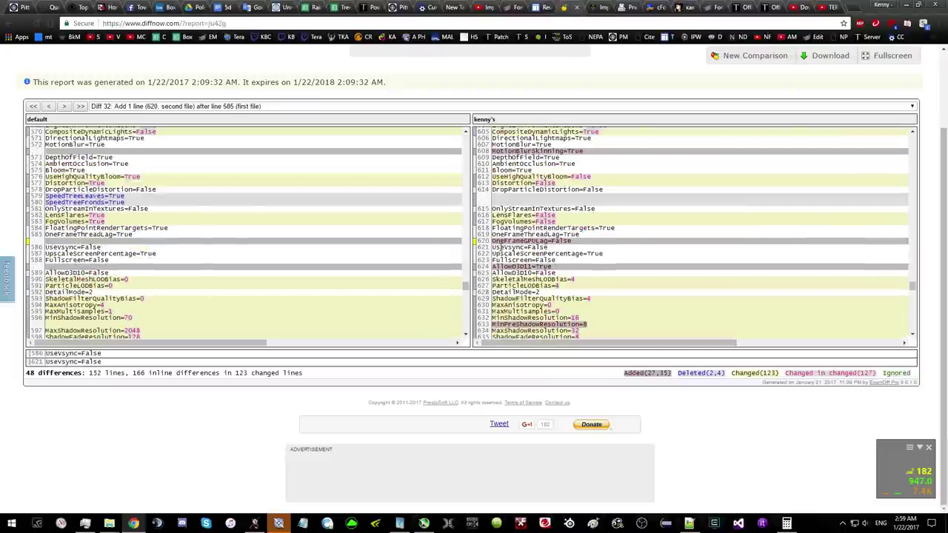
left_click(536, 6)
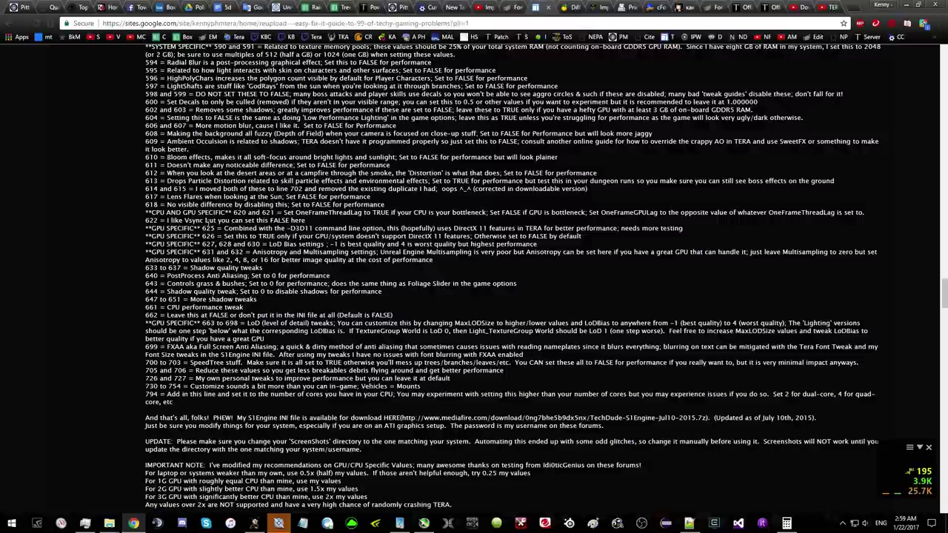
left_click(574, 7)
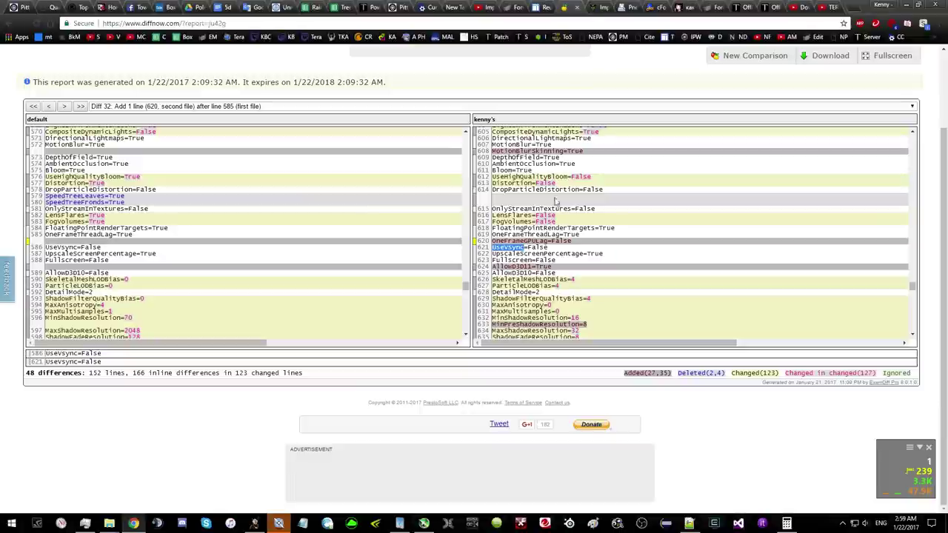
left_click(516, 236)
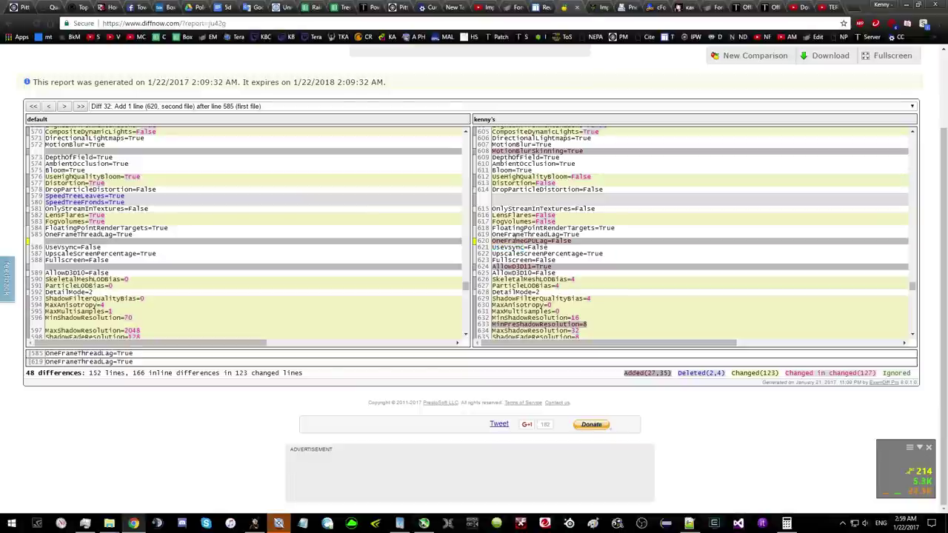
double_click(516, 235)
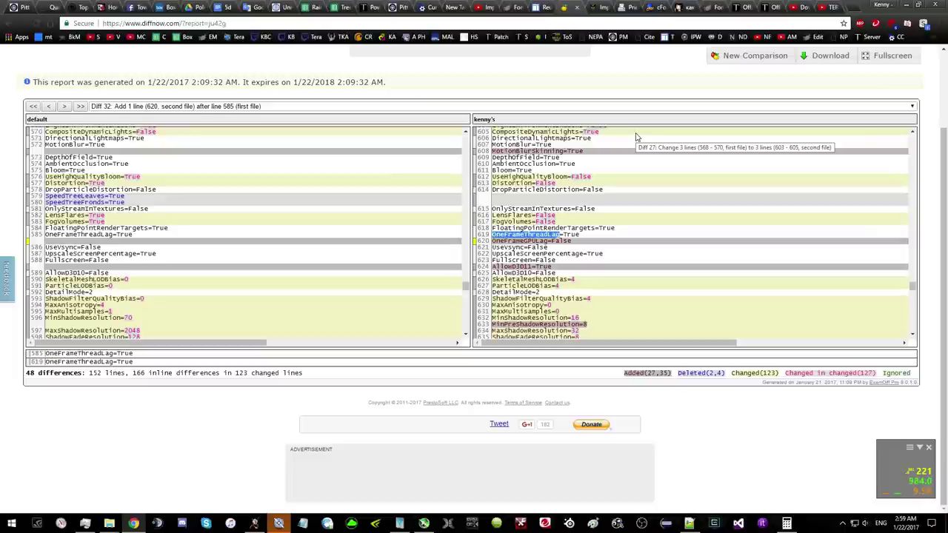
- Compare the guide's GPU SPECIFIC notes for lines 625 to 632 with the matching settings and MinShadowResolution in the DiffNow report
left_click(547, 6)
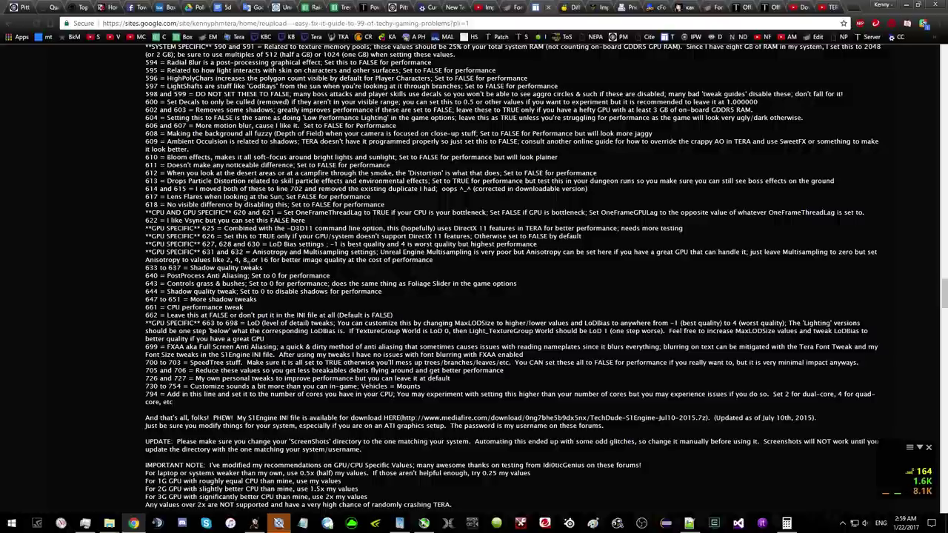
left_click_drag(191, 222, 367, 253)
left_click(232, 252)
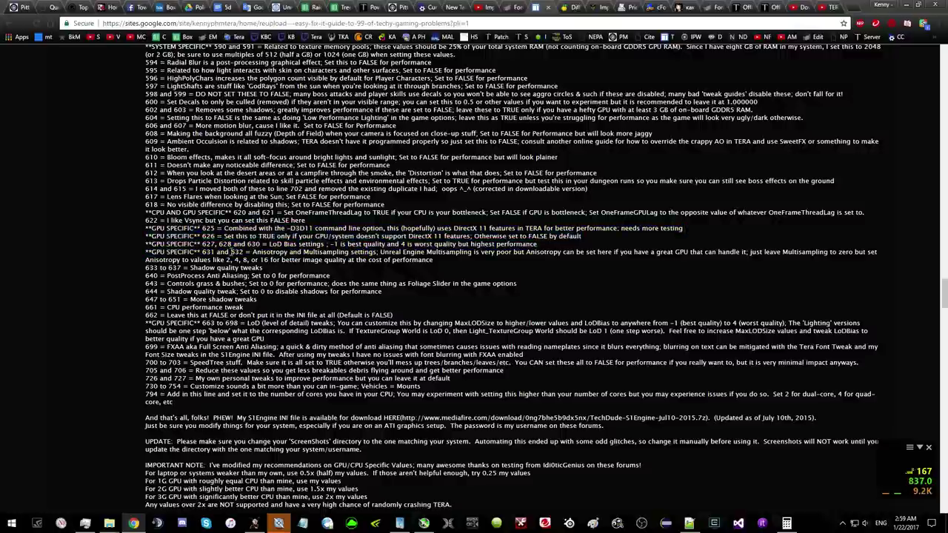
left_click(587, 7)
scroll(592, 244, "down", 3)
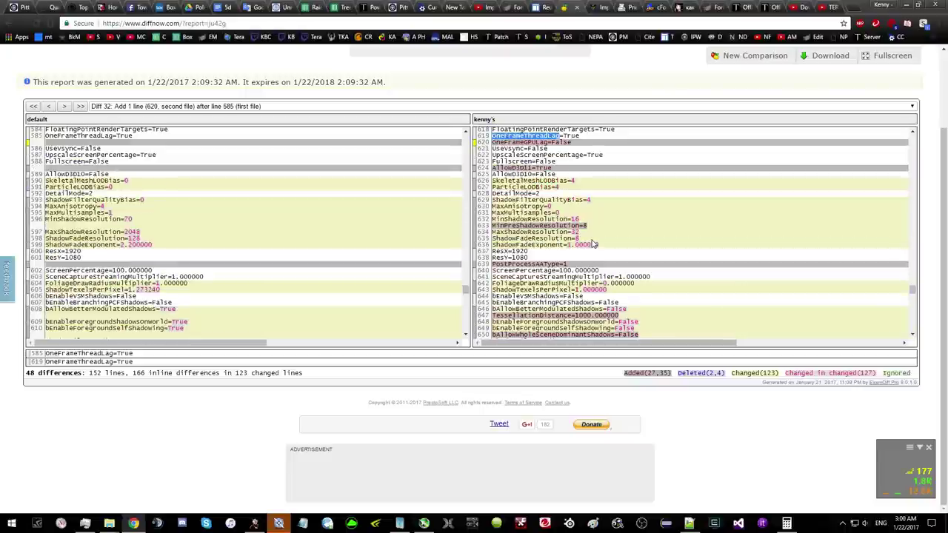
left_click(526, 222)
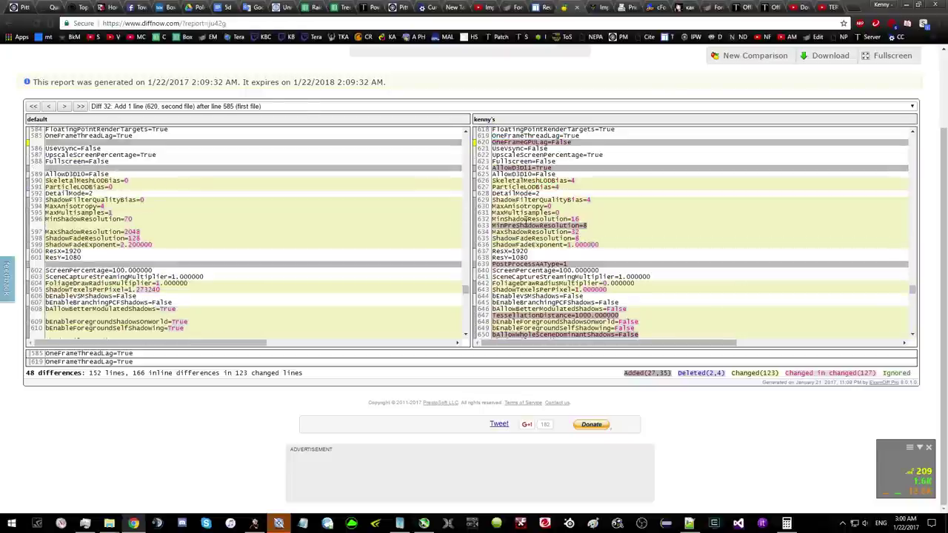
left_click(543, 7)
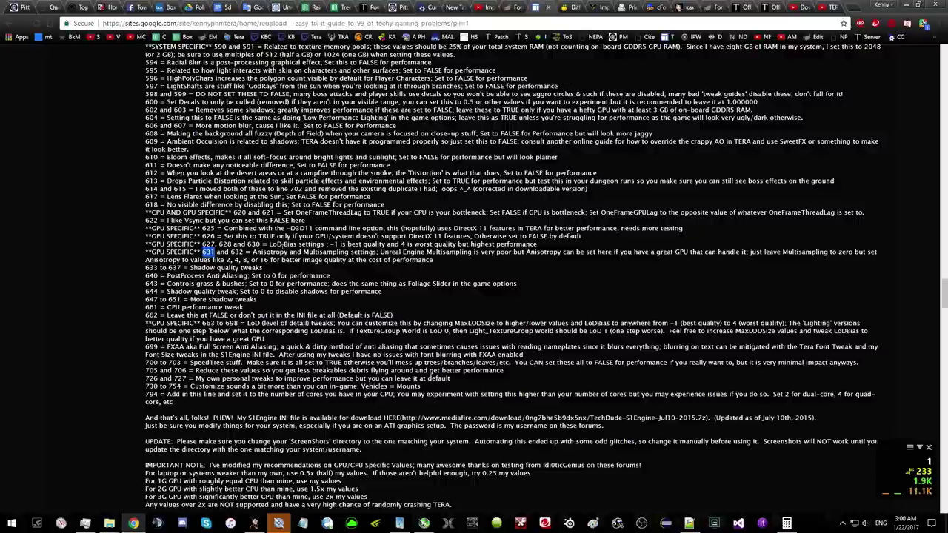
left_click(569, 6)
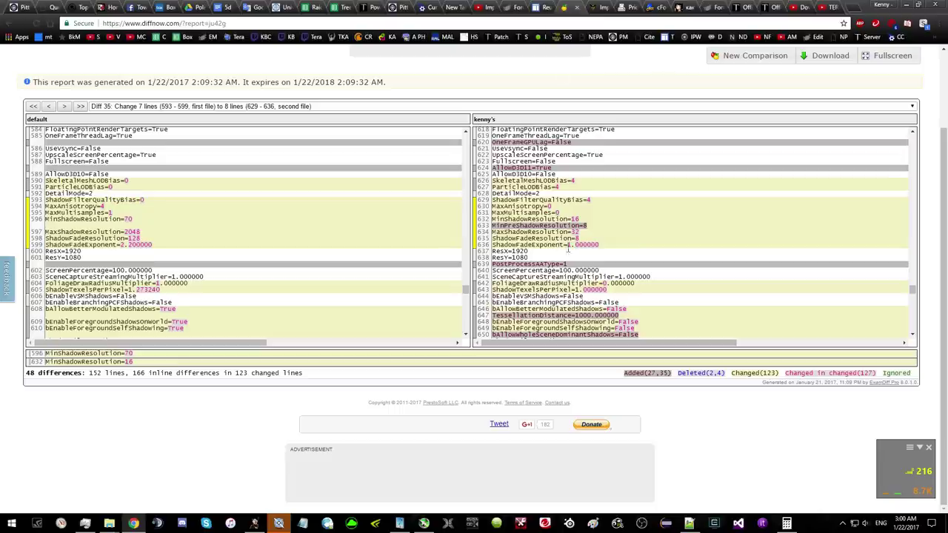
double_click(577, 219)
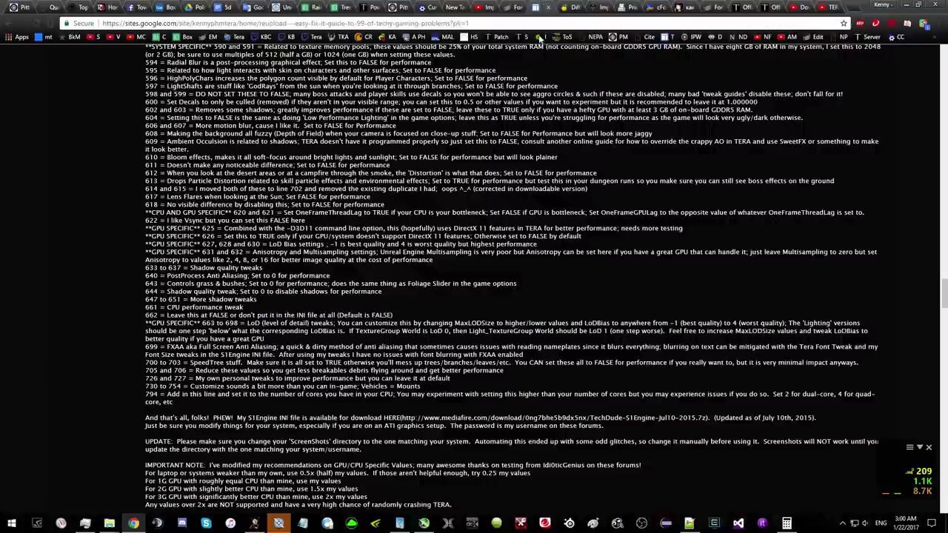
- Read the guide's recommended anisotropy values in the note for lines 631 and 632
left_click(543, 7)
left_click_drag(224, 260, 272, 261)
left_click(343, 242)
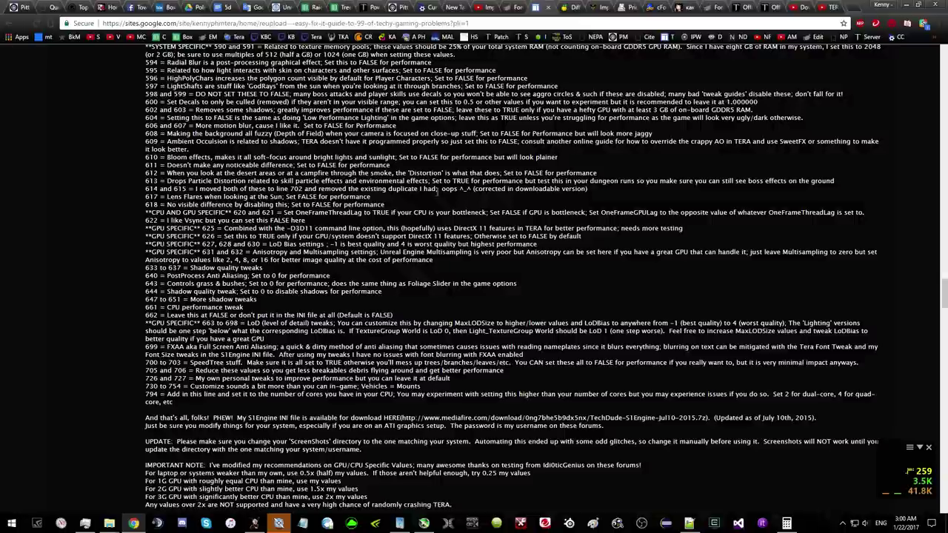
- Recheck the DiffNow report, then find the guide's GPU SPECIFIC note on LoD tweaks for lines 663 to 698
left_click(564, 8)
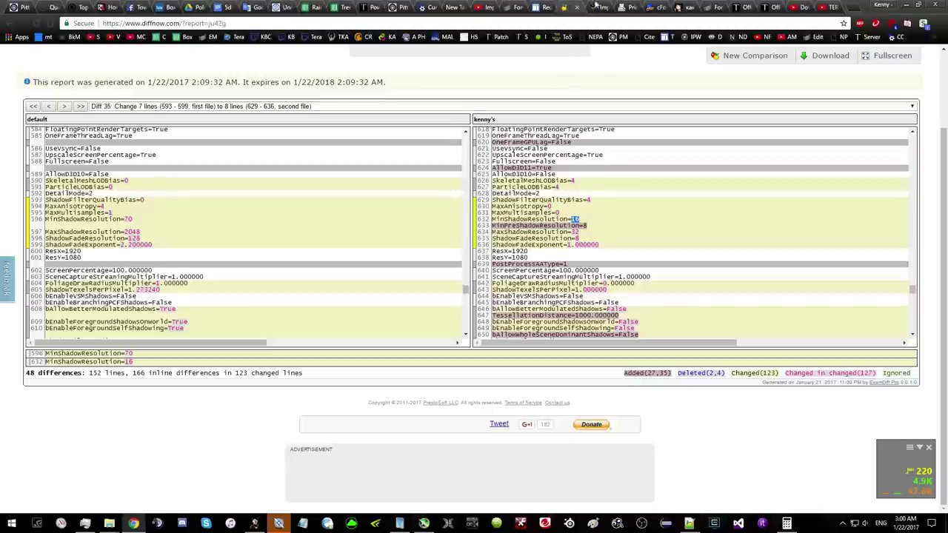
left_click(529, 7)
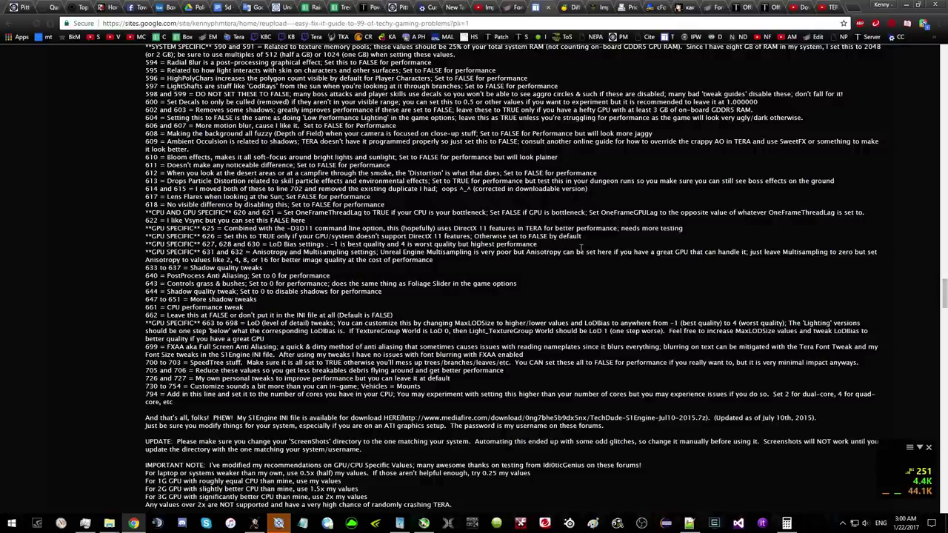
scroll(552, 222, "down", 2)
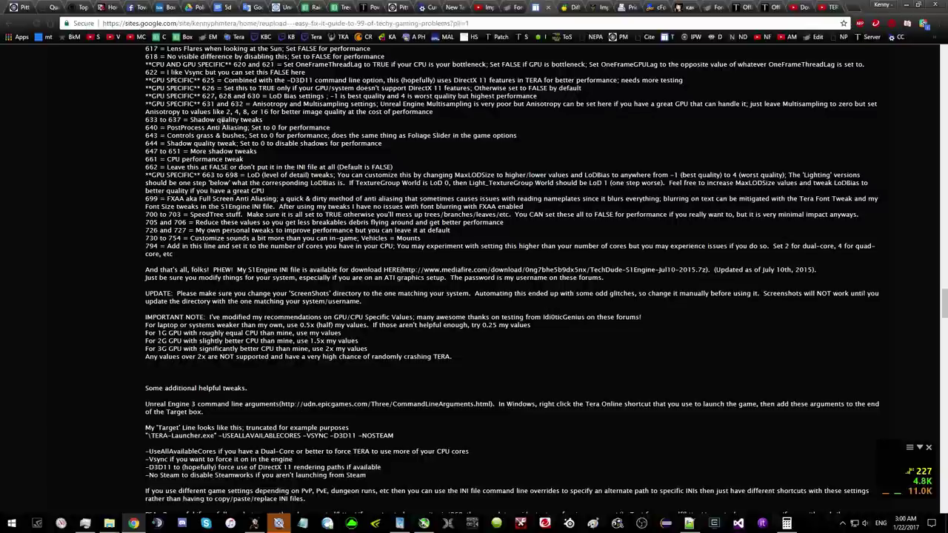
double_click(182, 175)
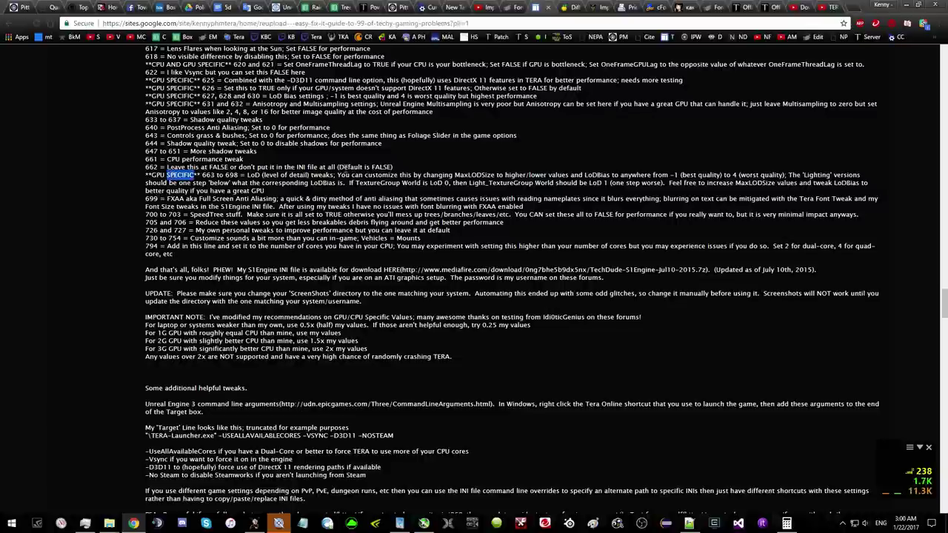
- Read the guide's remaining notes for lines 663 to 794 and its additional helpful tweaks
left_click(461, 197)
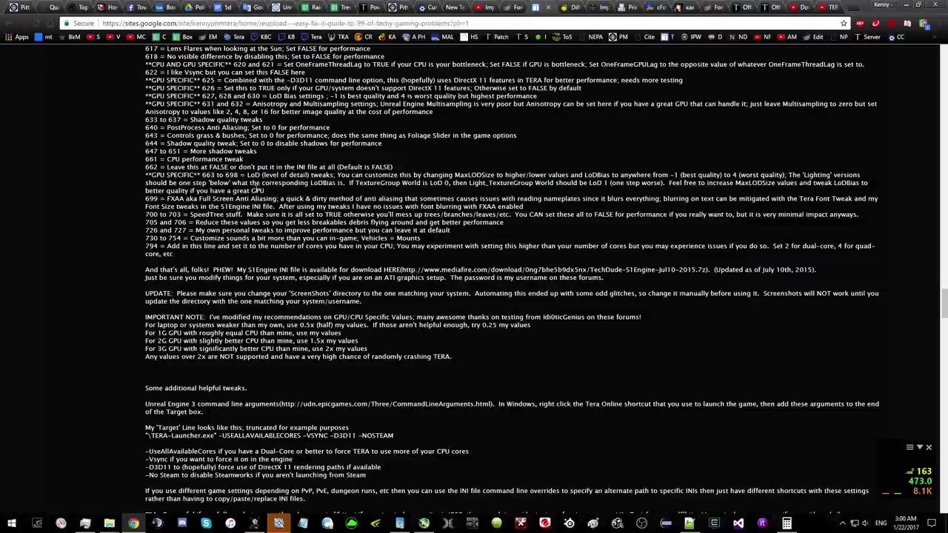
scroll(256, 190, "down", 1)
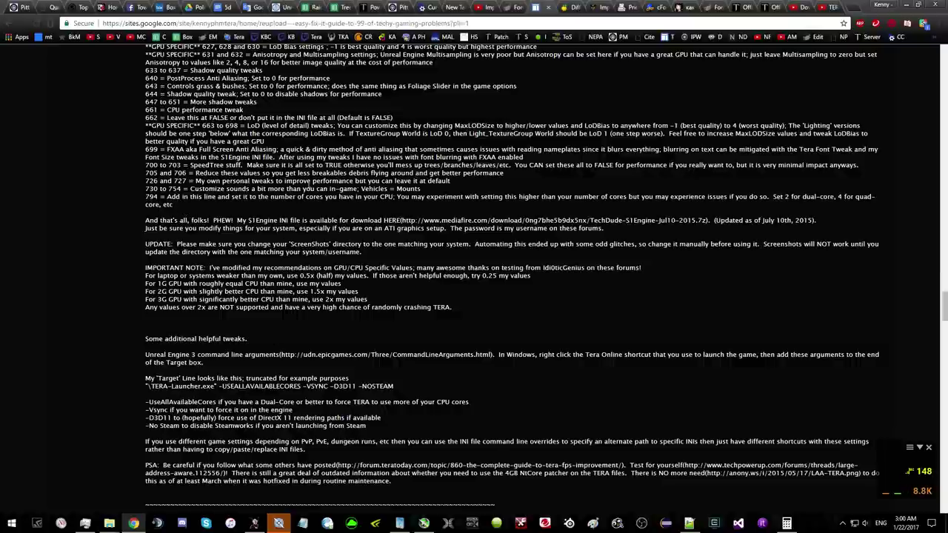
scroll(437, 97, "down", 1)
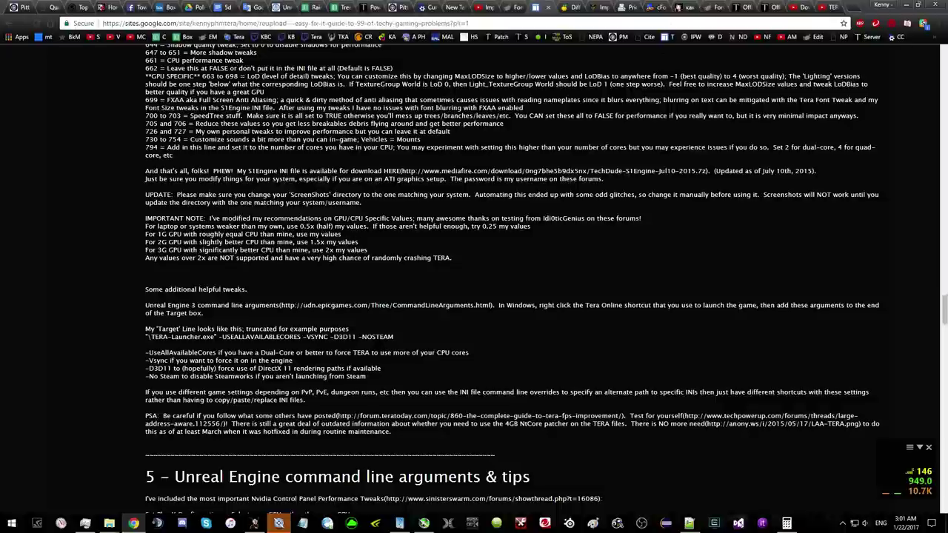
- Switch to Notepad++ and save the edited S1Engine.ini
left_click(695, 527)
left_click(9, 16)
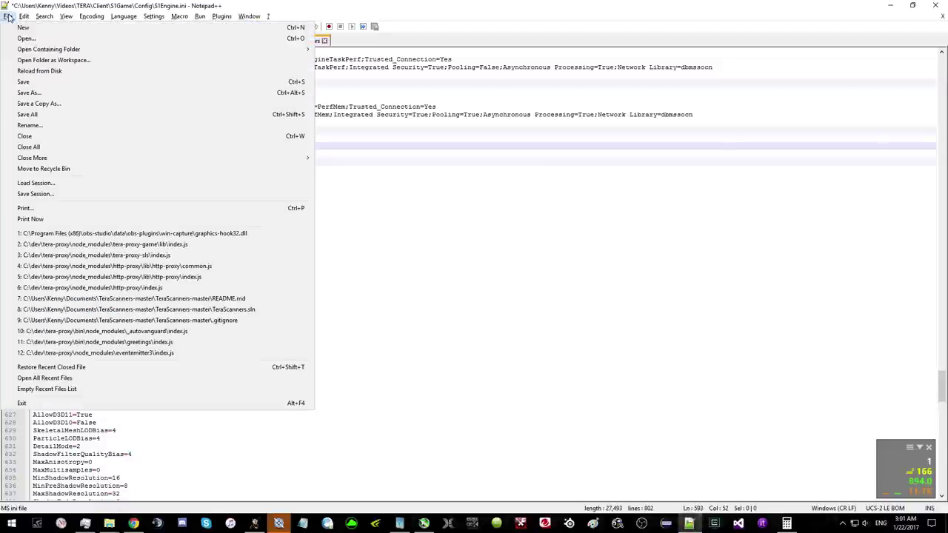
left_click(23, 83)
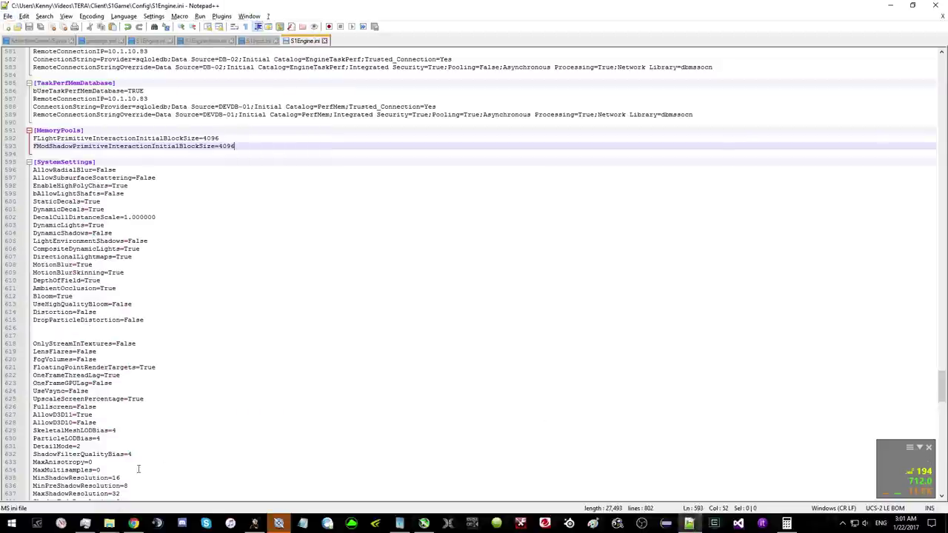
- Make S1Engine.ini in the TERA Config folder read-only through its file properties
mouse_move(109, 524)
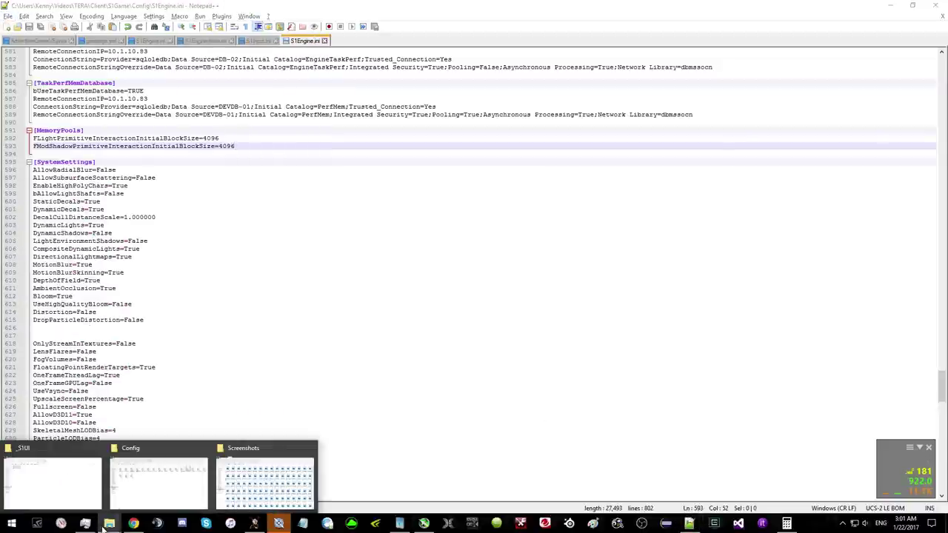
left_click(138, 474)
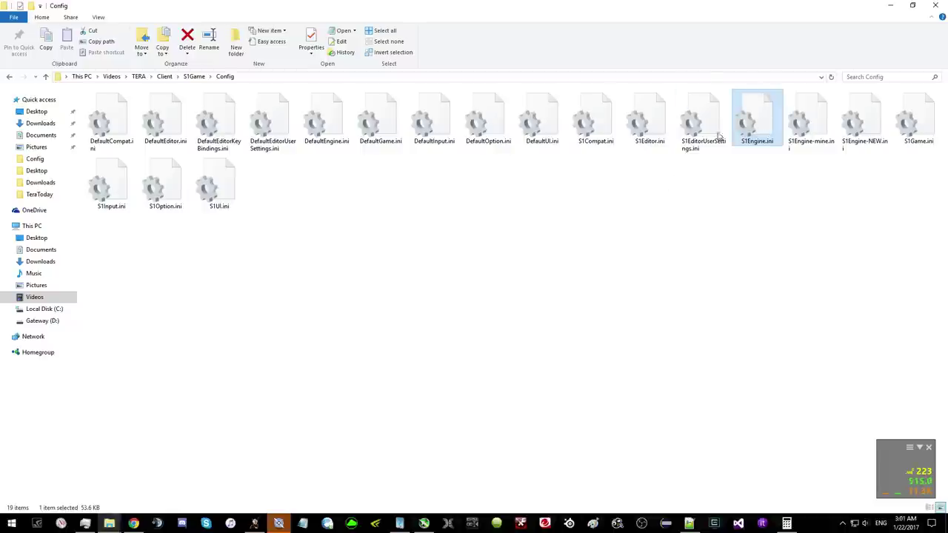
left_click(311, 35)
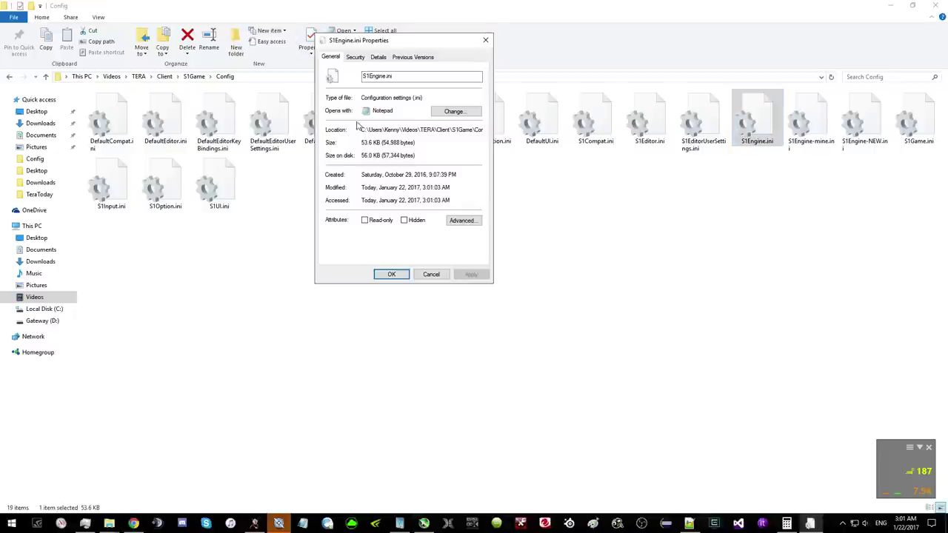
left_click(364, 220)
left_click(393, 273)
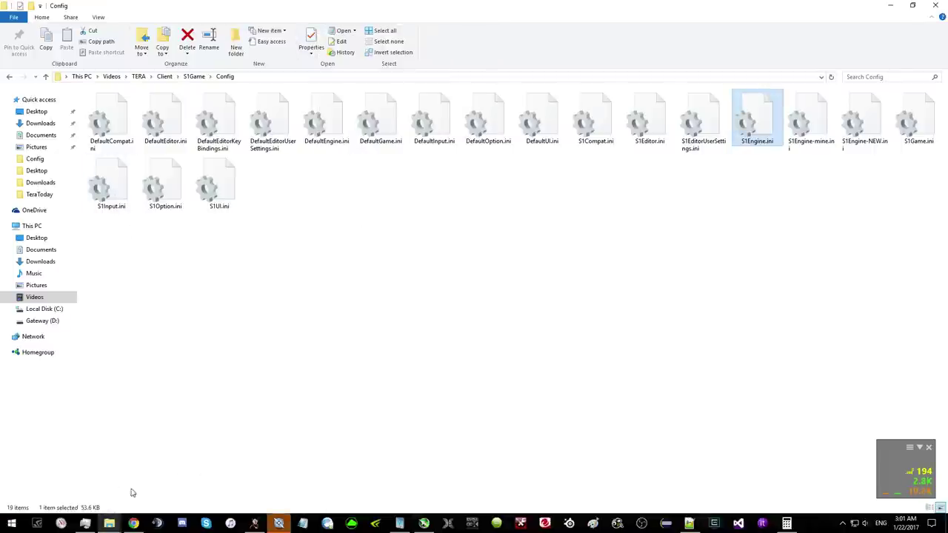
- Return to the guide in the browser and examine its Unreal Engine 3 command line arguments link and target-line instructions
left_click(134, 523)
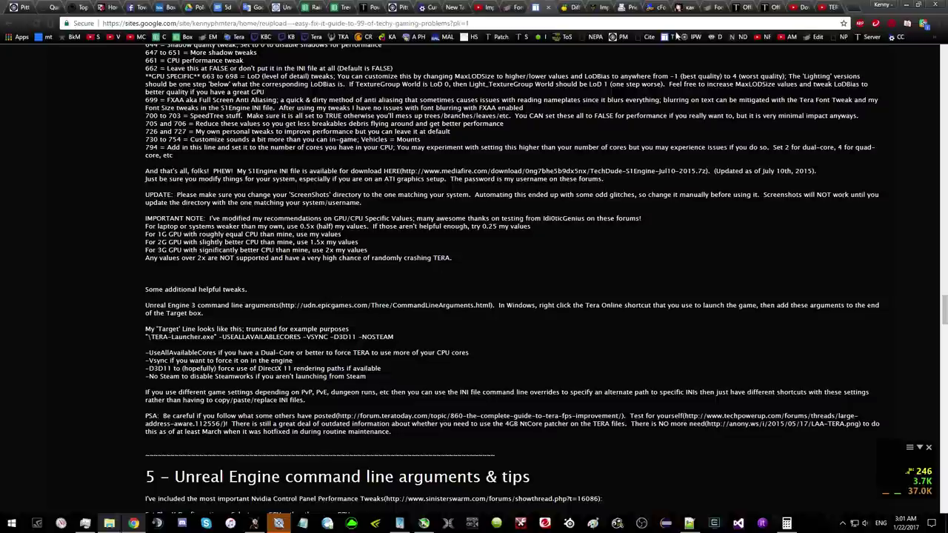
left_click_drag(280, 305, 492, 307)
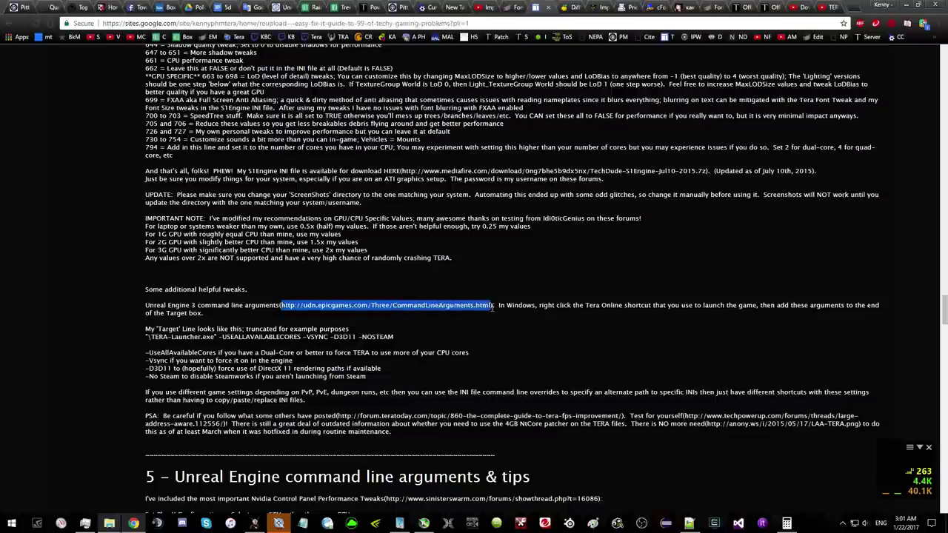
left_click(492, 261)
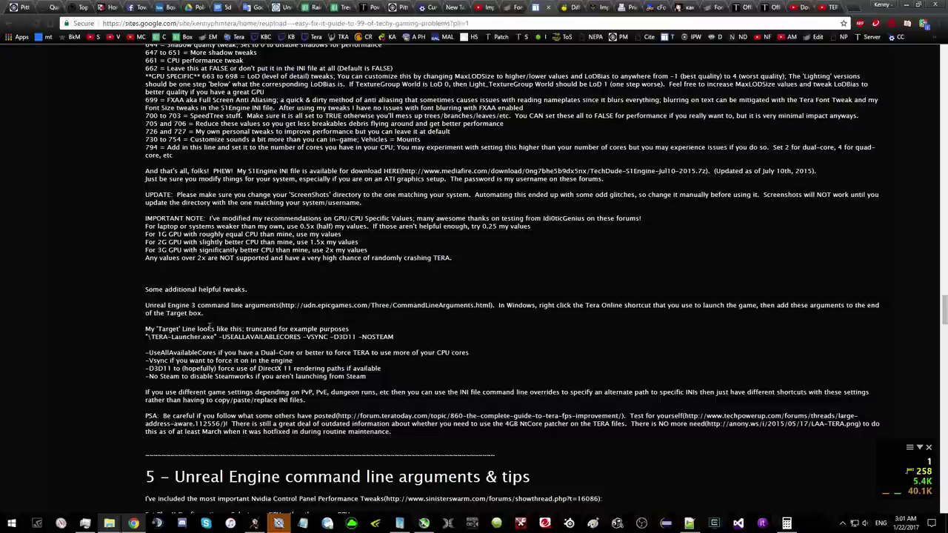
- Browse the TERA installation in File Explorer, from the Videos folder through TERA and Client into S1Game
mouse_move(109, 526)
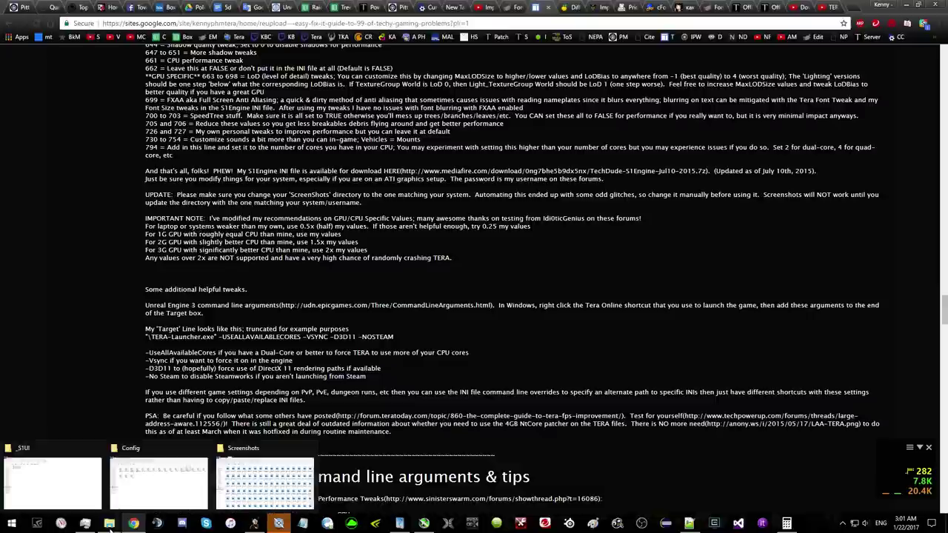
left_click(134, 487)
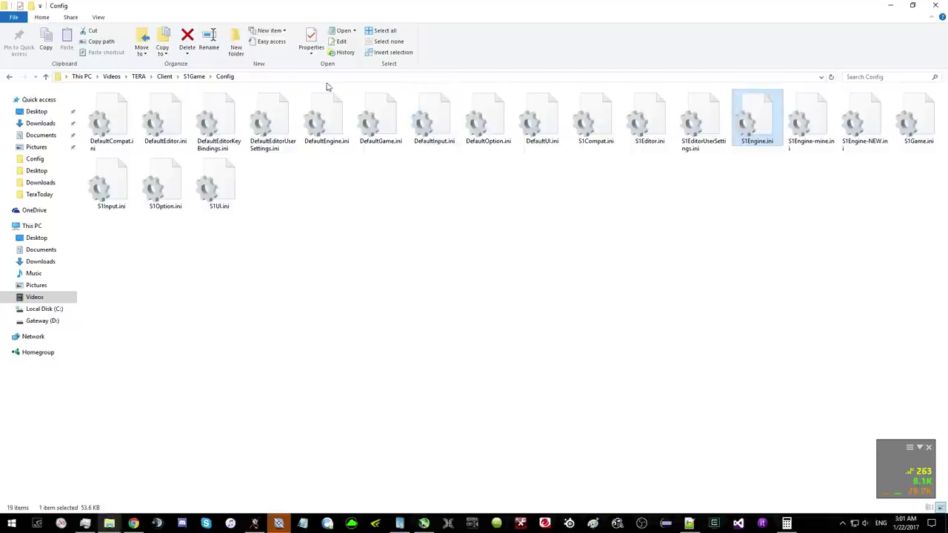
left_click(139, 76)
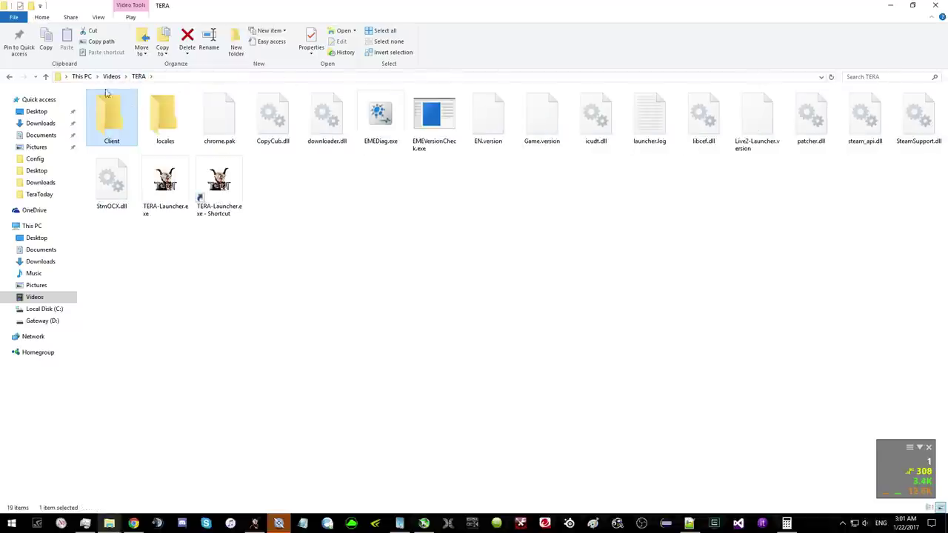
left_click(82, 76)
double_click(746, 115)
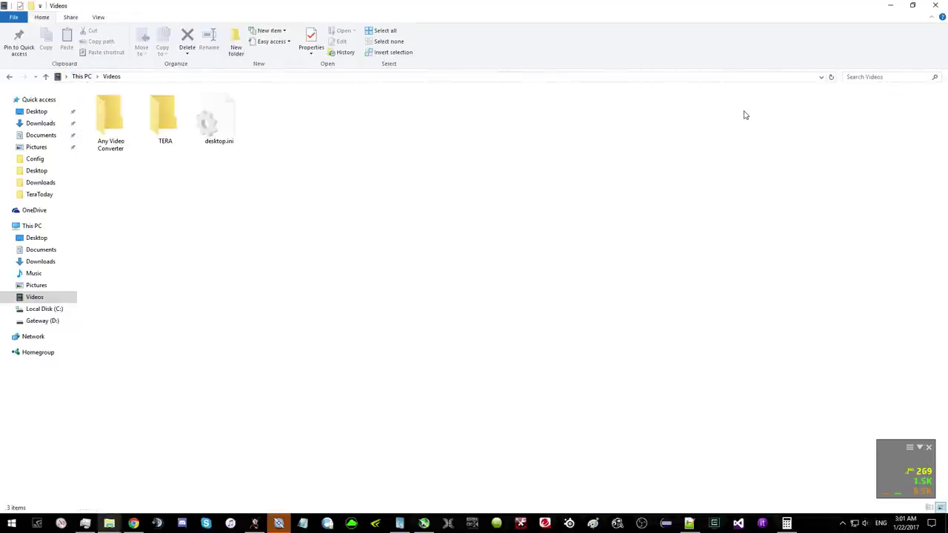
double_click(171, 145)
double_click(108, 124)
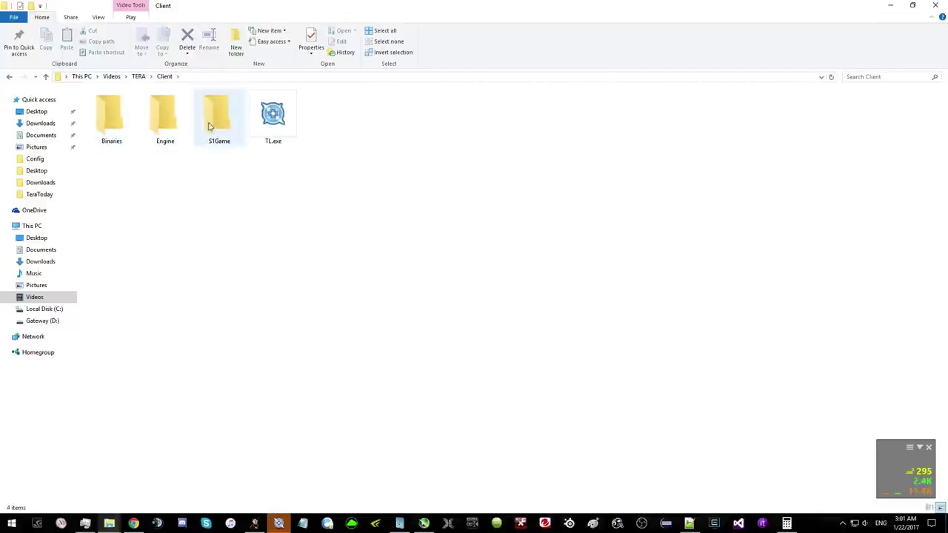
double_click(217, 127)
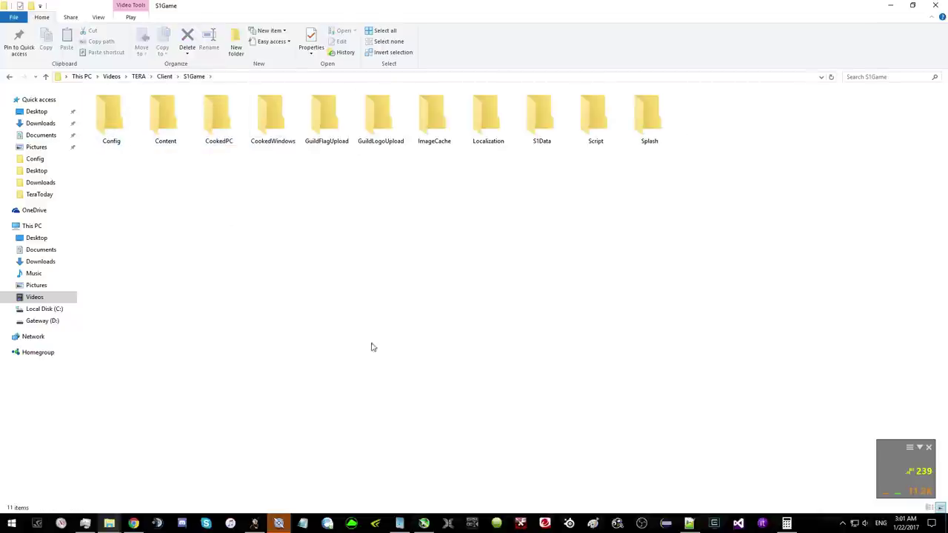
- Open the properties of the pinned TERA-Launcher.exe shortcut and examine its Target launch arguments and Start in path
right_click(254, 523)
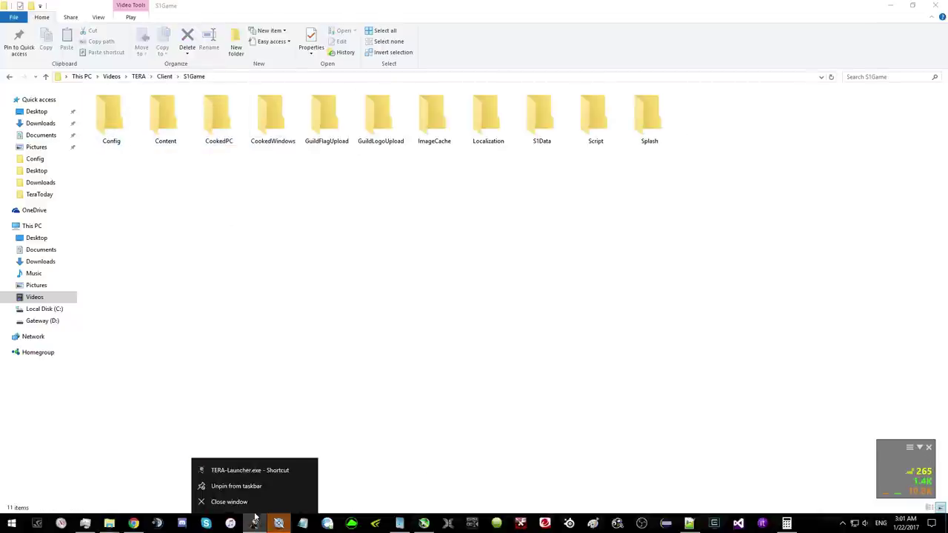
right_click(264, 471)
left_click(289, 463)
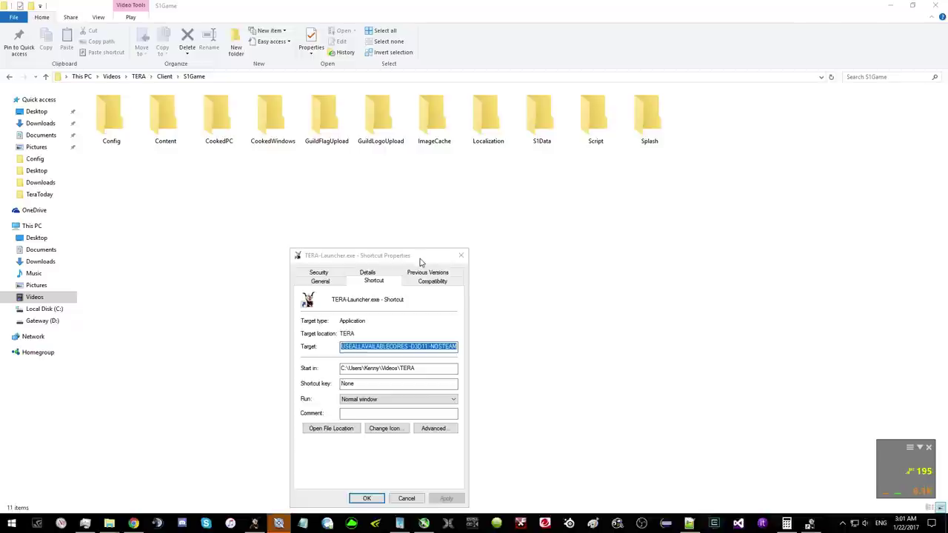
left_click(364, 368)
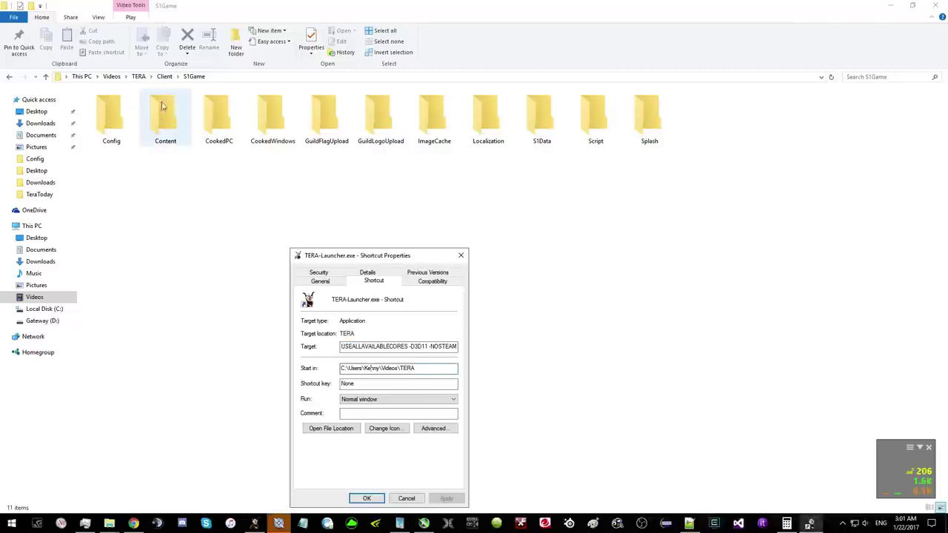
- Create a new shortcut to TERA-Launcher.exe inside the TERA folder under Videos
left_click(138, 76)
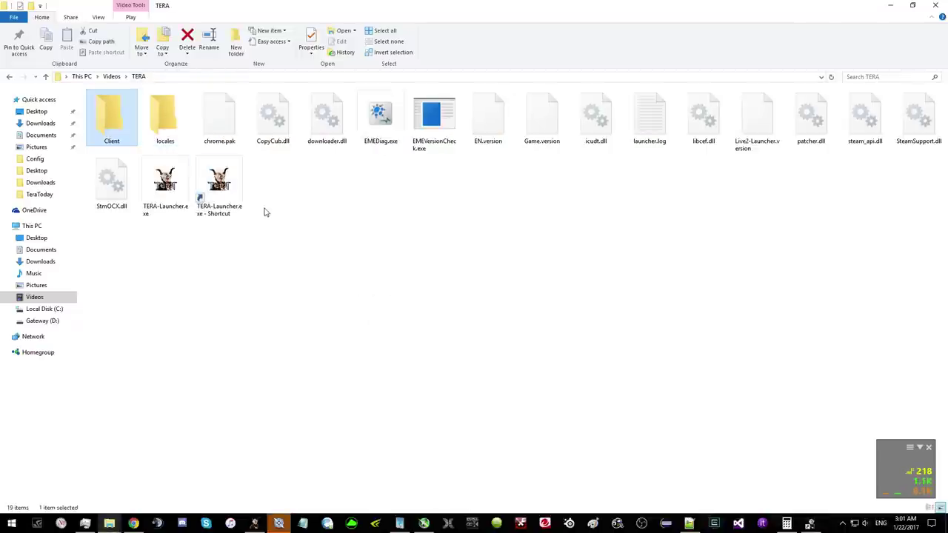
left_click(151, 195)
left_click(83, 77)
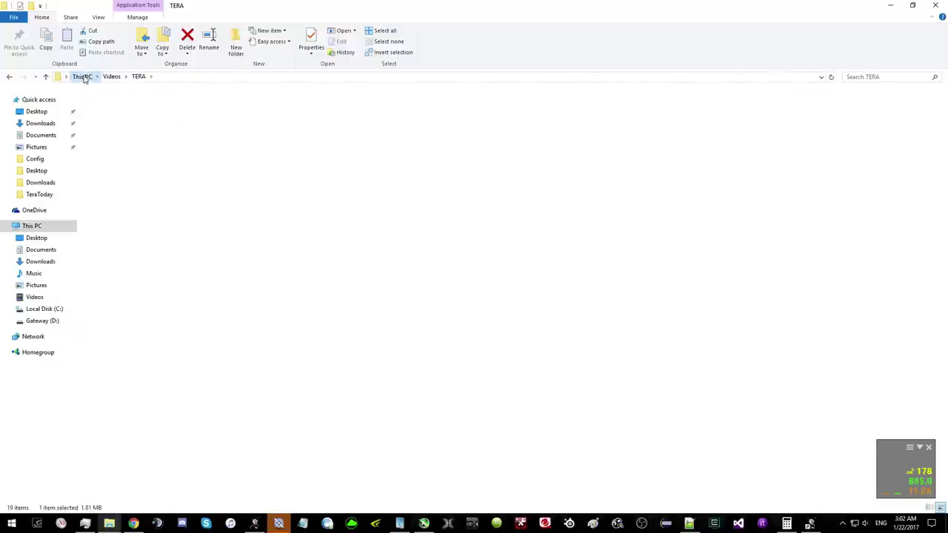
double_click(772, 122)
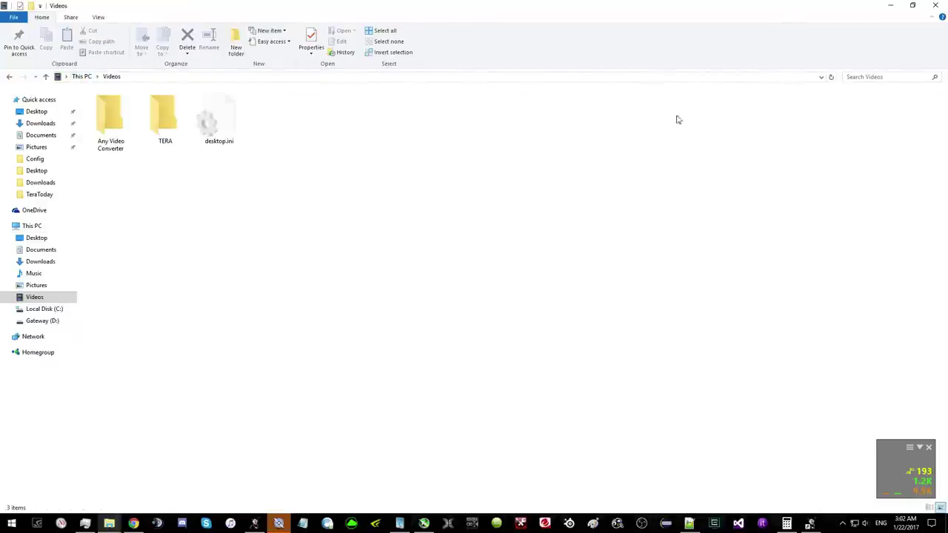
double_click(172, 121)
left_click(169, 190)
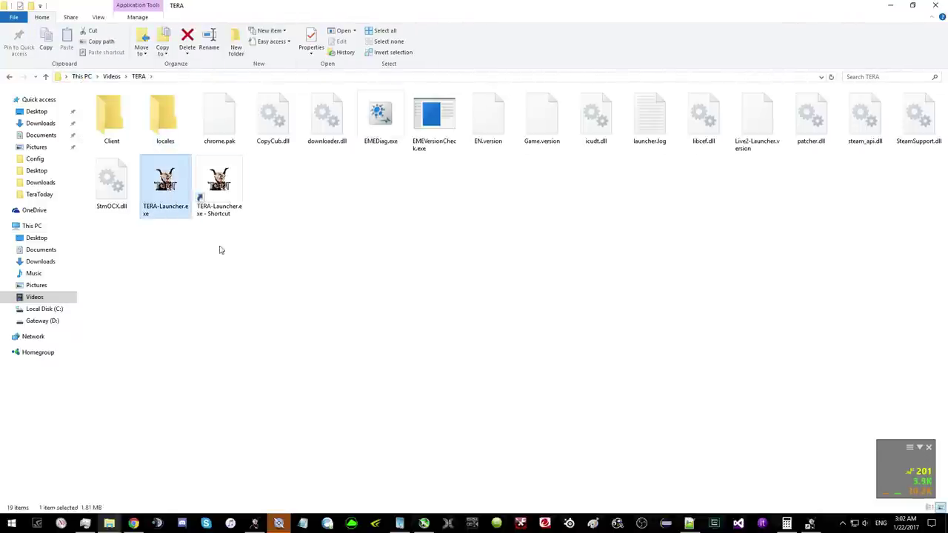
right_click(166, 183)
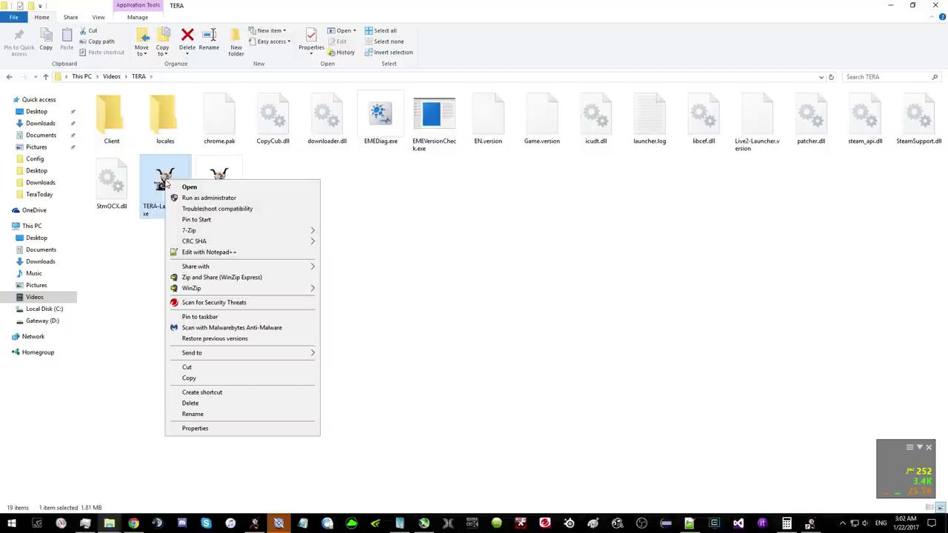
left_click(209, 393)
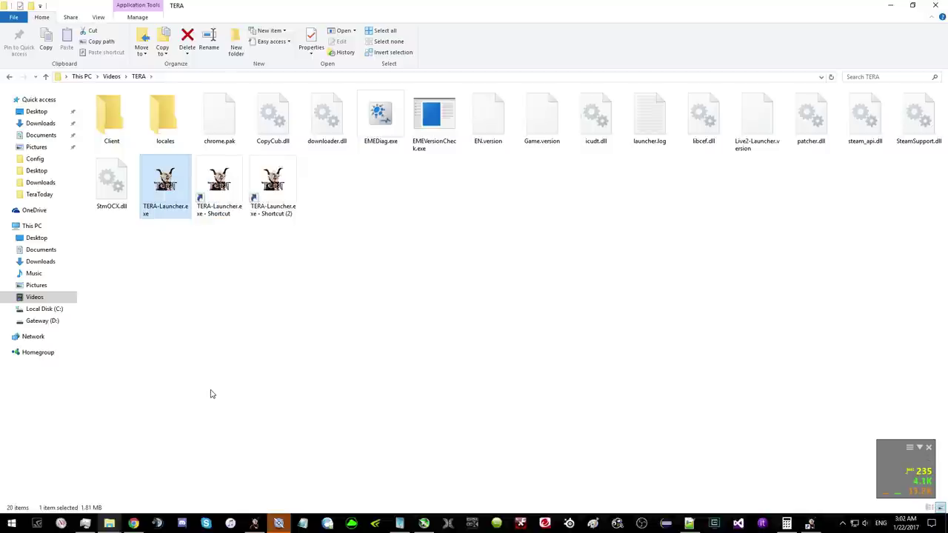
- Inspect the Target field in the new TERA-Launcher.exe shortcut's properties and close all open properties windows
left_click(222, 185)
right_click(222, 186)
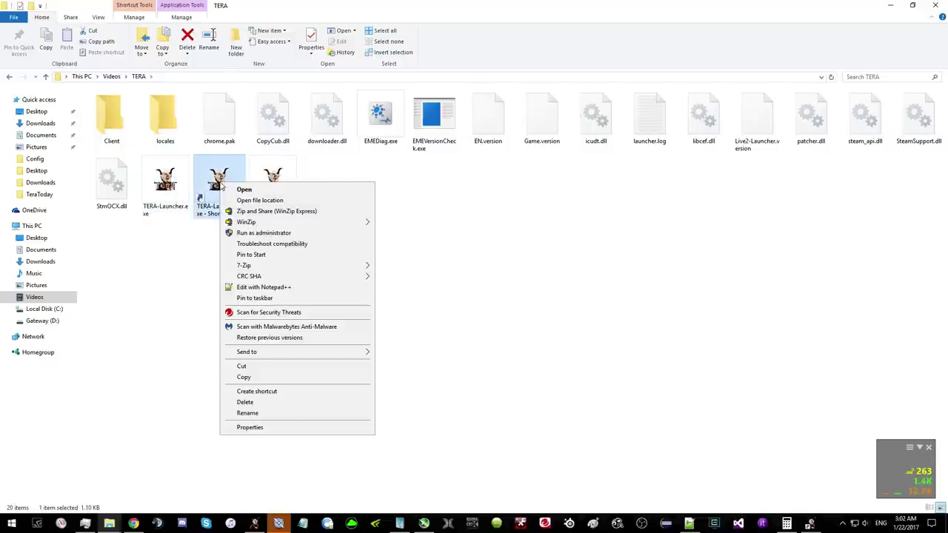
left_click(275, 426)
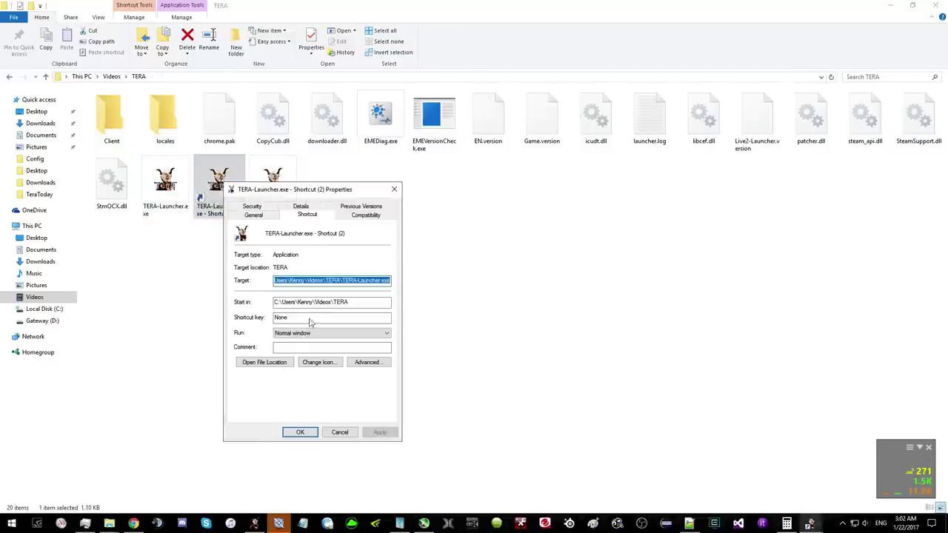
left_click(272, 181)
right_click(253, 170)
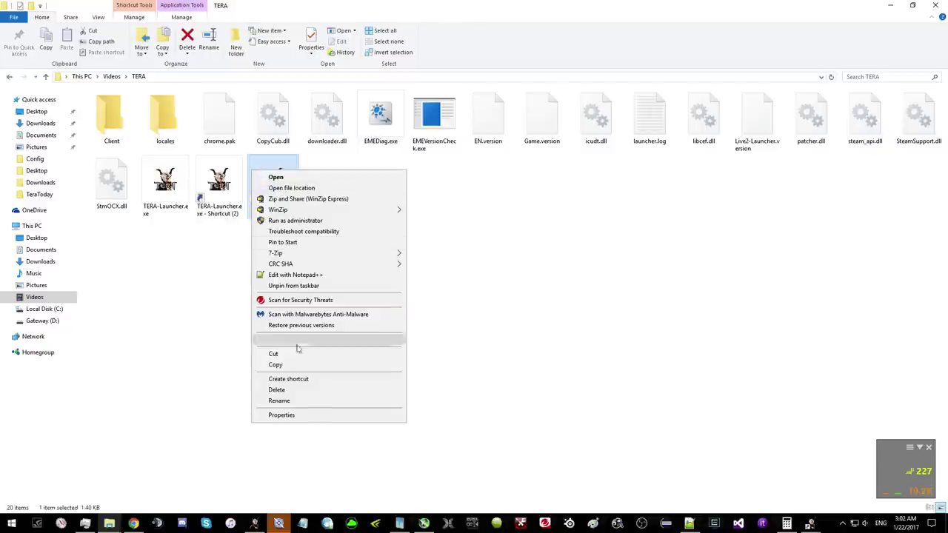
left_click(210, 200)
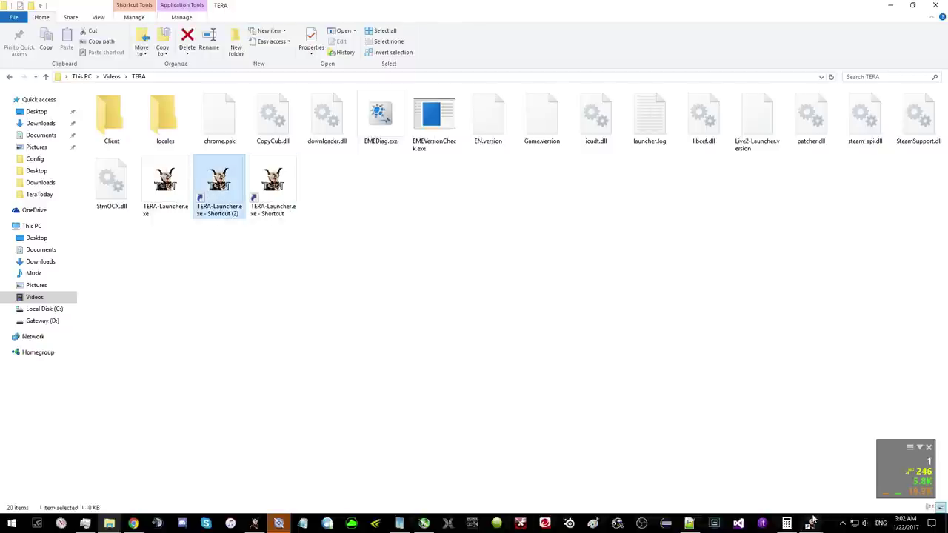
mouse_move(810, 519)
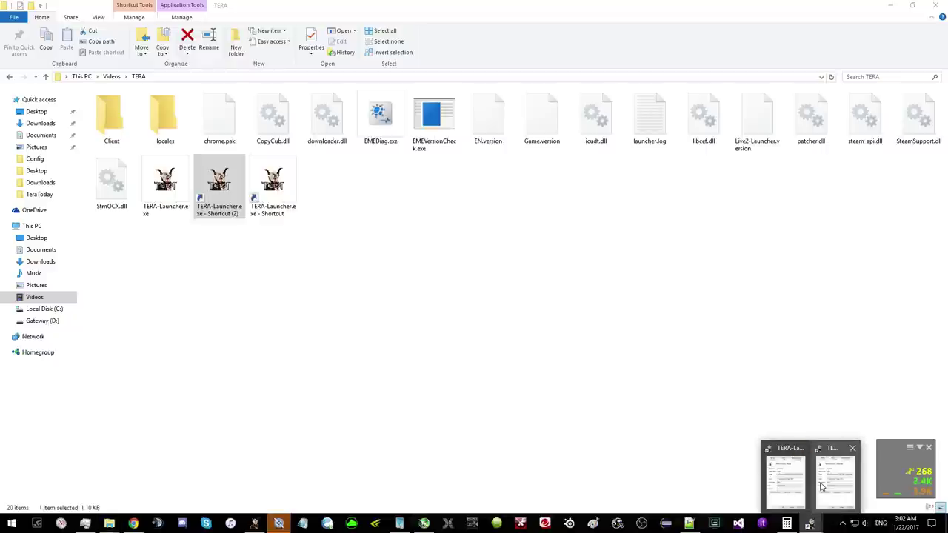
left_click(803, 449)
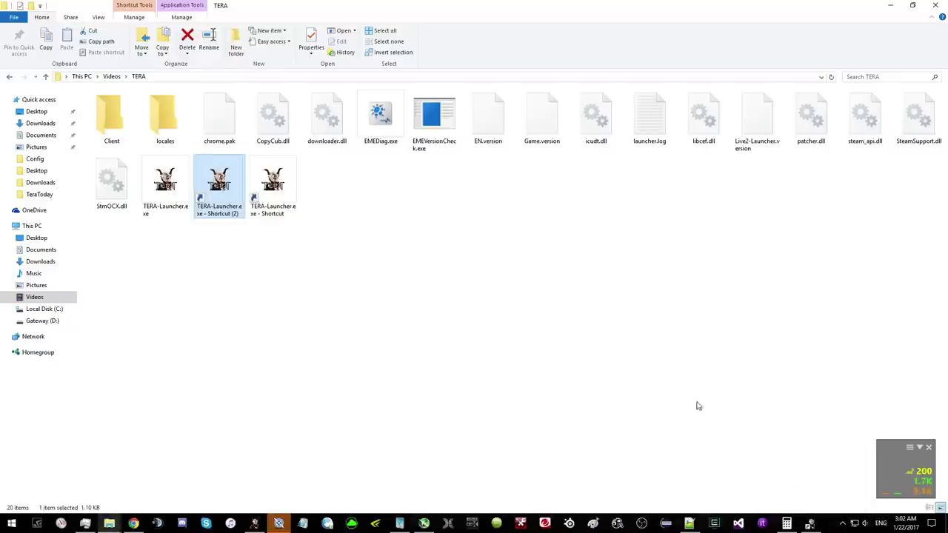
right_click(811, 522)
left_click(806, 504)
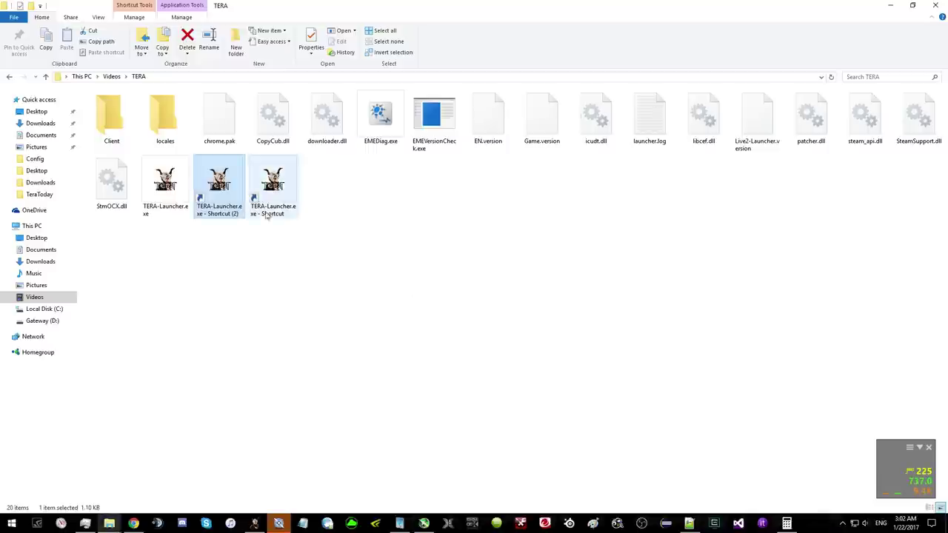
- Open the properties of TERA-Launcher.exe - Shortcut (2) and place the cursor at the end of its Target path
right_click(215, 175)
left_click(240, 422)
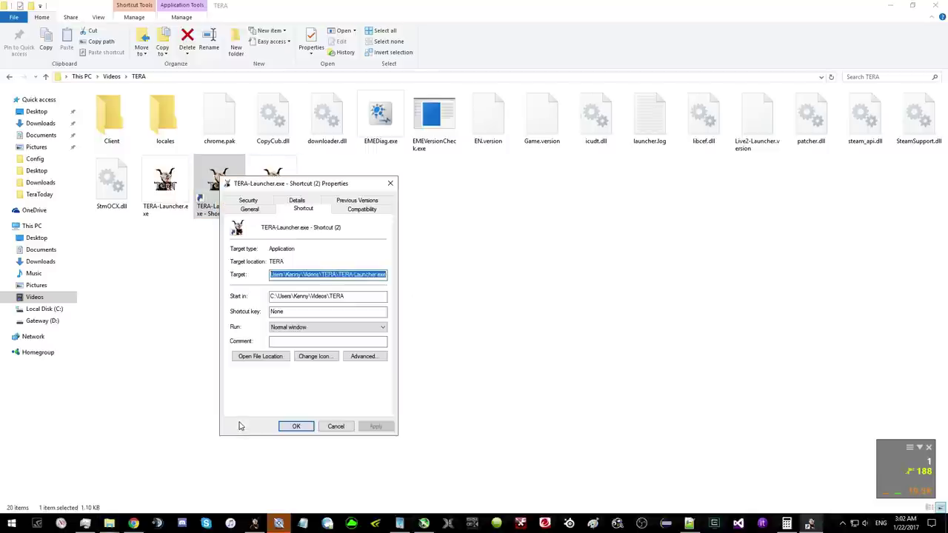
double_click(359, 273)
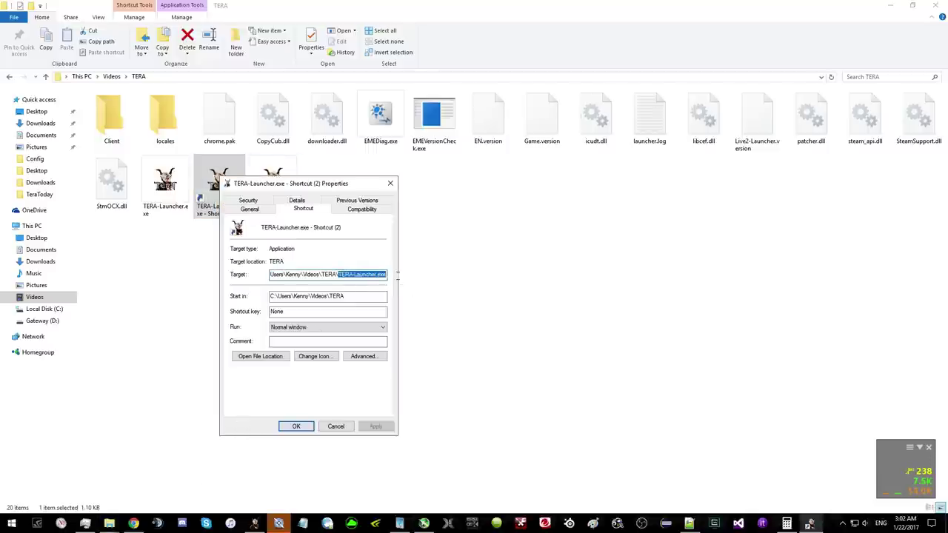
left_click(373, 273)
- Switch to Chrome and copy the arguments "-USEALLAVAILABLECORES -VSYNC -D3D11 -NOSTEAM" from the guide's example Target line
left_click(133, 524)
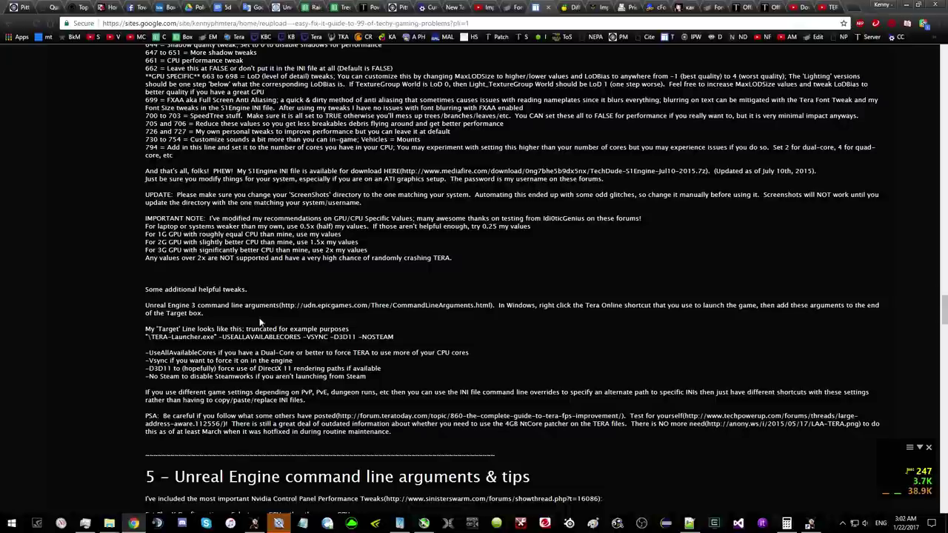
left_click_drag(219, 336, 397, 341)
key("ctrl+c")
right_click(387, 342)
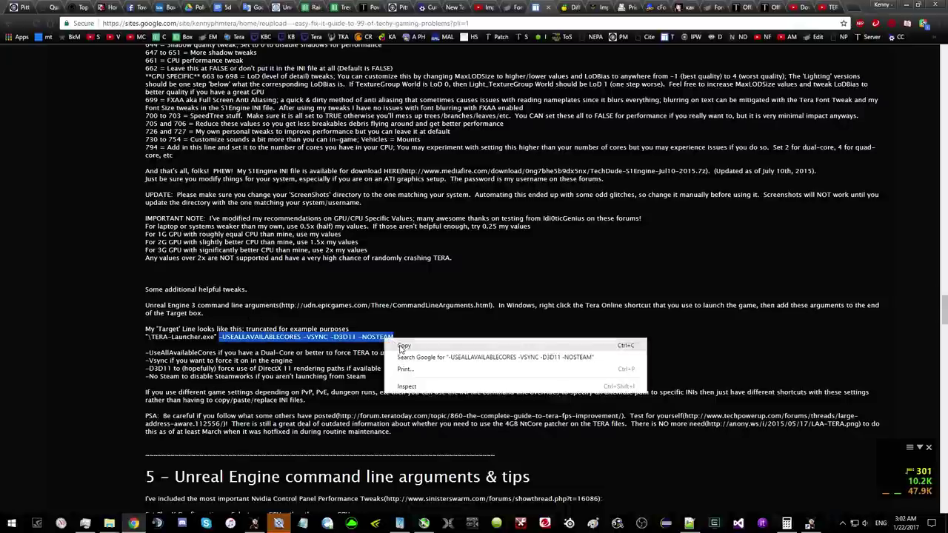
left_click(415, 342)
- Append the copied launch arguments to the end of the shortcut's Target path, apply the change and close the properties
key("alt+Tab")
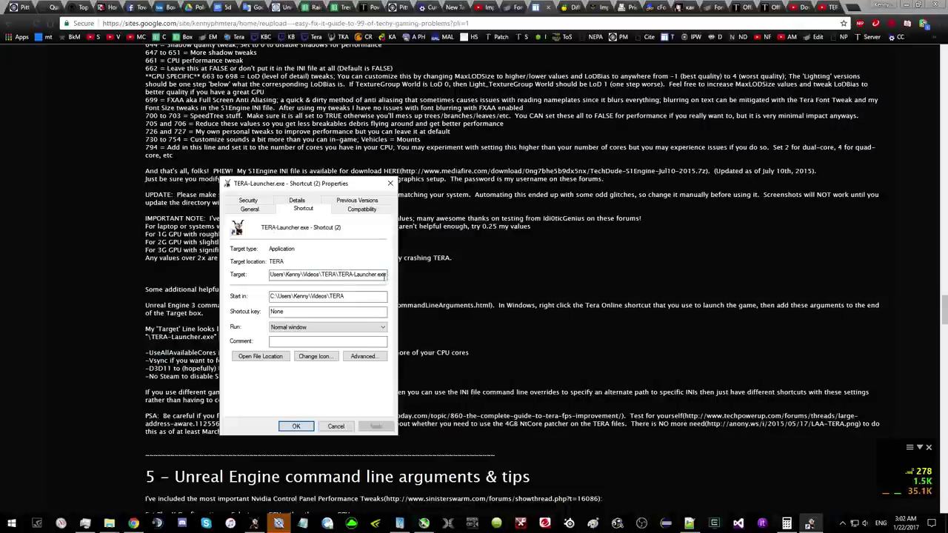
left_click(384, 275)
key("ctrl+v")
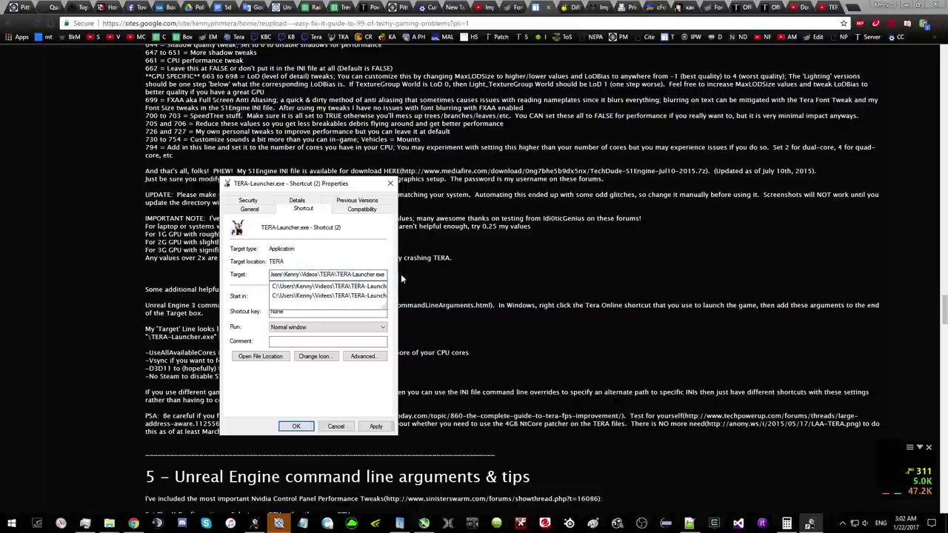
left_click(375, 426)
left_click(296, 426)
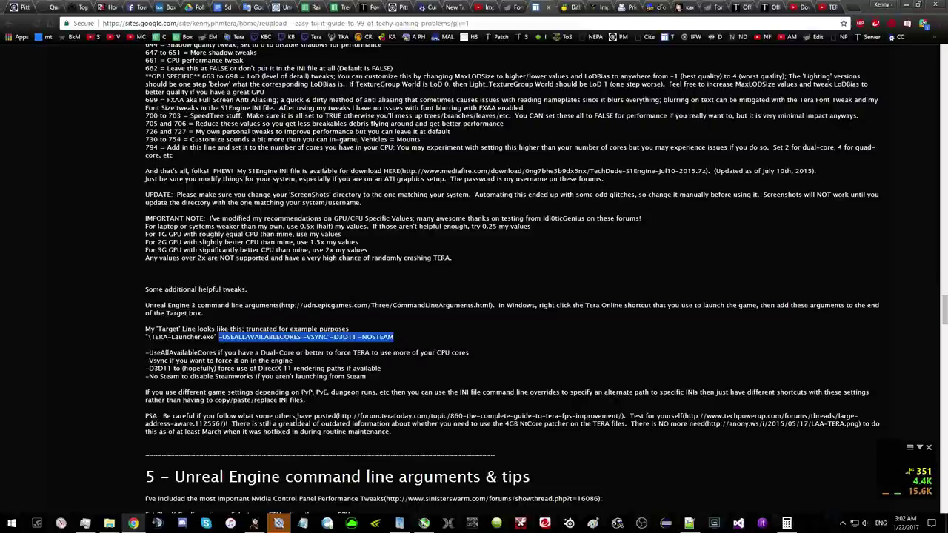
- Move TERA-Launcher.exe - Shortcut (2) from the TERA folder to the Desktop folder, and return to the guide in Chrome
key("alt+Tab")
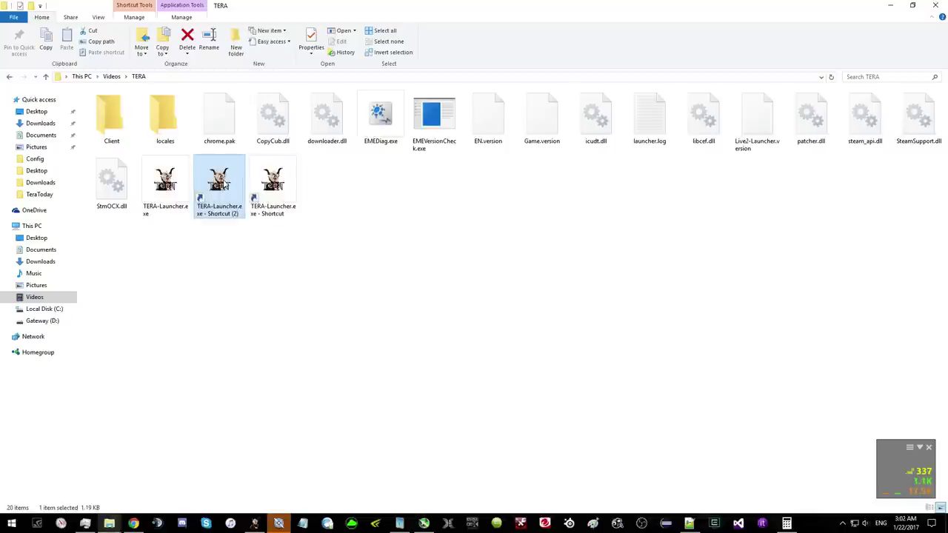
double_click(214, 186)
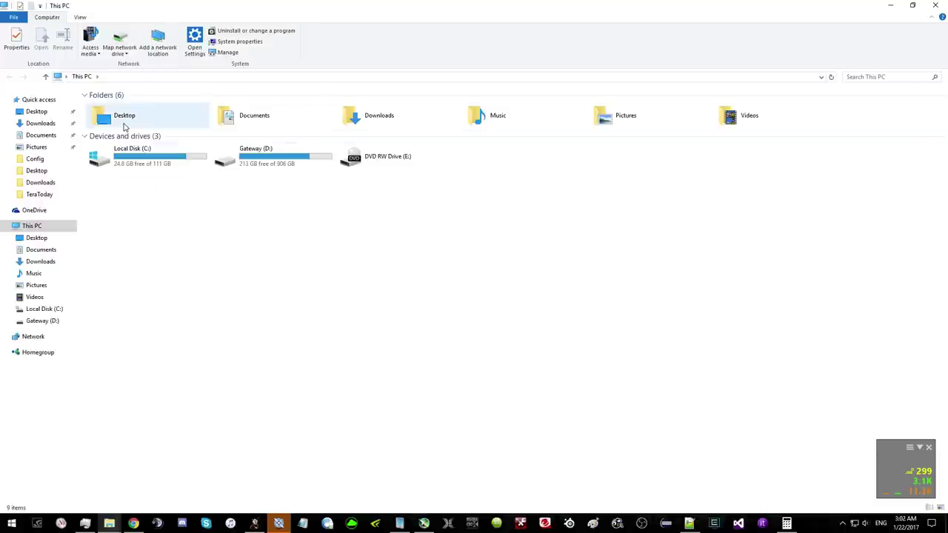
double_click(148, 121)
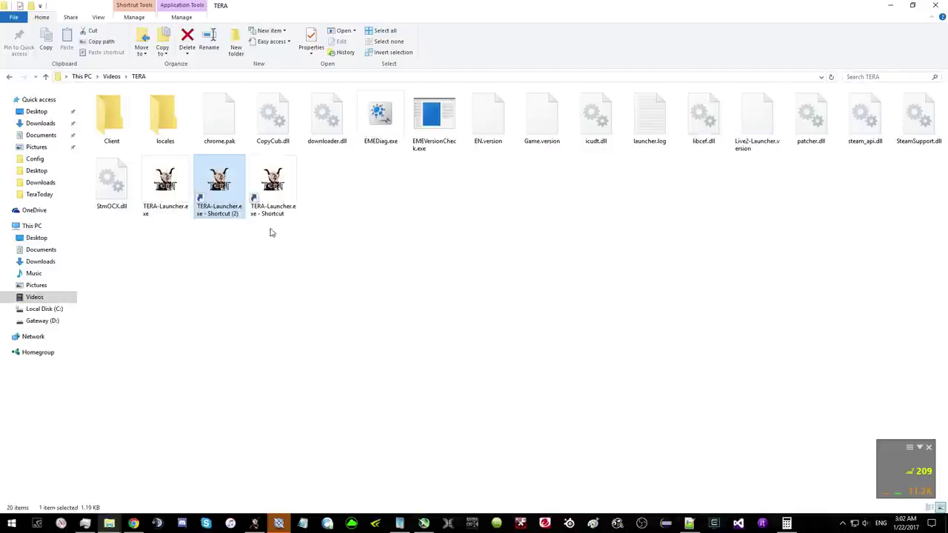
left_click_drag(222, 187, 316, 331)
key("alt+Left")
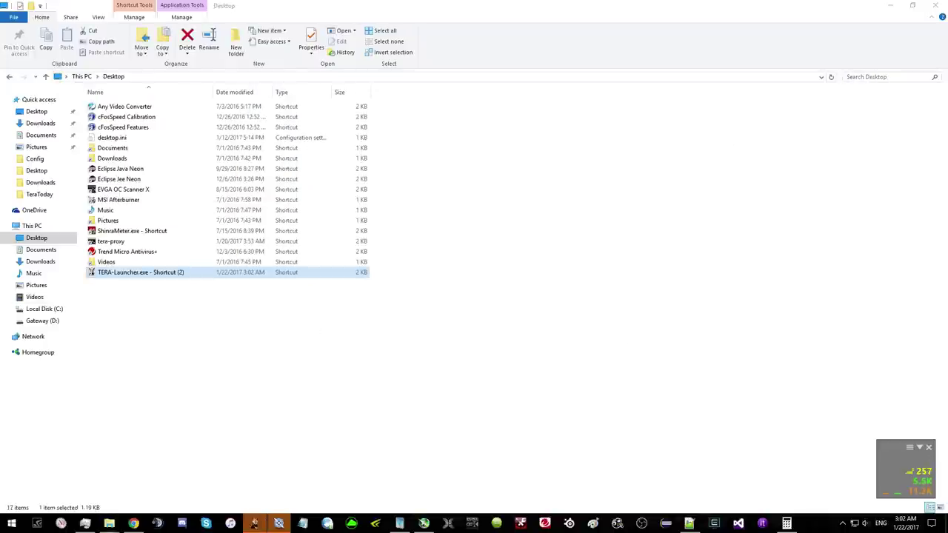
key("super+d")
key("alt+Tab")
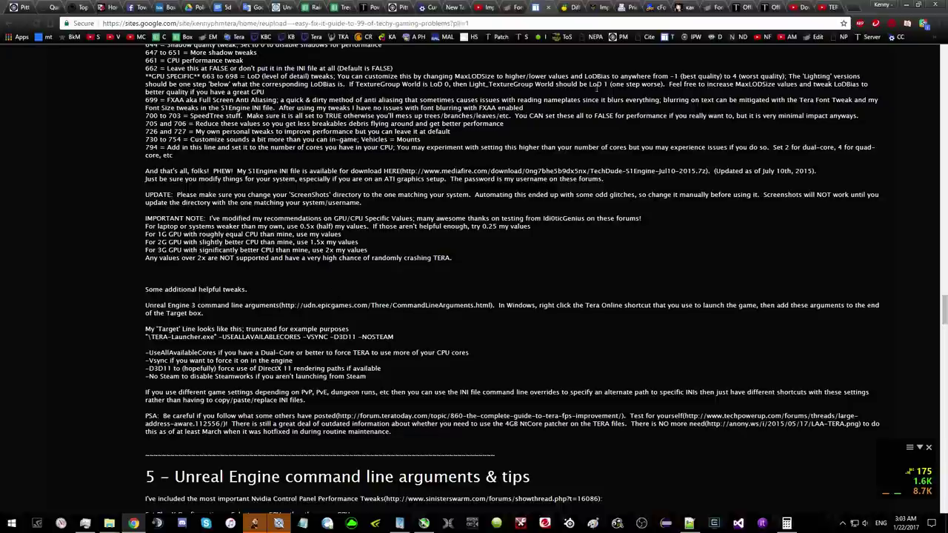
- Go back to the TERA folder in File Explorer and open its Client\S1Game\Config subfolder
mouse_move(105, 528)
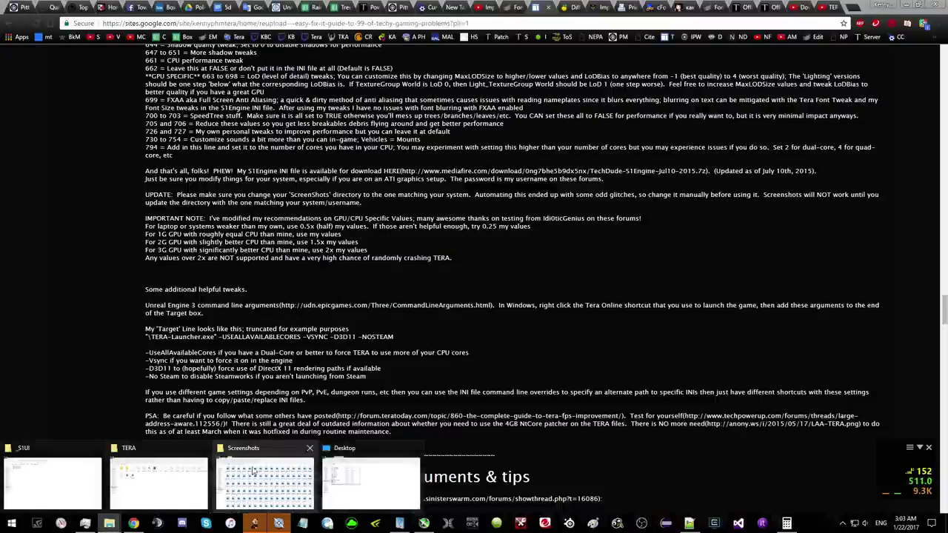
left_click(189, 474)
double_click(109, 118)
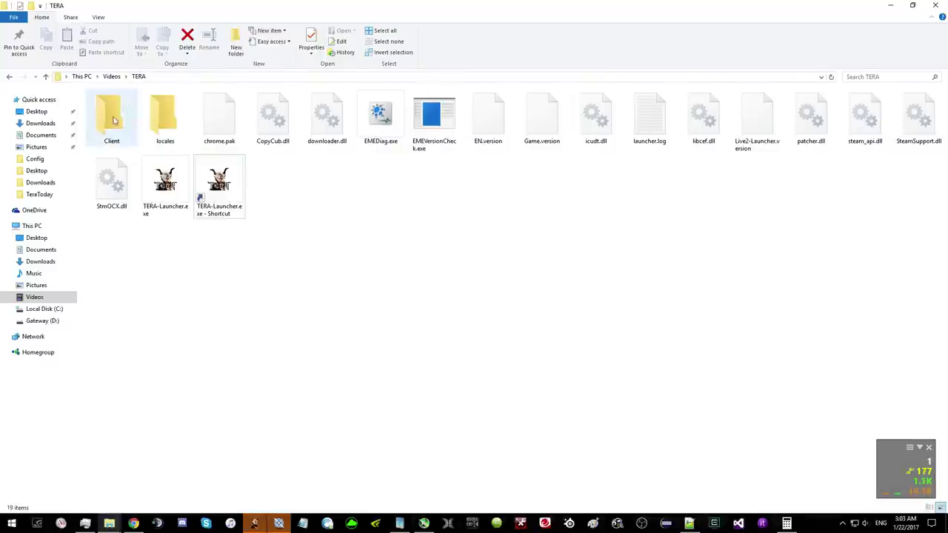
double_click(216, 118)
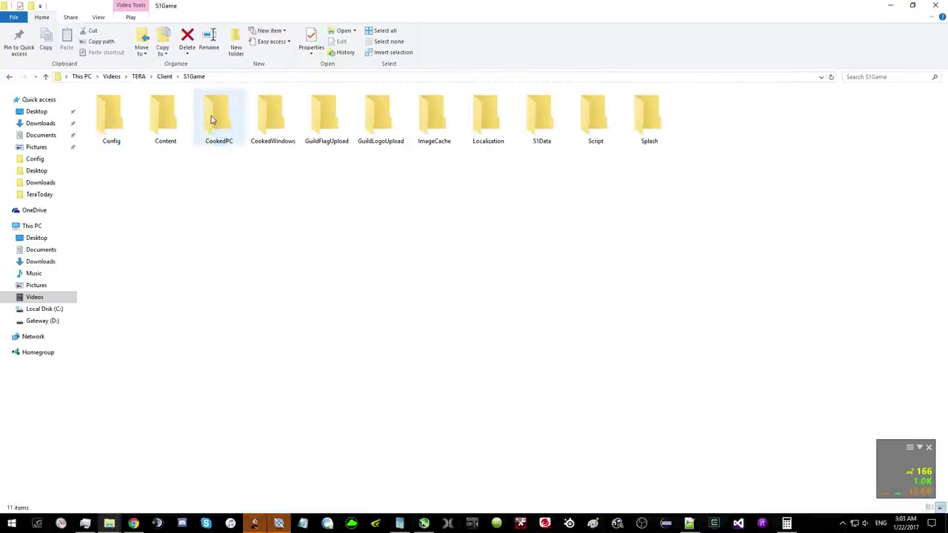
double_click(119, 128)
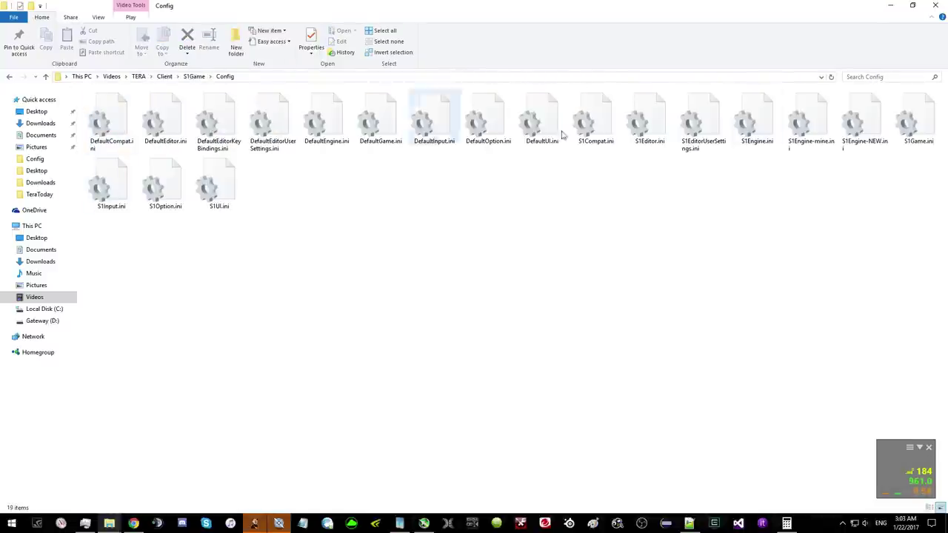
- Remove the Read-only attribute from S1Engine.ini and apply the change
left_click(757, 120)
left_click(310, 39)
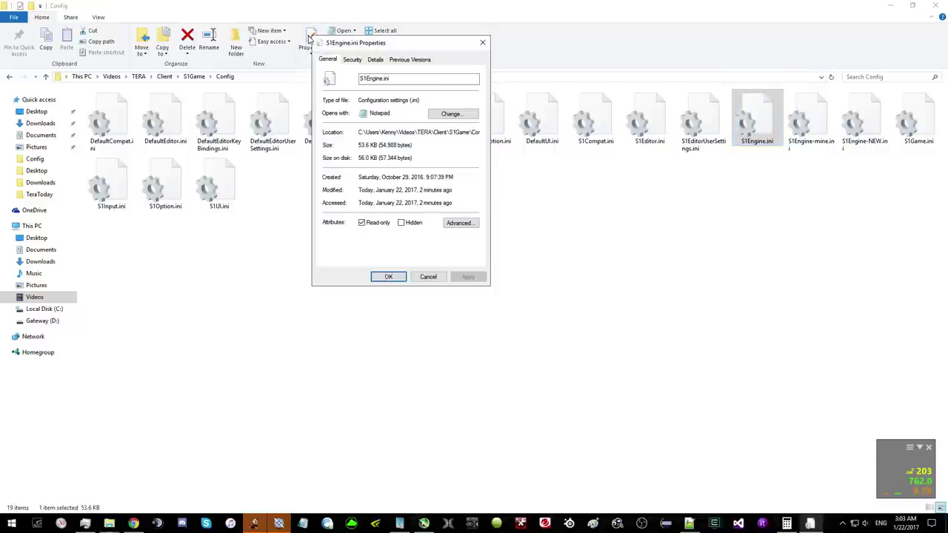
left_click(375, 223)
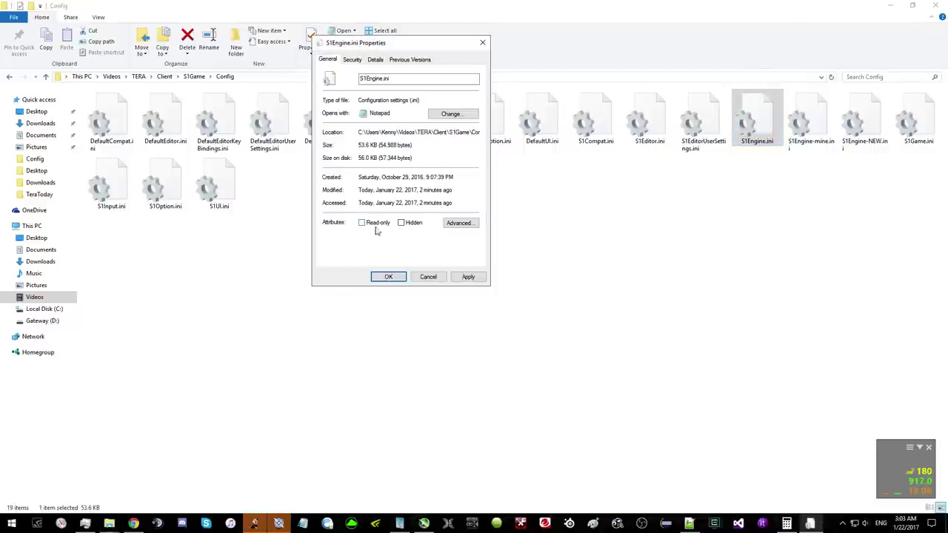
left_click(468, 277)
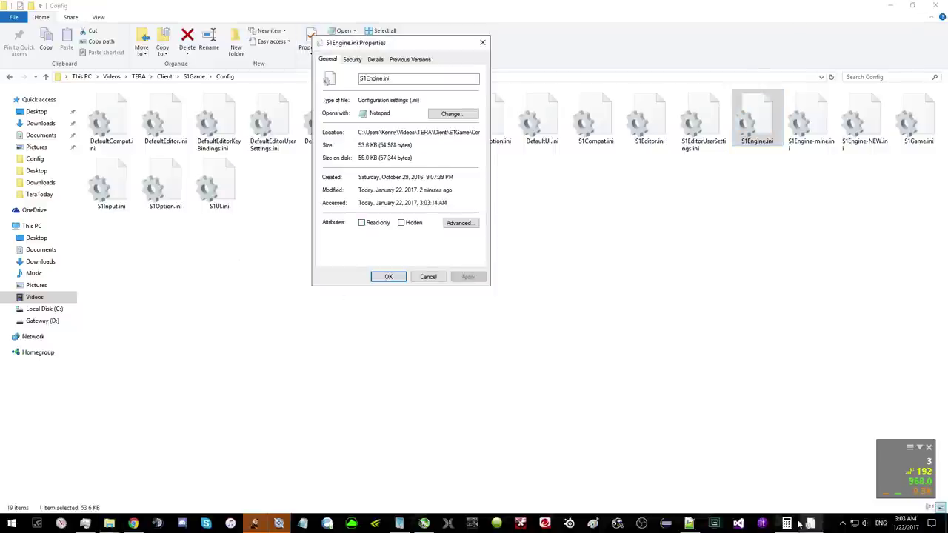
- Switch to S1Engine.ini in Notepad++ and place the cursor at the end of the CPUNumLogicalProcessors line under [AppCompat]
left_click(691, 524)
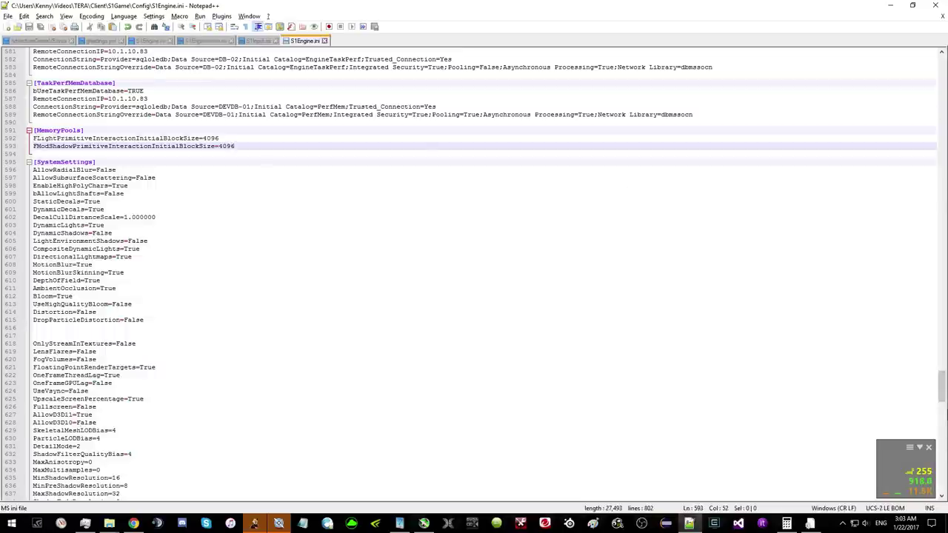
scroll(482, 267, "down", 15)
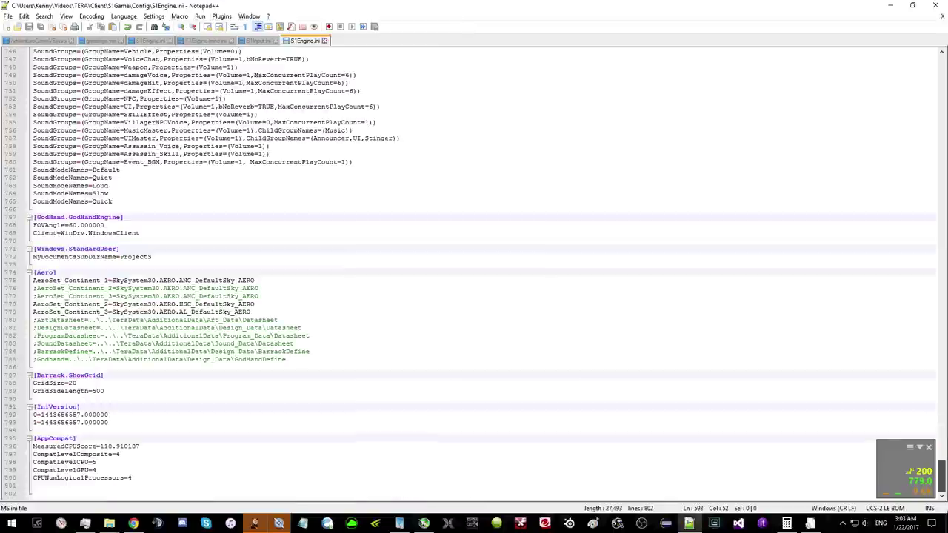
left_click(137, 479)
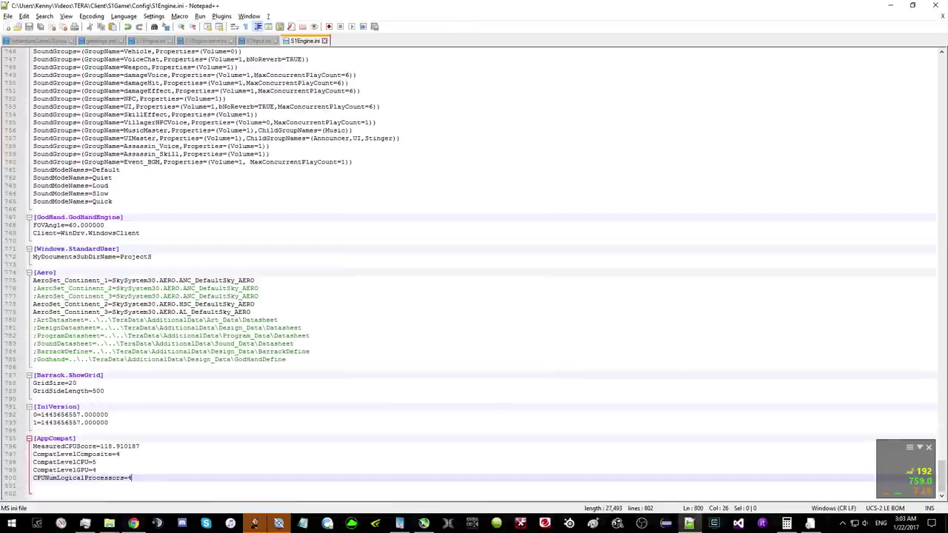
- Search Google in a new Chrome tab for "how many cores does my cpu have"
key("alt+Tab")
left_click(850, 12)
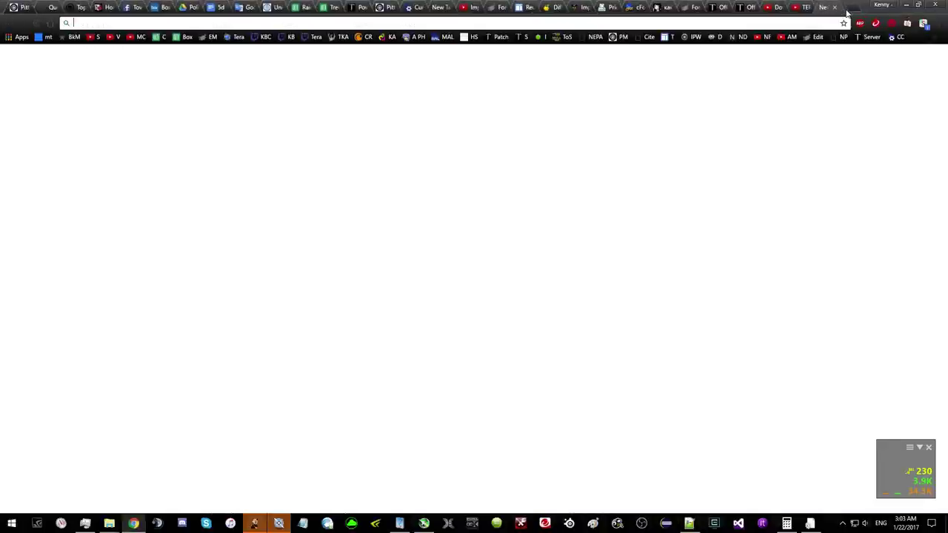
type("how my")
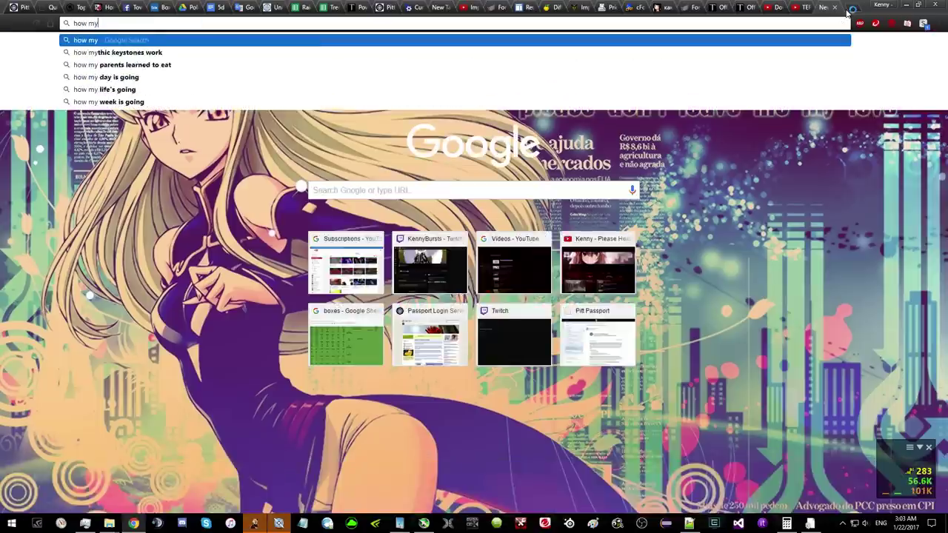
key("BackSpace")
type("any cores does my cpu")
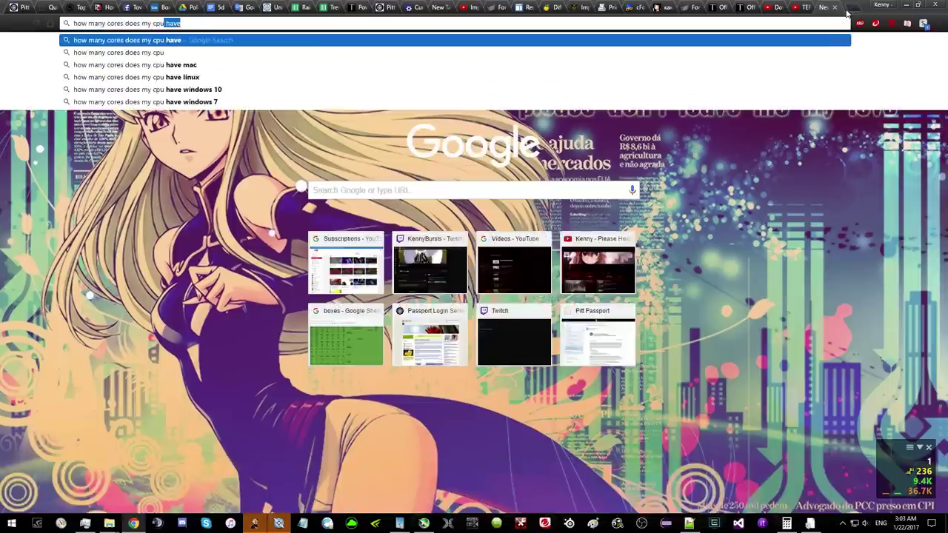
key("Return")
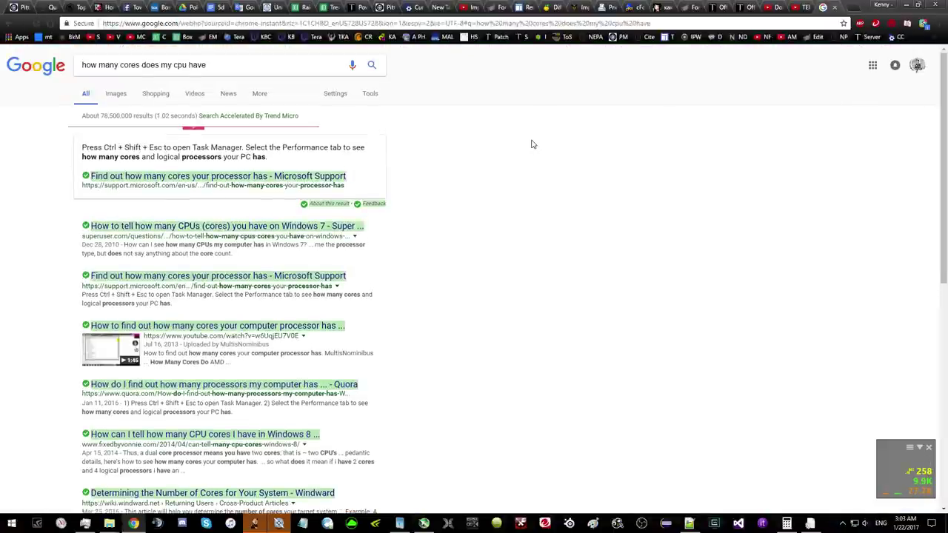
- Return to S1Engine.ini in Notepad++, set CPUNumLogicalProcessors to 8 and save the file
key("alt+Tab")
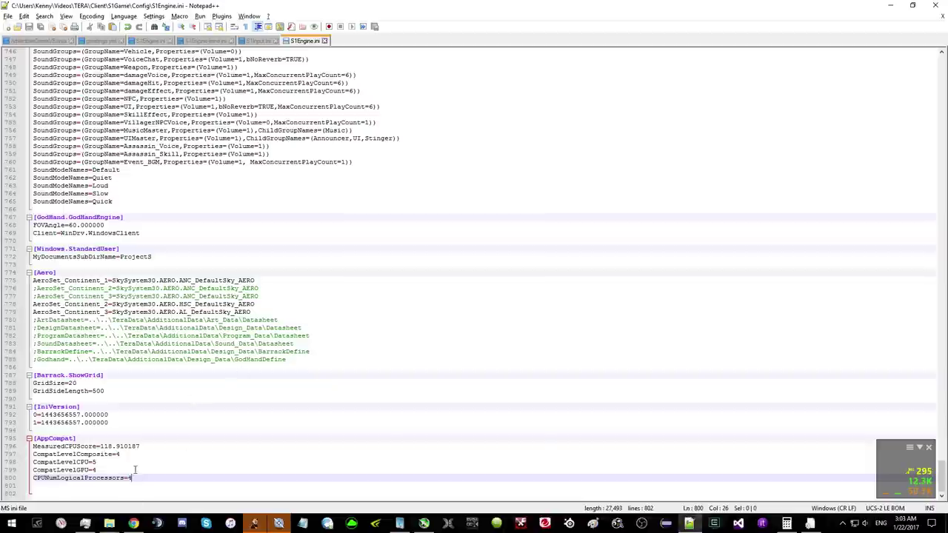
key("BackSpace")
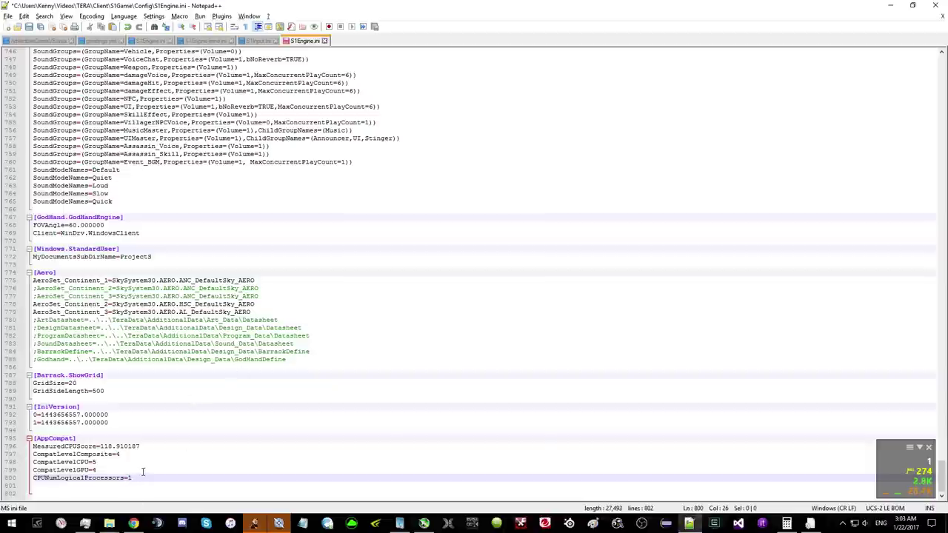
type("8")
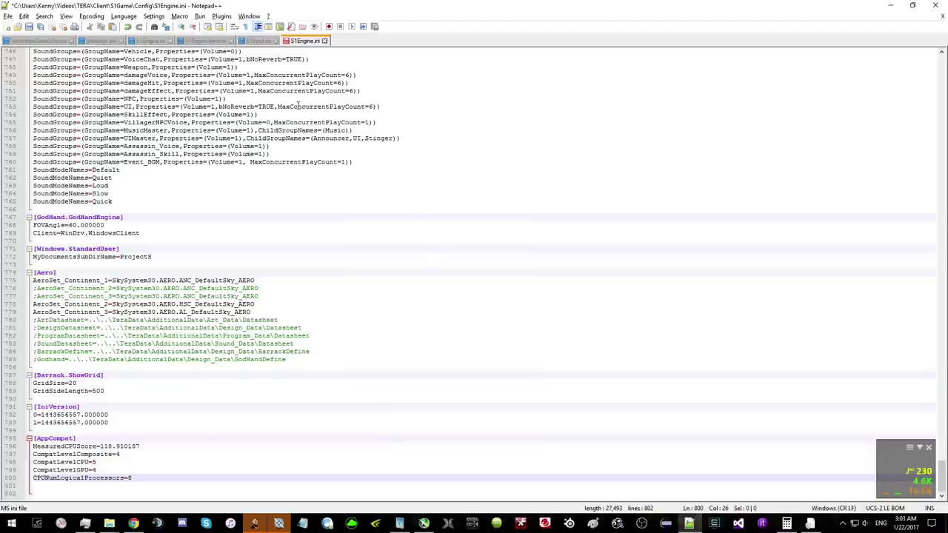
key("ctrl+s")
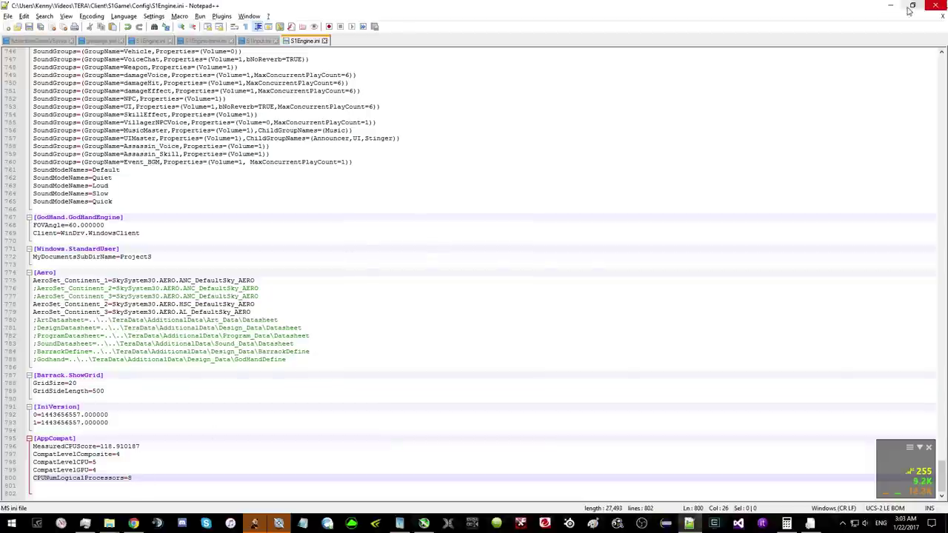
- Return to the Config folder, check the attributes of S1Engine.ini in its properties, and close them
key("alt+Tab")
key("alt+Tab")
key("alt+Tab")
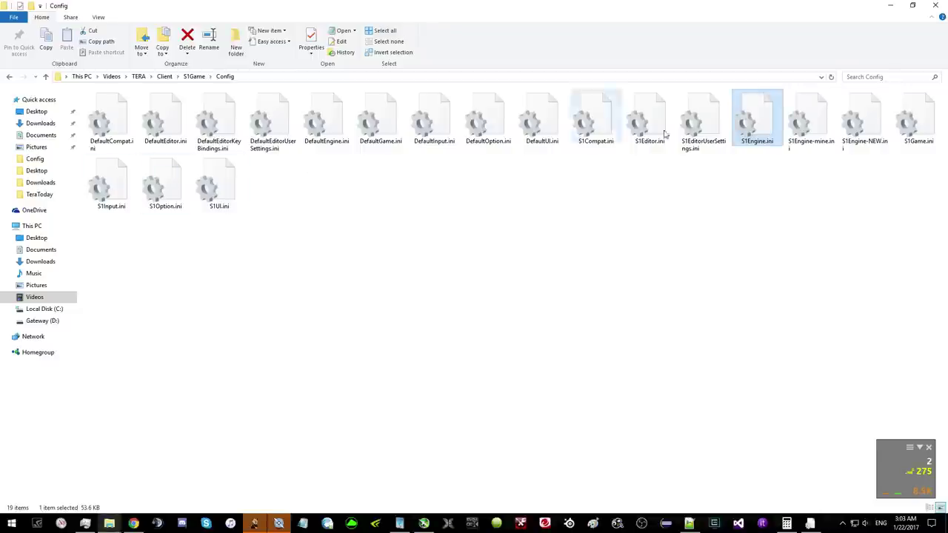
left_click(311, 44)
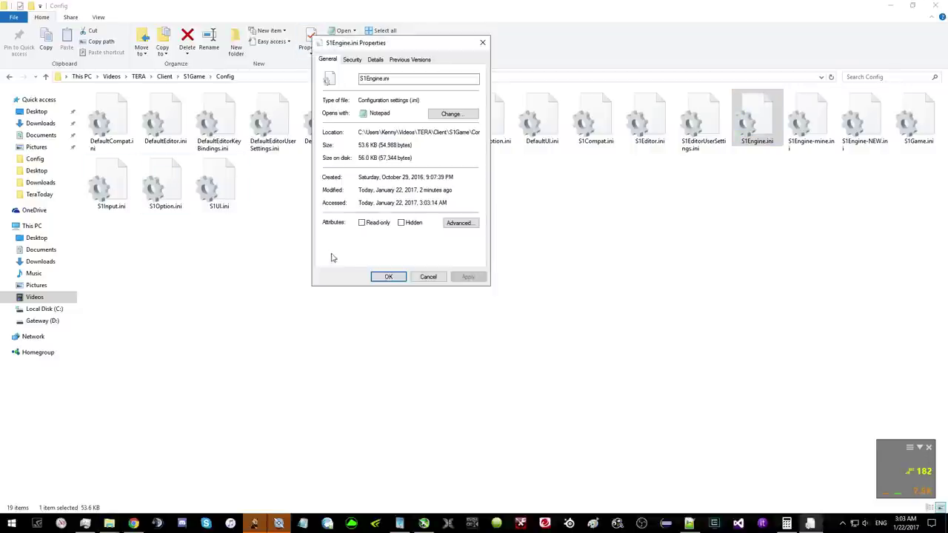
left_click(389, 277)
- Close the CPU core search tab in Chrome and bring up the "Improve Frames/Lag of TERA" forum thread
key("alt+Tab")
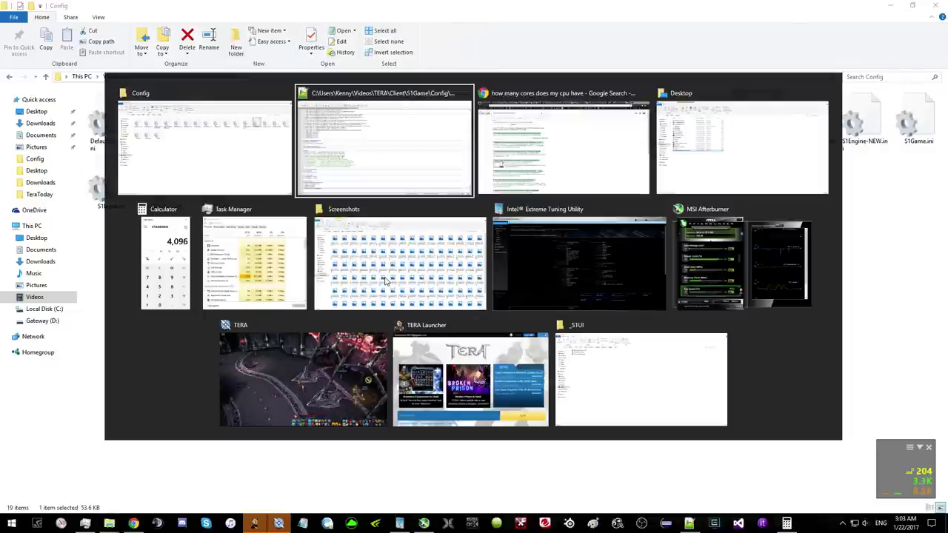
left_click(521, 146)
left_click(835, 8)
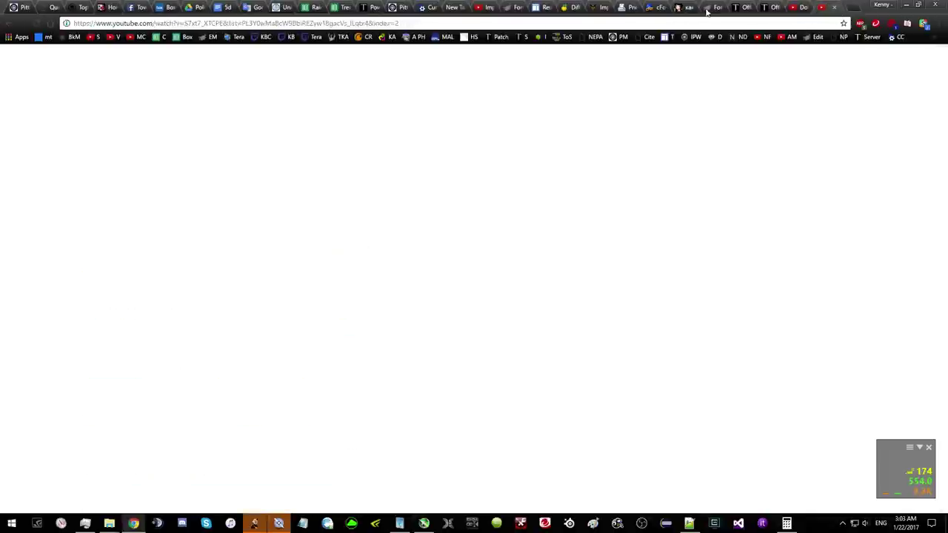
left_click(581, 7)
left_click(595, 6)
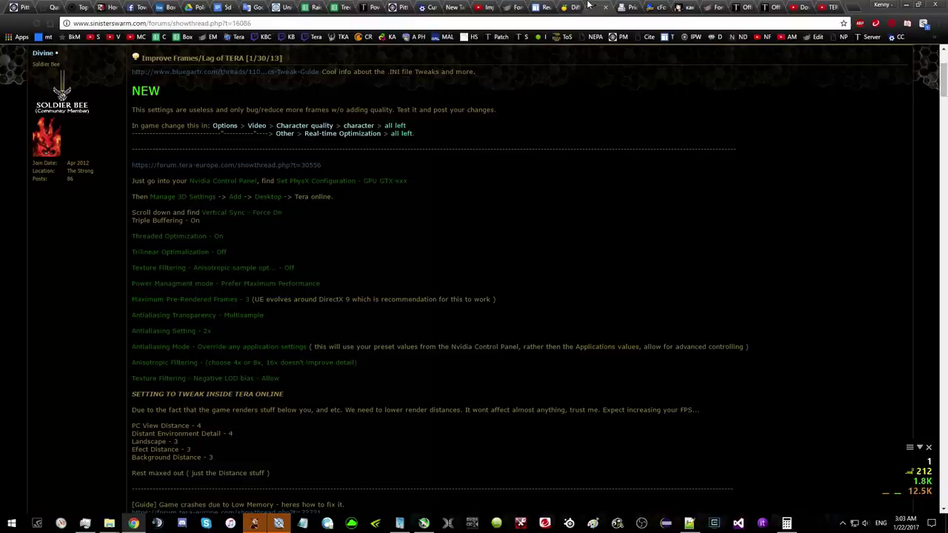
left_click(568, 6)
left_click(548, 7)
left_click(594, 5)
left_click(282, 23)
left_click(433, 262)
- Switch to TERA, open the game options and bring up the video settings
key("alt+Tab")
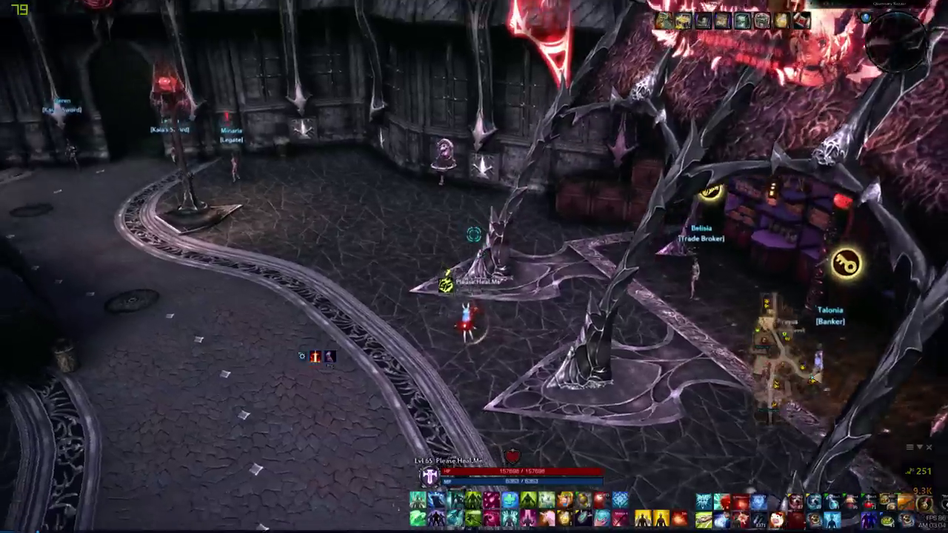
key("o")
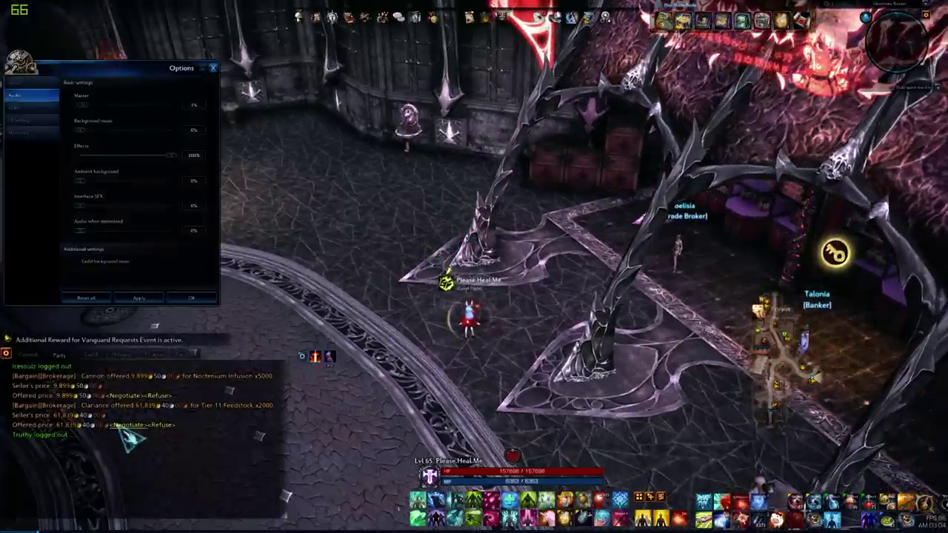
key("alt+Tab")
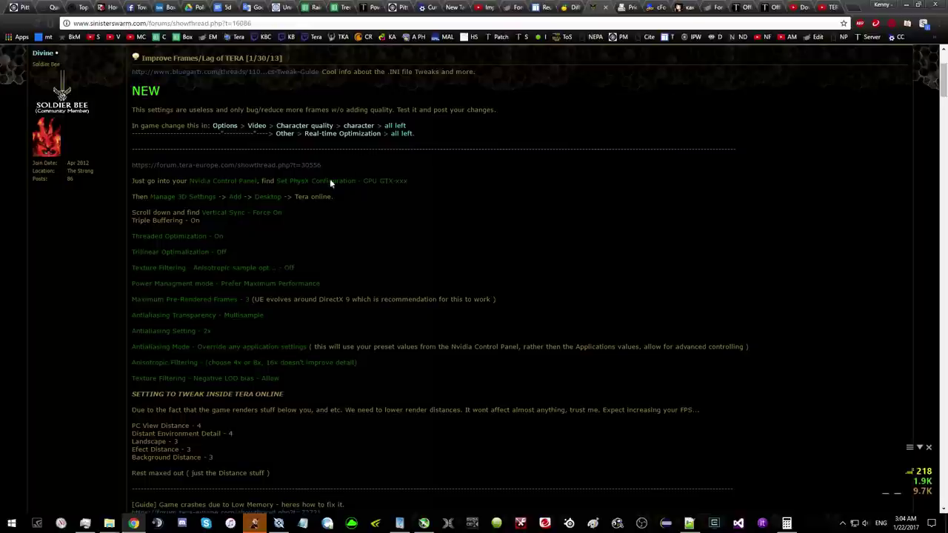
key("alt+Tab")
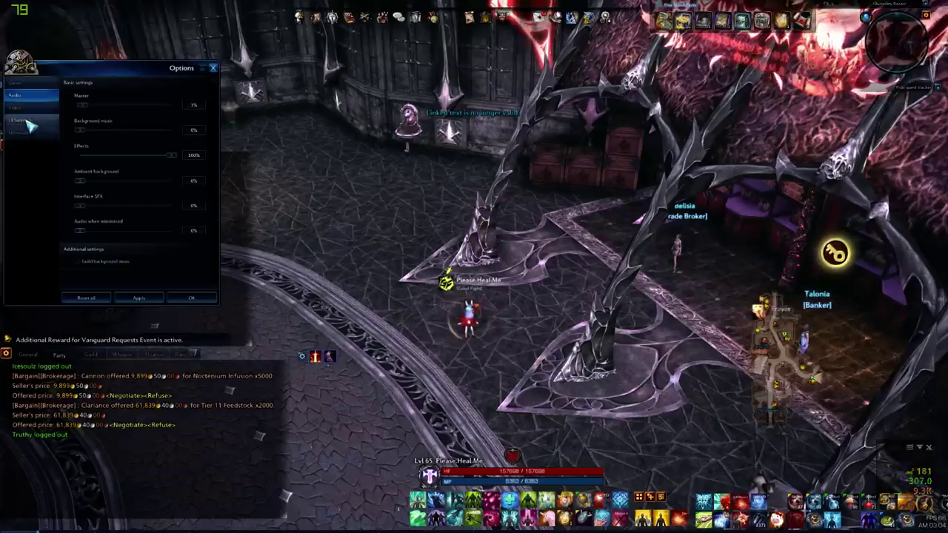
left_click(29, 111)
- Compare the Character quality settings in TERA's video options with the recommendation in the forum thread in Chrome
key("alt+Tab")
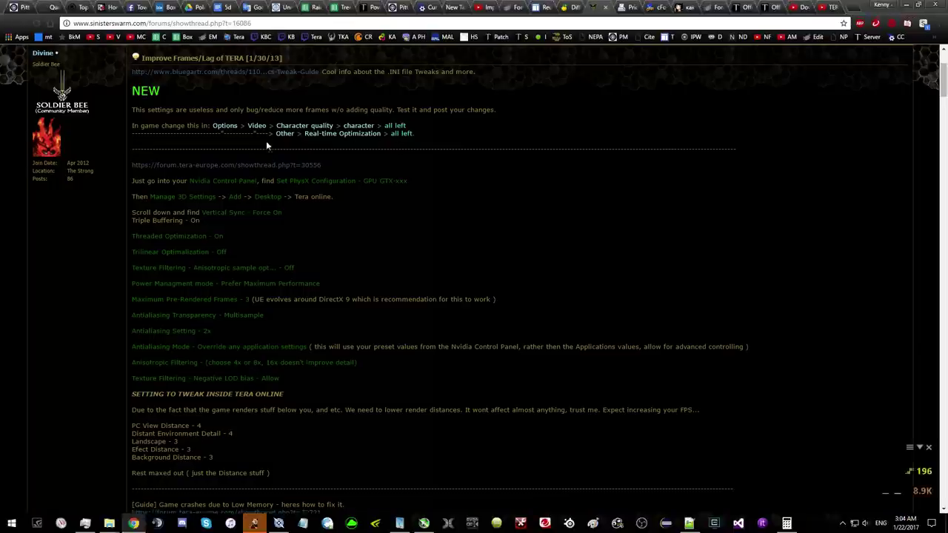
key("alt+Tab")
scroll(159, 216, "down", 4)
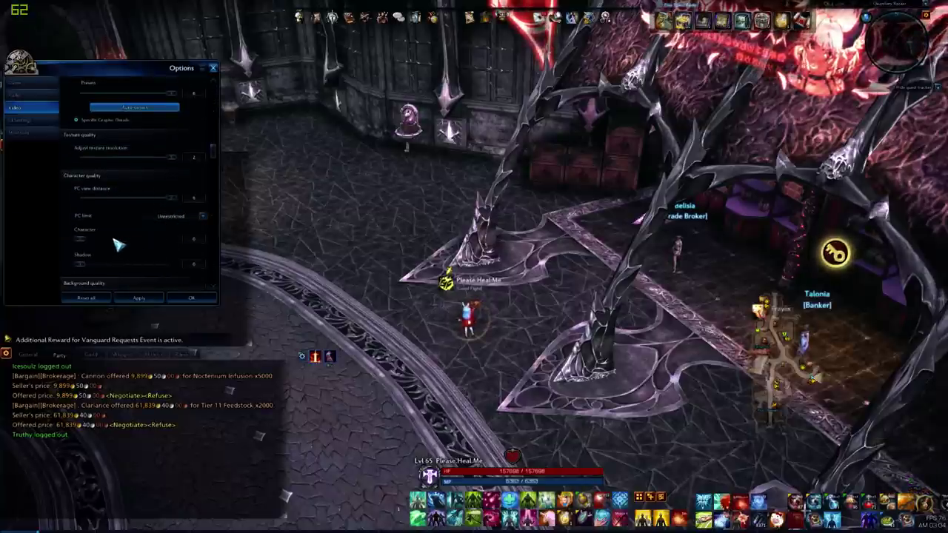
scroll(145, 166, "up", 1)
scroll(145, 167, "up", 1)
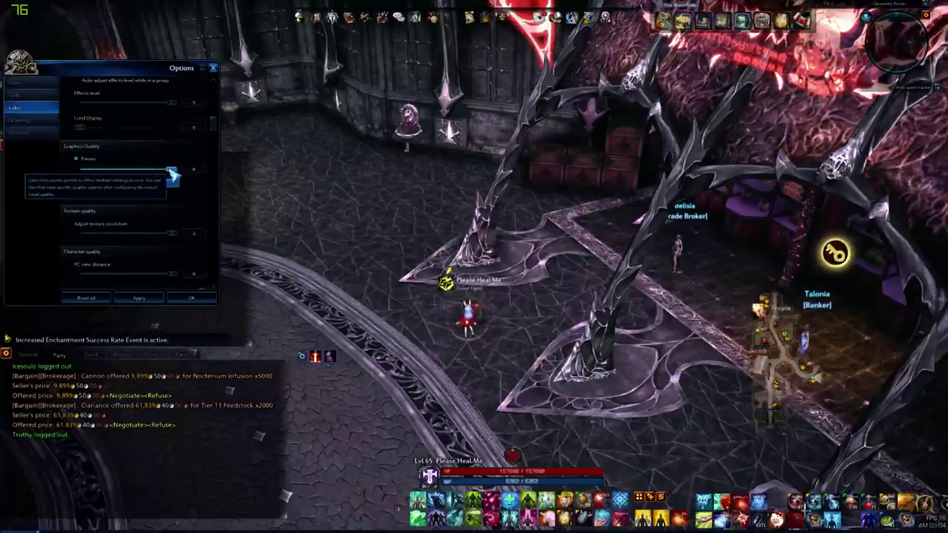
scroll(167, 172, "down", 2)
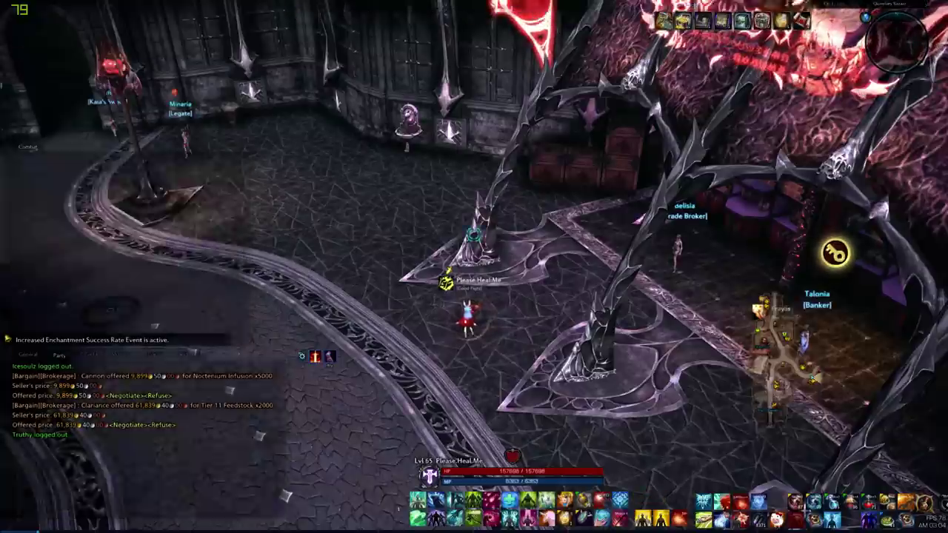
scroll(163, 176, "down", 1)
left_click_drag(85, 214, 95, 217)
key("alt+Tab")
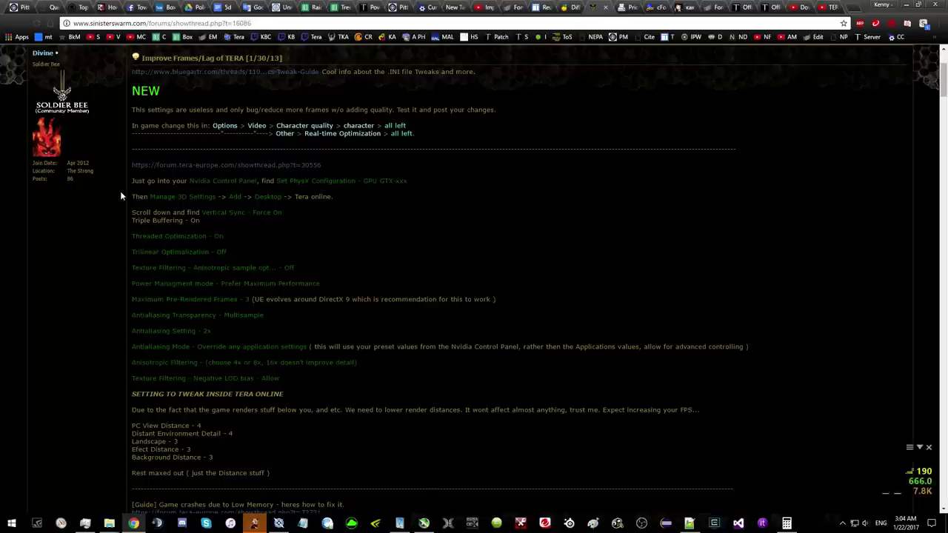
key("alt+Tab")
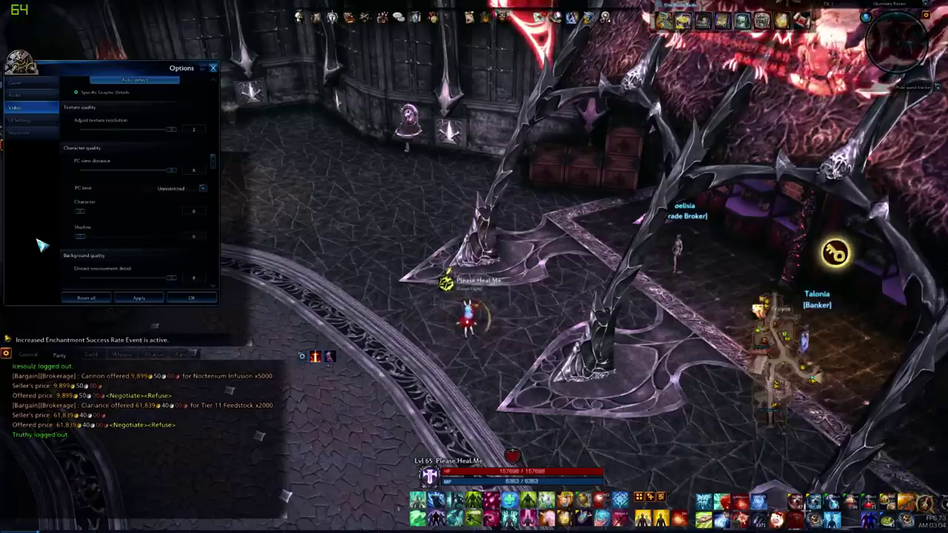
- Recheck the forum thread, and inspect the effect optimization and real-time optimization settings in TERA's video options
key("alt+Tab")
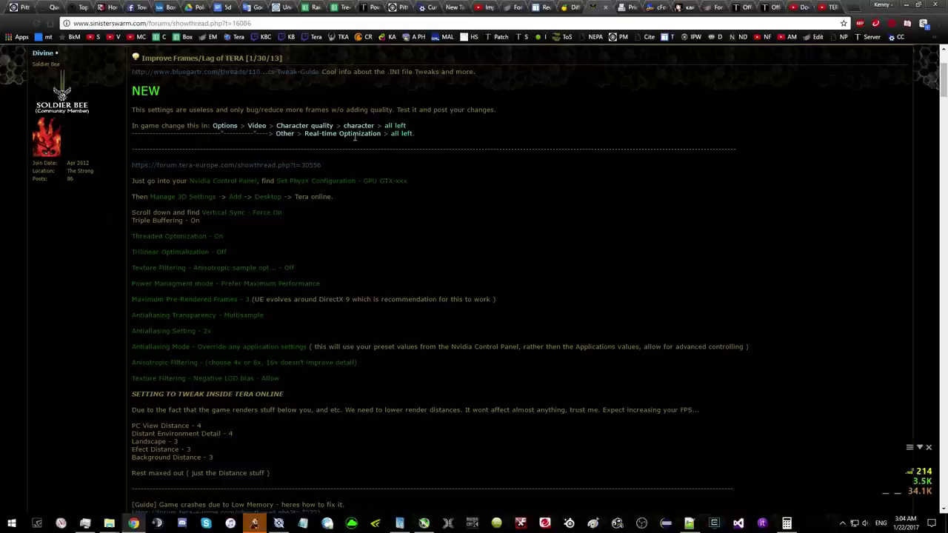
key("alt+Tab")
scroll(178, 178, "down", 10)
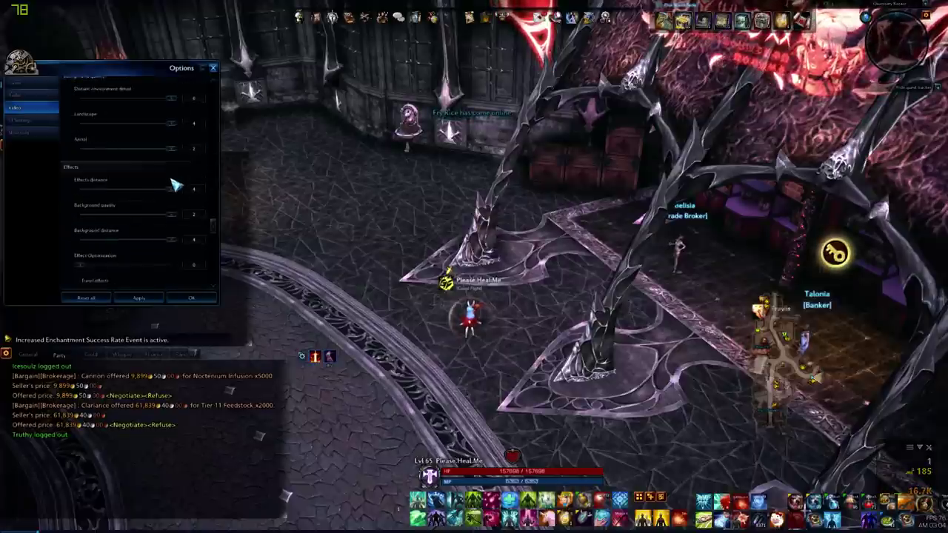
scroll(144, 194, "up", 1)
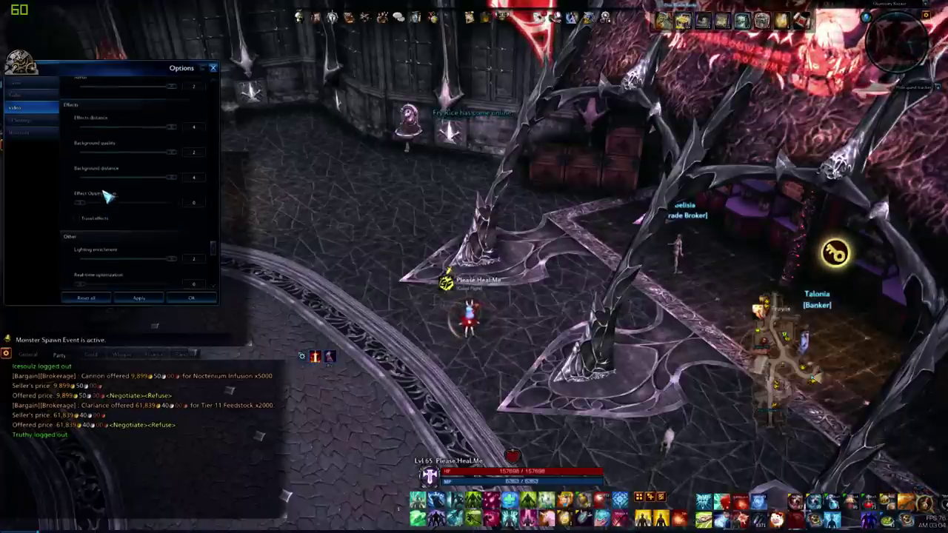
scroll(122, 226, "down", 1)
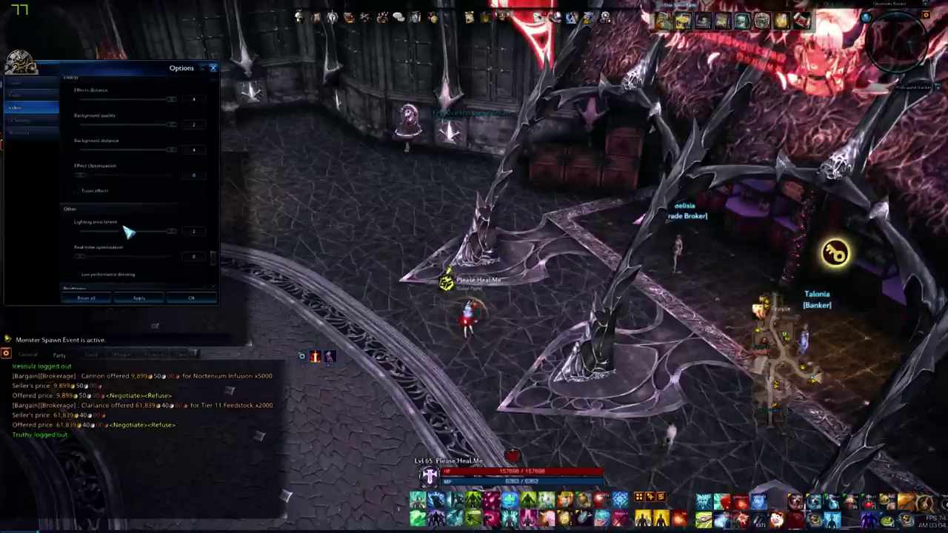
mouse_move(82, 261)
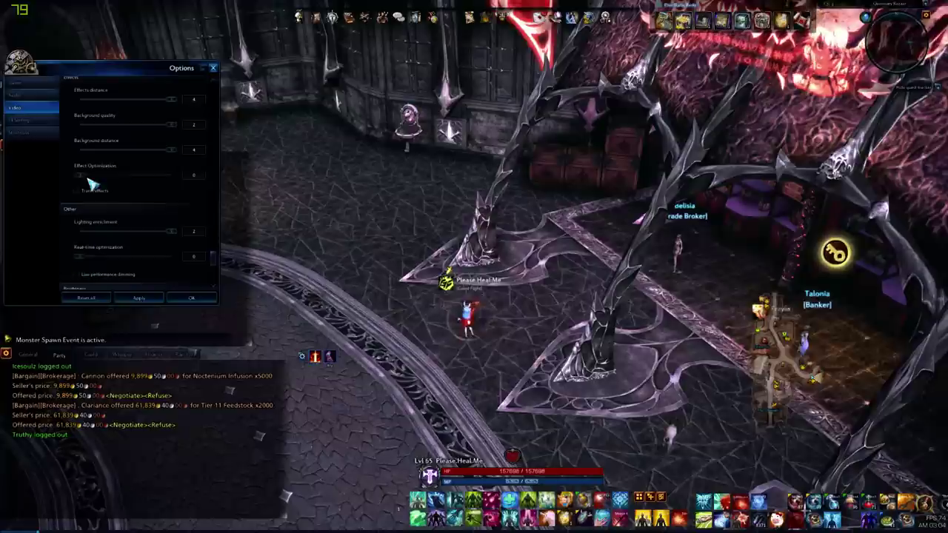
- Return to the forum thread in Chrome and highlight the recommended in-game settings from PC View Distance to Background Distance
key("alt+Tab")
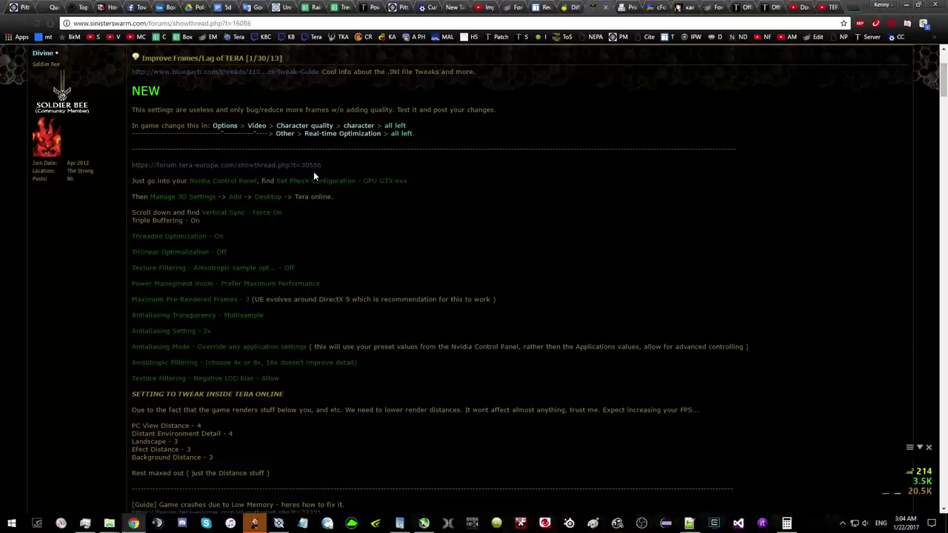
scroll(314, 175, "down", 1)
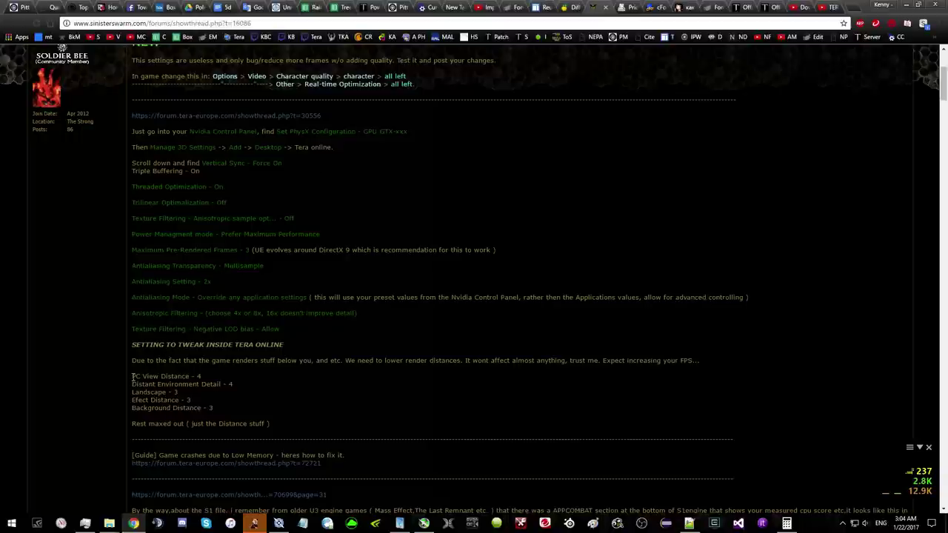
left_click_drag(133, 377, 248, 408)
left_click(246, 409)
left_click_drag(129, 375, 222, 378)
left_click(181, 376)
left_click_drag(204, 376, 129, 376)
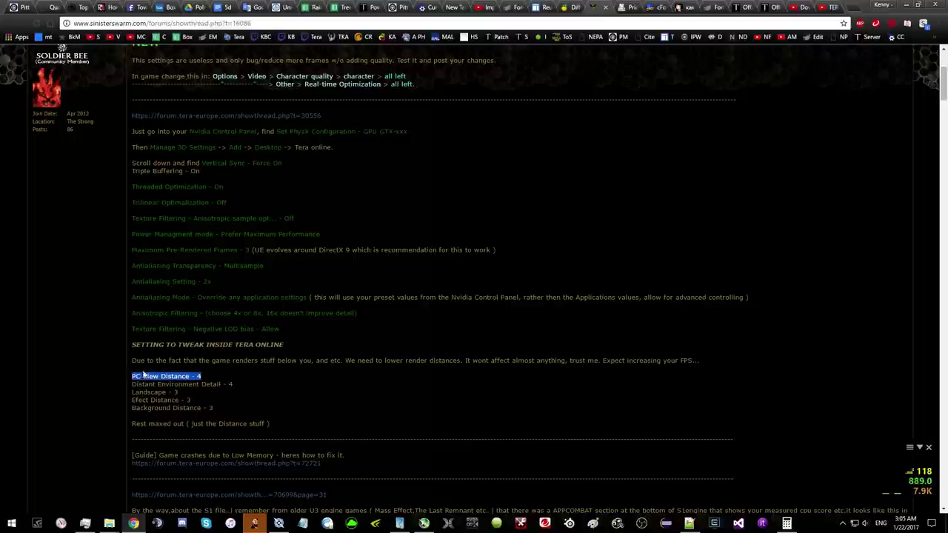
left_click(131, 377)
left_click_drag(234, 384, 131, 383)
left_click(169, 393)
double_click(157, 394)
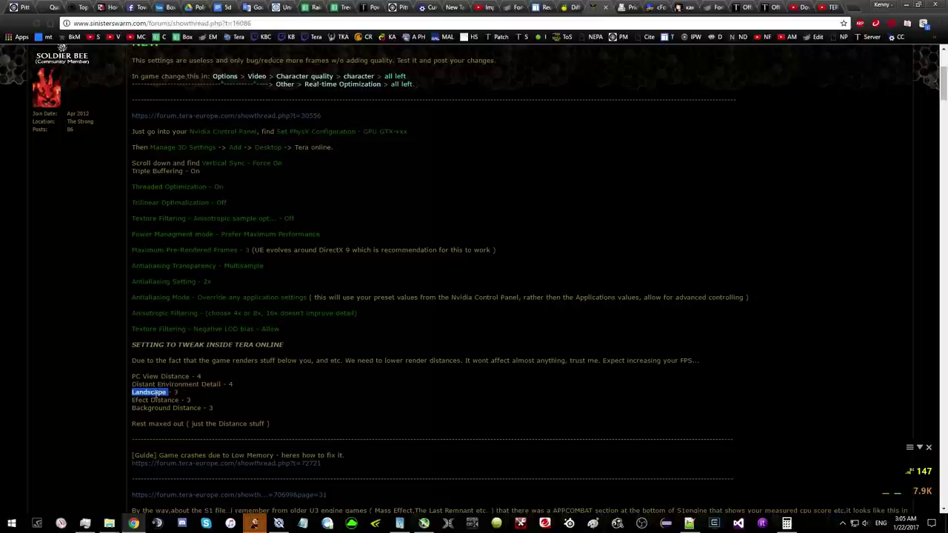
left_click(158, 400)
left_click_drag(194, 400, 131, 401)
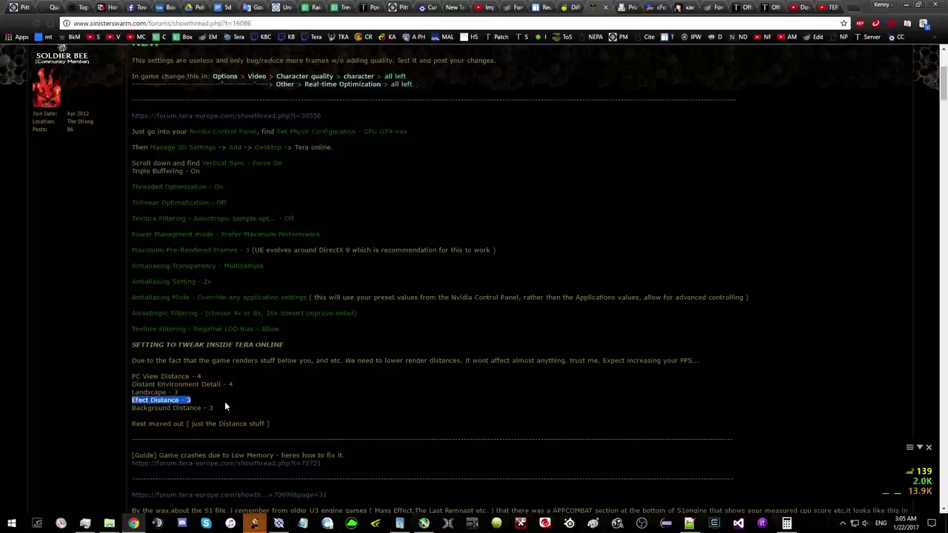
double_click(169, 411)
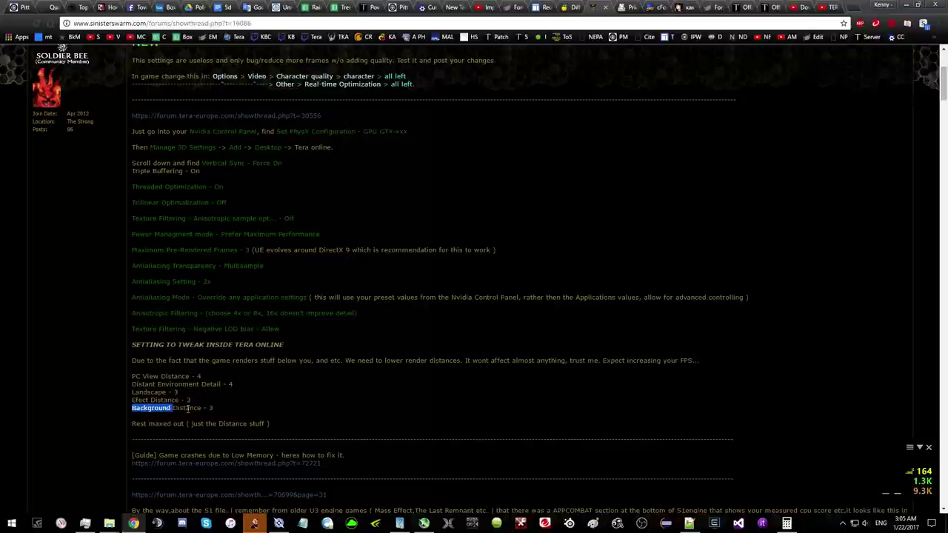
left_click(217, 399)
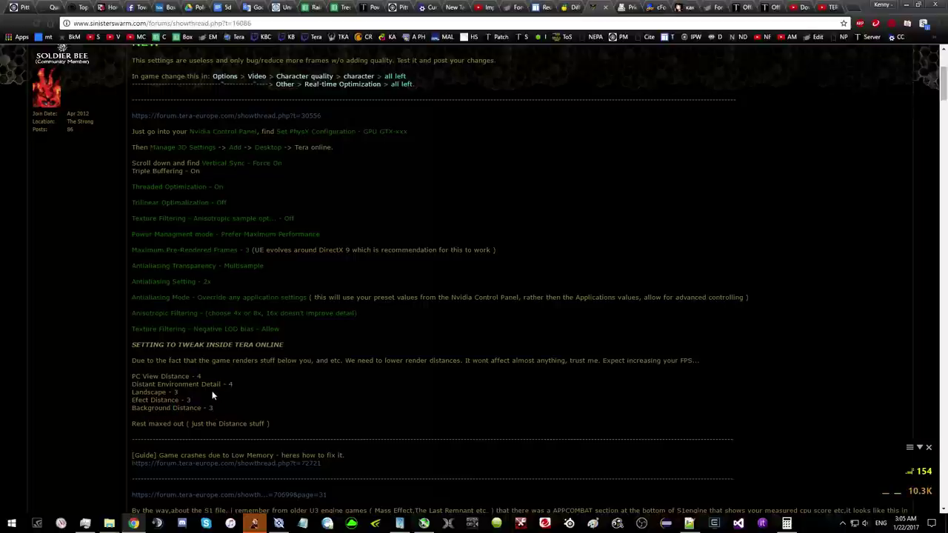
scroll(212, 391, "up", 3)
scroll(261, 311, "down", 2)
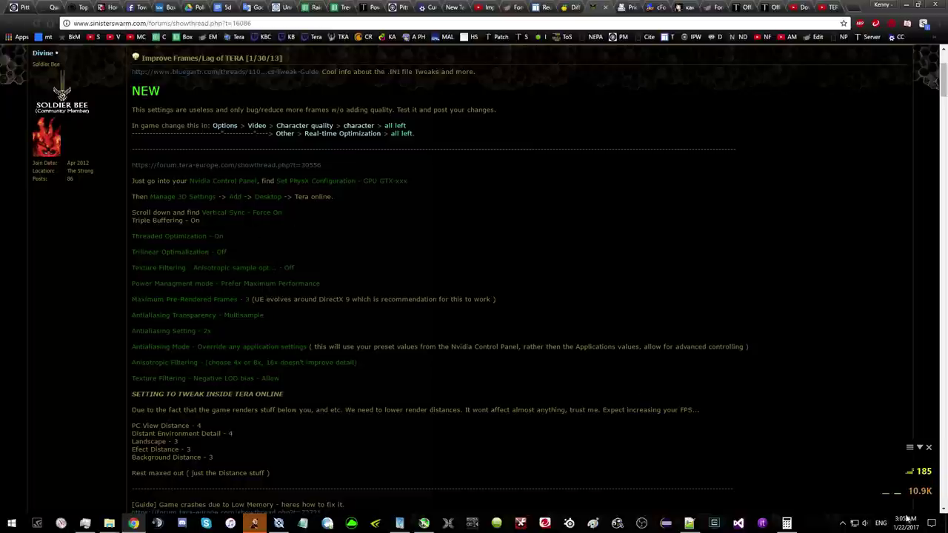
- Launch the NVIDIA Control Panel from the desktop, close the Calculator window and bring up the control panel
key("super+d")
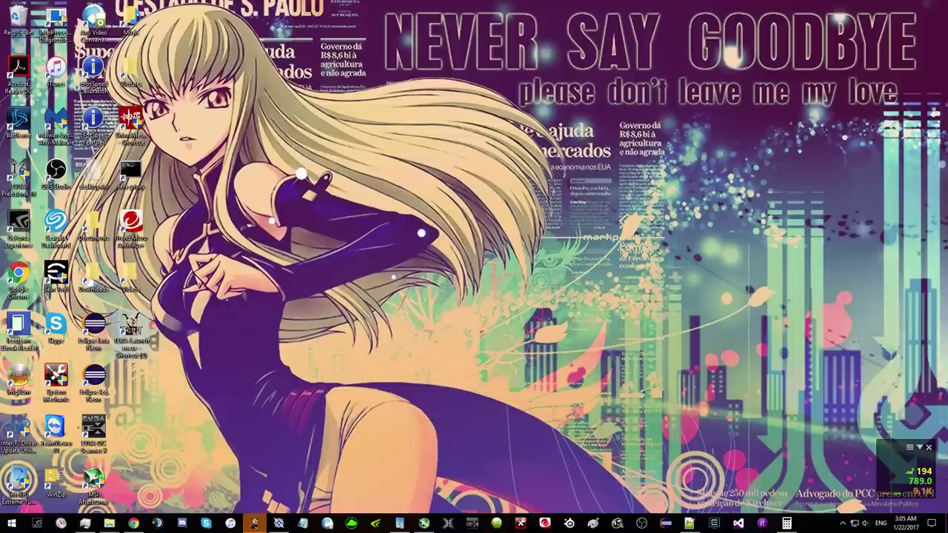
right_click(400, 173)
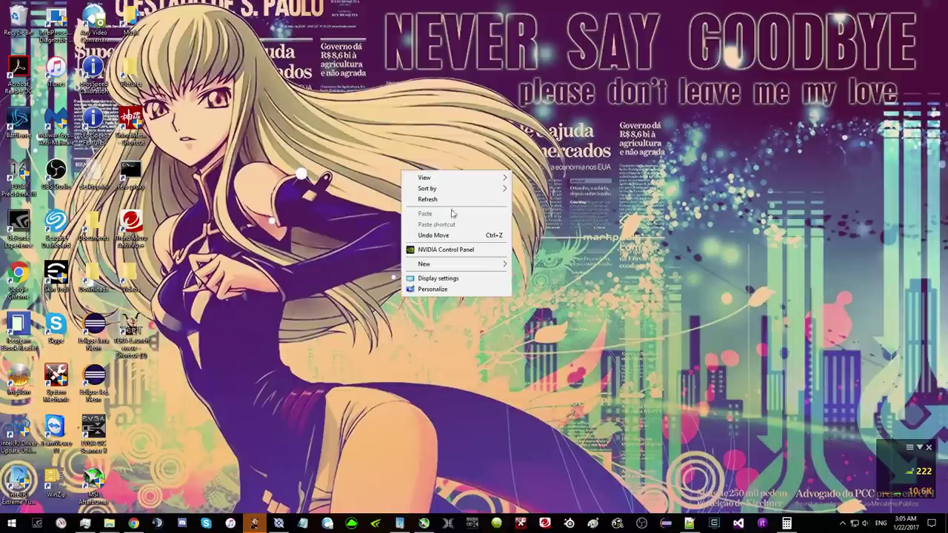
left_click(449, 251)
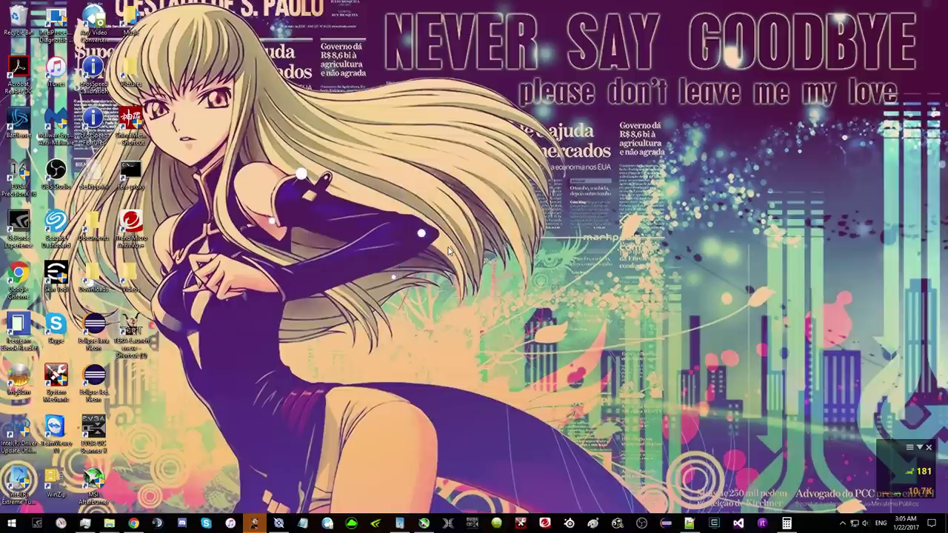
left_click(134, 523)
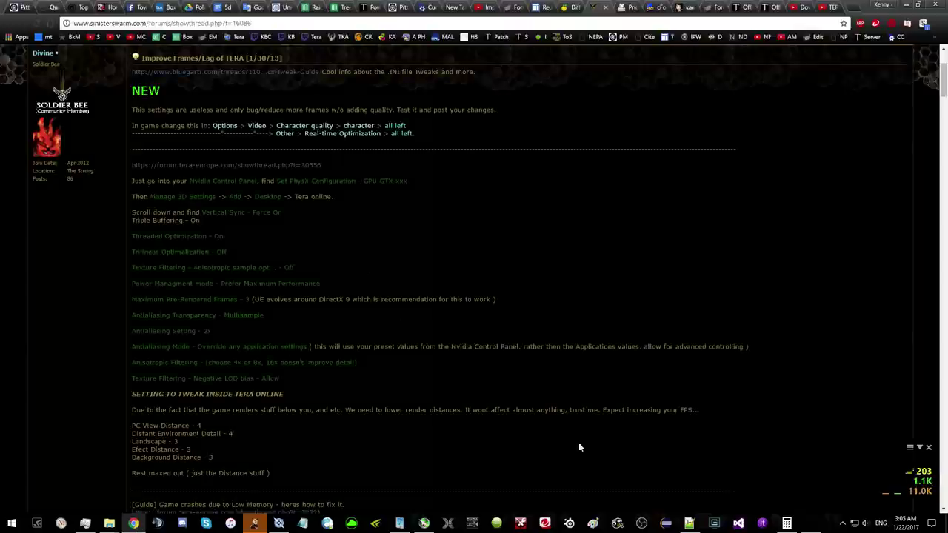
right_click(783, 523)
left_click(788, 507)
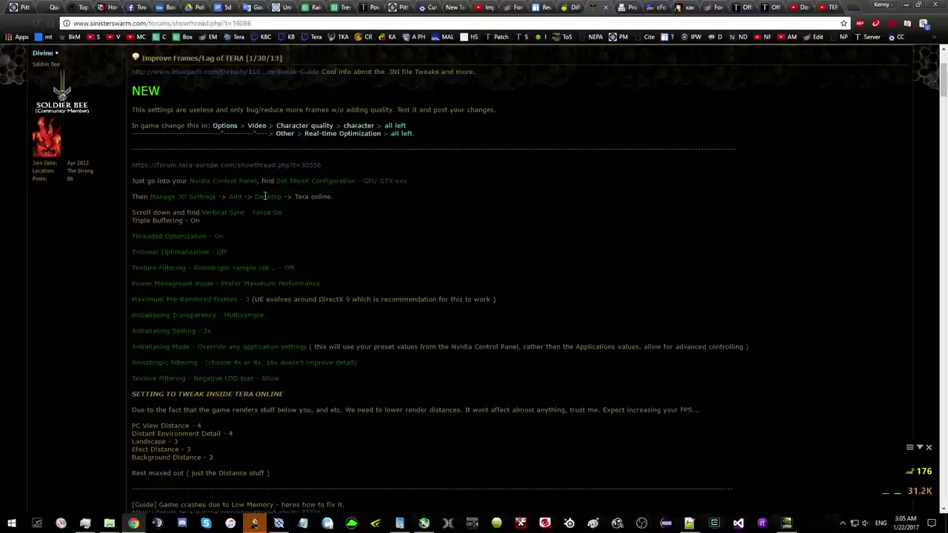
left_click(784, 524)
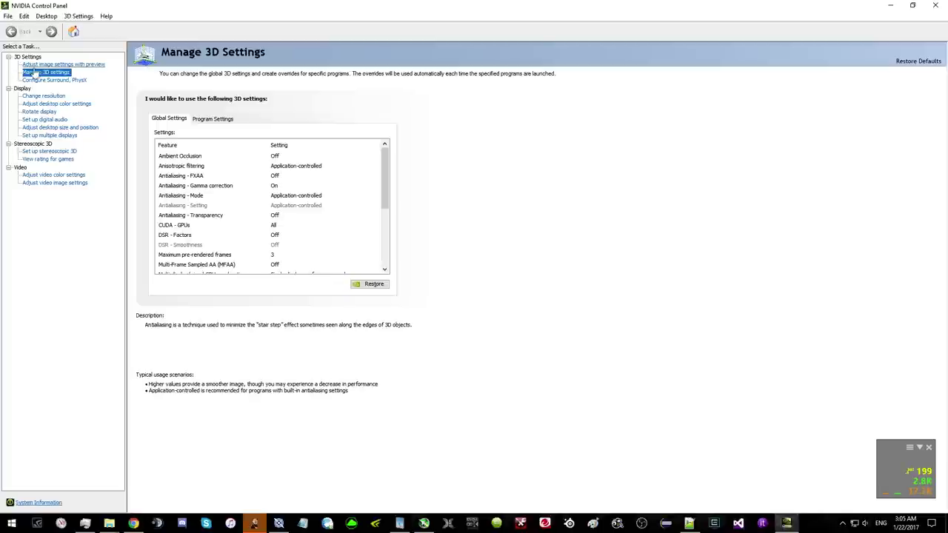
- View the PhysX configuration, and show the program-specific 3D settings for Tera (tera.exe)
left_click(41, 80)
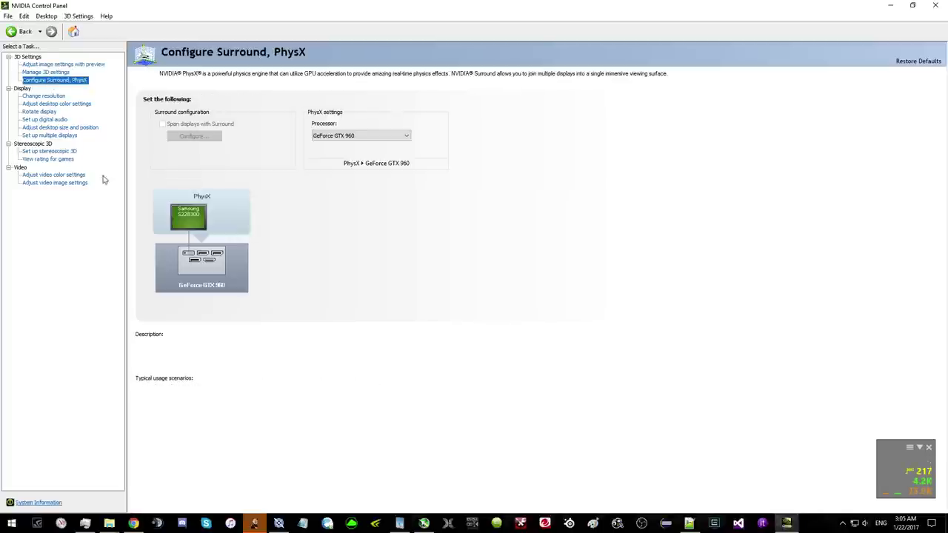
left_click(36, 73)
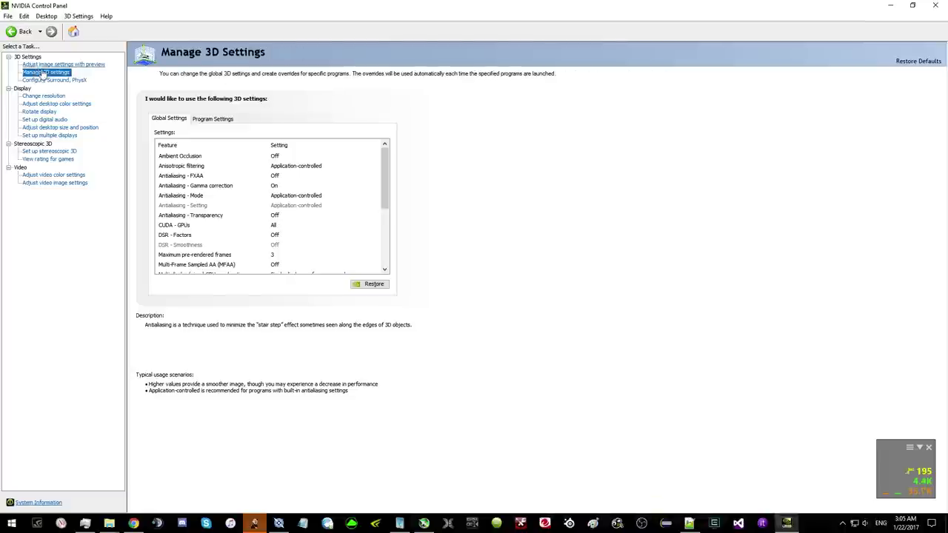
left_click(211, 119)
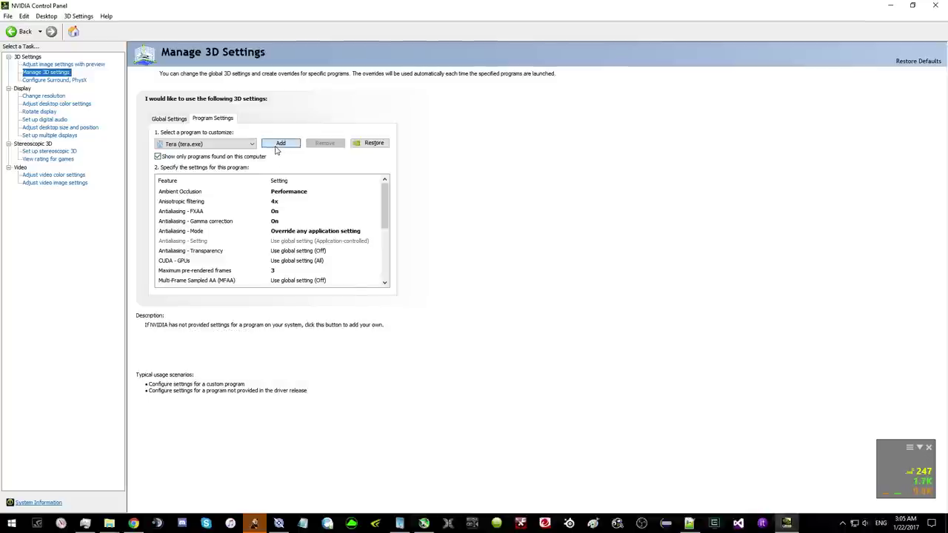
- Start adding a program profile by browsing to the TERA folder in Videos, and recheck the forum thread's instructions for adding the game
left_click(280, 143)
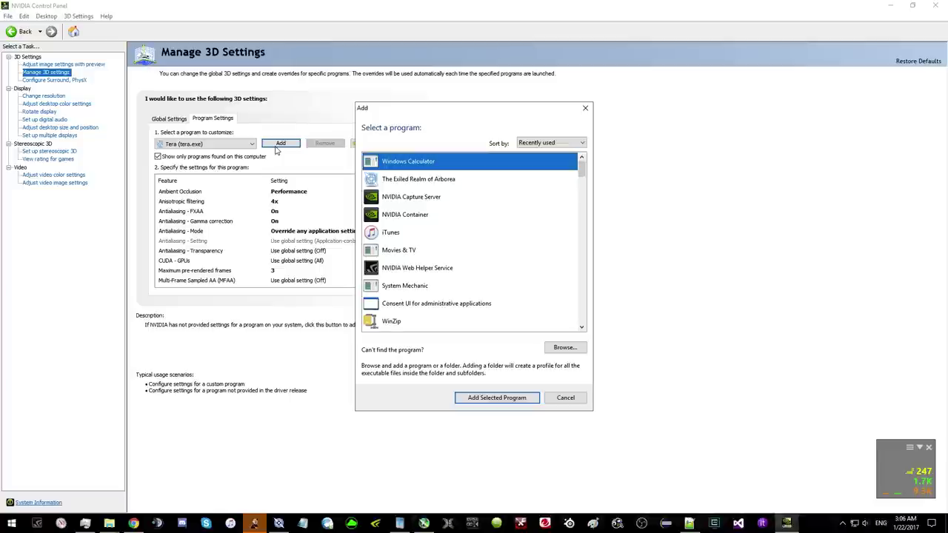
left_click(567, 348)
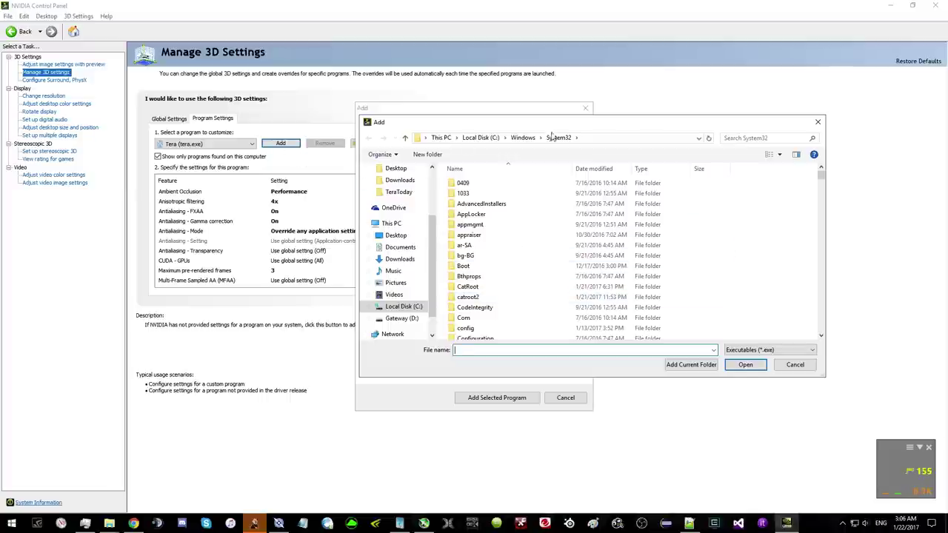
left_click(437, 139)
double_click(730, 222)
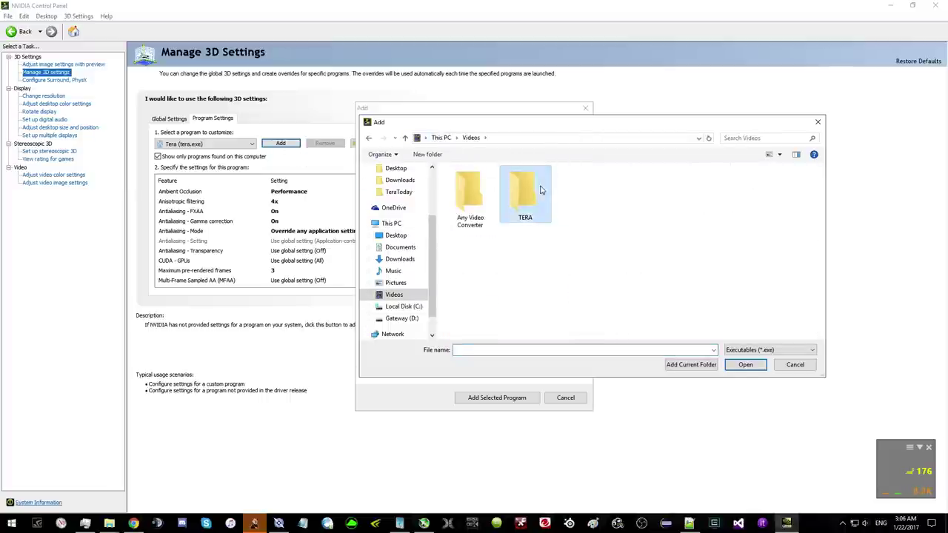
double_click(526, 194)
key("alt+Tab")
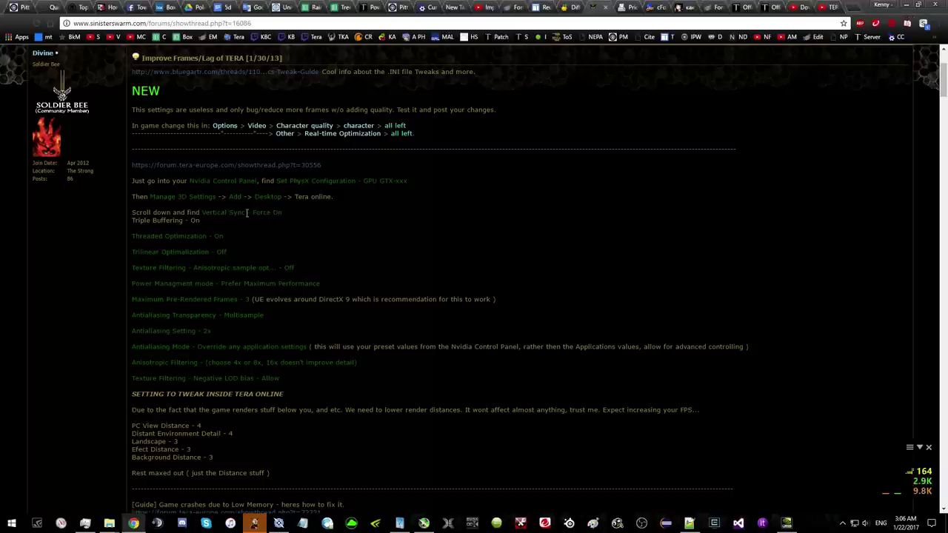
key("alt+Tab")
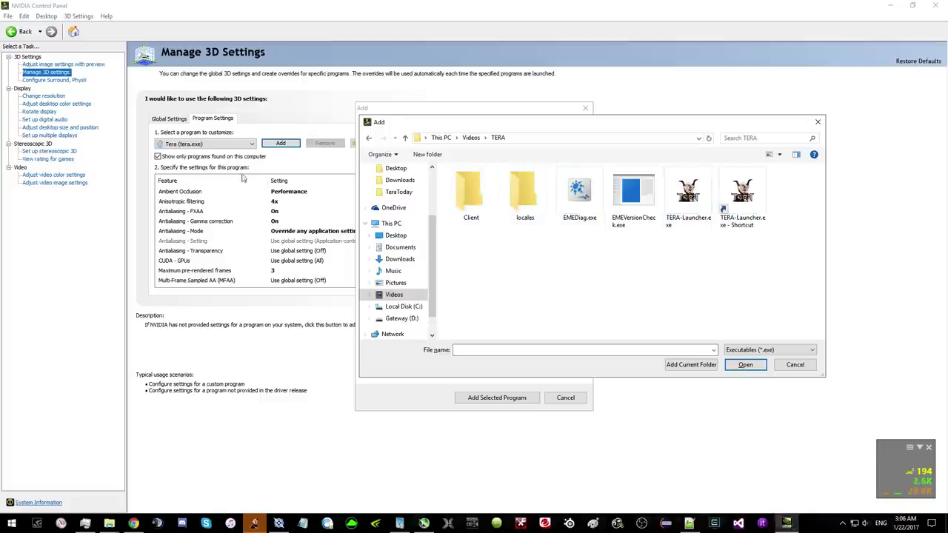
- Look for the game executable inside TERA's Client folder, checking the S1Game and Binaries subfolders
double_click(470, 188)
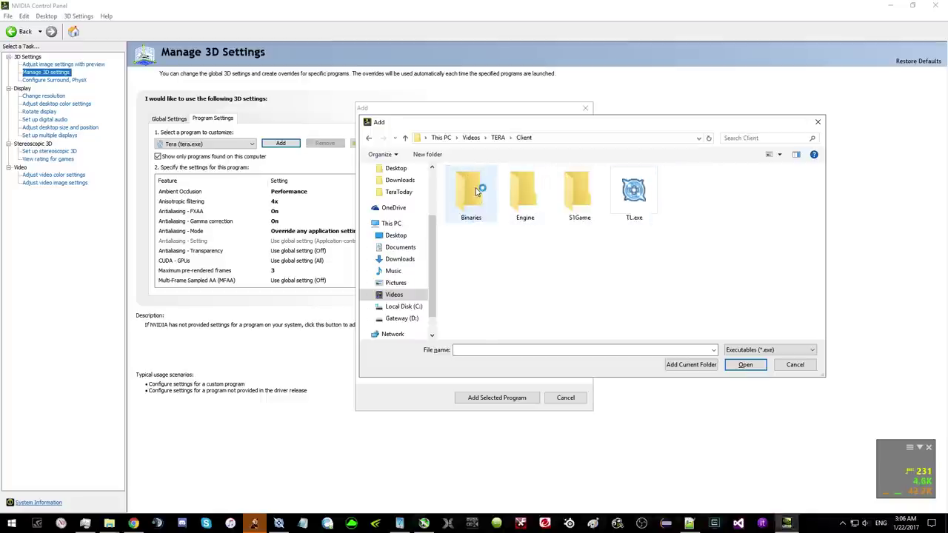
double_click(557, 201)
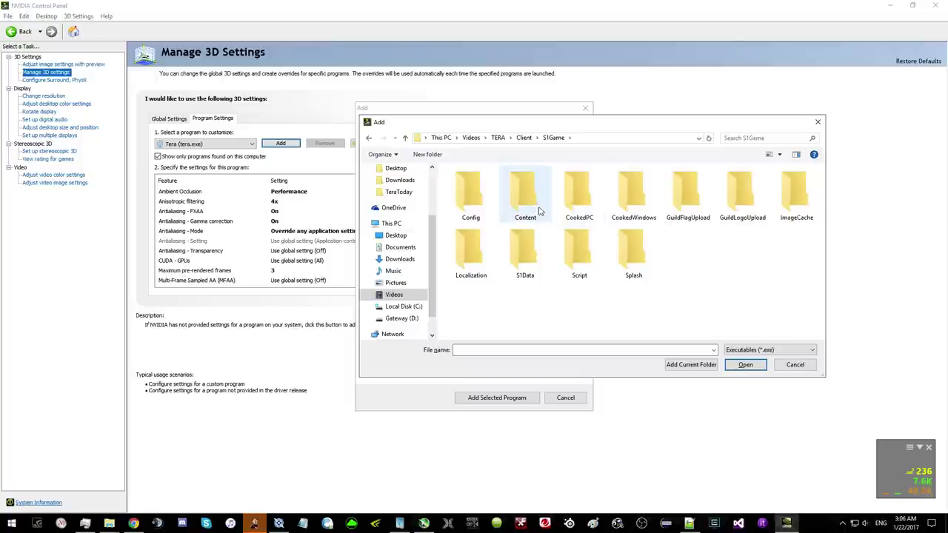
key("alt+Left")
double_click(469, 191)
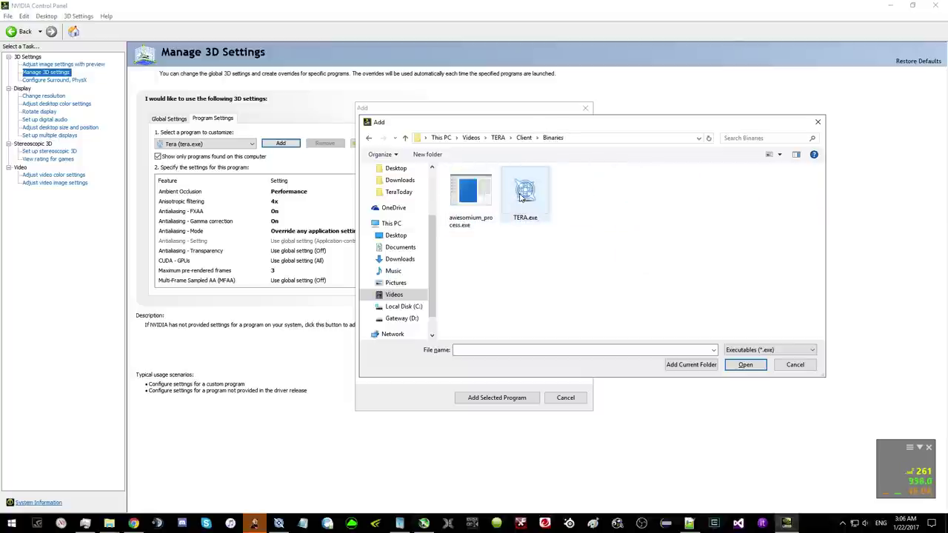
left_click(528, 138)
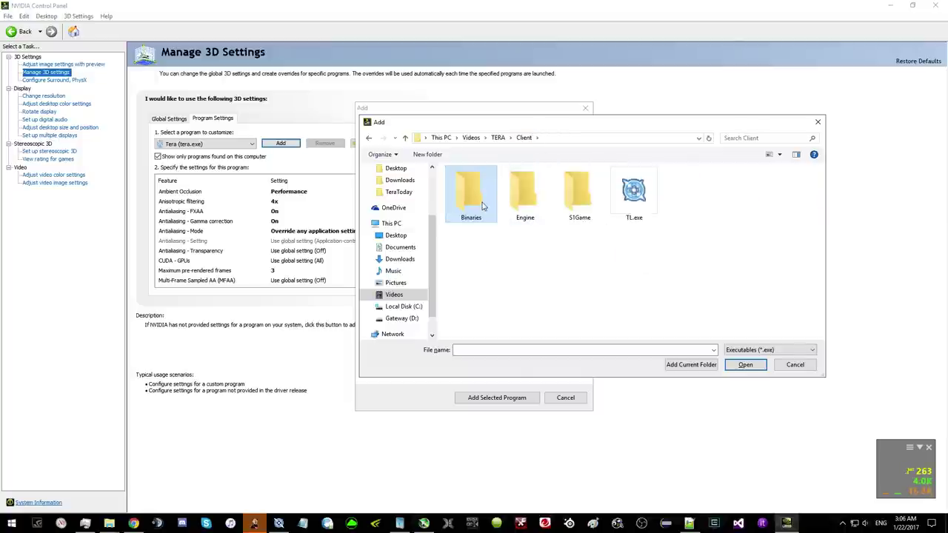
- Browse from This PC to Videos > TERA > Client > Binaries, select TERA.exe, and cancel adding the program
left_click(441, 138)
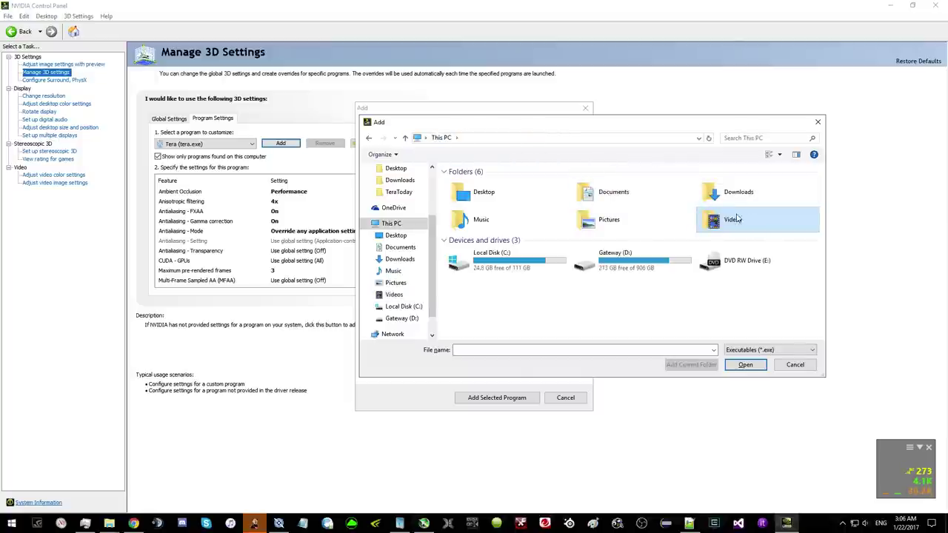
double_click(737, 219)
double_click(525, 195)
double_click(474, 192)
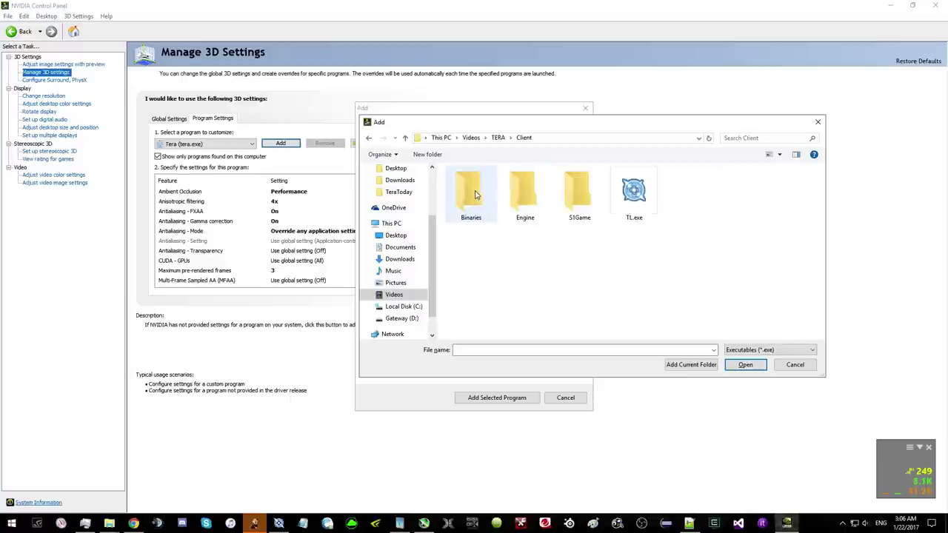
double_click(474, 192)
left_click(523, 197)
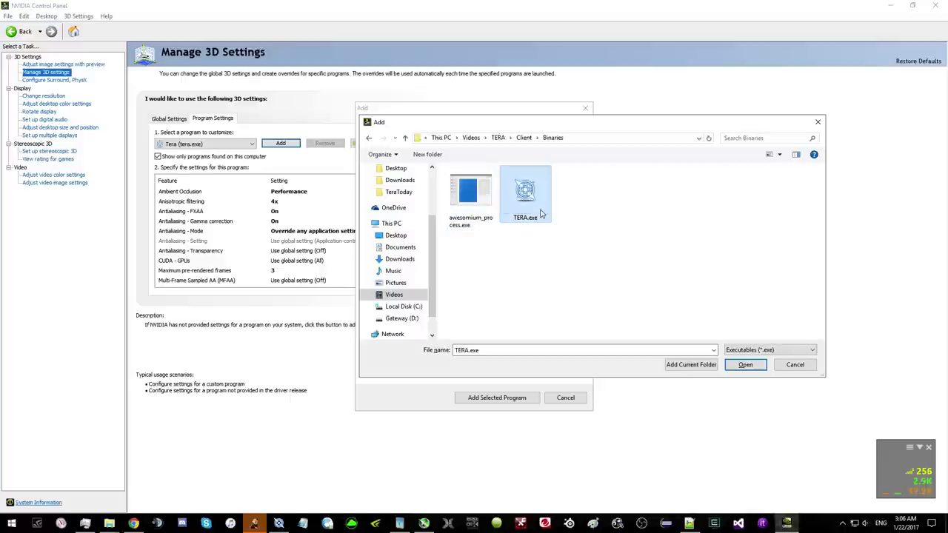
left_click(795, 365)
left_click(578, 398)
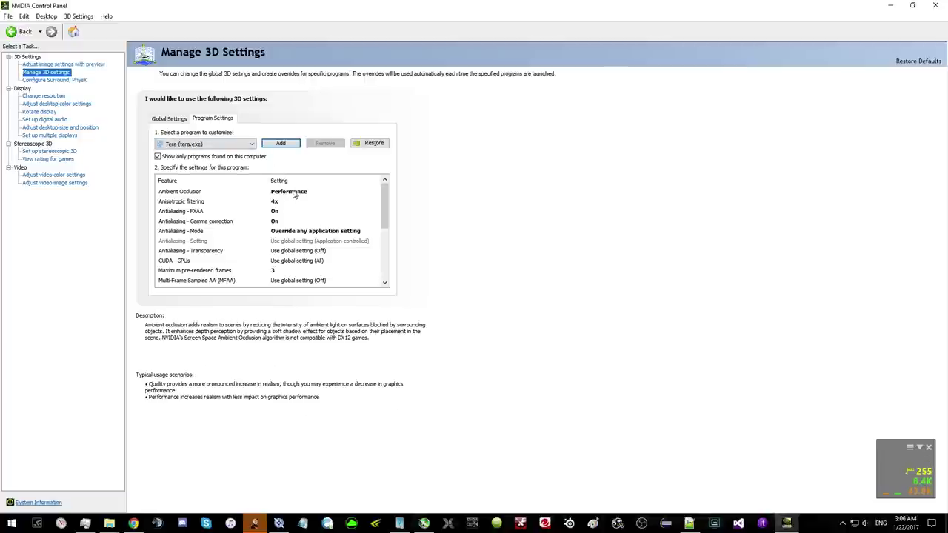
- Set Tera's ambient occlusion to Performance and its anisotropic filtering to 4x
left_click(220, 193)
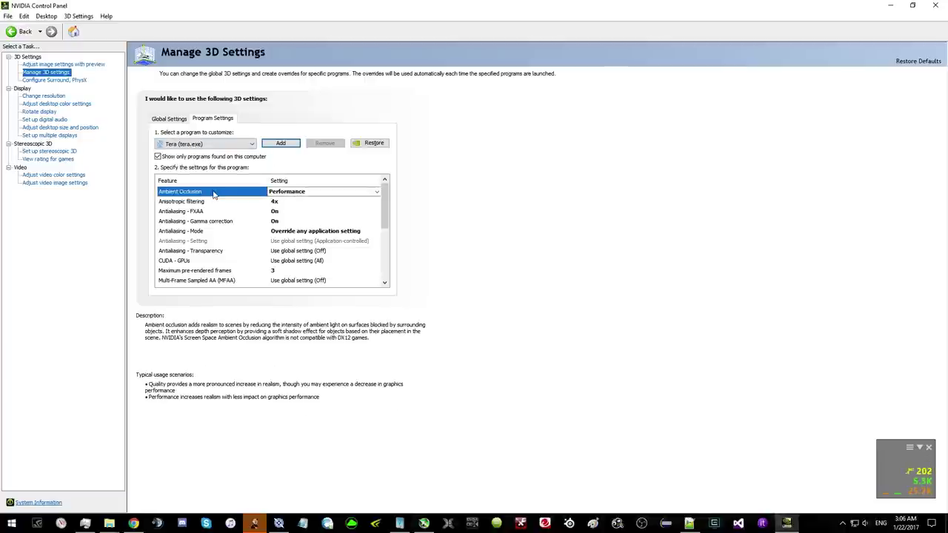
left_click(297, 191)
left_click(296, 217)
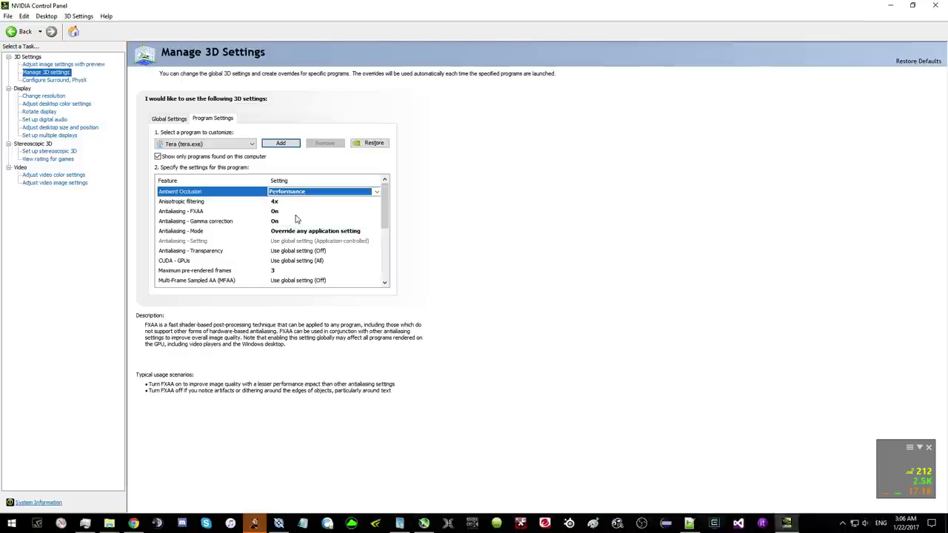
left_click(208, 204)
left_click(276, 202)
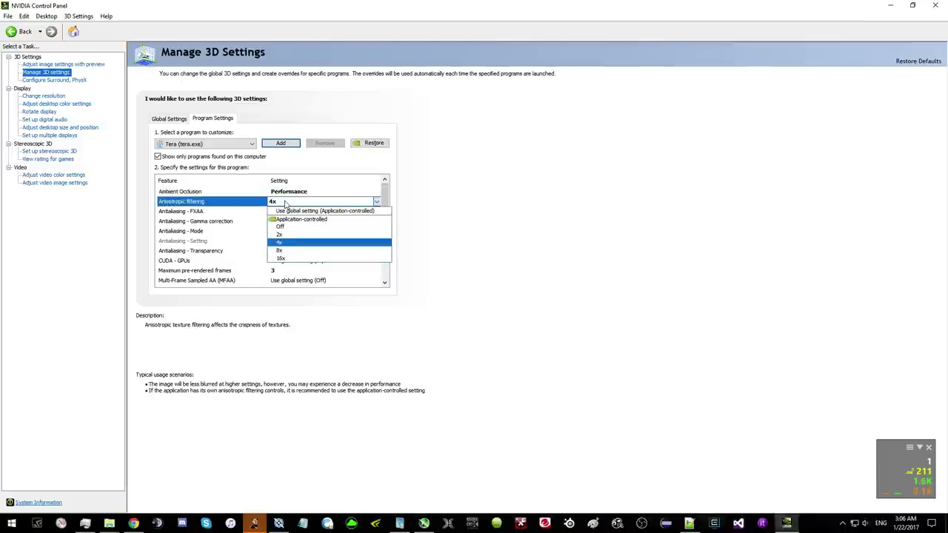
left_click(286, 243)
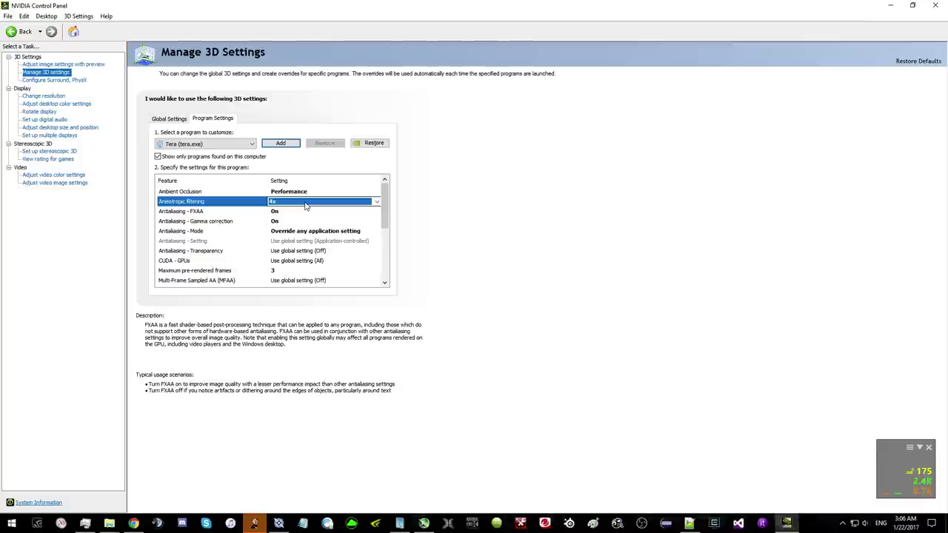
left_click(306, 204)
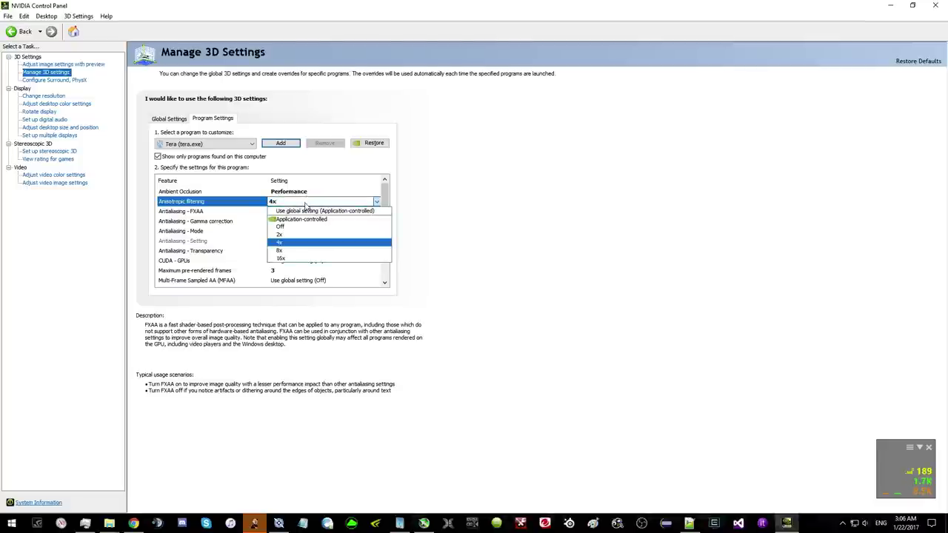
left_click(374, 201)
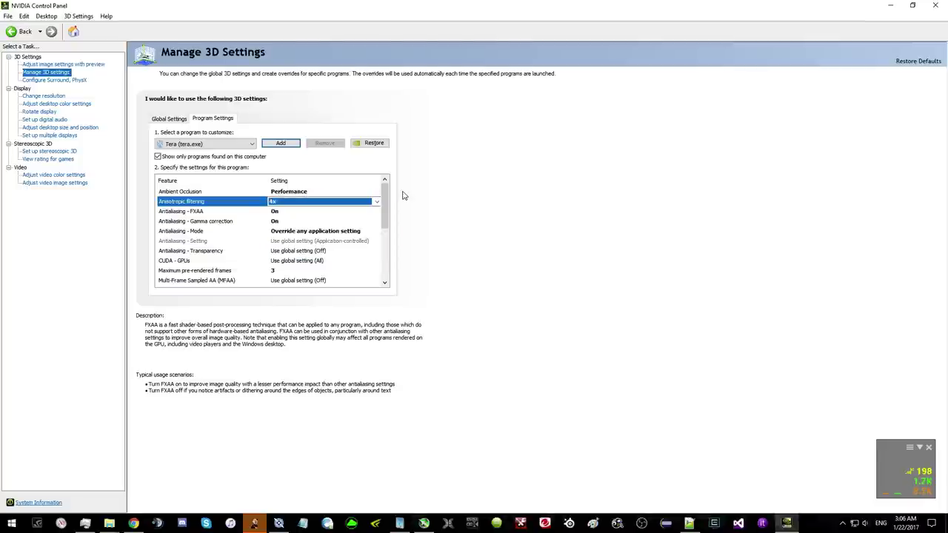
- Set Tera's antialiasing gamma correction to On, and view the available options for antialiasing FXAA and antialiasing mode
left_click(237, 212)
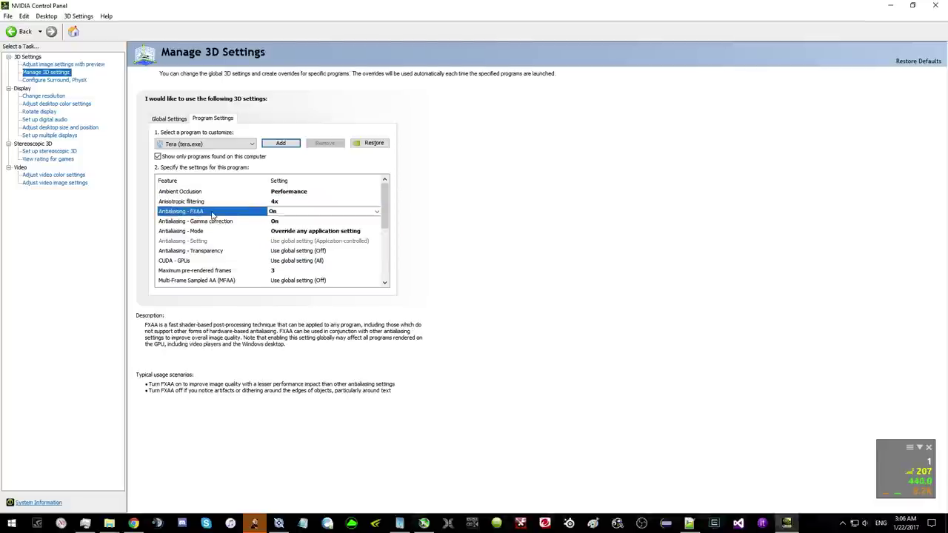
left_click(302, 214)
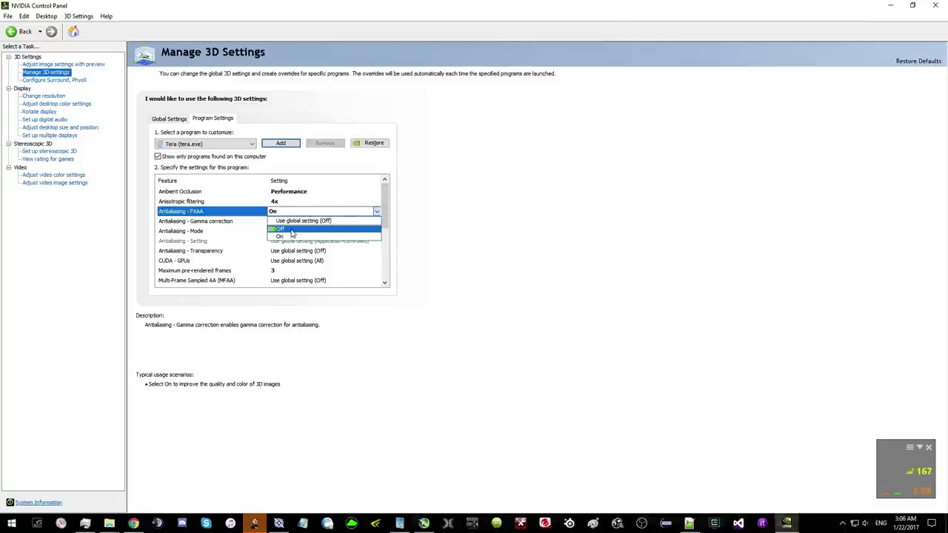
left_click(238, 222)
left_click(238, 222)
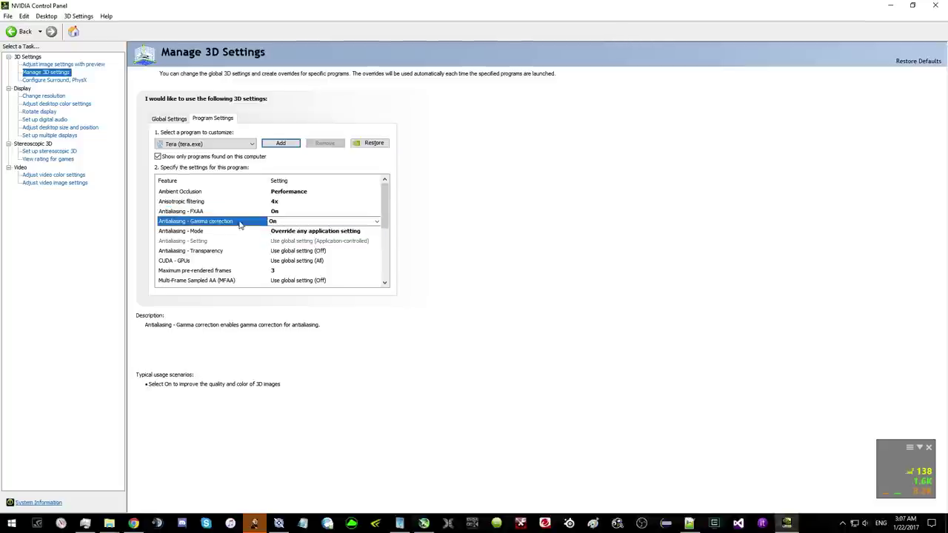
left_click(288, 224)
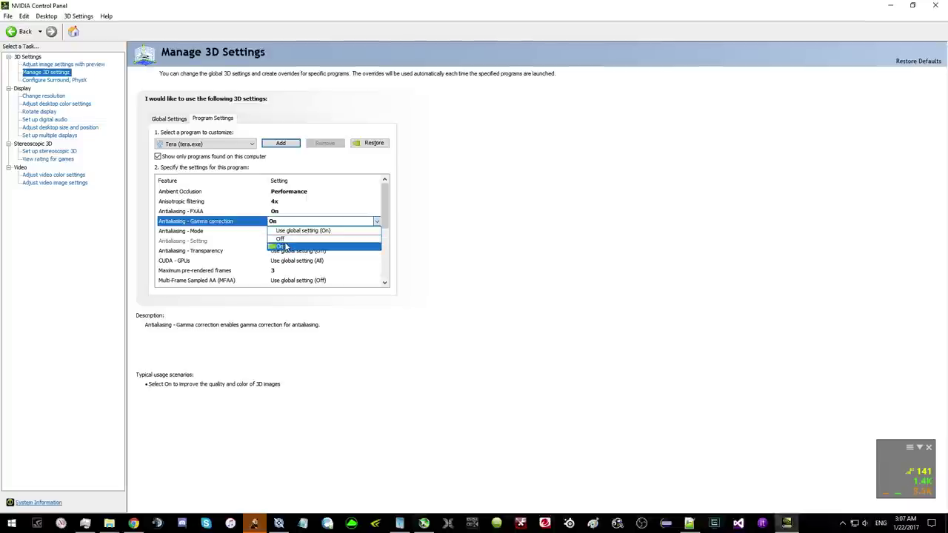
left_click(283, 247)
left_click(300, 234)
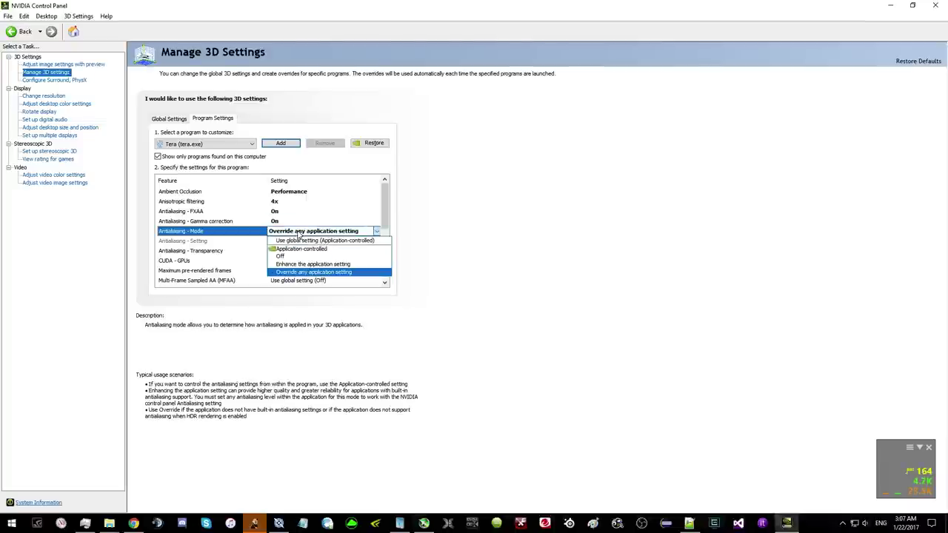
left_click(298, 234)
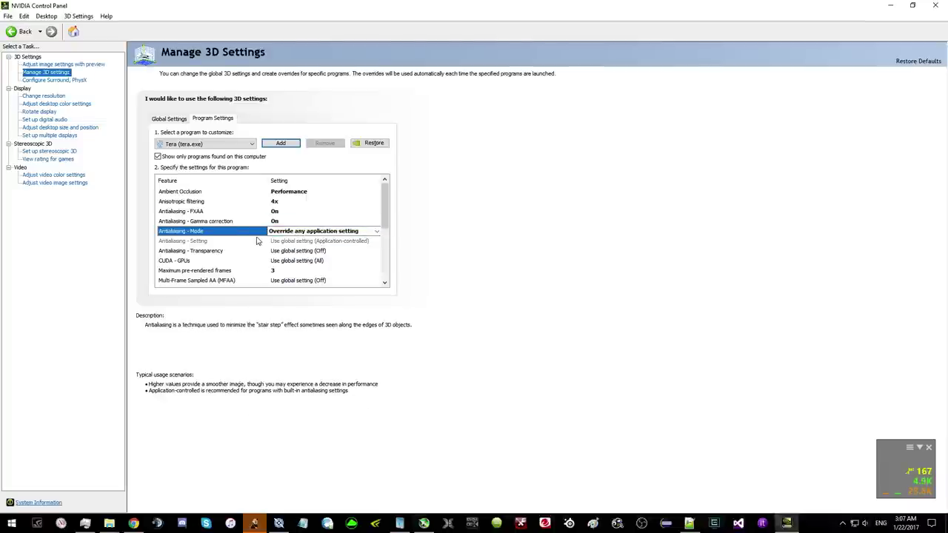
- Set Tera's maximum pre-rendered frames to 3
scroll(257, 241, "down", 2)
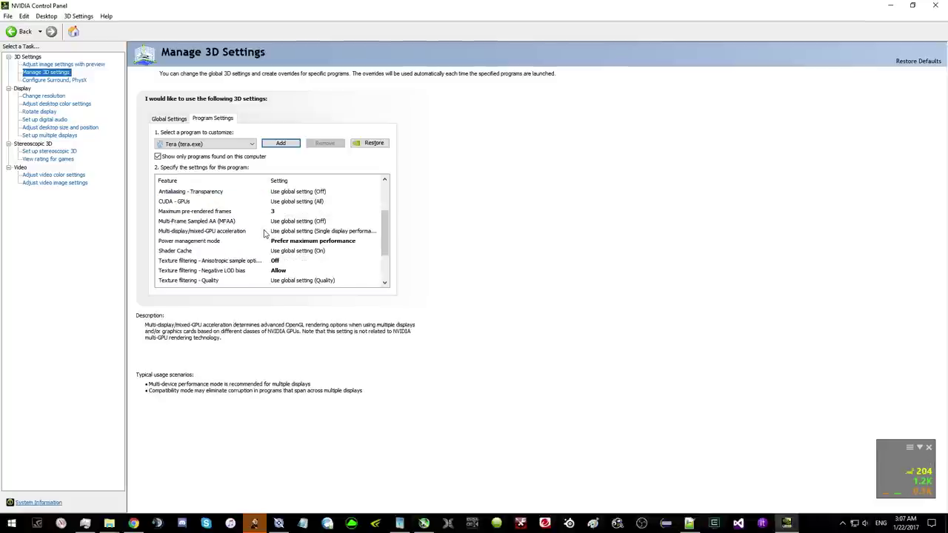
scroll(264, 234, "up", 2)
scroll(248, 222, "down", 2)
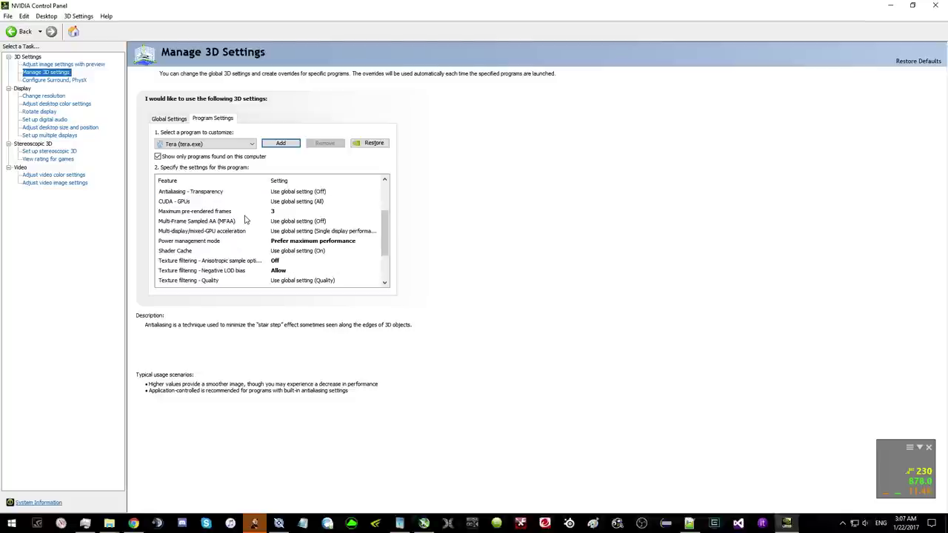
left_click(189, 212)
left_click(289, 212)
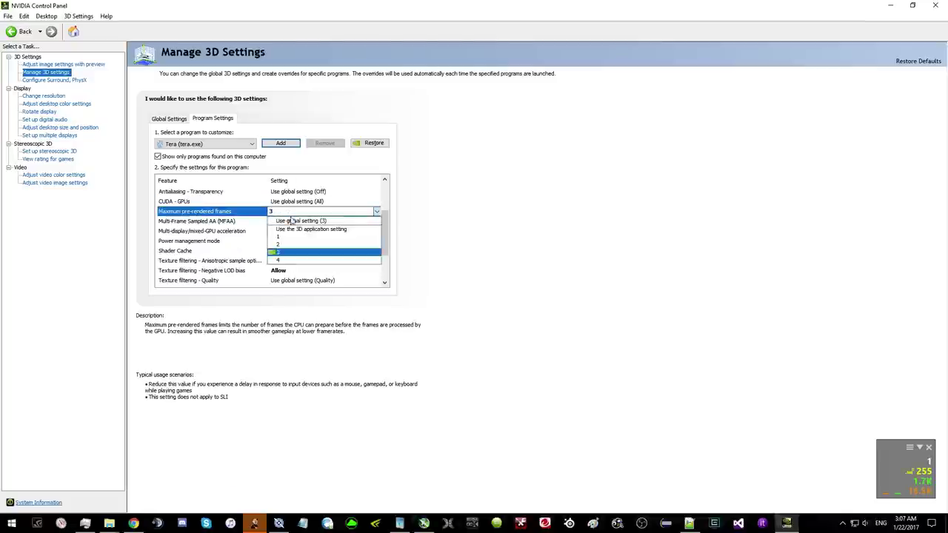
left_click(294, 229)
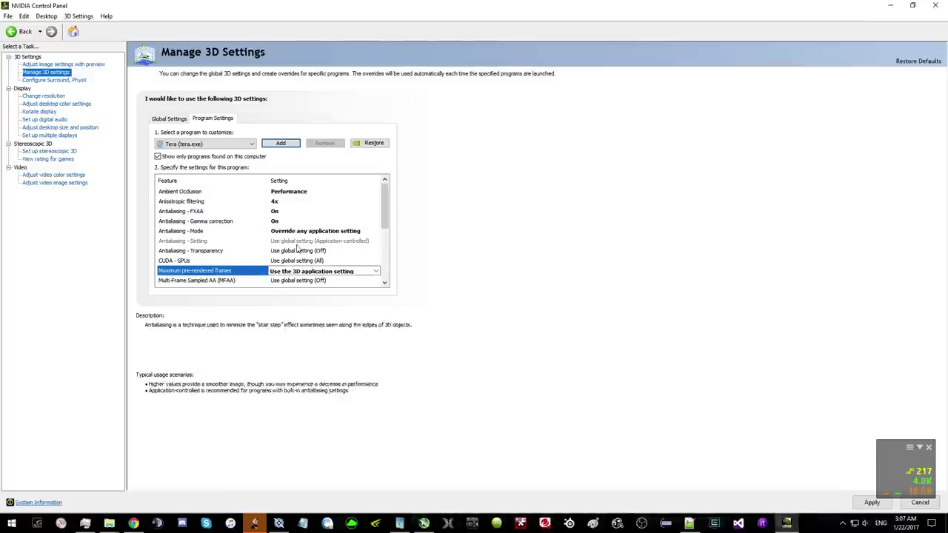
left_click(303, 272)
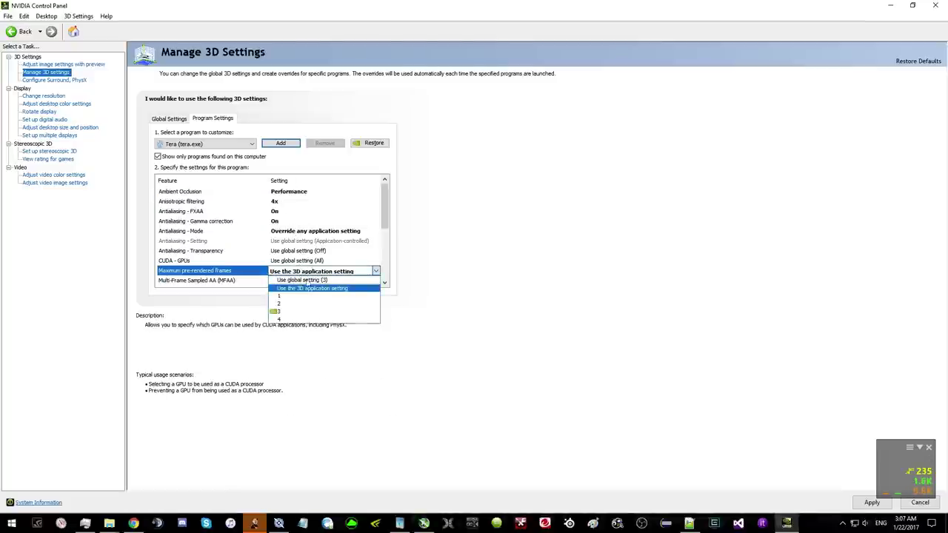
left_click(294, 315)
- Set Tera's power management mode to Prefer maximum performance
left_click(220, 223)
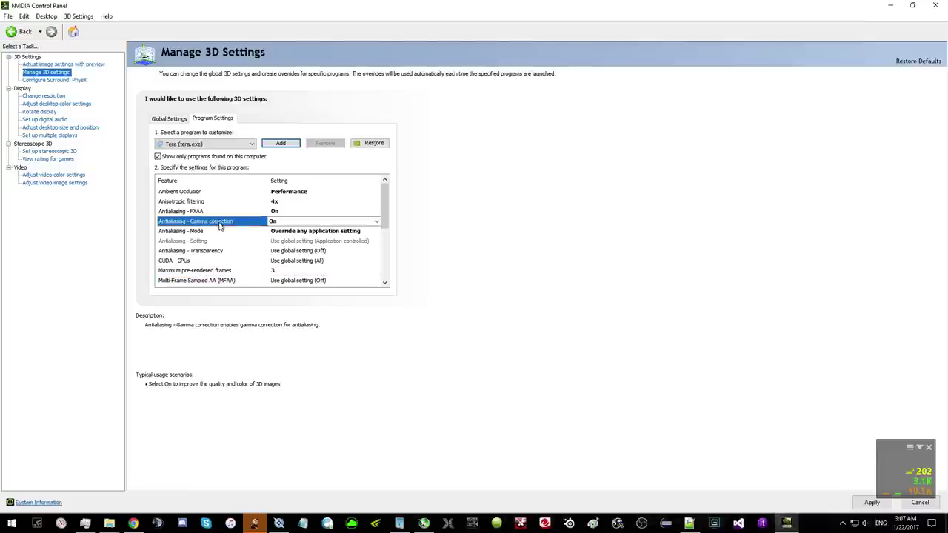
scroll(219, 227, "down", 1)
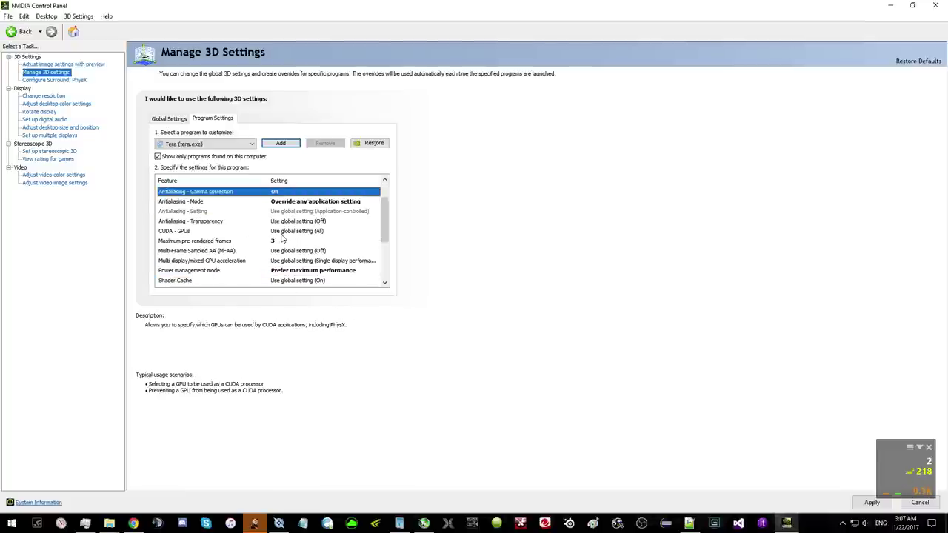
scroll(281, 236, "down", 1)
scroll(281, 236, "up", 1)
scroll(282, 236, "down", 1)
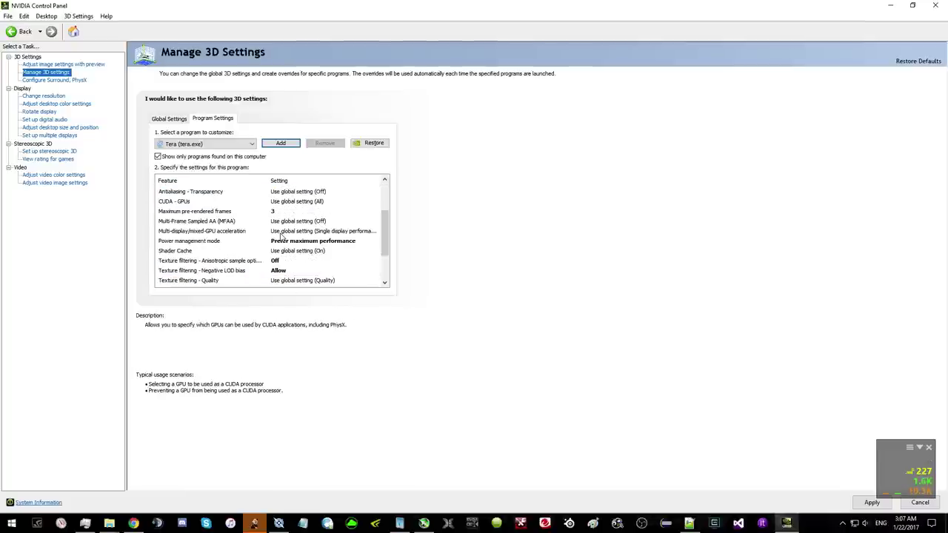
left_click(180, 242)
left_click(324, 242)
left_click(304, 273)
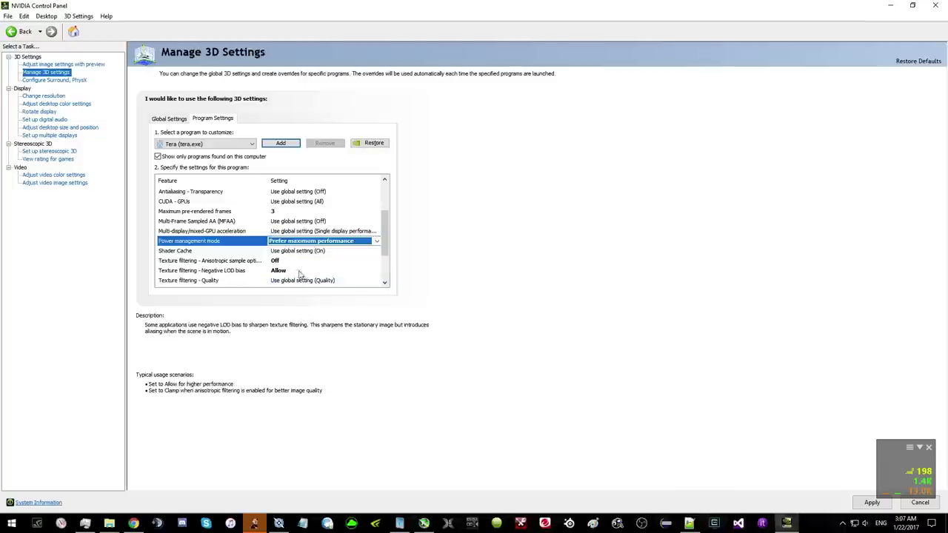
- Set Tera's texture filtering anisotropic sample optimization to Off and its negative LOD bias to Allow
left_click(229, 260)
scroll(235, 234, "down", 1)
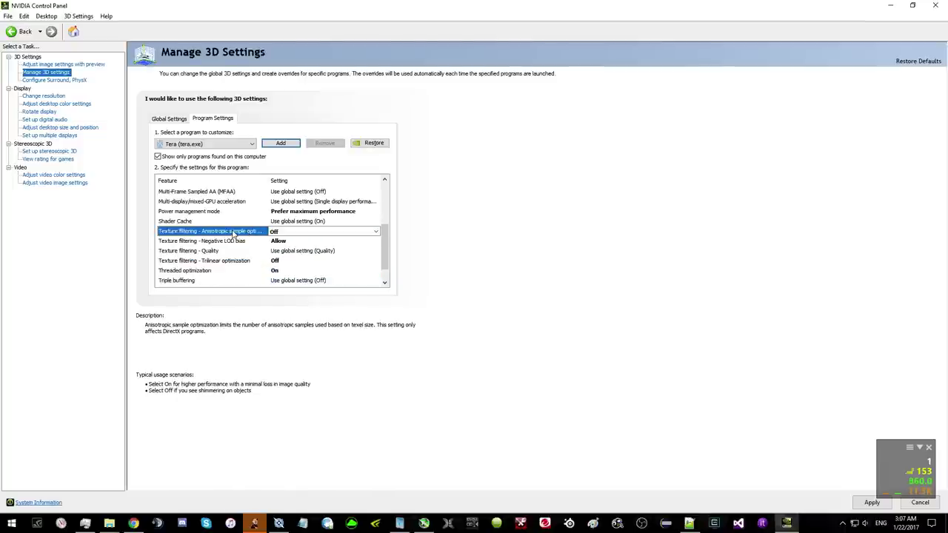
left_click(289, 232)
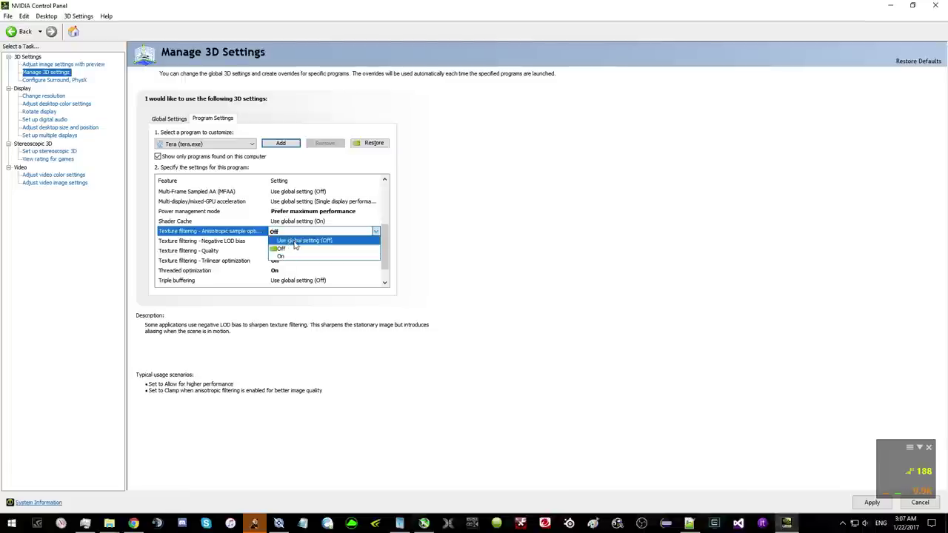
left_click(295, 249)
left_click(236, 243)
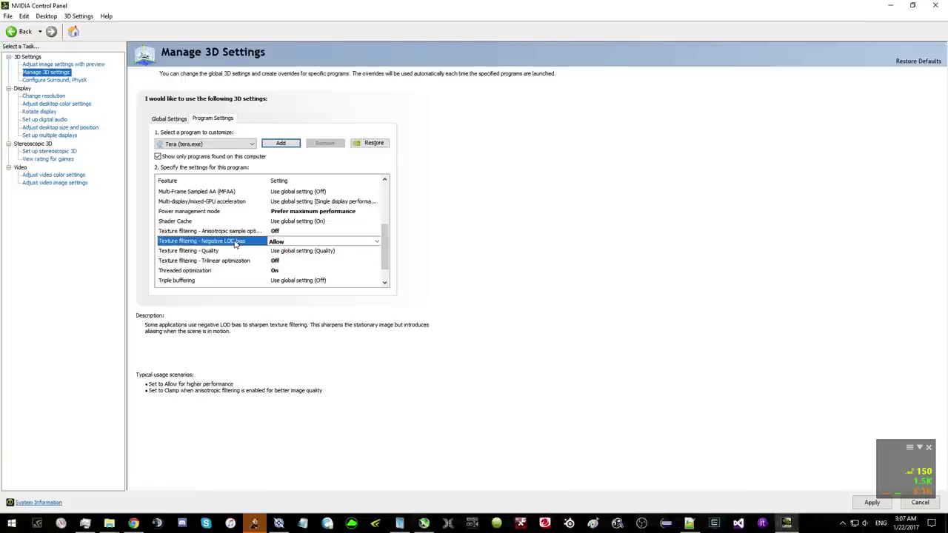
left_click(291, 247)
left_click(289, 257)
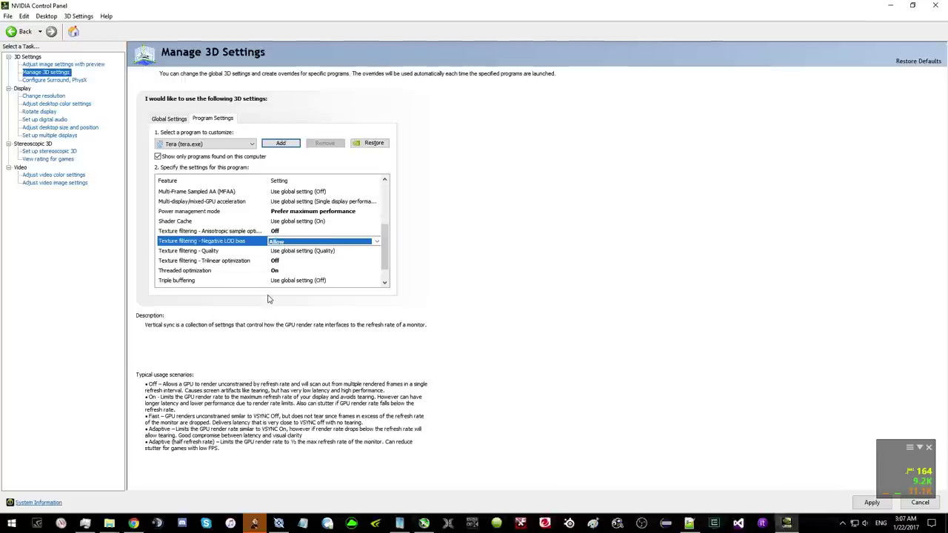
- Set Tera's texture filtering trilinear optimization to Off
scroll(300, 245, "down", 1)
left_click(301, 244)
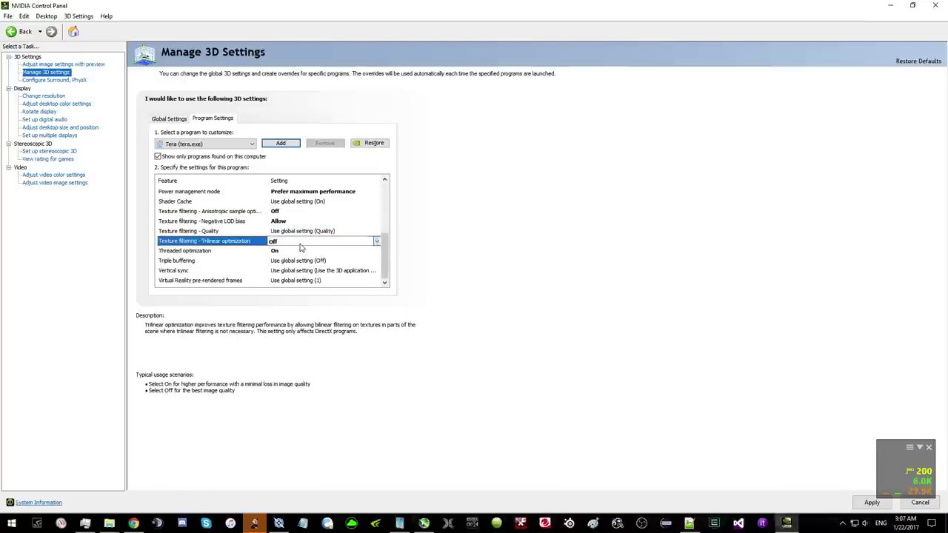
left_click(301, 244)
left_click(297, 257)
- Set Tera's threaded optimization to On and apply the program settings
left_click(245, 255)
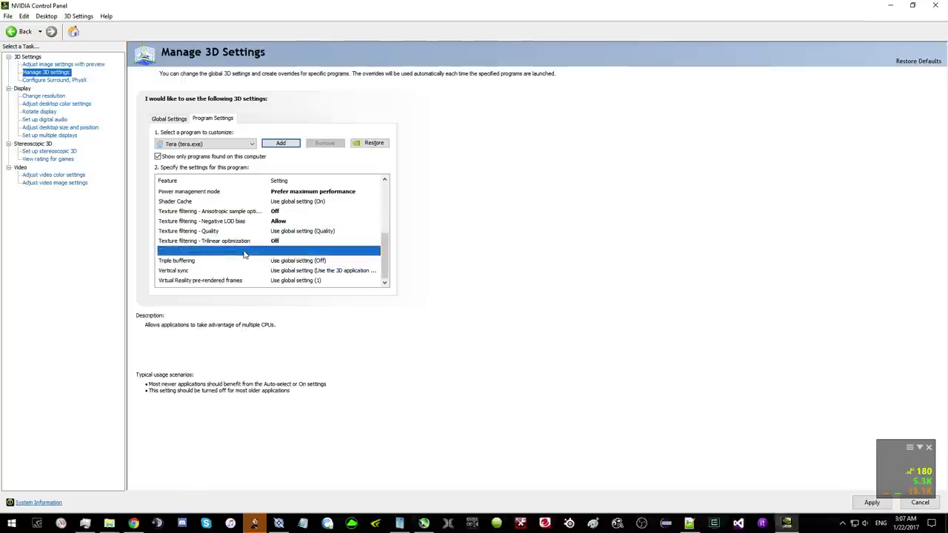
left_click(282, 251)
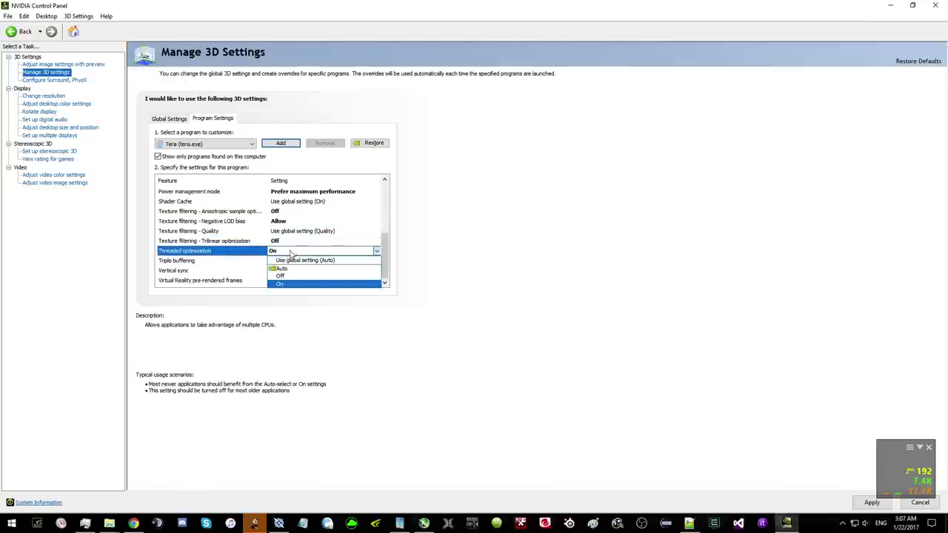
left_click(278, 284)
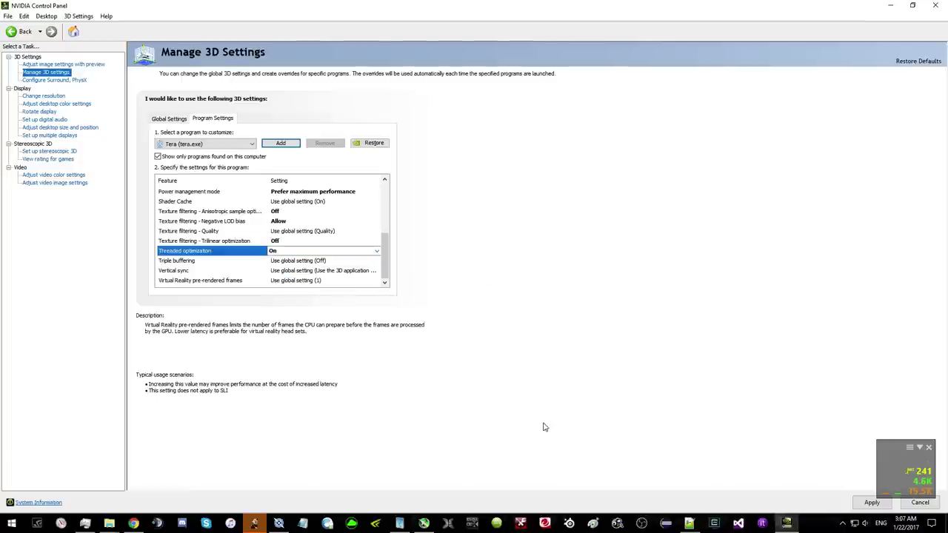
left_click(872, 503)
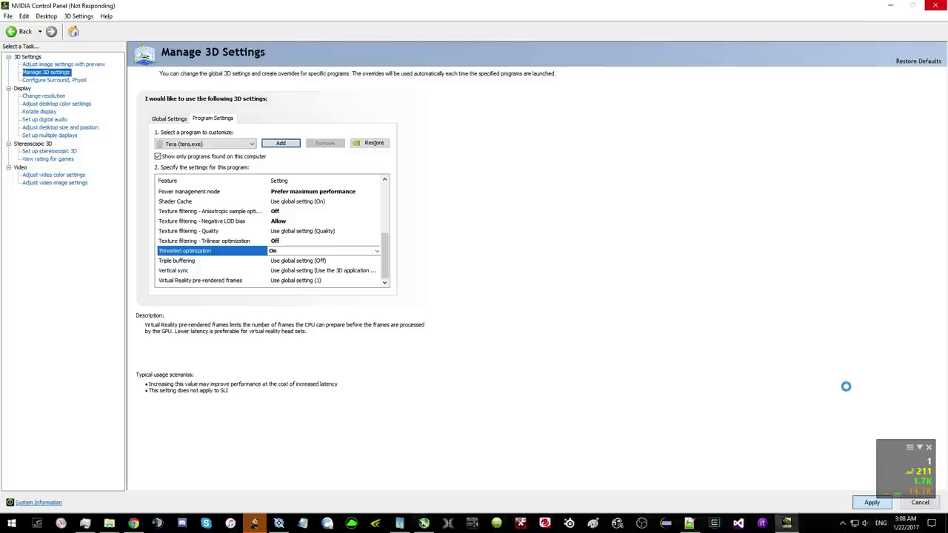
- Set Tera's antialiasing mode to Override any application setting, and review the rest of its program settings
scroll(328, 246, "up", 4)
left_click(326, 232)
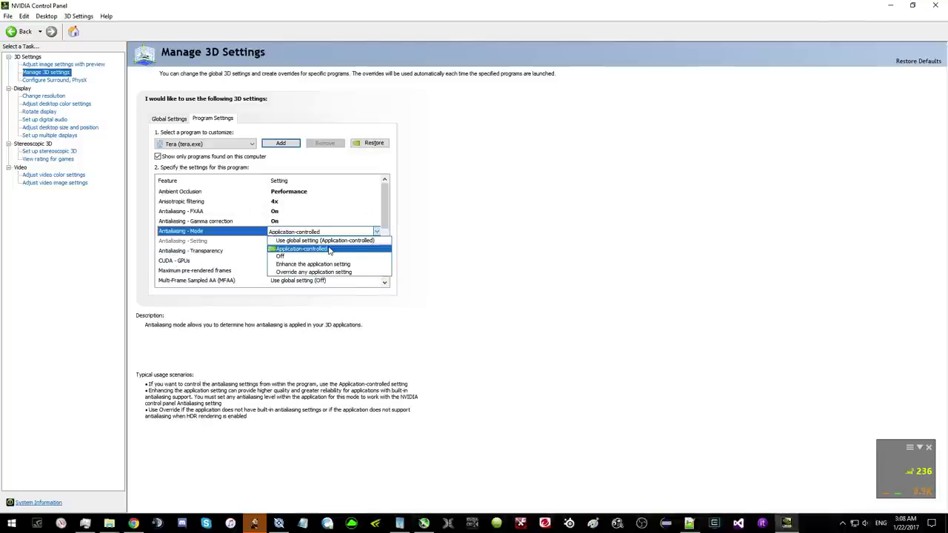
key("Down")
key("Down")
key("Down")
key("Down")
key("Return")
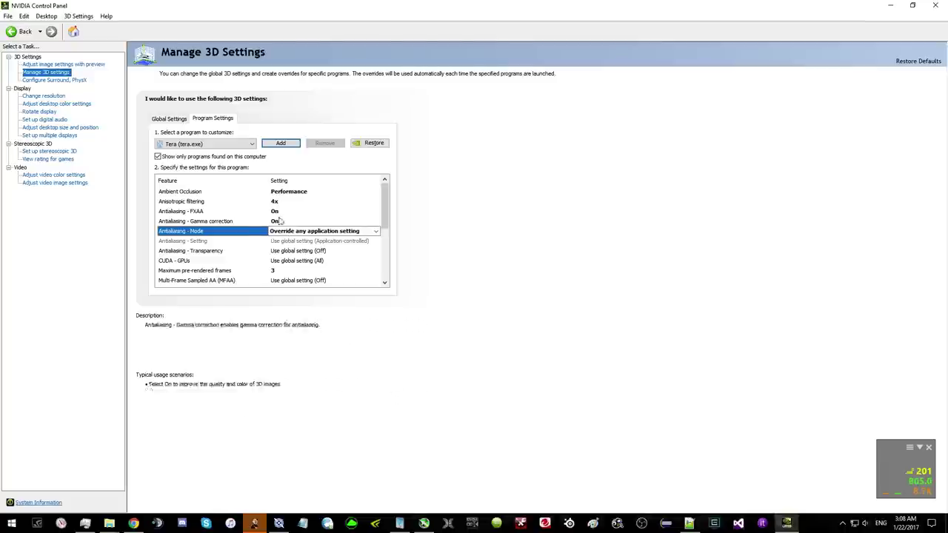
scroll(304, 222, "down", 3)
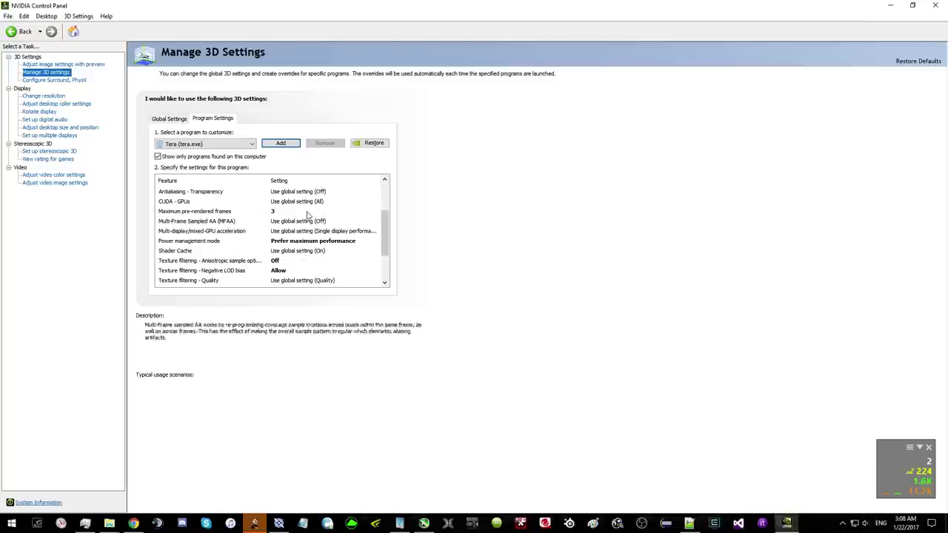
scroll(313, 248, "down", 3)
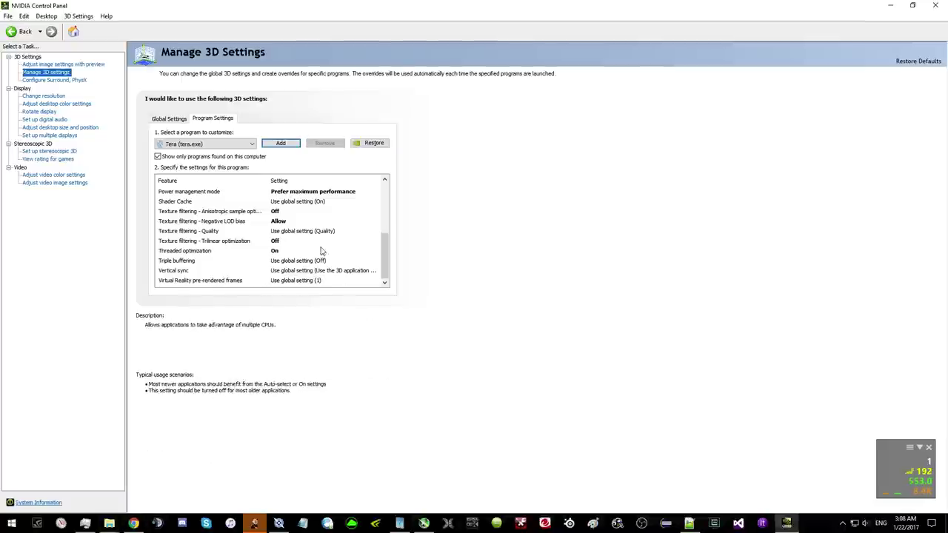
scroll(300, 241, "up", 4)
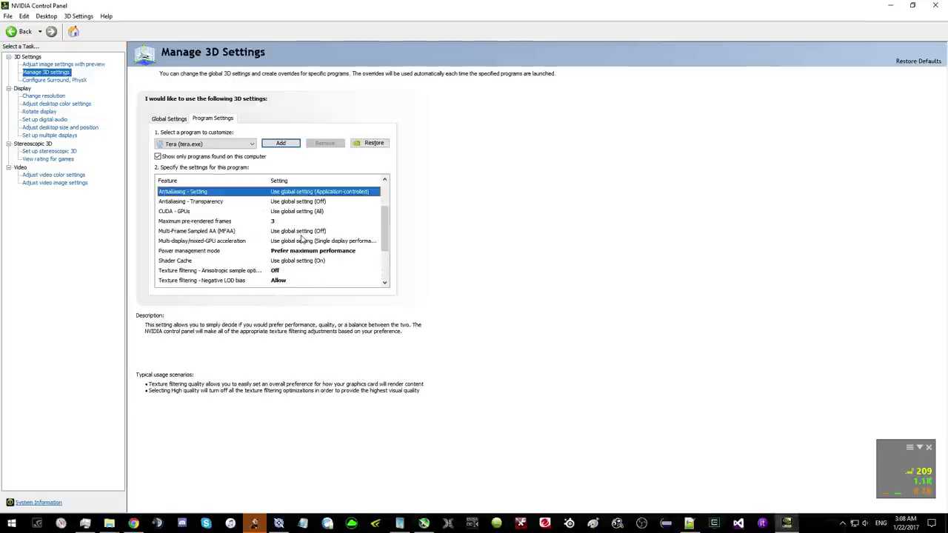
scroll(302, 239, "up", 2)
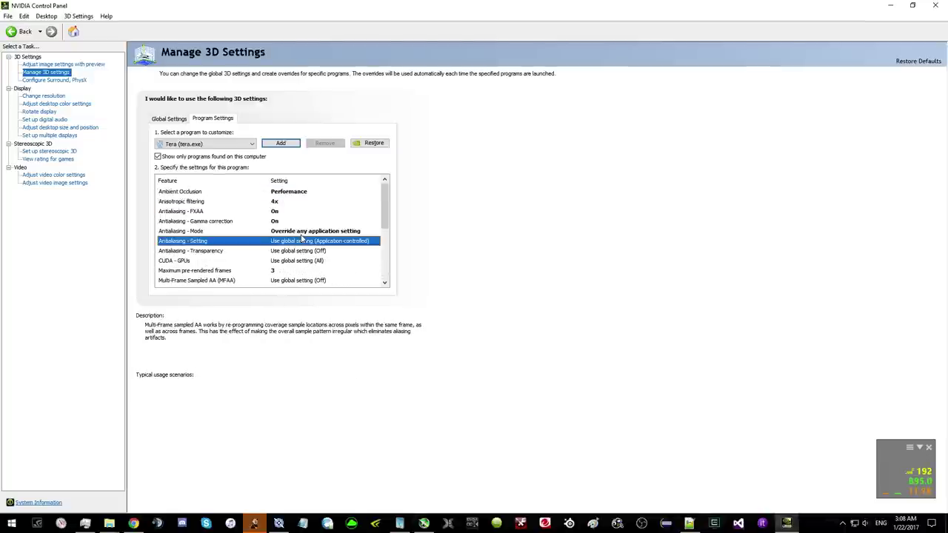
- Switch to Chrome, show the Prio – Process Priority Saver page, and discard the download of its 64-bit installer
left_click(134, 523)
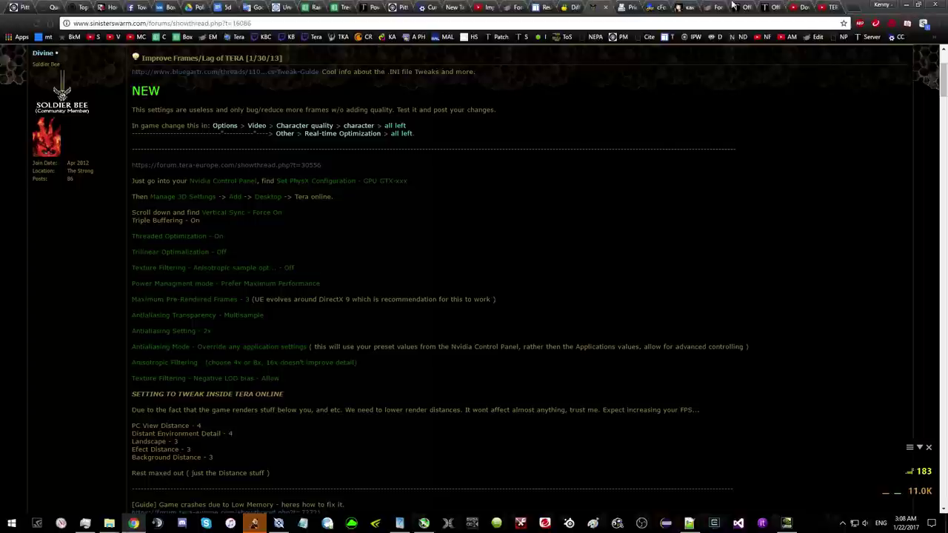
left_click(630, 7)
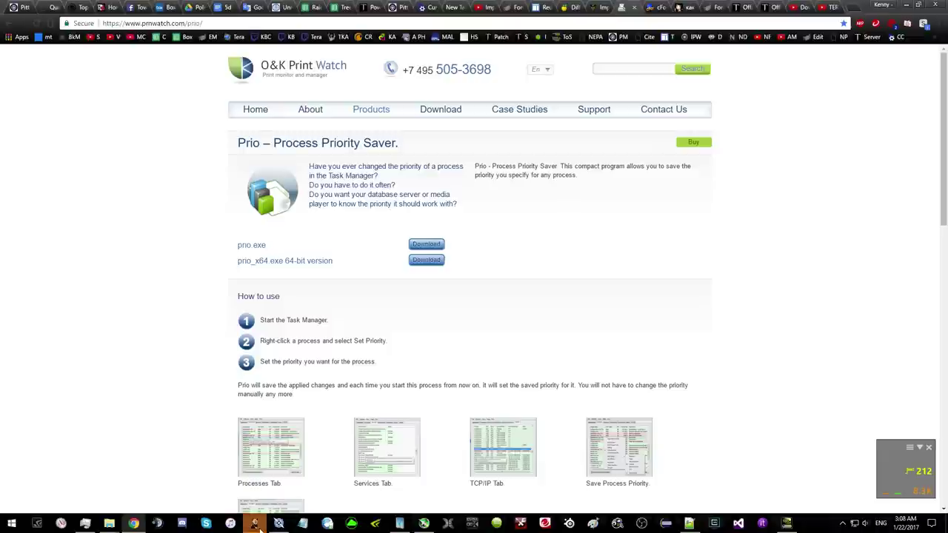
mouse_move(85, 524)
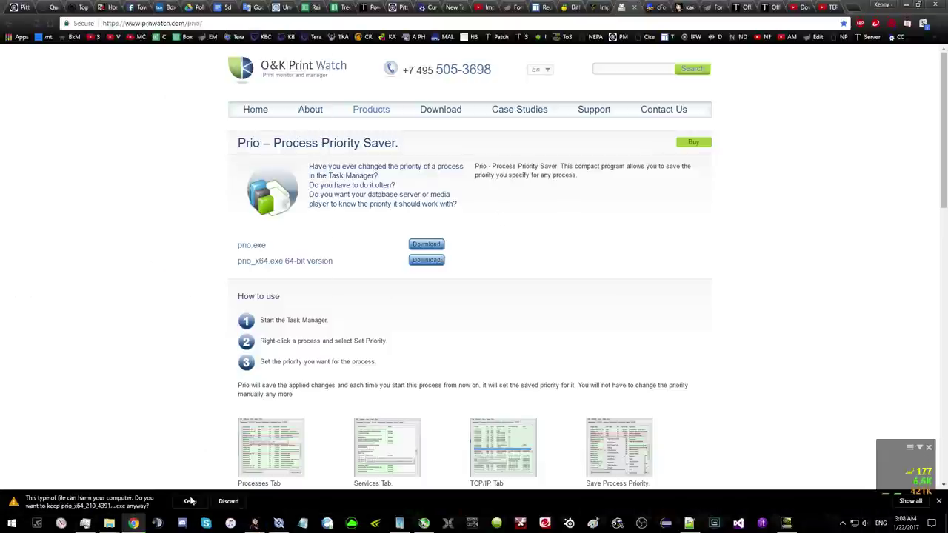
left_click(229, 501)
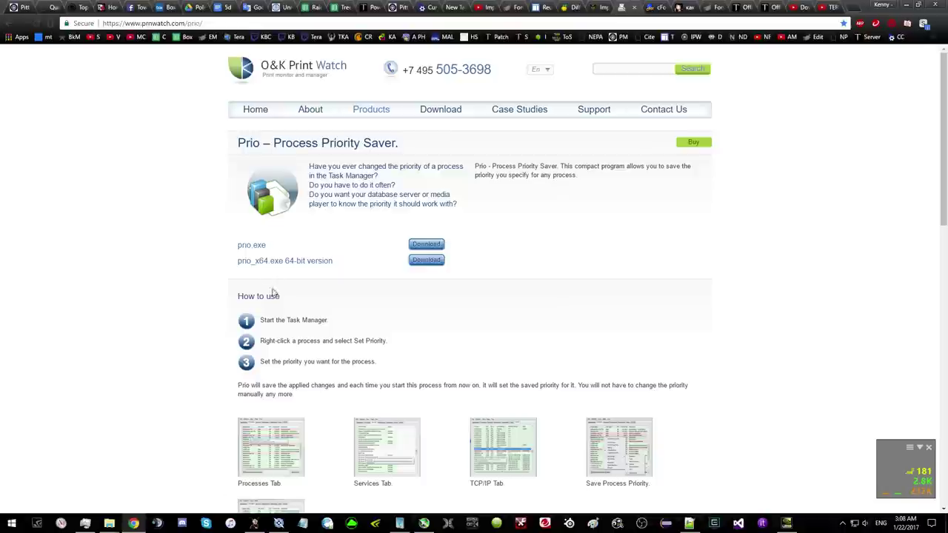
- Open Task Manager and go to the details entry of The Exiled Realm of Arborea process
key("ctrl+shift+Escape")
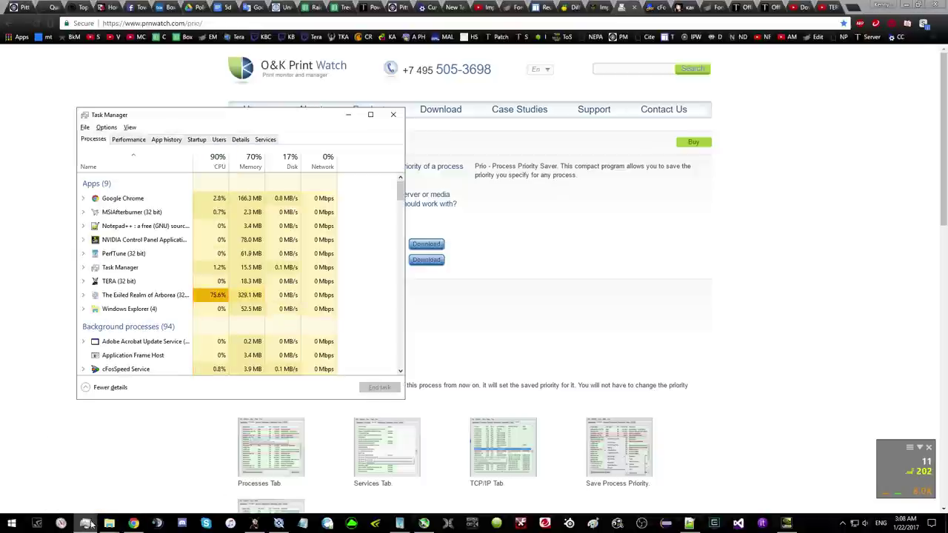
left_click(394, 114)
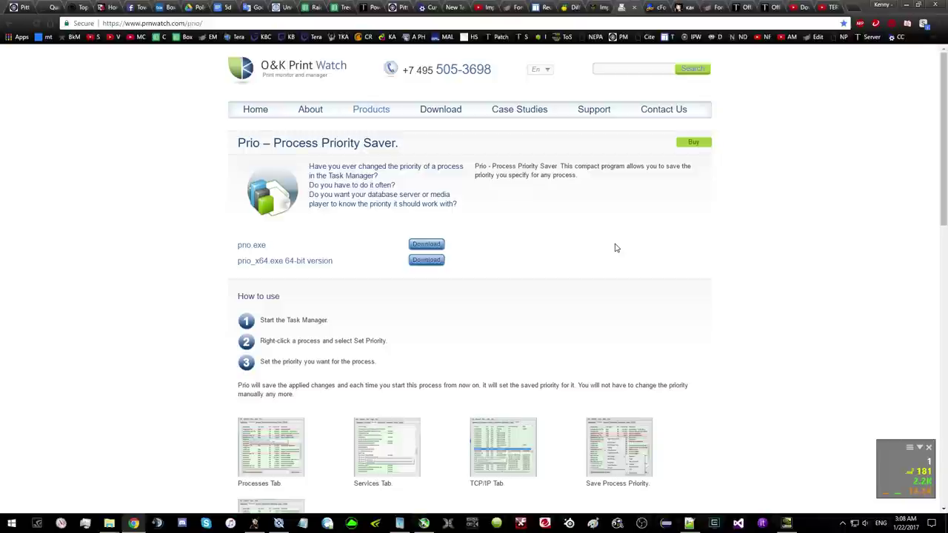
right_click(815, 524)
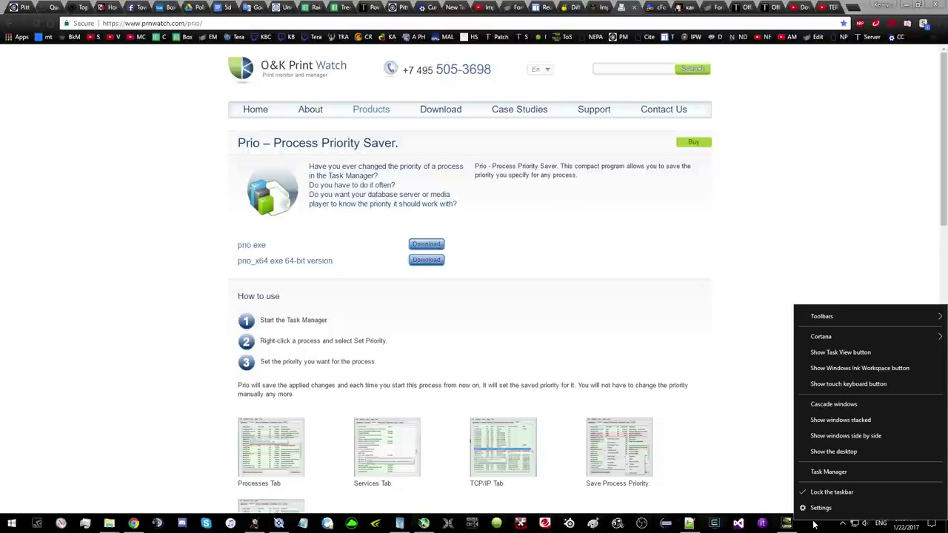
left_click(833, 472)
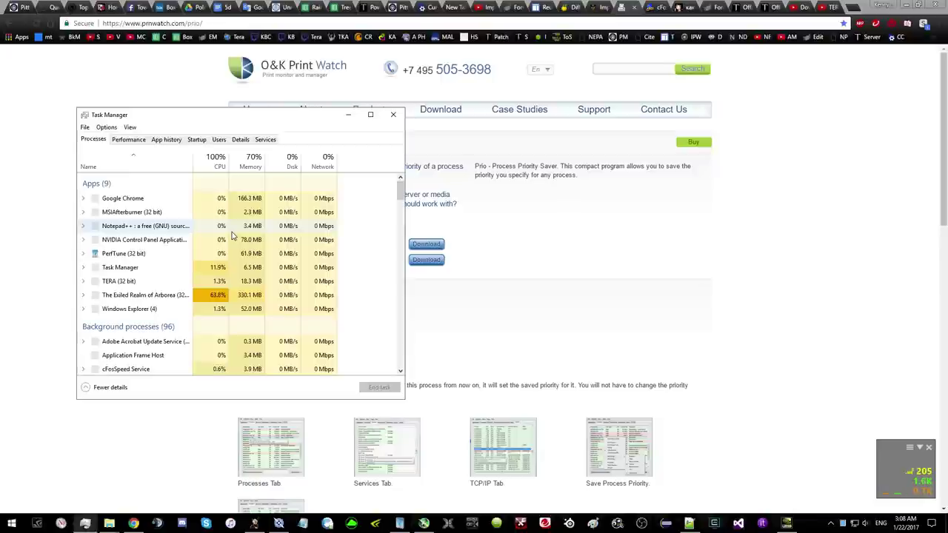
left_click(130, 296)
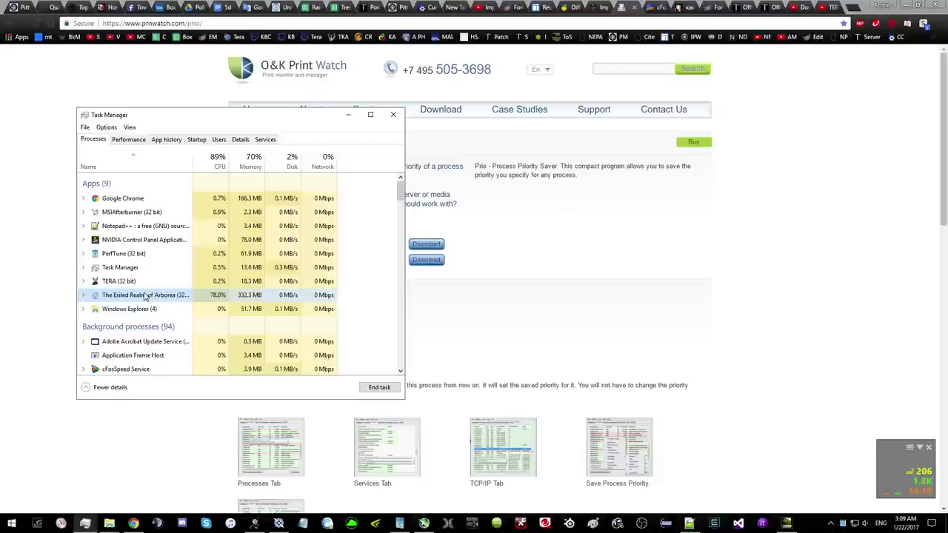
right_click(144, 295)
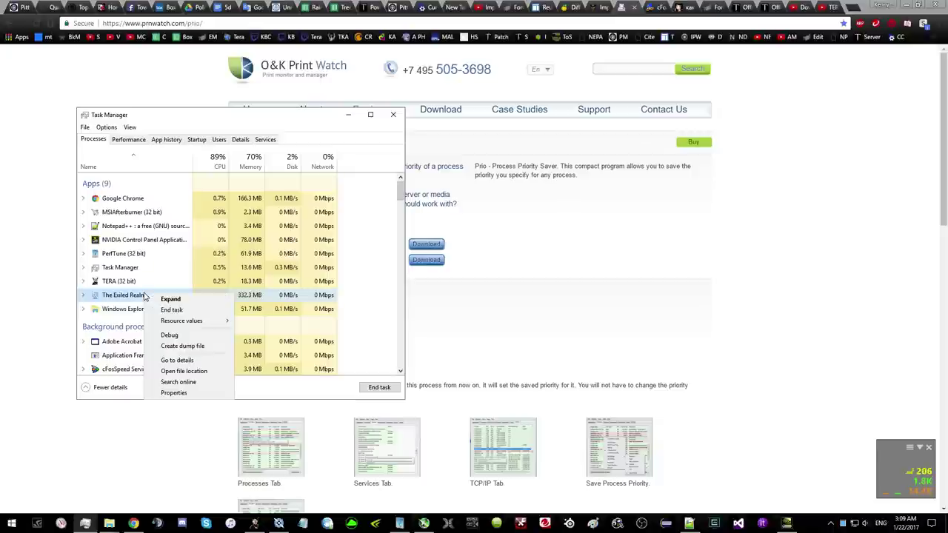
left_click(180, 360)
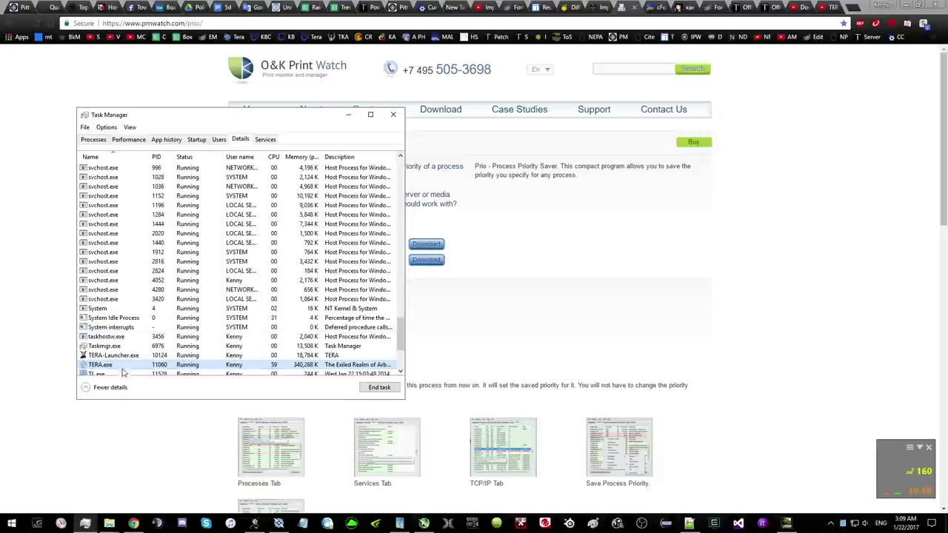
- Set the CPU priority of TERA.exe to Above normal
right_click(112, 367)
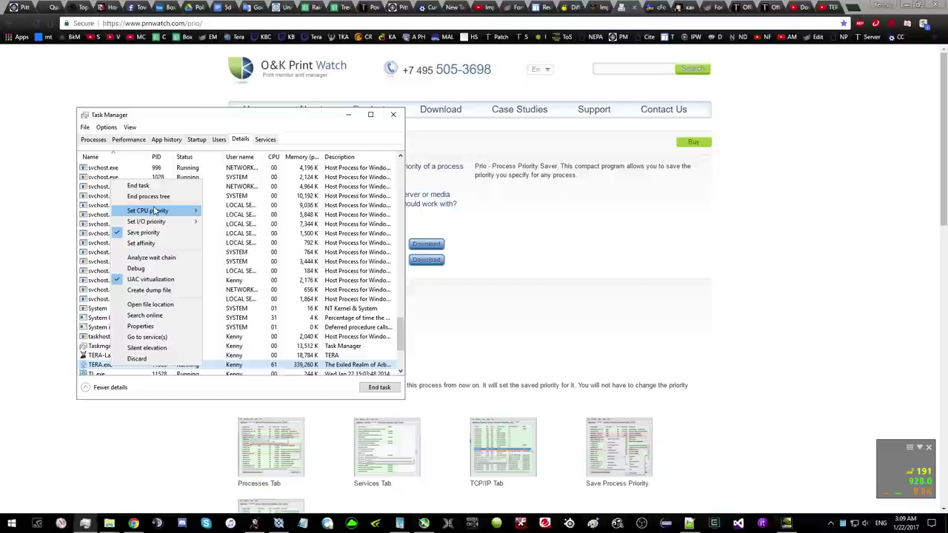
mouse_move(154, 212)
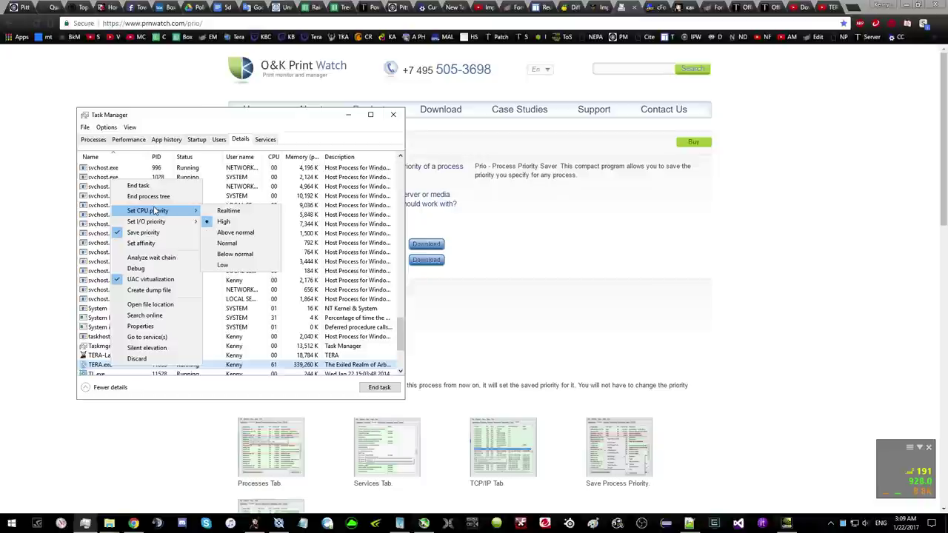
left_click(236, 232)
left_click(474, 275)
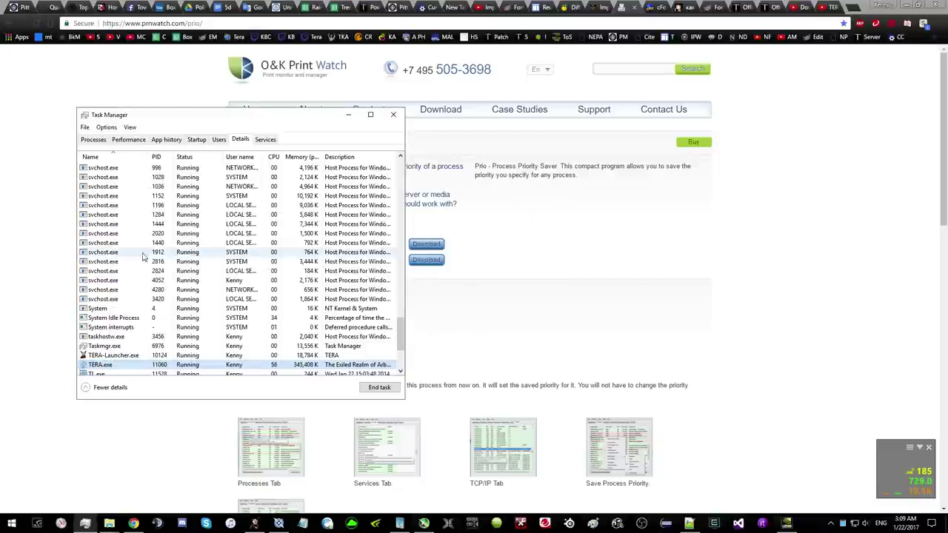
- Set the CPU priority of TERA.exe to High and close Task Manager
right_click(106, 364)
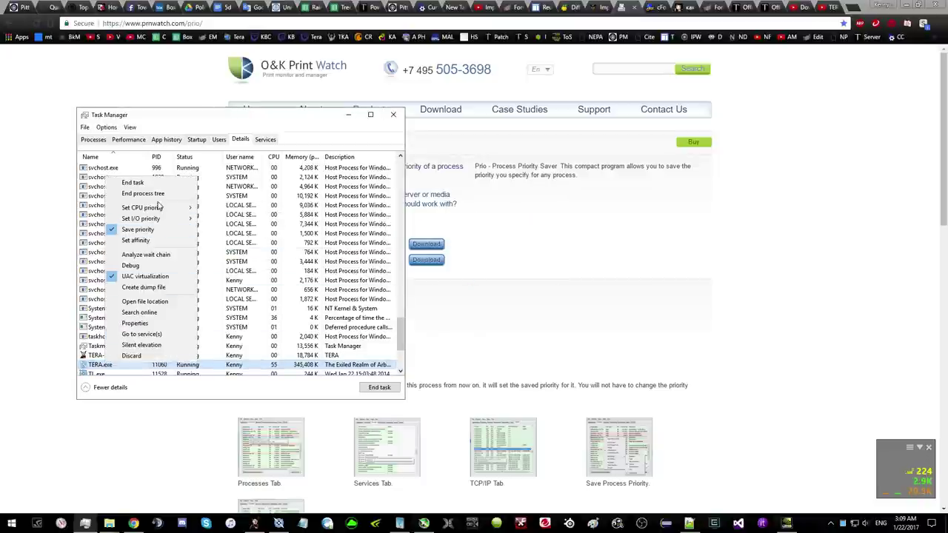
mouse_move(169, 209)
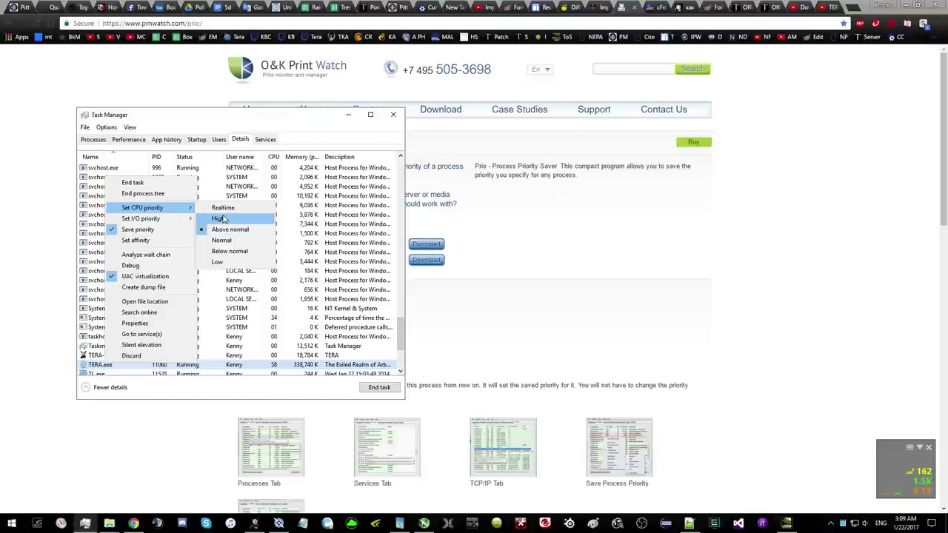
left_click(222, 218)
left_click(499, 279)
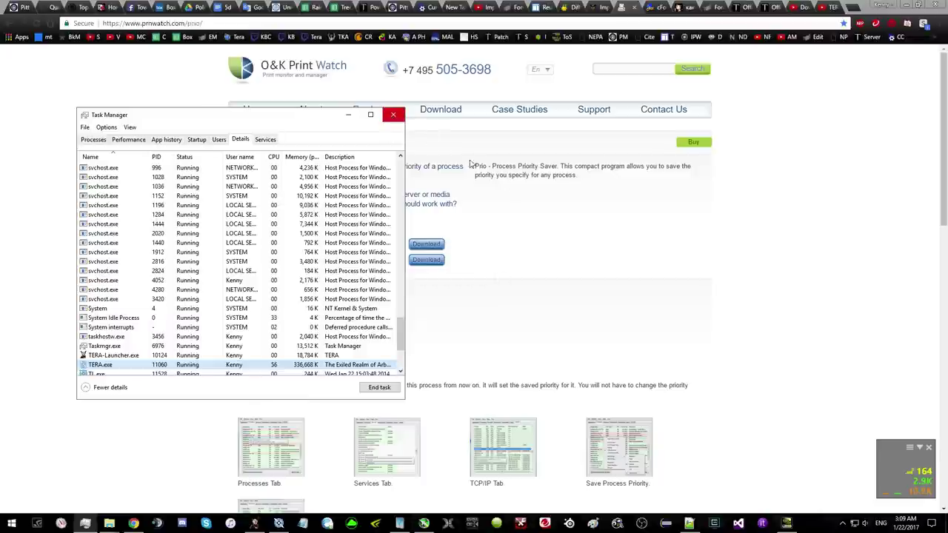
left_click(393, 115)
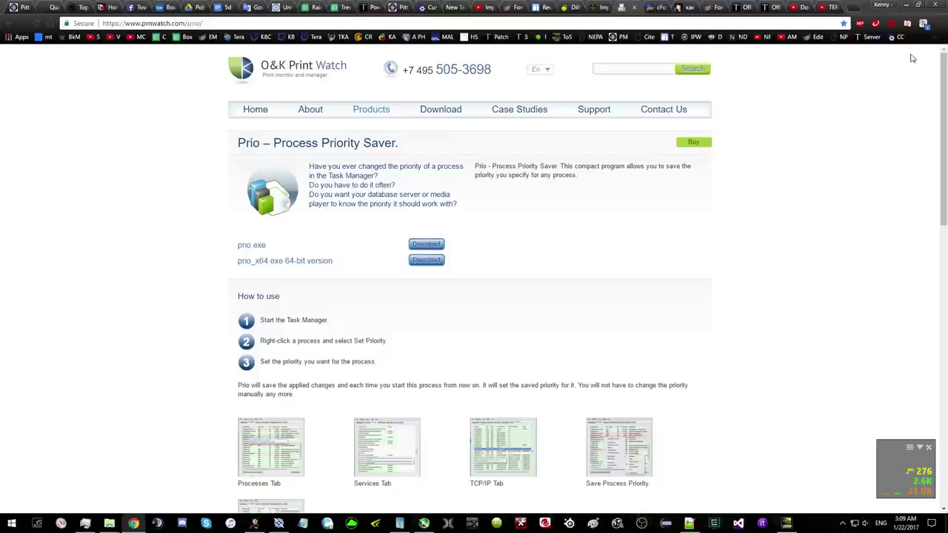
- Open Twitch's Tera live channels directory in a new Chrome tab
left_click(856, 6)
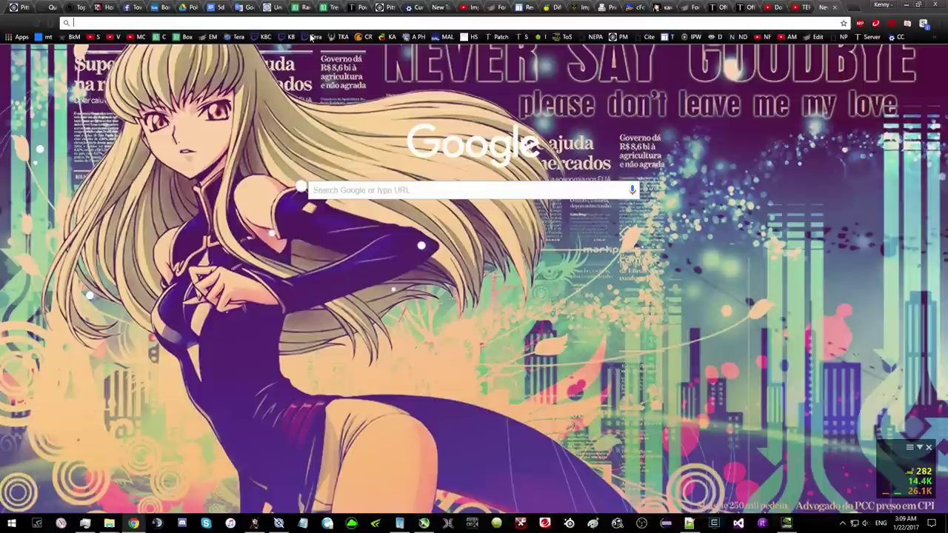
left_click(312, 37)
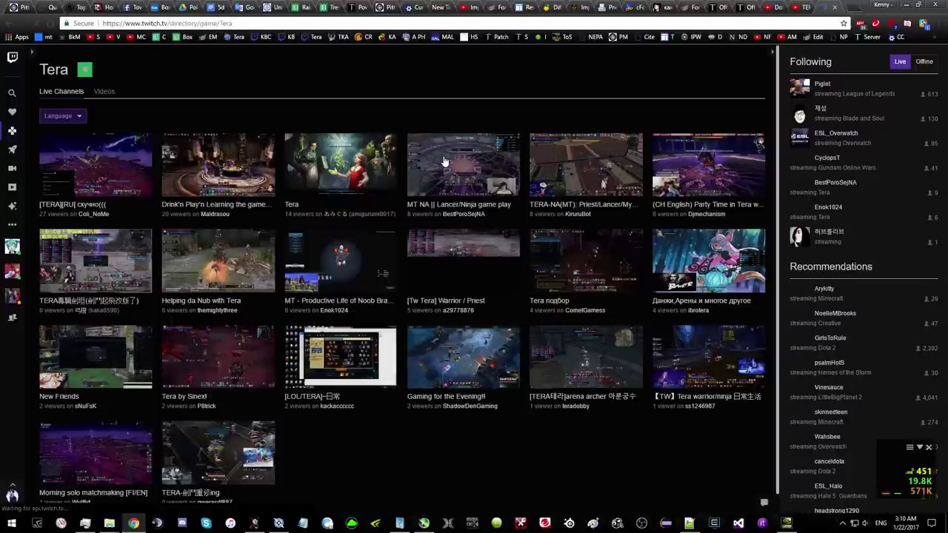
- Open the MT NA Lancer/Ninja stream, close the Options window in TERA, and return to Chrome
left_click(452, 145)
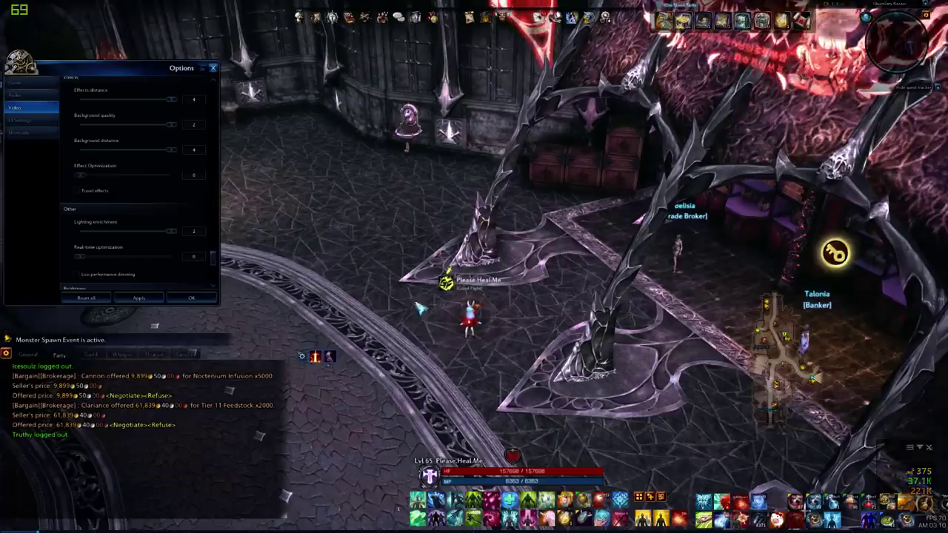
key("Escape")
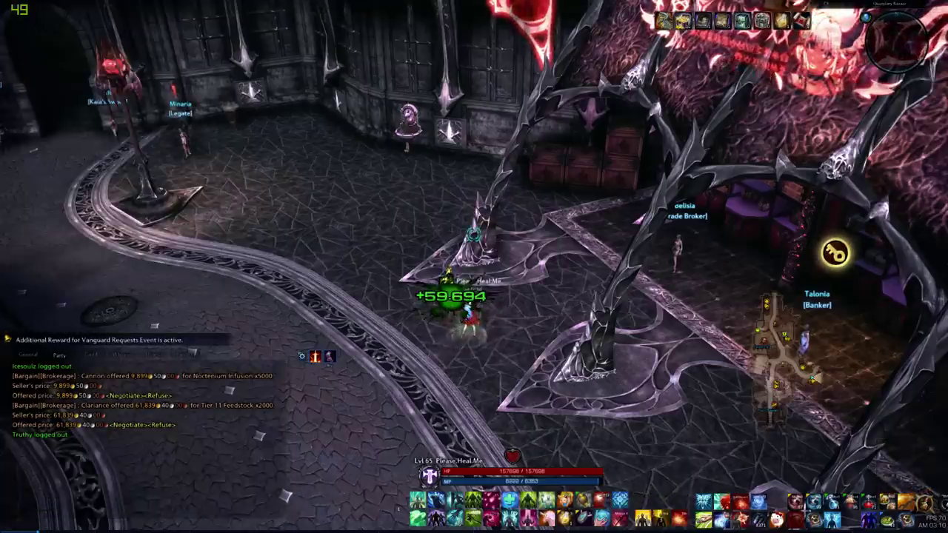
key("alt+Tab")
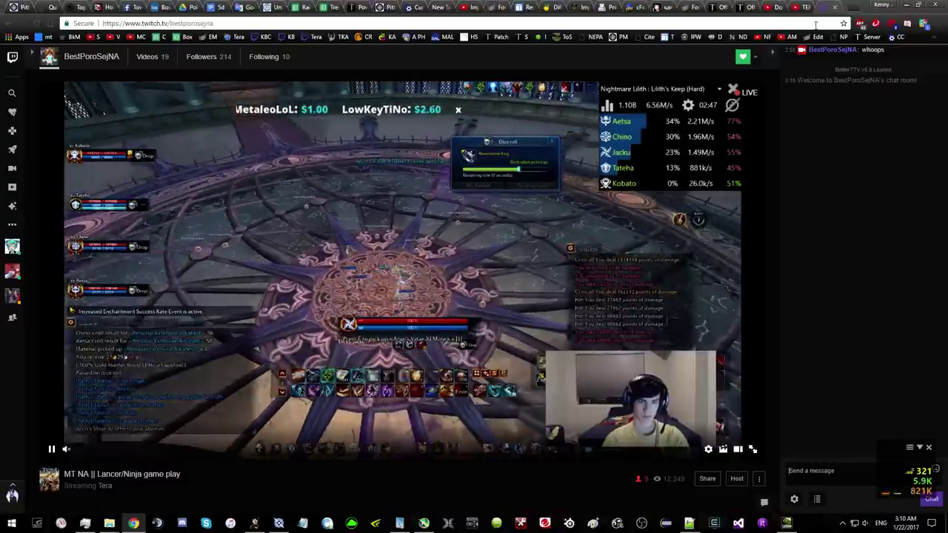
- Go through the open browser tabs to the Prio – Process Priority Saver page and on to the cFosSpeed page
left_click(771, 6)
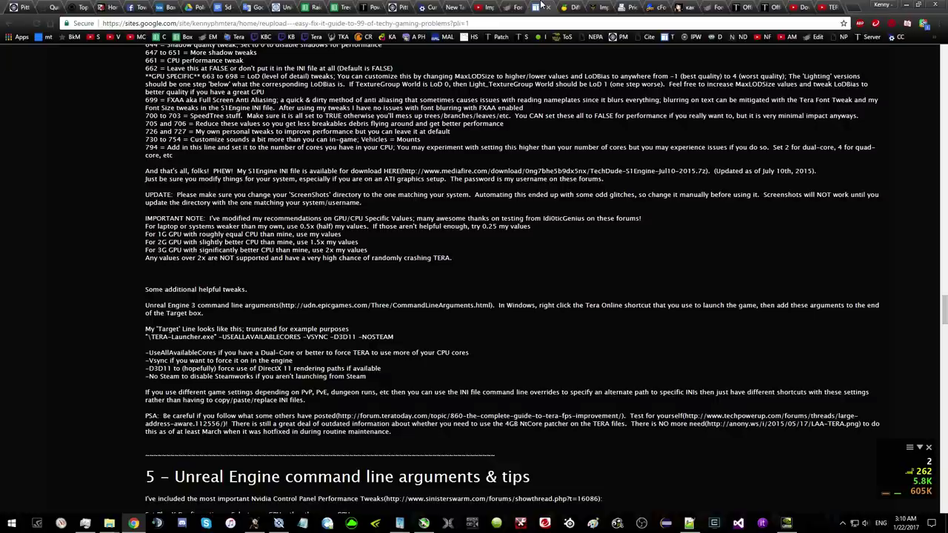
left_click(550, 6)
left_click(564, 6)
left_click(597, 6)
left_click(624, 6)
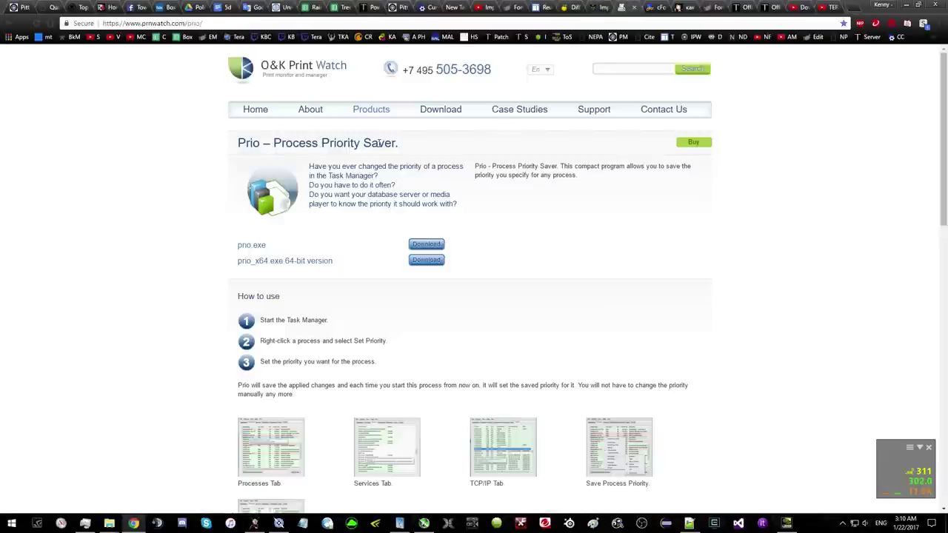
left_click(652, 6)
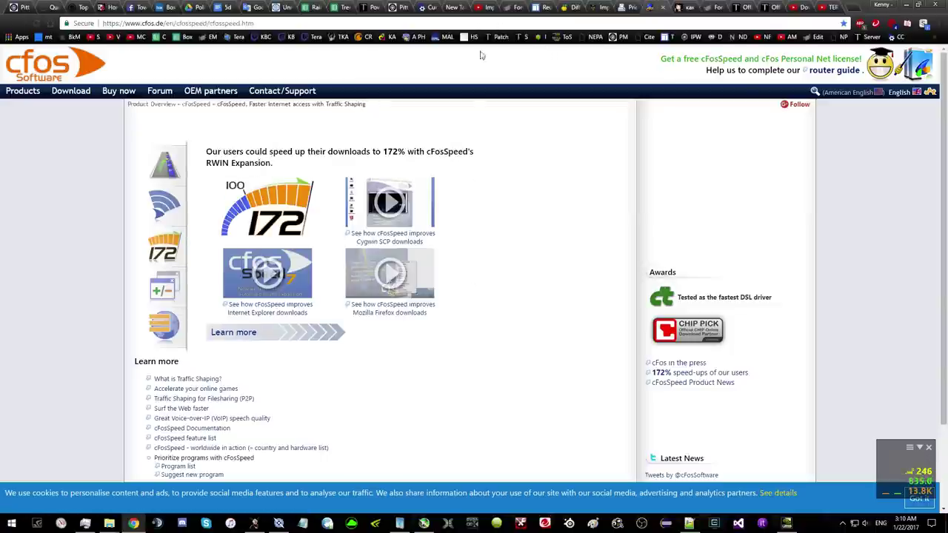
- Look over the cFosSpeed product page and reload it
scroll(454, 138, "down", 2)
scroll(448, 145, "up", 2)
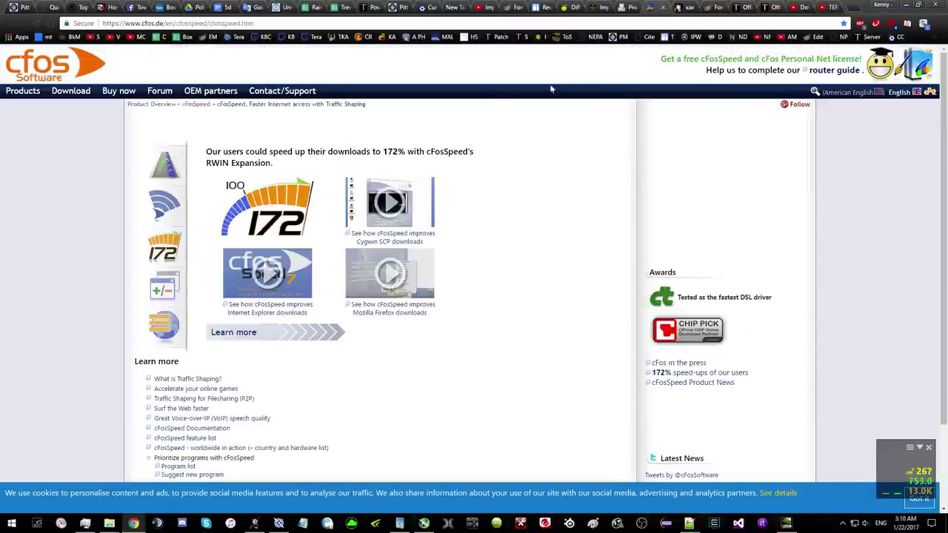
left_click(377, 23)
left_click(378, 23)
key("Return")
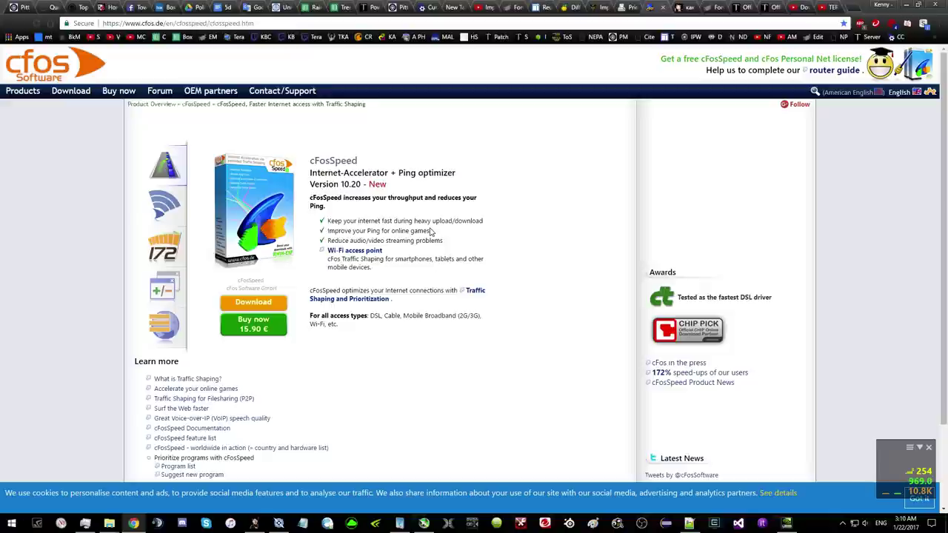
- Start downloading the cFosSpeed 10.20 installer from the cFos download page and discard the file
left_click(268, 305)
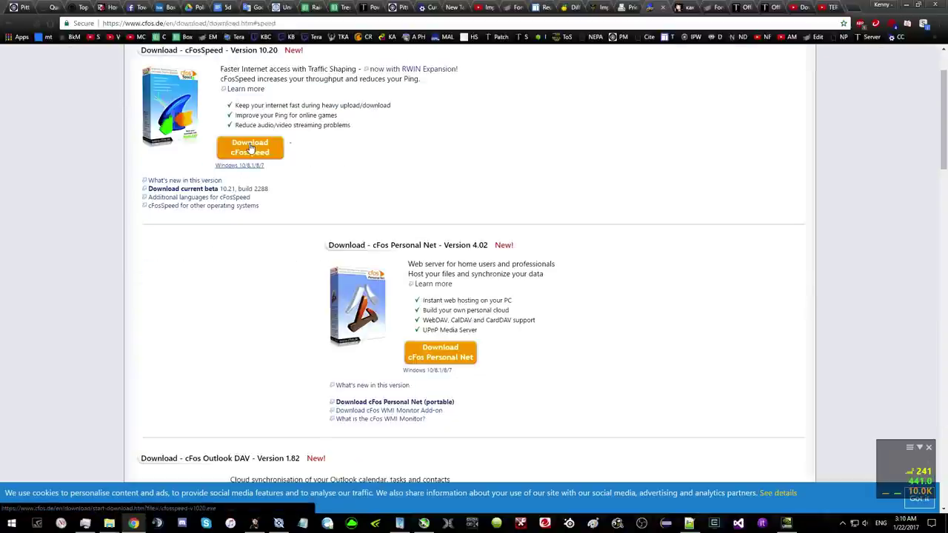
scroll(196, 147, "up", 1)
left_click_drag(141, 133, 301, 136)
left_click(307, 137)
left_click(261, 230)
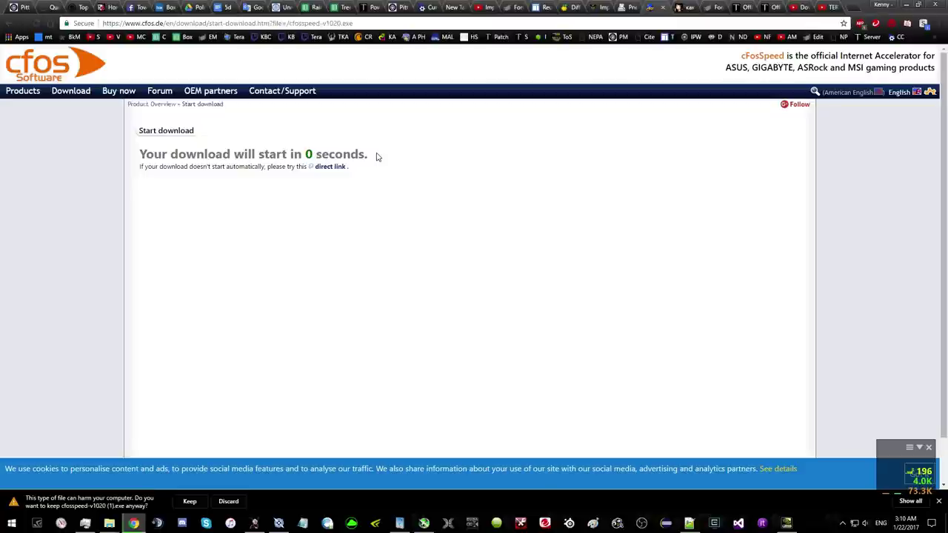
left_click(223, 501)
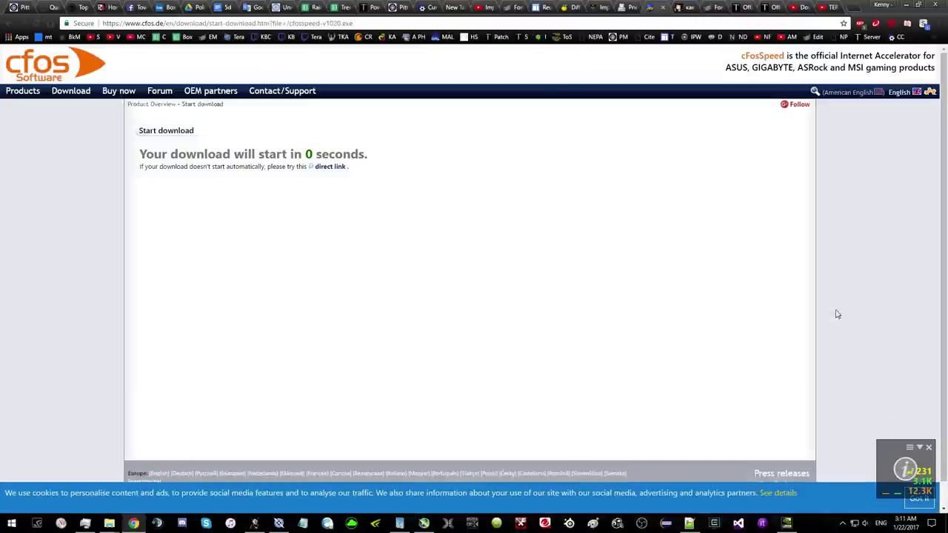
- Open cFosSpeed's Current Connections page and raise the tera.exe connection's priority to higher
right_click(908, 483)
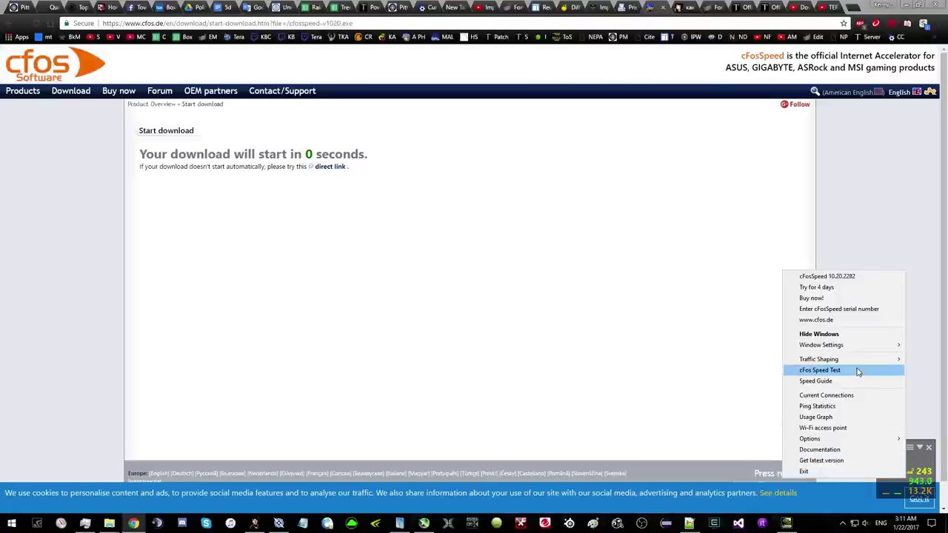
left_click(831, 398)
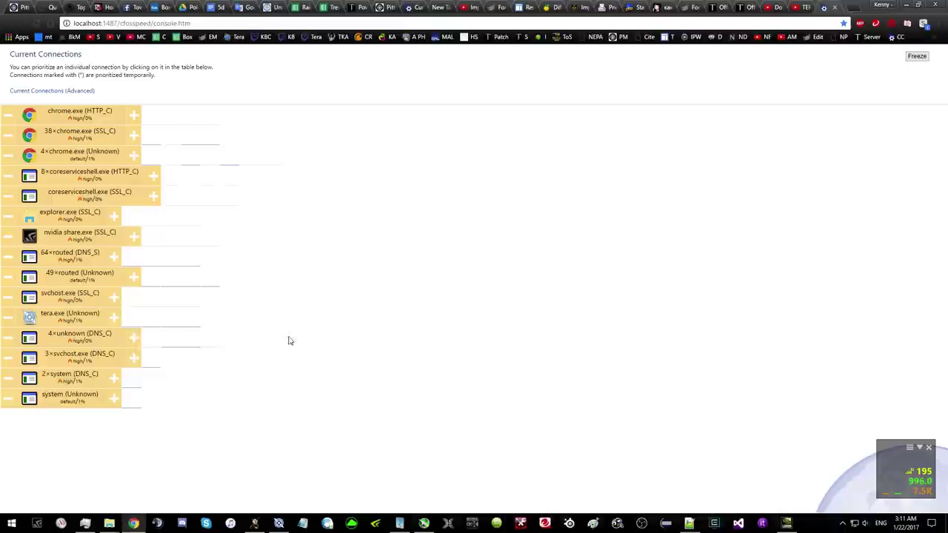
left_click(115, 319)
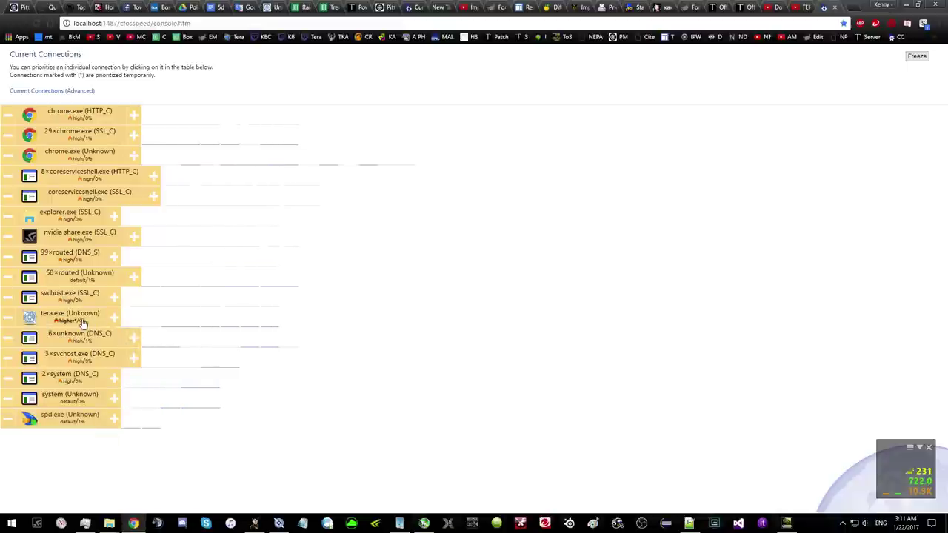
- Lower the three chrome.exe connections (HTTP_C, SSL_C and Unknown) to default priority
left_click(9, 153)
left_click(8, 135)
left_click(7, 115)
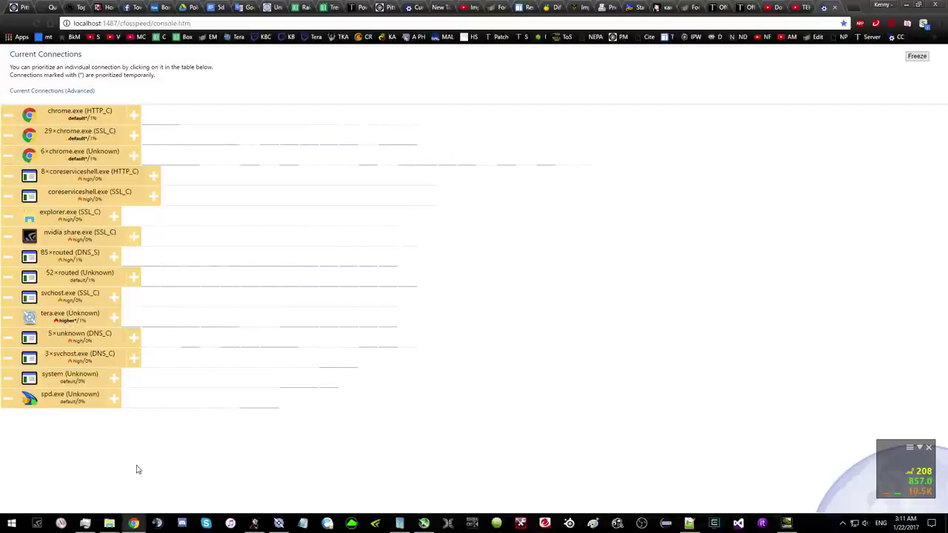
left_click(182, 524)
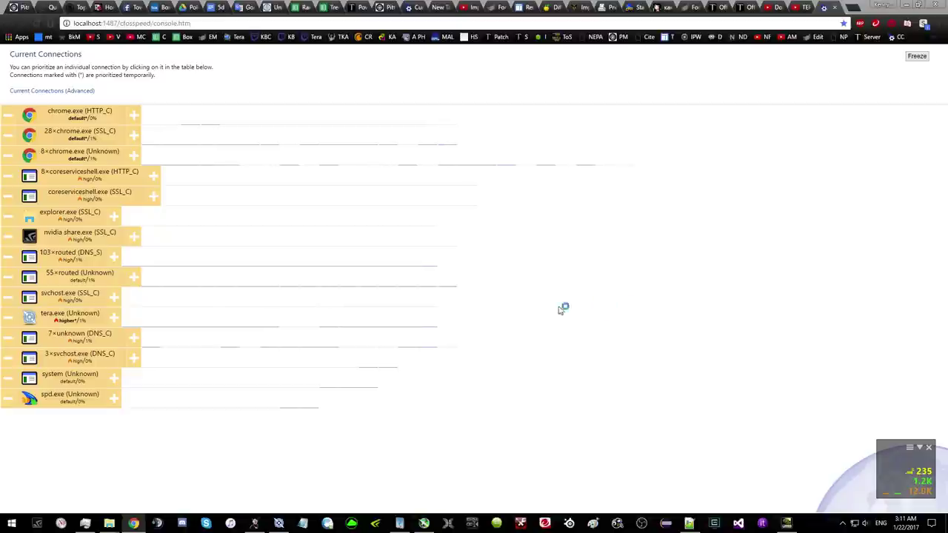
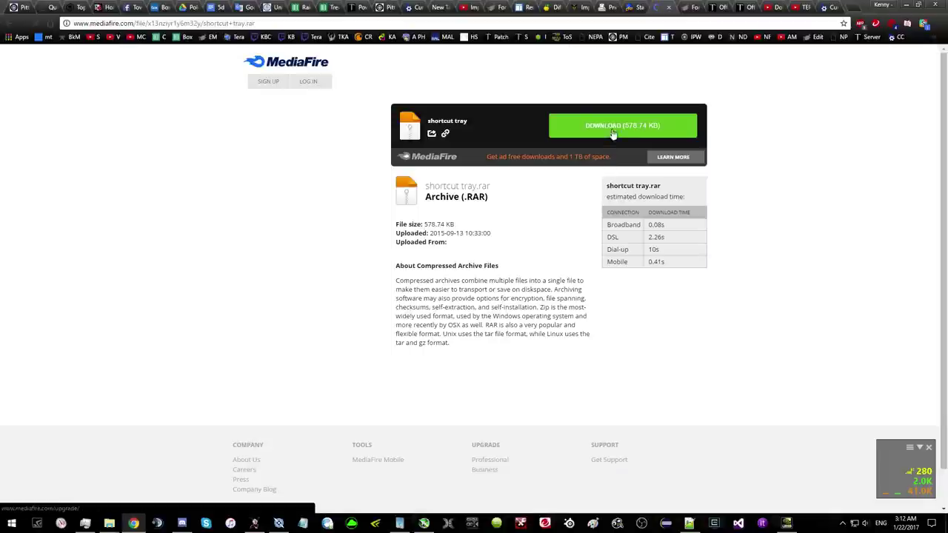
- Download shortcut tray.rar from MediaFire and open it with the WinZip evaluation version
left_click(614, 127)
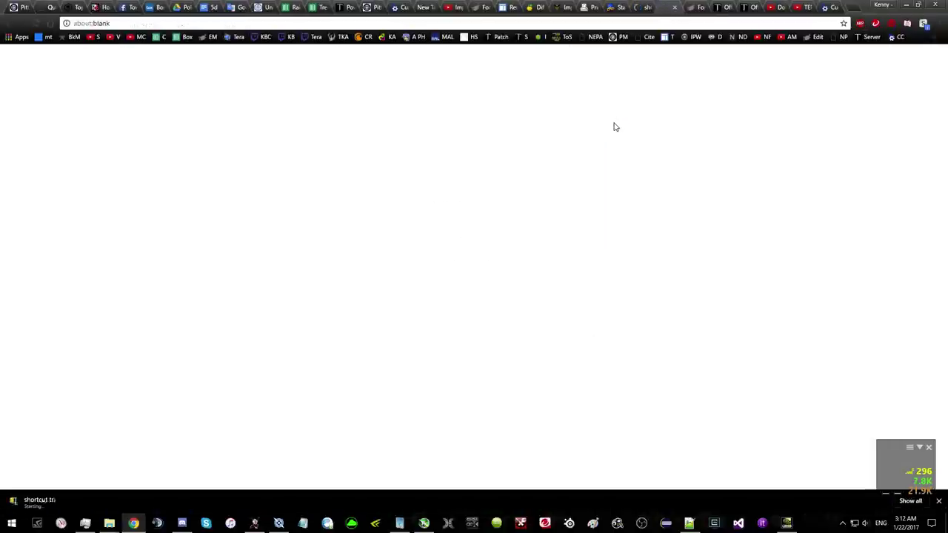
left_click(52, 504)
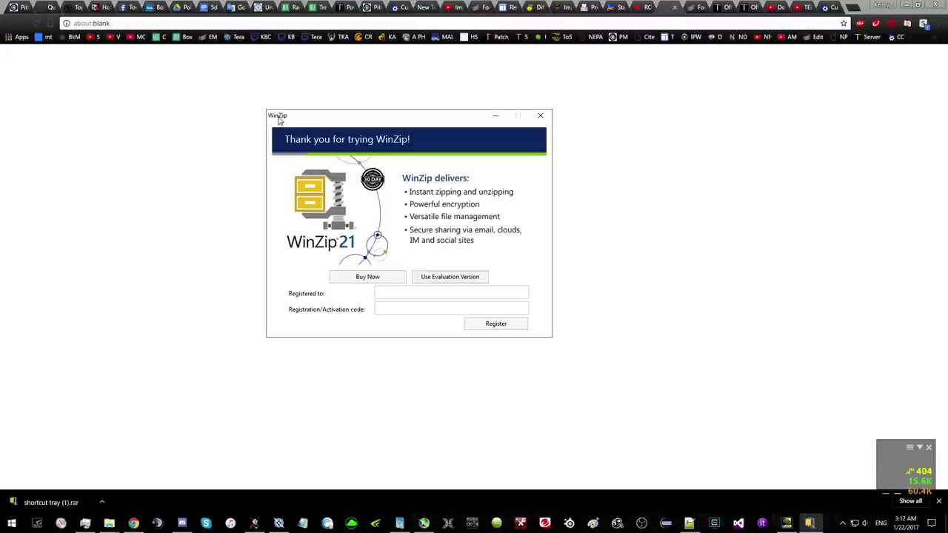
left_click(464, 278)
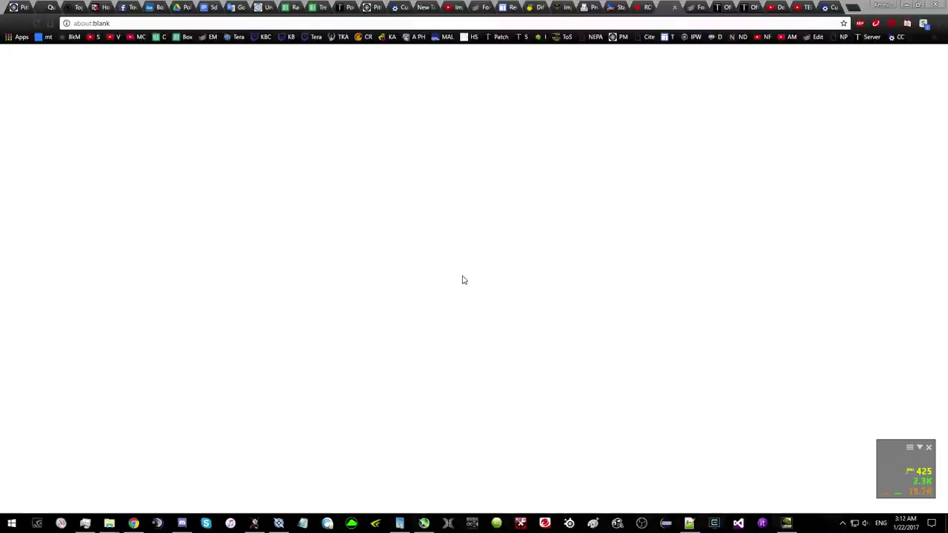
- Search the web for "winzip download" in a new tab
left_click(857, 8)
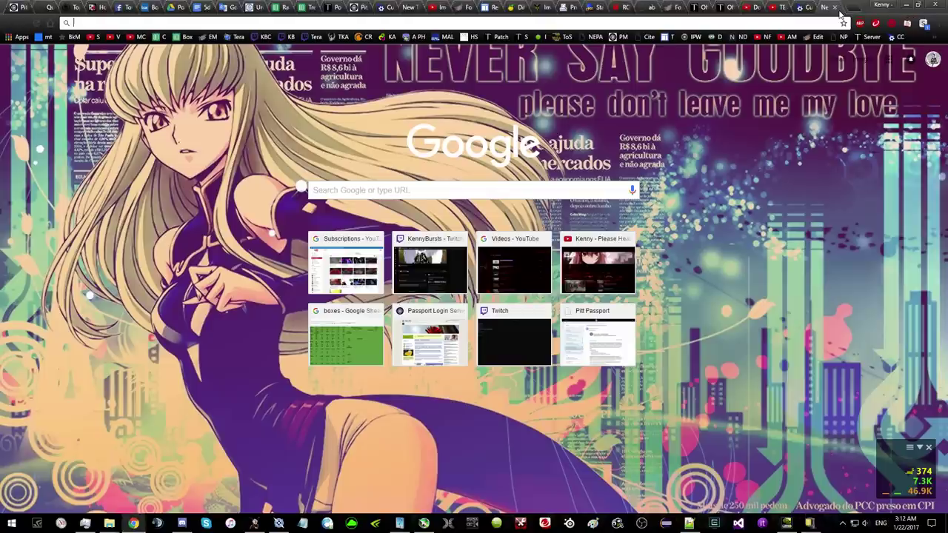
type("windzip")
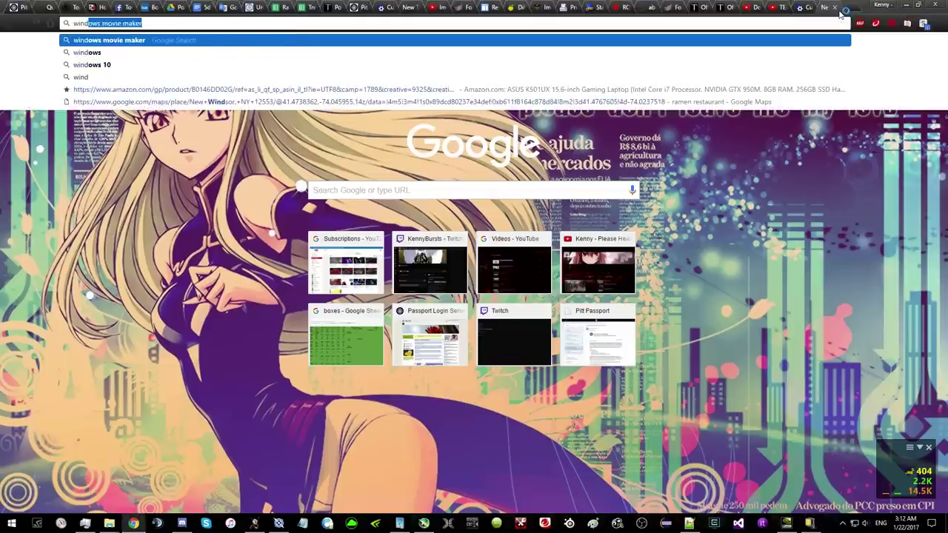
type(" do")
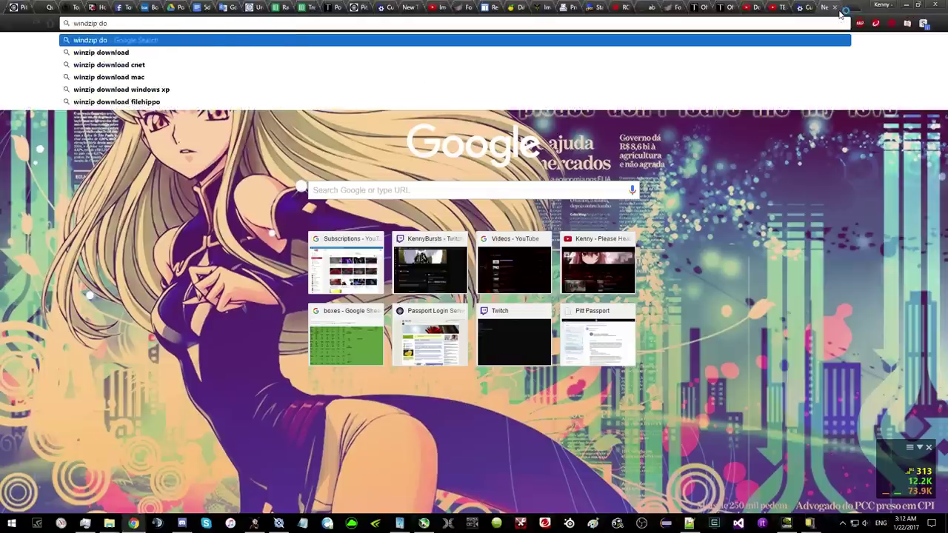
key("Down")
key("Return")
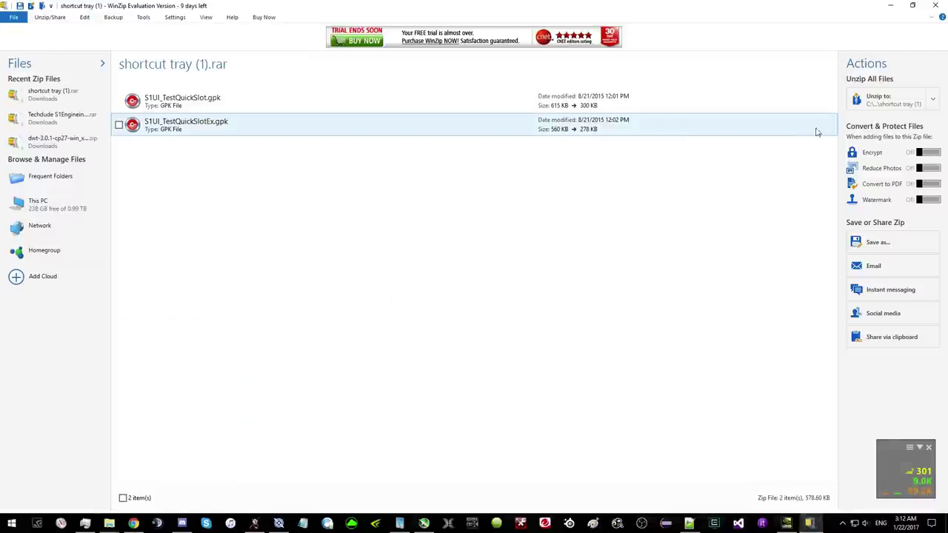
- Unzip the shortcut tray archive into Documents and open the extracted shortcut tray (1) folder in File Explorer
left_click(875, 108)
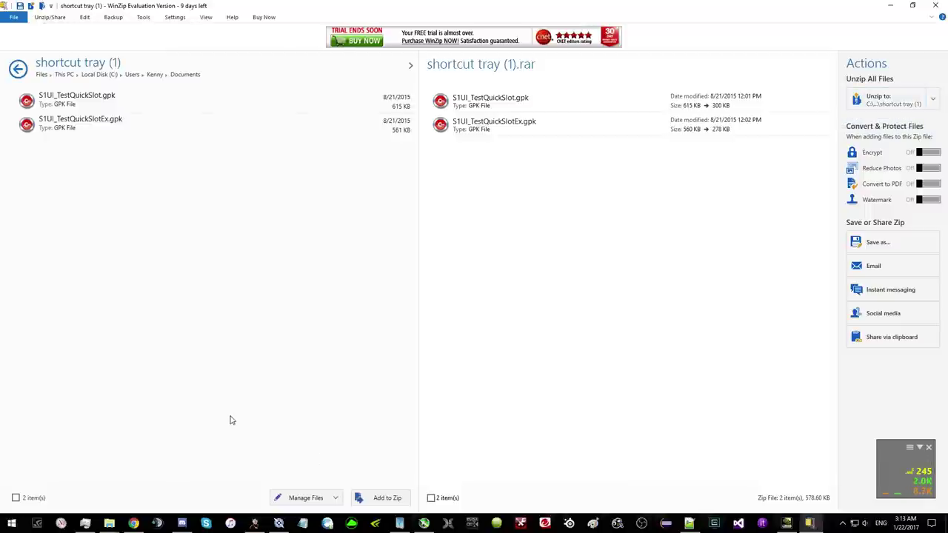
key("super+e")
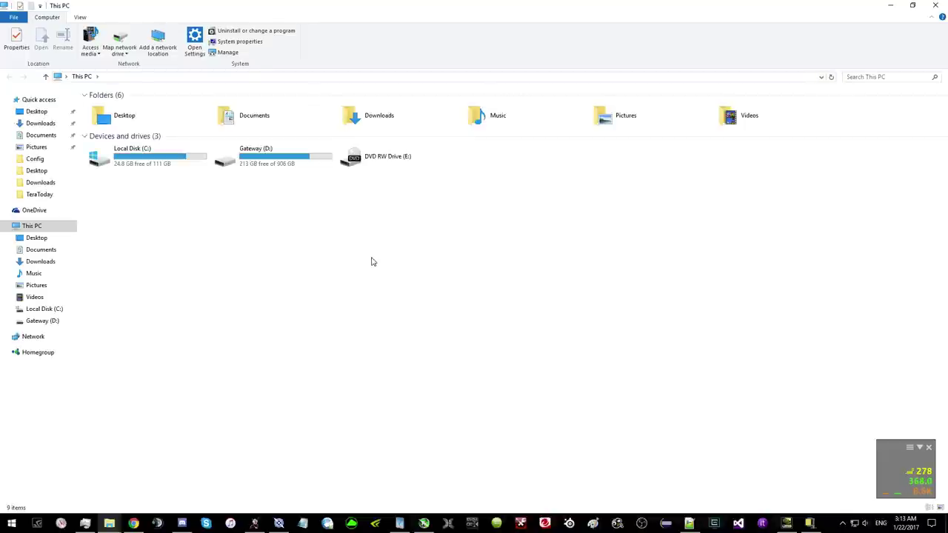
double_click(265, 118)
double_click(118, 365)
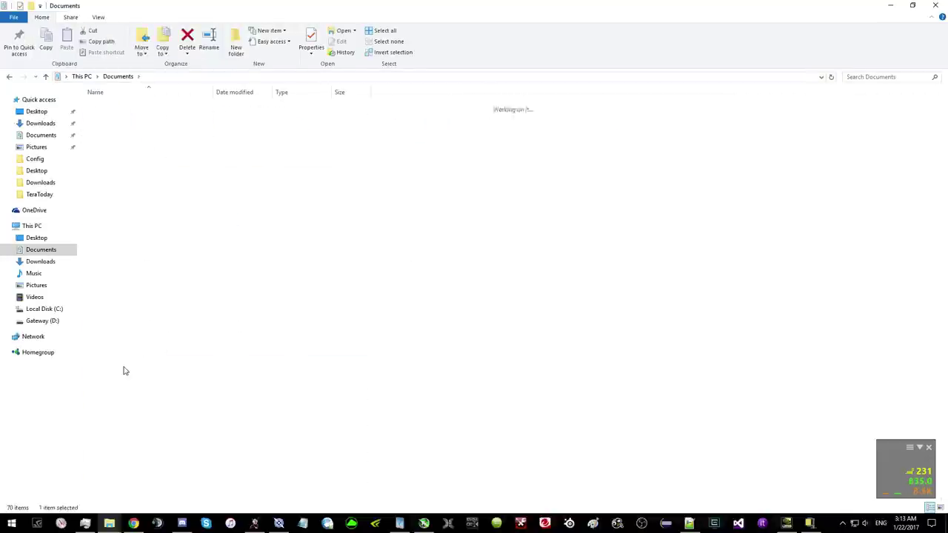
- Copy S1UI_TestQuickSlot.gpk and S1UI_TestQuickSlotEx.gpk from the shortcut tray (1) folder
left_click_drag(134, 128, 132, 102)
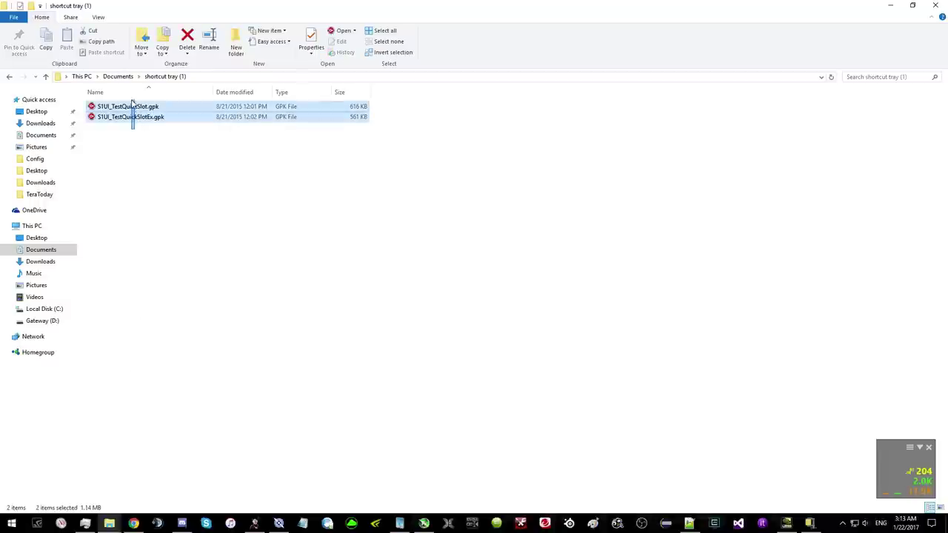
left_click(202, 232)
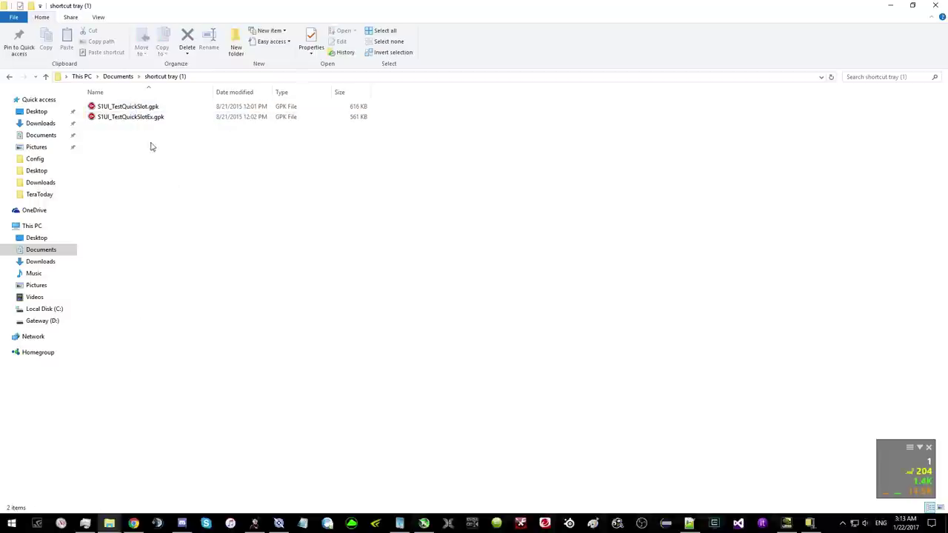
left_click_drag(139, 131, 130, 110)
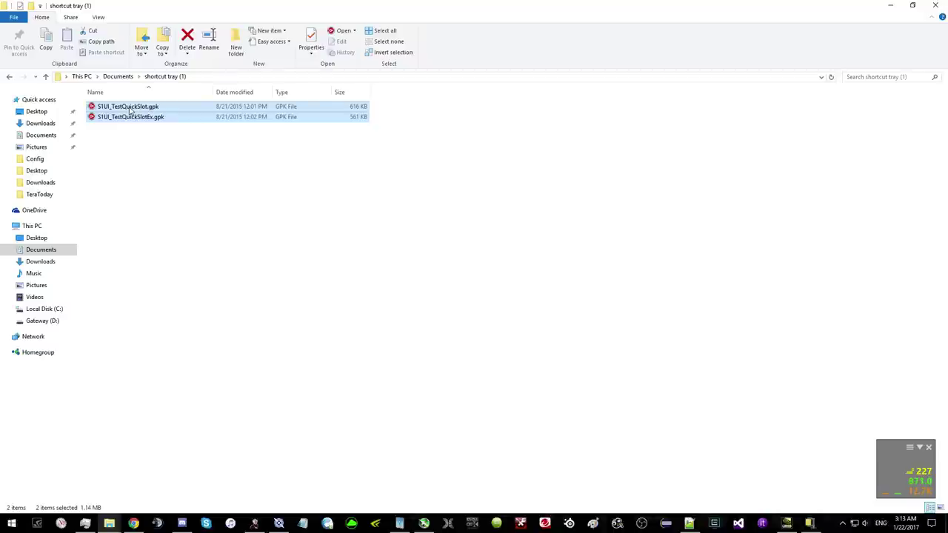
right_click(129, 109)
left_click(178, 253)
left_click(215, 326)
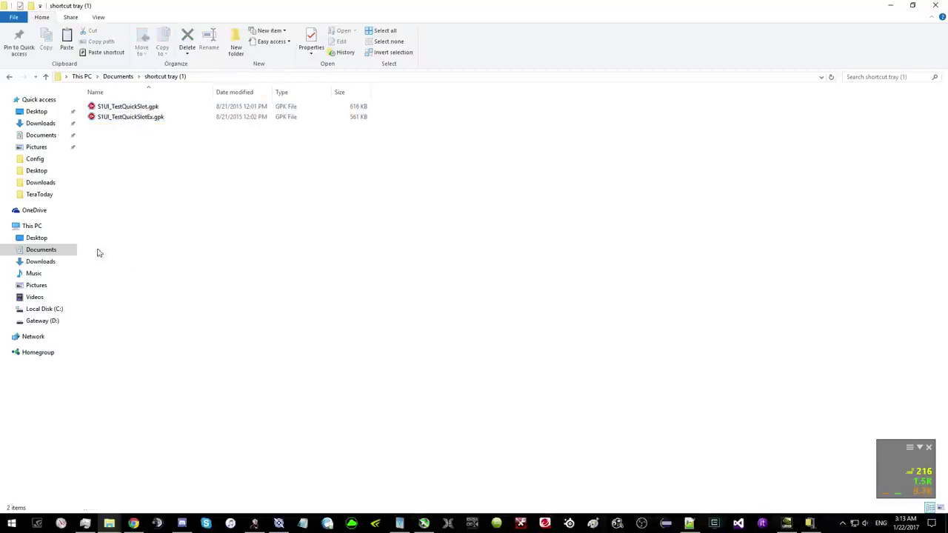
- Open the TERA game's Packages folder under Videos, following TERA, Client, S1Game, CookedPC and Art_Data
left_click(82, 76)
left_click(750, 124)
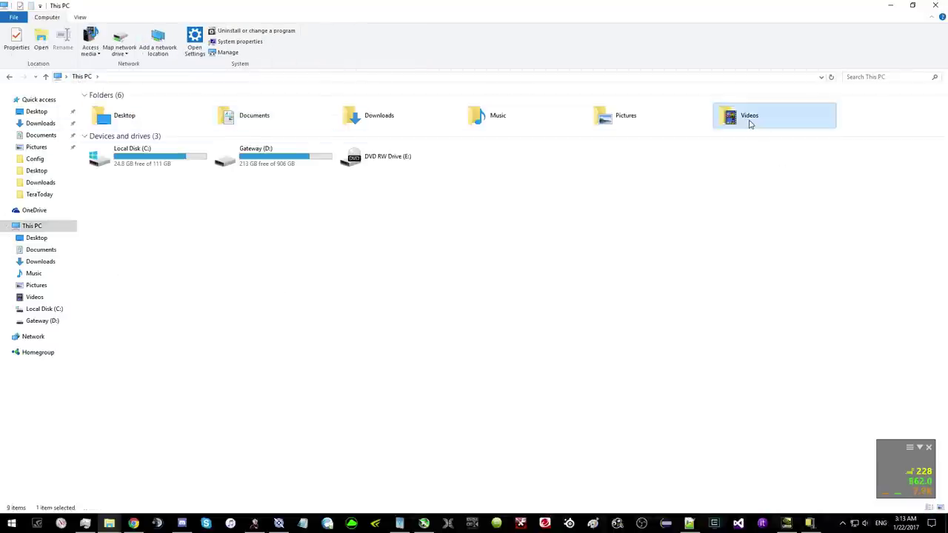
double_click(750, 124)
double_click(165, 117)
left_click(111, 126)
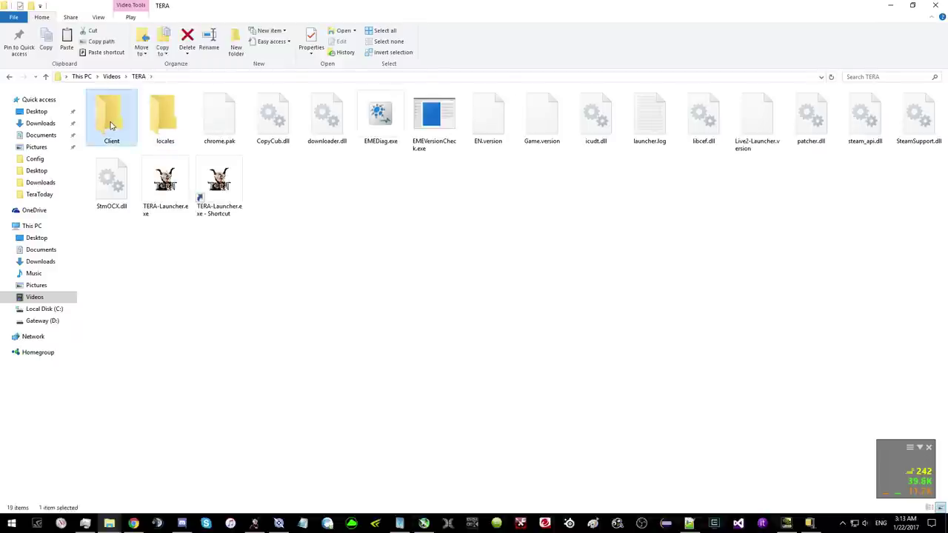
double_click(112, 126)
double_click(209, 123)
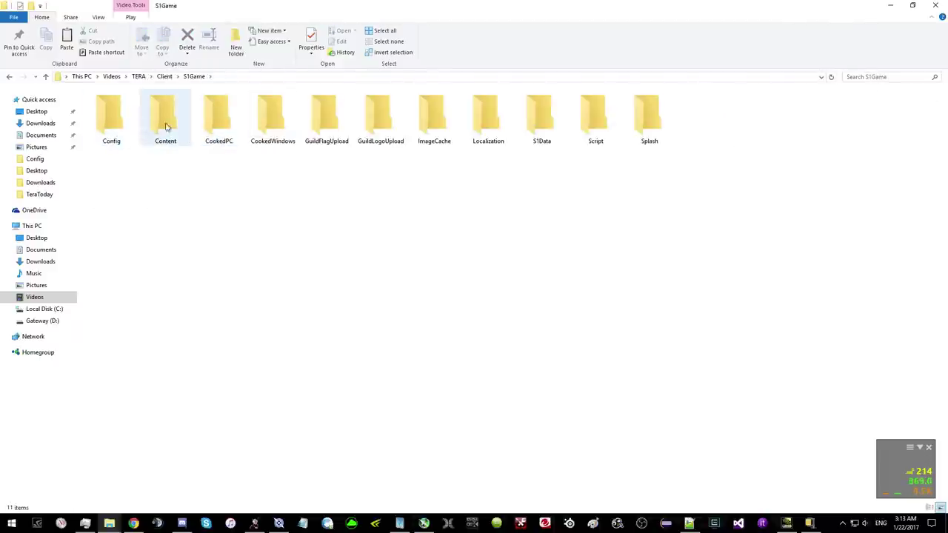
double_click(215, 117)
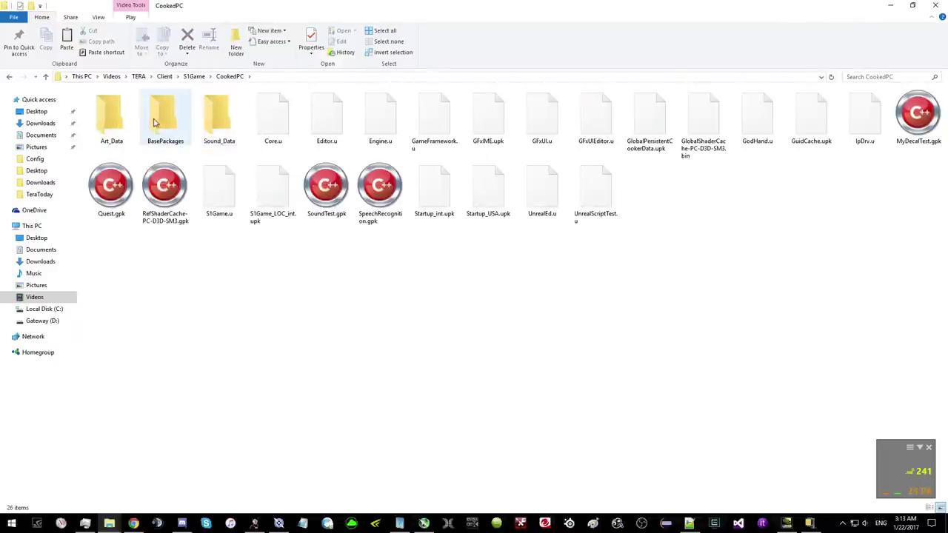
double_click(110, 120)
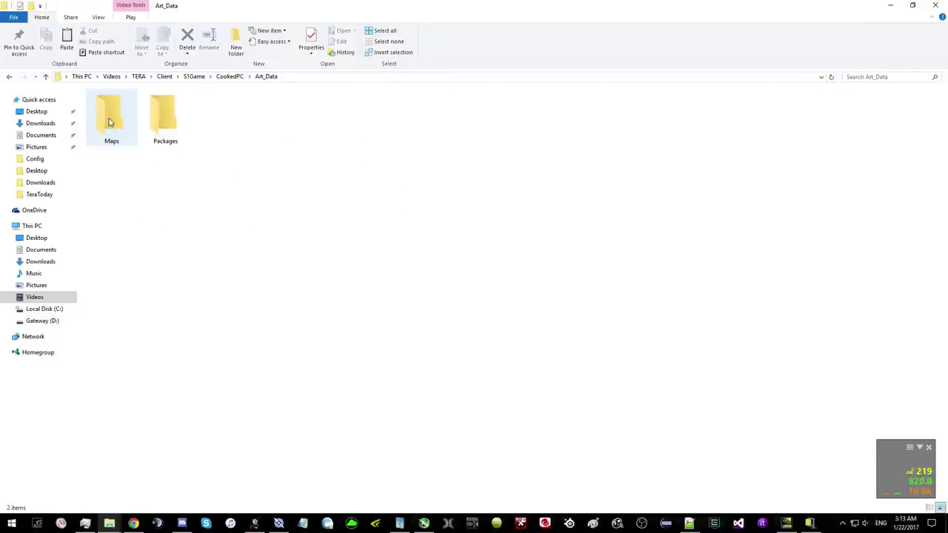
double_click(162, 116)
- Try to create a new folder named _S1UI inside Packages, declining the folder merge and clearing away the empty new folder
left_click(162, 111)
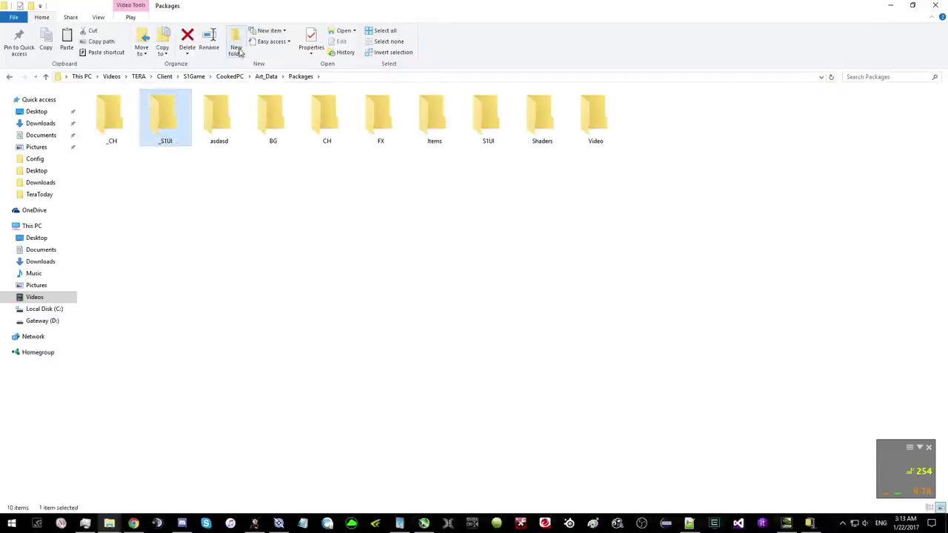
left_click(238, 50)
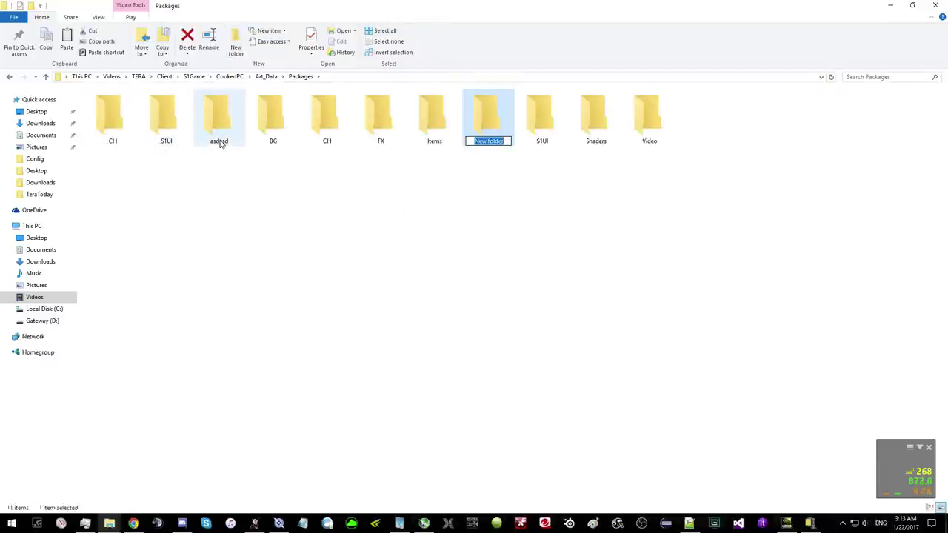
type("_S1UI")
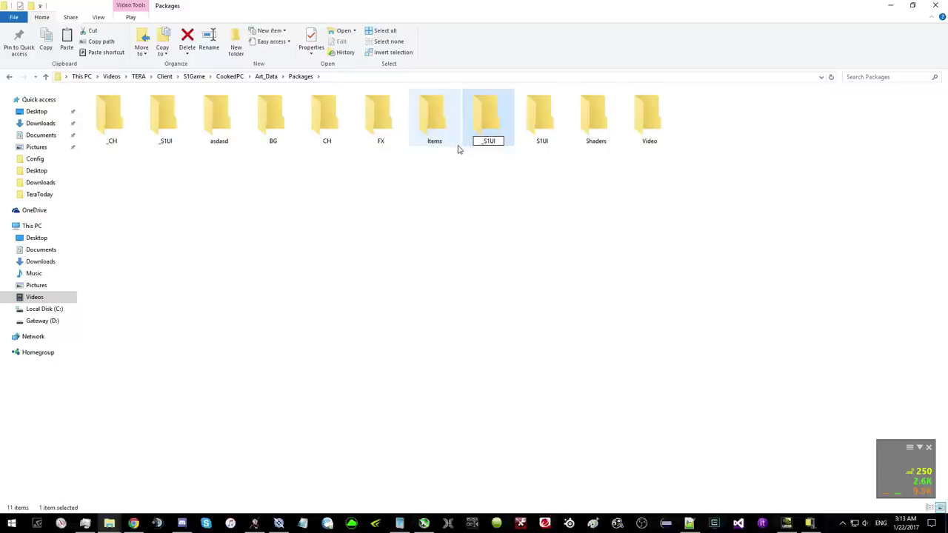
key("Return")
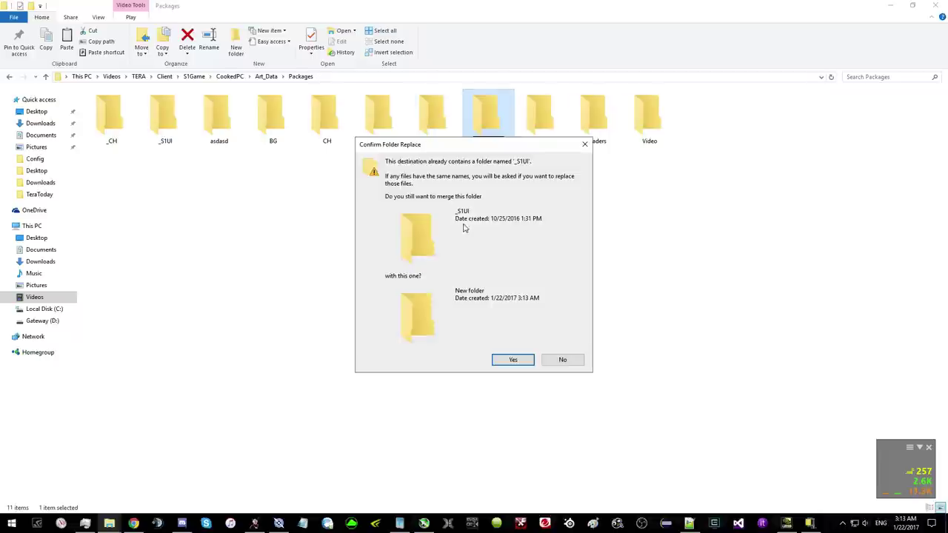
left_click(563, 360)
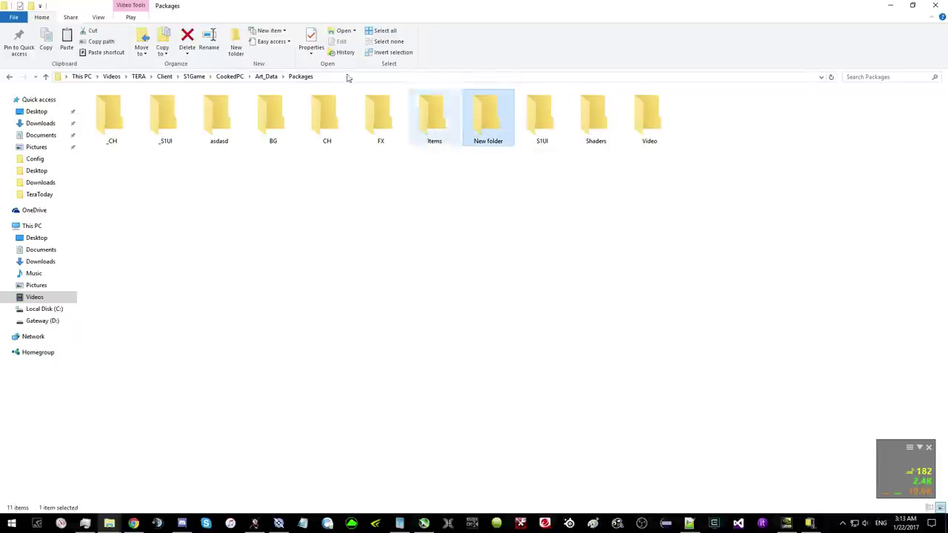
left_click_drag(488, 118, 170, 118)
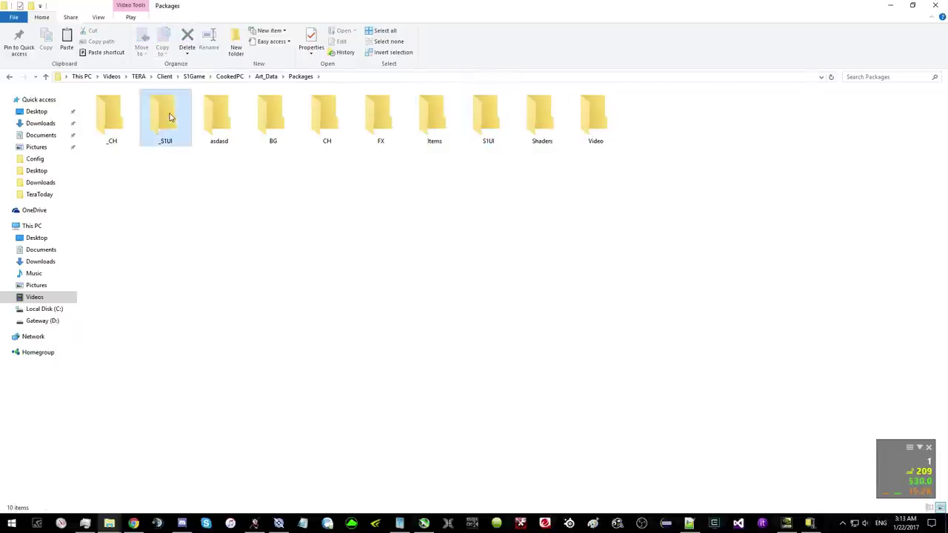
- Open the existing _S1UI folder and try pasting the two copied quick-slot GPK files, cancelling the replacement
double_click(170, 117)
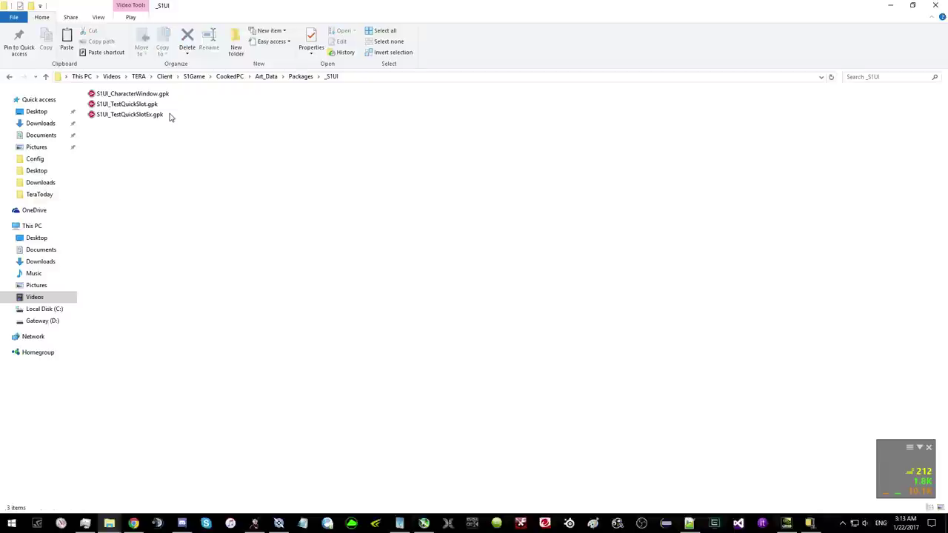
right_click(175, 164)
left_click(215, 230)
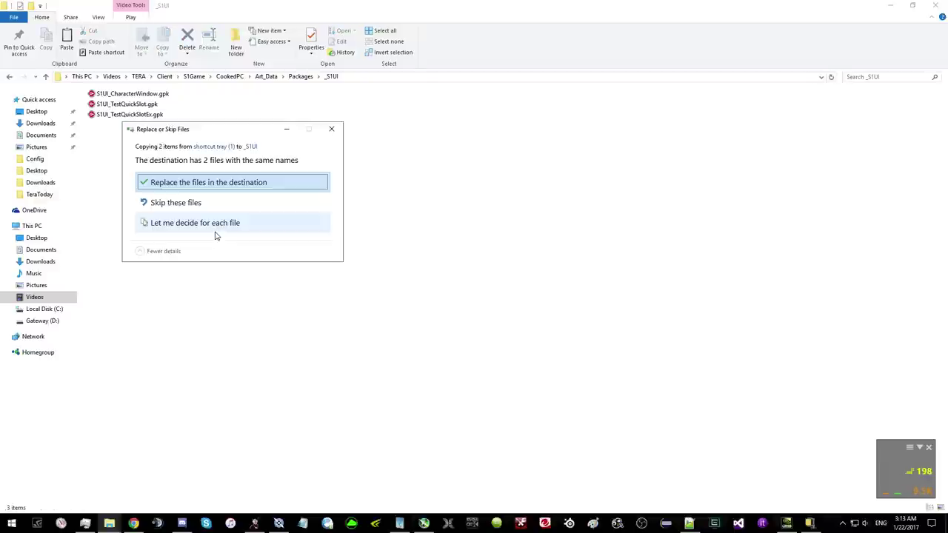
left_click(331, 128)
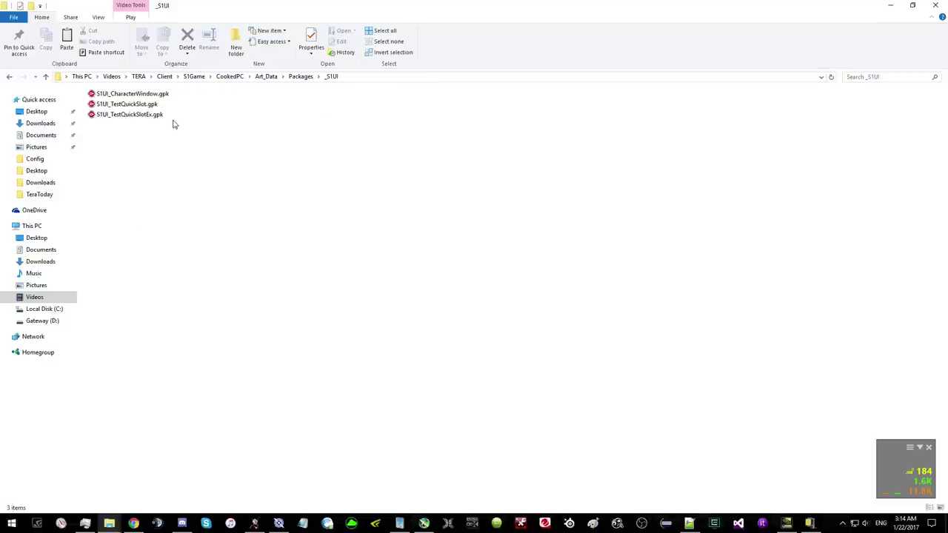
- Switch to the TERA game window to look at its customized interface, and return to Chrome
mouse_move(138, 525)
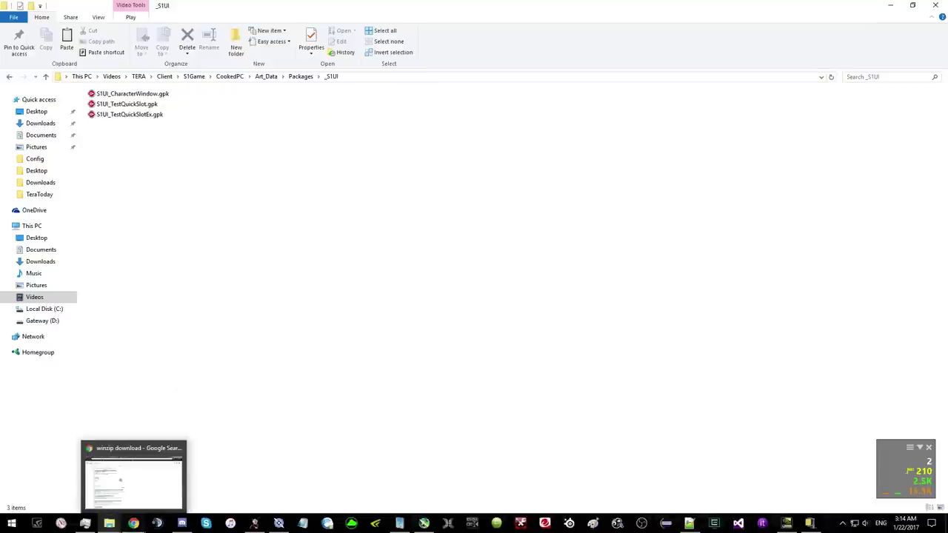
left_click(279, 523)
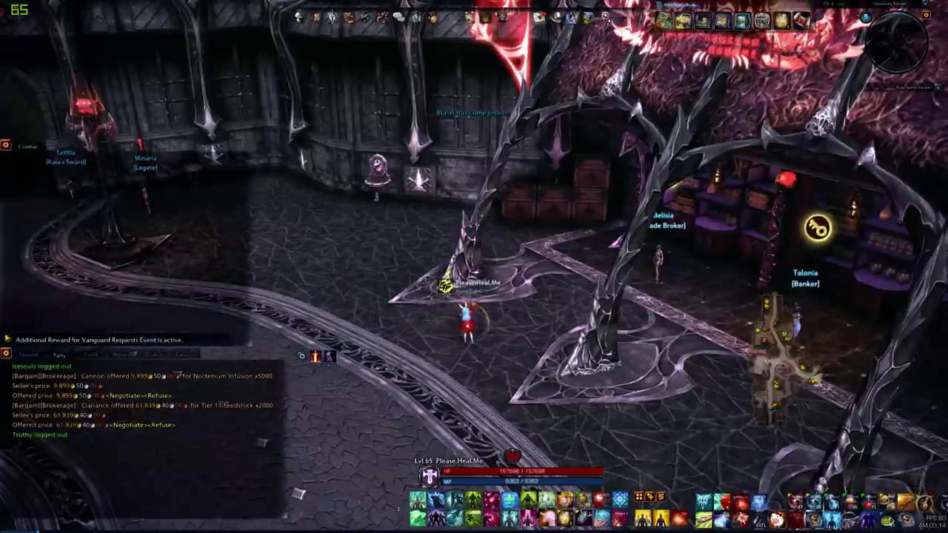
key("alt+Tab")
key("alt+Tab")
key("alt+Tab")
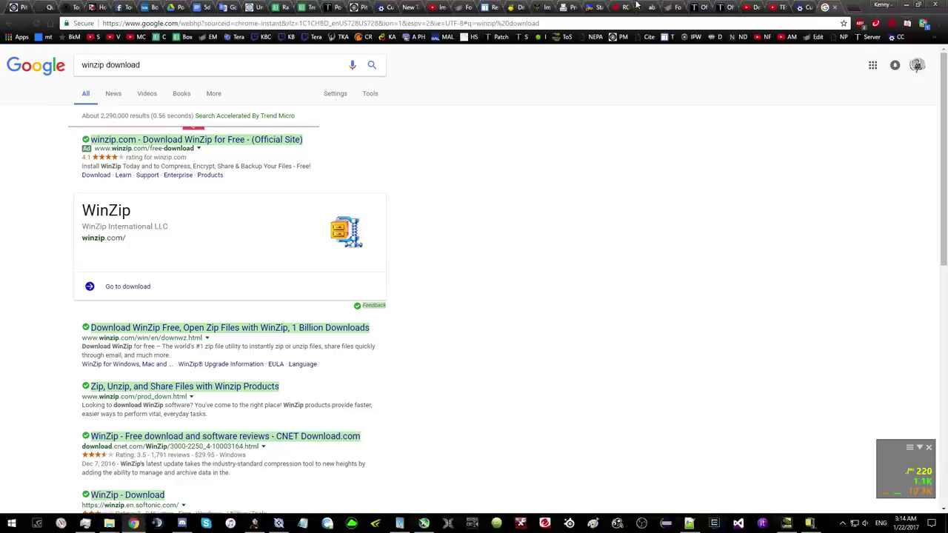
- Close the WinZip search and Roblox tabs and bring up the Essential Mana thread on Owyn's UI mods
left_click(837, 7)
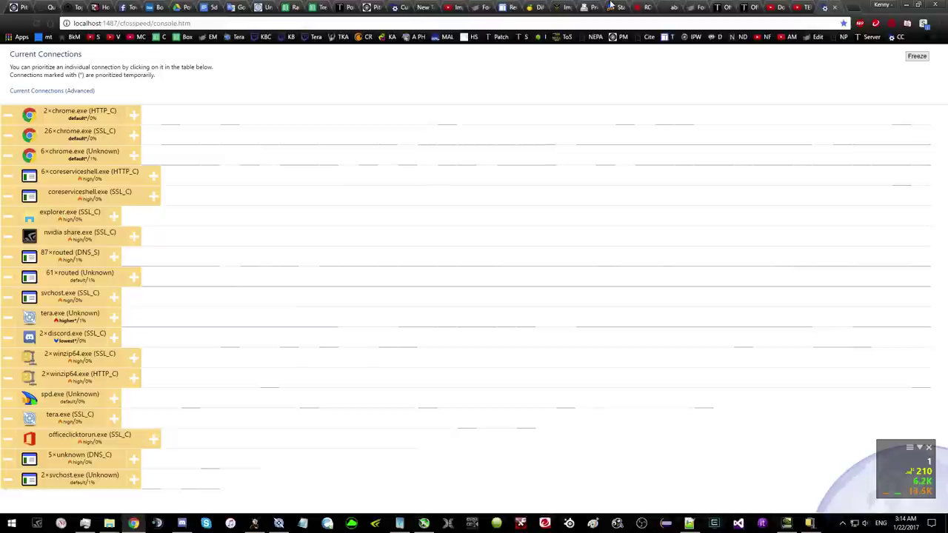
left_click(641, 7)
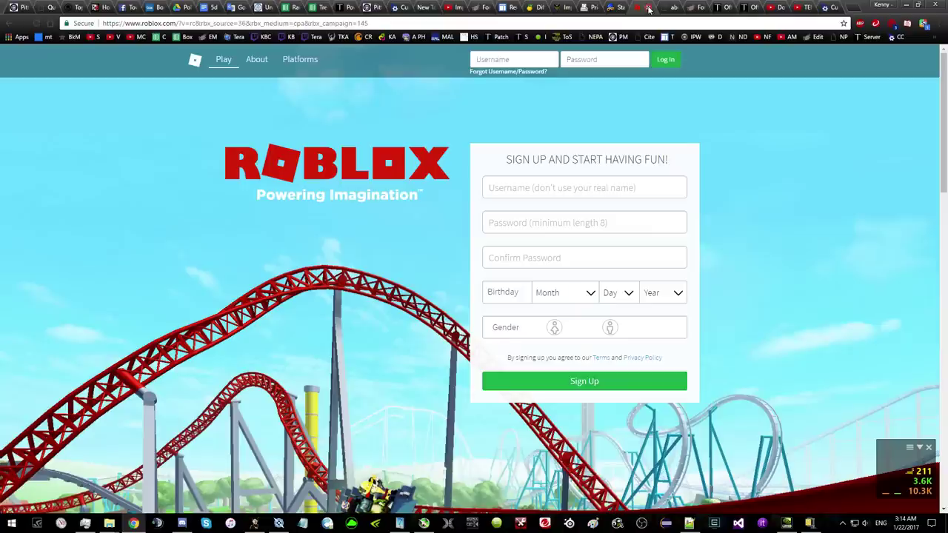
left_click(649, 8)
left_click(649, 8)
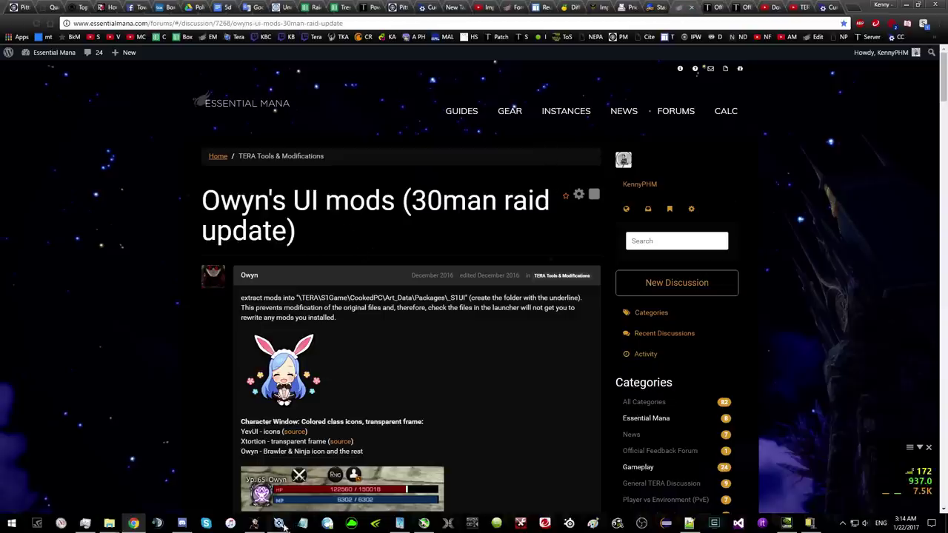
- Switch to TERA and open the character profile window to inspect the equipped robe's details, closing it again
key("alt+Tab")
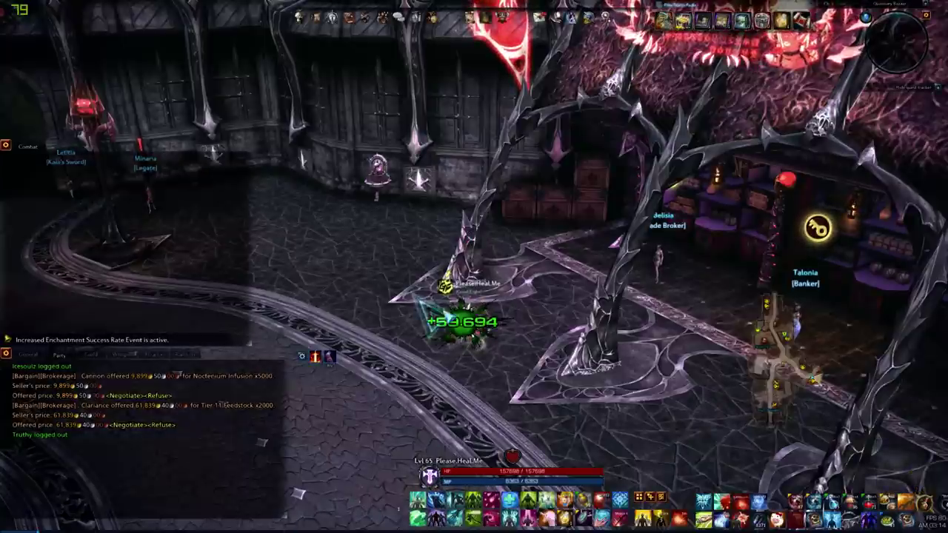
key("p")
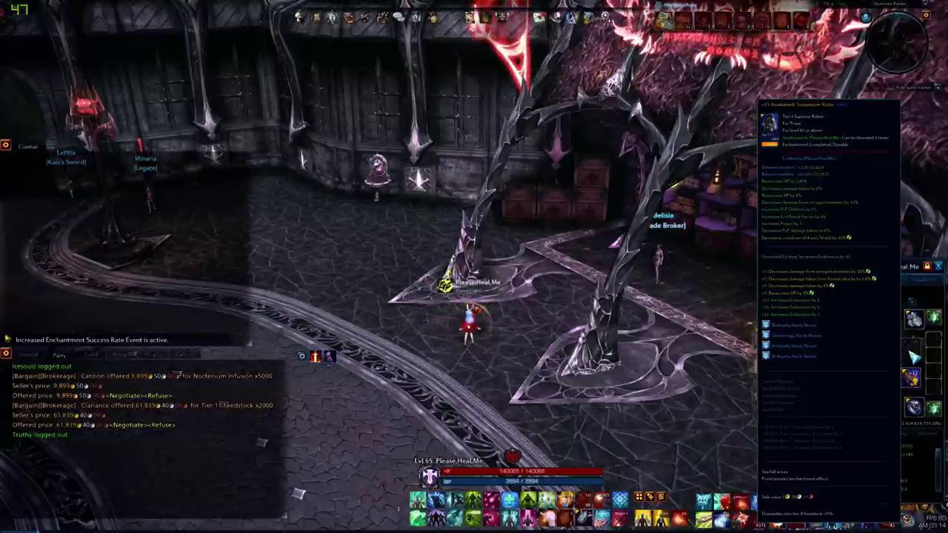
key("p")
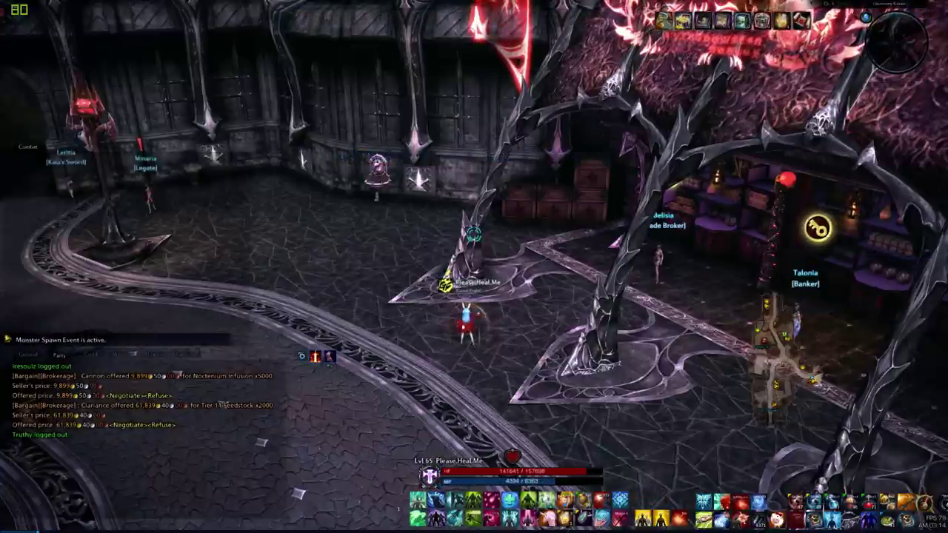
- Return to the Owyn's UI mods thread in Chrome and examine the Character Window and Party Window mods
key("alt+Tab")
scroll(442, 371, "down", 3)
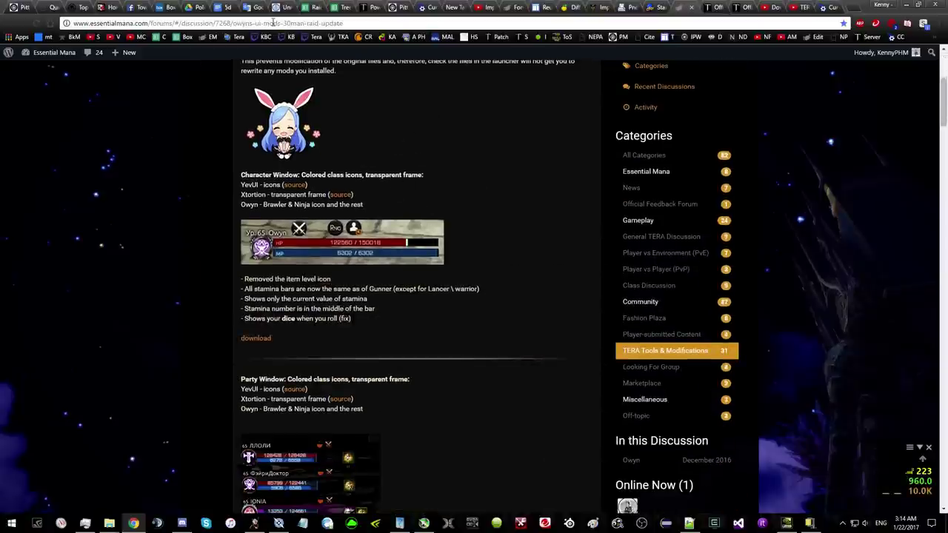
scroll(347, 93, "up", 3)
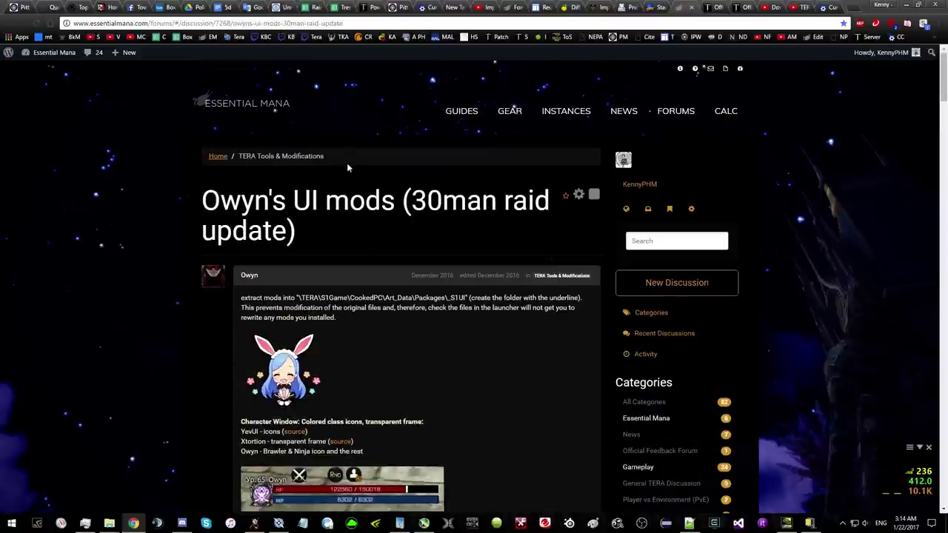
scroll(348, 167, "down", 3)
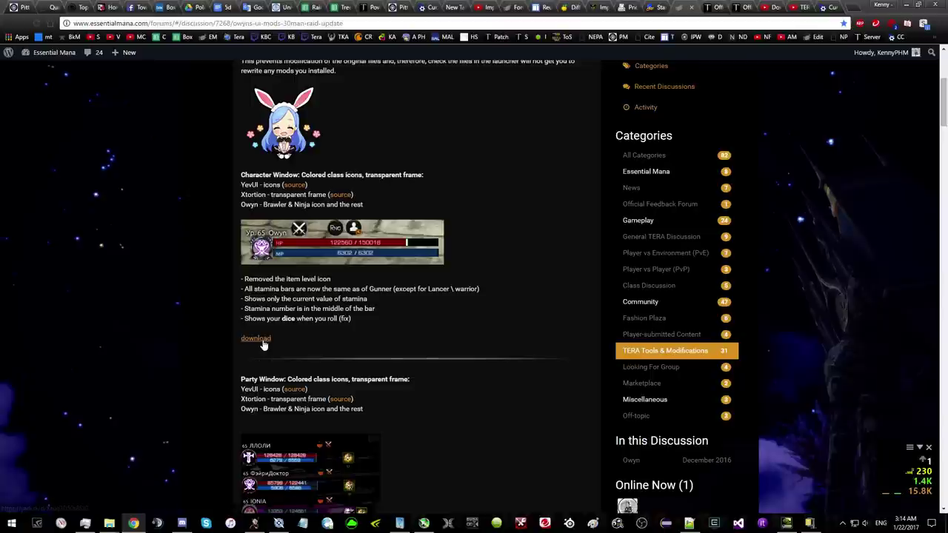
scroll(437, 177, "down", 3)
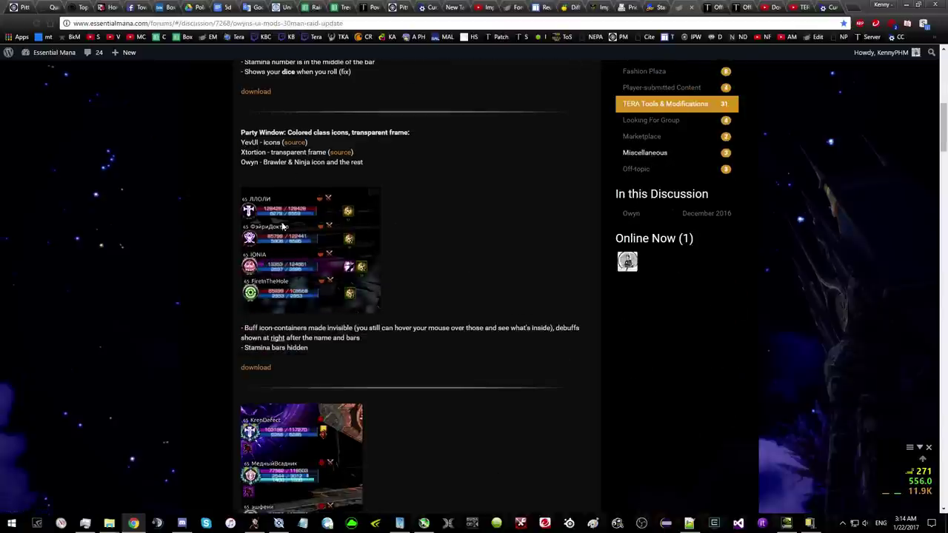
scroll(361, 219, "down", 3)
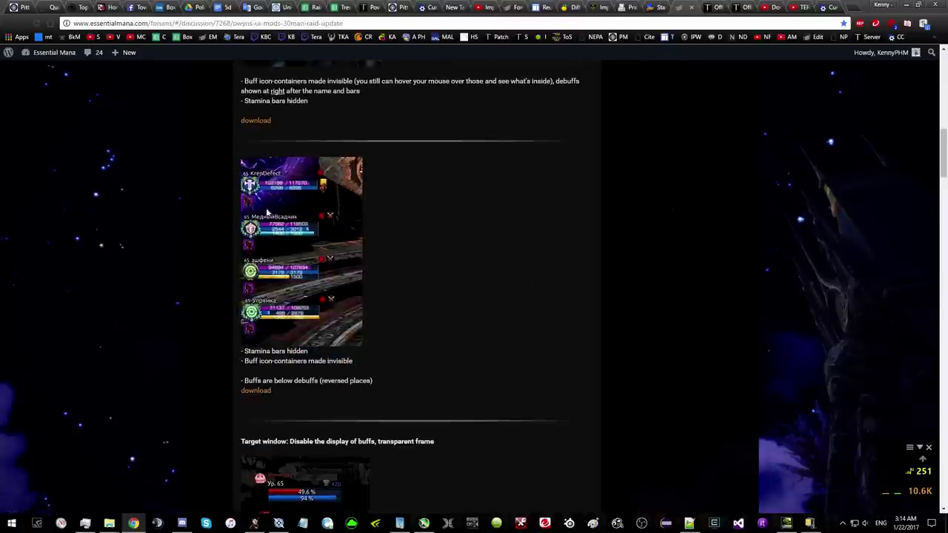
scroll(393, 216, "down", 2)
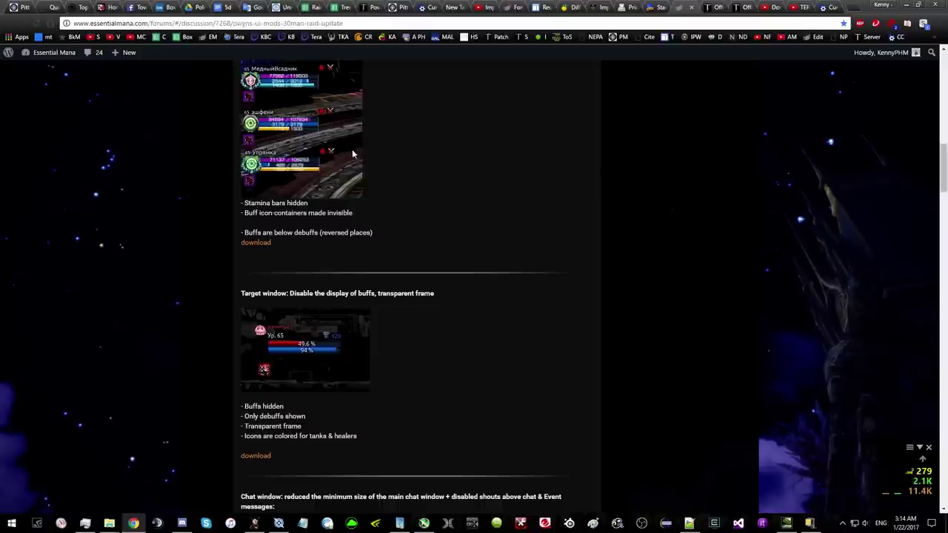
scroll(472, 230, "up", 5)
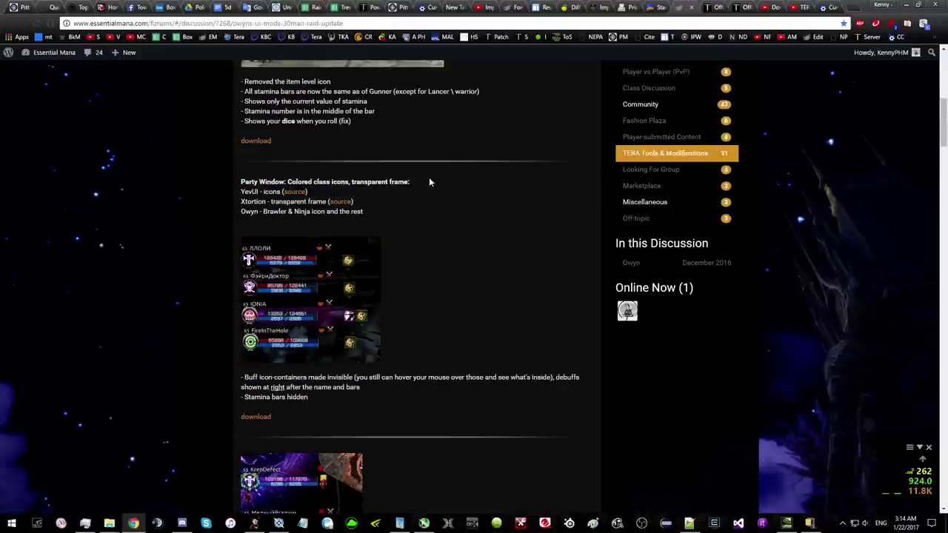
- Review the Target window, Chat window and Main Menu (RU) mods in the thread, including their descriptions and download options
scroll(429, 182, "down", 4)
scroll(427, 198, "down", 4)
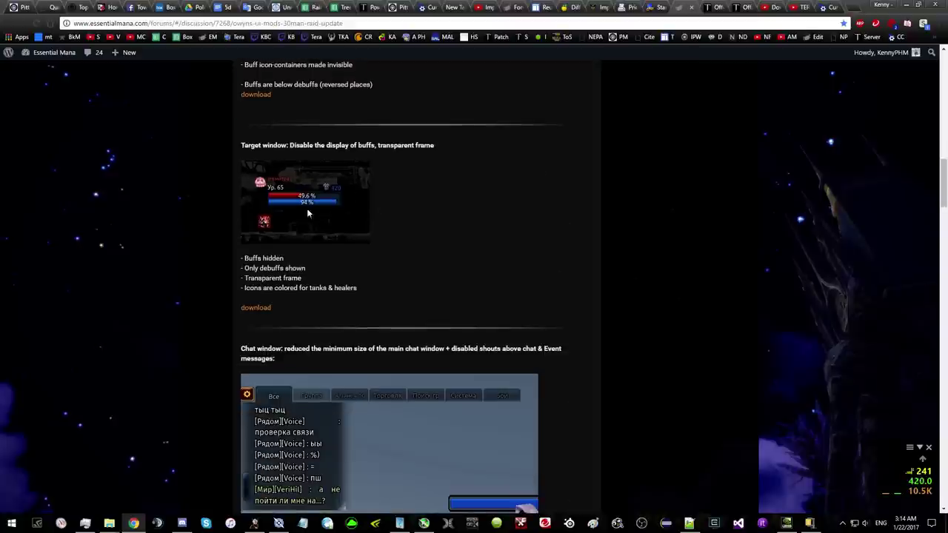
scroll(358, 197, "down", 2)
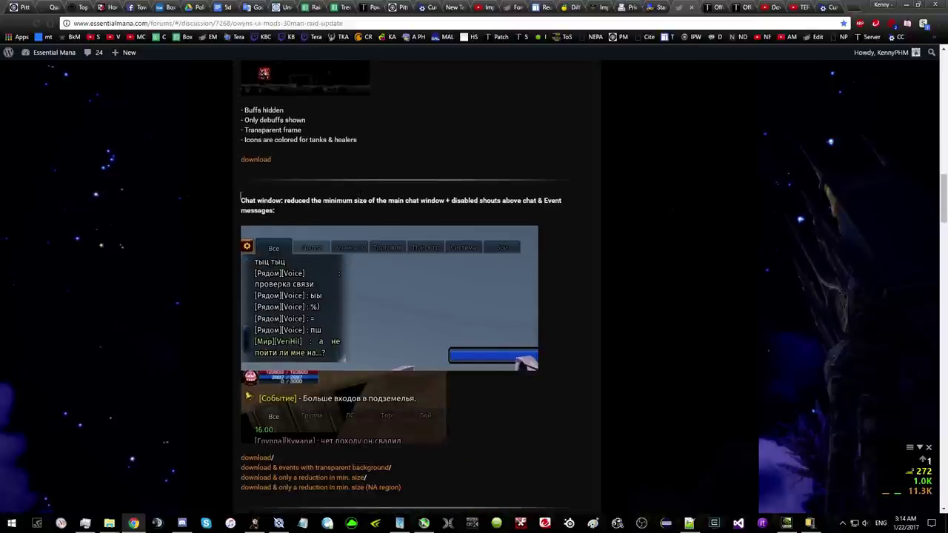
left_click_drag(241, 195, 496, 423)
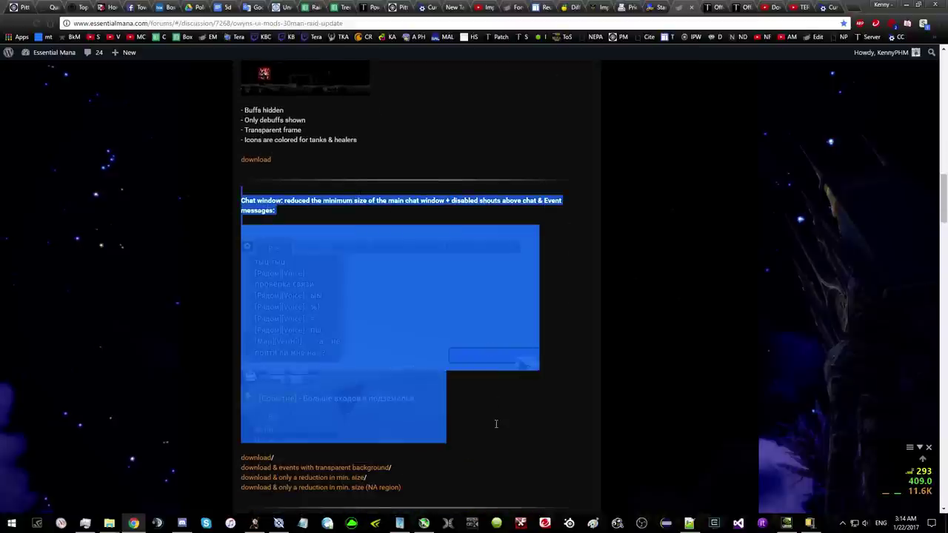
left_click(247, 171)
scroll(381, 218, "down", 2)
scroll(476, 214, "down", 3)
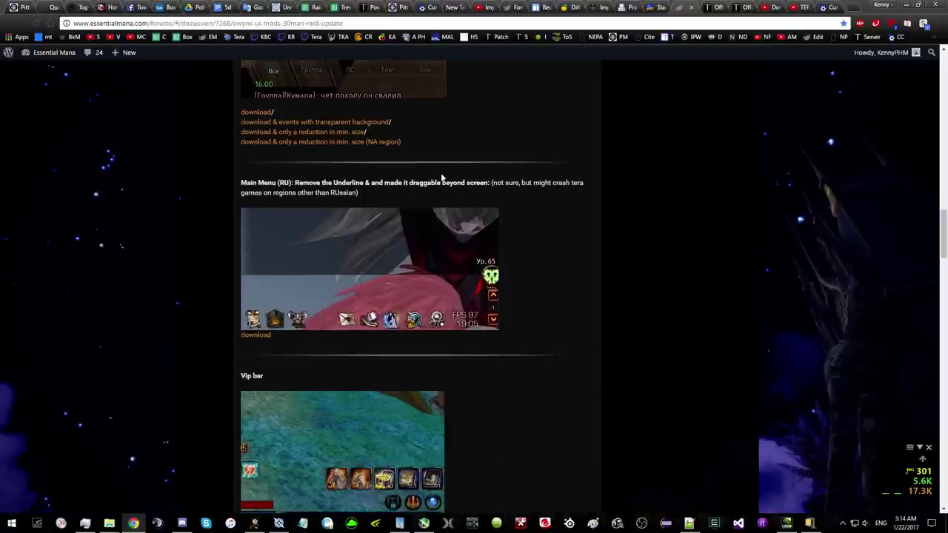
left_click_drag(244, 182, 535, 204)
left_click(535, 203)
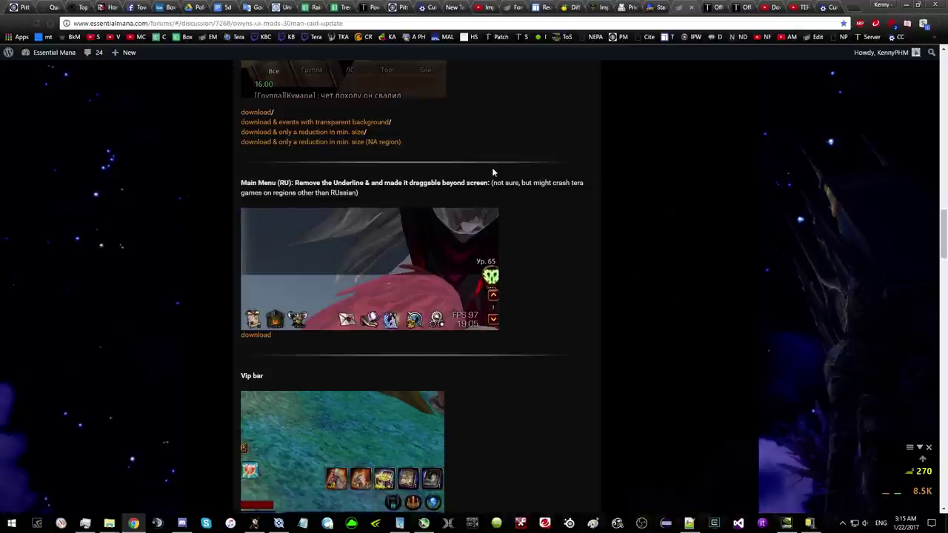
- Review the Vip bar and Damage numbers mods in the thread, switching briefly to TERA to compare the in-game numbers
scroll(493, 172, "down", 4)
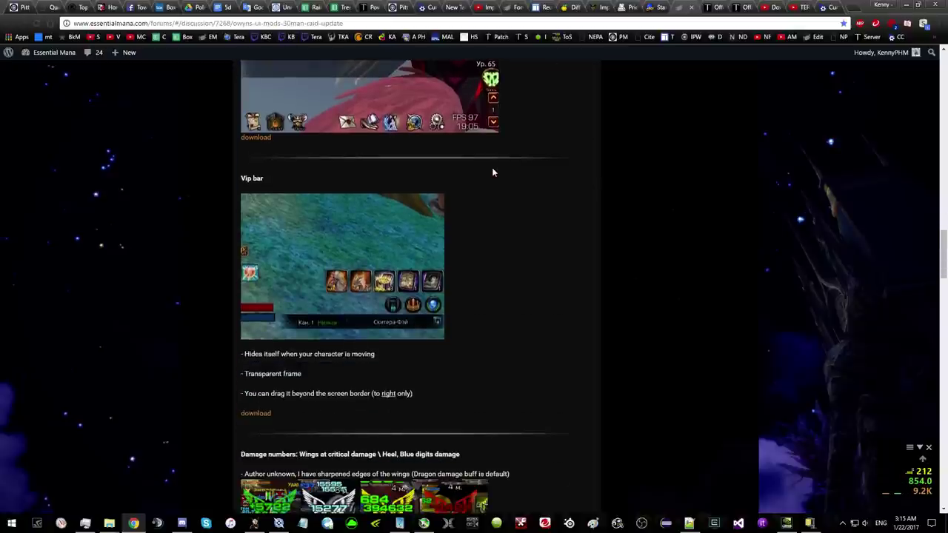
scroll(511, 215, "down", 3)
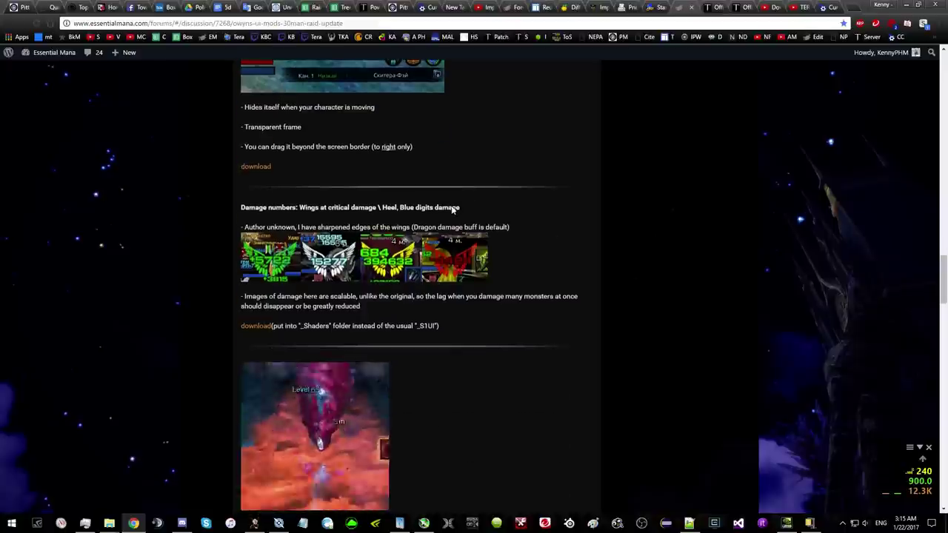
scroll(511, 215, "down", 1)
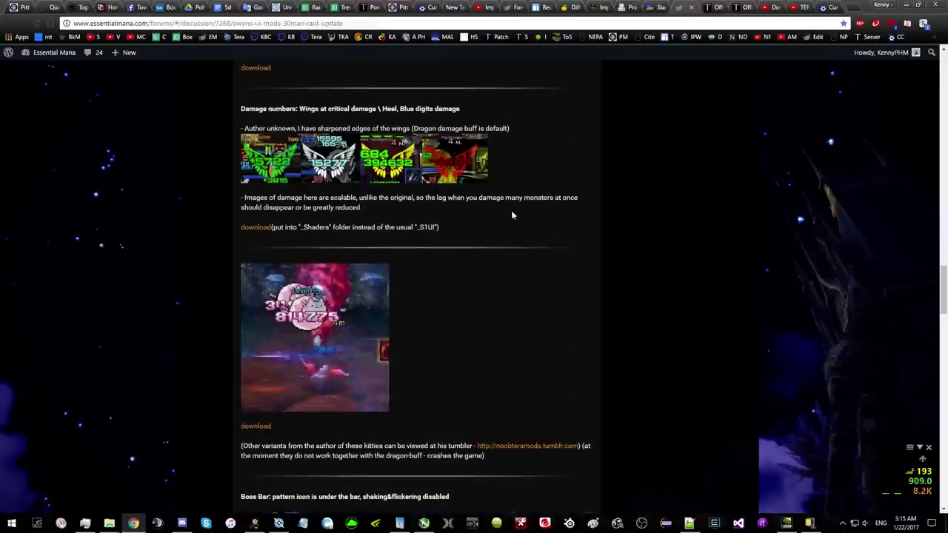
key("alt+Tab")
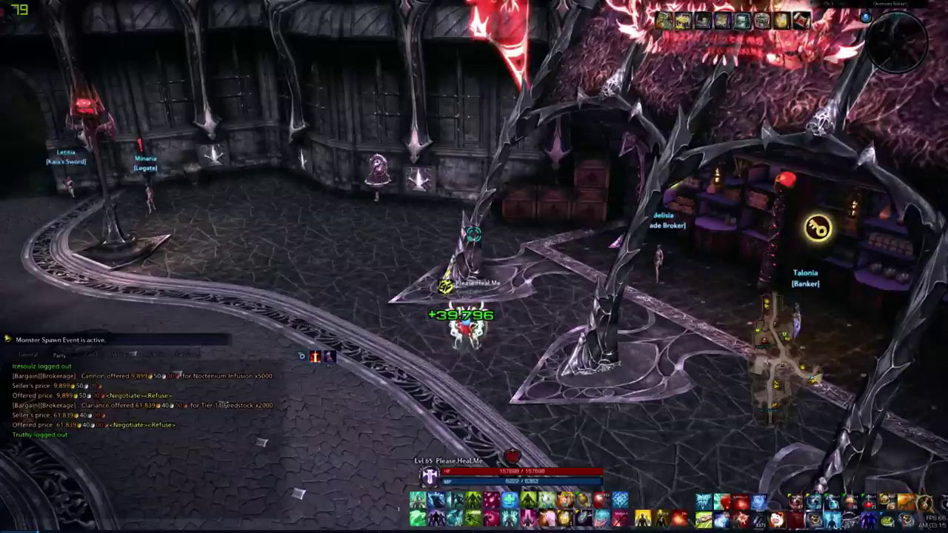
key("alt+Tab")
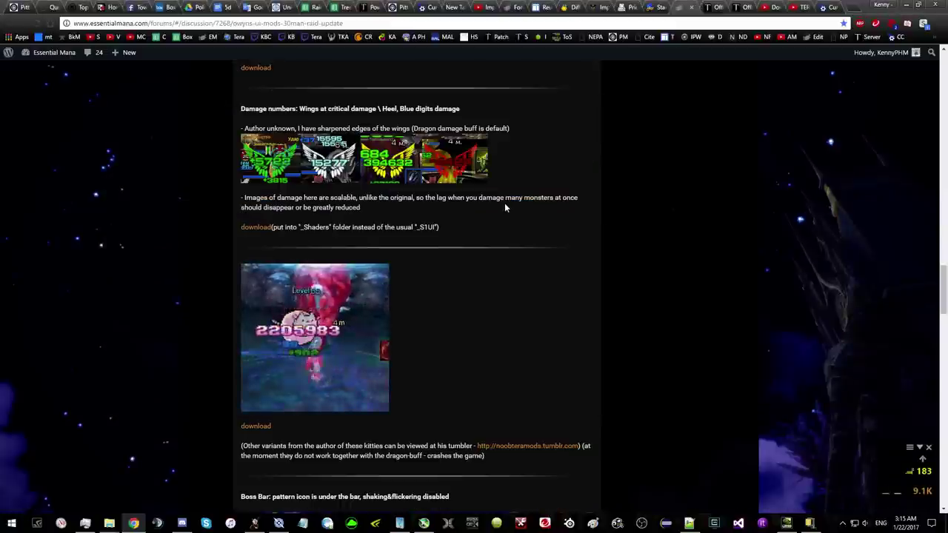
- Examine the kitty damage numbers and the Boss Bar mod, including its description and download variants
scroll(505, 208, "down", 2)
scroll(502, 204, "down", 2)
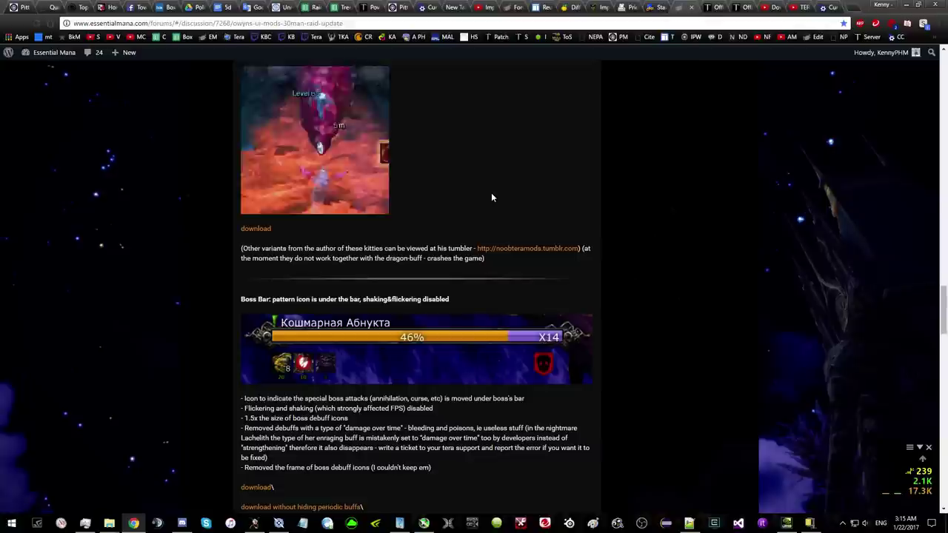
scroll(359, 172, "up", 2)
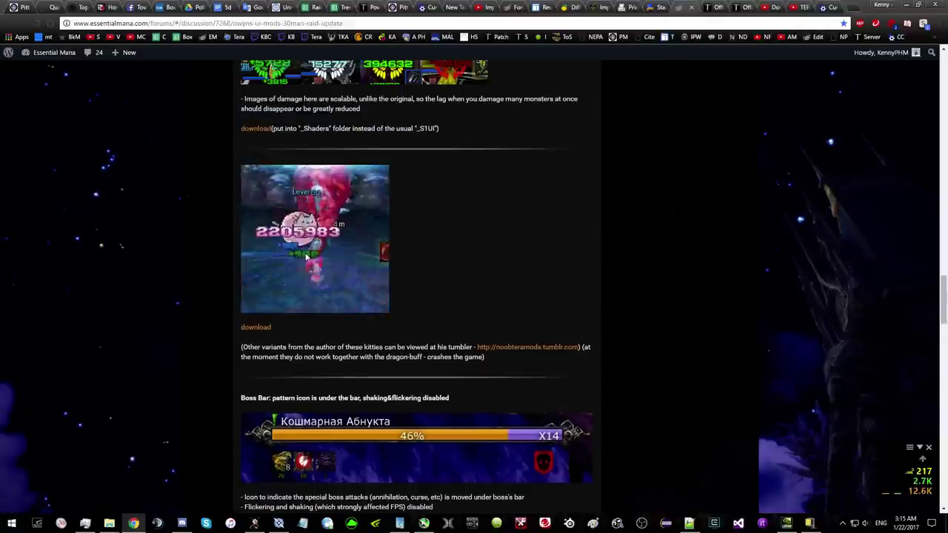
scroll(289, 171, "up", 2)
scroll(445, 202, "down", 6)
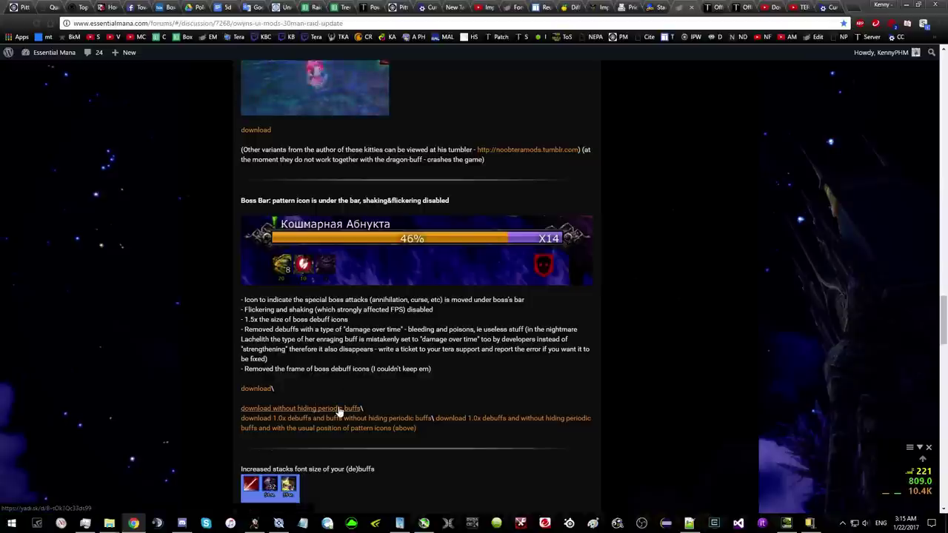
left_click(380, 401)
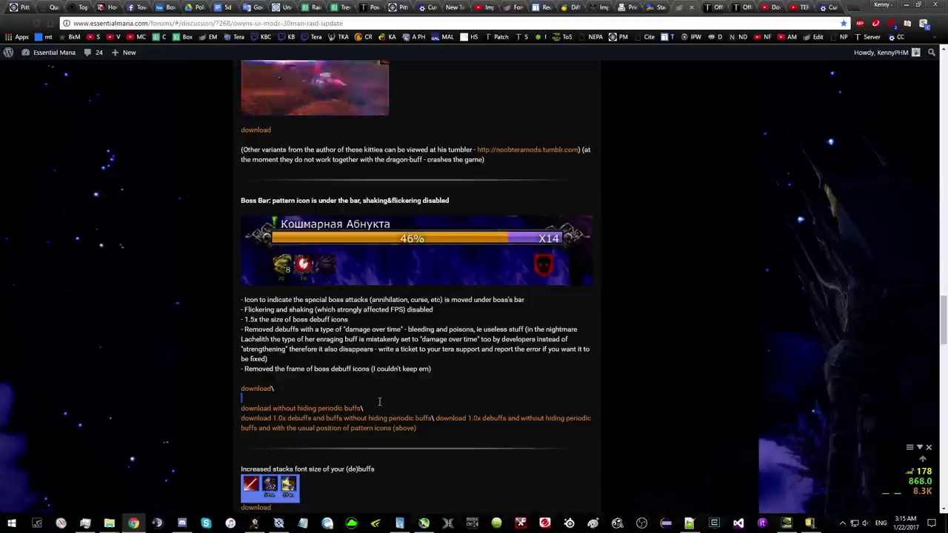
left_click_drag(380, 402, 380, 410)
left_click(379, 407)
- Review the increased (de)buff stacks font size mod and the green HP bar mod for party members
scroll(385, 378, "down", 3)
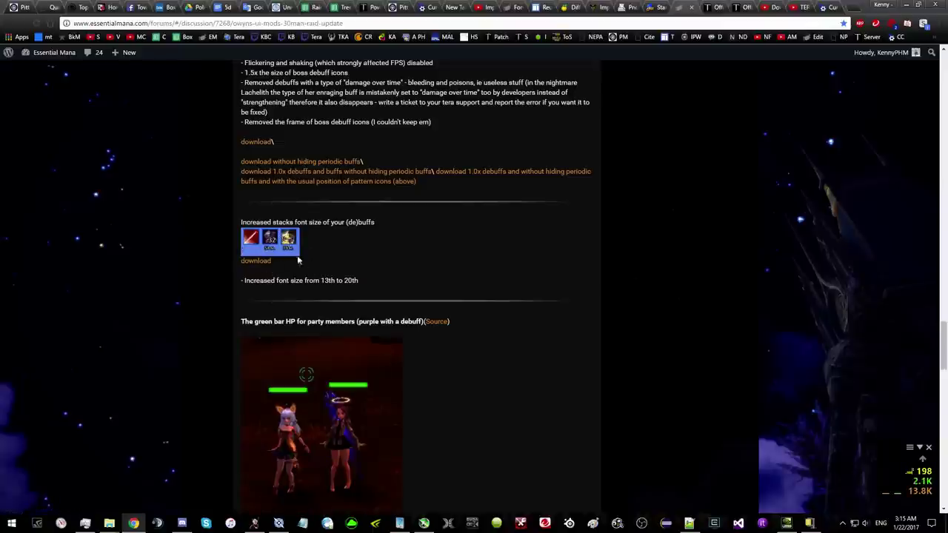
scroll(403, 265, "down", 1)
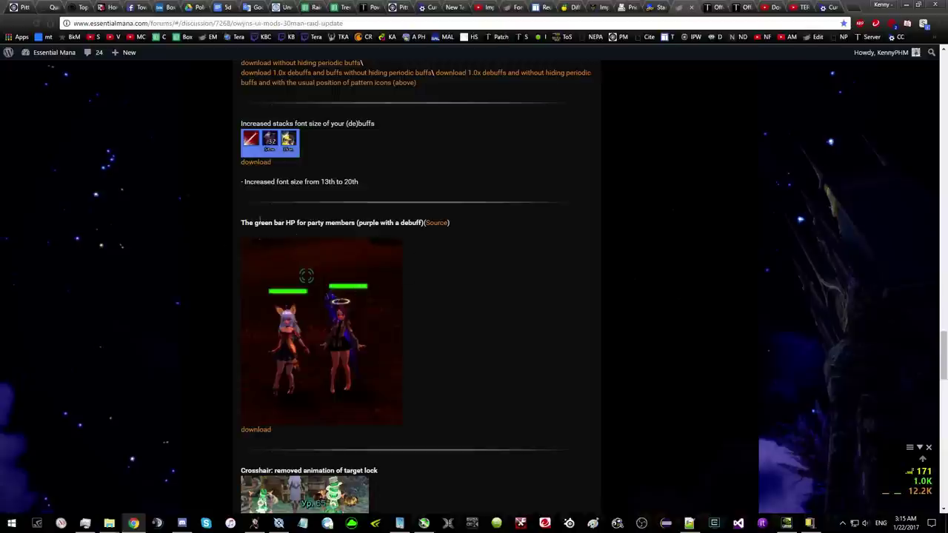
left_click_drag(252, 222, 474, 226)
left_click(472, 254)
scroll(439, 311, "down", 1)
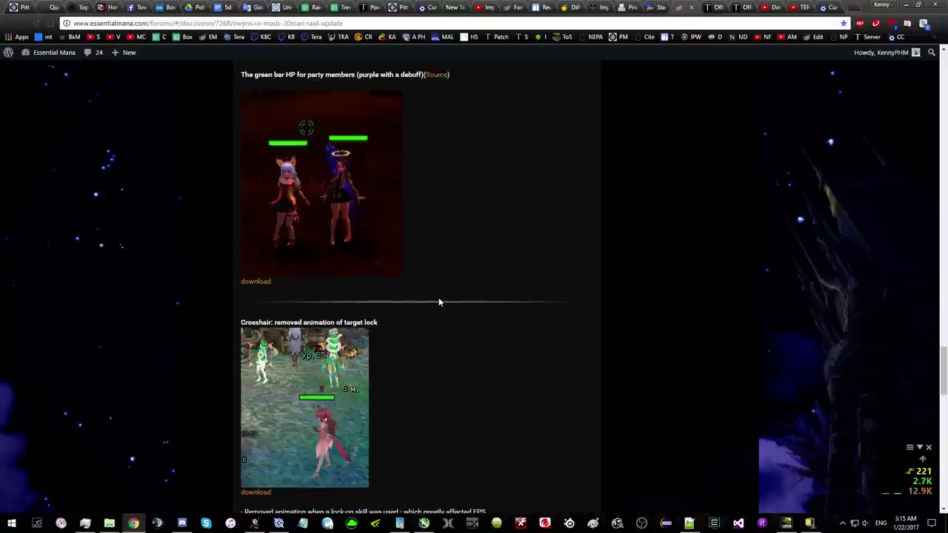
- Read about the Crosshair mod without target lock animation and the mod disabling messages in the center of the screen
left_click_drag(242, 322, 395, 322)
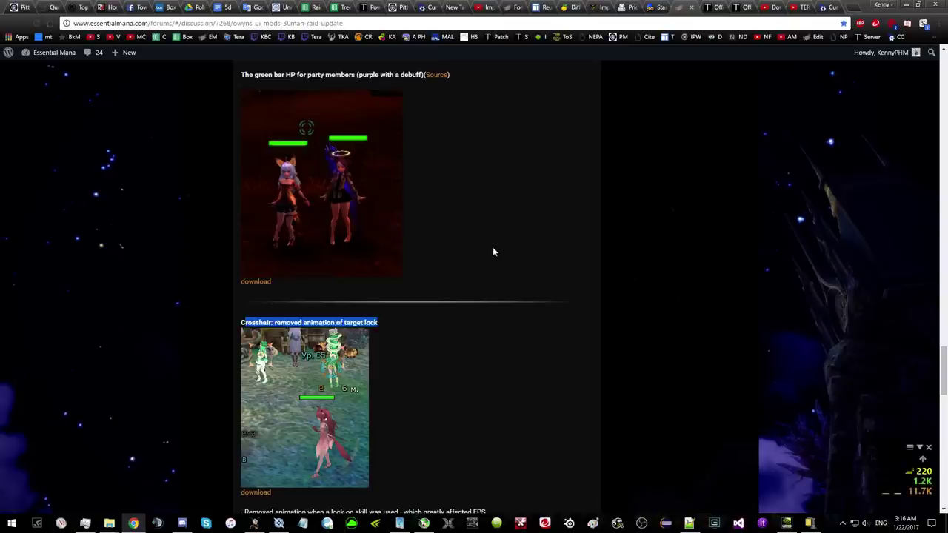
scroll(493, 247, "down", 3)
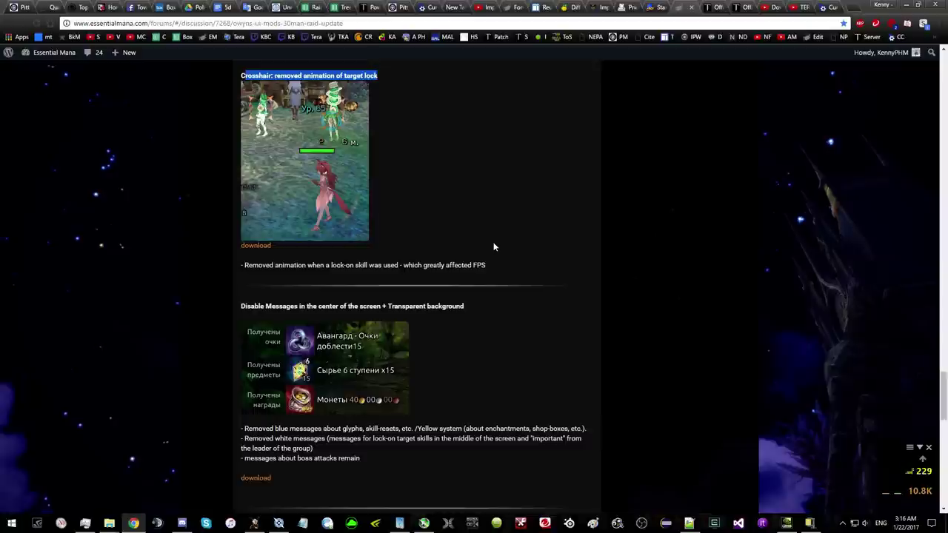
left_click(407, 180)
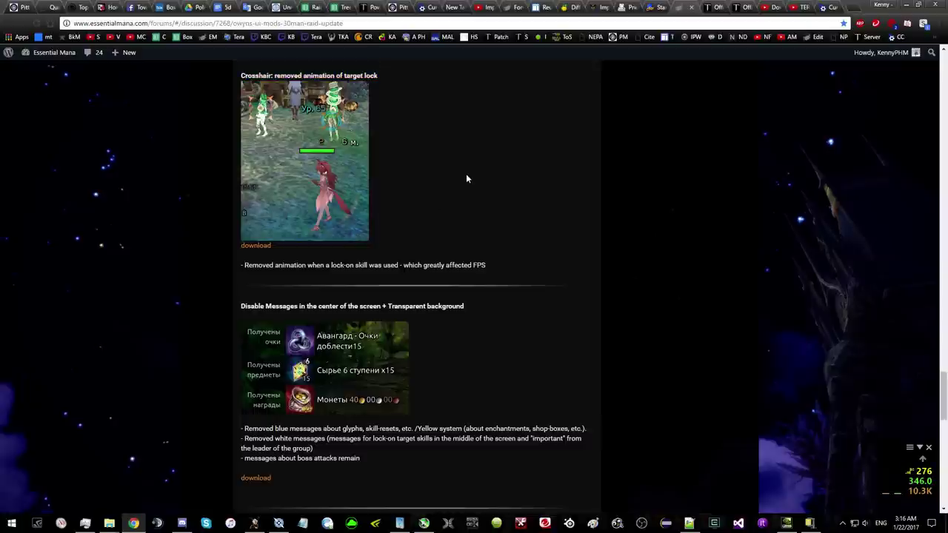
scroll(458, 171, "down", 2)
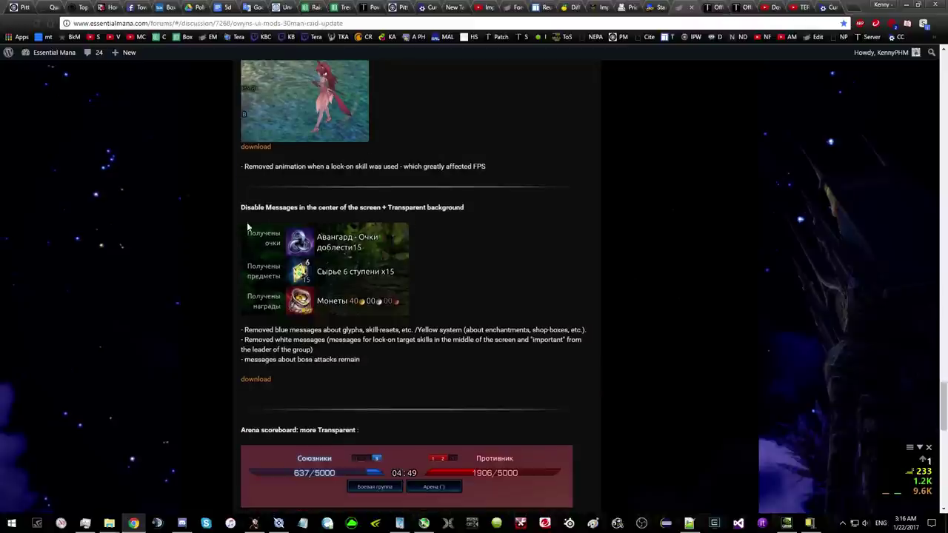
triple_click(430, 263)
left_click(431, 261)
- Glance at the TERA game screen, return to Chrome and review the Arena scoreboard and Verdana font mods through the closing notes
key("alt+Tab")
key("h")
key("Escape")
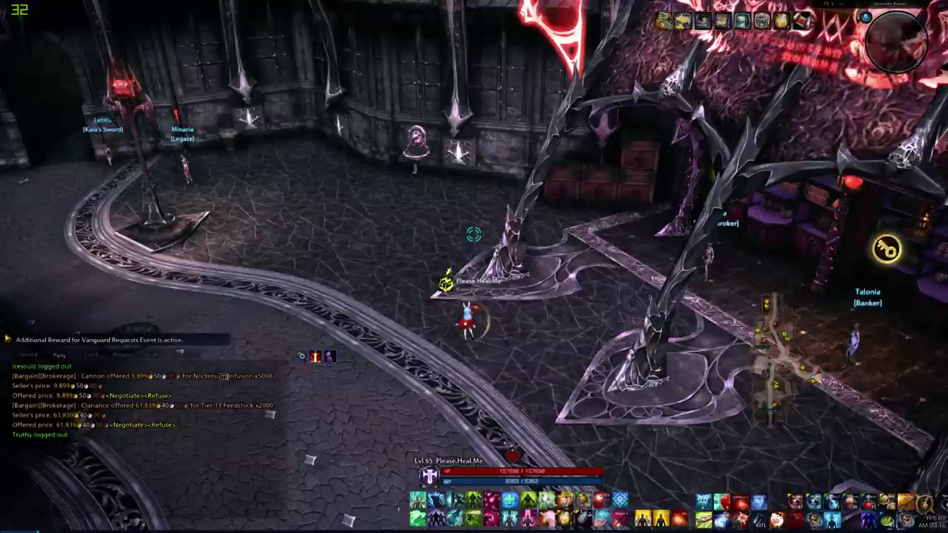
key("alt+Tab")
scroll(478, 285, "down", 2)
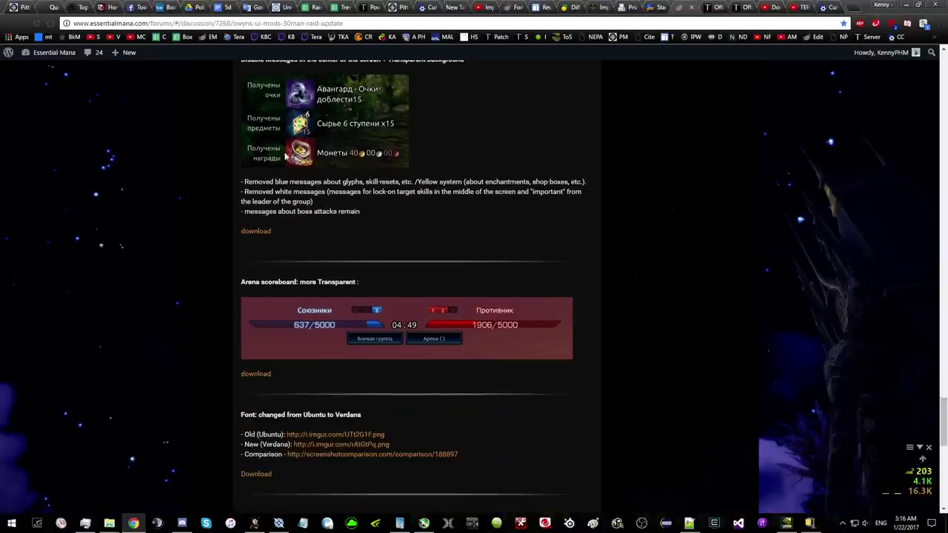
scroll(394, 306, "down", 1)
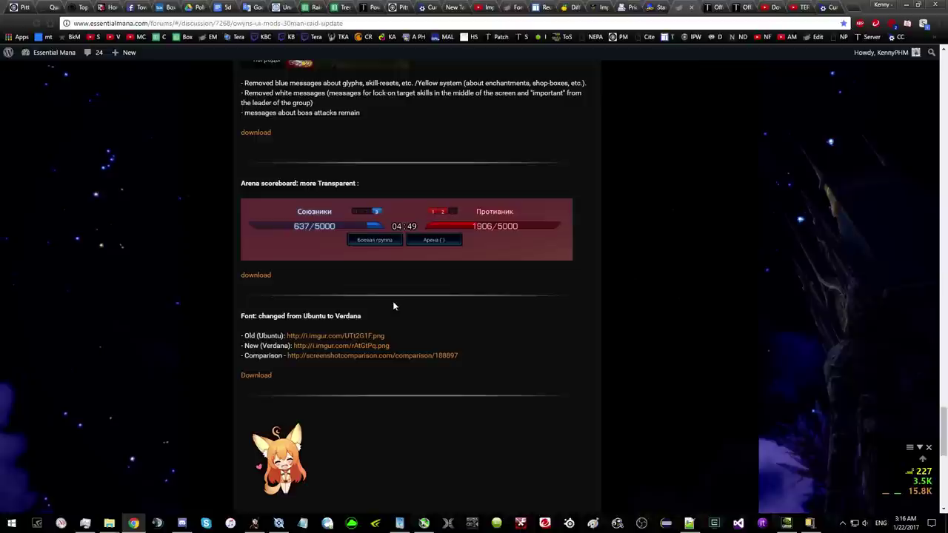
scroll(337, 313, "down", 2)
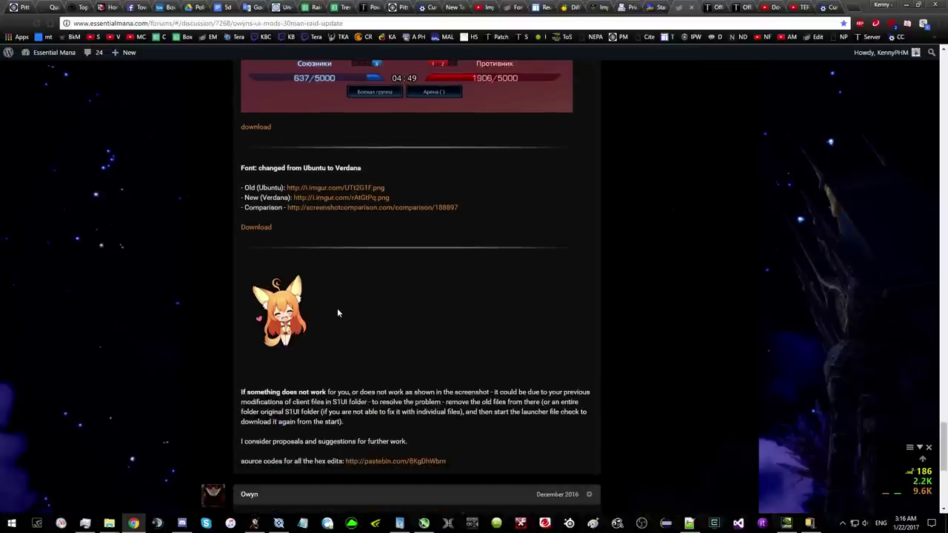
- Bring up the TERA forum thread on increasing FOV and find its Enable nVidia Ambient Occlusion section
left_click(707, 6)
scroll(519, 222, "up", 10)
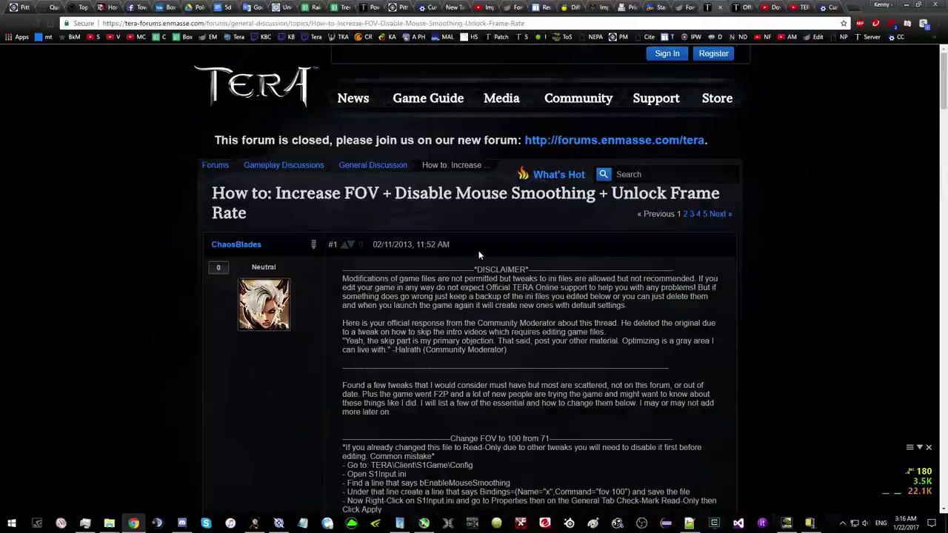
scroll(477, 264, "down", 15)
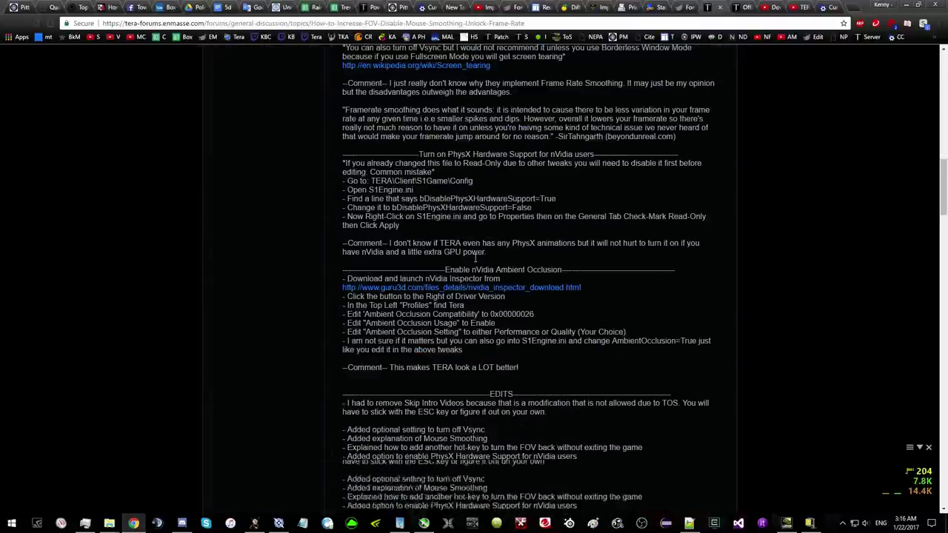
scroll(474, 257, "down", 1)
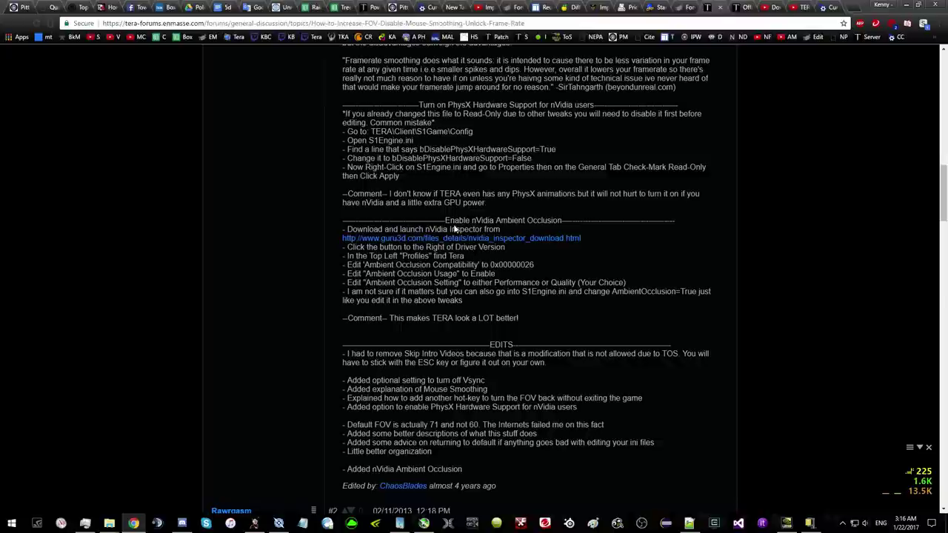
left_click_drag(446, 221, 592, 220)
left_click(571, 220)
- Open the linked Guru3D NVIDIA Inspector page, examine its description and download locations, and return to the forum thread
right_click(474, 242)
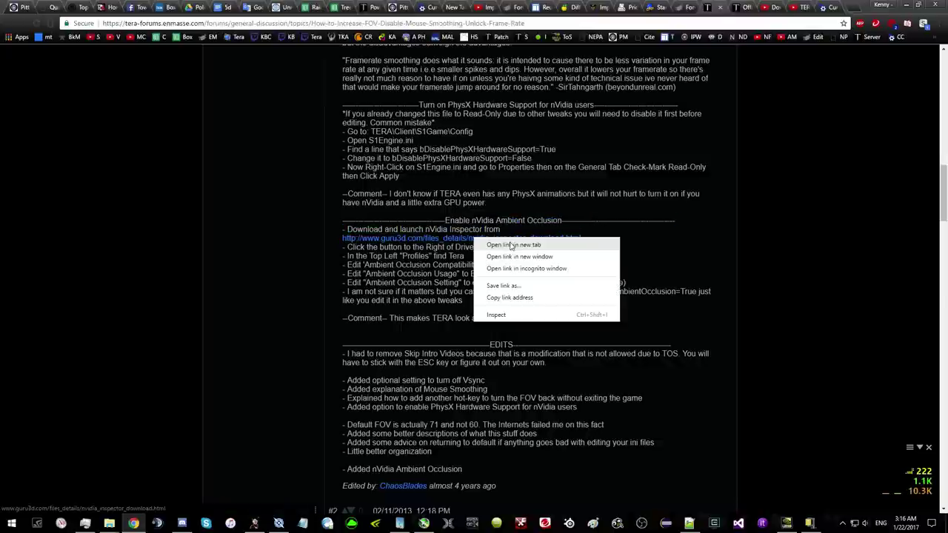
left_click(533, 220)
left_click(460, 238)
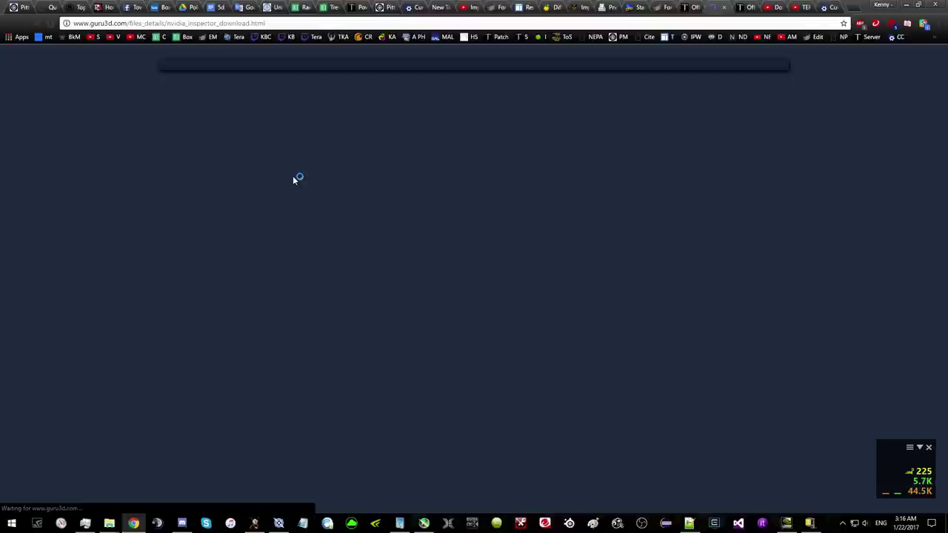
scroll(326, 311, "down", 5)
scroll(326, 311, "down", 4)
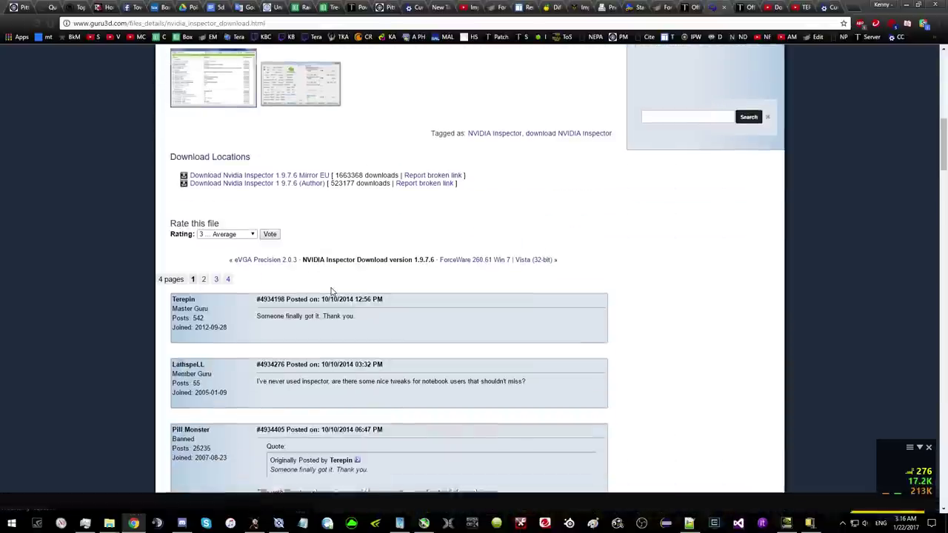
scroll(330, 285, "up", 7)
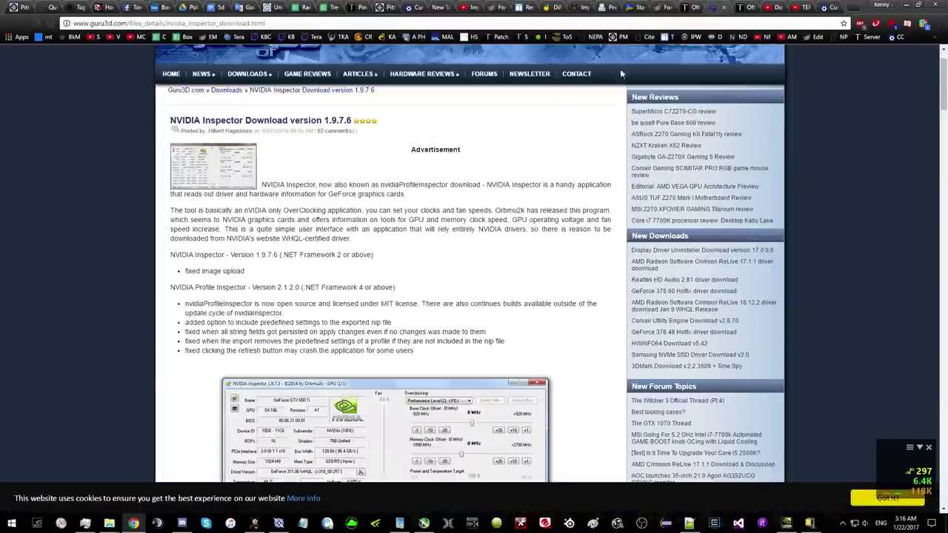
scroll(306, 149, "down", 8)
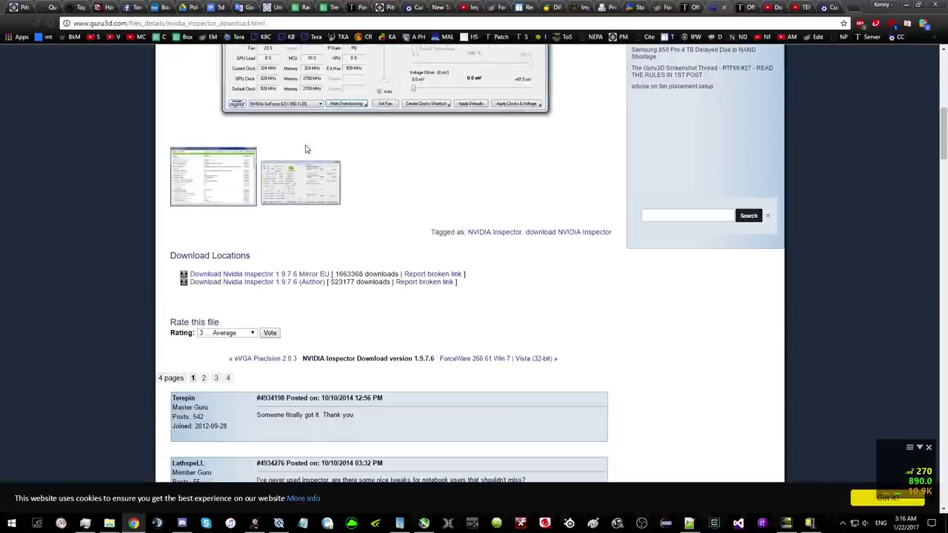
left_click(735, 9)
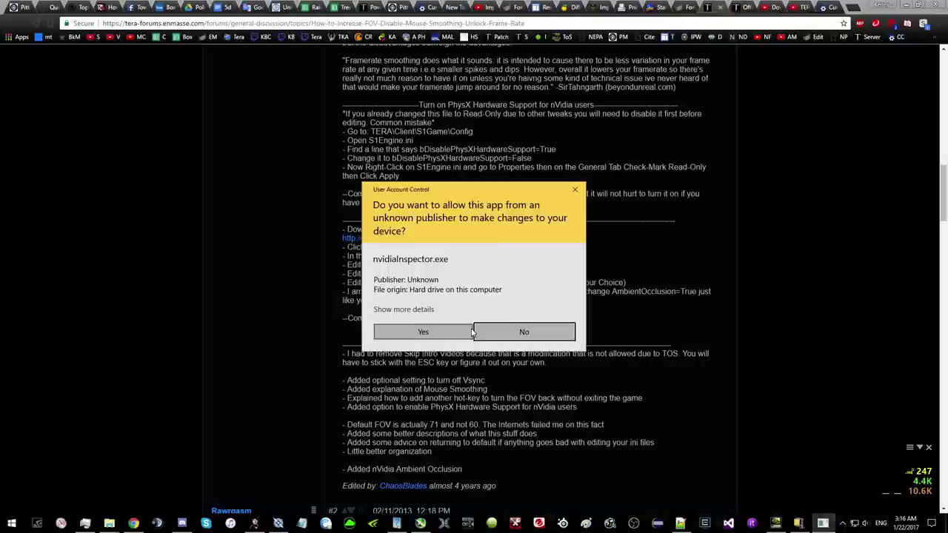
- Allow nvidiaInspector.exe to run, start Profile Inspector, load the Tera profile, and return to the forum instructions
left_click(429, 336)
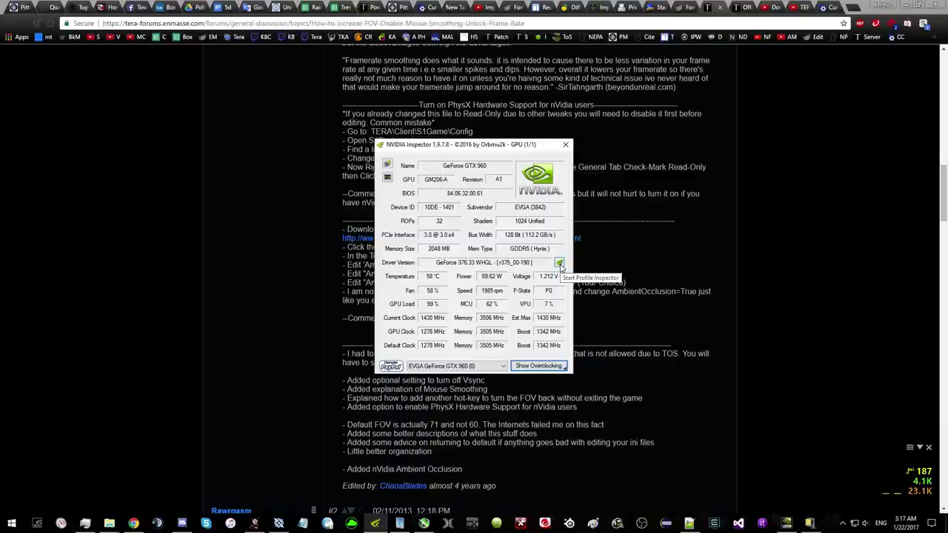
left_click(559, 263)
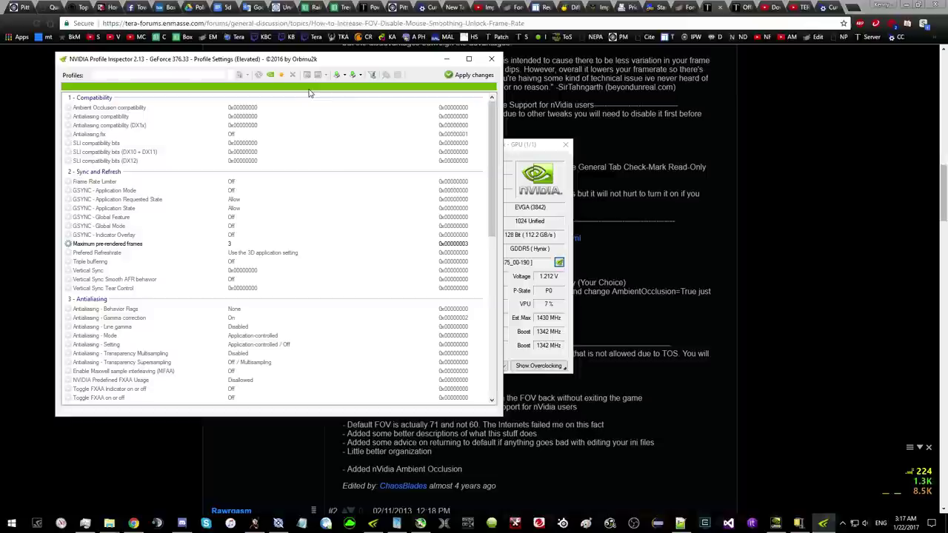
left_click(199, 74)
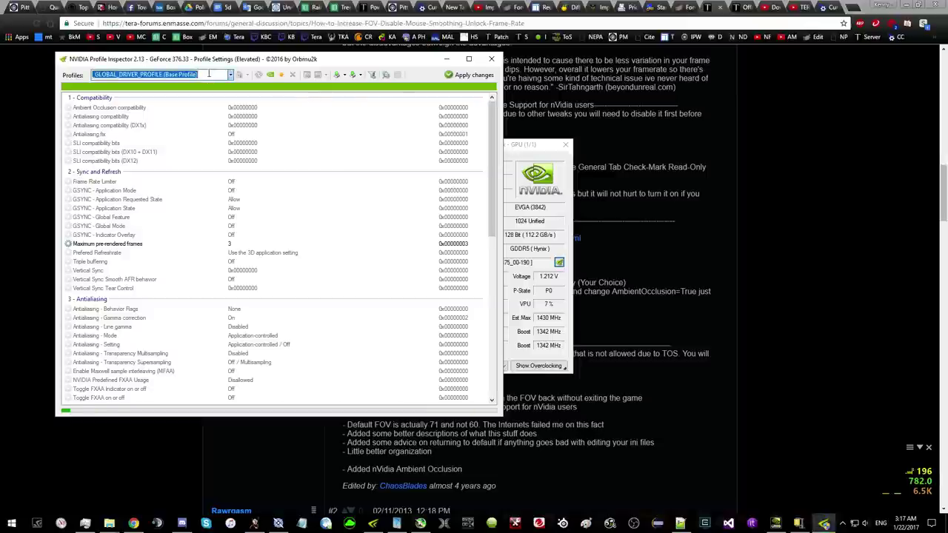
type("tera")
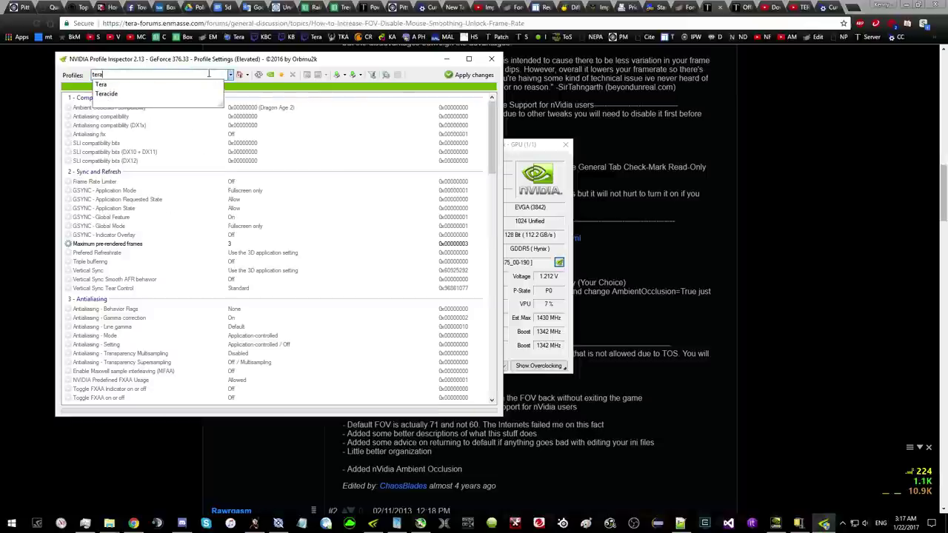
left_click(105, 86)
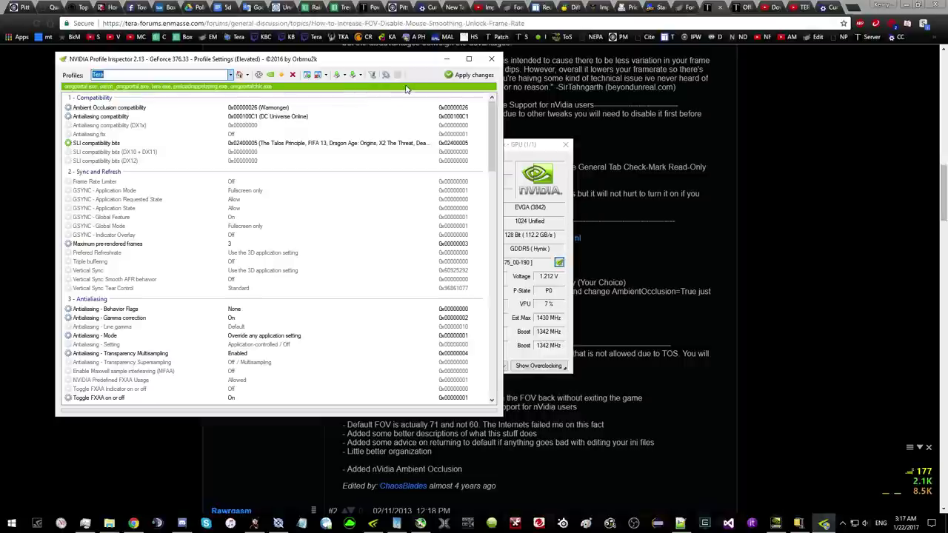
left_click(647, 308)
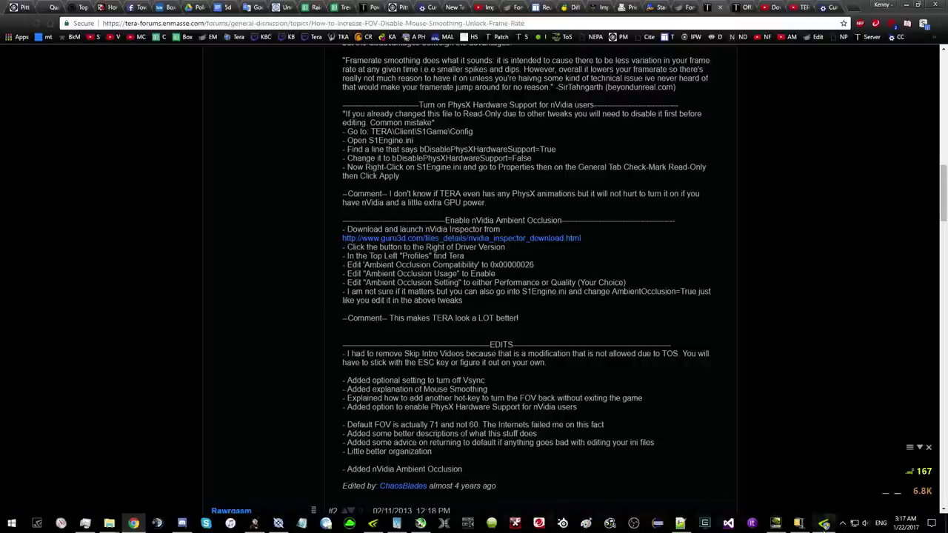
- Check the forum's instruction for the Ambient Occlusion Compatibility value and return to NVIDIA Profile Inspector
left_click(825, 524)
left_click(585, 275)
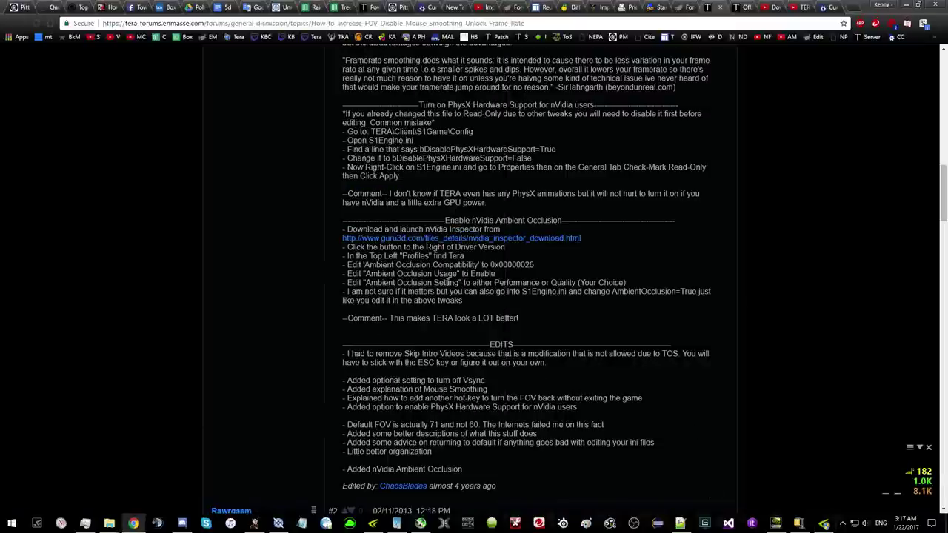
left_click_drag(359, 264, 563, 261)
key("alt+Tab")
- Reset the Tera profile's Ambient Occlusion compatibility, set it to 0x00000026 (Warmonger), and apply the changes
left_click(127, 108)
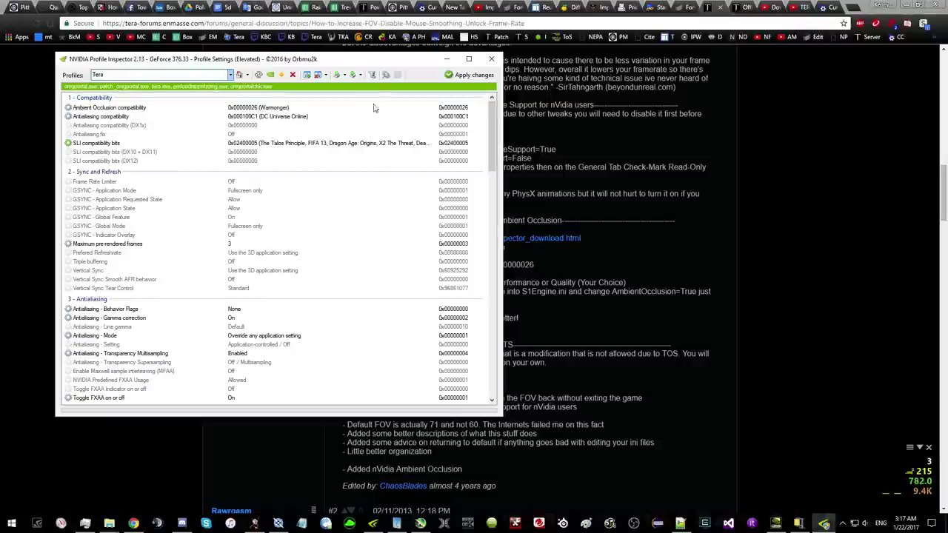
left_click(399, 108)
type("0")
key("Return")
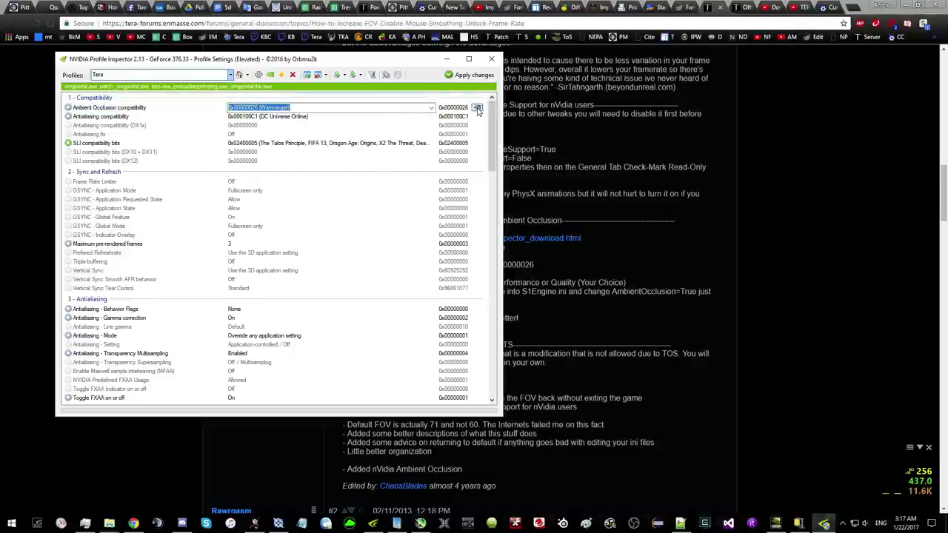
left_click(431, 108)
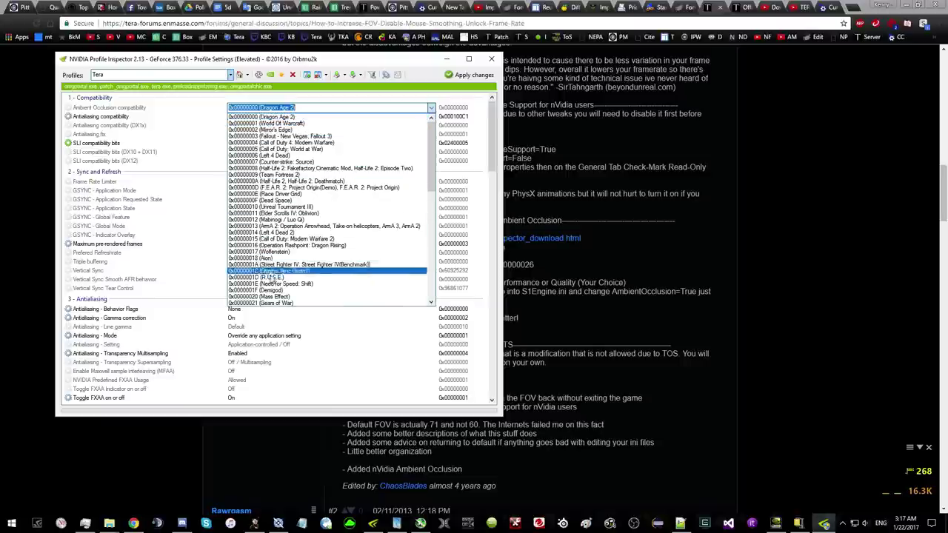
scroll(271, 266, "down", 2)
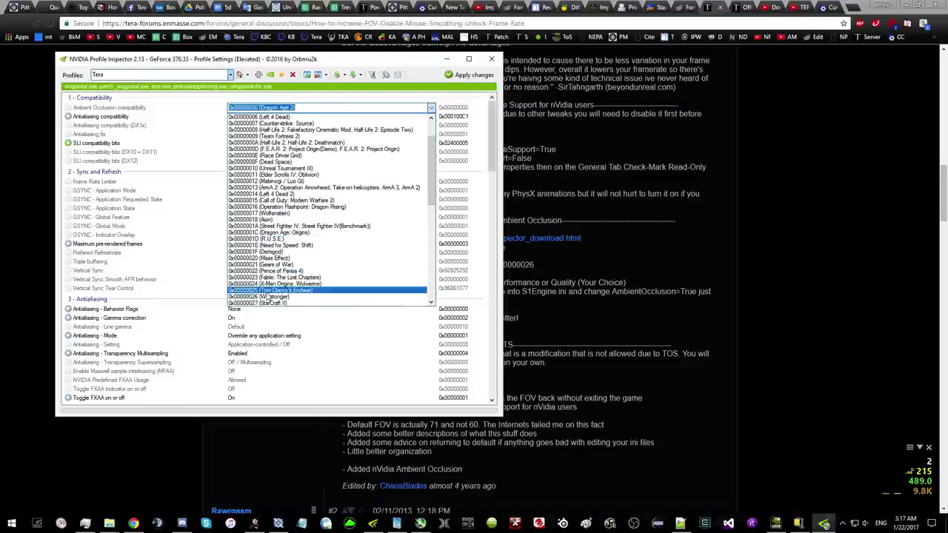
left_click(267, 297)
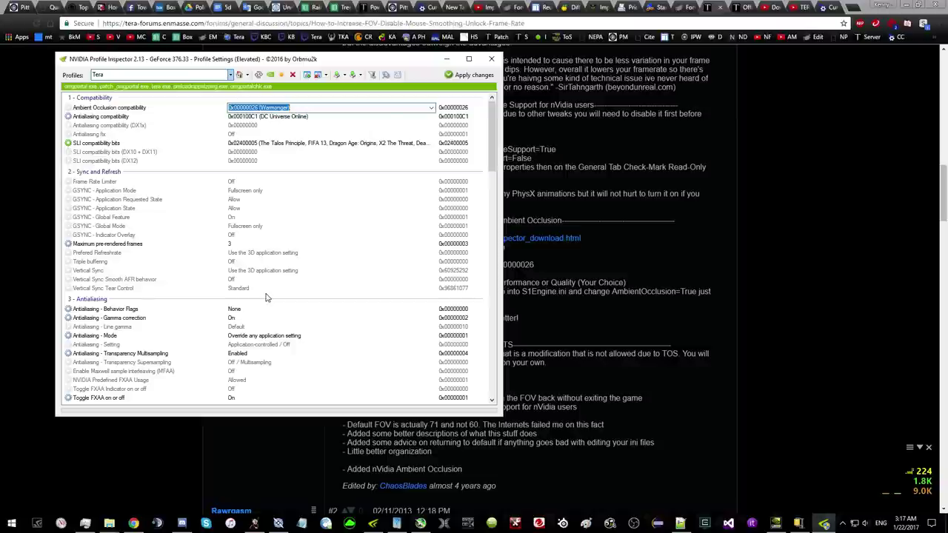
left_click(467, 74)
- Check the forum's Ambient Occlusion Usage instruction and select the matching Enabled setting in the Tera profile's Common section
left_click(544, 220)
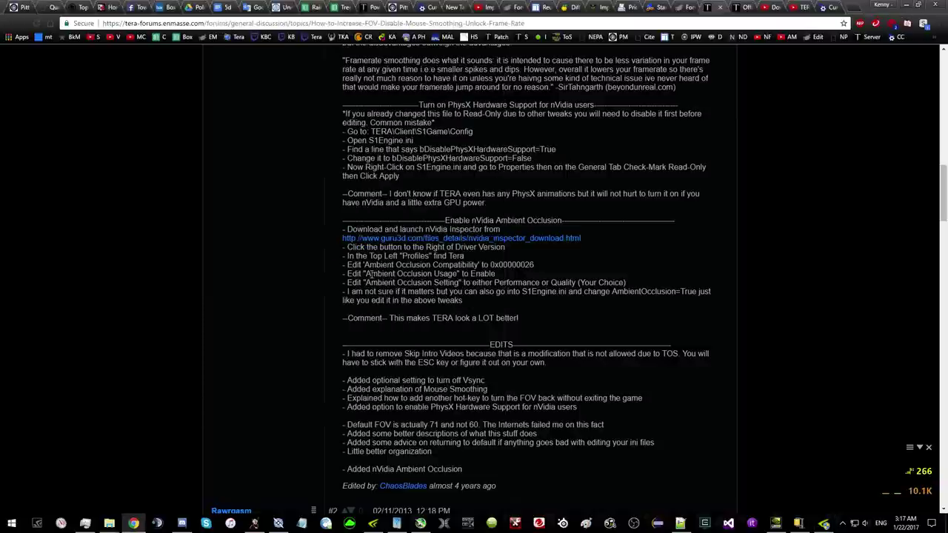
left_click_drag(370, 273, 462, 274)
key("alt+Tab")
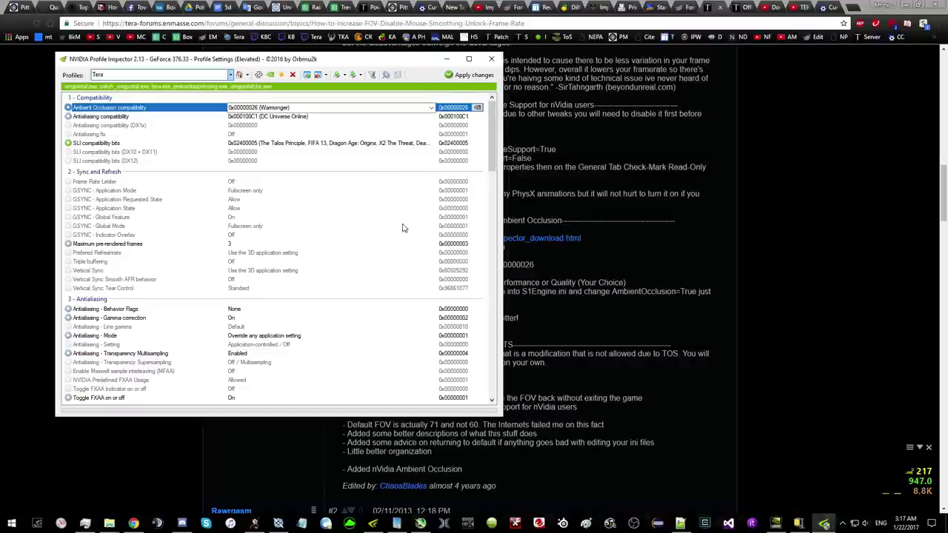
scroll(241, 276, "down", 10)
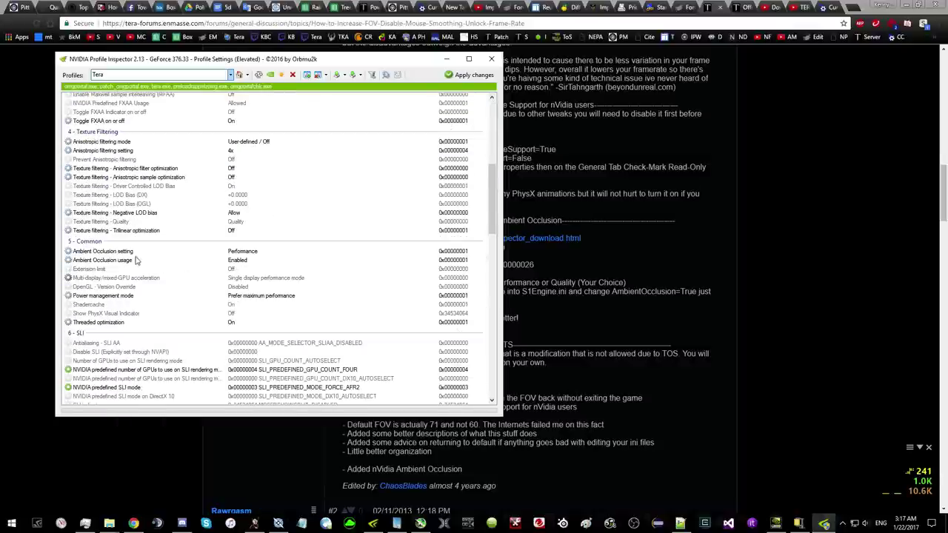
left_click(241, 261)
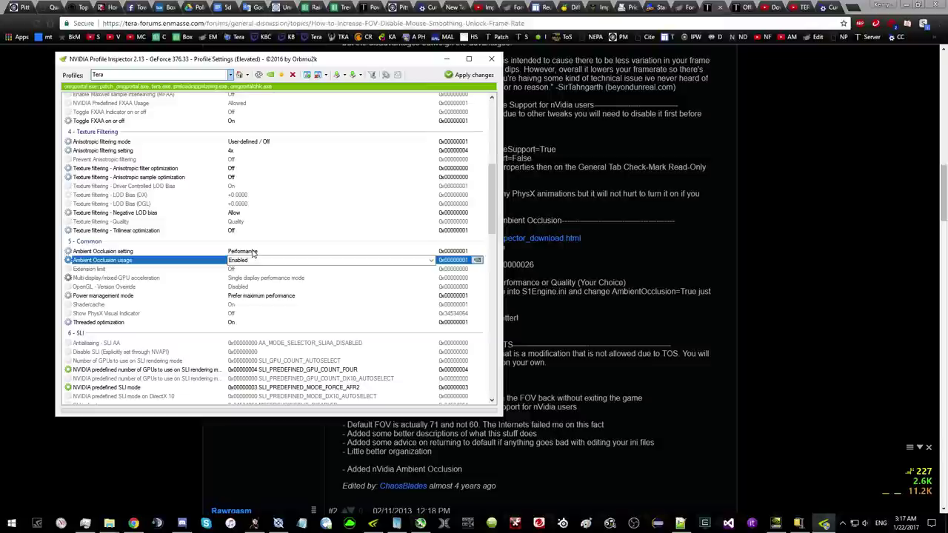
- Choose Performance for the Ambient Occlusion setting, compare it with the forum instructions, and apply the changes
left_click(237, 252)
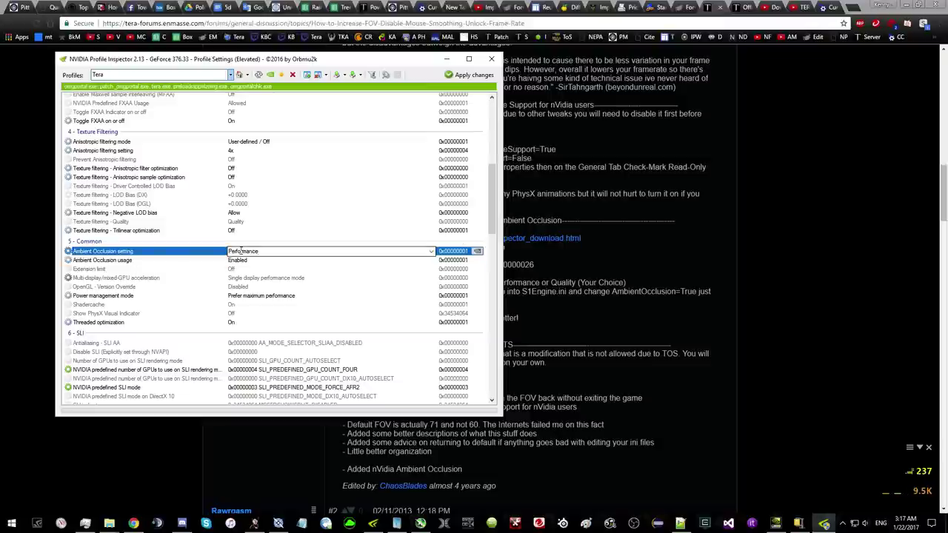
left_click(431, 252)
left_click(399, 269)
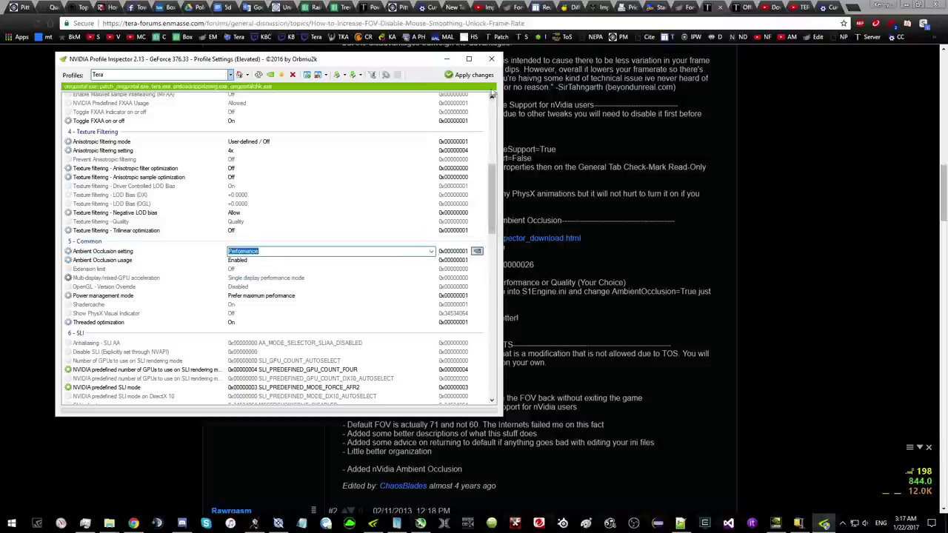
key("alt+Tab")
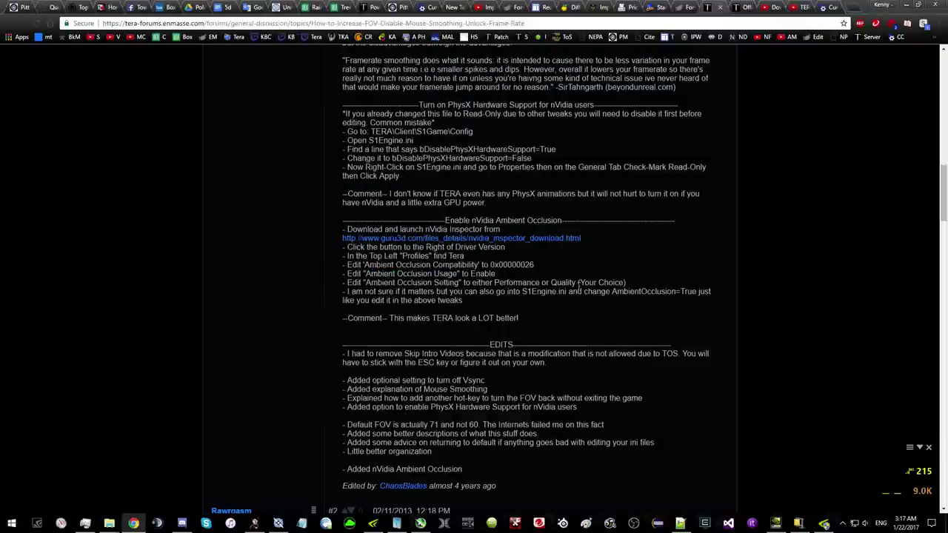
key("alt+Tab")
left_click(469, 75)
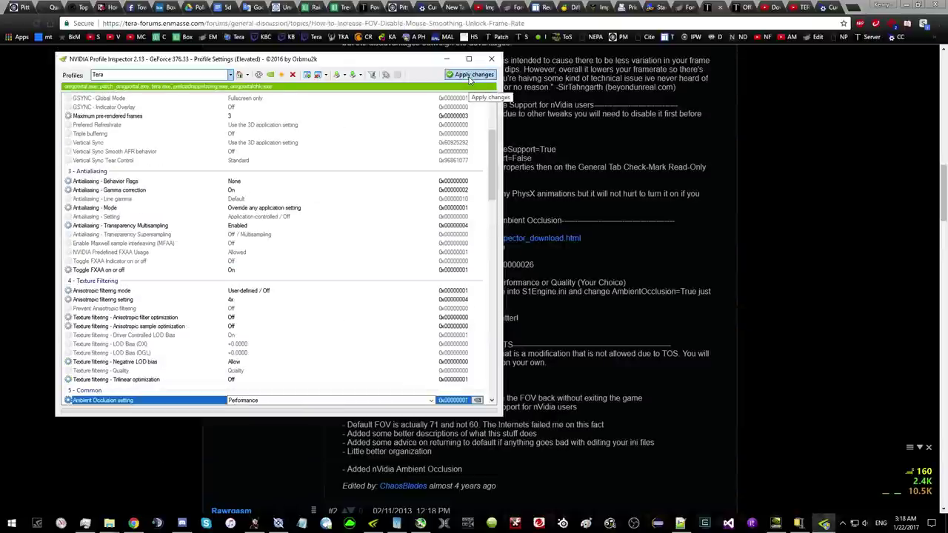
- Bring up the Tera Anti-Aliasing Guide thread and review its solutions overview and SweetFX post process injection instructions
left_click(637, 209)
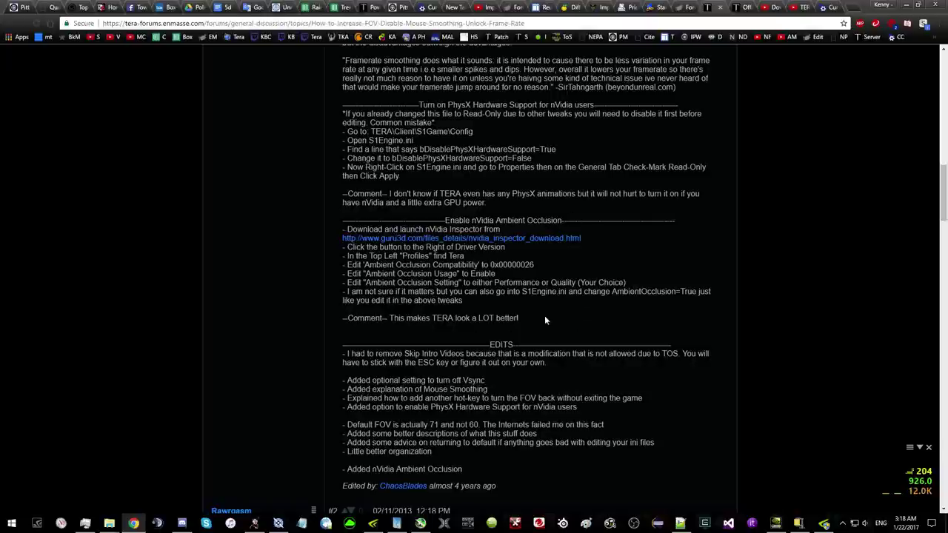
left_click(739, 7)
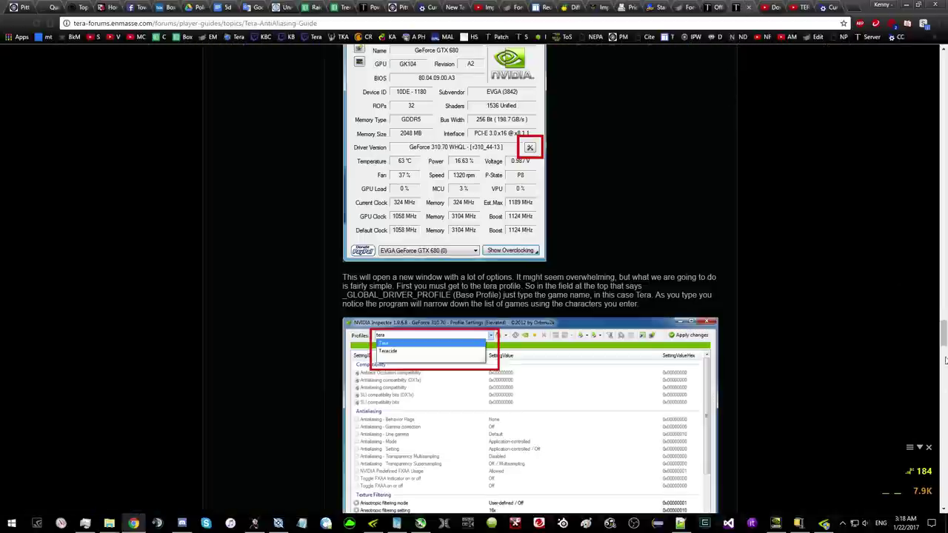
left_click_drag(946, 361, 945, 74)
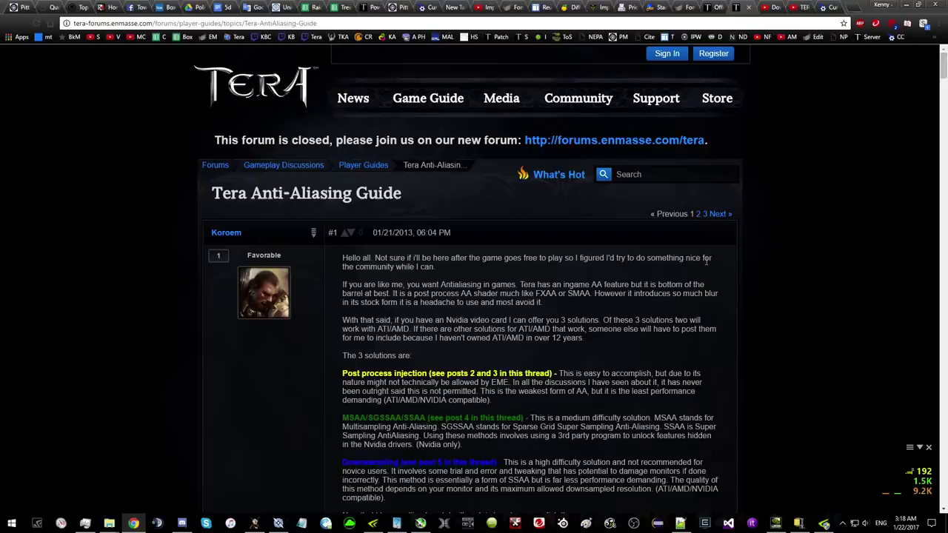
scroll(706, 260, "down", 4)
scroll(708, 272, "up", 2)
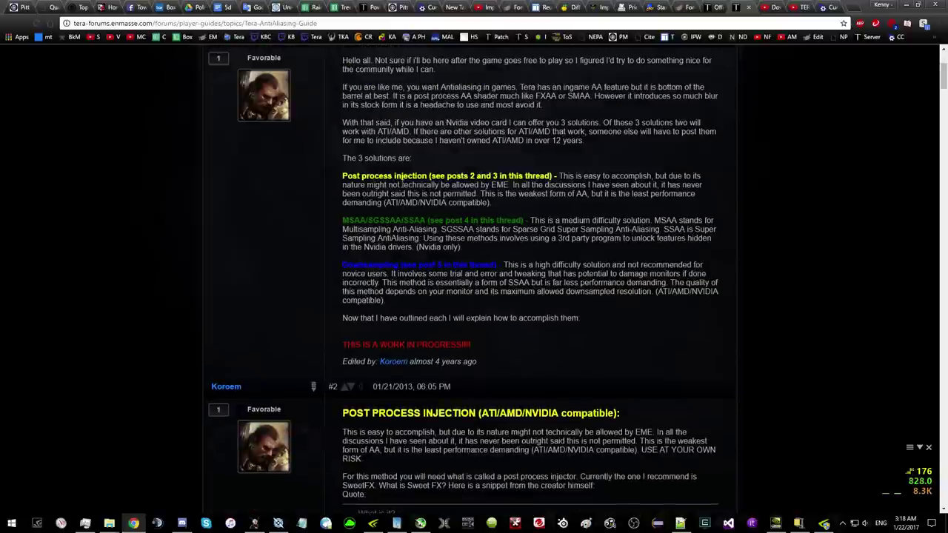
scroll(495, 273, "down", 10)
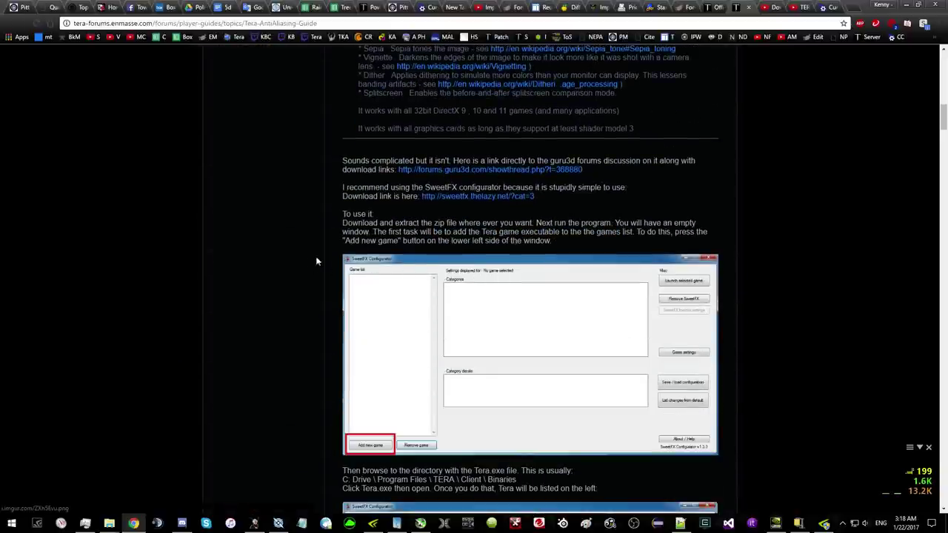
scroll(445, 277, "down", 20)
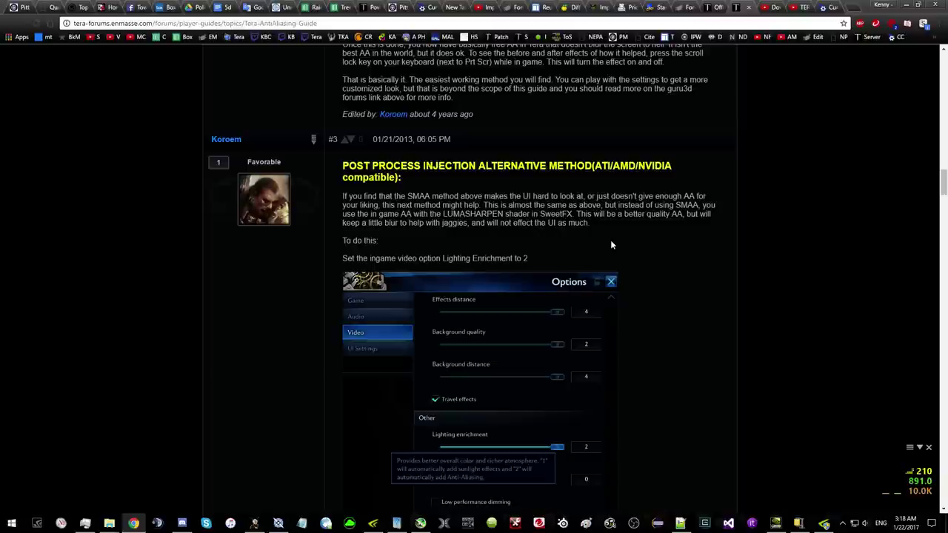
- Examine the guide's FXAA explanation and its instructions for enabling FXAA in NVIDIA Control Panel or NVIDIA Inspector
scroll(611, 245, "down", 10)
scroll(489, 234, "down", 2)
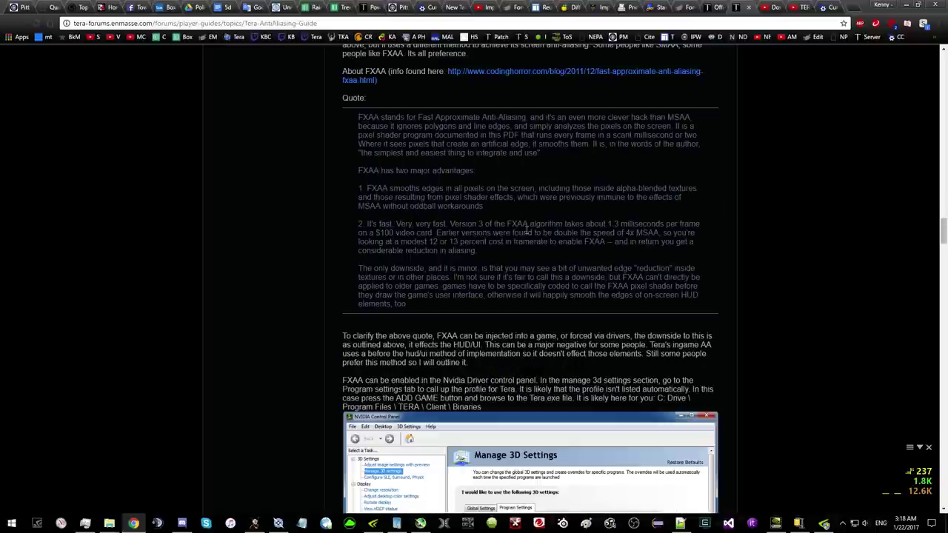
scroll(527, 232, "down", 3)
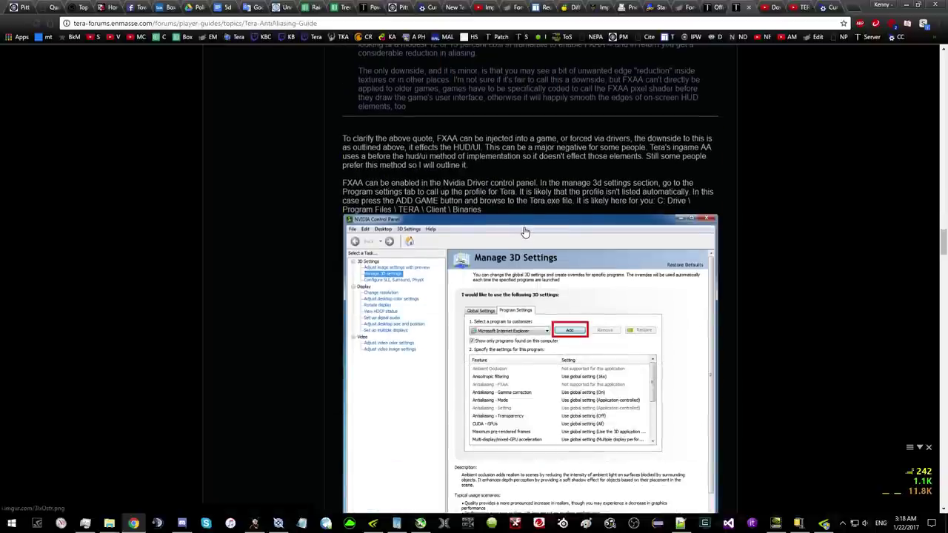
scroll(511, 230, "down", 3)
scroll(503, 192, "up", 2)
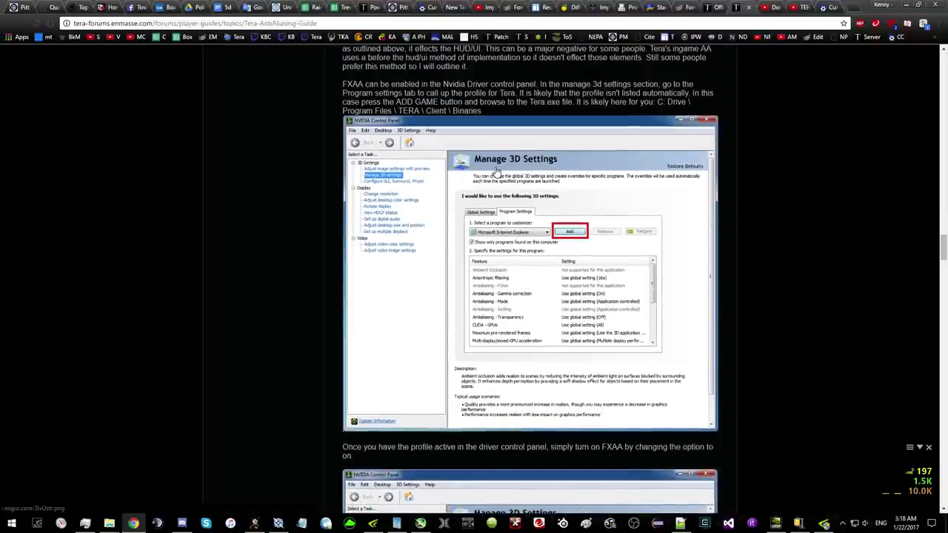
scroll(533, 169, "down", 2)
scroll(547, 196, "down", 3)
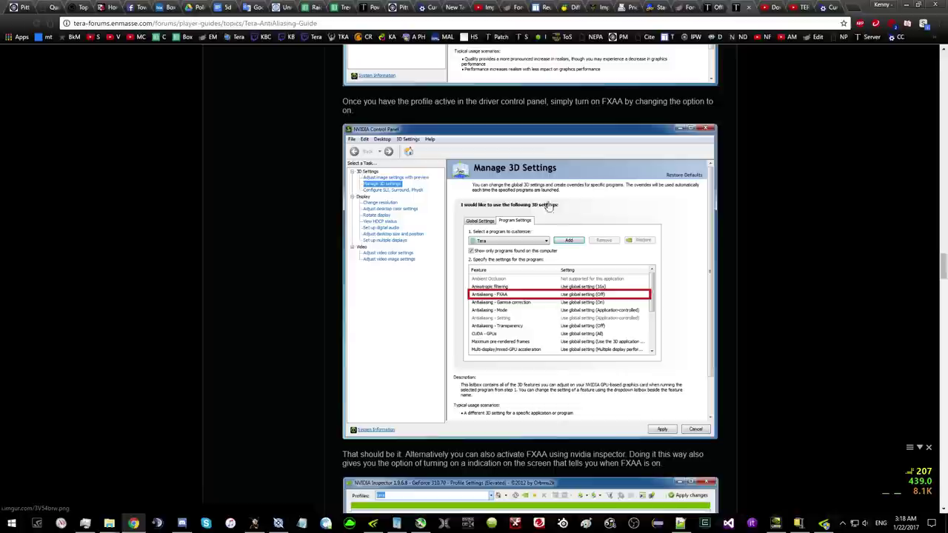
scroll(549, 282, "down", 3)
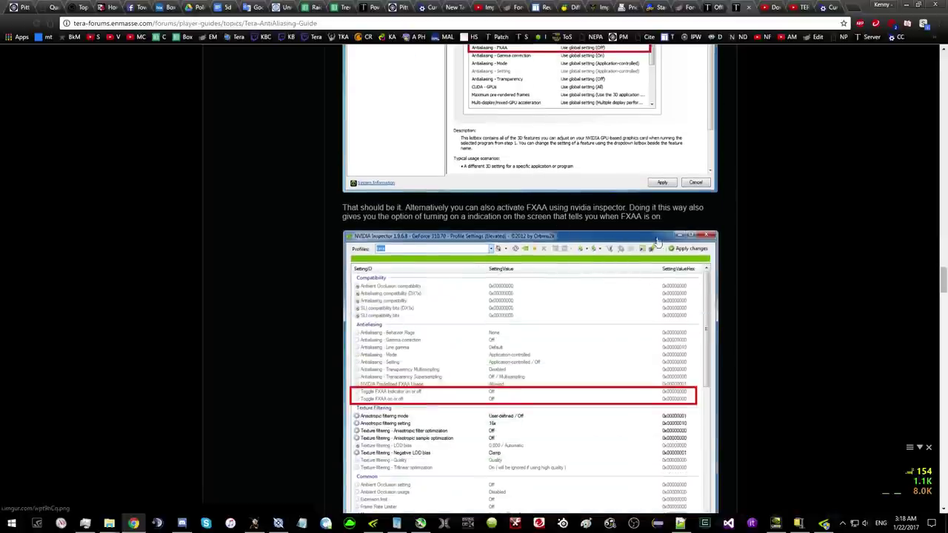
scroll(571, 226, "down", 3)
- Review the guide's MSAA/SGSSAA/SSAA section for NVIDIA Inspector, including which antialiasing fields to edit in the Tera profile
scroll(585, 226, "down", 3)
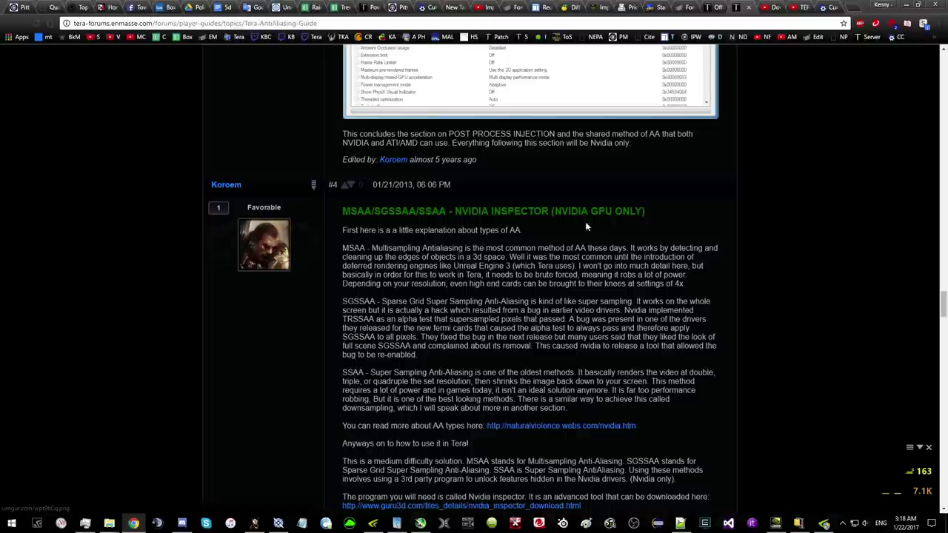
scroll(586, 226, "down", 9)
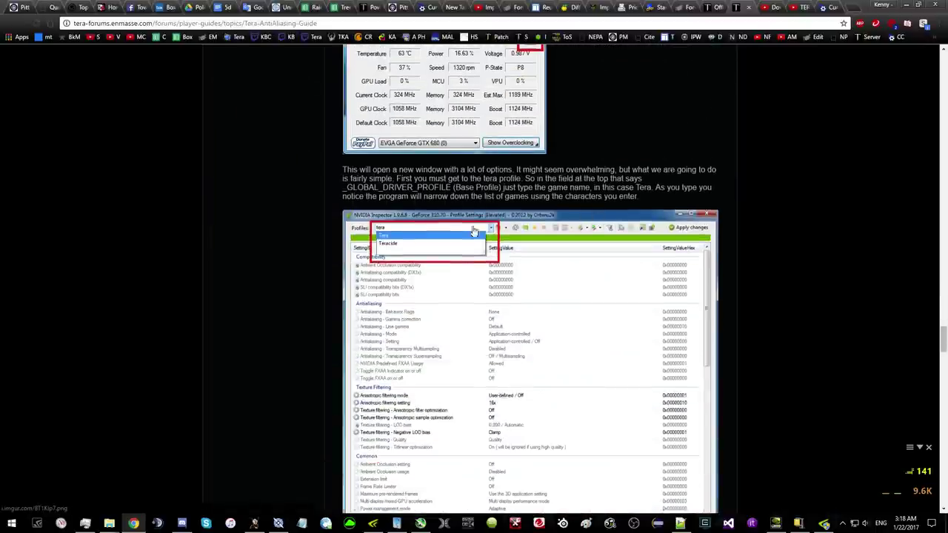
scroll(548, 210, "down", 6)
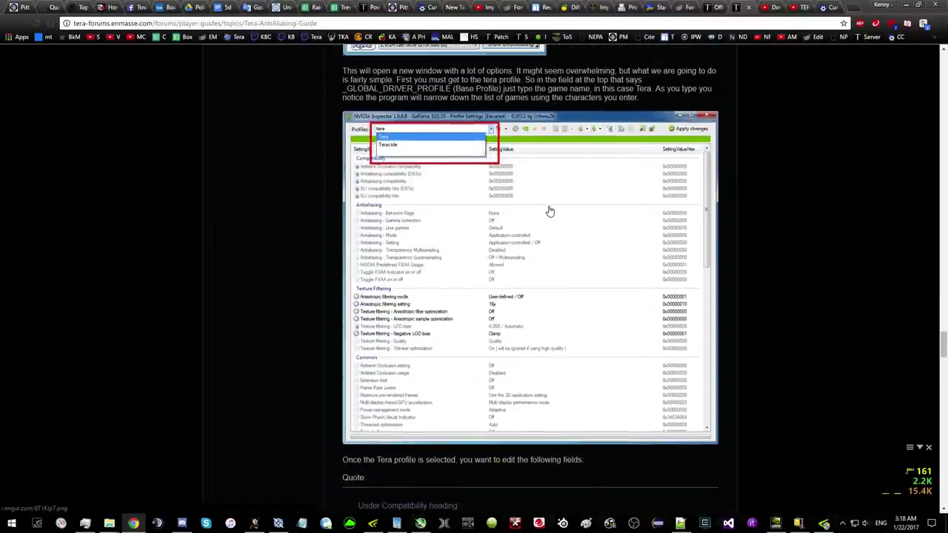
scroll(548, 210, "down", 9)
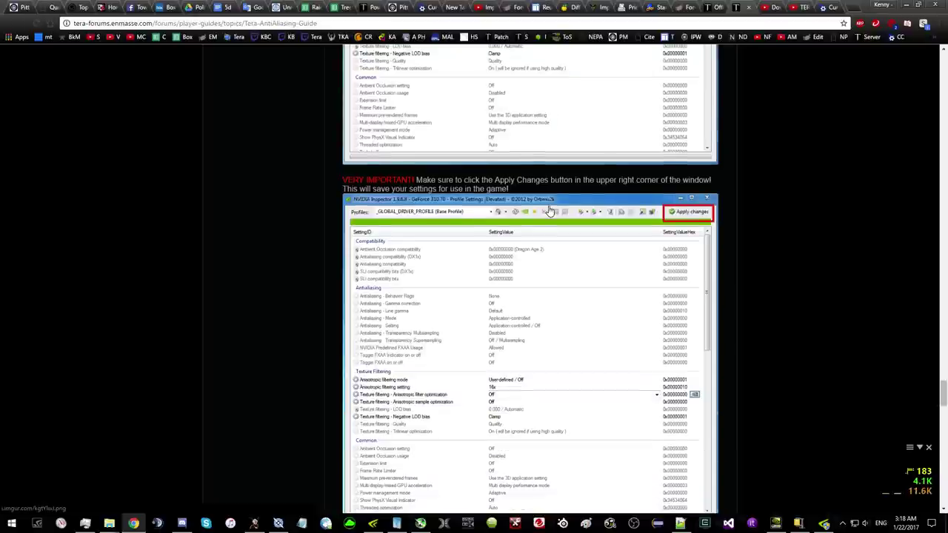
scroll(550, 211, "up", 5)
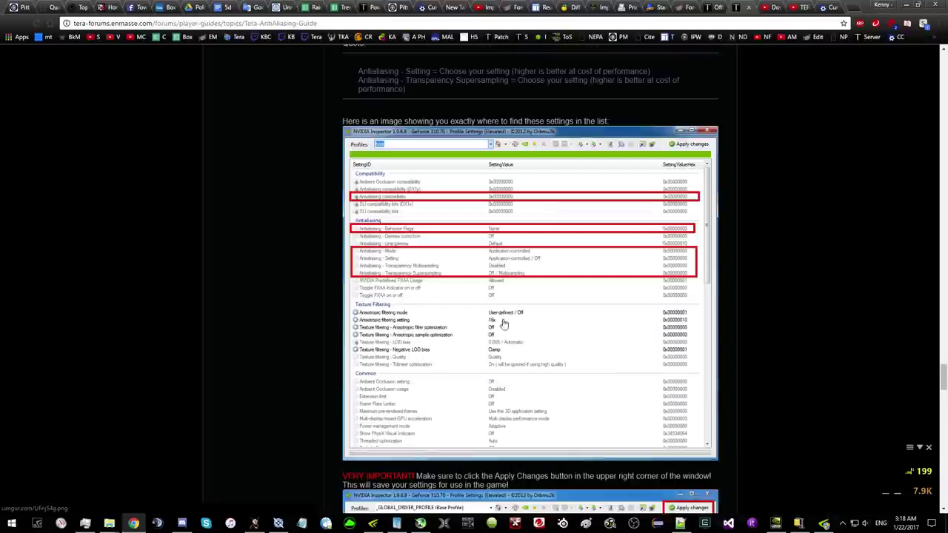
- Switch to NVIDIA Profile Inspector and examine the options available for the Tera profile's Anisotropic filtering setting
key("alt+Tab")
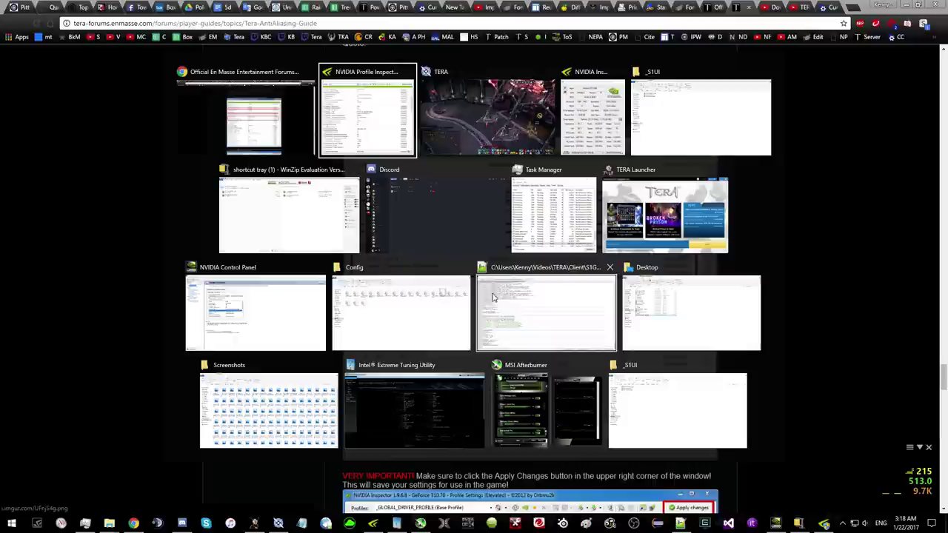
scroll(148, 218, "up", 6)
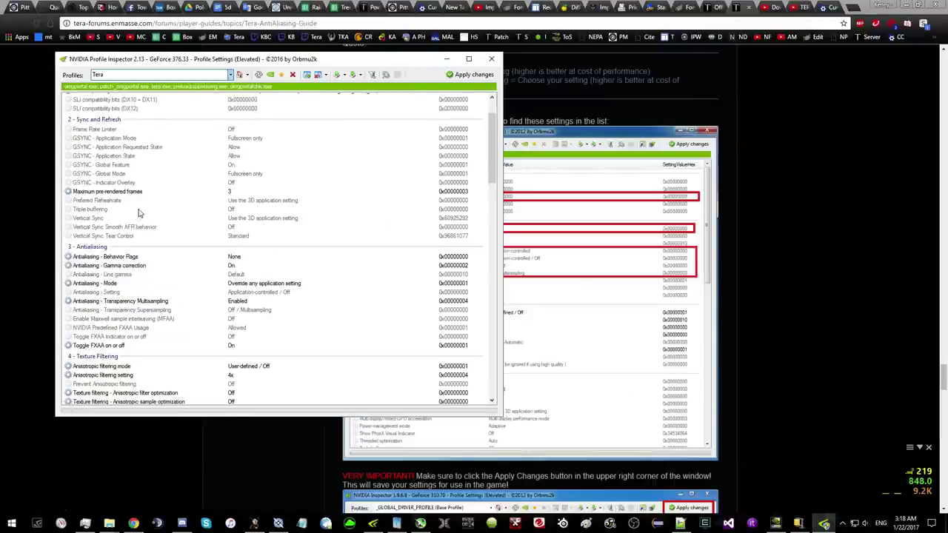
scroll(159, 244, "down", 8)
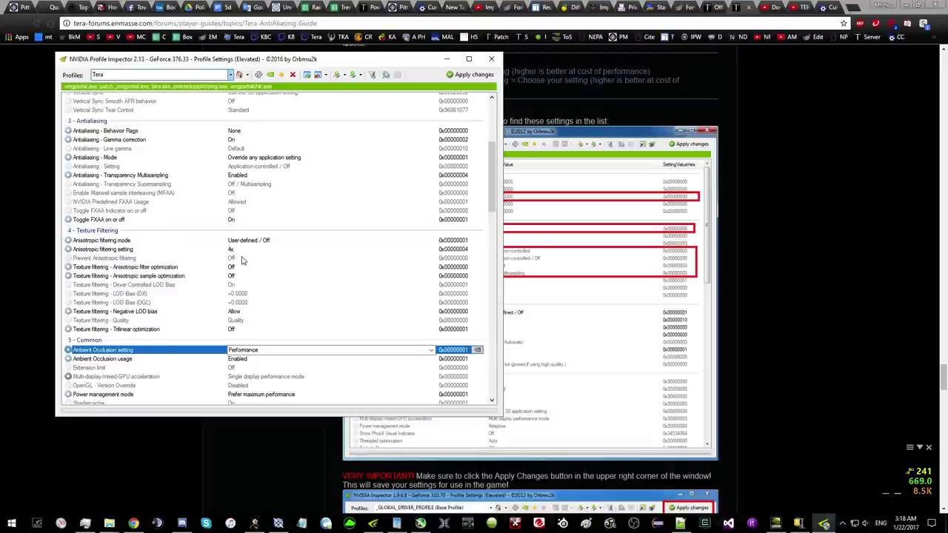
left_click(242, 249)
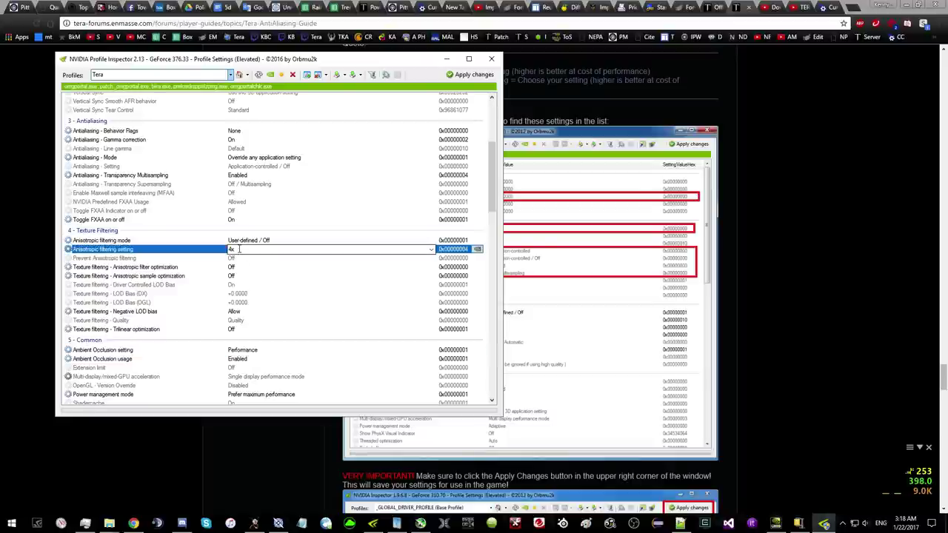
left_click(430, 250)
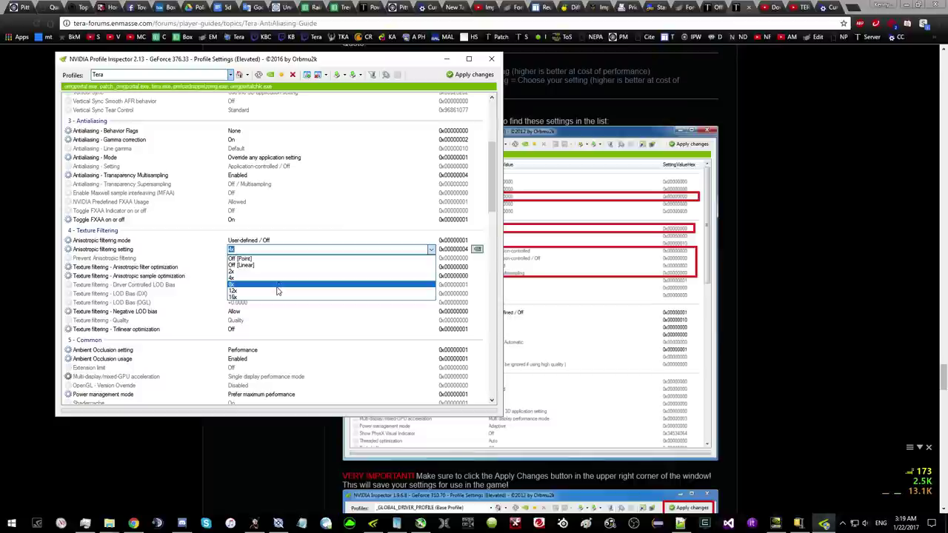
left_click(435, 249)
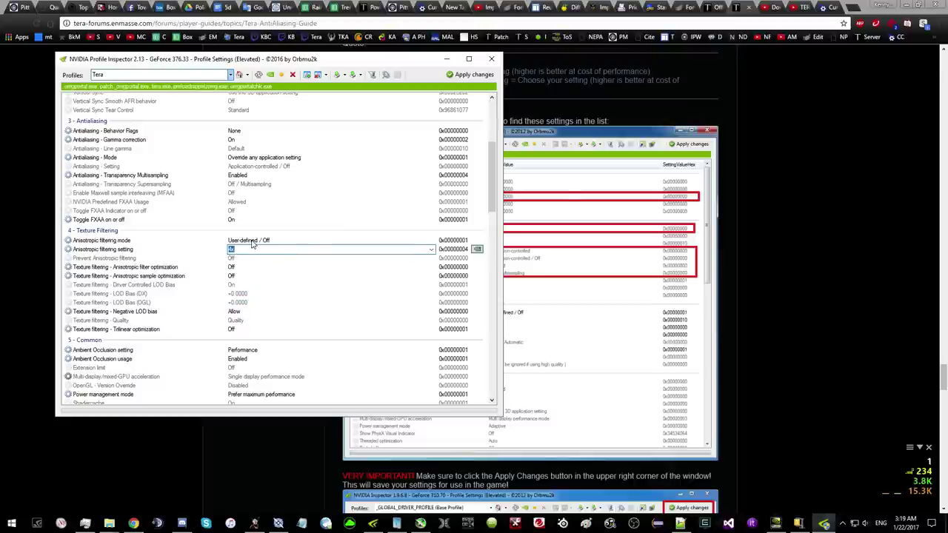
- Compare the Tera profile's anisotropic filtering mode and setting with the NVIDIA Inspector screenshots in the Anti-Aliasing guide
key("alt+Tab")
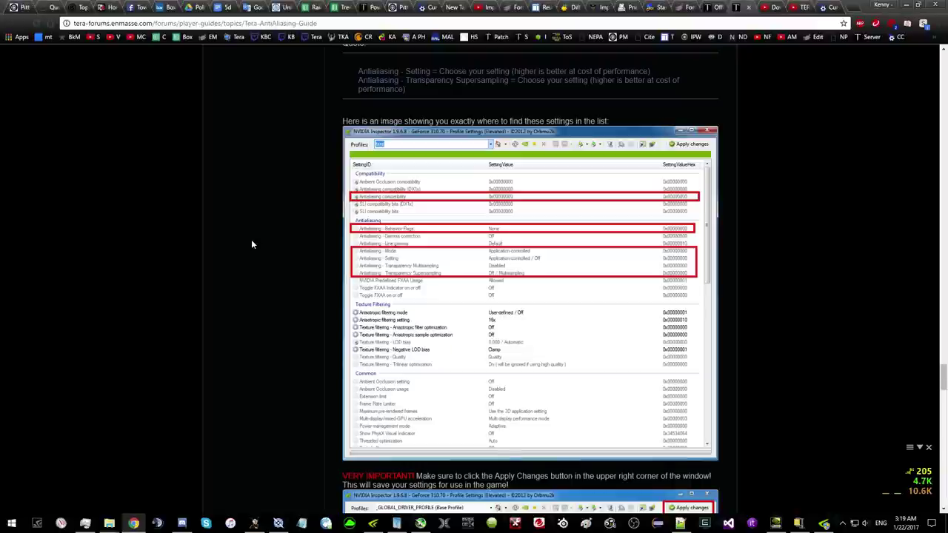
scroll(251, 240, "down", 2)
scroll(251, 239, "down", 10)
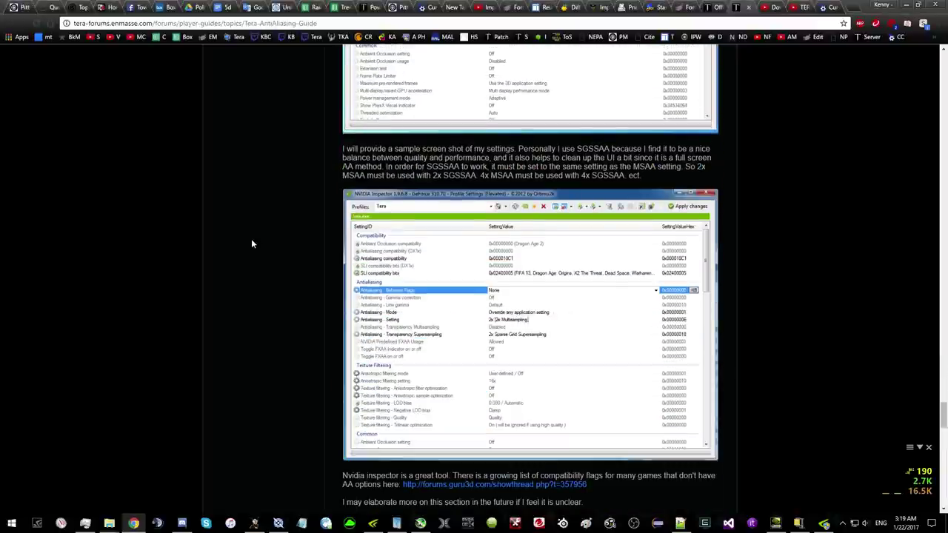
scroll(252, 240, "up", 4)
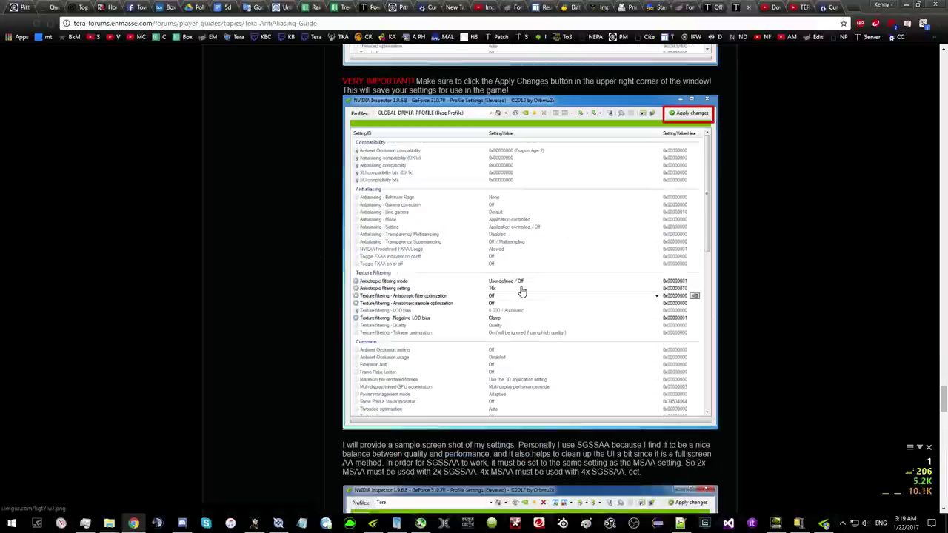
key("alt+Tab")
key("alt+Tab")
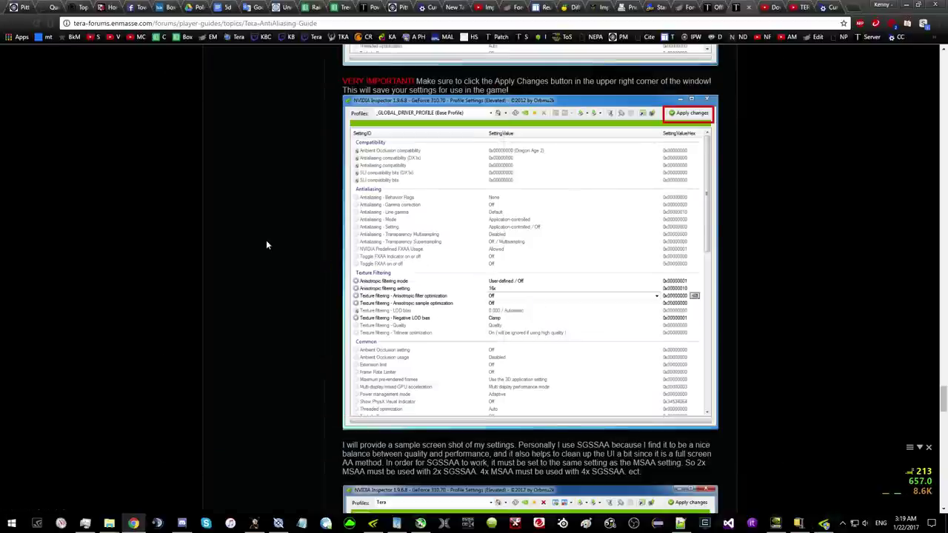
key("alt+Tab")
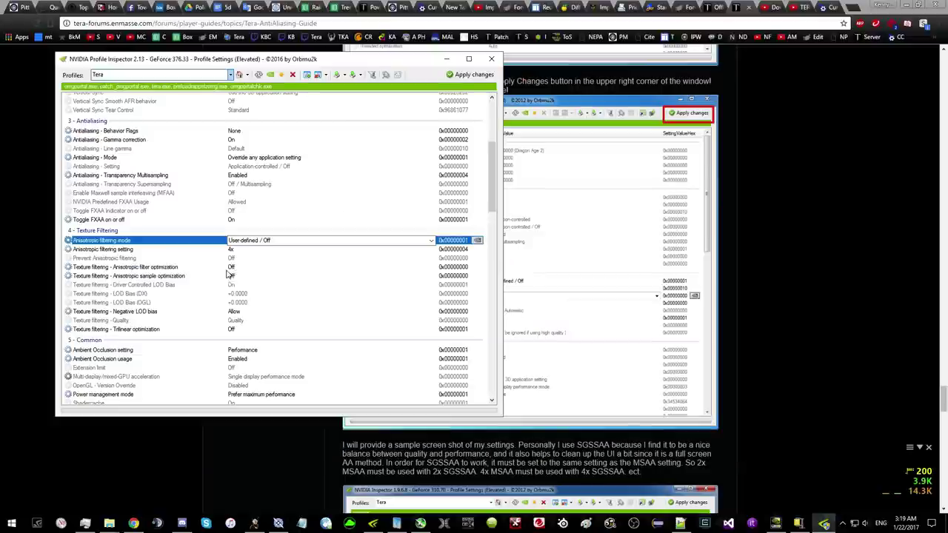
- Check the profile's anisotropic sample optimization and Negative LOD bias against the guide's texture filtering screenshot
left_click(146, 275)
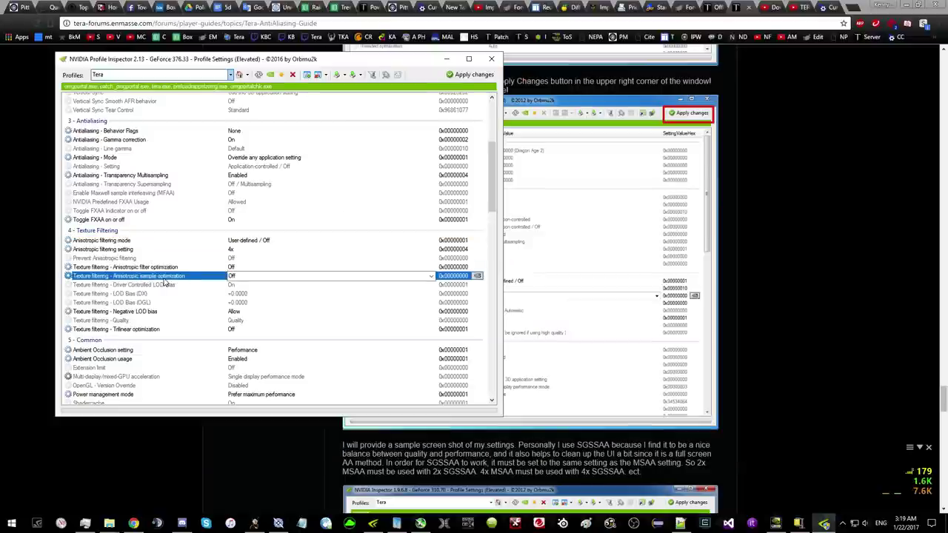
key("alt+Tab")
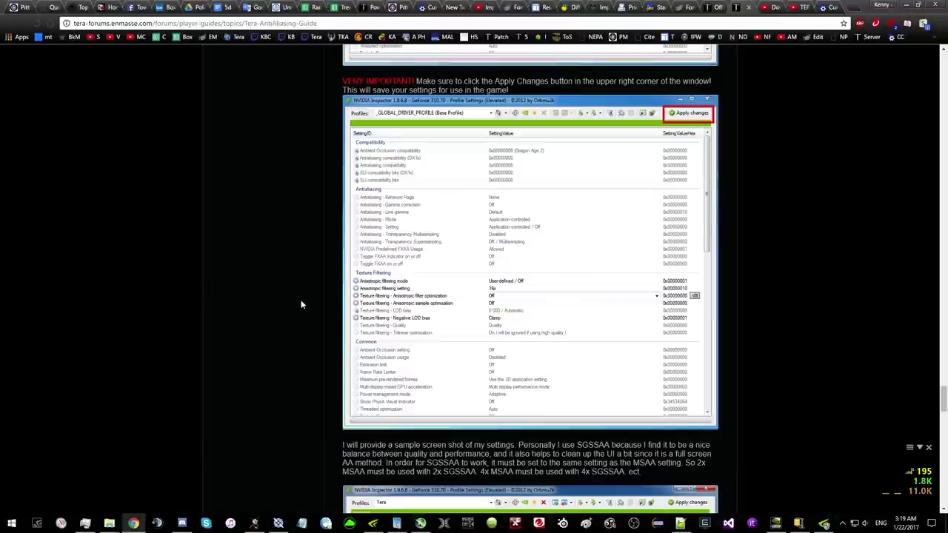
key("alt+Tab")
left_click(228, 314)
key("alt+Tab")
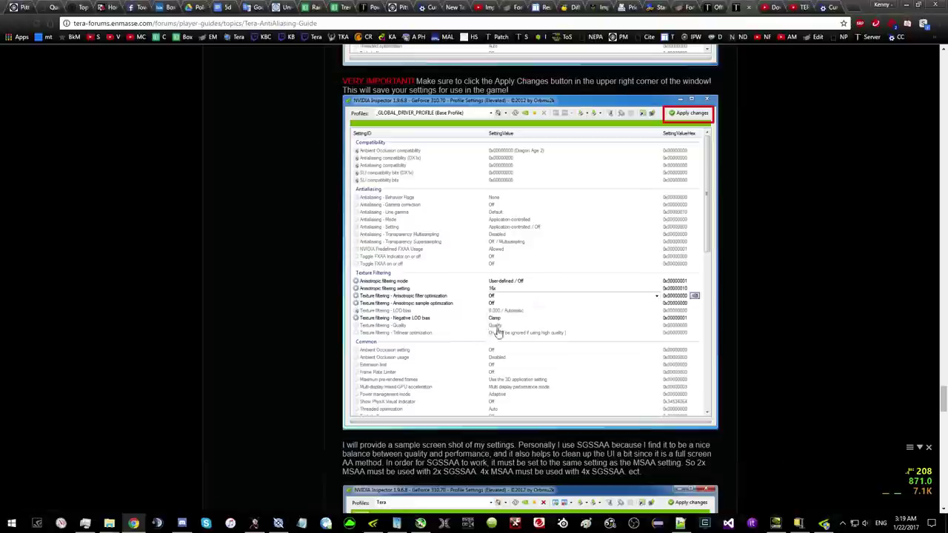
- Inspect the choices for Texture filtering - Negative LOD bias and check the Trilinear optimization setting in the Tera profile
key("alt+Tab")
left_click(400, 312)
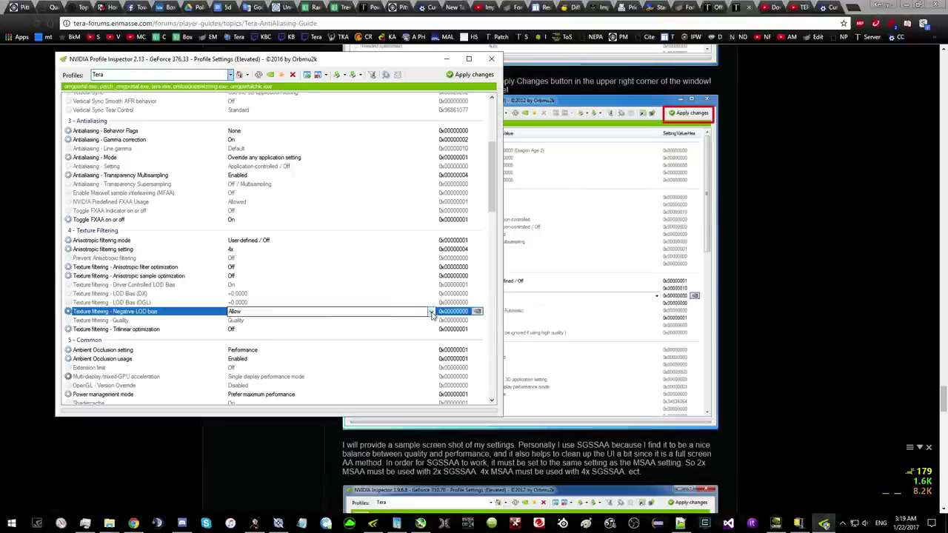
left_click(432, 314)
left_click(378, 320)
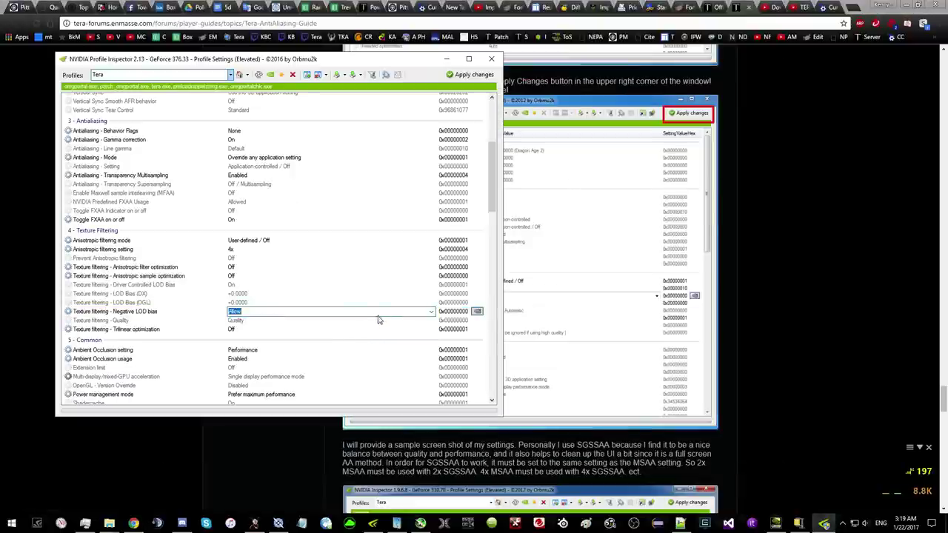
left_click(158, 293)
left_click(234, 329)
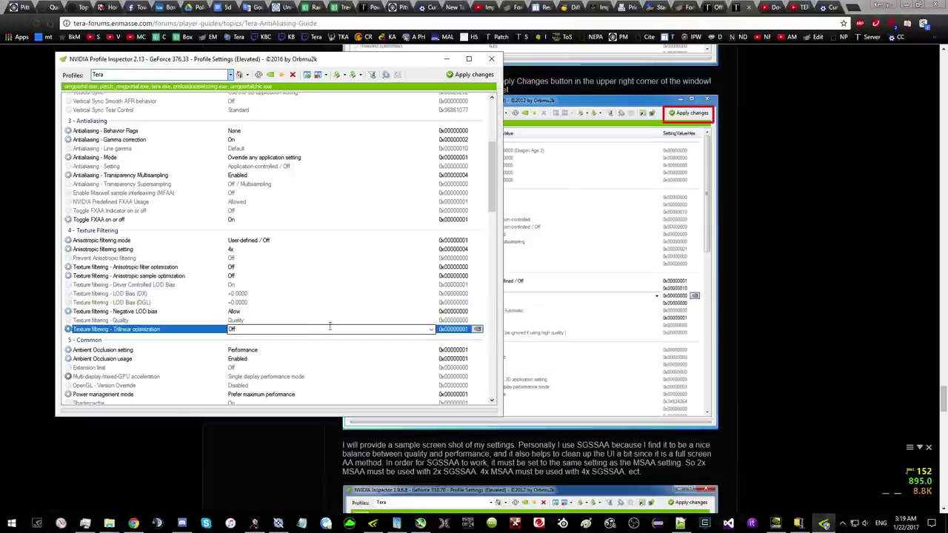
- Compare the guide author's sample SGSSAA configuration with the compatibility and antialiasing sections of the Tera profile
key("alt+Tab")
scroll(423, 271, "down", 5)
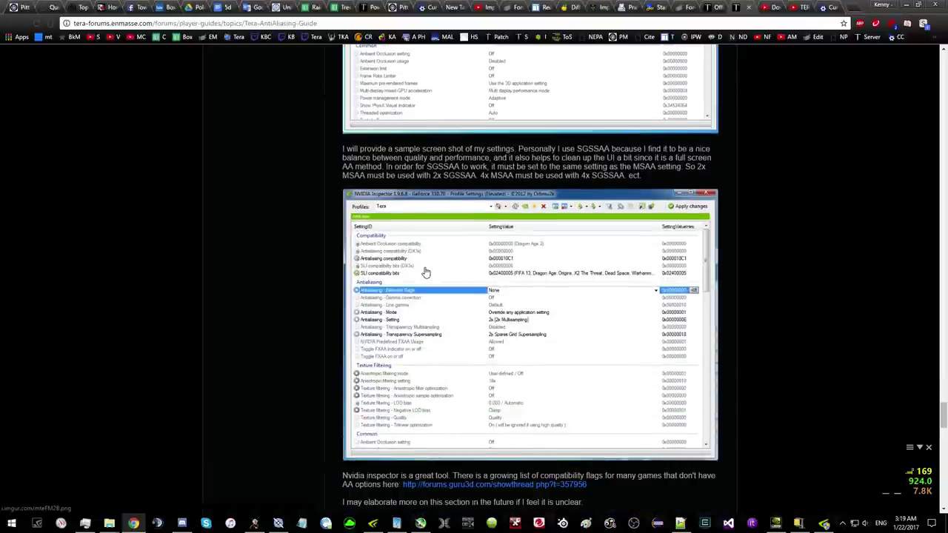
key("alt+Tab")
scroll(252, 250, "up", 10)
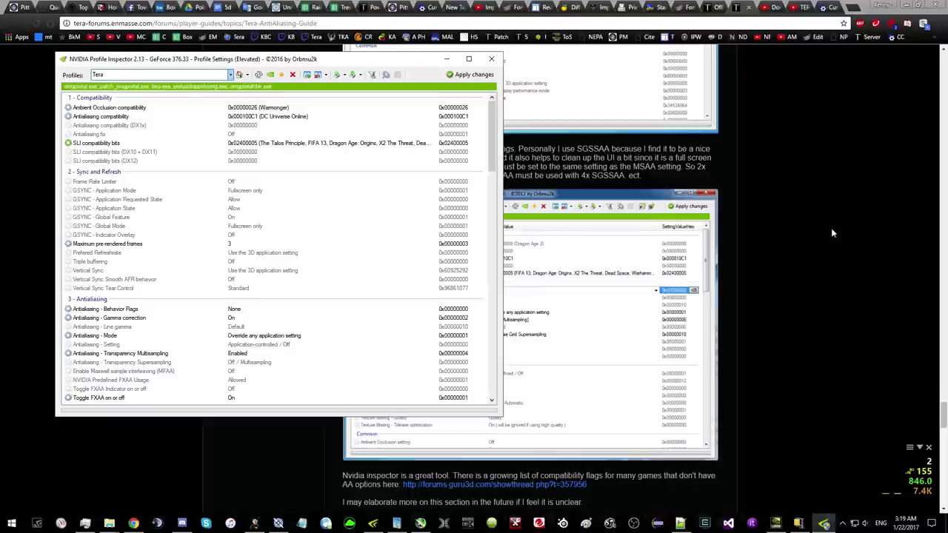
- Bring up MSI Afterburner's hardware monitor, view the TERA character up close and from afar in game, and recheck the GPU and CPU graphs
left_click(420, 524)
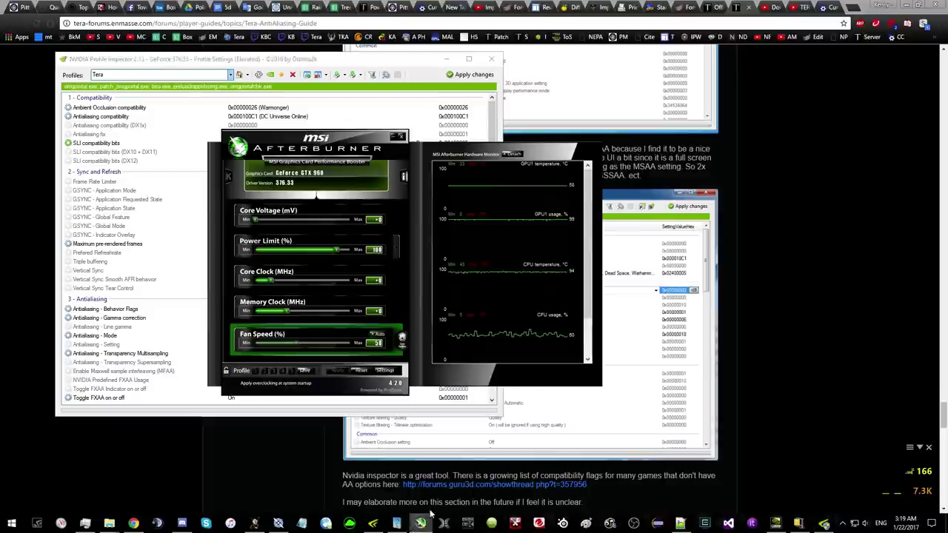
key("alt+Tab")
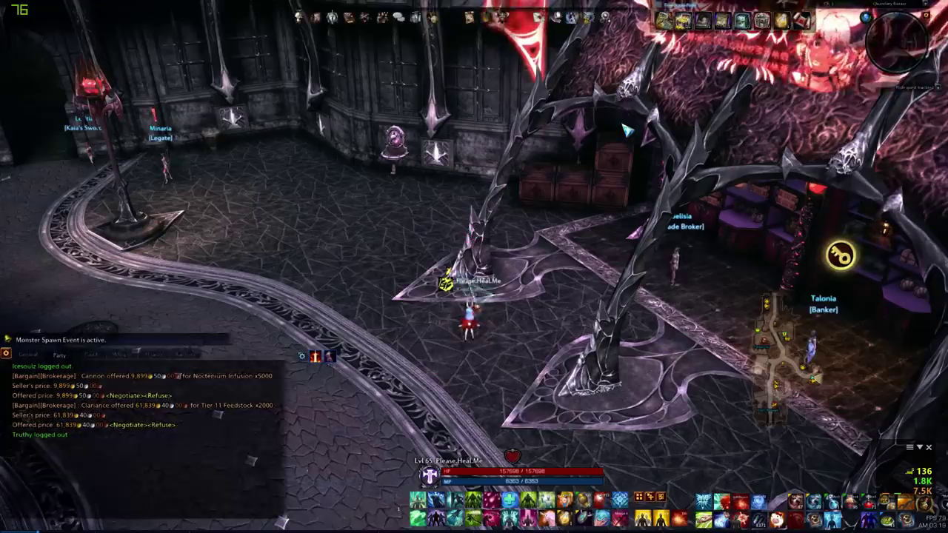
scroll(474, 267, "up", 5)
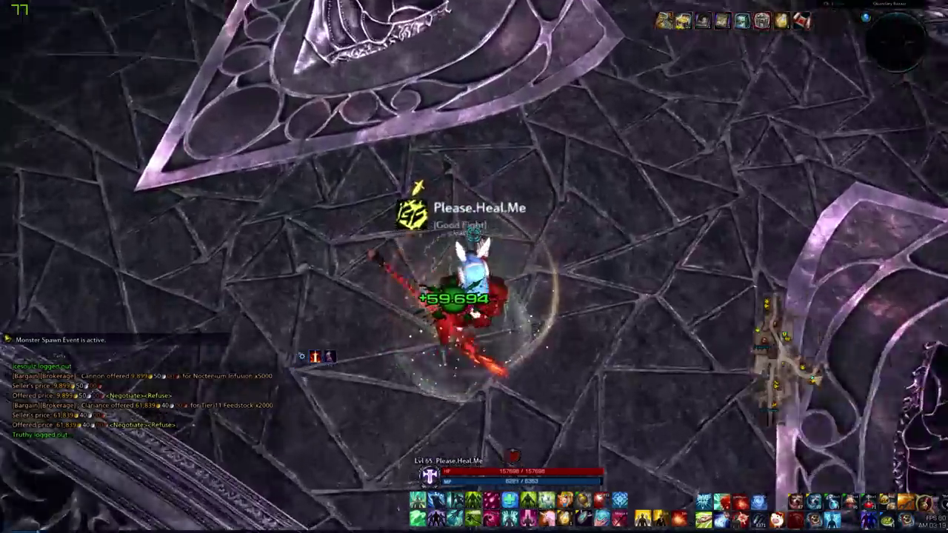
scroll(474, 267, "up", 5)
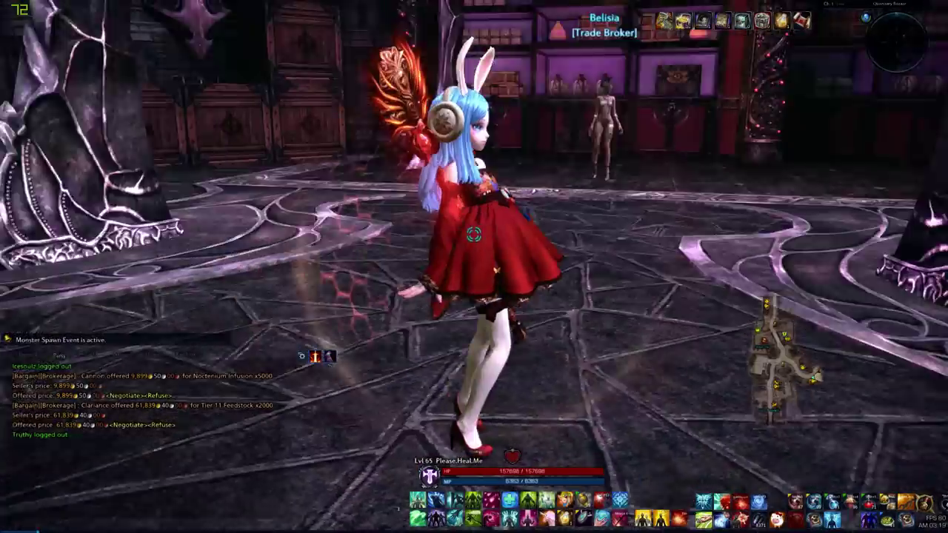
left_click(474, 234)
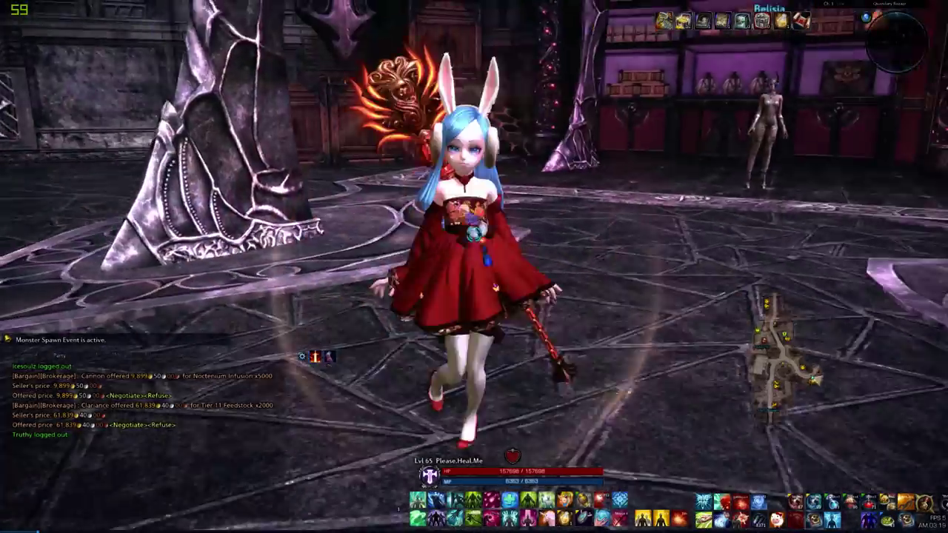
scroll(474, 234, "down", 3)
scroll(474, 234, "down", 5)
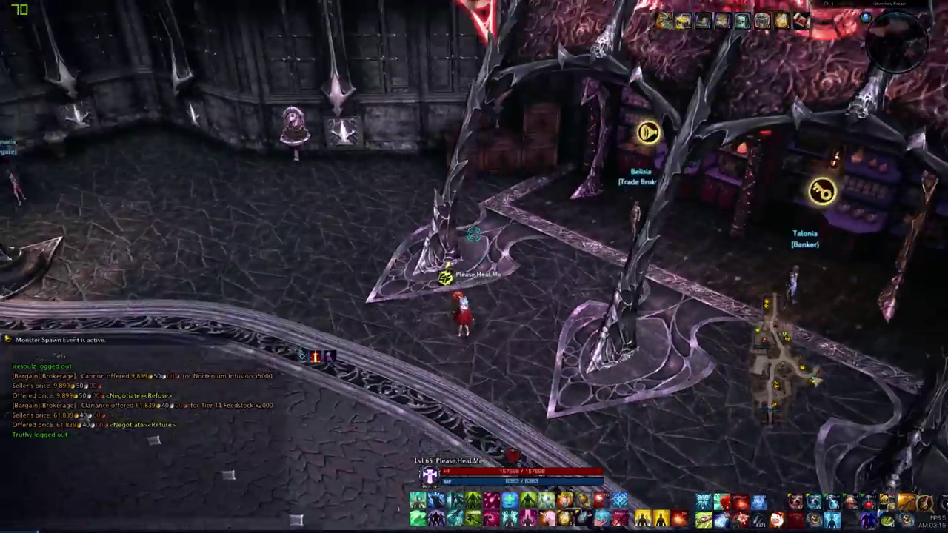
key("alt+Tab")
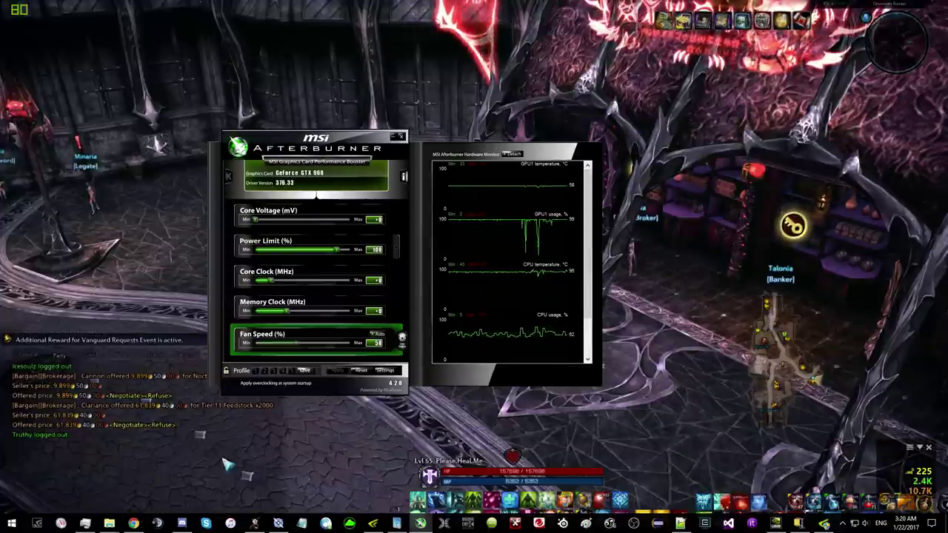
- Consult the guide's sample screenshot and set the Tera profile's Antialiasing - Transparency Supersampling to 2x Sparse Grid Supersampling
left_click(133, 523)
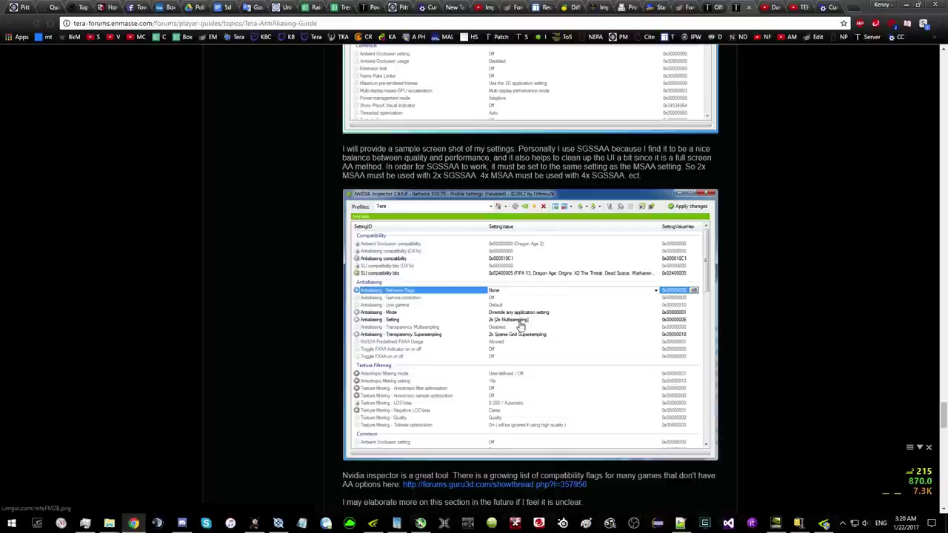
key("alt+Tab")
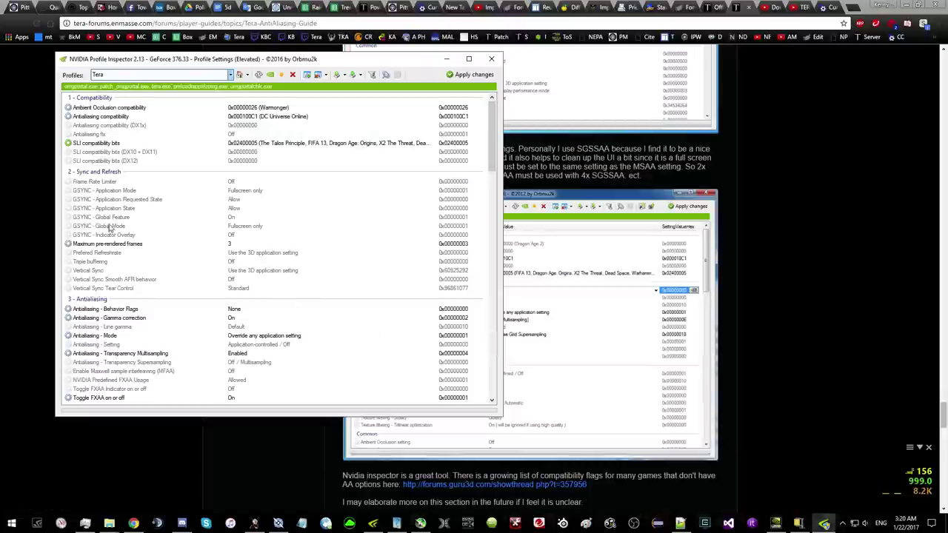
scroll(197, 237, "down", 5)
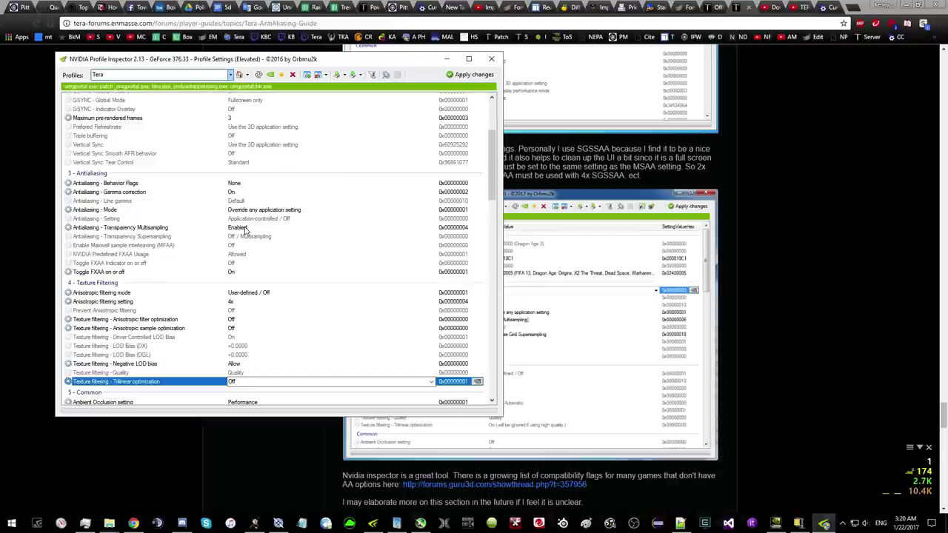
left_click(187, 228)
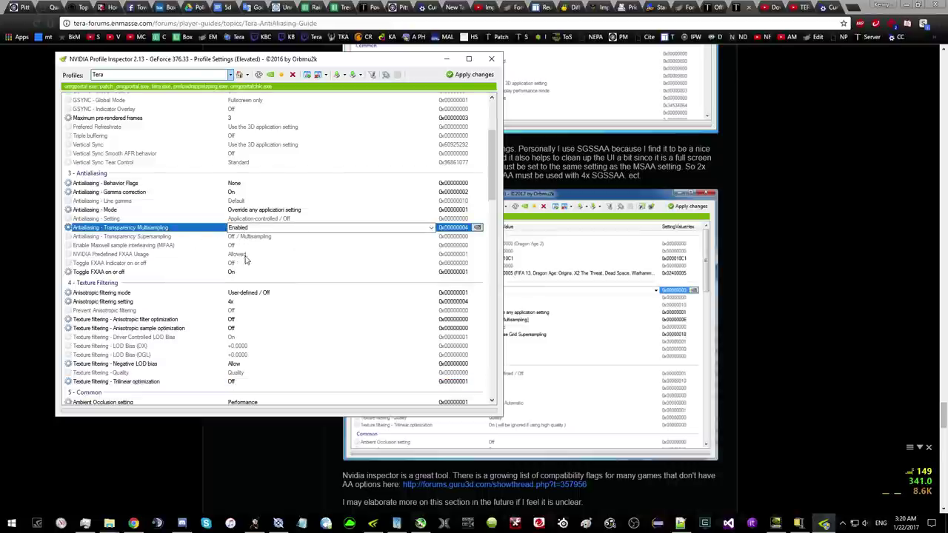
key("alt+Tab")
key("alt+Tab")
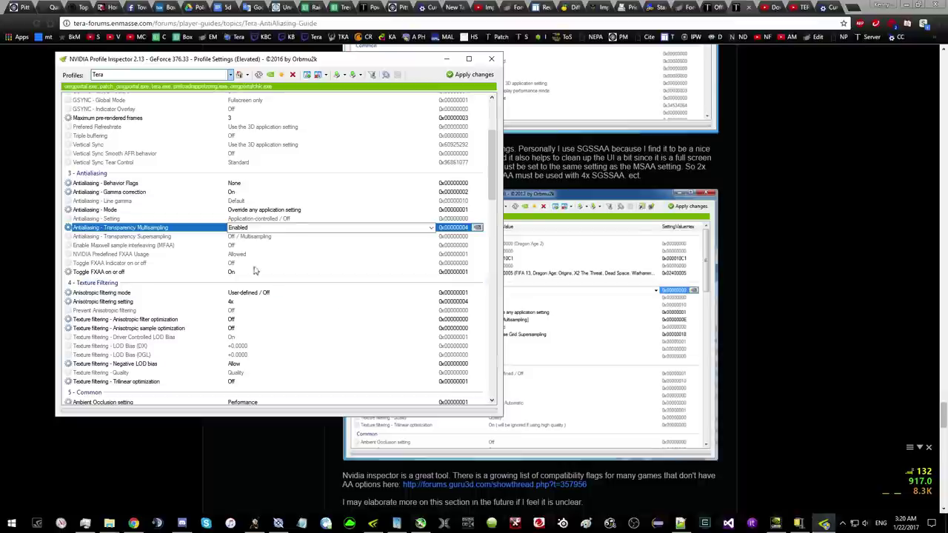
left_click(275, 236)
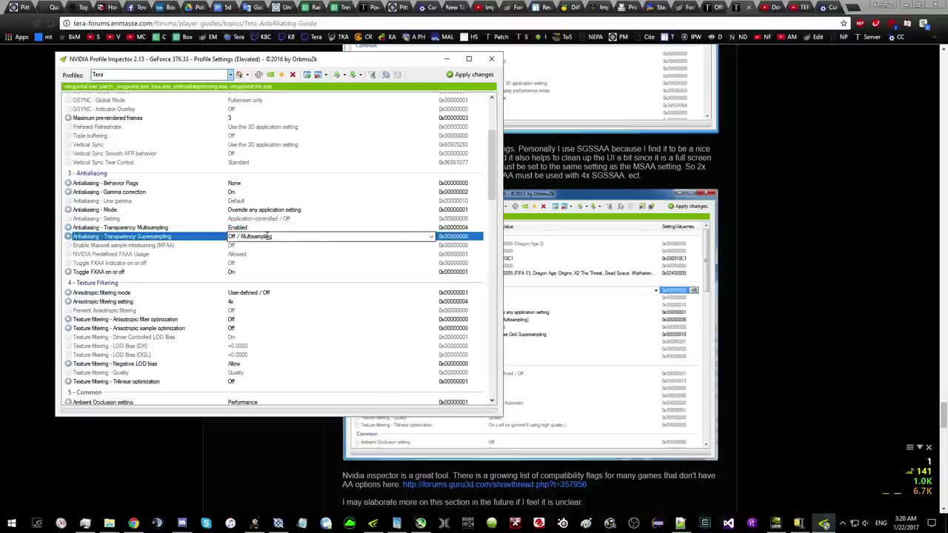
left_click(428, 237)
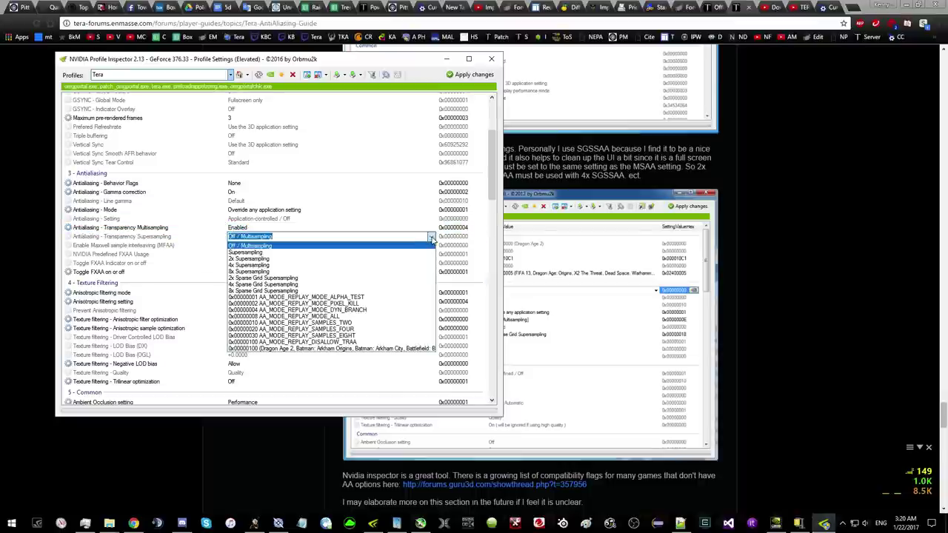
left_click(294, 278)
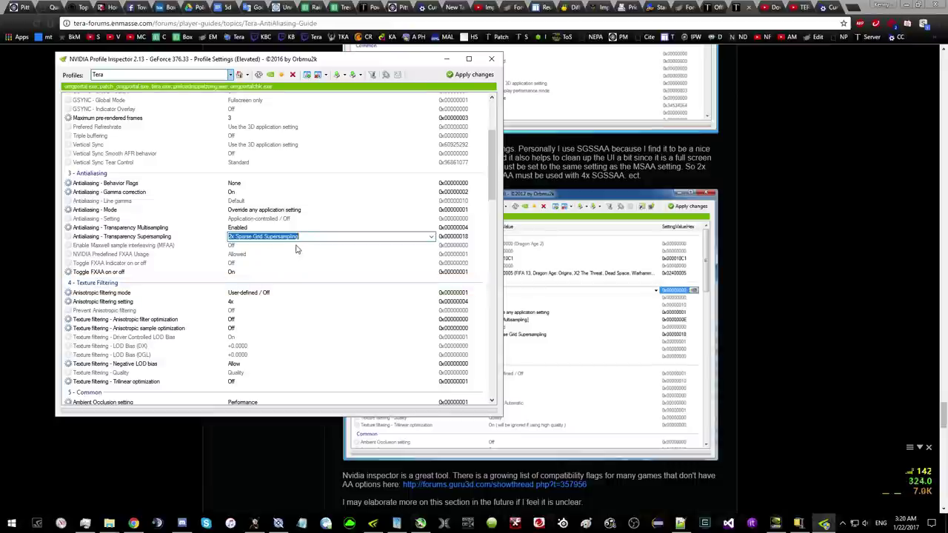
- Set the Tera profile's Antialiasing - Transparency Supersampling to Off / Multisampling and apply the changes
left_click(430, 236)
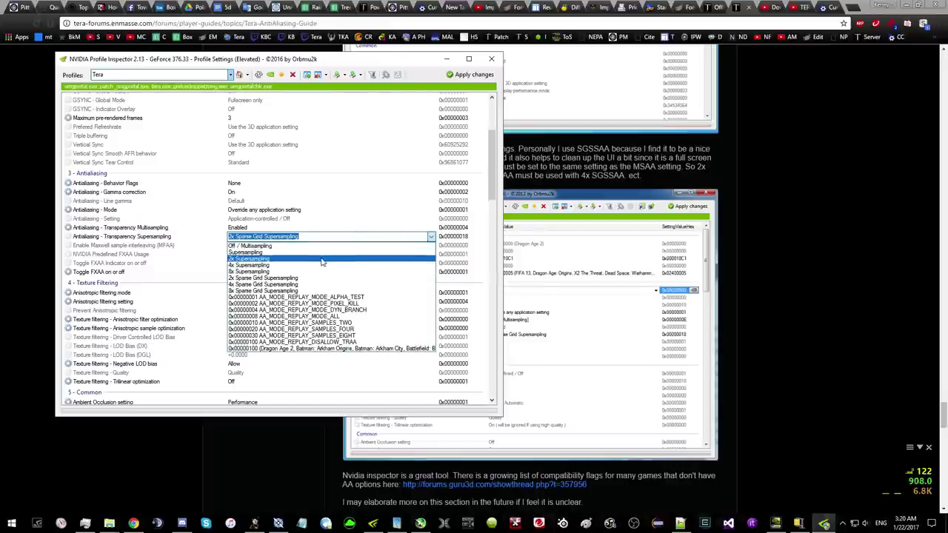
left_click(299, 262)
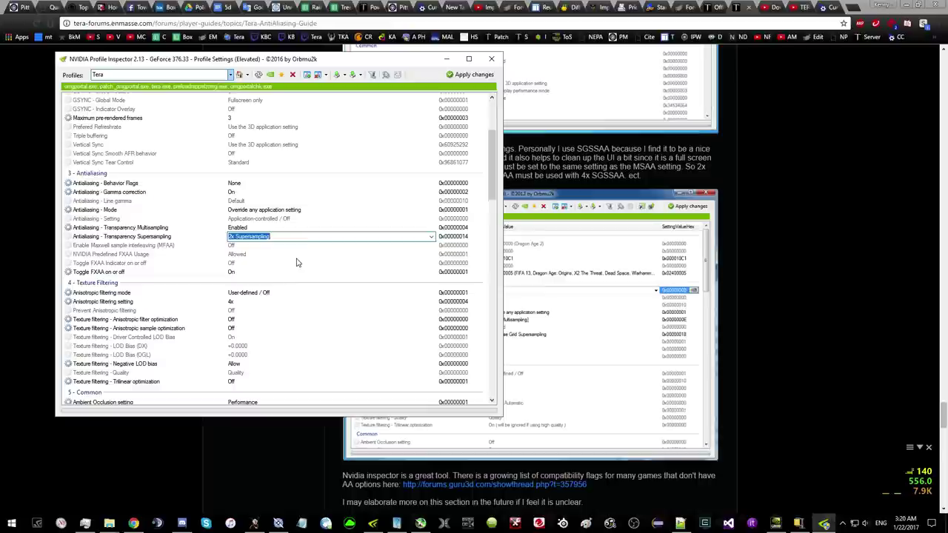
left_click(431, 237)
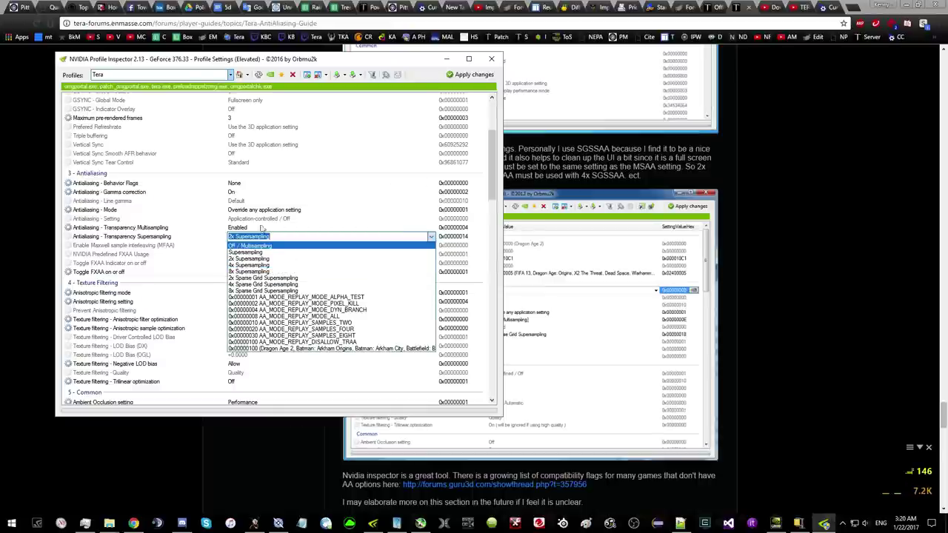
left_click(245, 246)
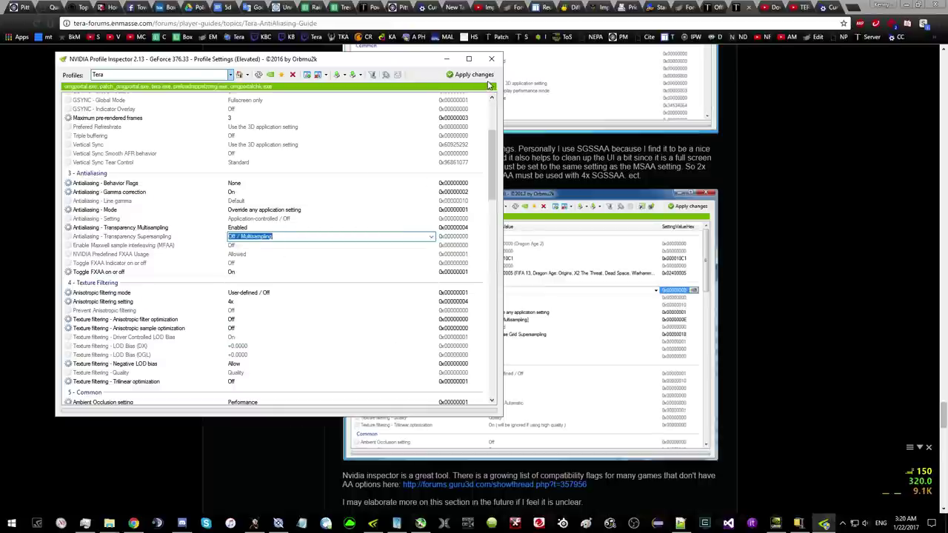
left_click(483, 76)
- Find and read the Downsampling section of the Tera AntiAliasing guide on the forum
left_click(577, 157)
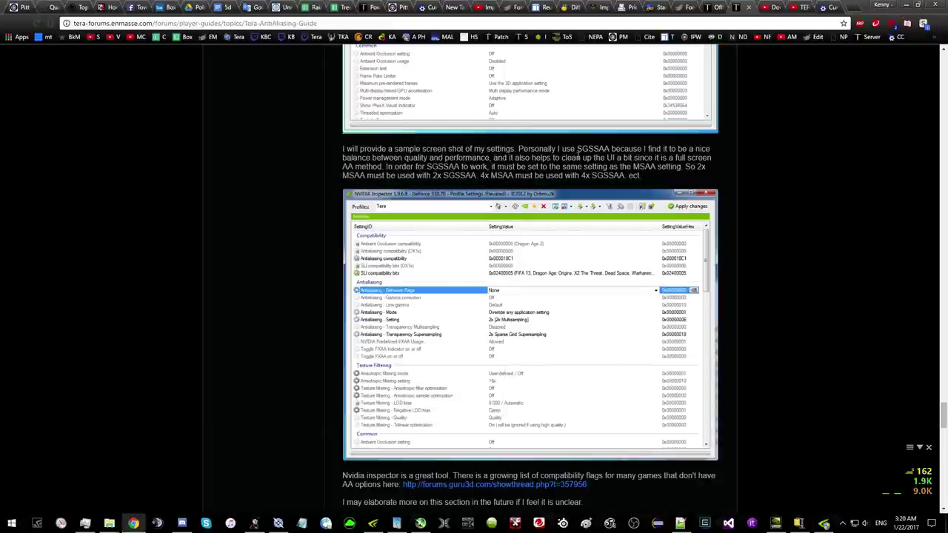
left_click(766, 6)
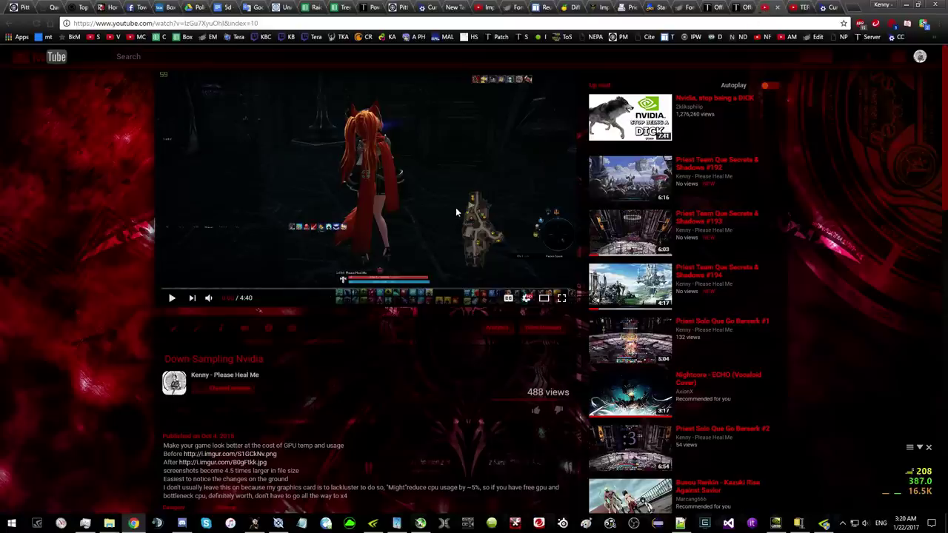
left_click(757, 6)
scroll(541, 218, "down", 5)
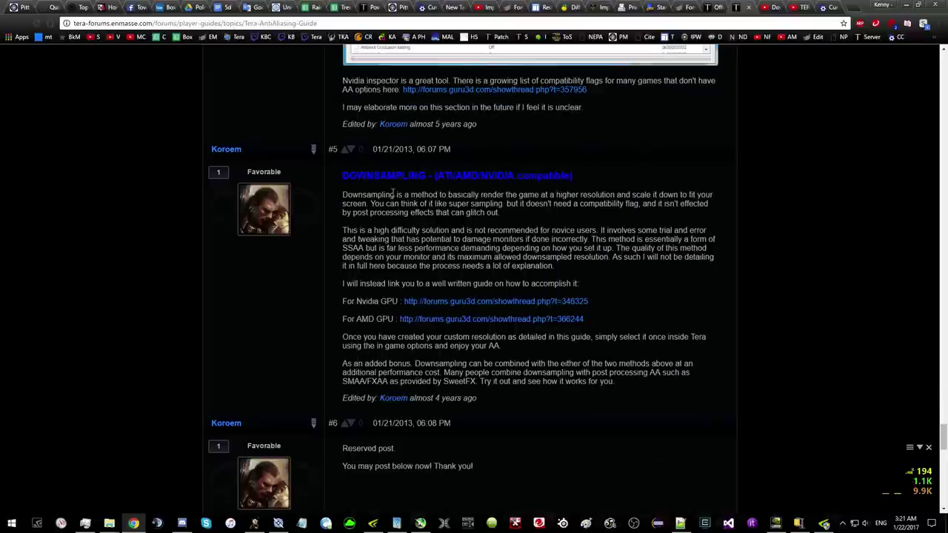
left_click_drag(338, 183, 609, 180)
left_click(694, 123)
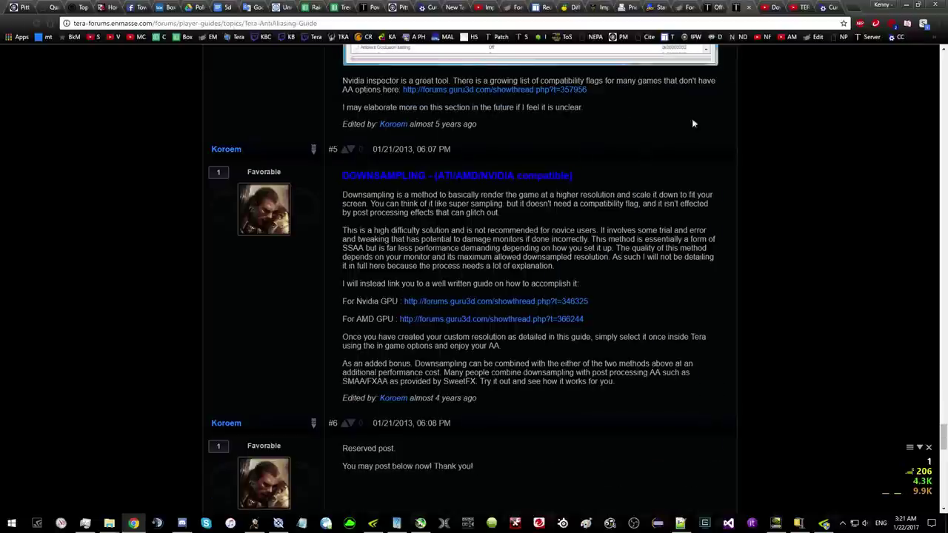
- Switch to the Down Sampling Nvidia video page and open the before and after screenshots linked in its description
left_click(769, 6)
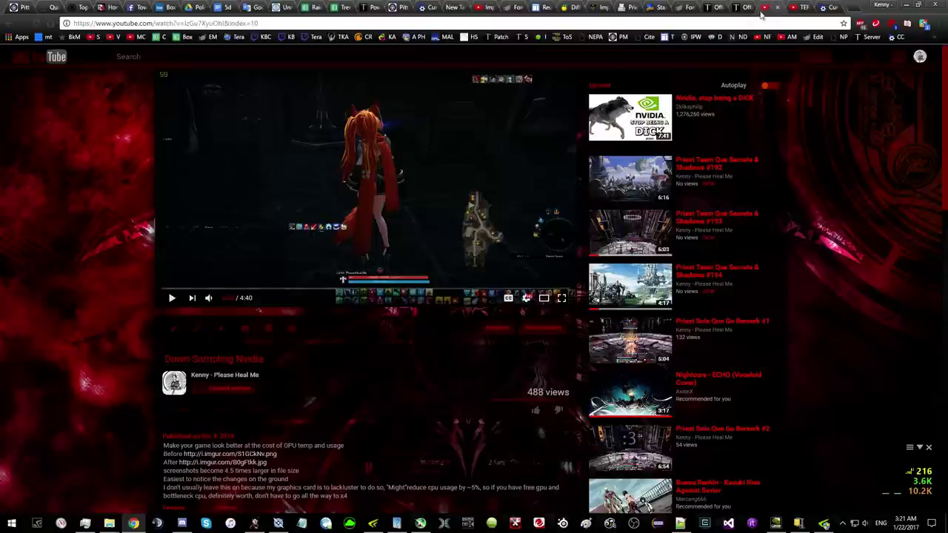
left_click(435, 141)
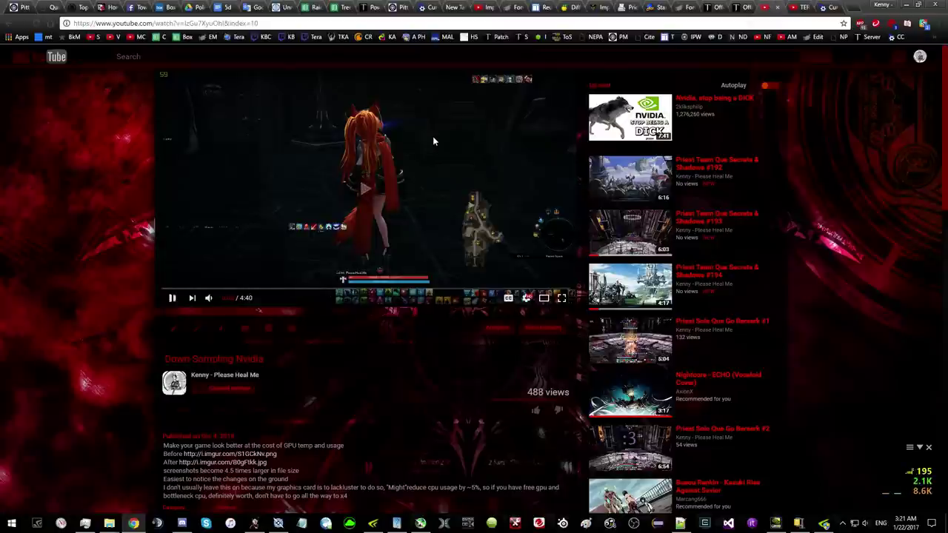
left_click(434, 141)
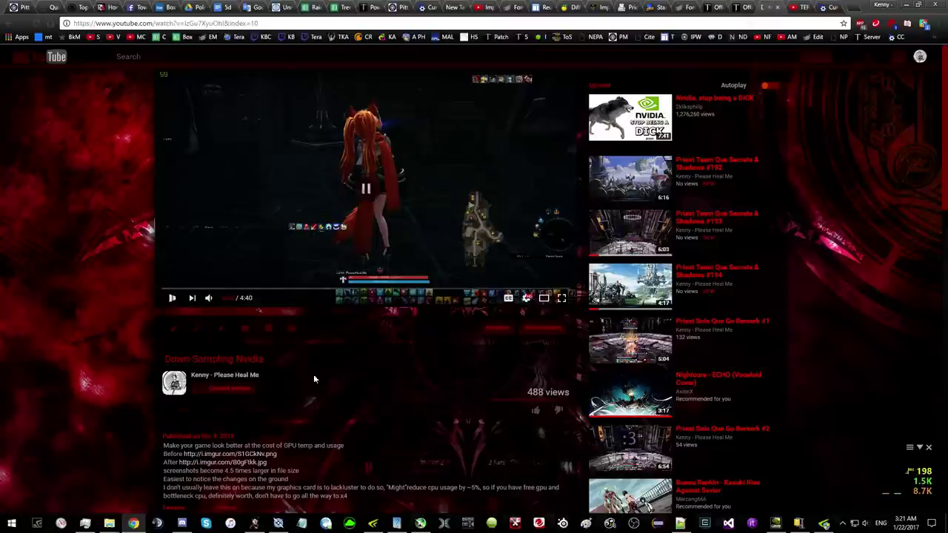
middle_click(261, 454)
left_click_drag(251, 465, 258, 447)
scroll(258, 448, "down", 5)
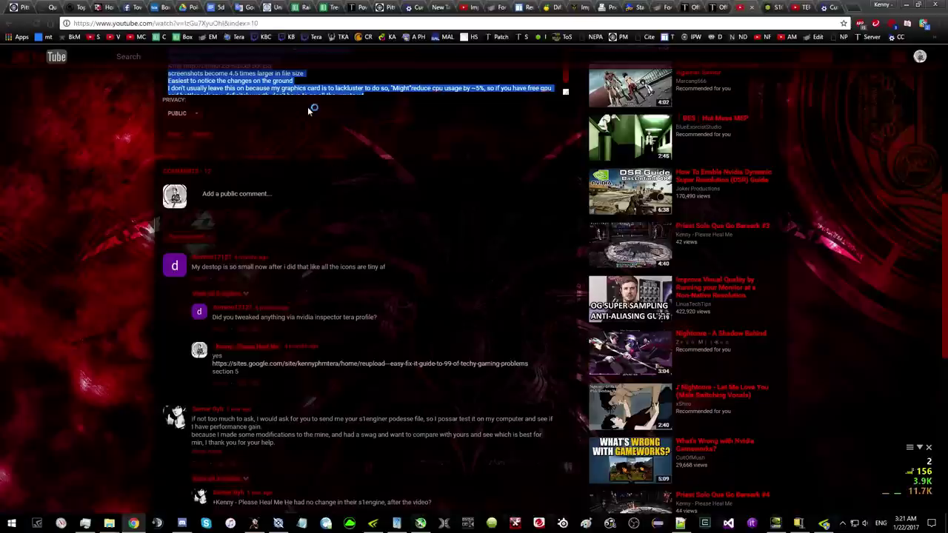
scroll(311, 109, "up", 2)
left_click(261, 206)
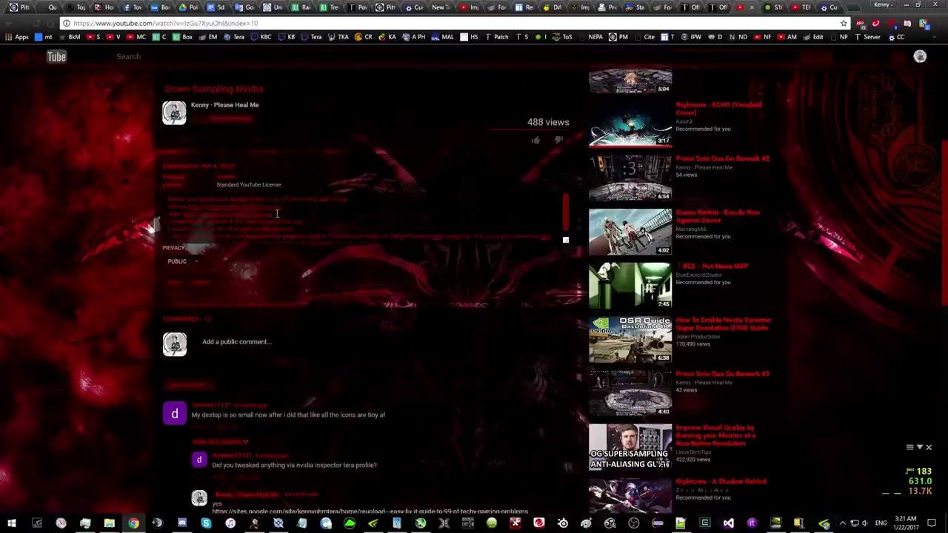
left_click_drag(277, 214, 852, 6)
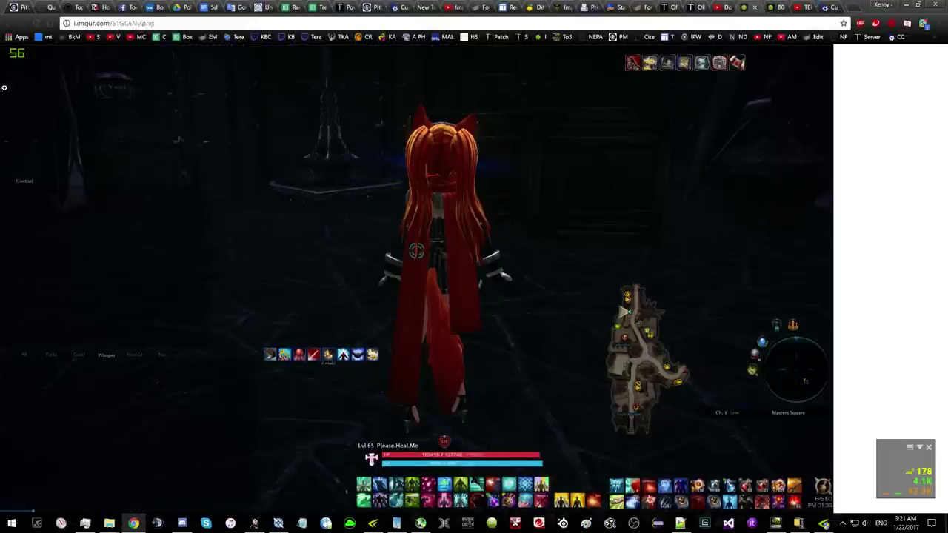
- Compare the before and after downsampling screenshots by alternating between the two images
left_click(774, 7)
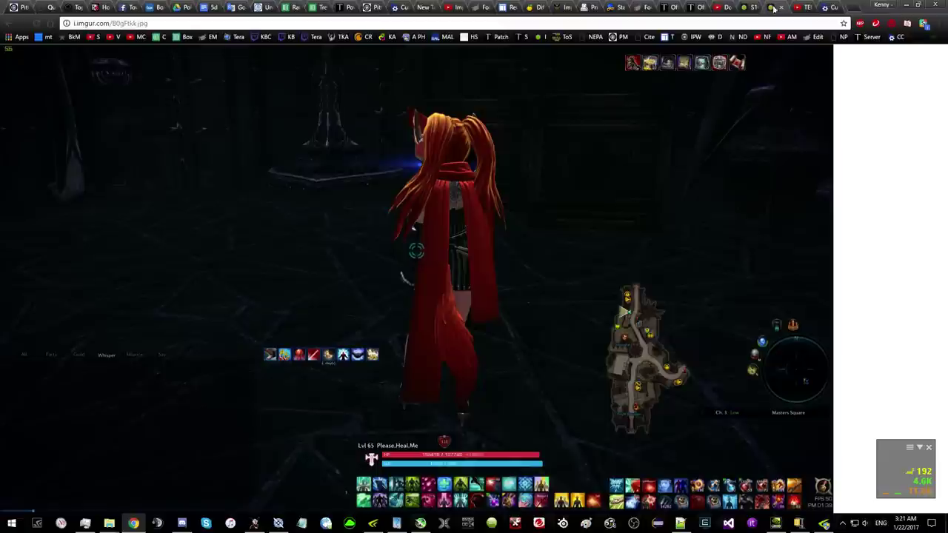
left_click(752, 6)
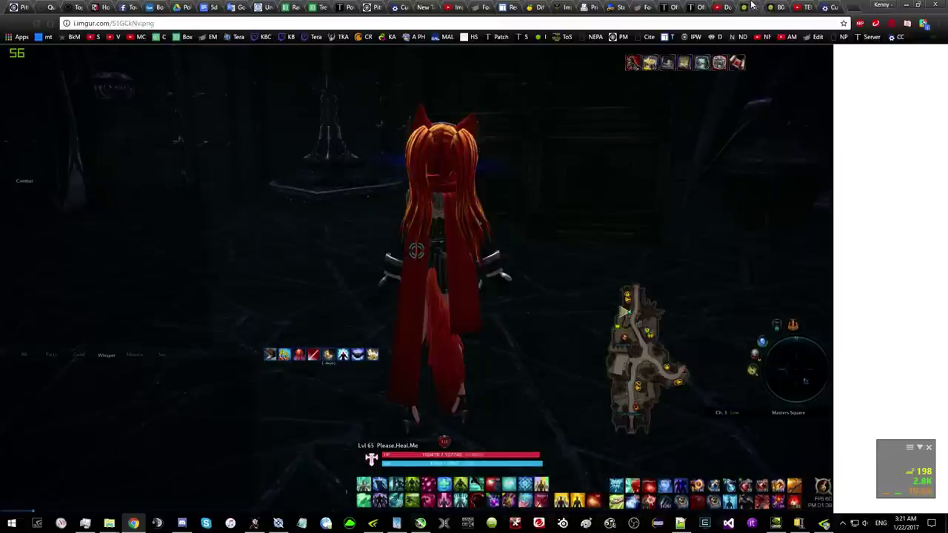
left_click(779, 5)
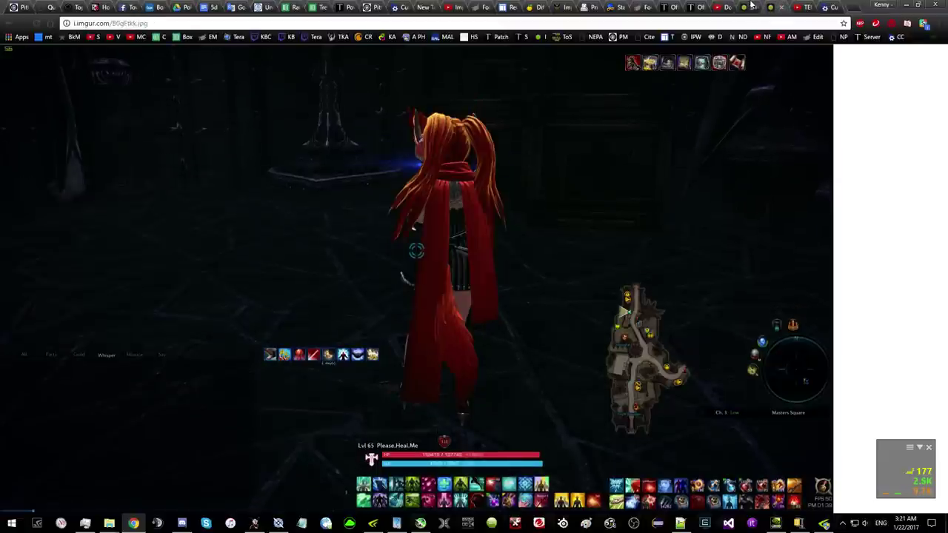
left_click(746, 6)
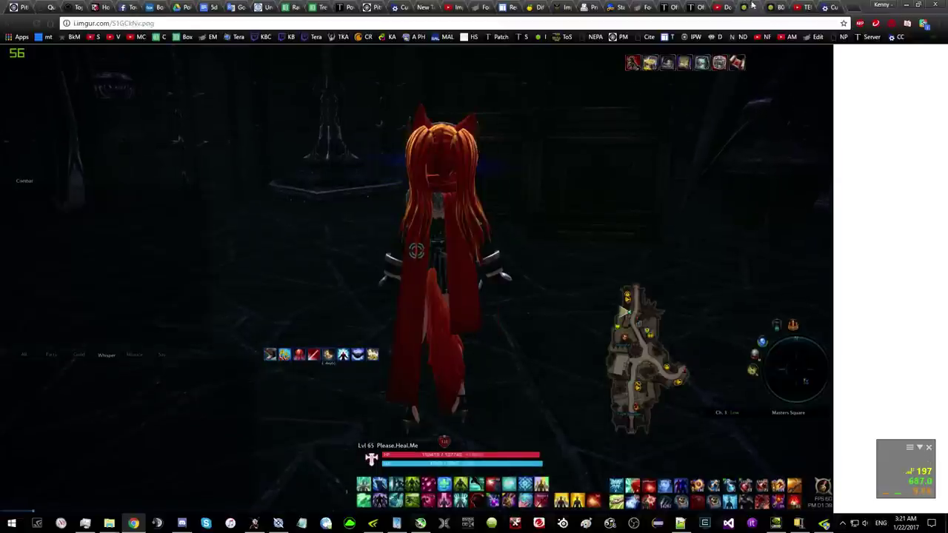
left_click(779, 5)
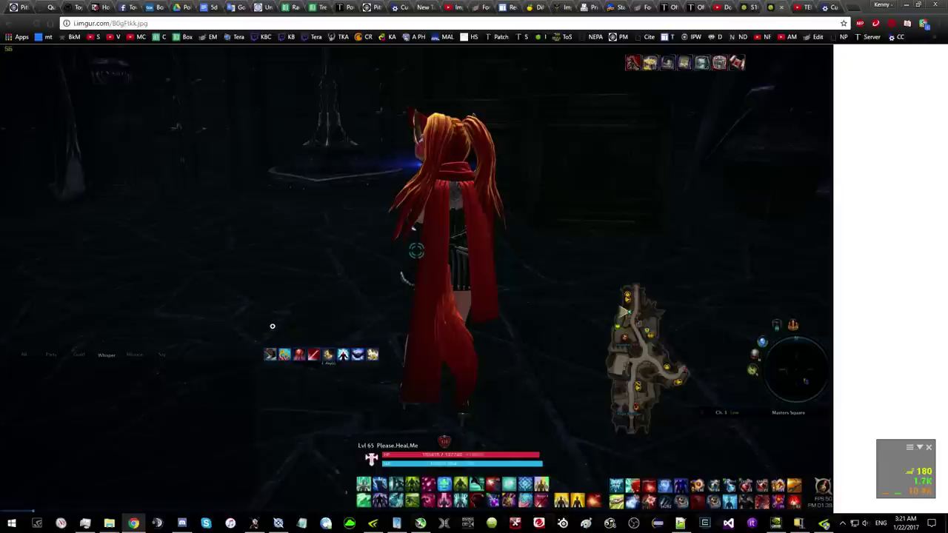
left_click(745, 5)
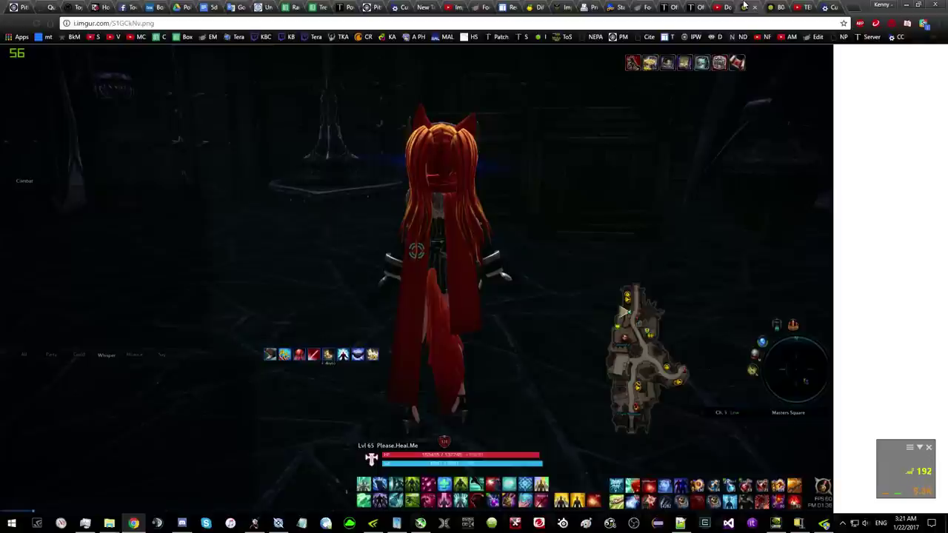
- Reapply the Tera profile changes, close NVIDIA Profile Inspector and bring up MSI Afterburner's hardware monitor
left_click(824, 524)
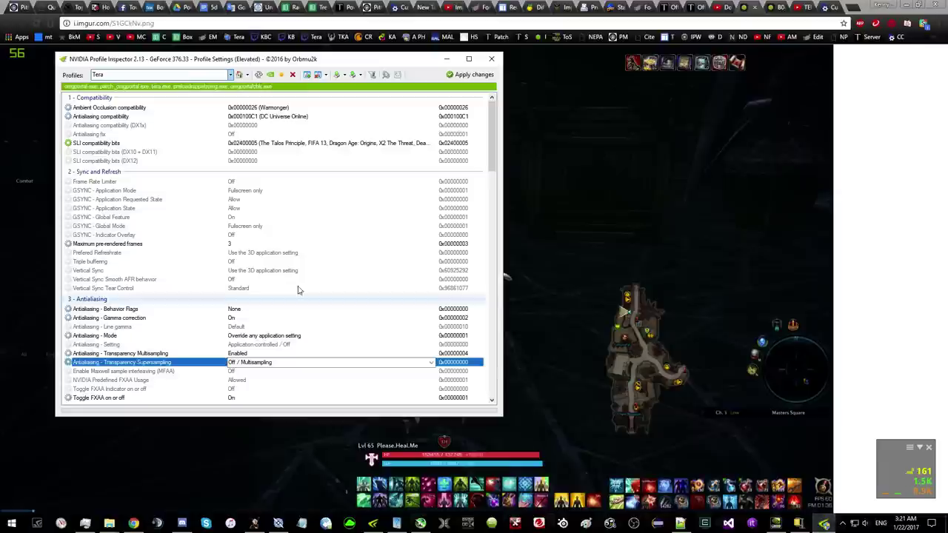
left_click(475, 74)
left_click(492, 59)
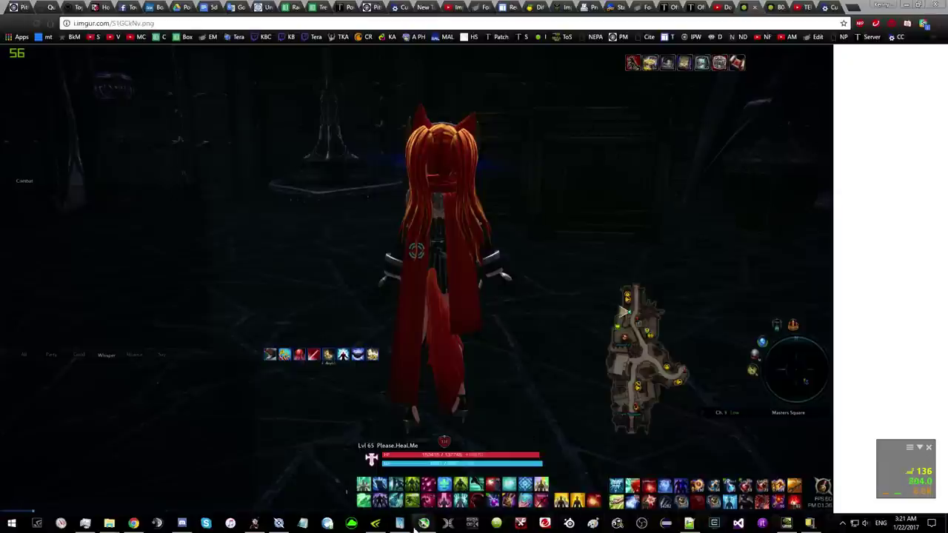
left_click(424, 524)
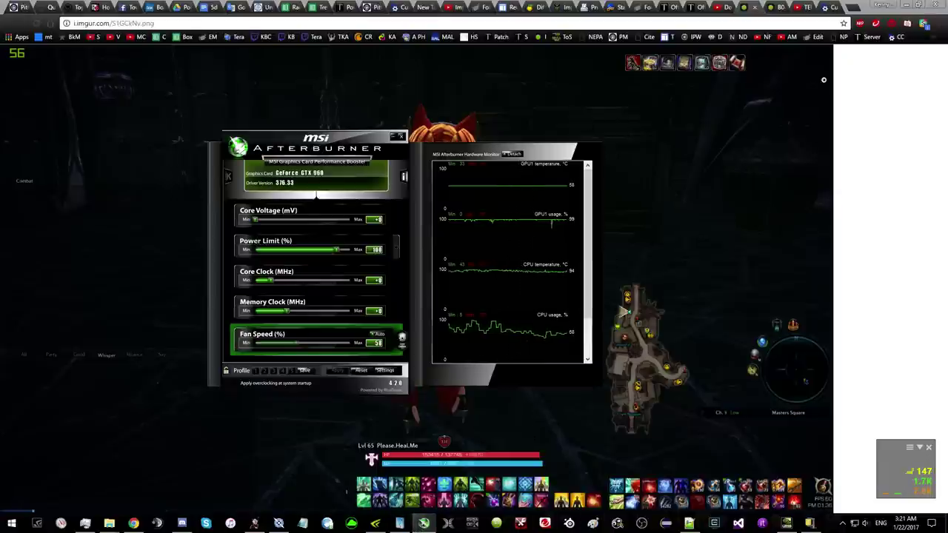
- Play the Down Sampling Nvidia video muted at full screen, skip ahead to its MSI Afterburner segment and leave full screen
left_click(720, 7)
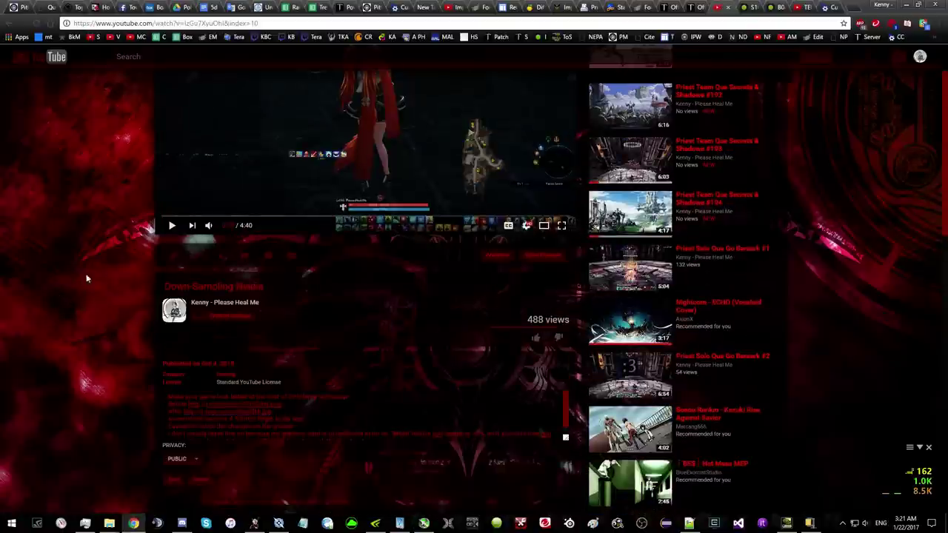
scroll(324, 239, "up", 1)
left_click(323, 240)
left_click(562, 299)
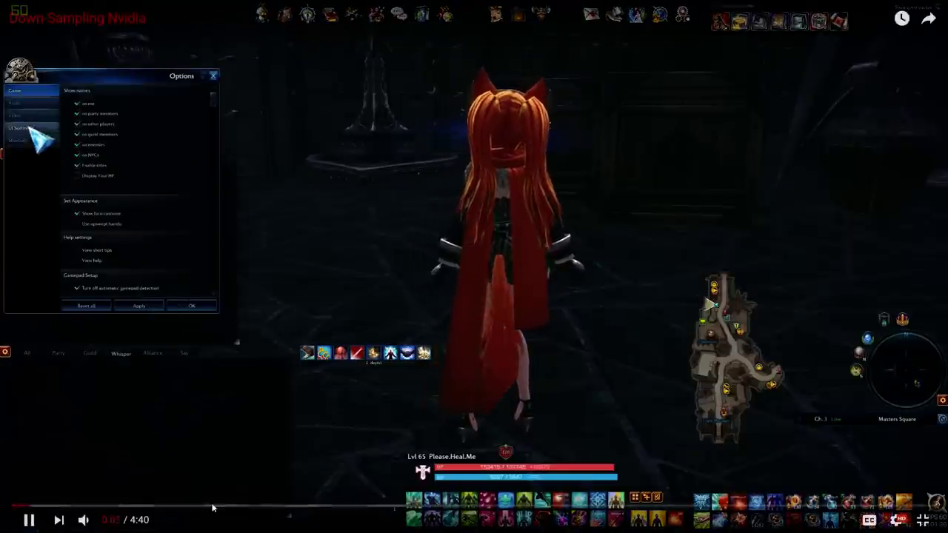
left_click(85, 520)
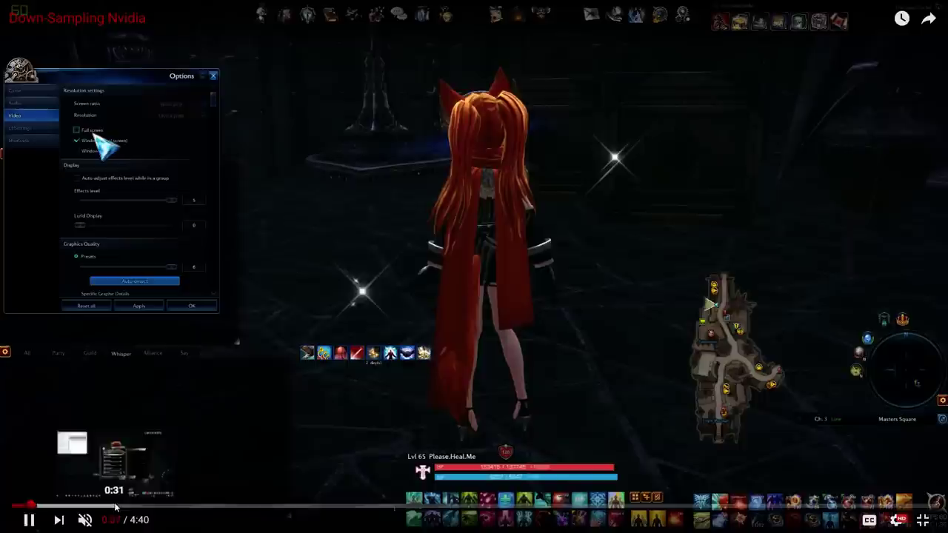
left_click(108, 506)
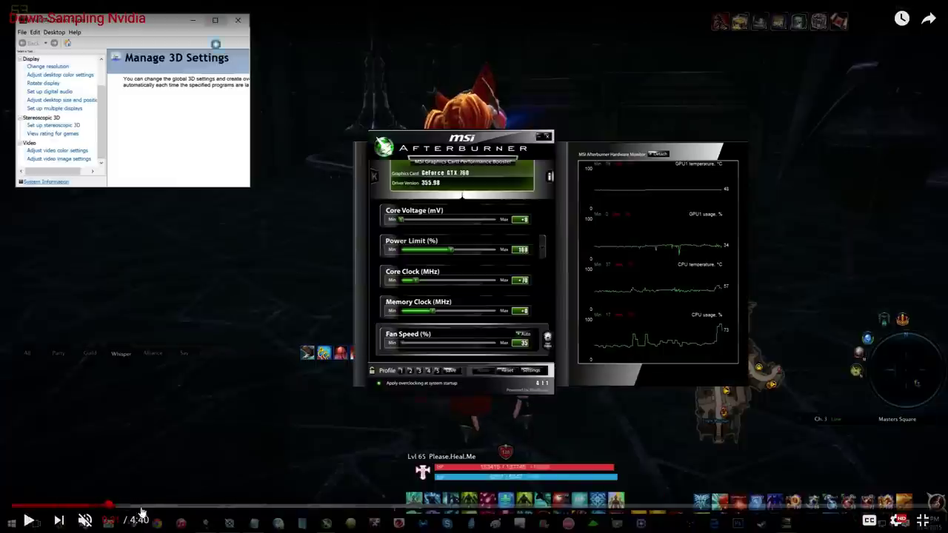
double_click(293, 266)
- Open NVIDIA Control Panel from the desktop and view Tera's program settings under Manage 3D Settings
key("super+d")
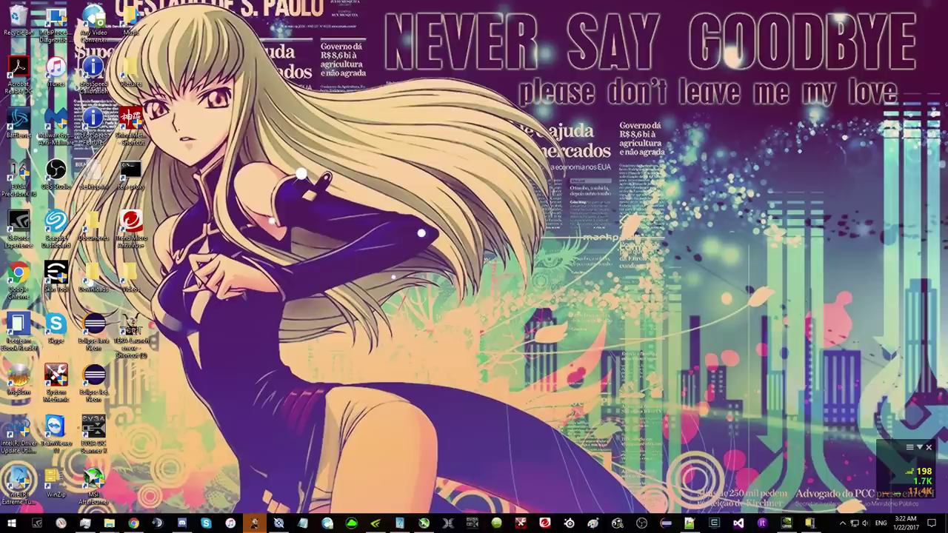
right_click(527, 167)
left_click(594, 247)
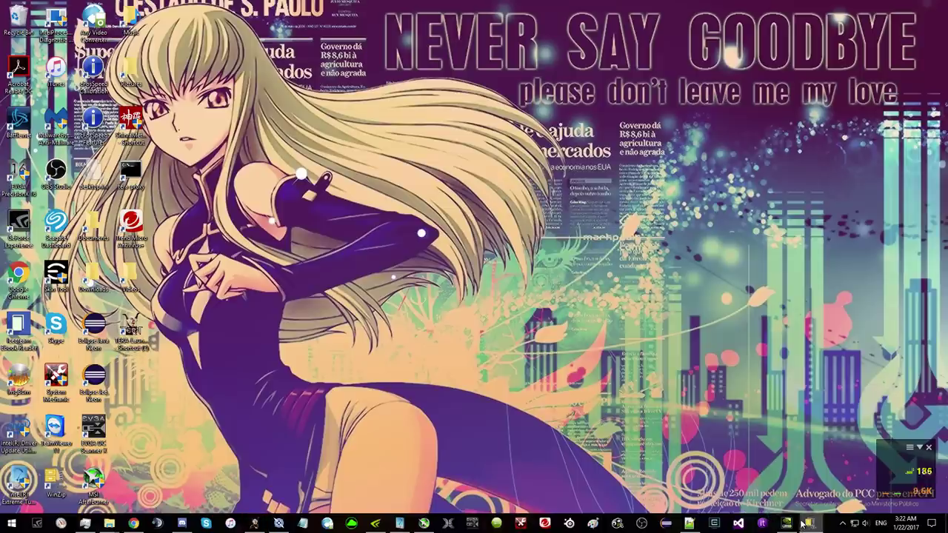
left_click(805, 524)
mouse_move(411, 528)
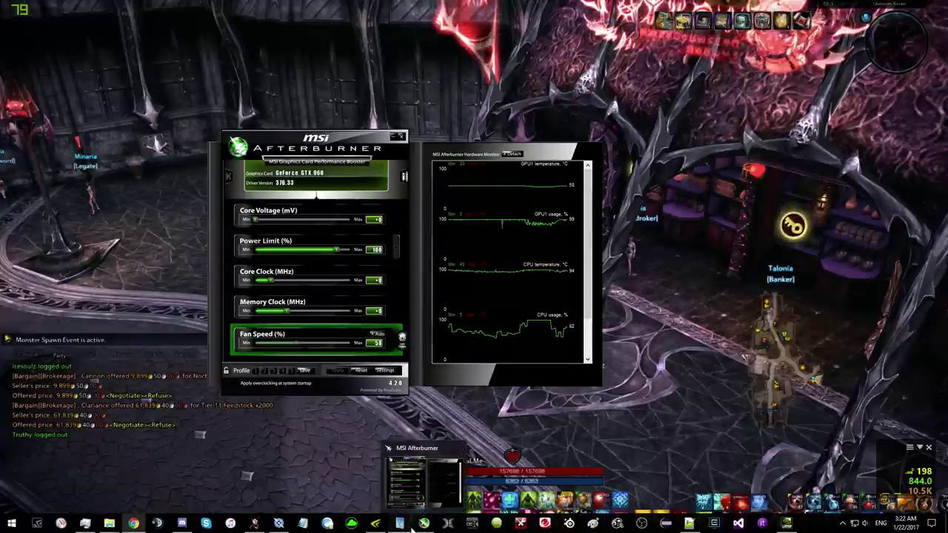
right_click(376, 524)
key("Escape")
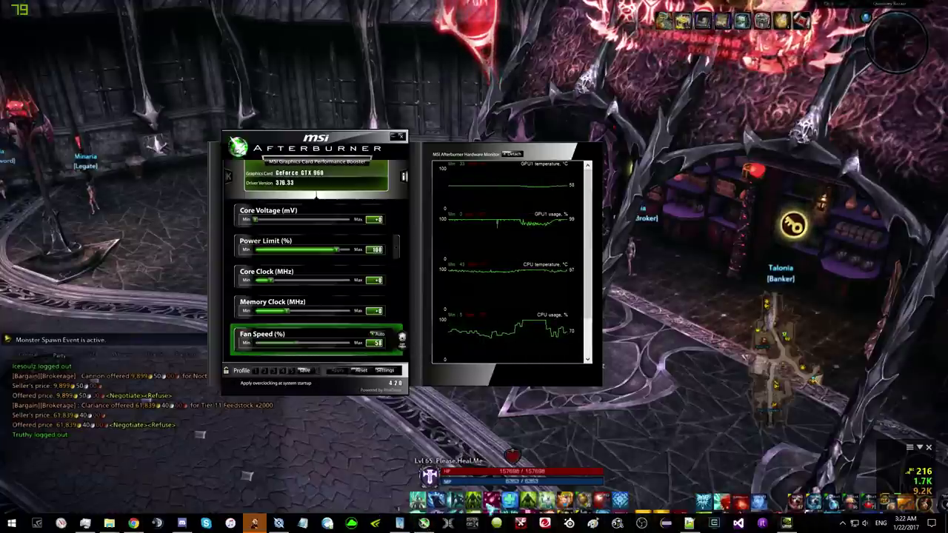
key("alt+Tab")
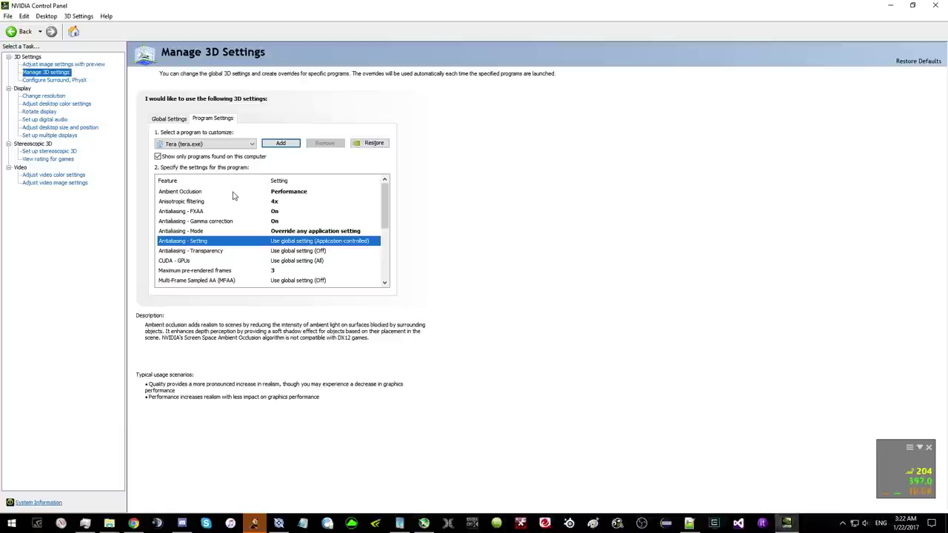
- Return to the Down Sampling Nvidia video and pause it at the Adjust Desktop Size and Position segment
key("alt+Tab")
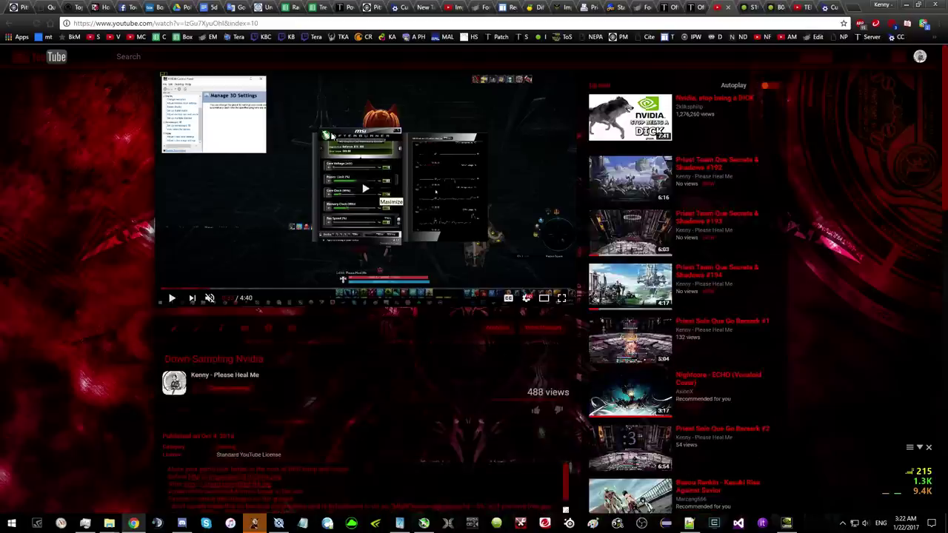
left_click(231, 291)
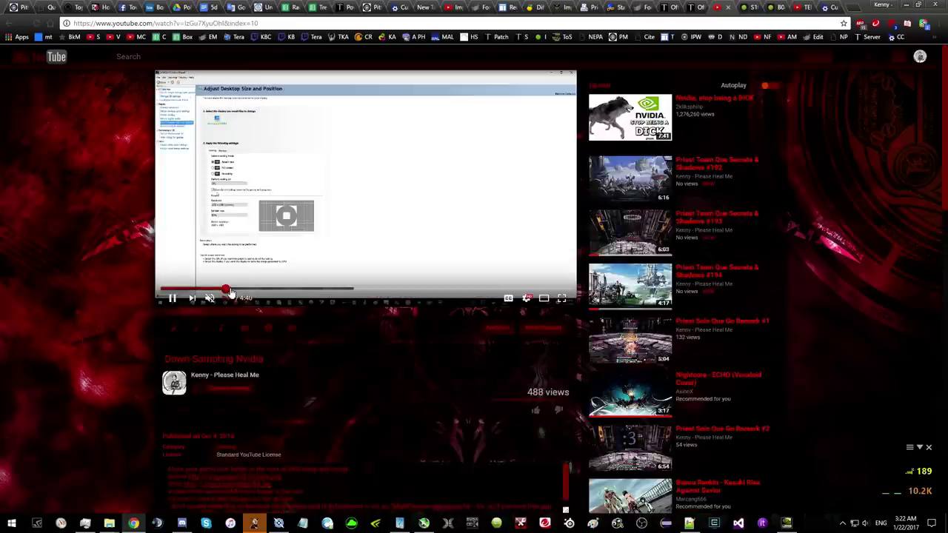
left_click(428, 269)
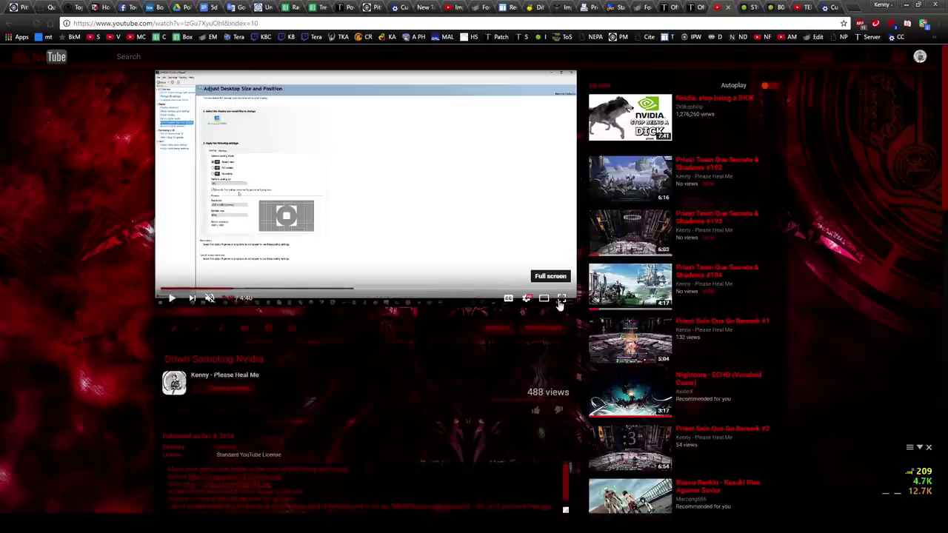
- Show the Down Sampling Nvidia video full screen, switch to NVIDIA Control Panel, set the PhysX processor to GeForce GTX 960 and apply it
left_click(561, 300)
left_click(531, 251)
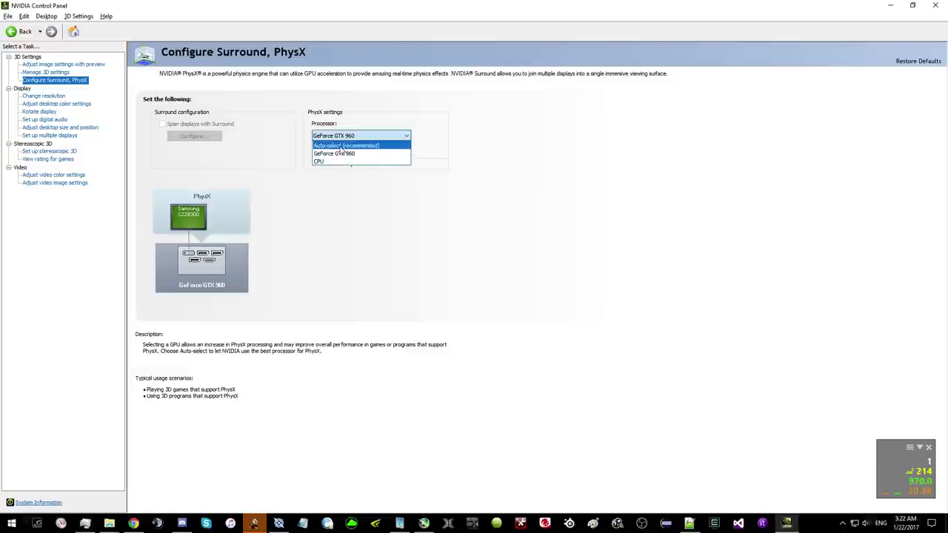
left_click(345, 146)
left_click(375, 136)
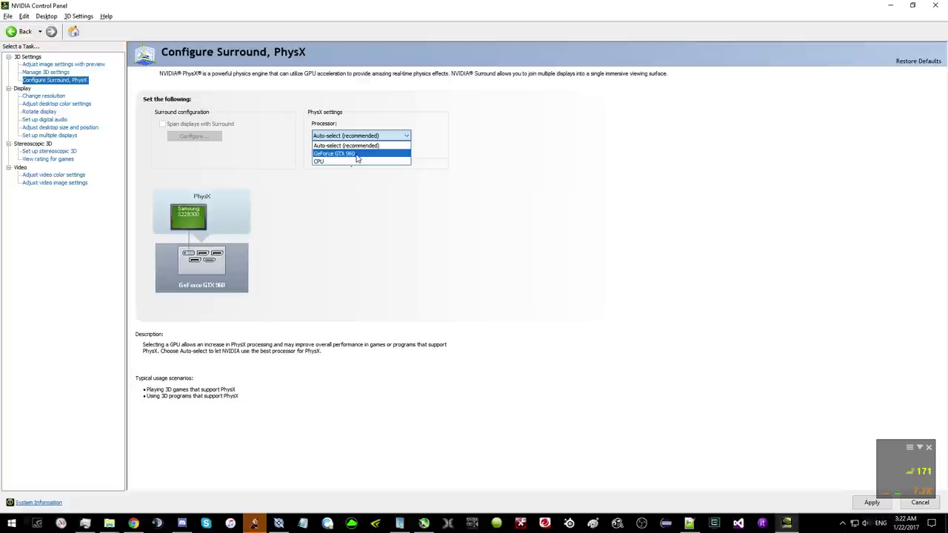
left_click(354, 154)
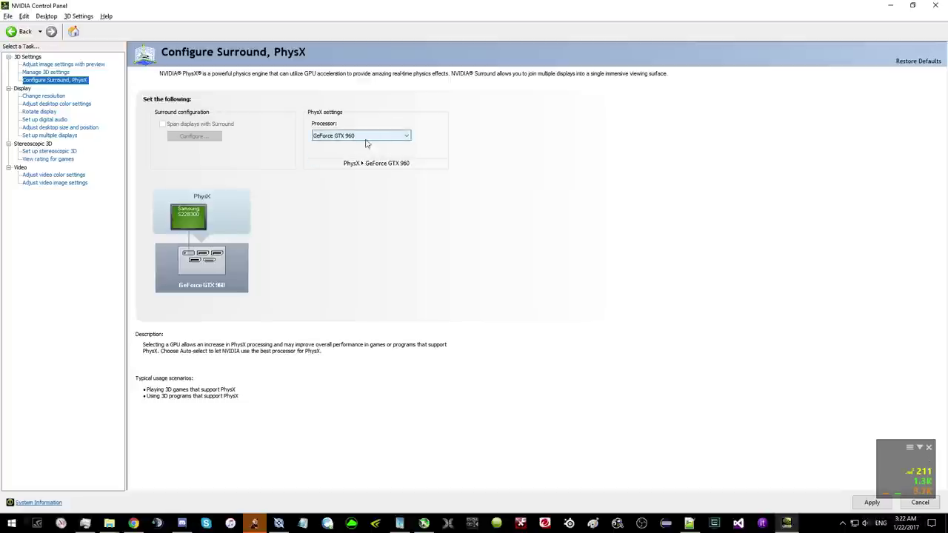
left_click(880, 507)
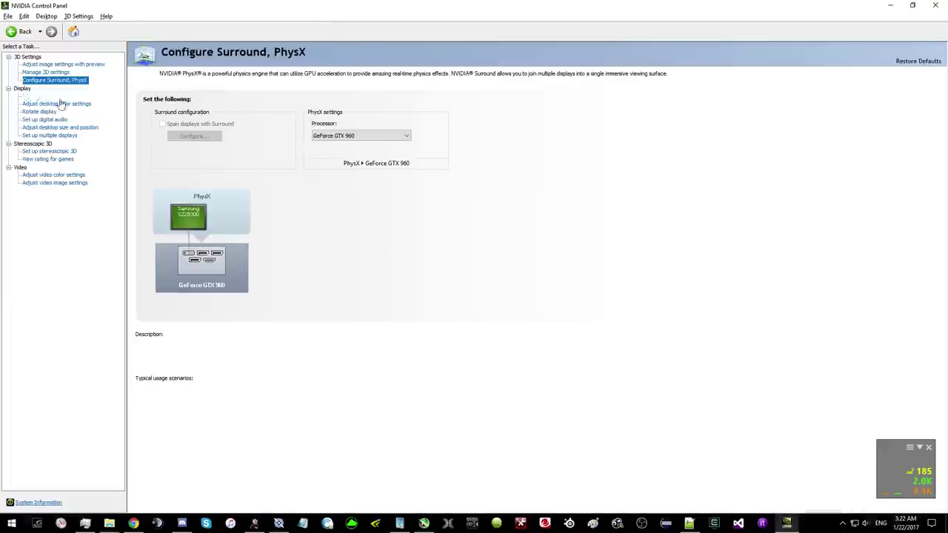
- Compare the video's Adjust Desktop Size and Position segment with the open NVIDIA Control Panel
left_click(132, 524)
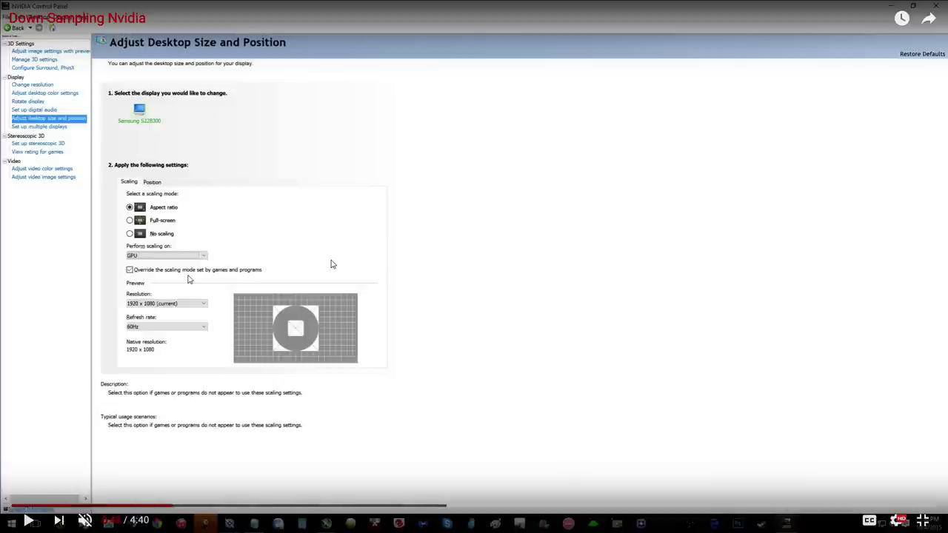
key("alt+Tab")
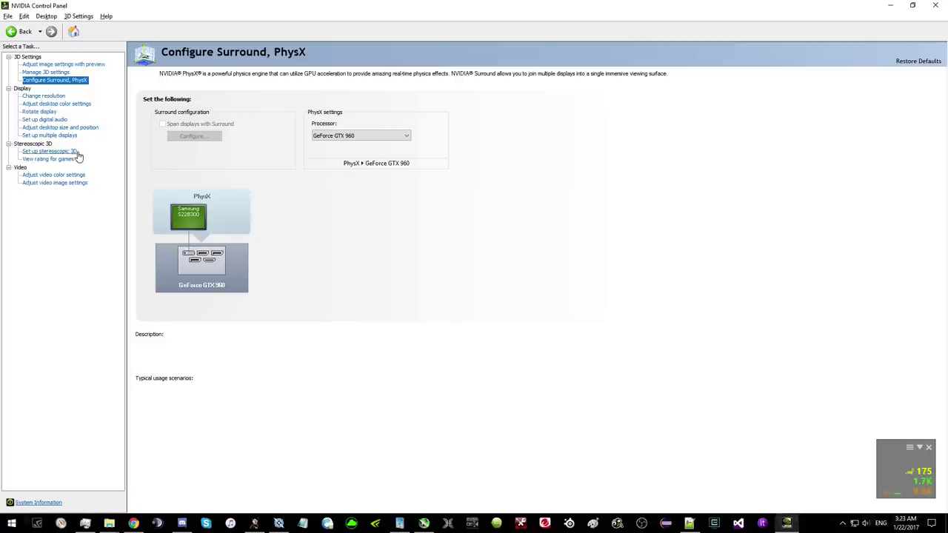
key("alt+Tab")
key("alt+Tab")
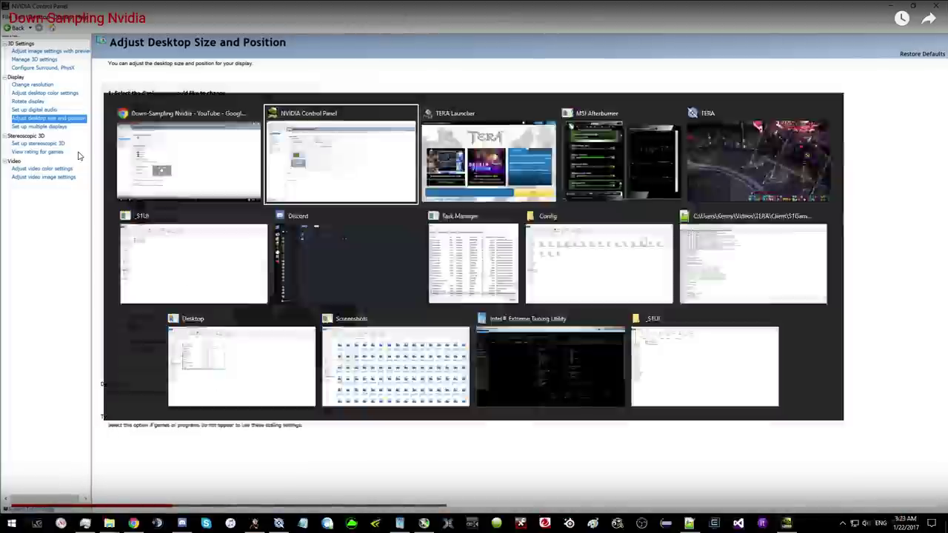
- Set desktop scaling to be performed on the GPU, checking it against the video, and keep the applied desktop configuration
left_click(59, 127)
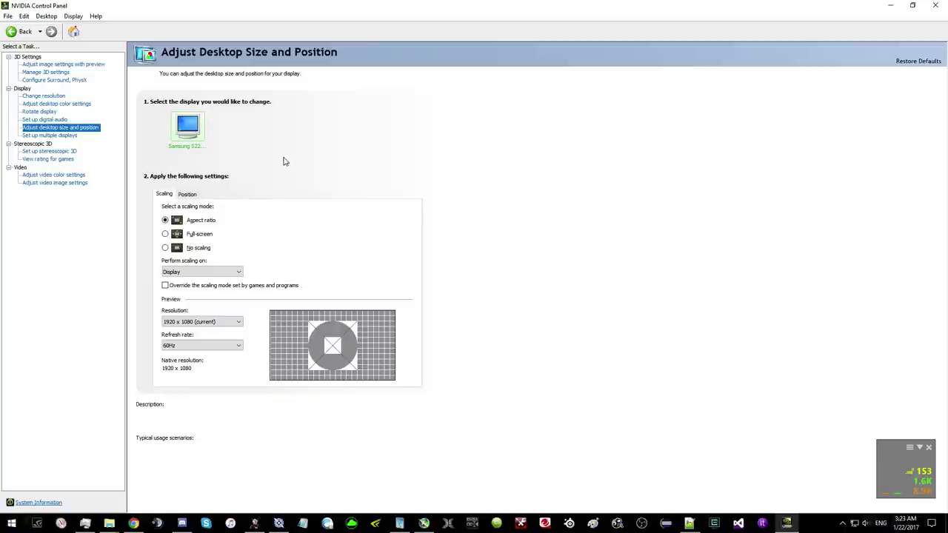
left_click(198, 272)
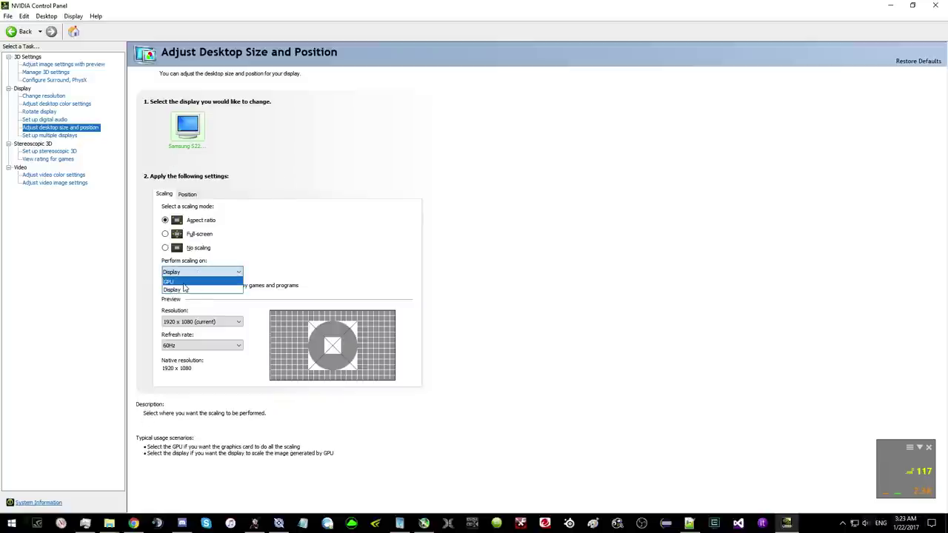
left_click(184, 282)
key("alt+Tab")
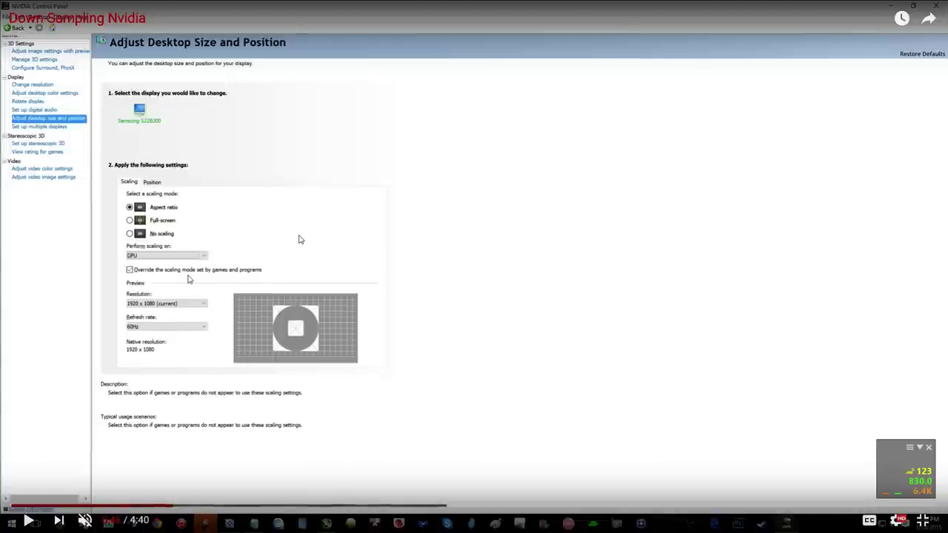
left_click(300, 239)
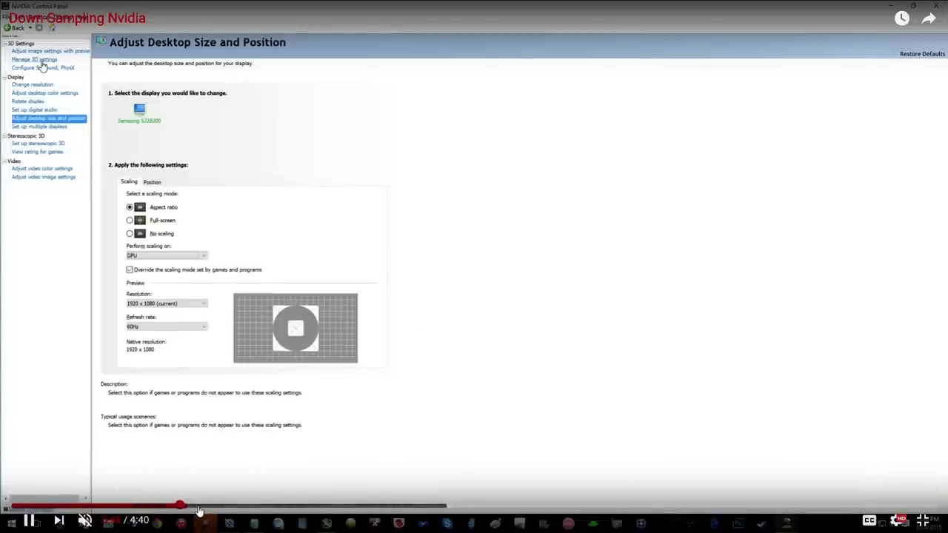
key("alt+Tab")
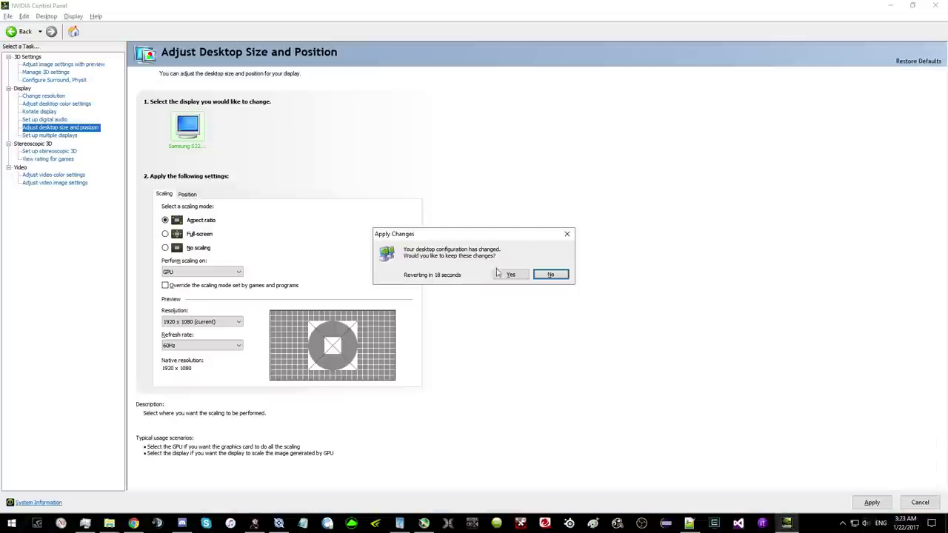
left_click(511, 275)
- Check the DSR factors chosen in the video's Manage 3D Settings segment and return to NVIDIA Control Panel
key("alt+Tab")
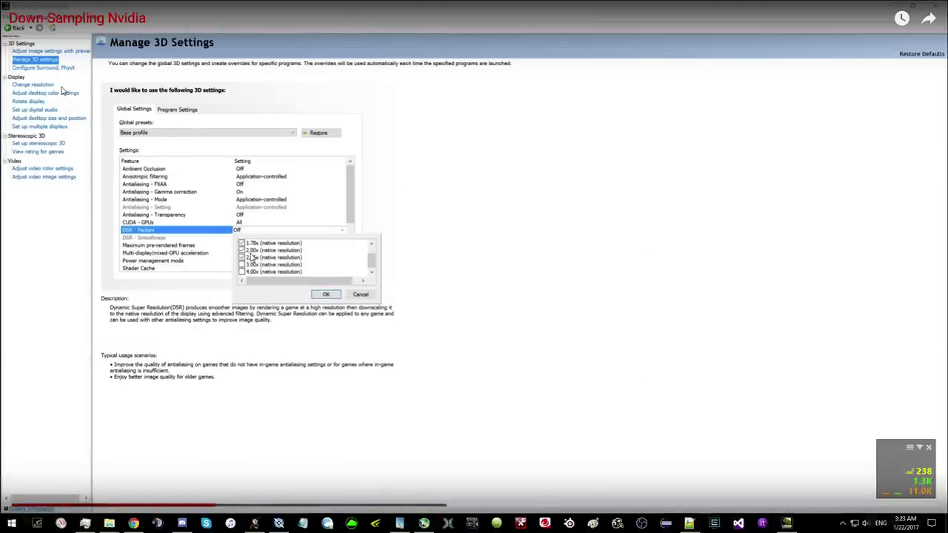
key("alt+Tab")
key("alt+Tab")
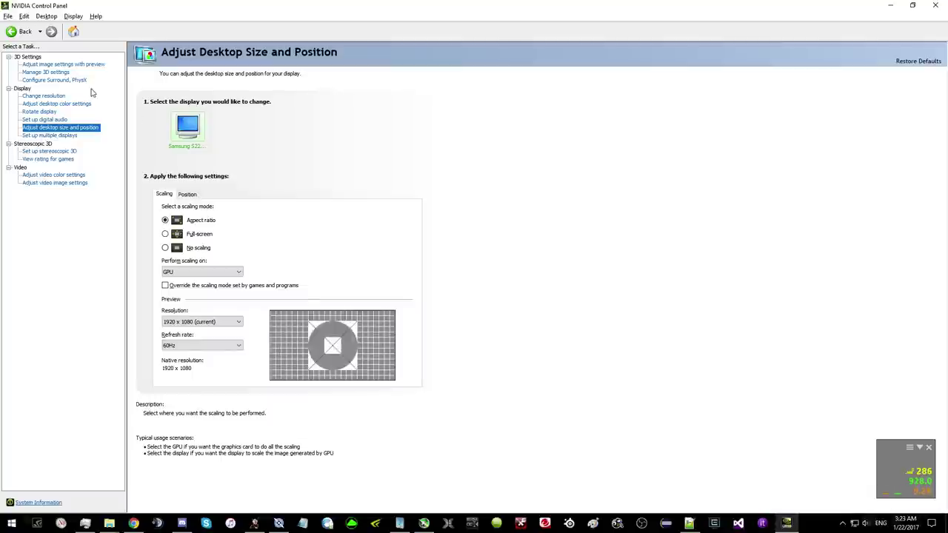
- Open DSR - Factors in the global 3D settings, try out native resolution multiples up to 4.00x and clear them all
left_click(41, 73)
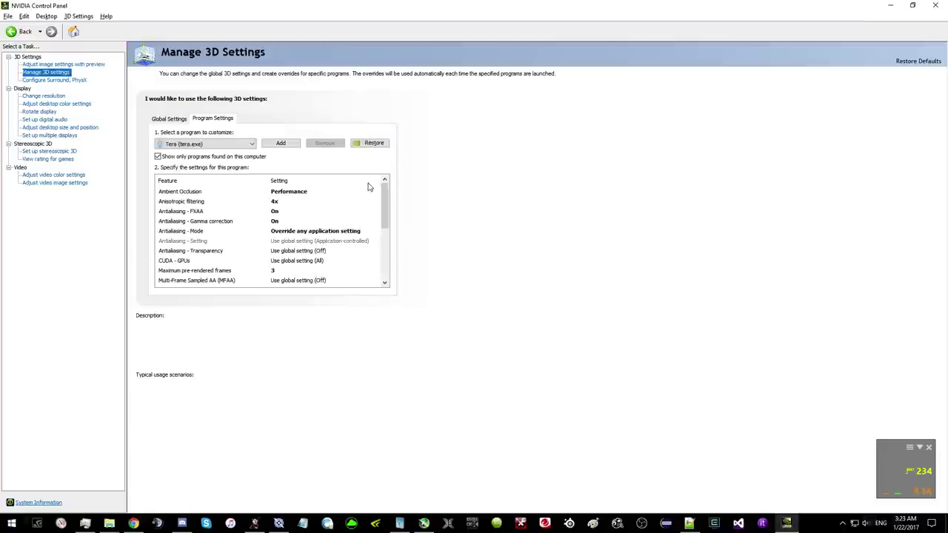
left_click(170, 120)
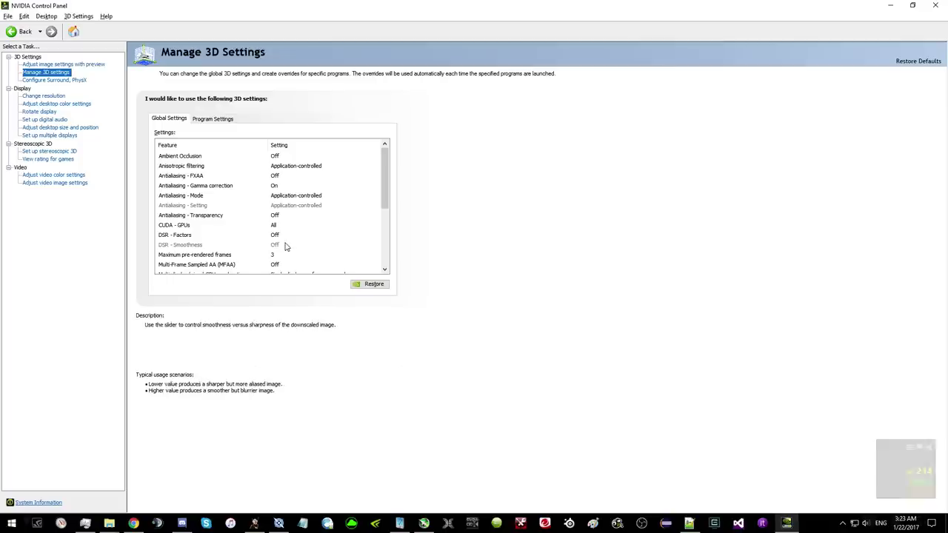
scroll(287, 245, "down", 5)
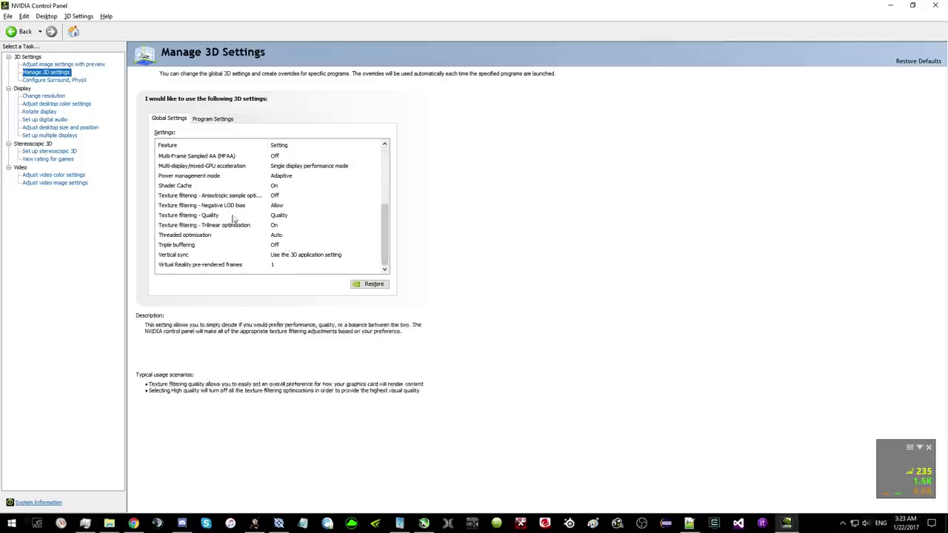
scroll(245, 207, "up", 3)
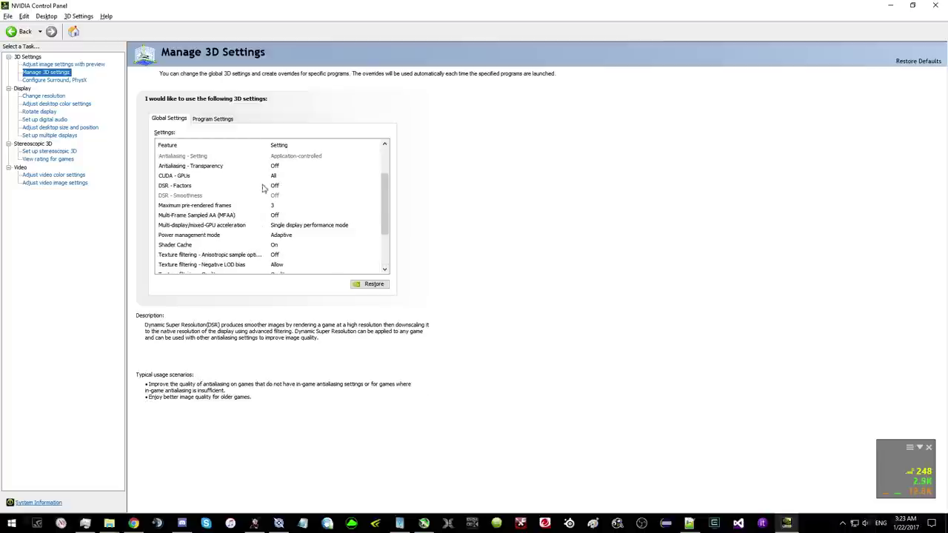
left_click(289, 189)
scroll(294, 219, "down", 1)
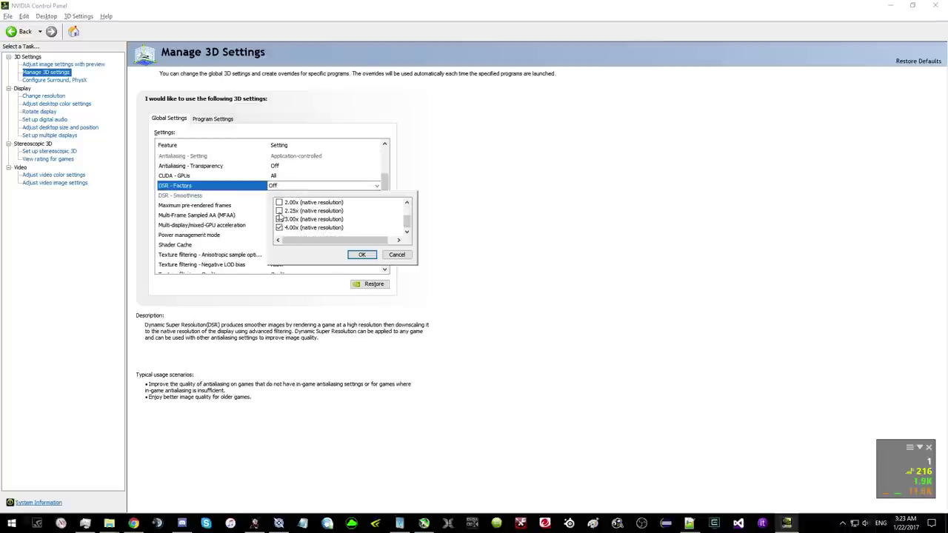
left_click(279, 211)
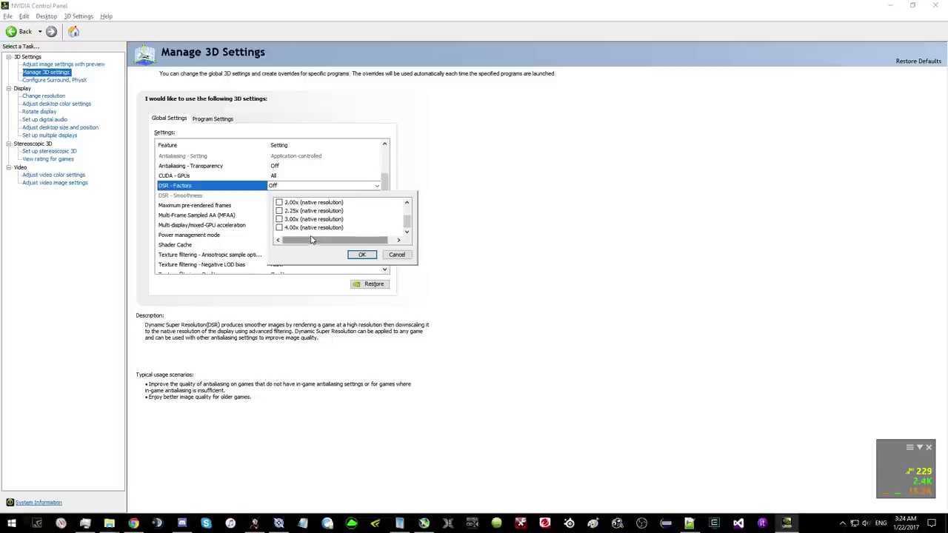
left_click(360, 255)
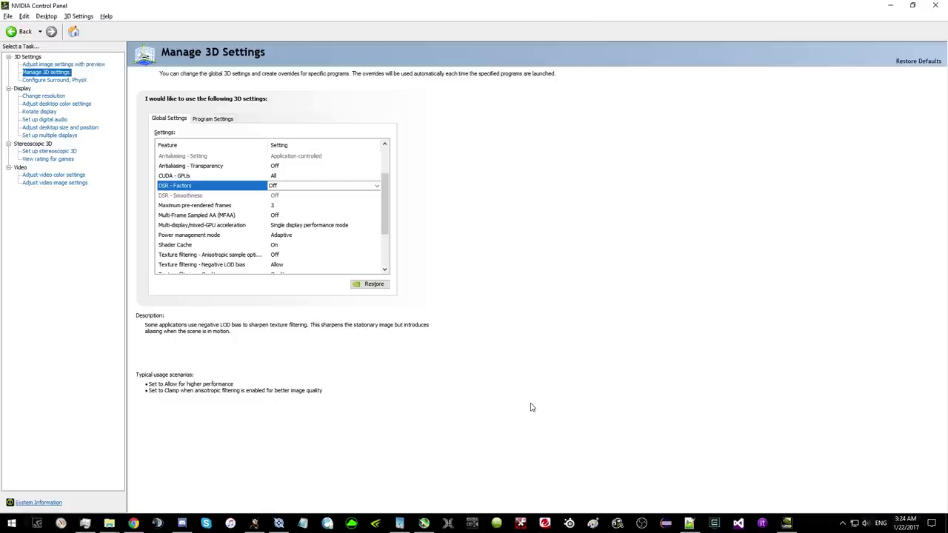
- Set desktop scaling to be performed on the Display again and keep the applied changes
left_click(59, 128)
left_click(191, 273)
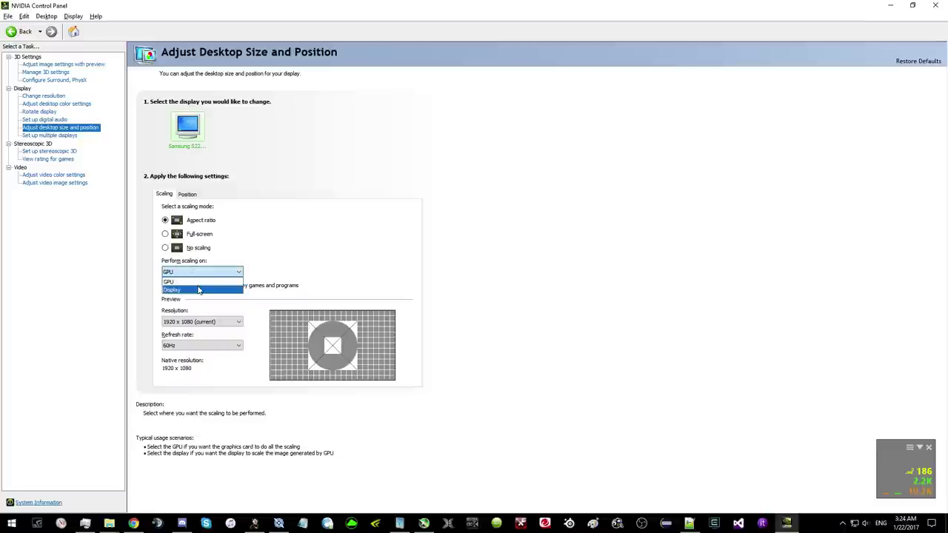
left_click(191, 286)
left_click(872, 503)
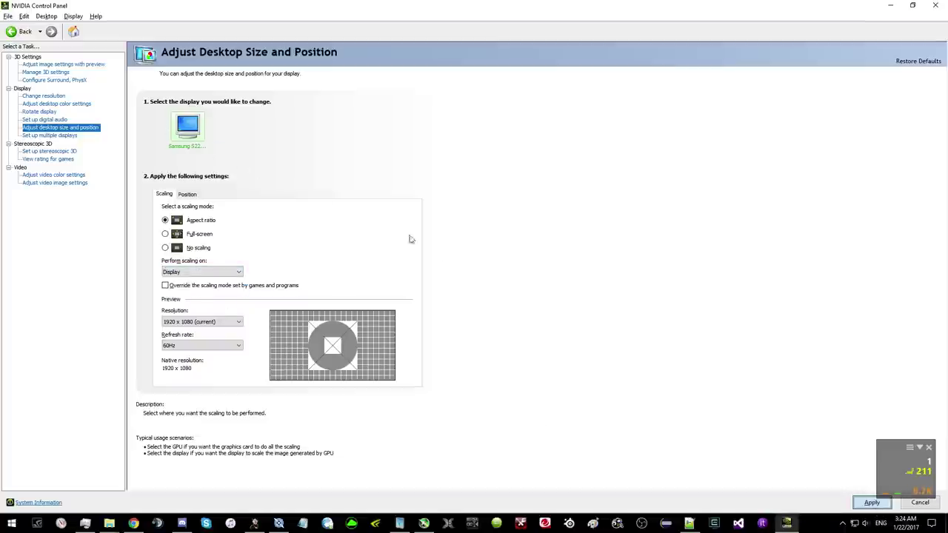
left_click(510, 275)
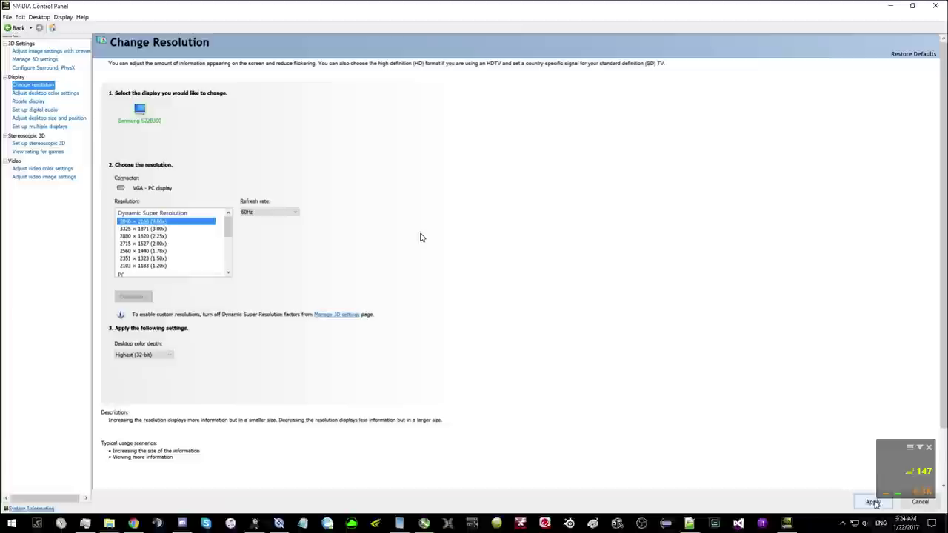
- Compare the video's Change Resolution segment with the resolution list on NVIDIA Control Panel's Change Resolution page
mouse_move(388, 227)
left_click(205, 239)
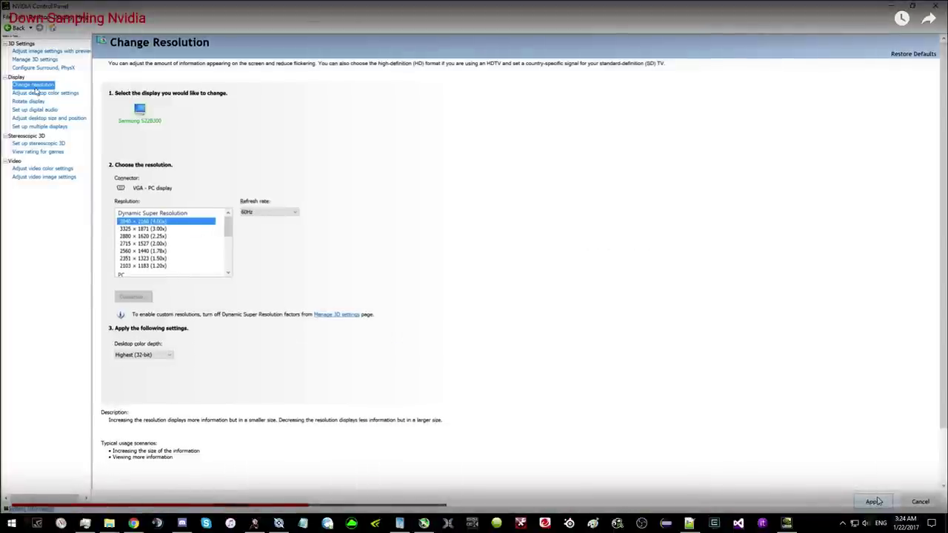
key("alt+Tab")
left_click(184, 159)
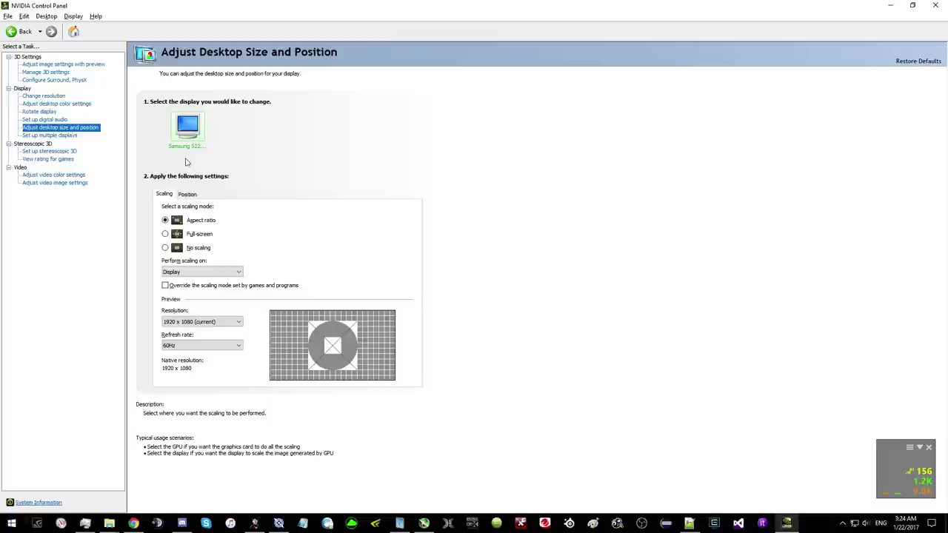
left_click(43, 97)
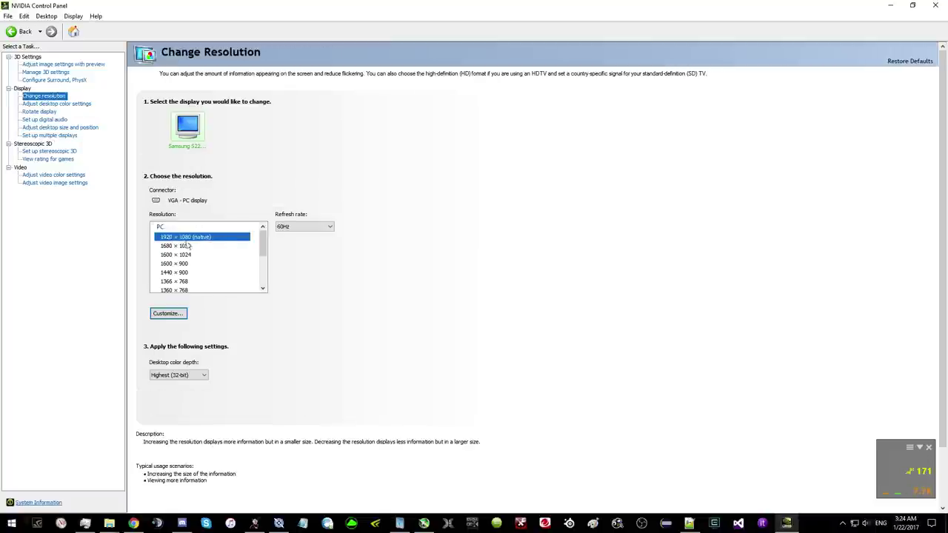
key("alt+Tab")
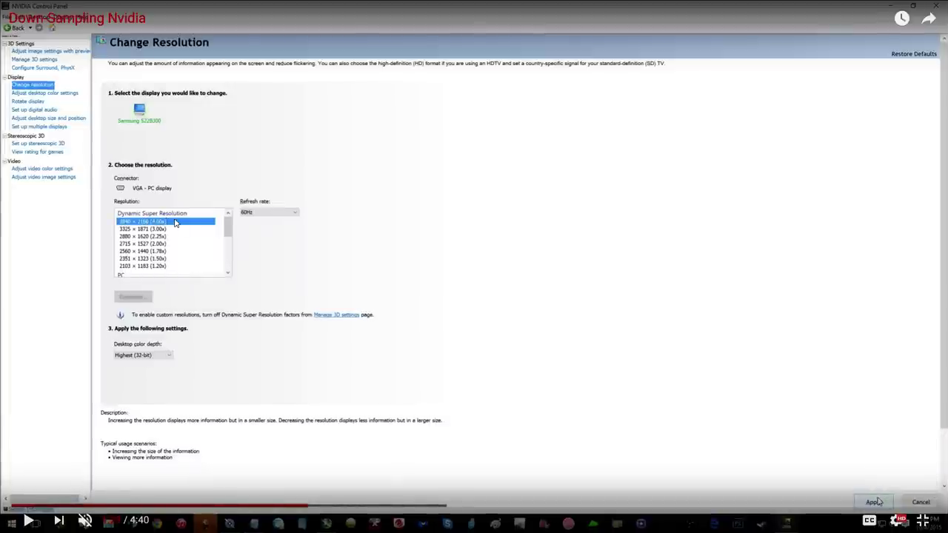
- Play the Down Sampling Nvidia video and skip ahead through its in-game resolution options and MSI Afterburner usage comparison
left_click(482, 290)
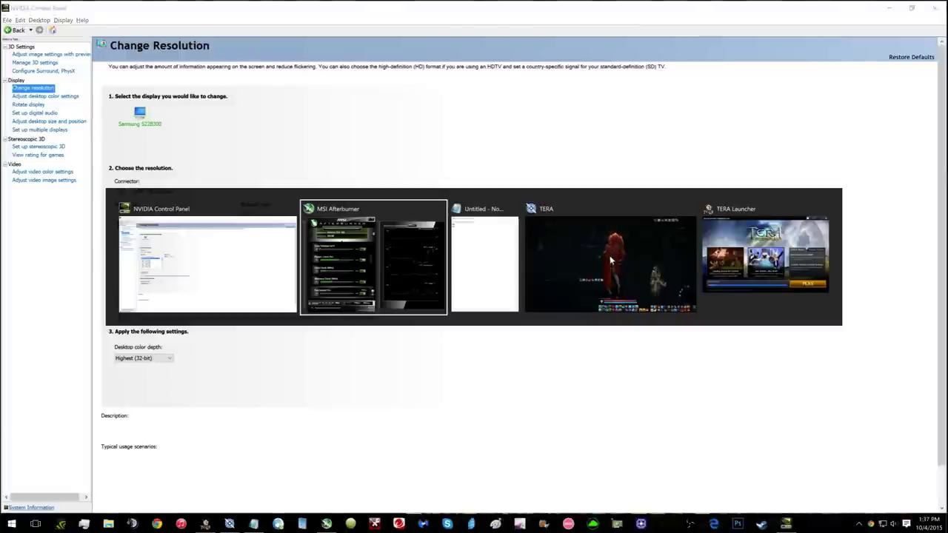
mouse_move(213, 197)
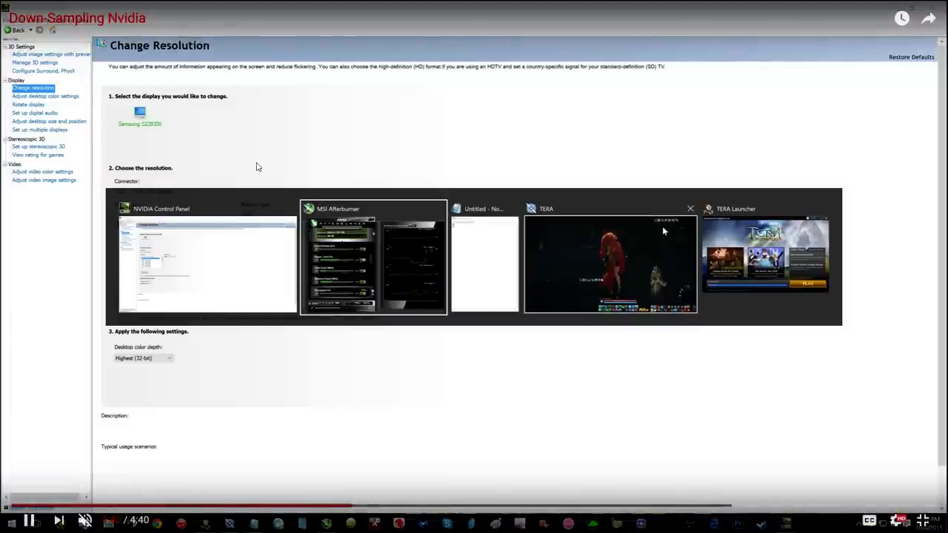
left_click(398, 508)
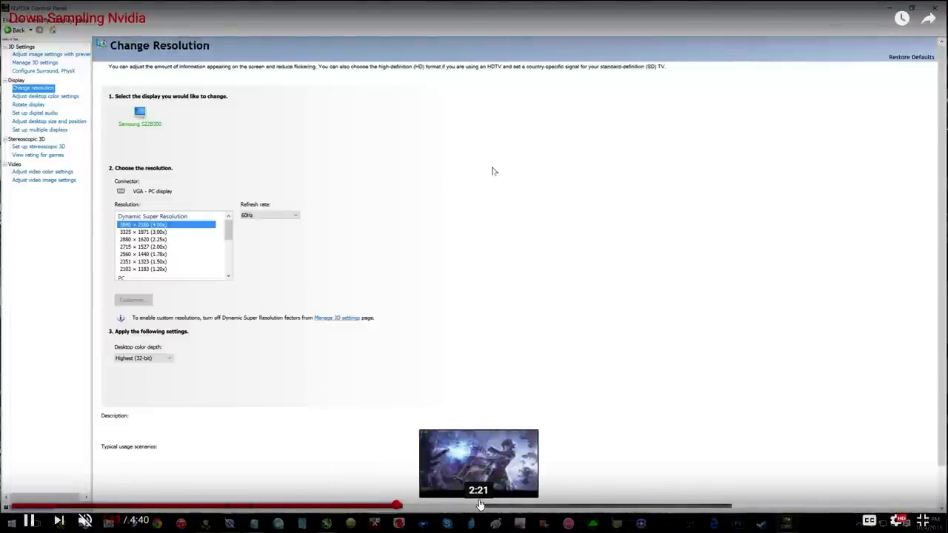
left_click(474, 508)
left_click(552, 508)
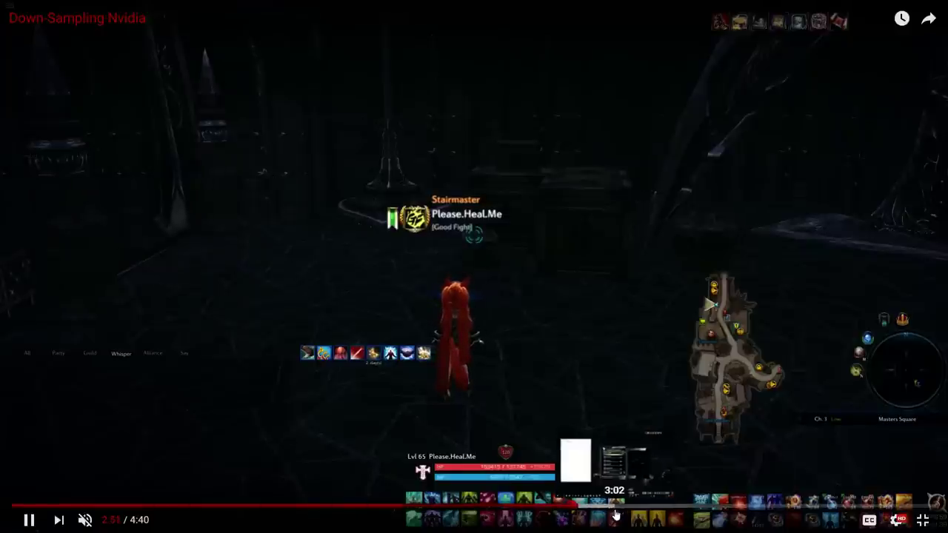
left_click(567, 508)
left_click(269, 264)
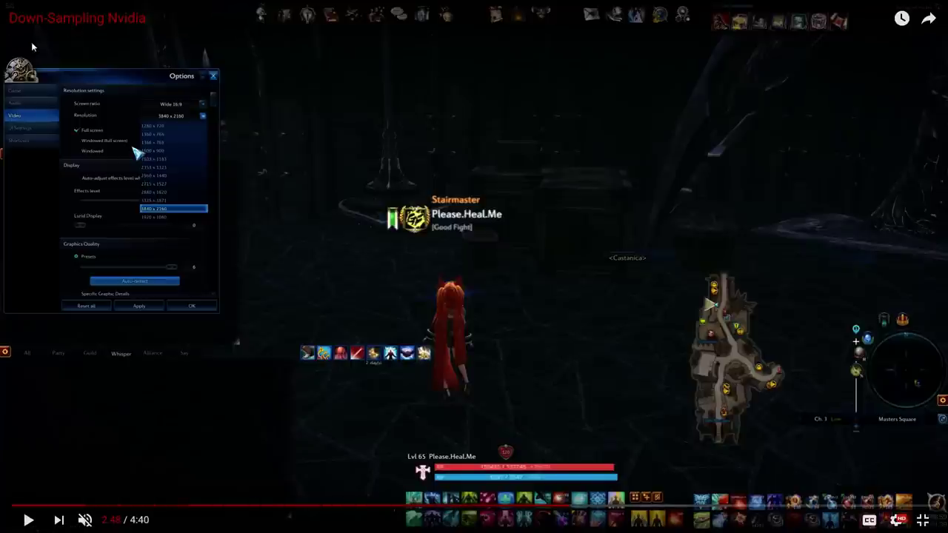
left_click(662, 461)
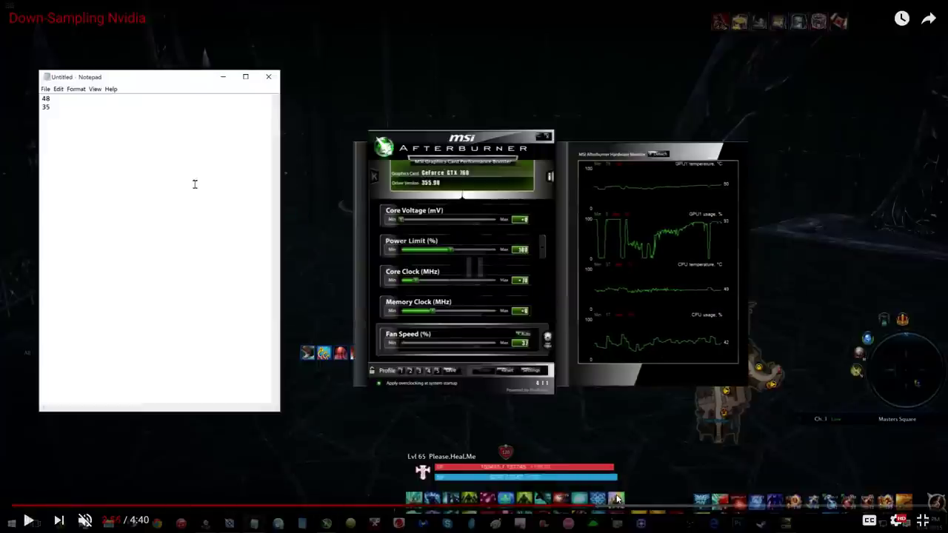
left_click(681, 506)
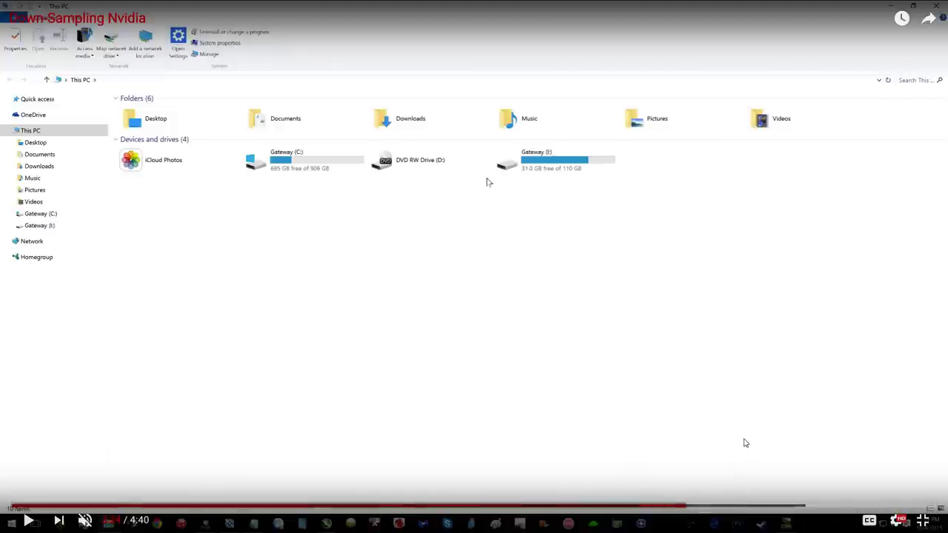
- Skip ahead through the Down Sampling Nvidia video's game screenshots to its mouse sensitivity segment, pause there and leave full screen
left_click(778, 507)
left_click(795, 507)
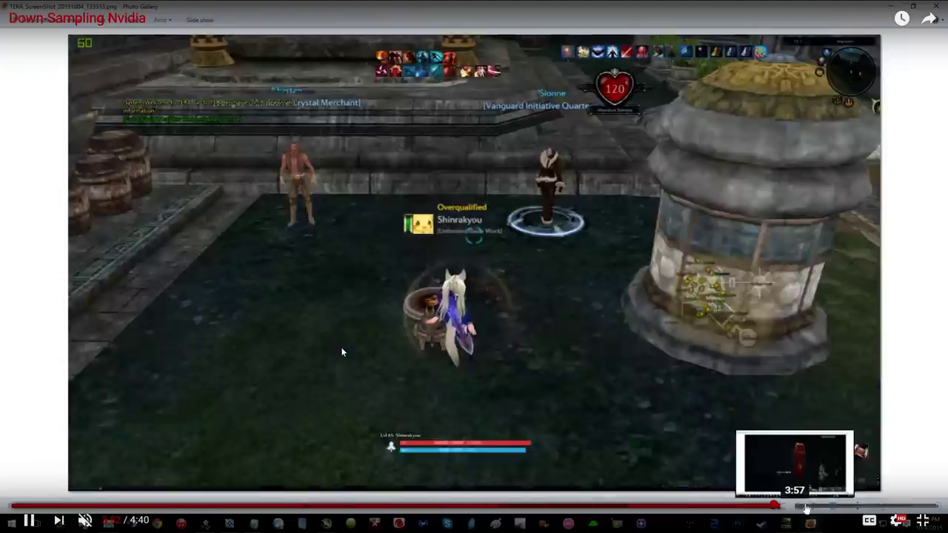
left_click(846, 506)
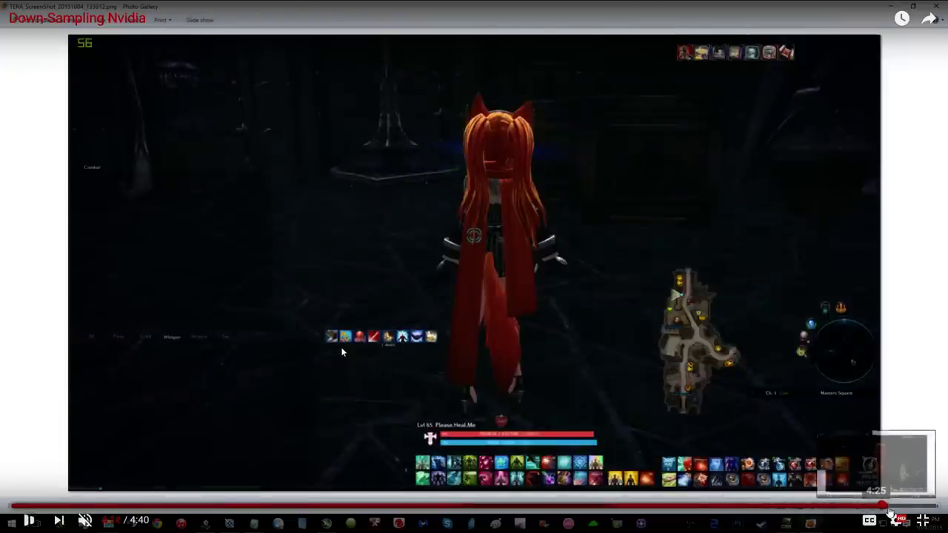
left_click(866, 509)
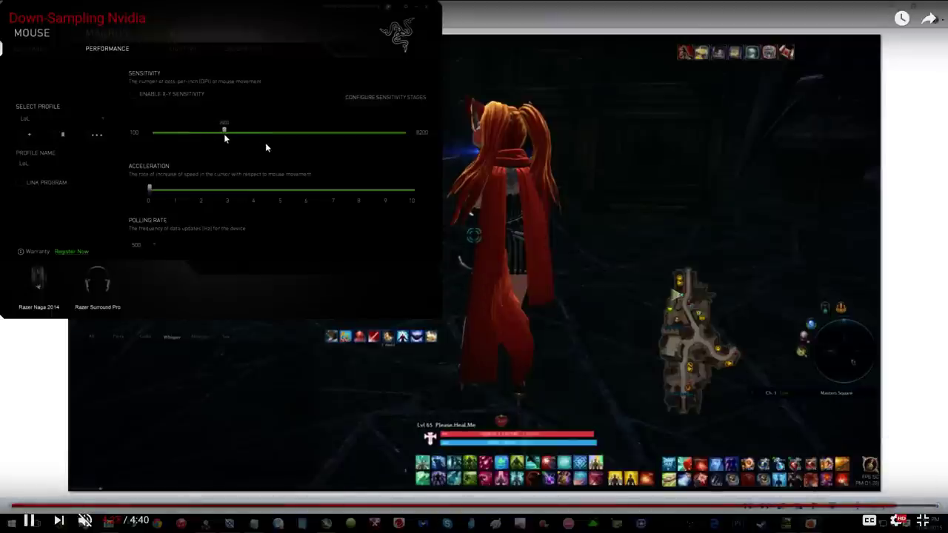
left_click(645, 103)
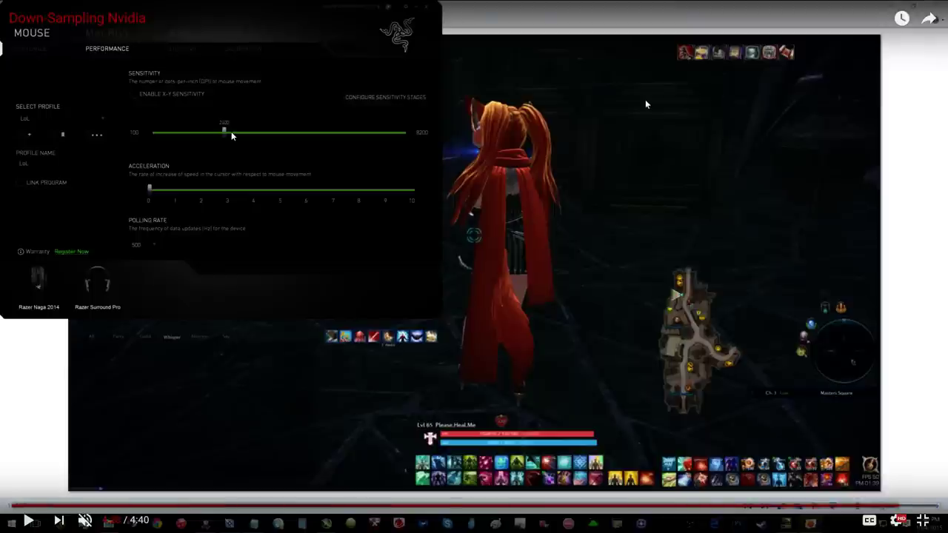
key("Escape")
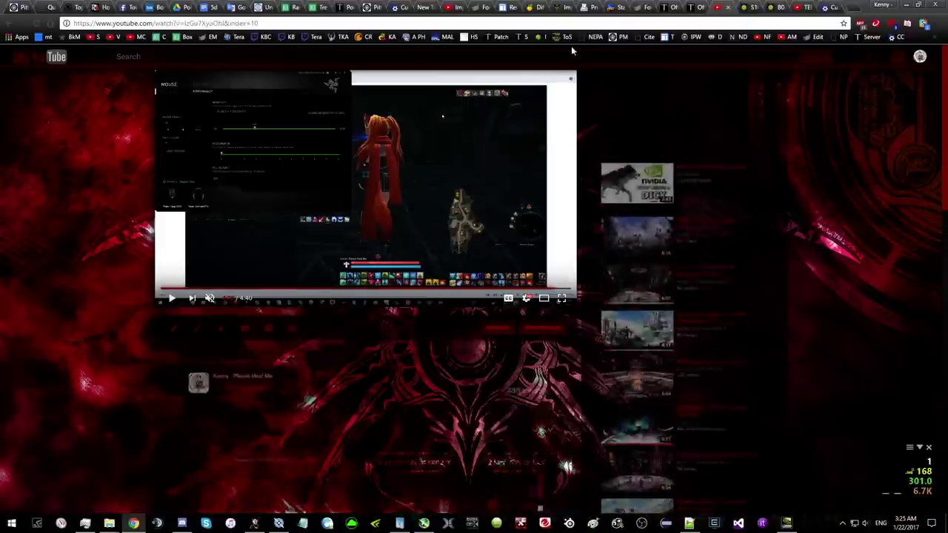
left_click(561, 299)
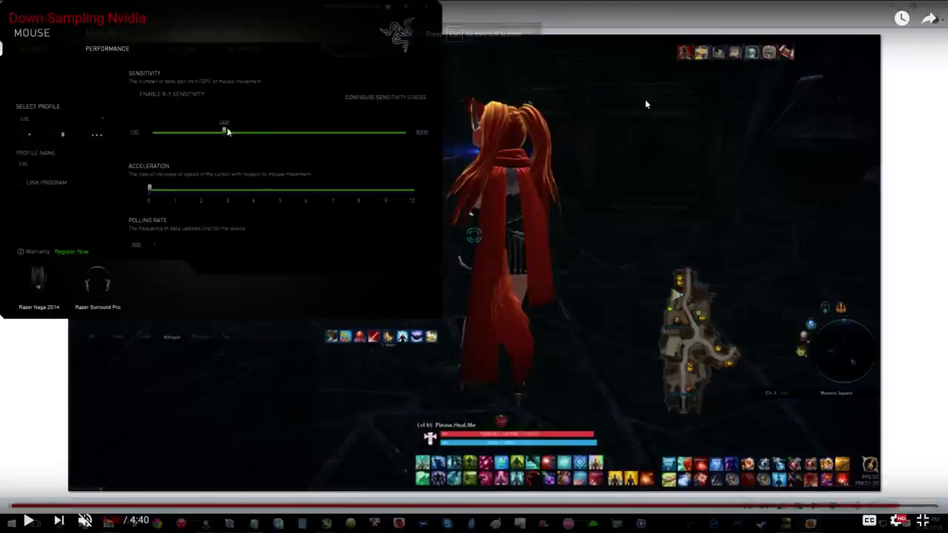
key("Escape")
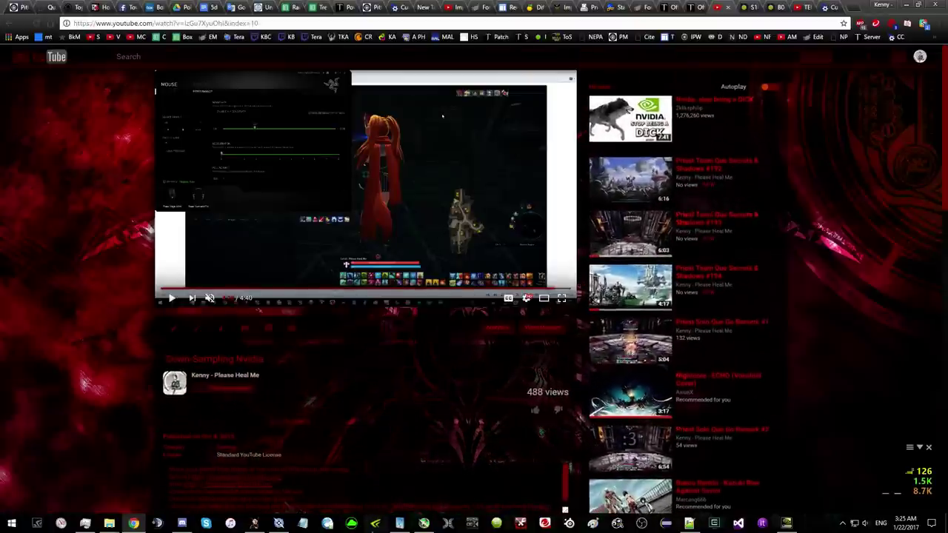
- Switch to the Razer mouse software and lower the Tera profile's sensitivity to about 1500 DPI
left_click(353, 523)
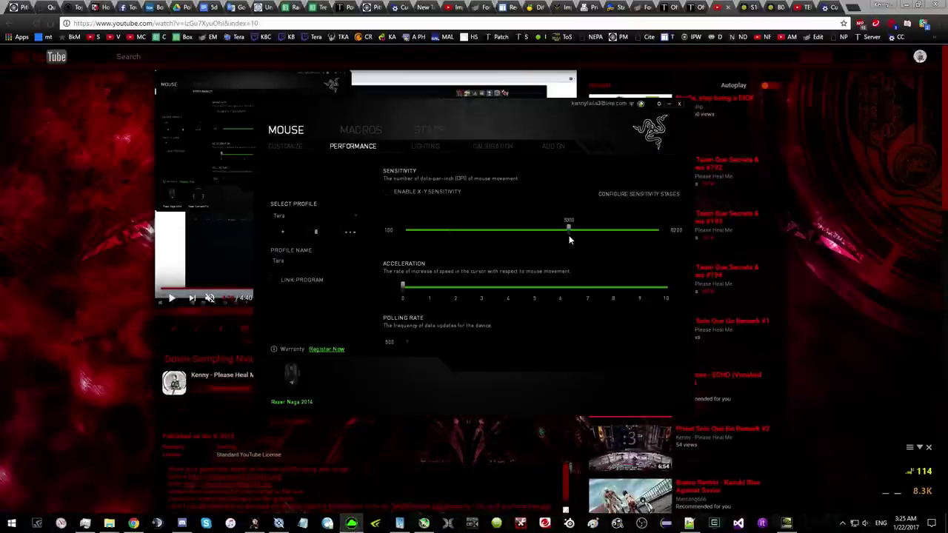
left_click_drag(569, 239, 417, 243)
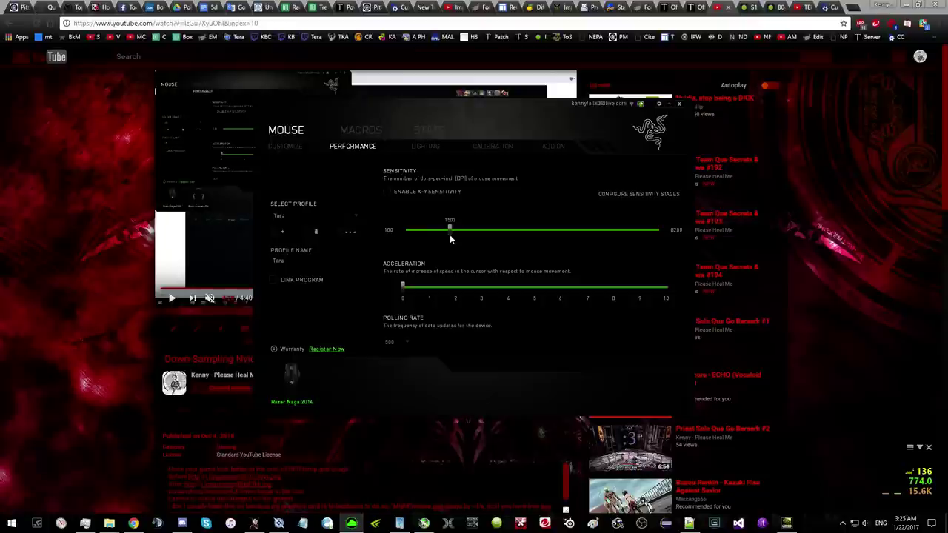
left_click_drag(451, 238, 451, 249)
- Return to the browser, view the linked game screenshot, and expand the description of the TERA FPS Guide 1 video
left_click(756, 8)
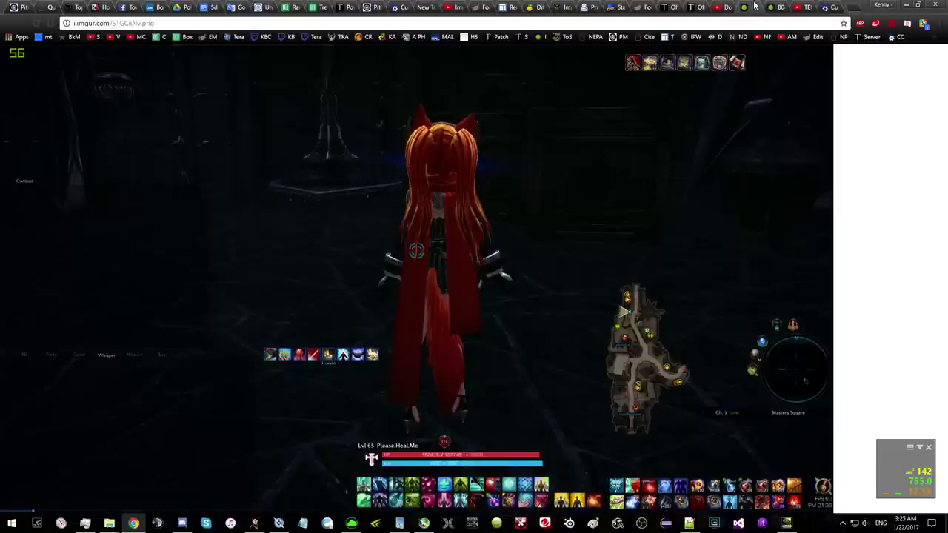
left_click(767, 7)
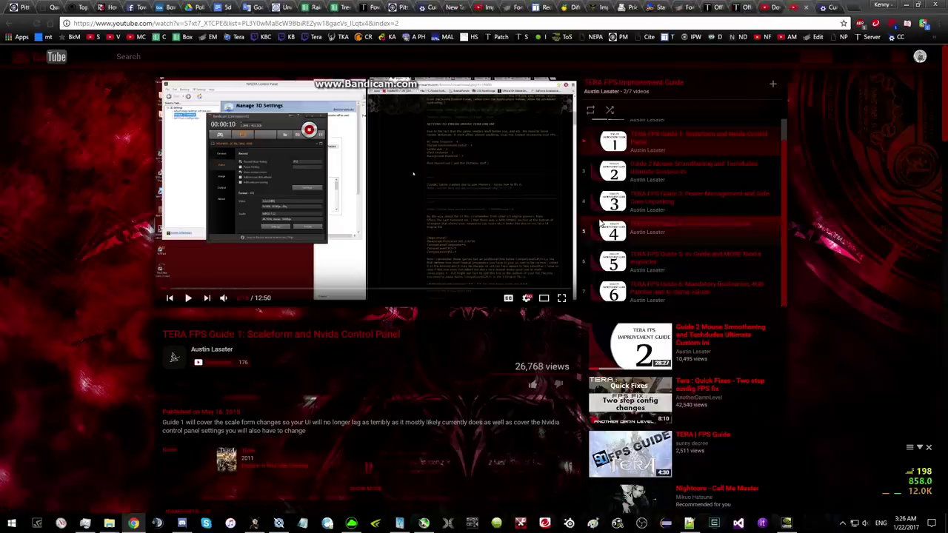
left_click(376, 491)
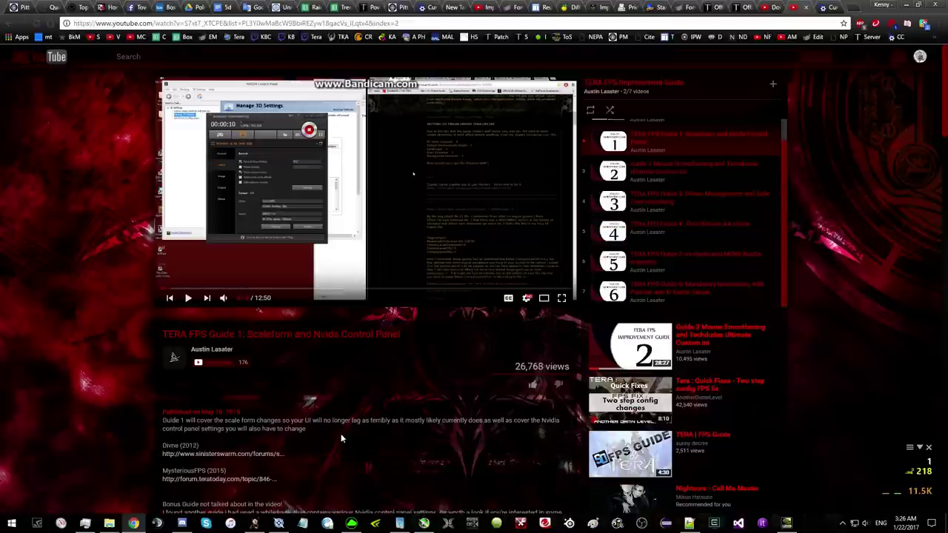